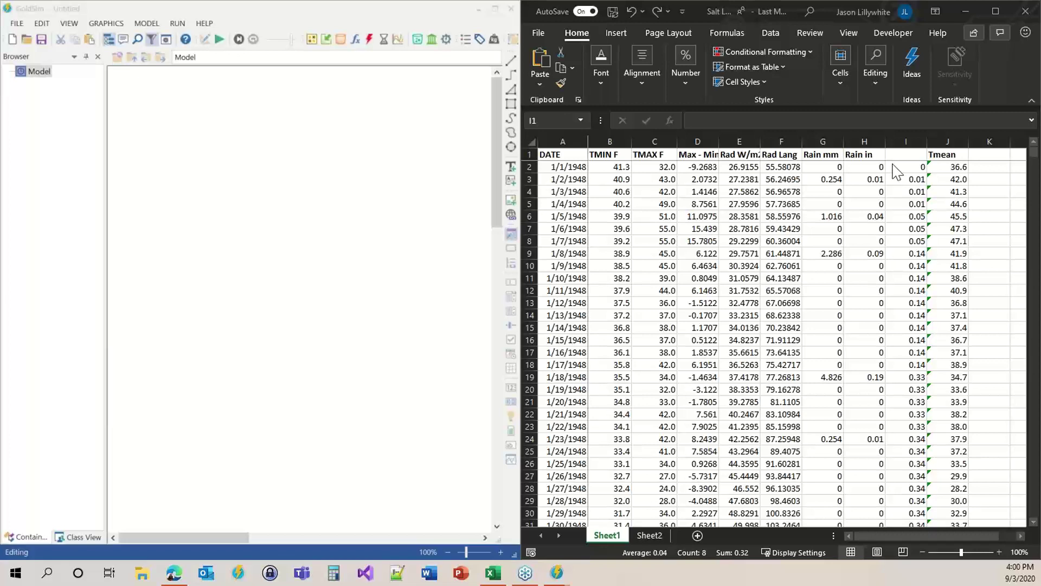
Insert a Data element named Annual_Total_Precip in the empty model and set its display units to mm.
left_click(186, 145)
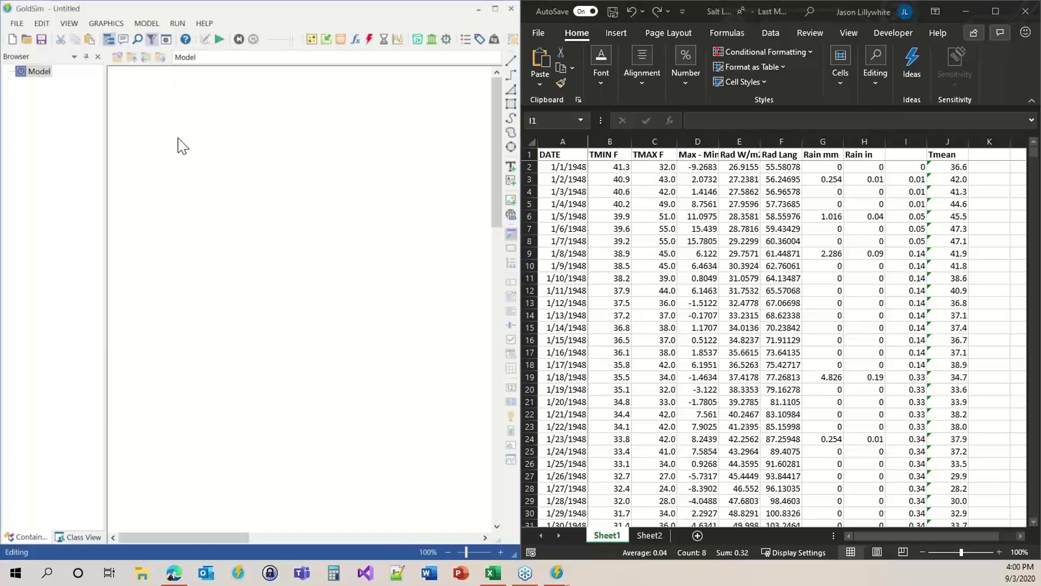
left_click(326, 39)
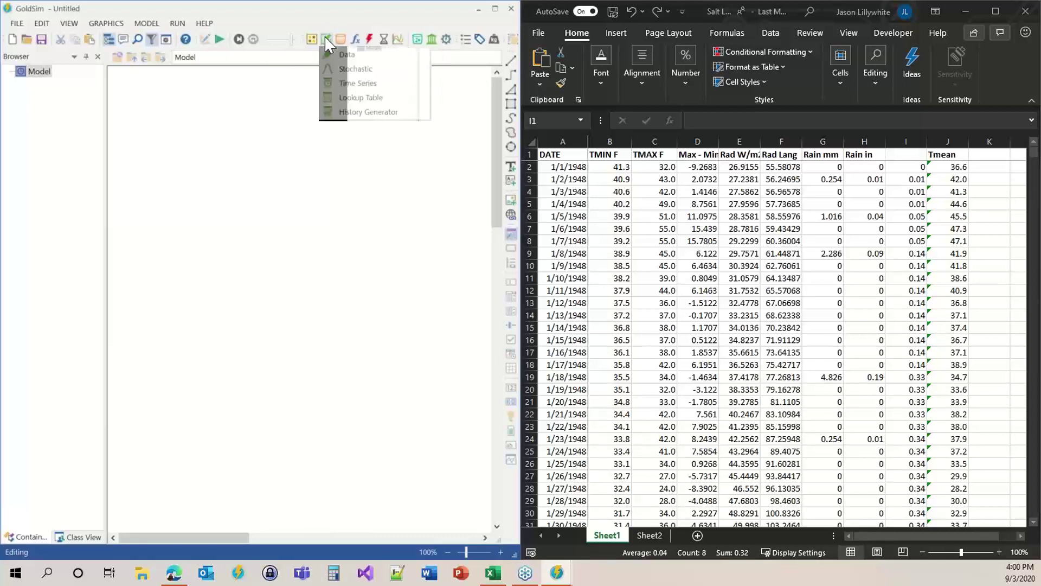
left_click(347, 58)
left_click(198, 142)
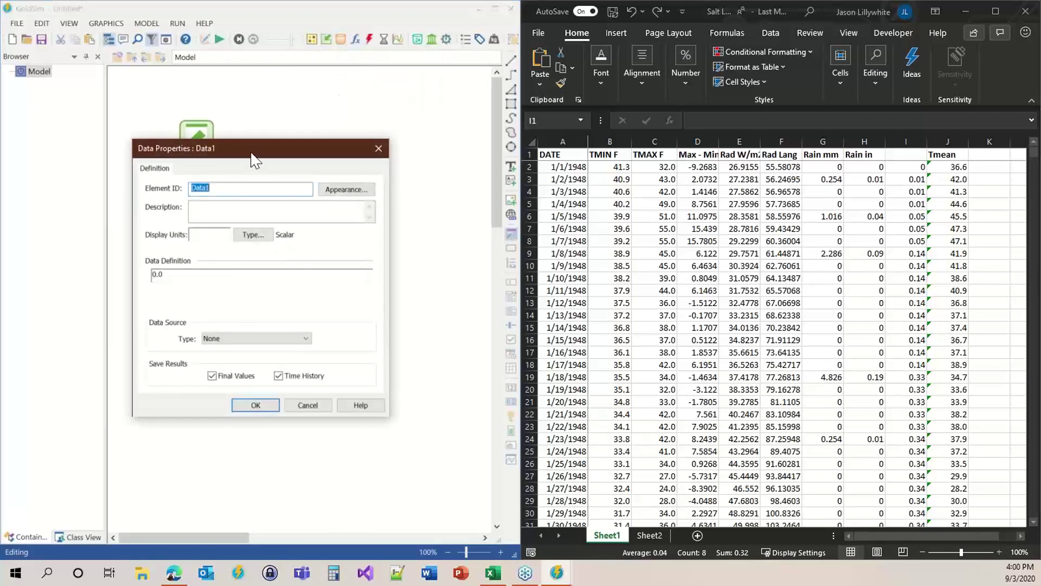
left_click_drag(251, 158, 266, 206)
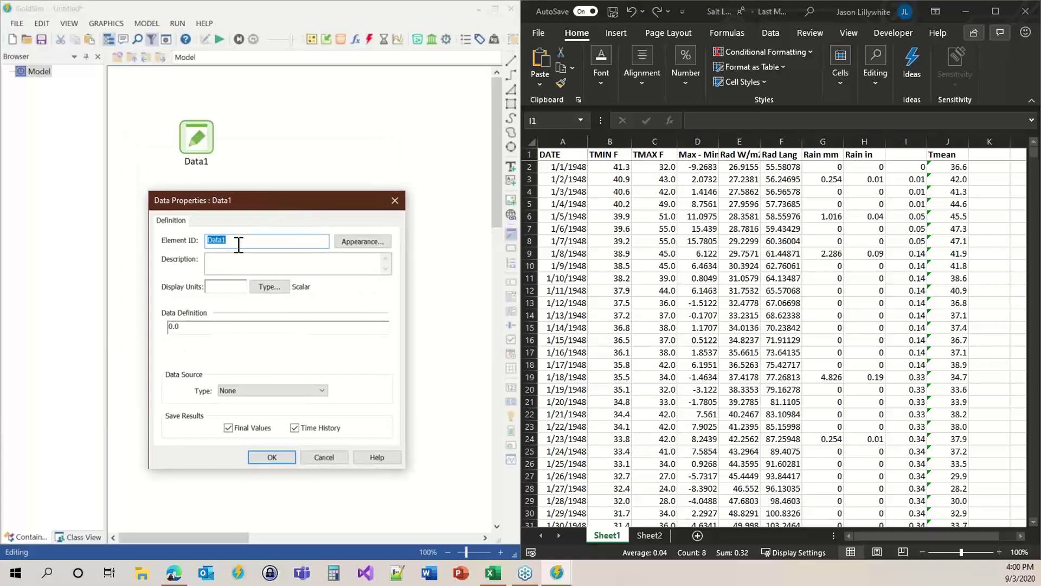
type("Annual")
type("_Avg")
key("BackSpace")
key("BackSpace")
key("BackSpace")
type("Total_Precip")
left_click(232, 287)
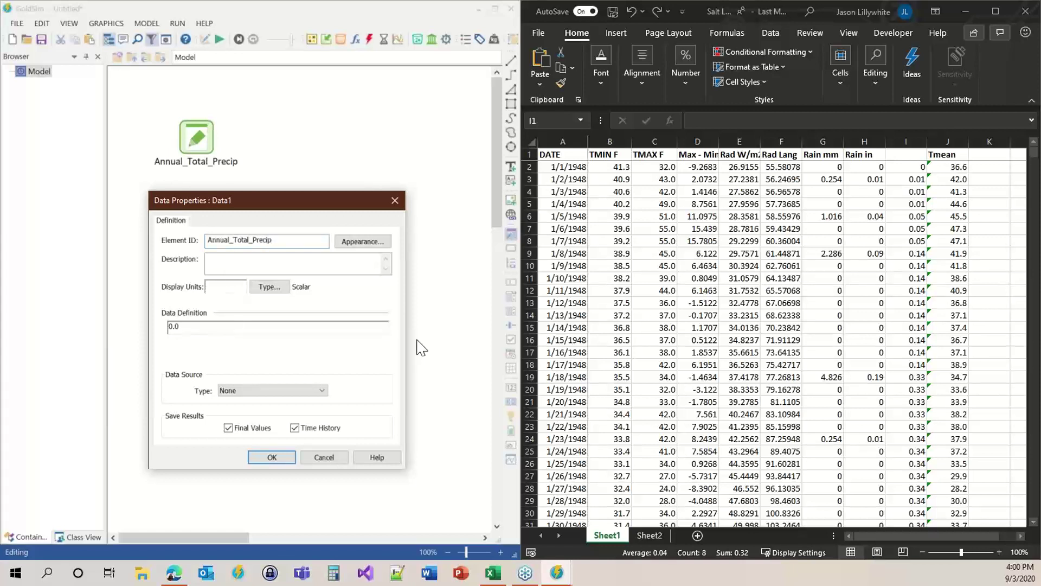
type("mm")
left_click(240, 330)
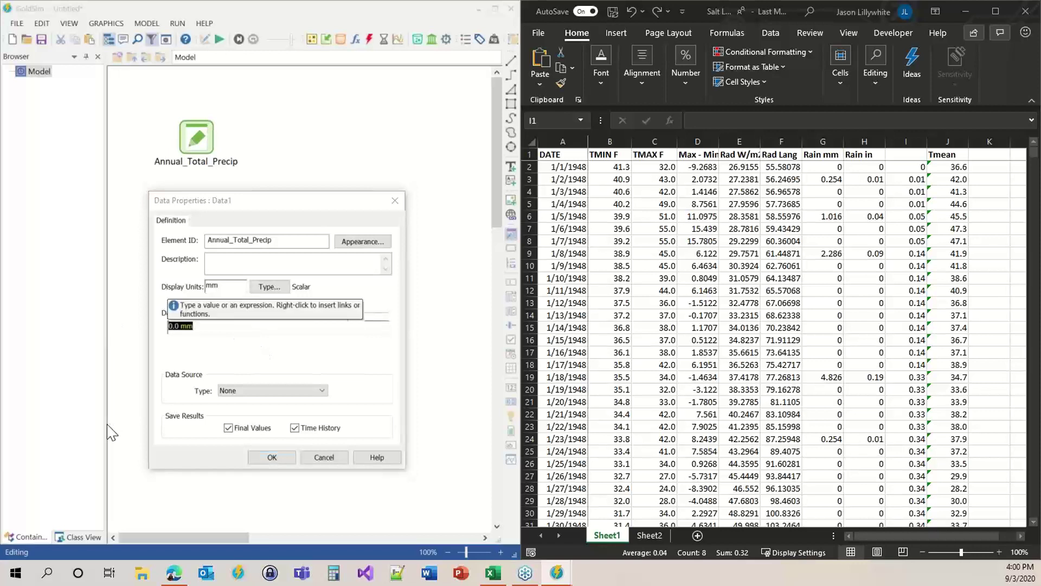
type("100")
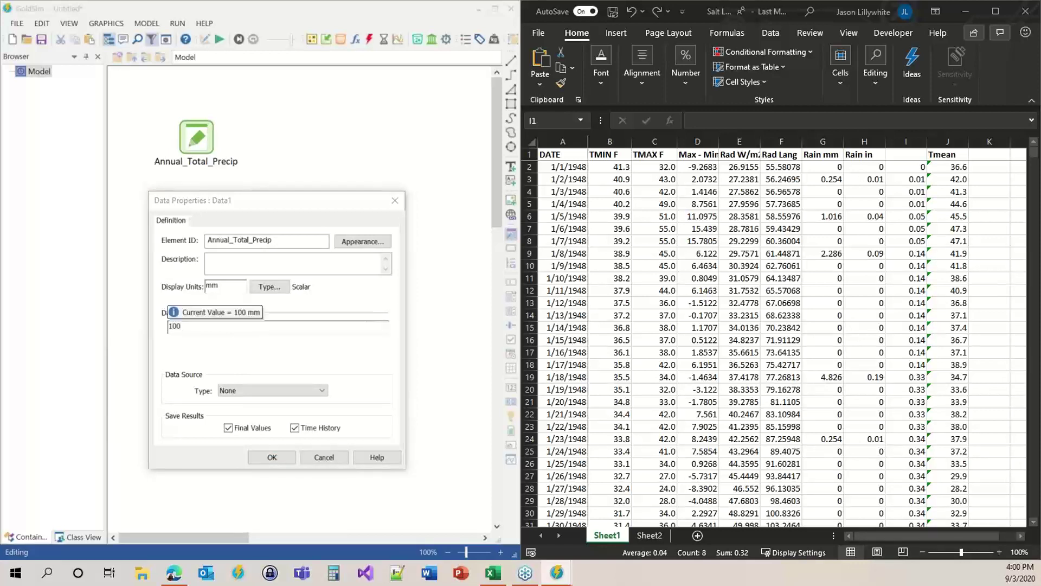
type(" in")
key("ctrl+a")
type("2000 mm")
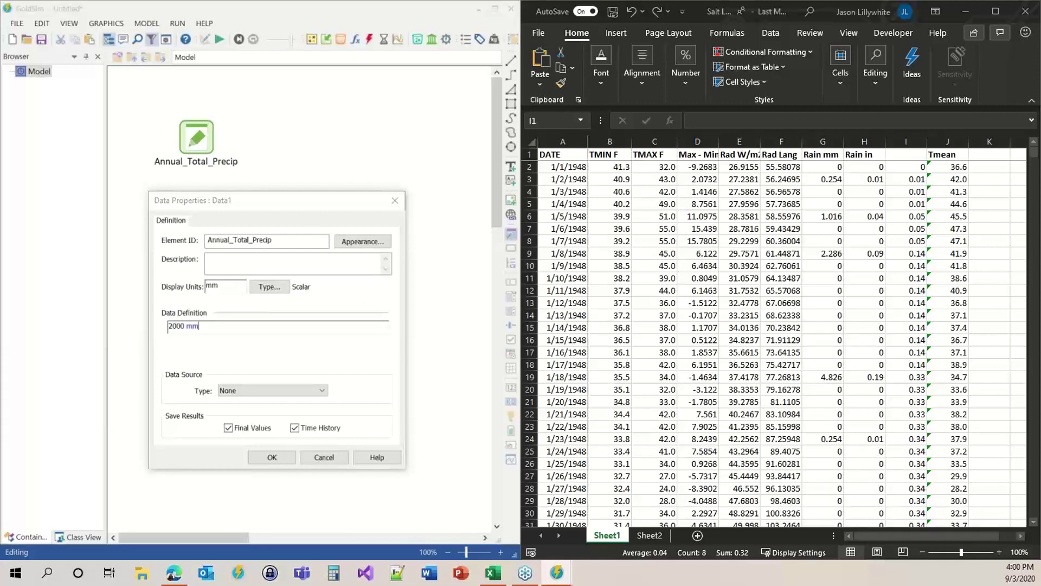
left_click_drag(226, 330, 116, 334)
type("40")
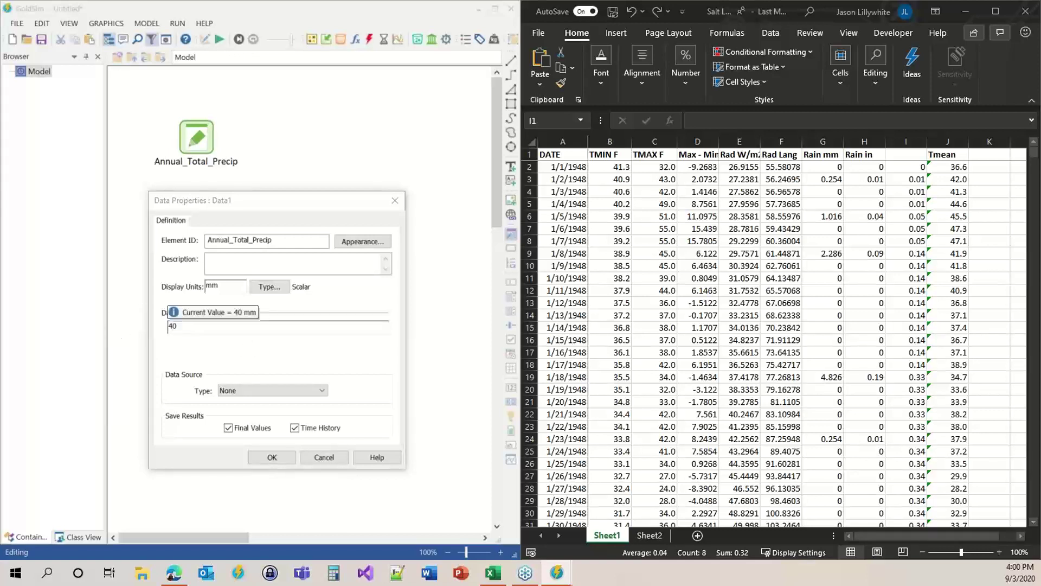
type(" in")
Set the data definition of Annual_Total_Precip to 1000 mm and accept the element's properties.
left_click_drag(230, 328, 91, 329)
type("100")
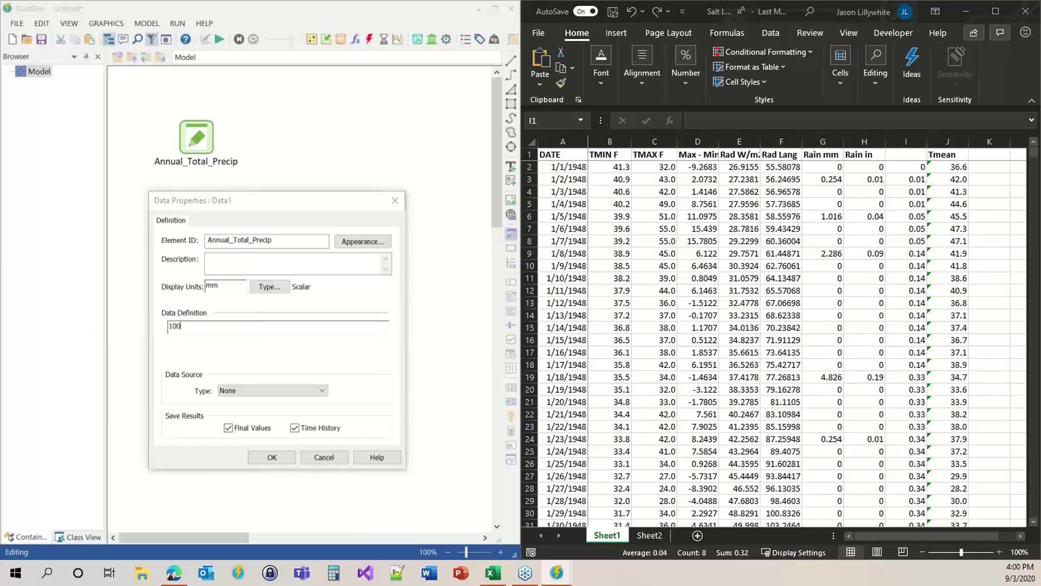
type("0 mm")
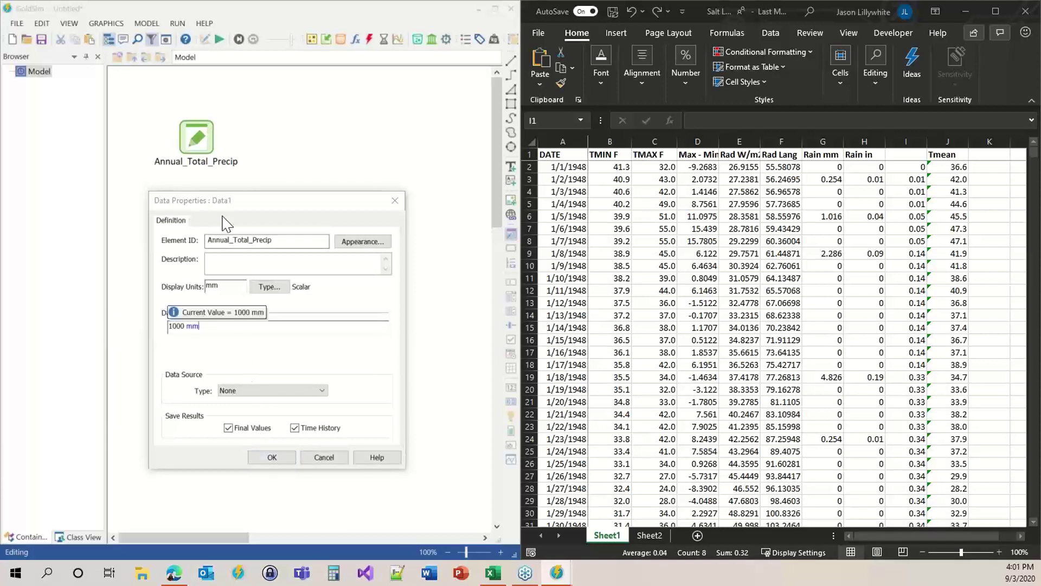
left_click(272, 457)
mouse_move(191, 152)
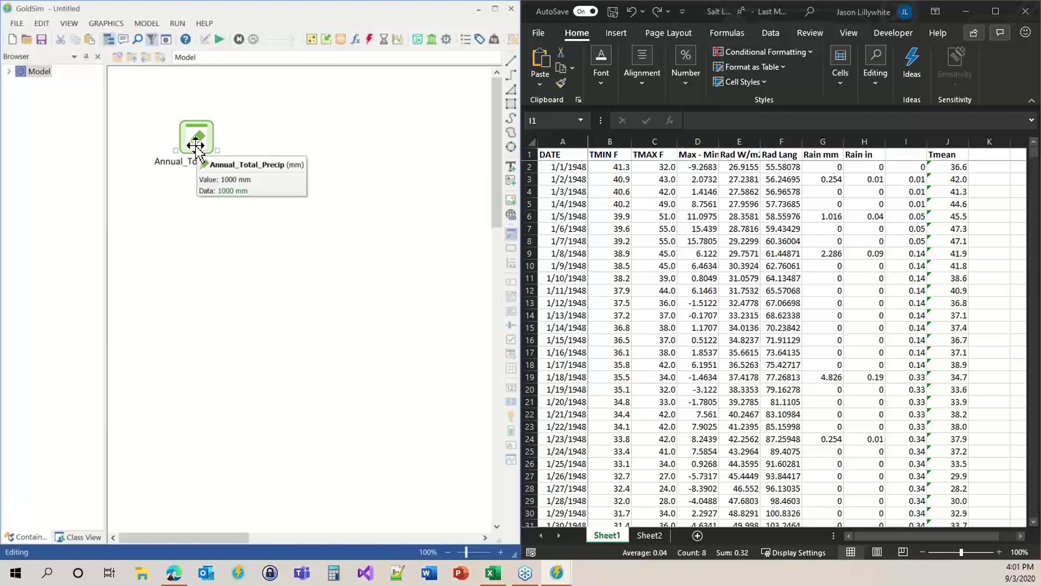
left_click_drag(191, 151, 182, 143)
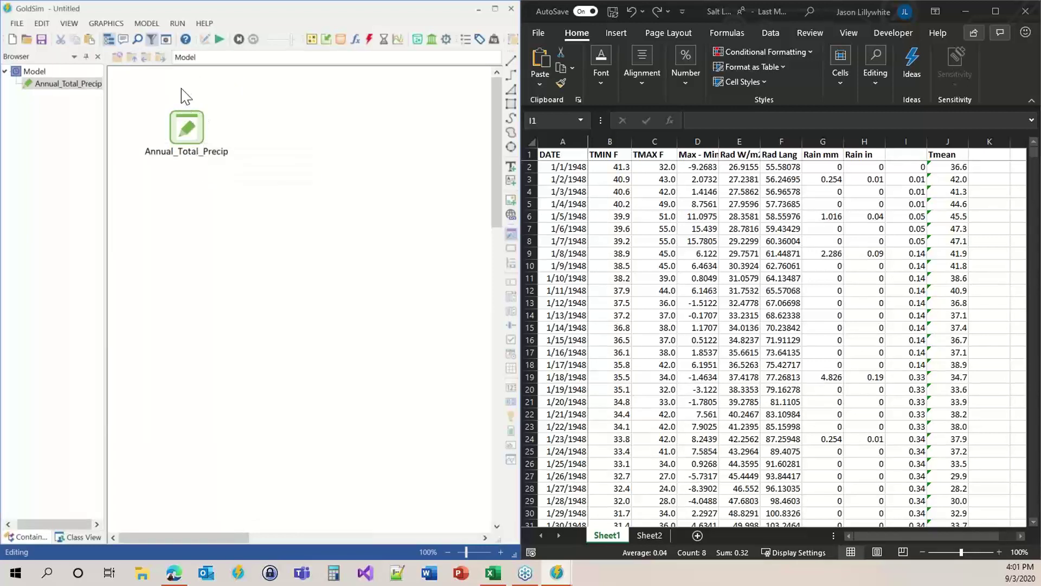
Switch the simulation's time basis to Calendar Time and set the start date's month and day to January 1.
left_click(166, 40)
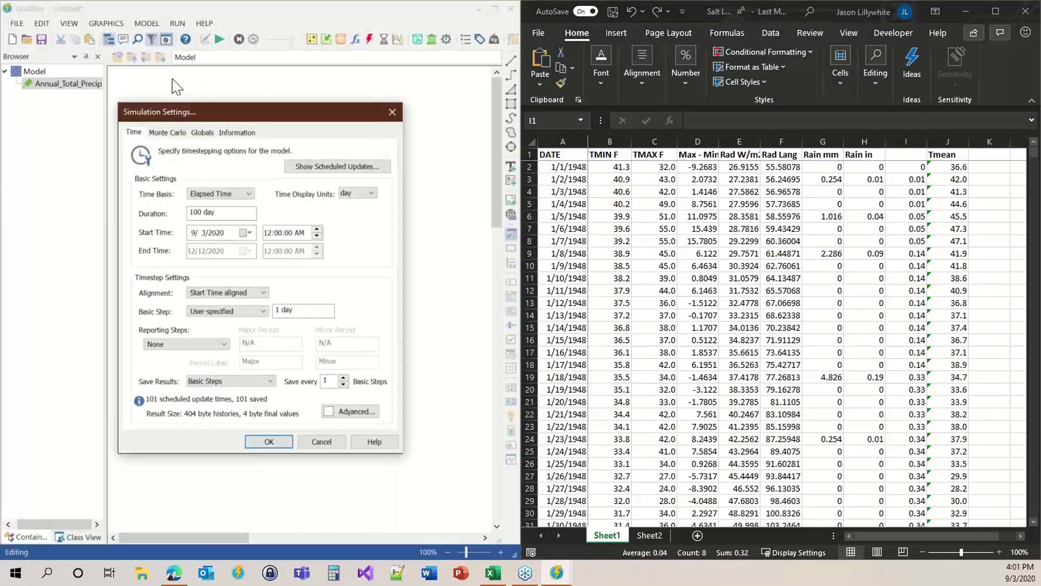
left_click_drag(198, 110, 342, 59)
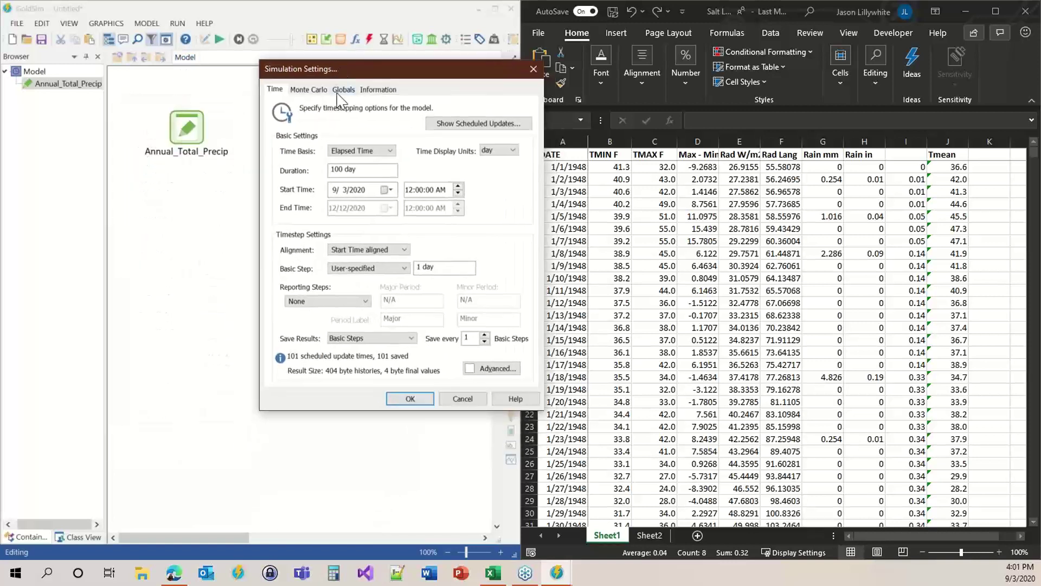
left_click(339, 152)
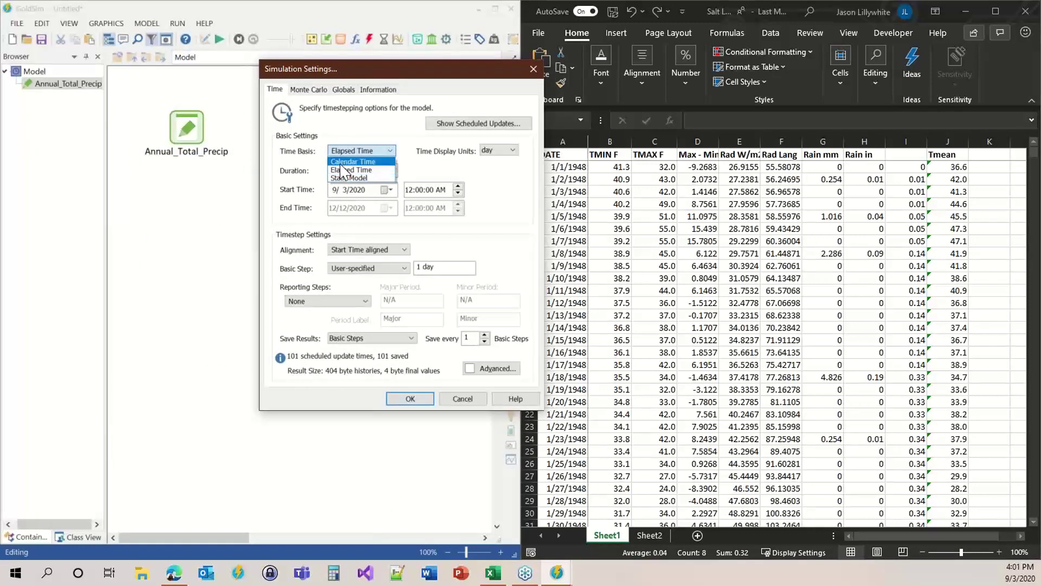
left_click(347, 161)
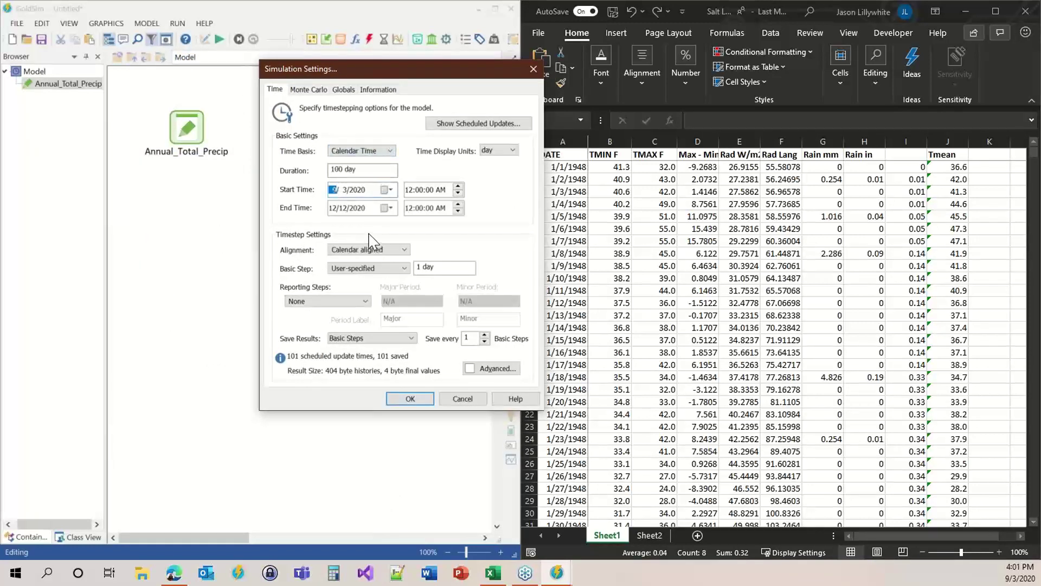
type("1")
left_click(343, 190)
type("1")
Set the simulation's end date to 1/12/2023 and its start year to 2021, and accept the settings.
left_click(333, 208)
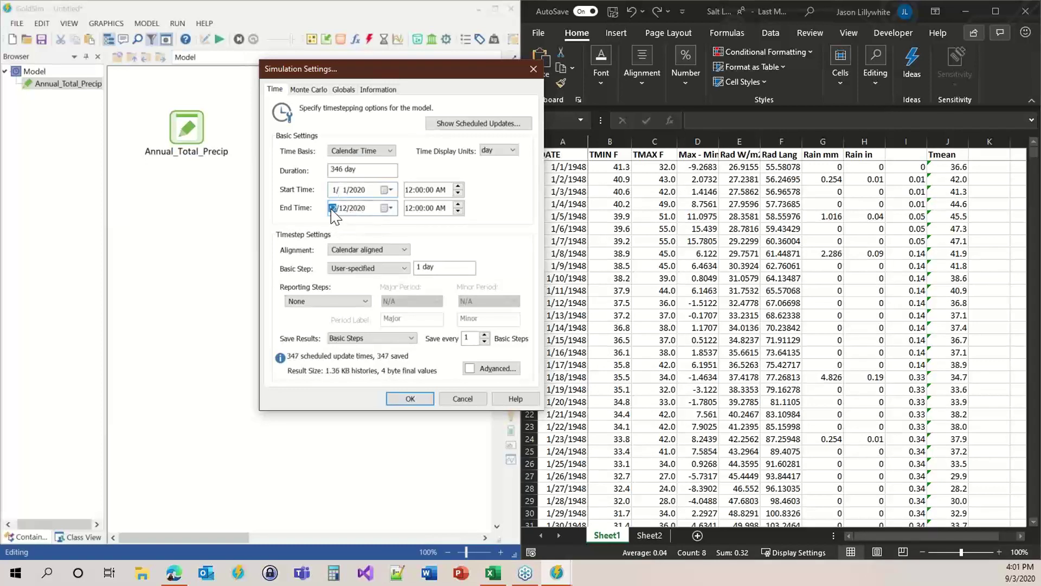
type("1")
left_click(358, 208)
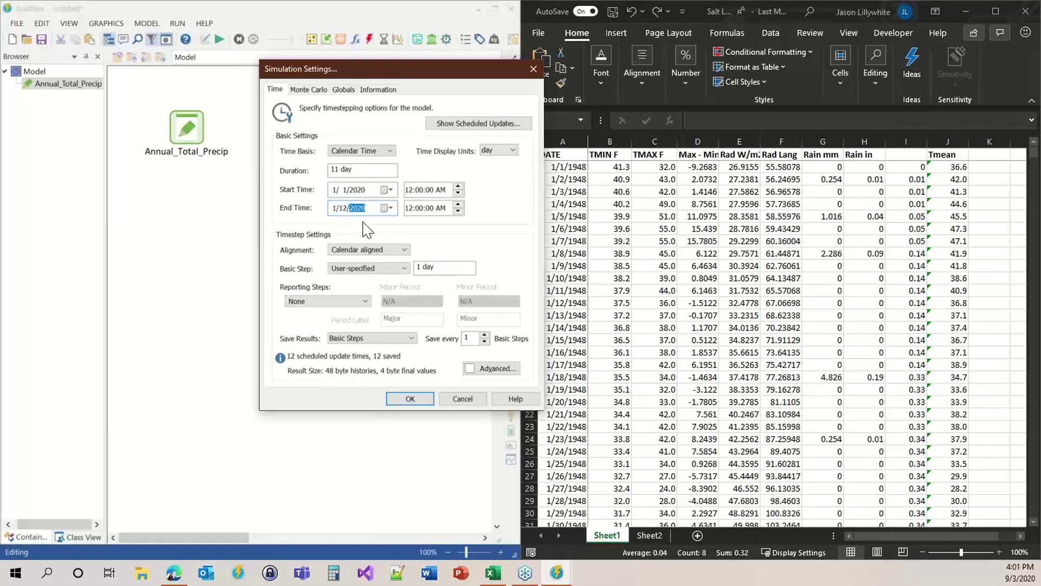
type("2023")
left_click(357, 189)
type("2021")
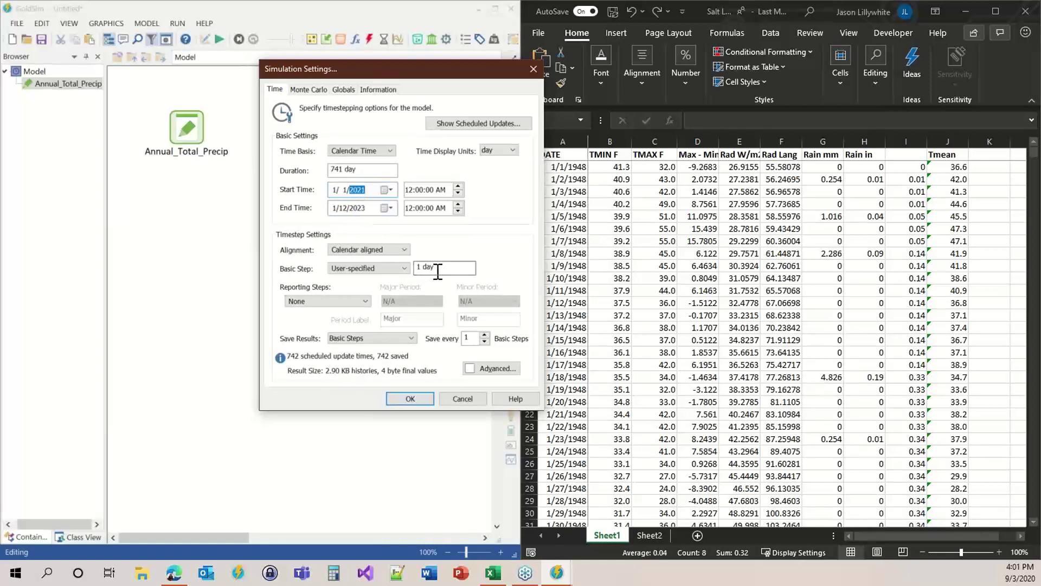
left_click(411, 398)
Shift the Annual_Total_Precip element slightly down and to the right on the canvas.
left_click(182, 119)
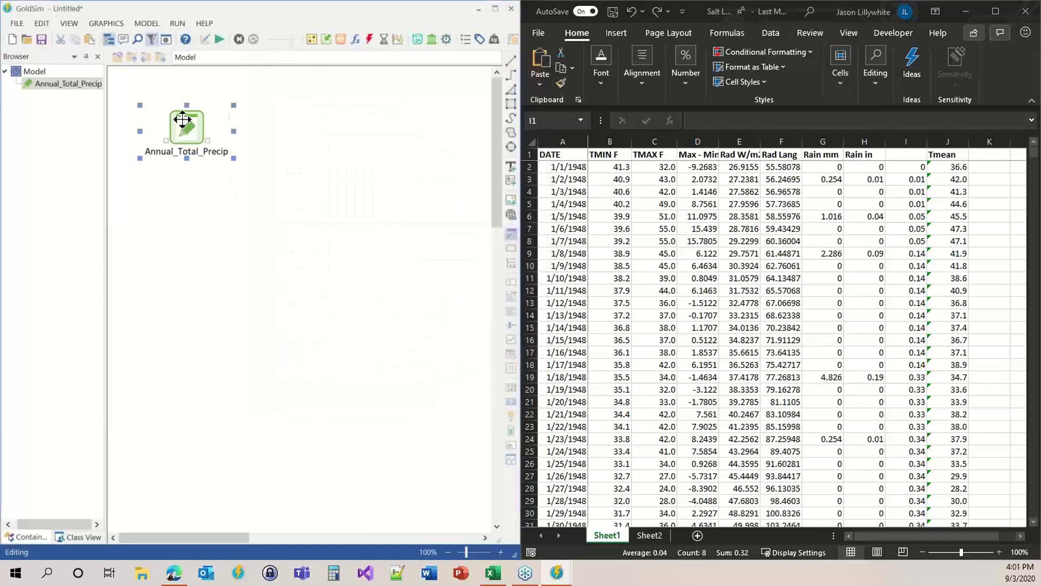
left_click_drag(182, 119, 192, 129)
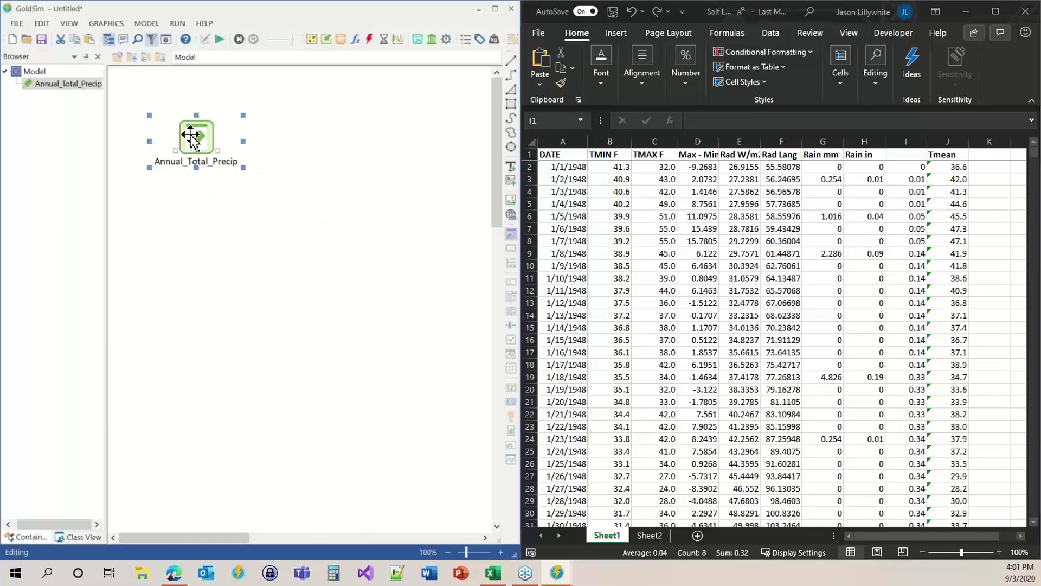
mouse_move(203, 142)
Insert a 1-D Lookup Table named Seasonal_Factor beside Annual_Total_Precip and name its row variable Month.
left_click(326, 39)
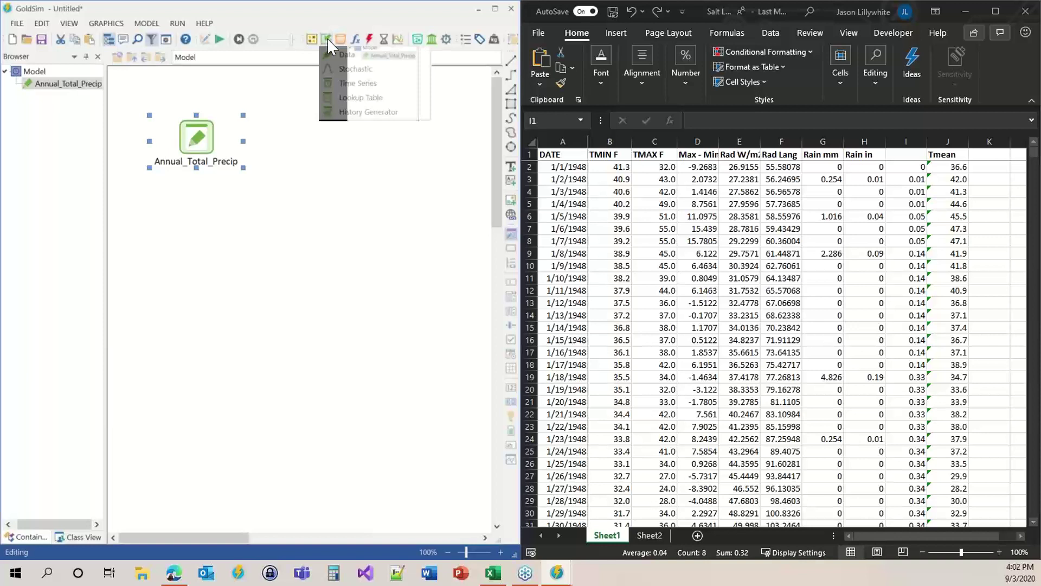
left_click(344, 97)
left_click(319, 150)
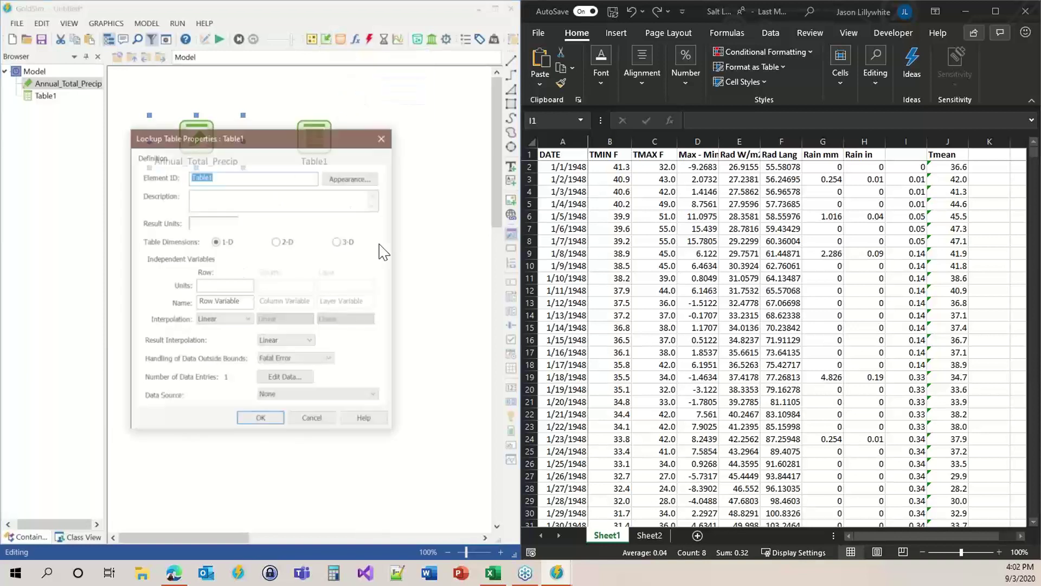
type("Sea")
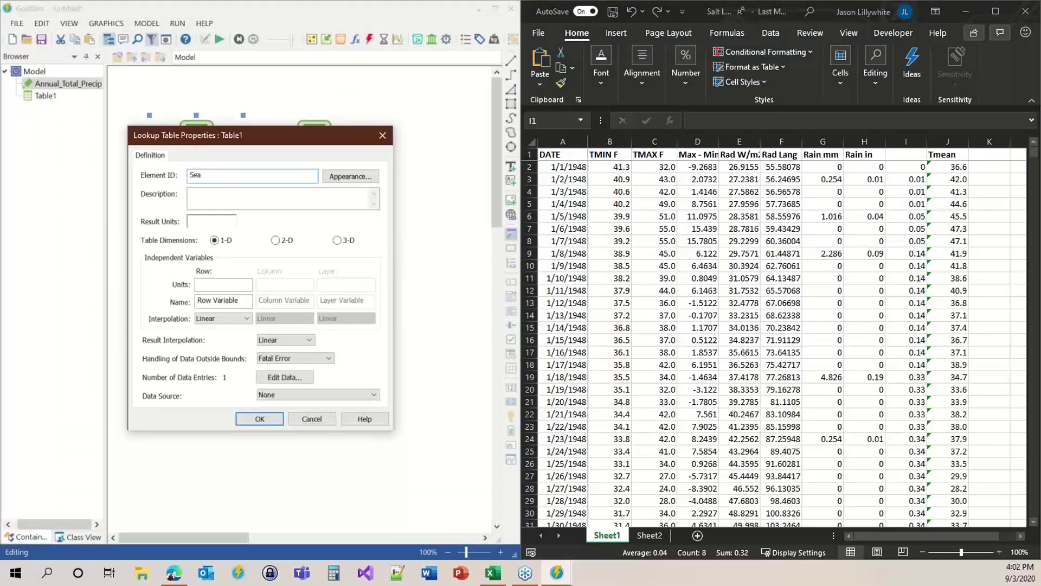
type("sonal_Factor")
left_click_drag(336, 135, 569, 93)
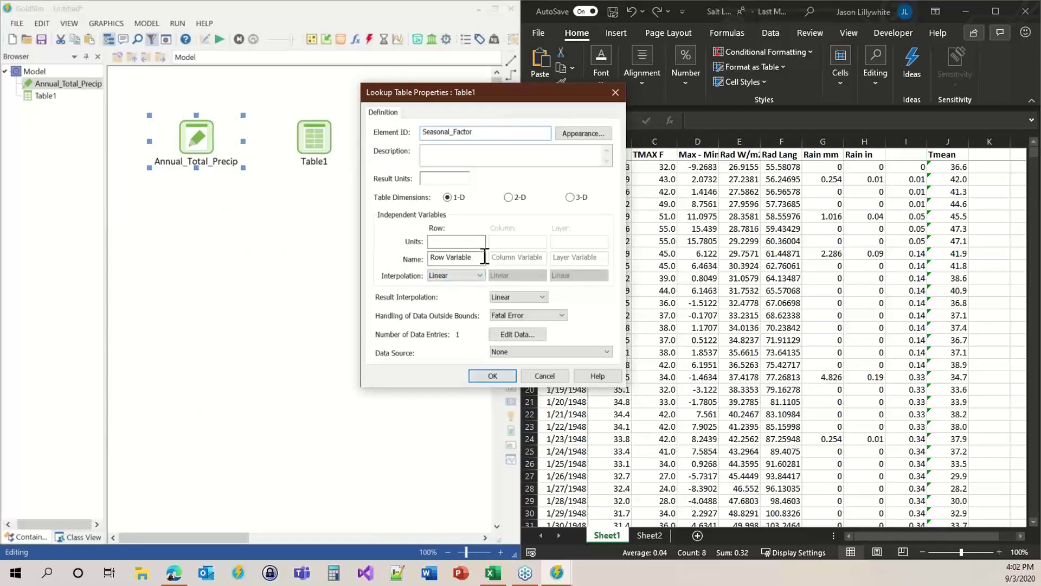
left_click_drag(481, 259, 378, 236)
type("Month")
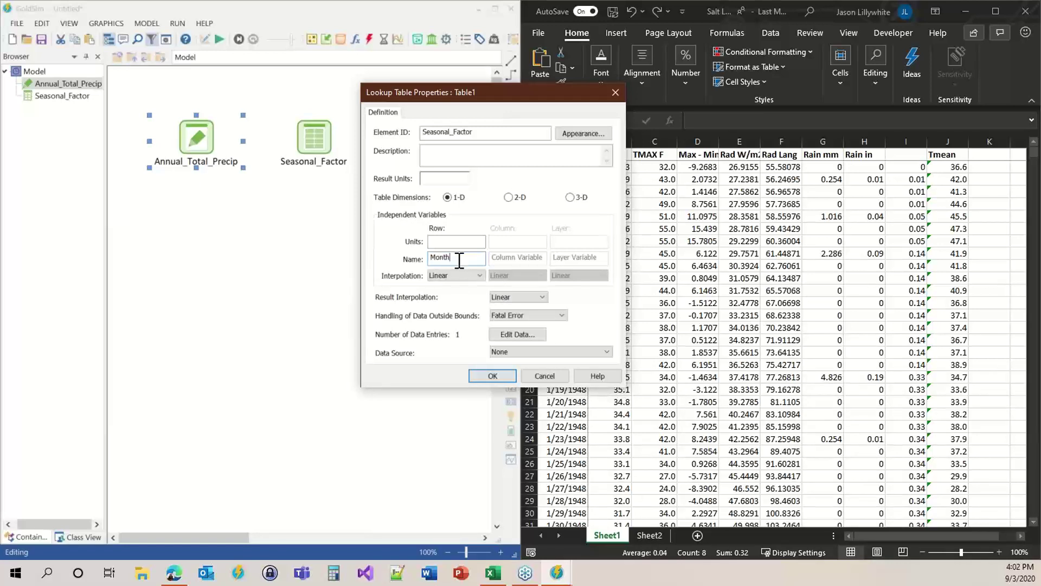
Fill the Seasonal_Factor table for months 1 to 13 with 3, 4.5, 1.5, 2.2, 3, 6.8, 13.3, 9, 5.9, 3.8, 1.9, 1 and 3.
left_click(496, 333)
left_click_drag(494, 92, 615, 75)
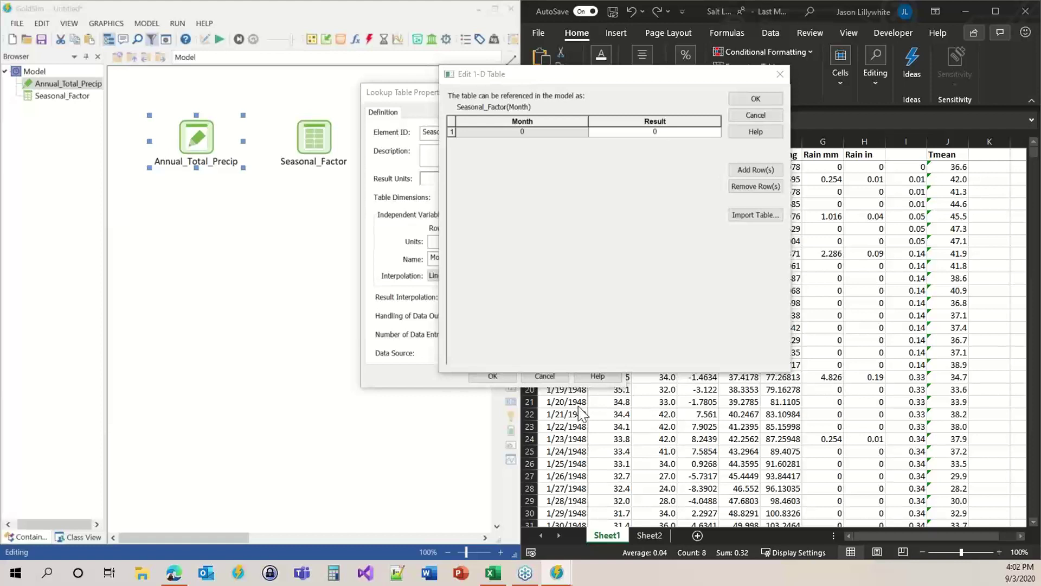
left_click(519, 144)
type("1\t3 2\t4.5 3\t1.5 4\t2.2 5\t3 6\t6.8 7\t13.3 8\t9 9\t5.9 10\t3.8 11\t1.9 12\t1 13\t3")
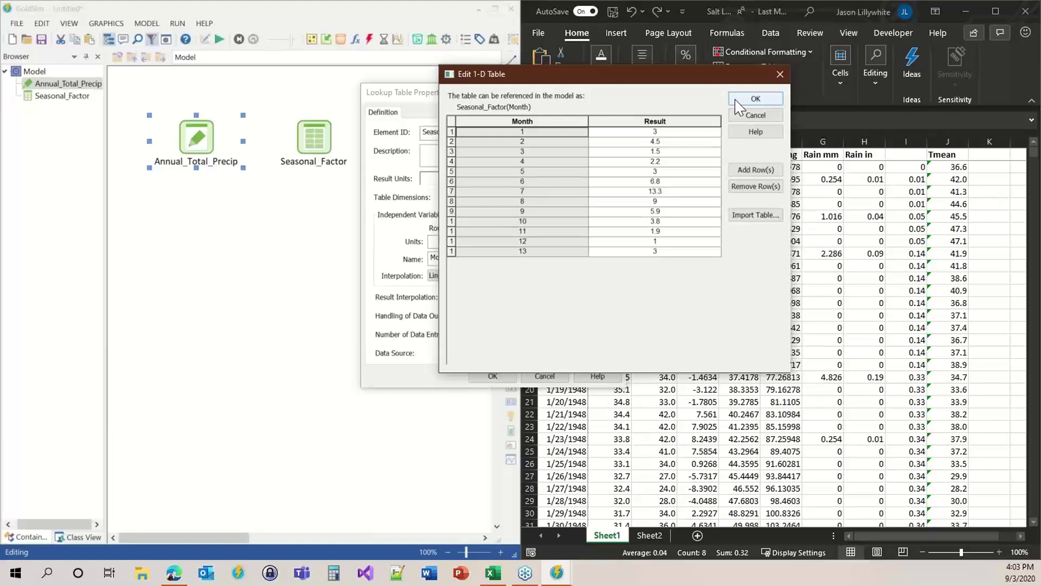
left_click_drag(541, 138, 642, 245)
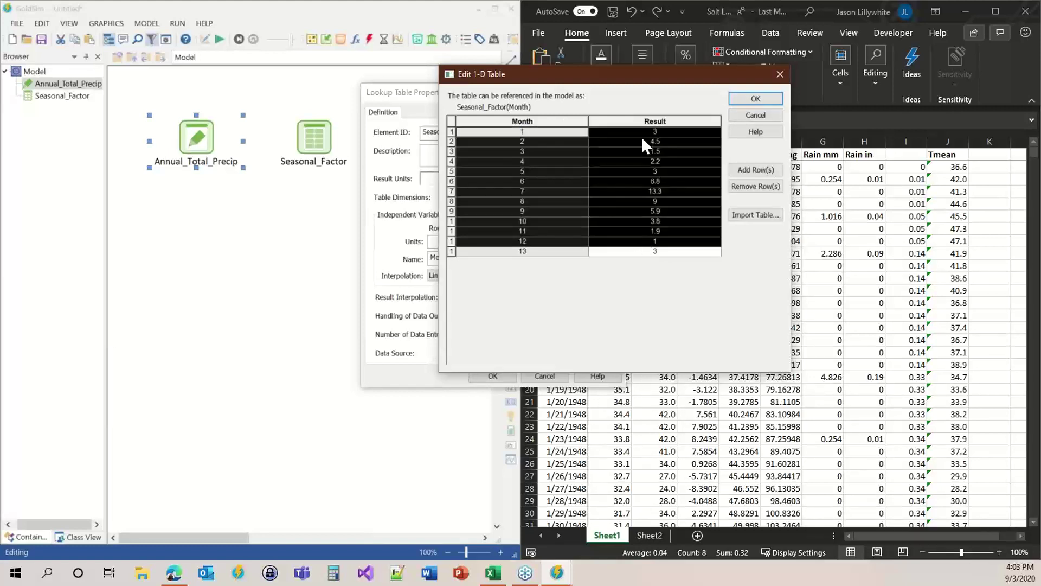
left_click(661, 168)
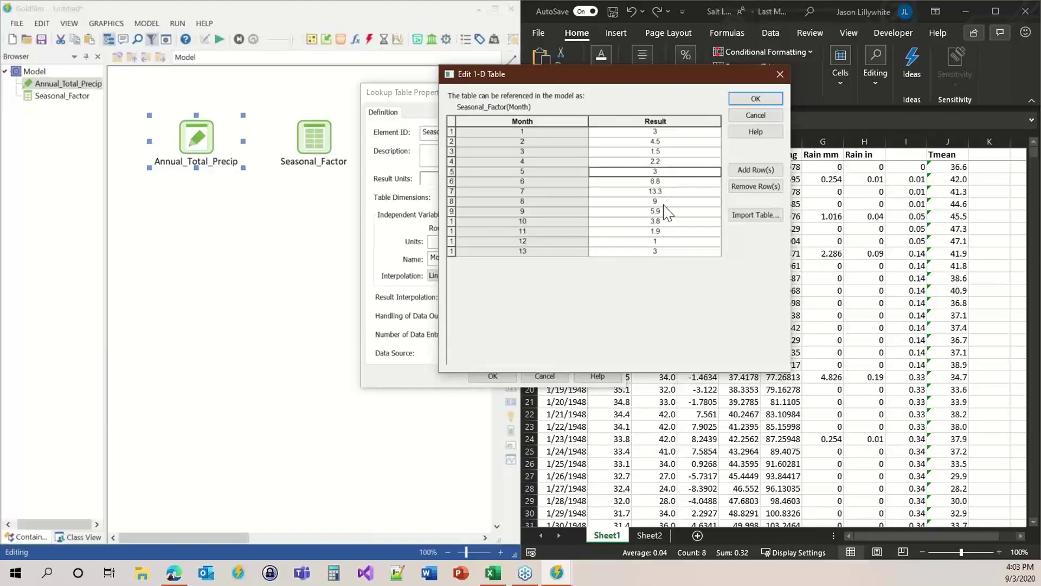
left_click(748, 99)
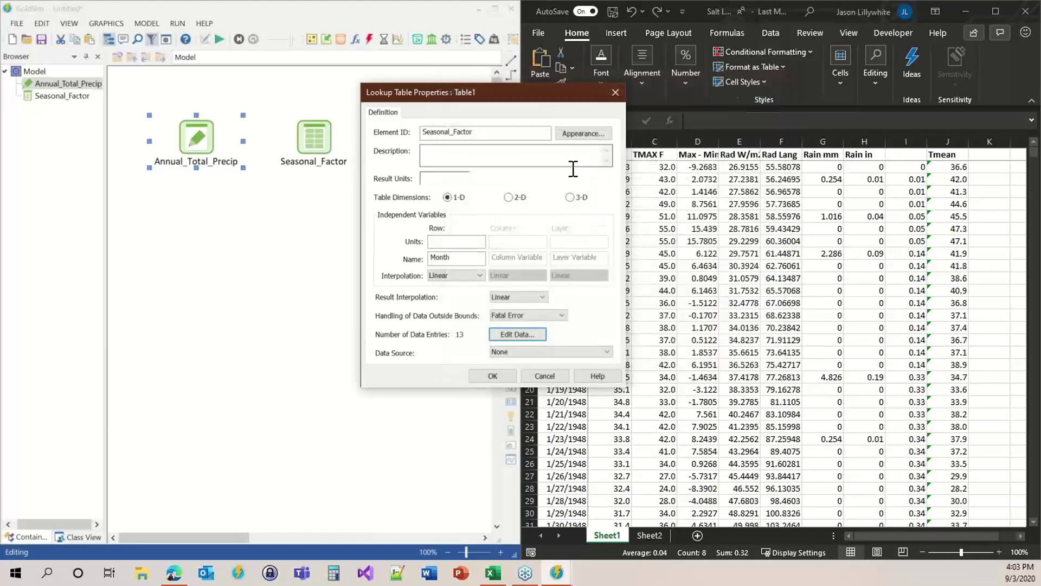
left_click(542, 334)
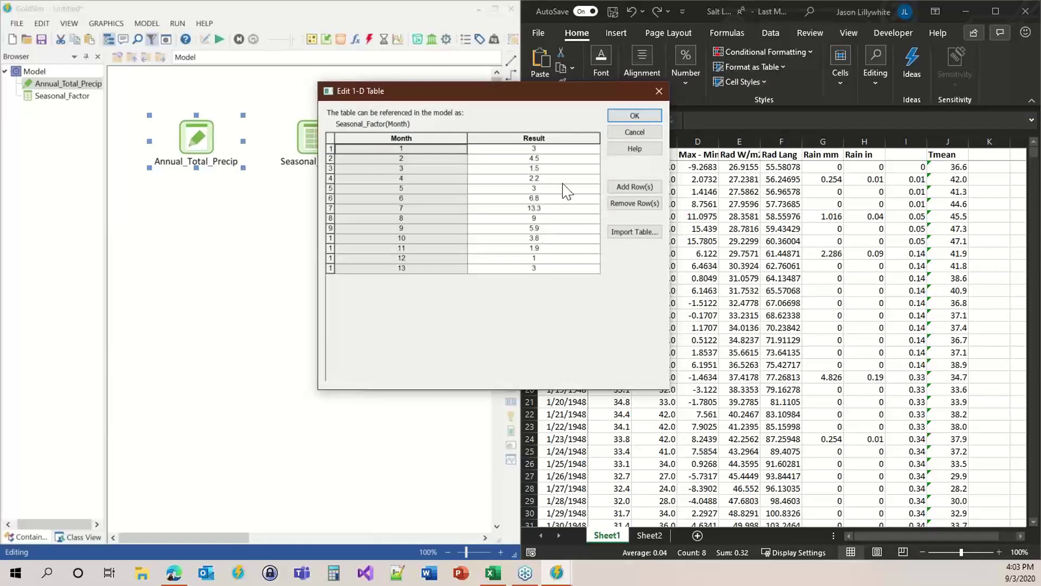
left_click(635, 116)
left_click(486, 381)
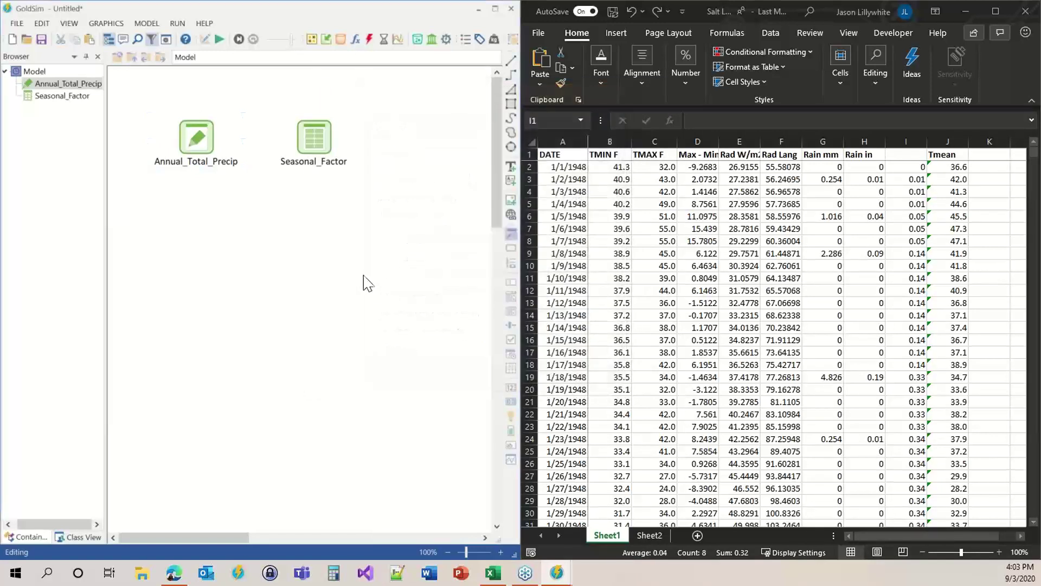
Insert an Expression element below and between Annual_Total_Precip and Seasonal_Factor, and begin its equation with the vector function.
right_click(256, 228)
mouse_move(286, 236)
mouse_move(385, 239)
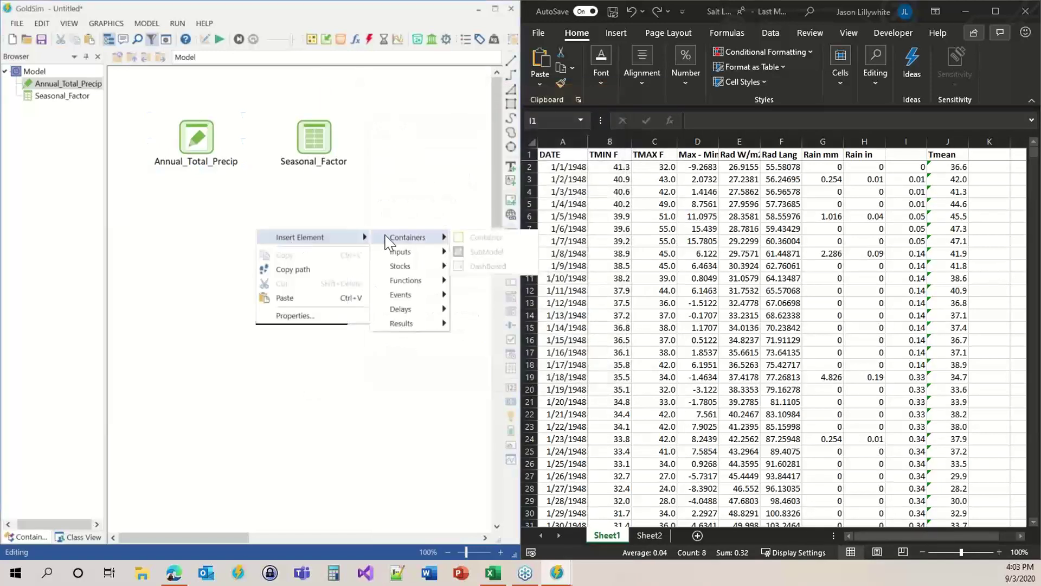
mouse_move(414, 285)
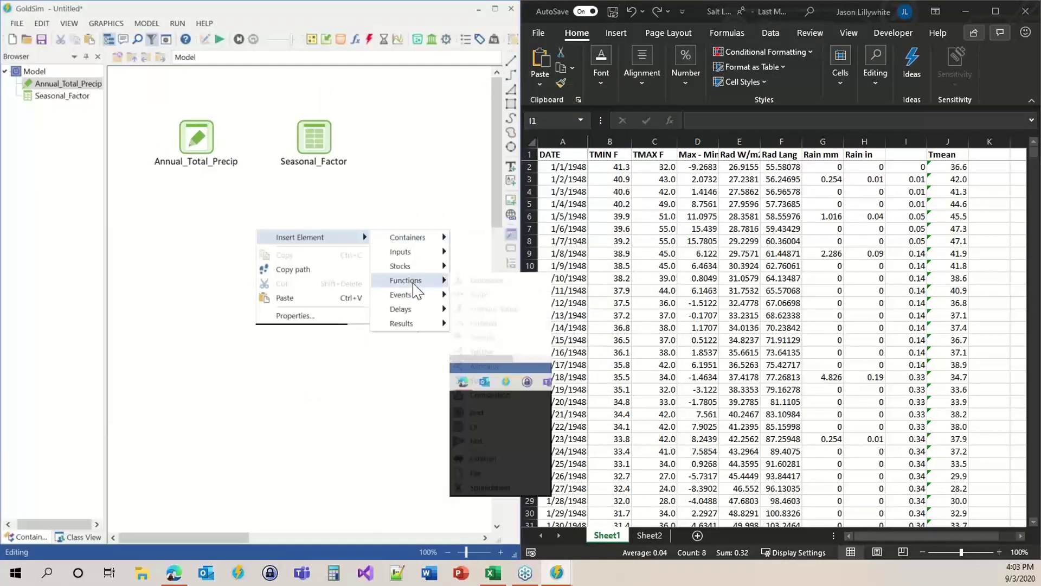
left_click(483, 281)
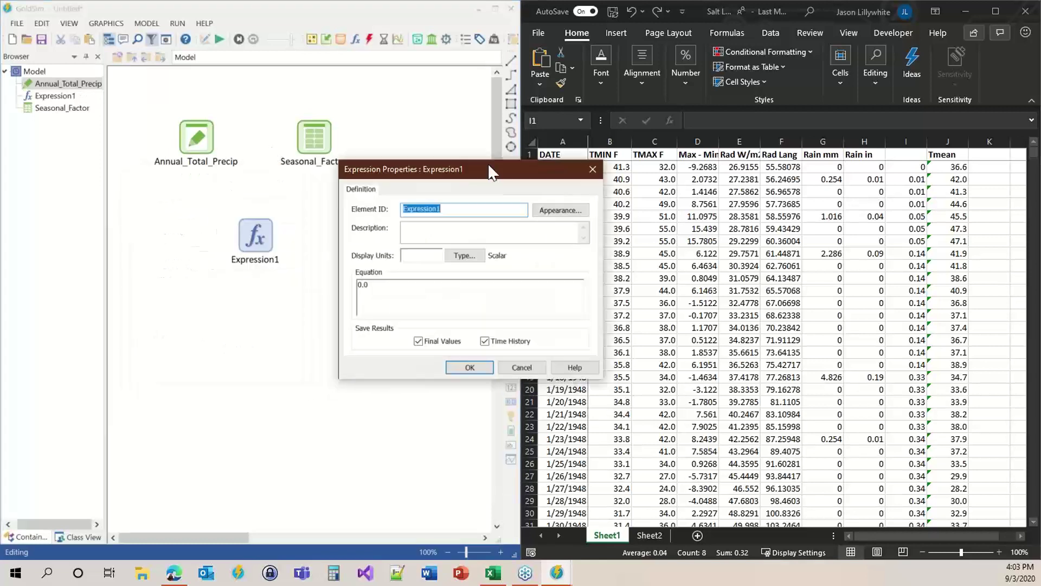
left_click_drag(489, 165, 531, 115)
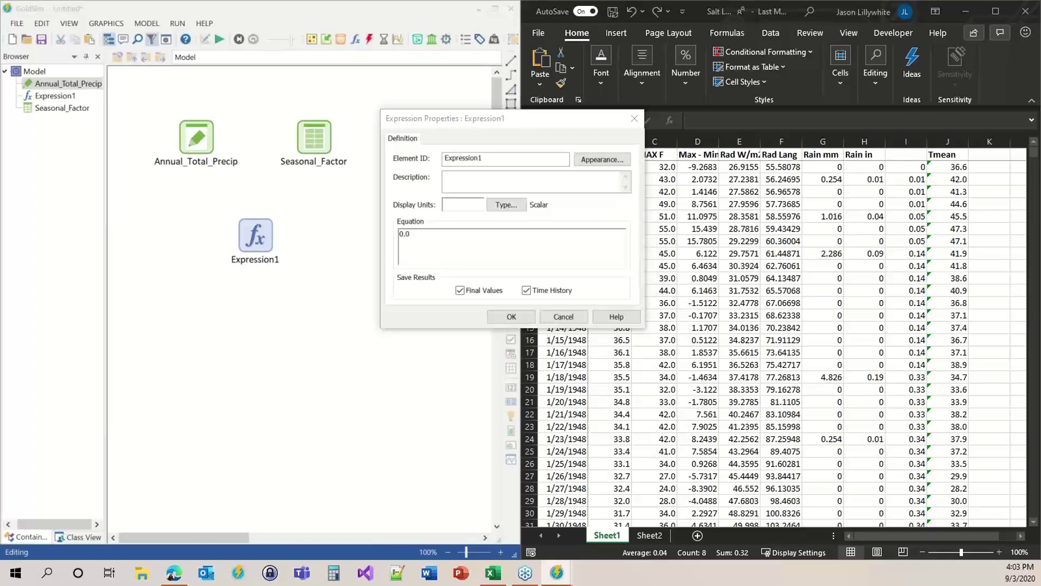
double_click(460, 233)
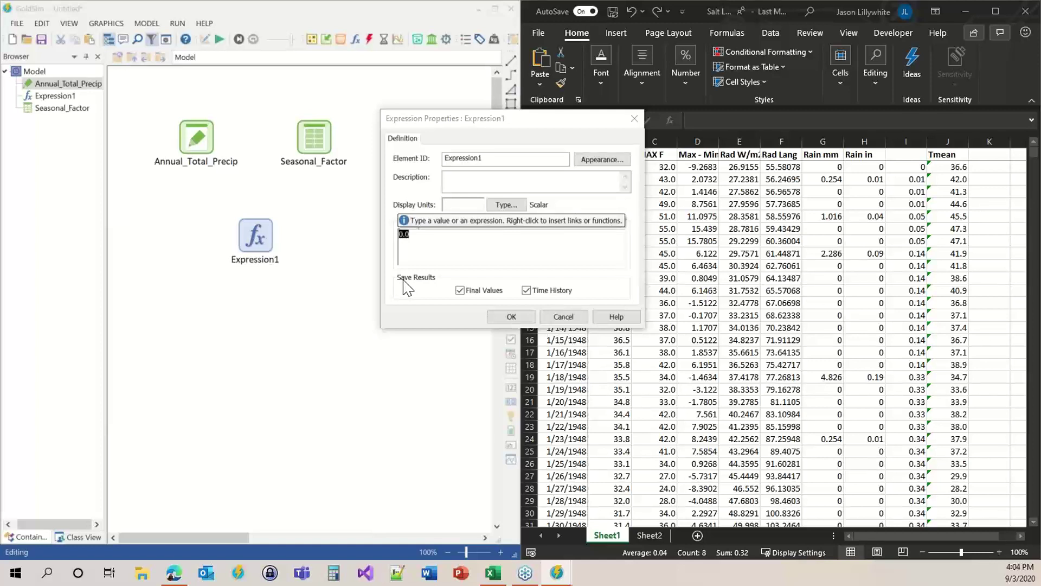
type("vector")
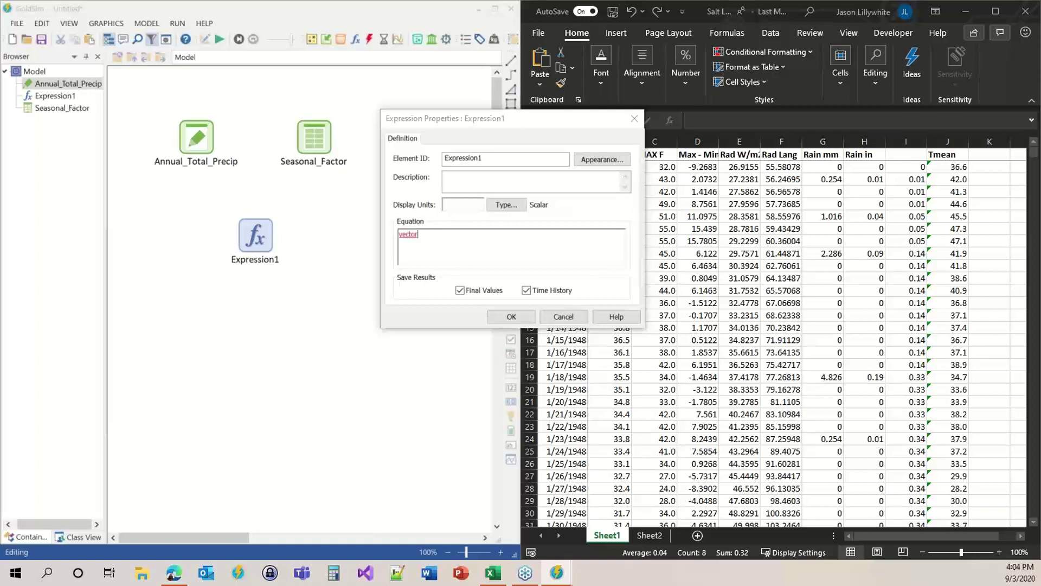
Examine the array operator functions available for the expression's equation, including the vector constructor.
right_click(410, 234)
double_click(409, 235)
right_click(408, 235)
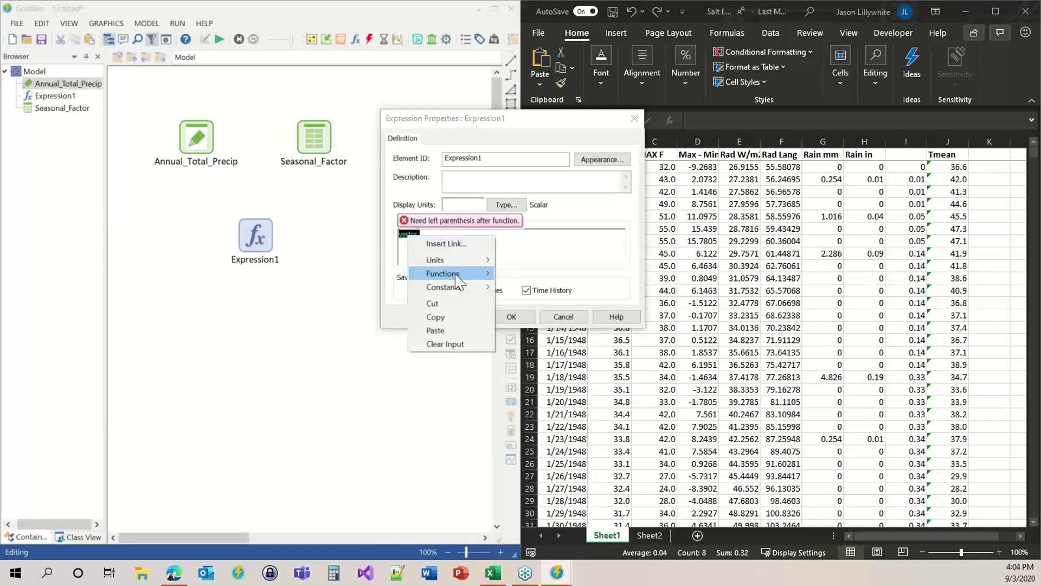
mouse_move(450, 274)
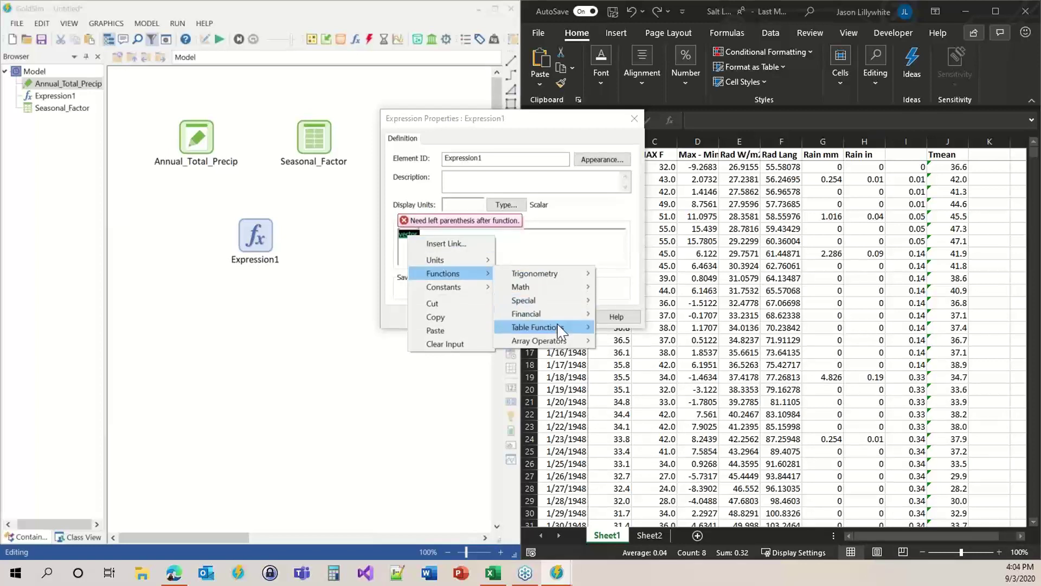
mouse_move(551, 346)
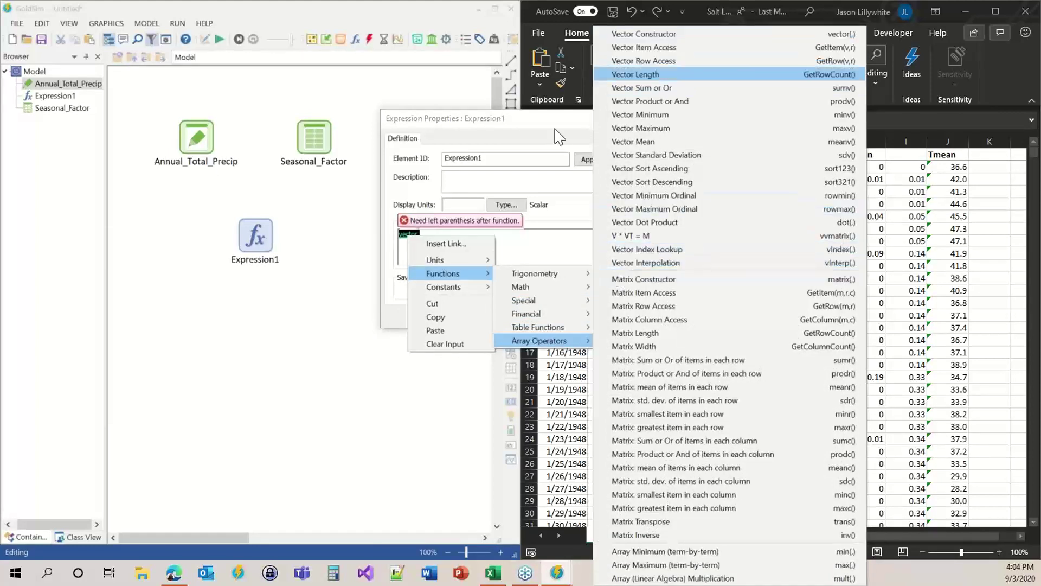
left_click(519, 239)
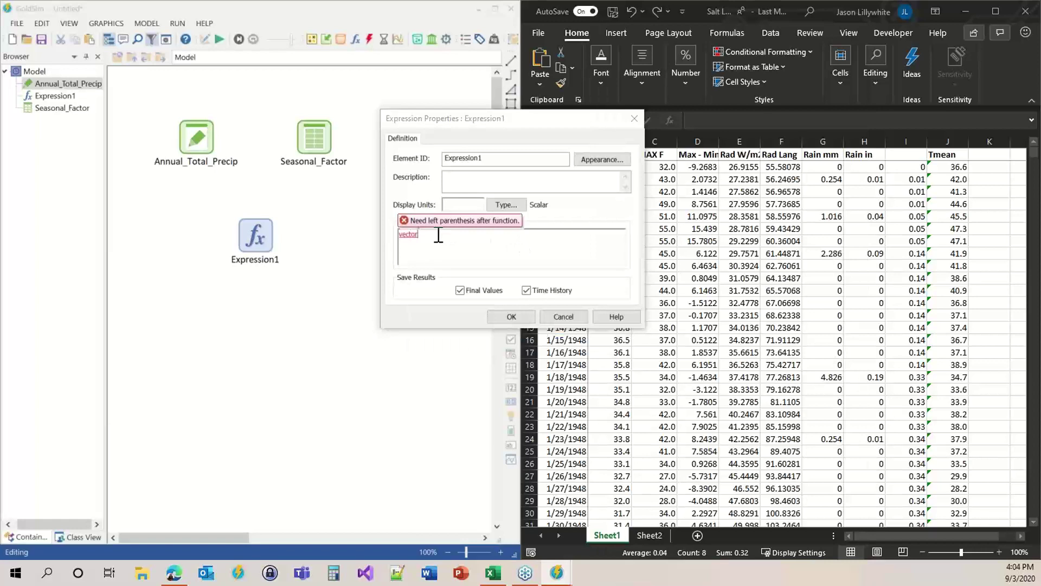
Complete the vector constructor in the equation as vector(Months, Seasonal_Factor(row)).
type("(")
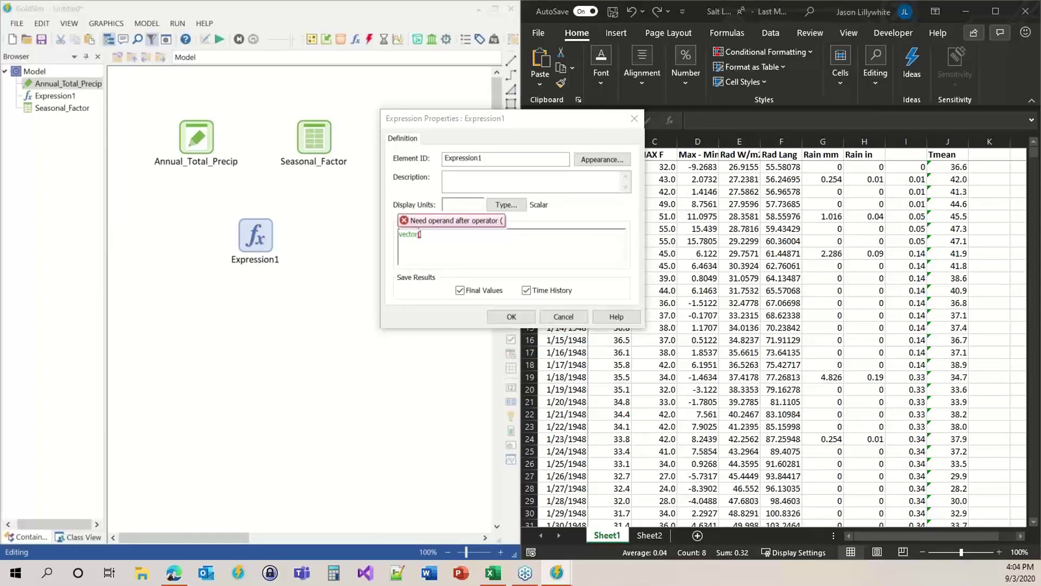
type("Month")
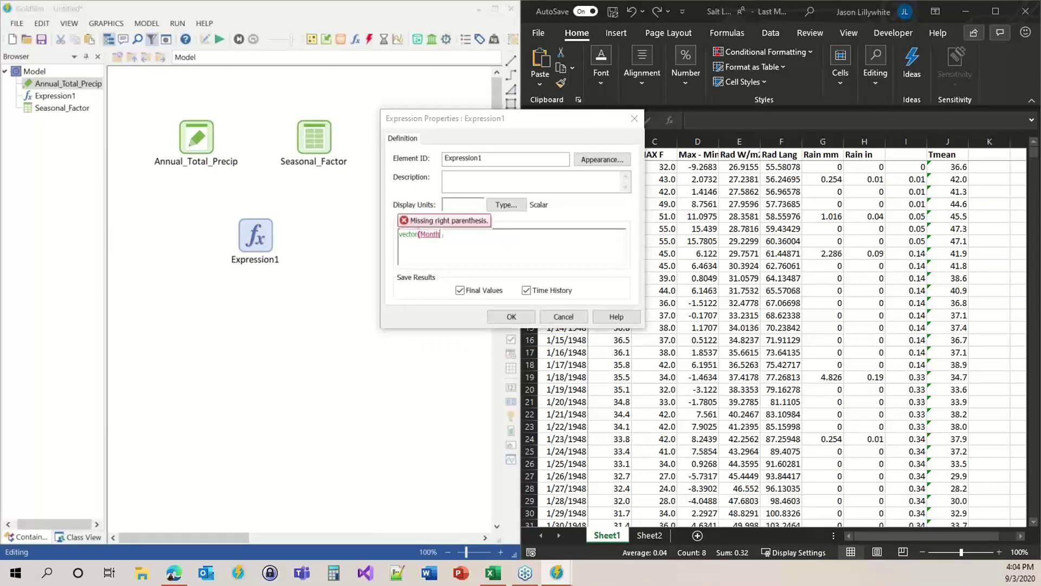
type("s")
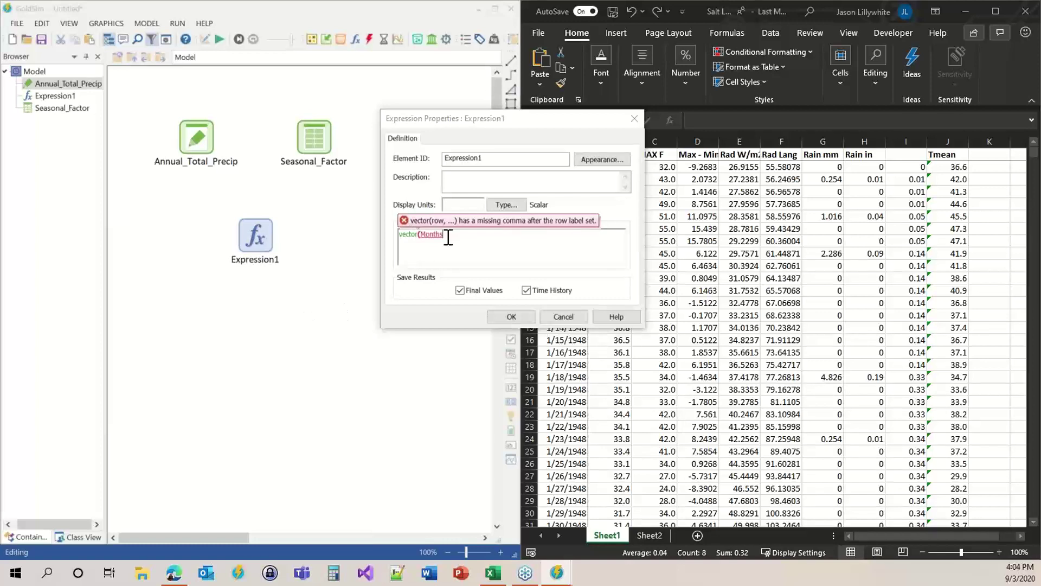
type(",")
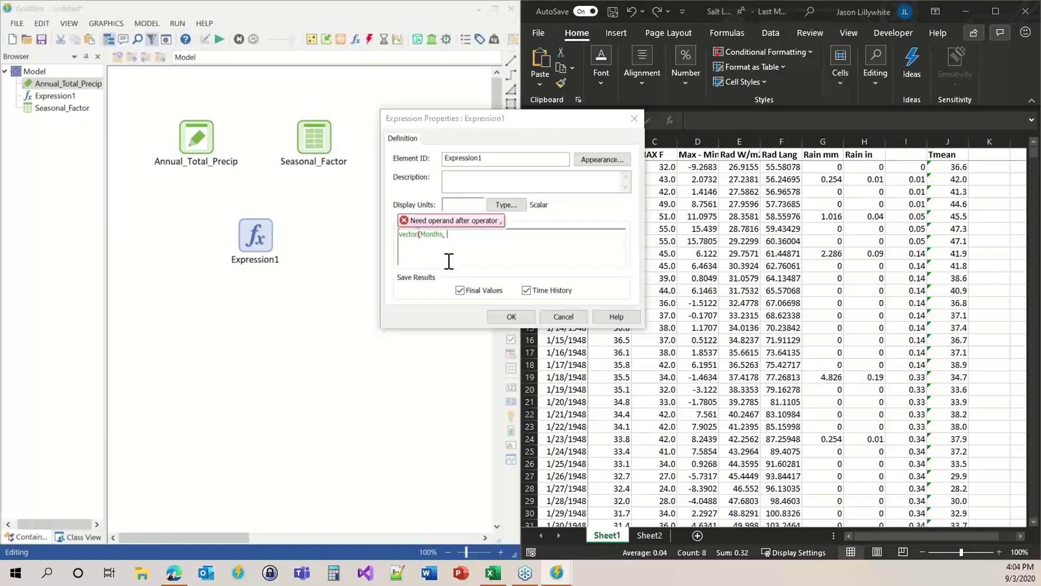
type("Seasonal_Factor")
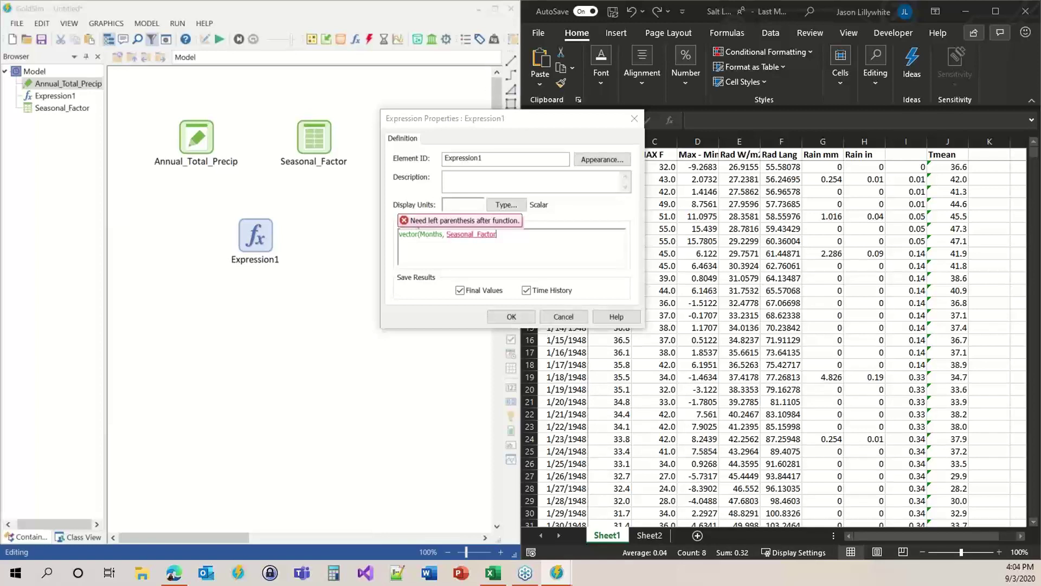
type("(row")
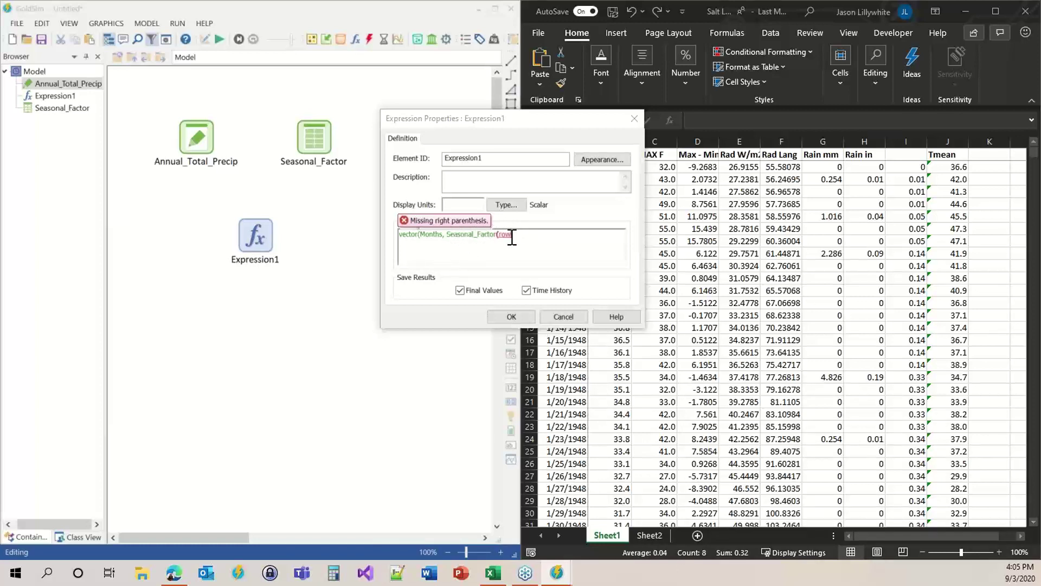
type("))")
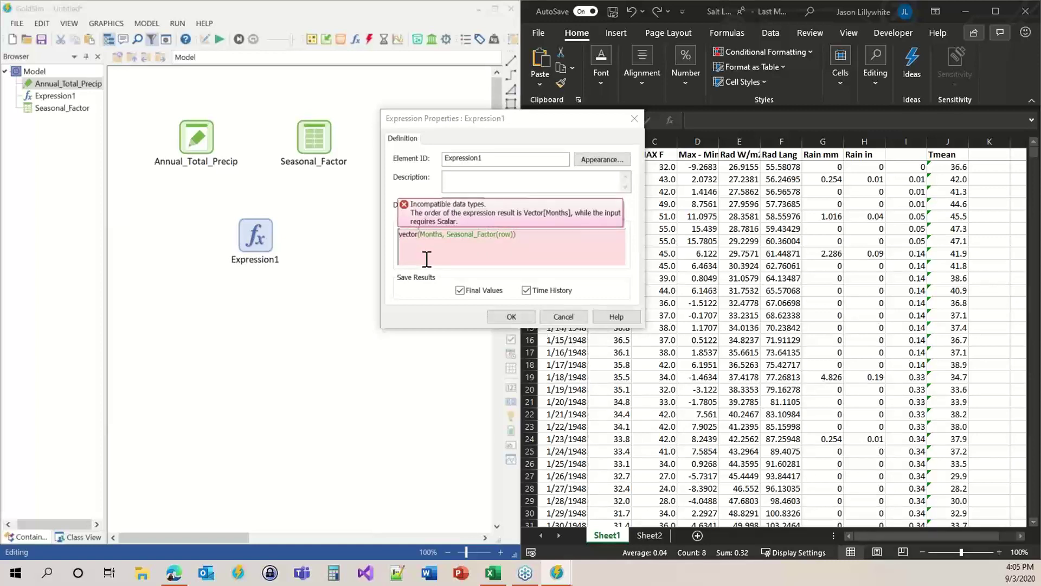
Extend the equation to Seasonal_Factor(Month) / meanv(vector(Months, Seasonal_Factor(row))).
key("Home")
type("Seasonal_Factor")
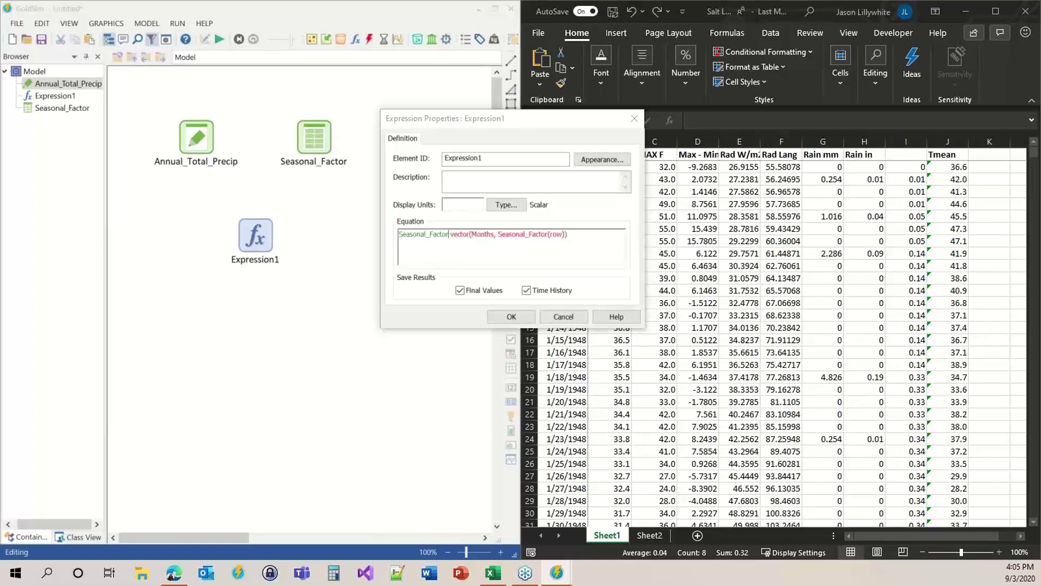
type("(Month)")
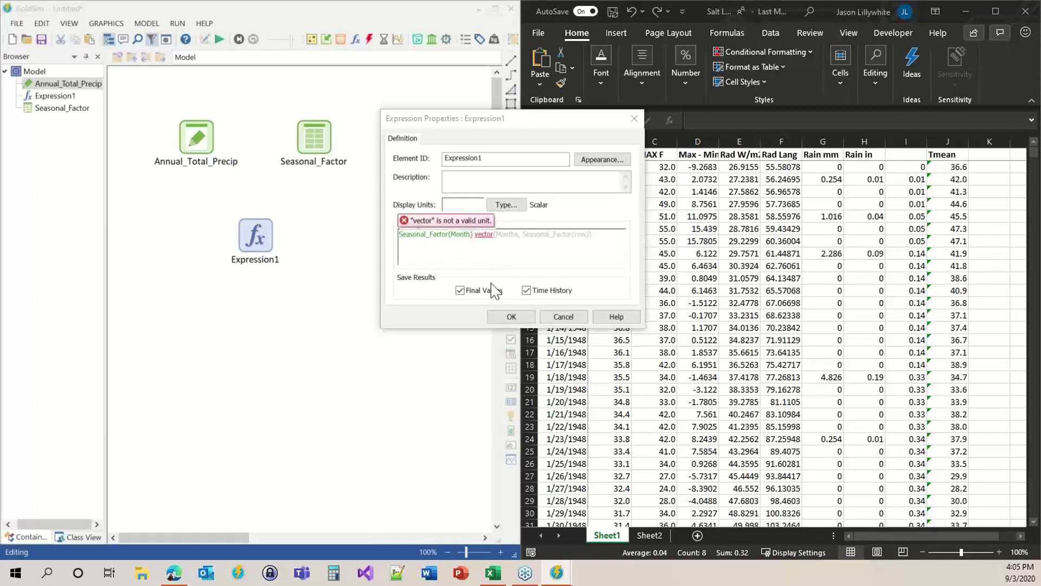
type("/ ")
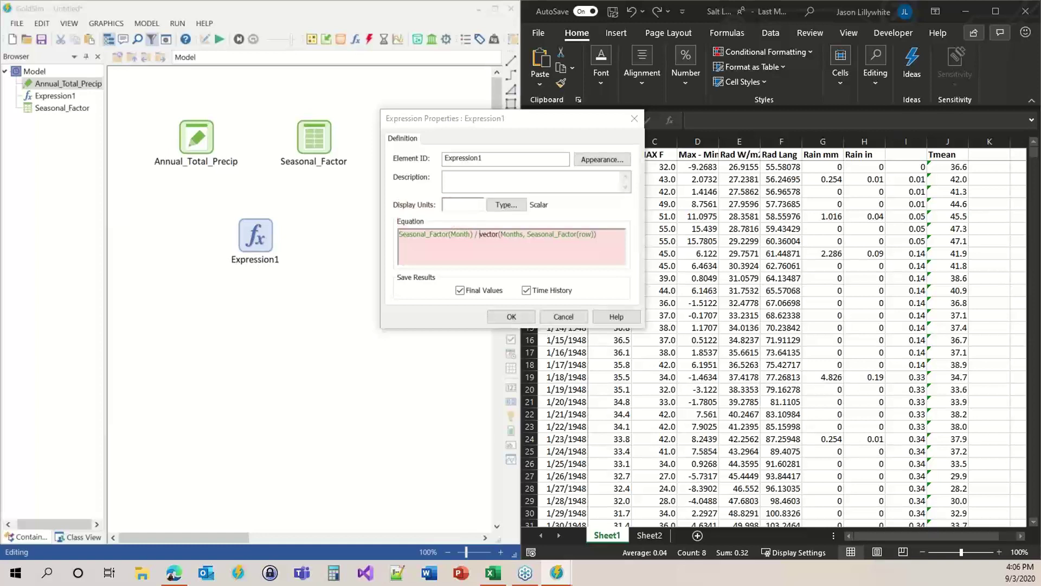
type("meanv(")
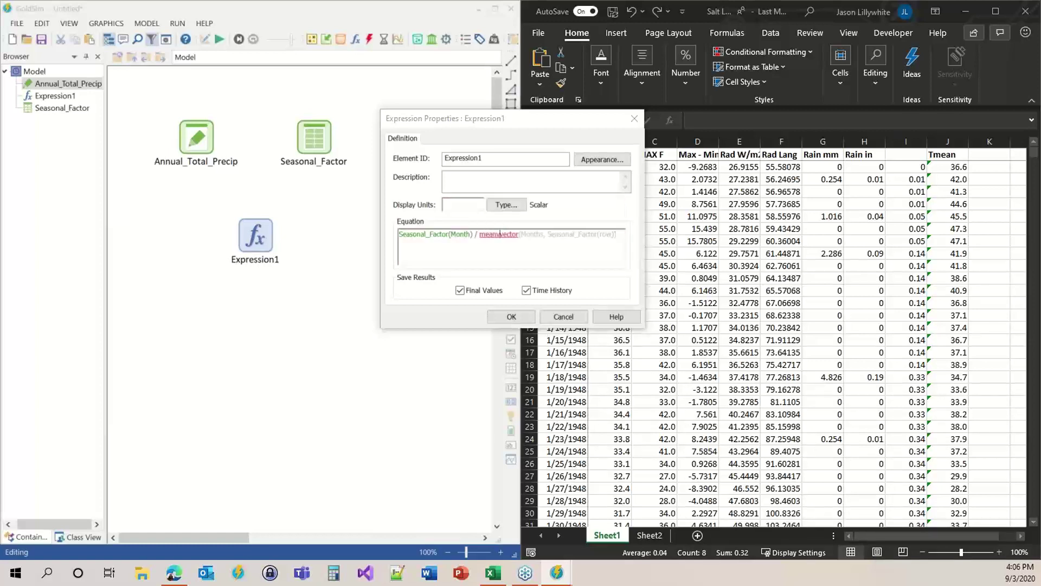
left_click(623, 235)
type(")")
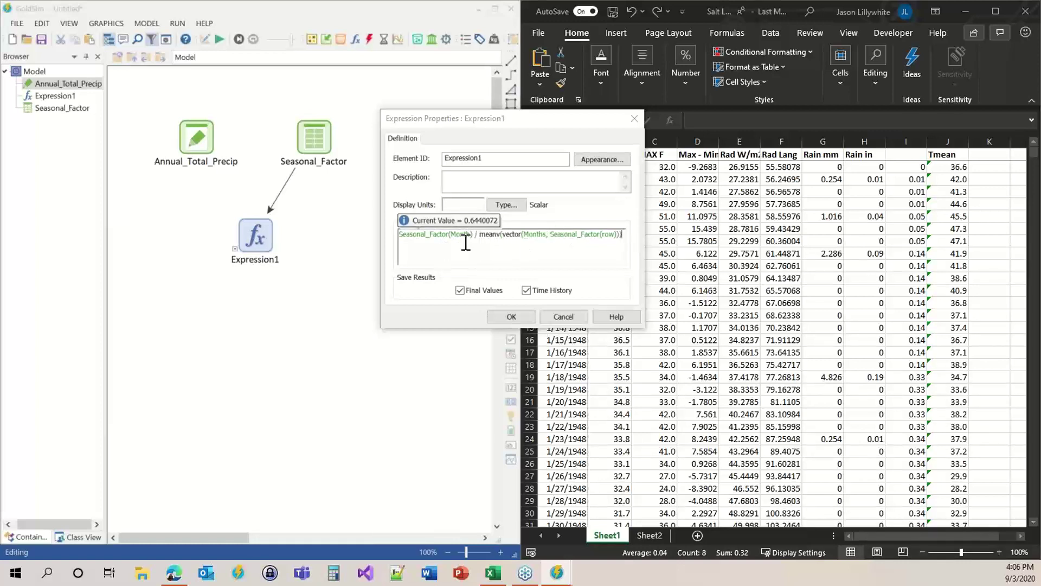
Name the new expression Seasonal_Factor_ with a trailing underscore and accept its properties.
double_click(491, 158)
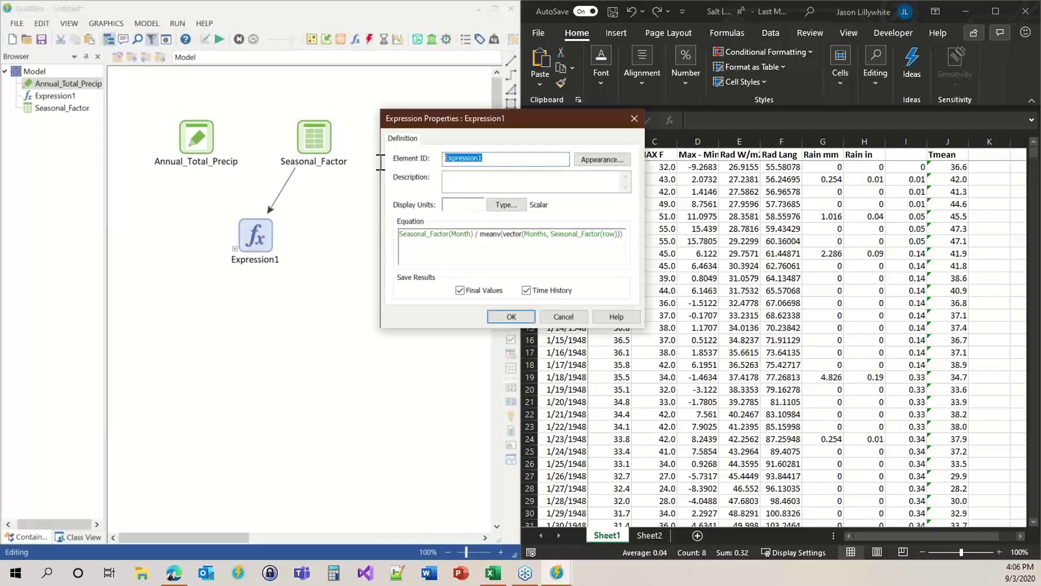
type("Seasonal_Factor")
key("Return")
left_click(616, 314)
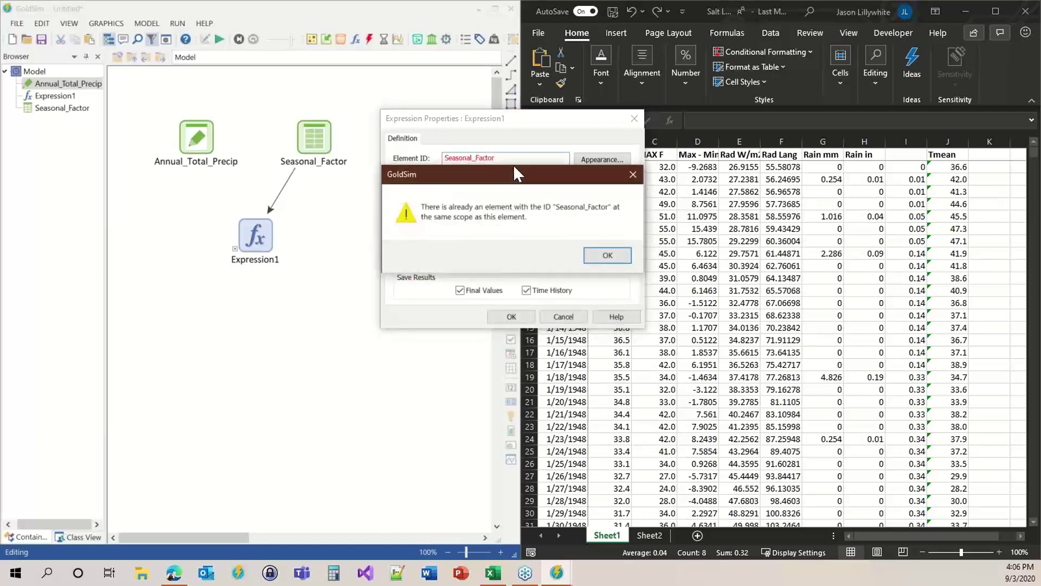
left_click(604, 253)
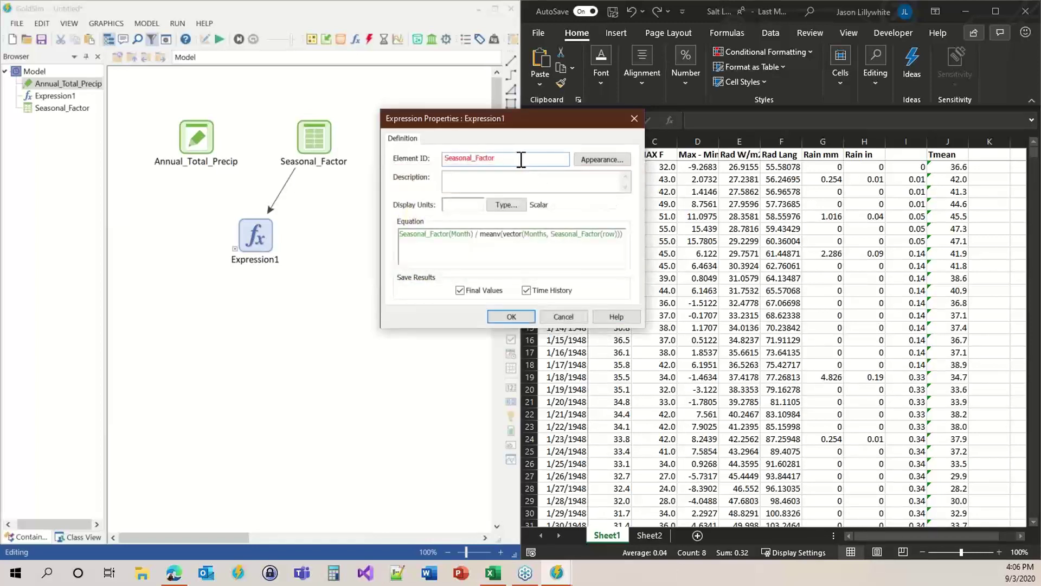
type("_")
left_click(515, 317)
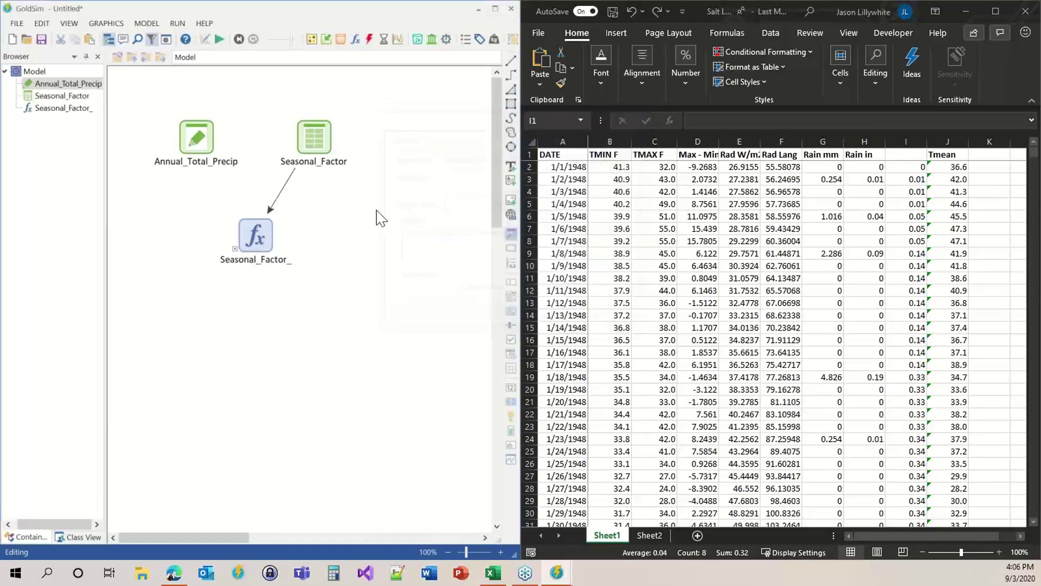
Rename the Seasonal_Factor lookup table as Seasonal_Factor_Table.
double_click(354, 165)
left_click(280, 174)
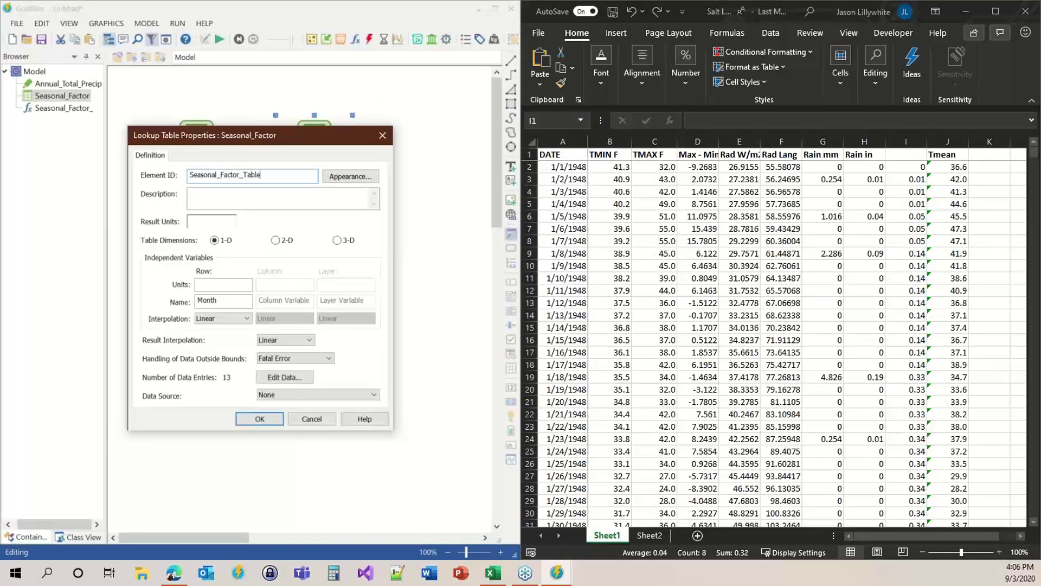
type("_Table")
key("Return")
Rename the Seasonal_Factor_ expression as Seasonal_Factor and place it directly beneath Seasonal_Factor_Table.
double_click(249, 235)
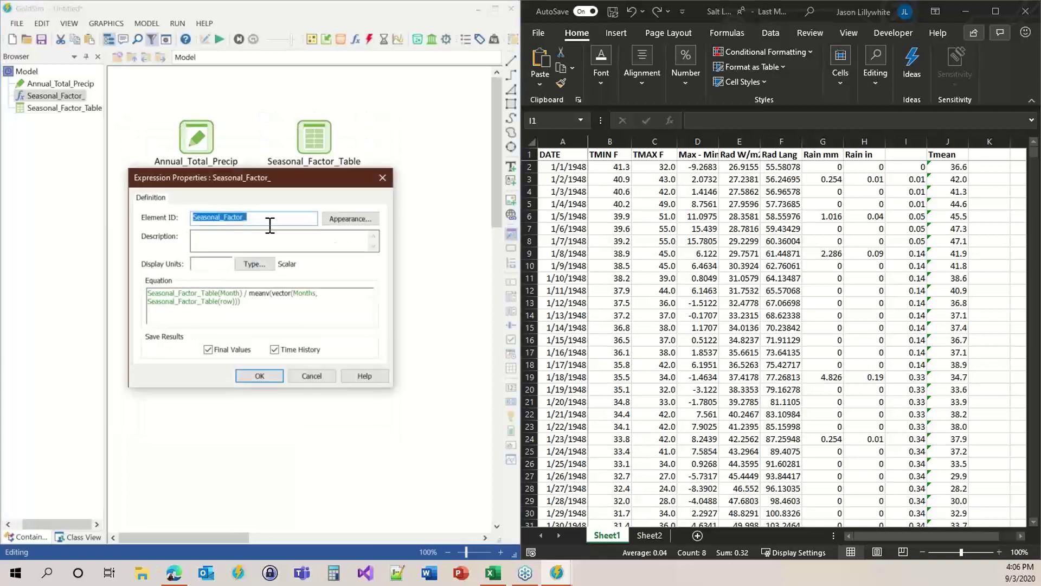
left_click(270, 221)
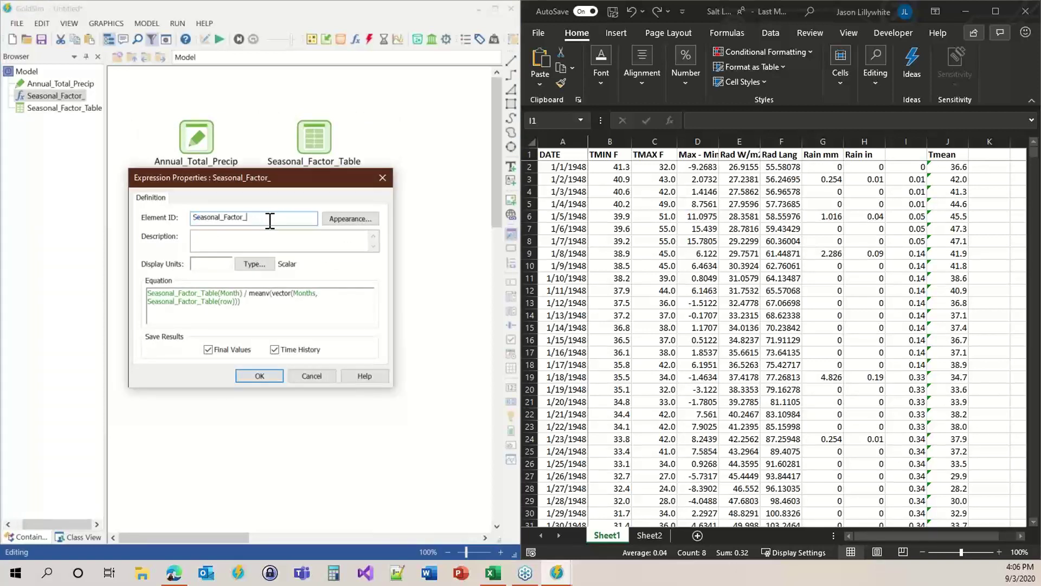
left_click(275, 379)
left_click_drag(289, 249, 320, 228)
Insert a second Expression element below Annual_Total_Precip and set its display units to mm.
right_click(217, 230)
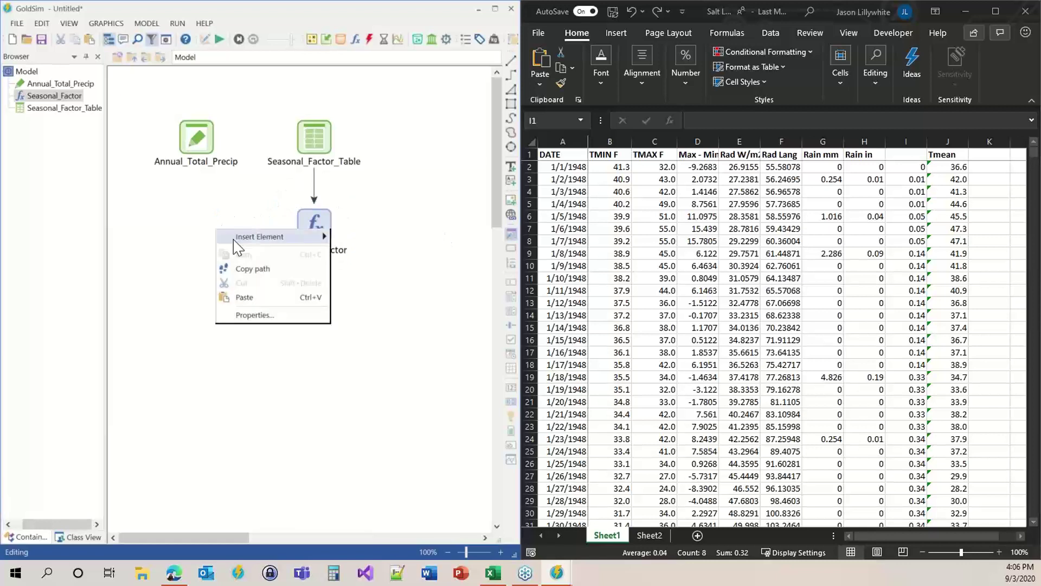
mouse_move(242, 238)
mouse_move(367, 282)
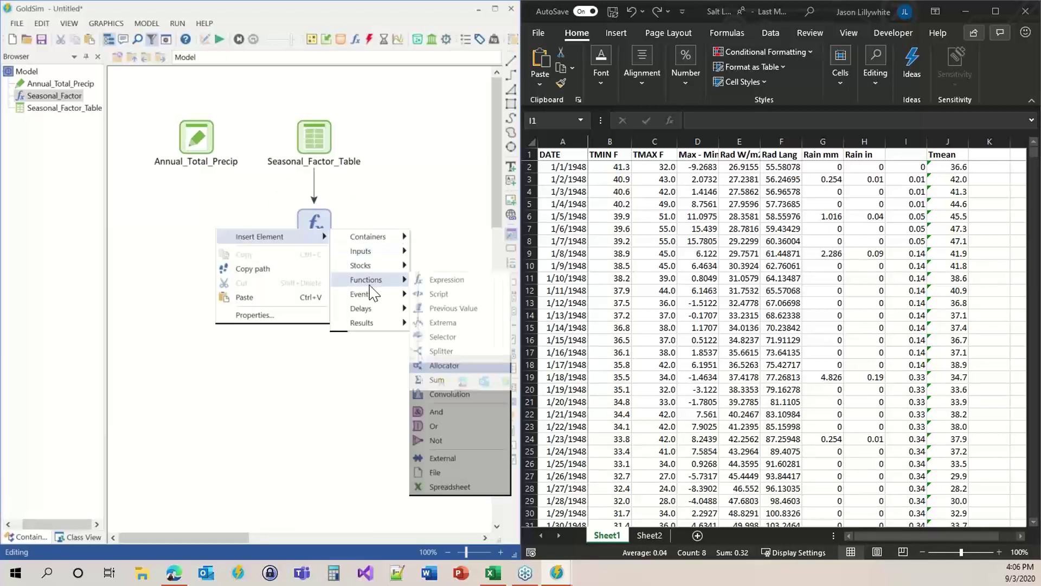
left_click(439, 281)
left_click(209, 264)
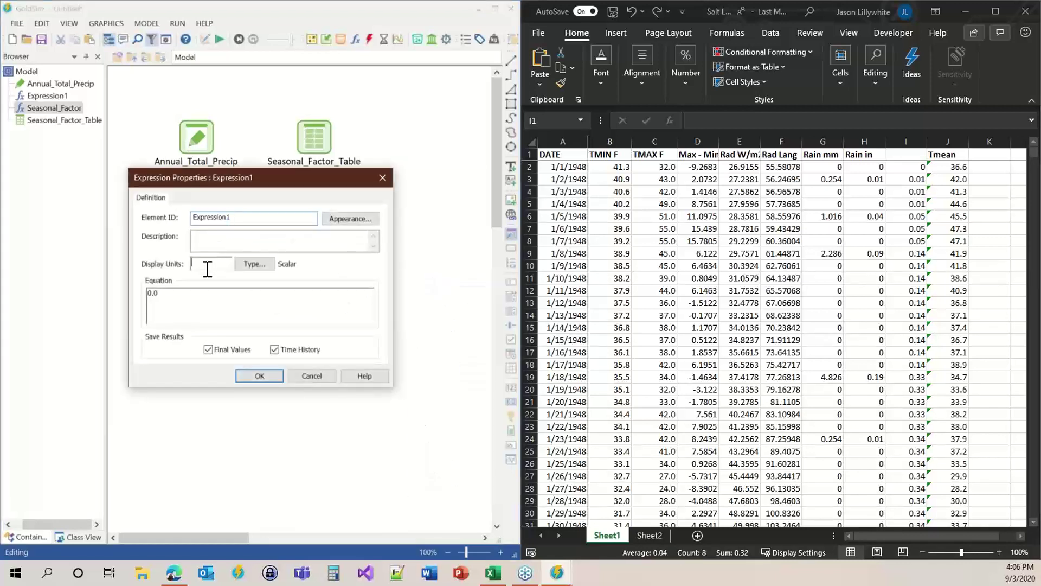
type("mm/")
left_click_drag(260, 178, 497, 150)
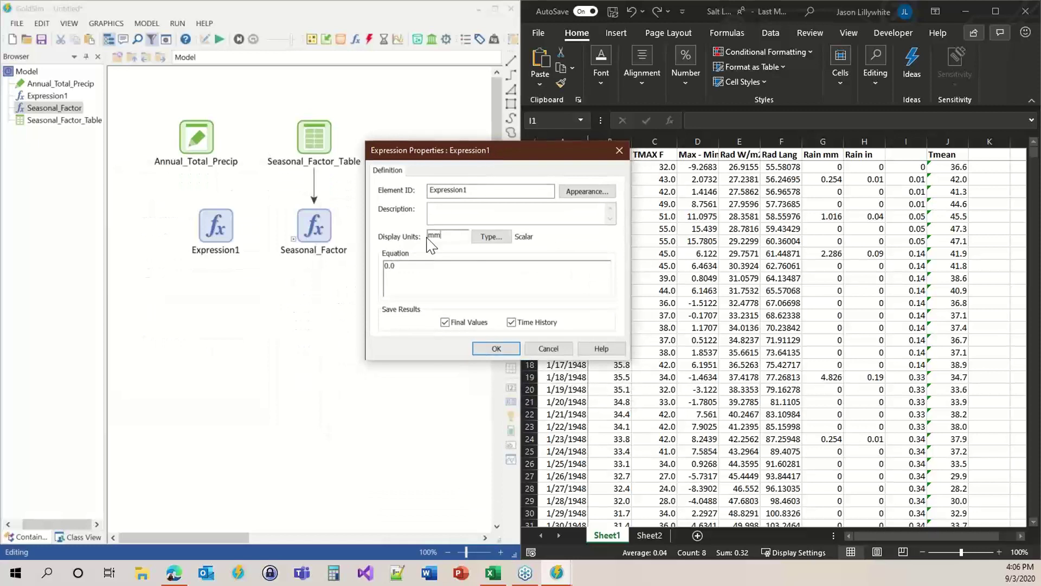
Define Expression1 as Annual_Total_Precip * Seasonal_Factor and align it directly beneath Annual_Total_Precip.
left_click(425, 270)
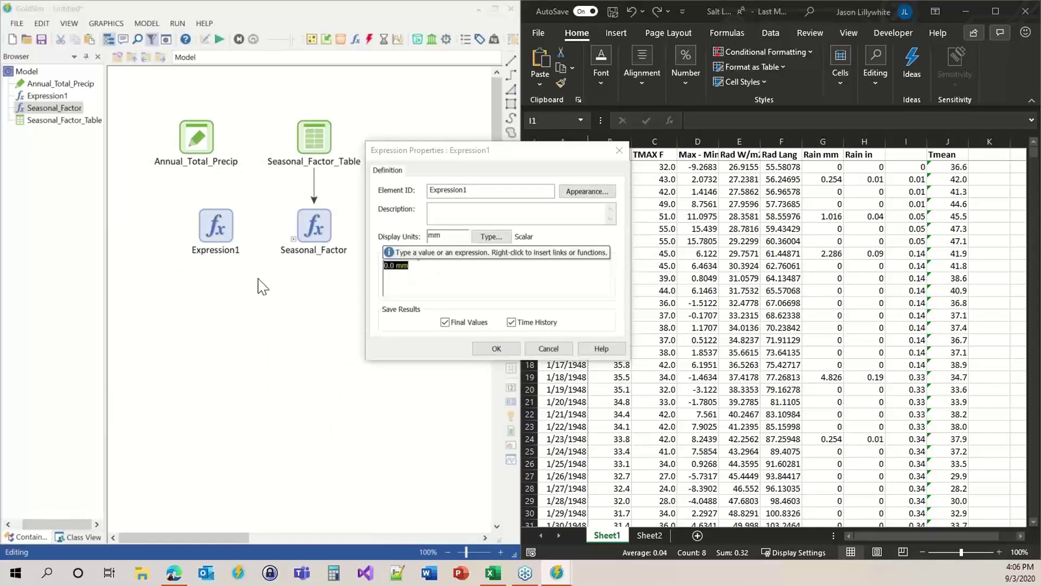
type("Ann")
key("Return")
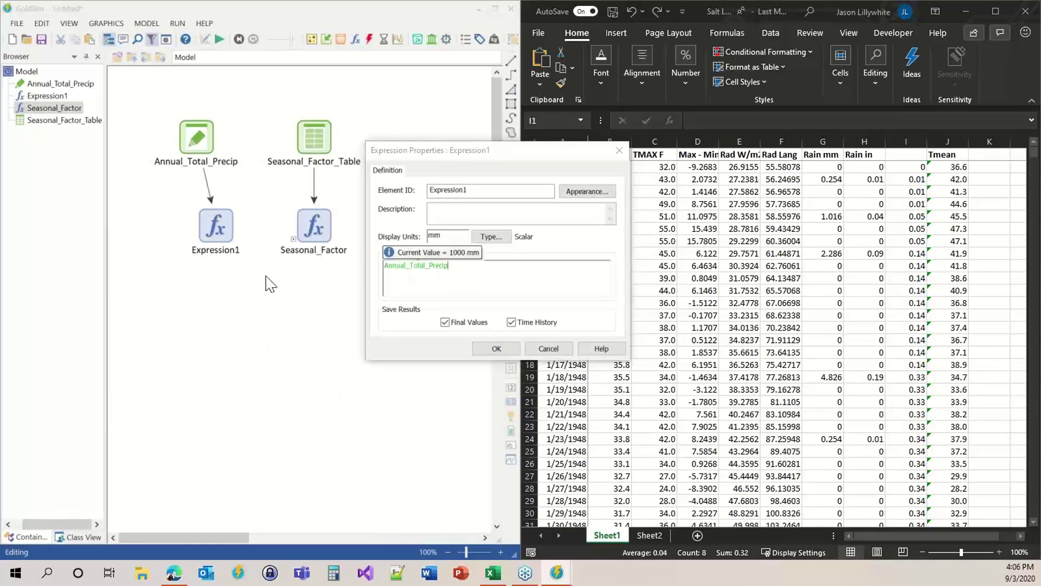
type("* ")
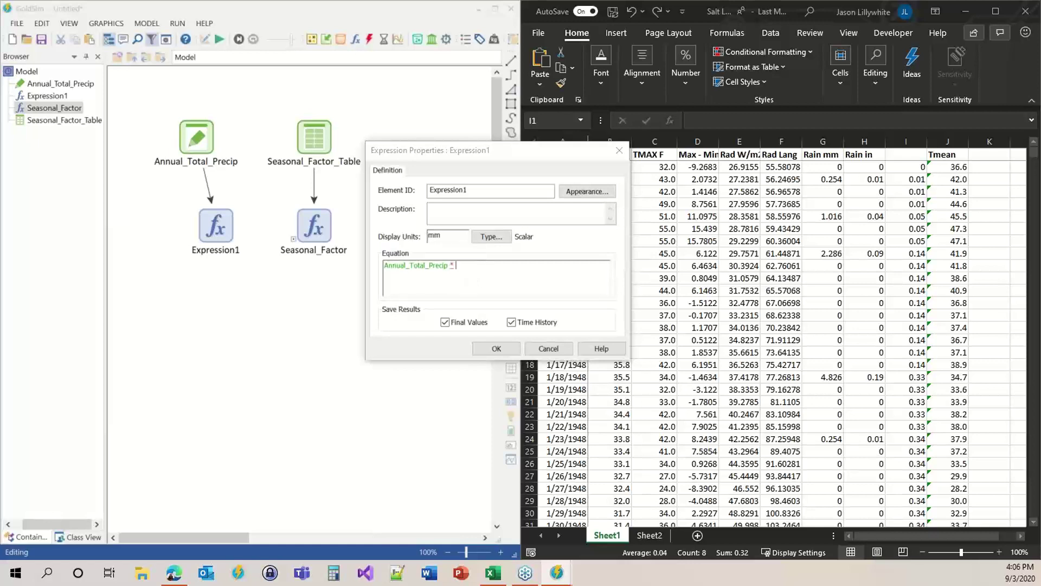
type("Sea")
key("Return")
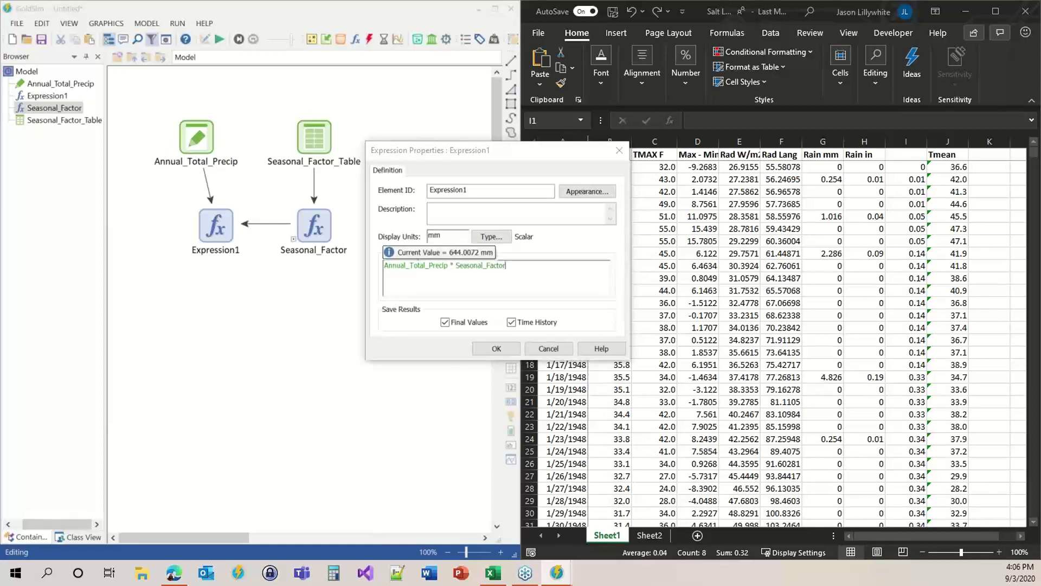
left_click(496, 348)
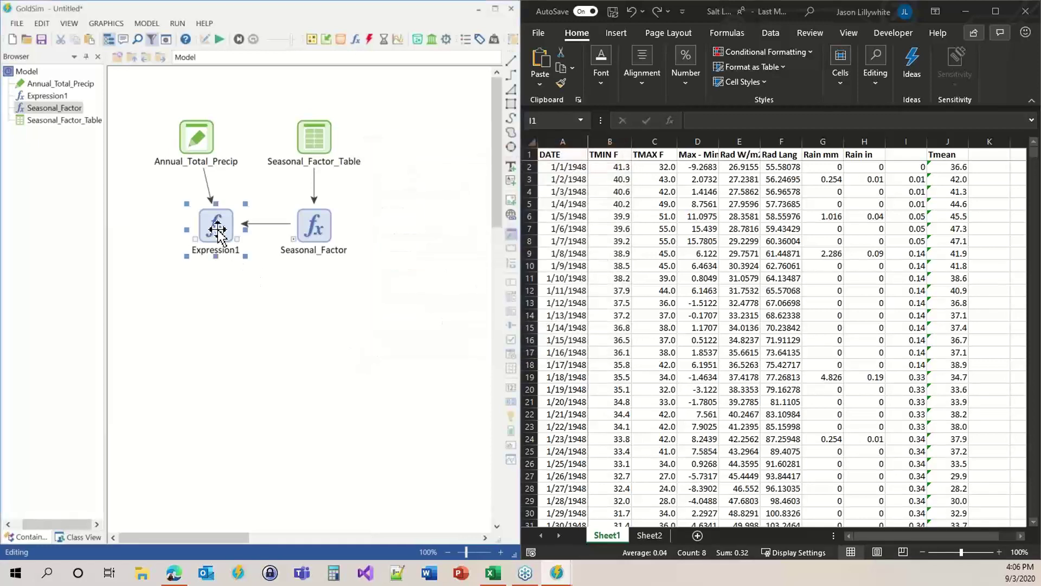
left_click_drag(215, 228, 196, 228)
Enclose Expression1's product in parentheses and divide it by (daysinmonth).
mouse_move(190, 223)
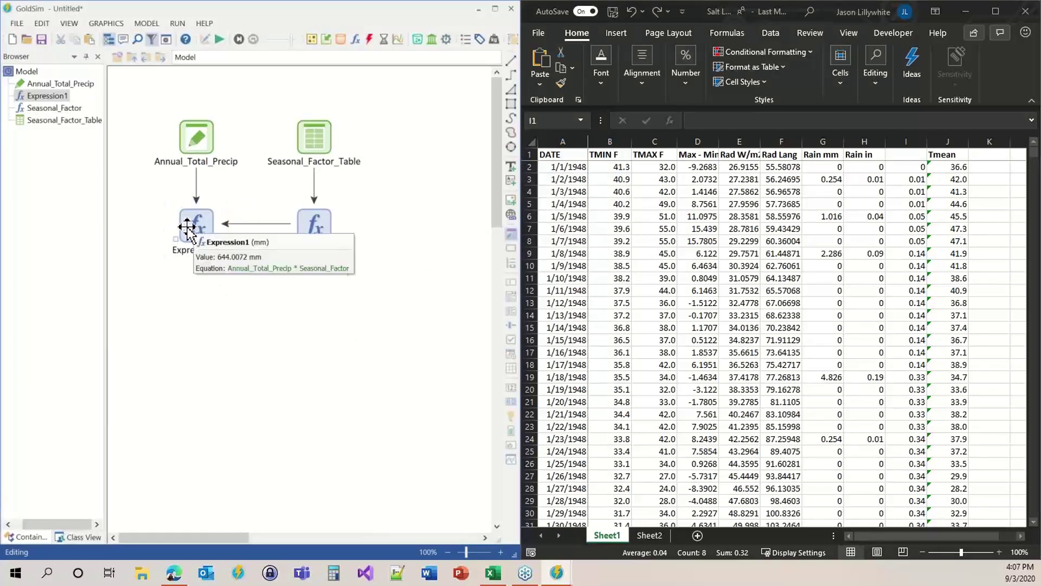
double_click(200, 225)
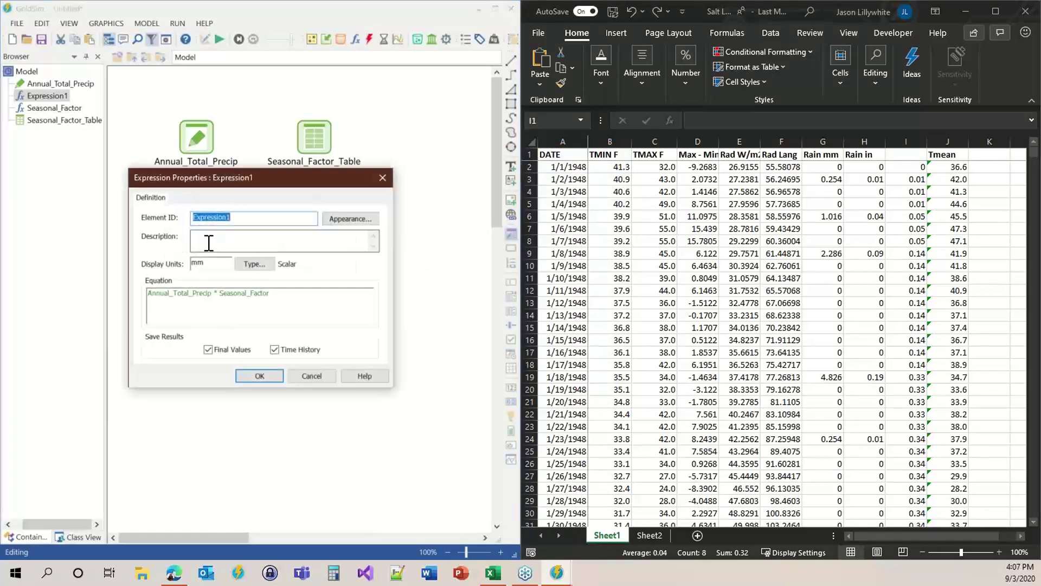
left_click_drag(194, 185, 415, 149)
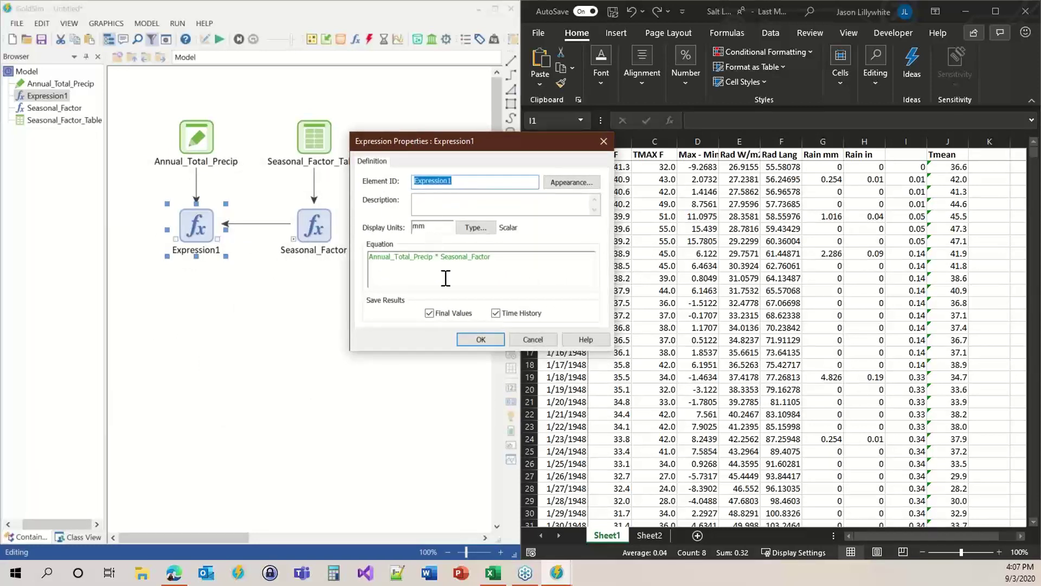
left_click(372, 260)
type("(")
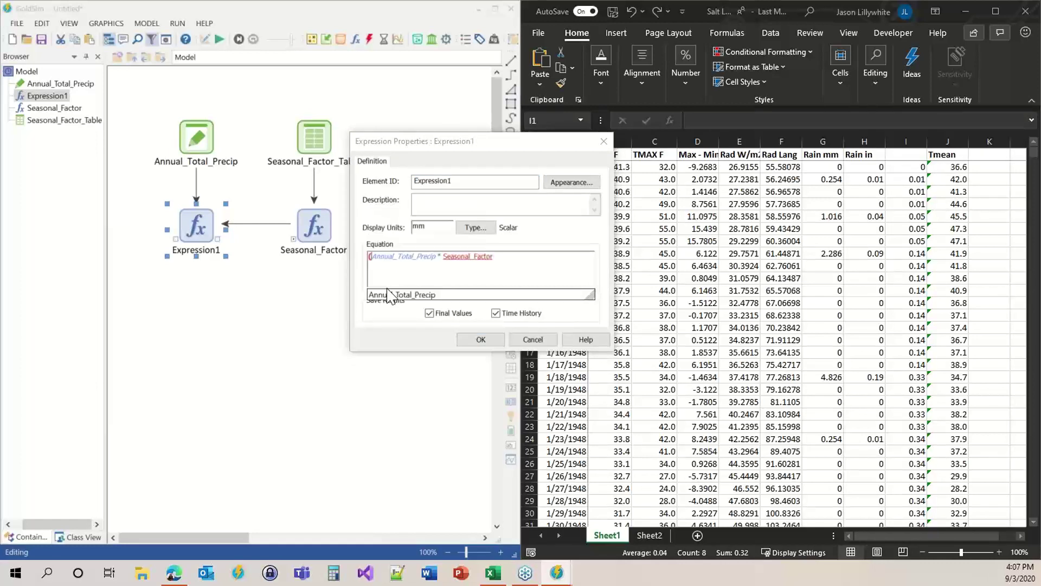
left_click(518, 256)
type(") /")
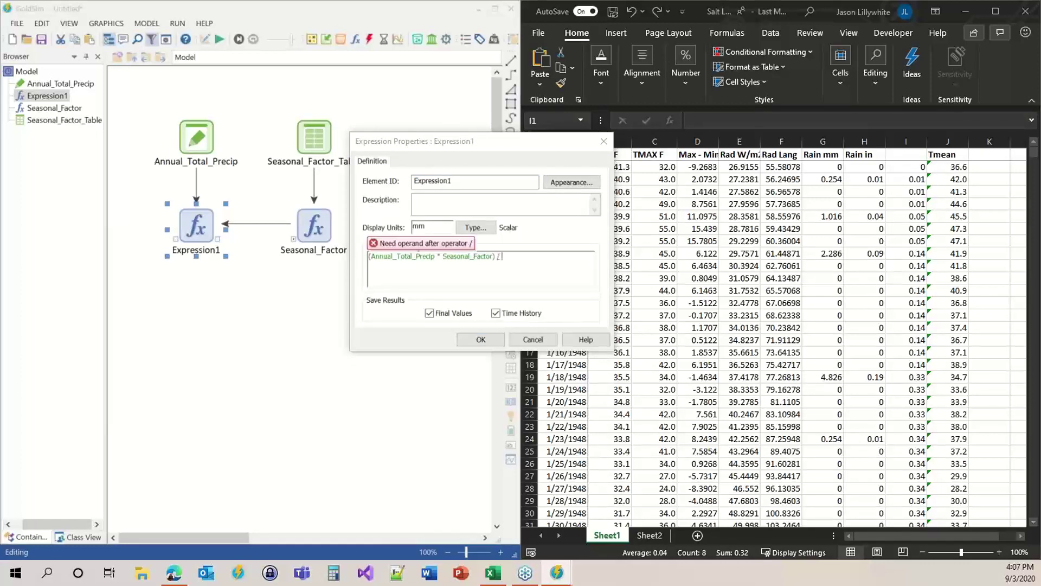
type("(d)")
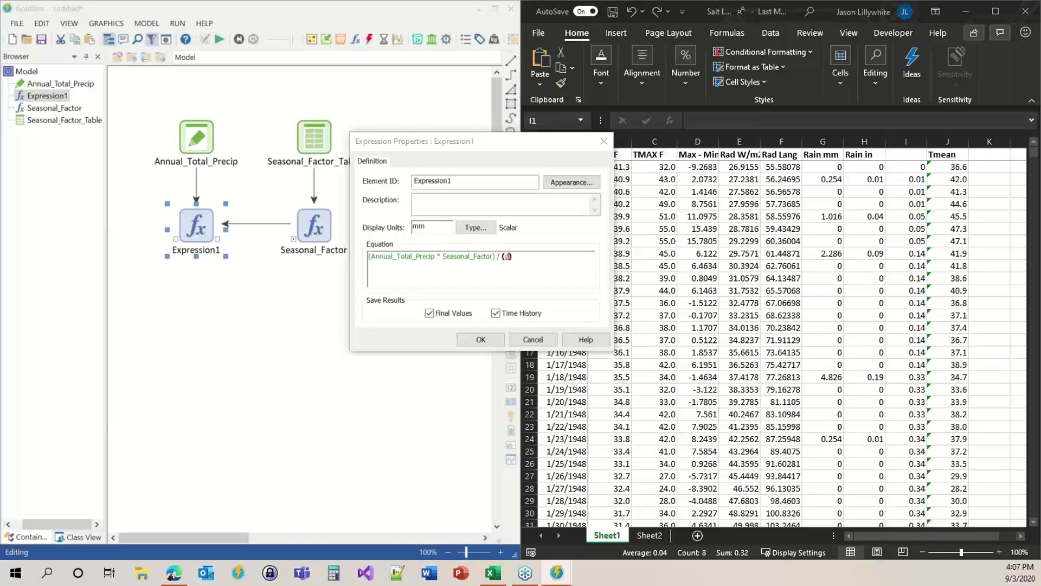
type("aysinmonth")
Replace the equation's divisor with the suggested ~DaysInMonth property and remove its tilde prefix.
double_click(518, 255)
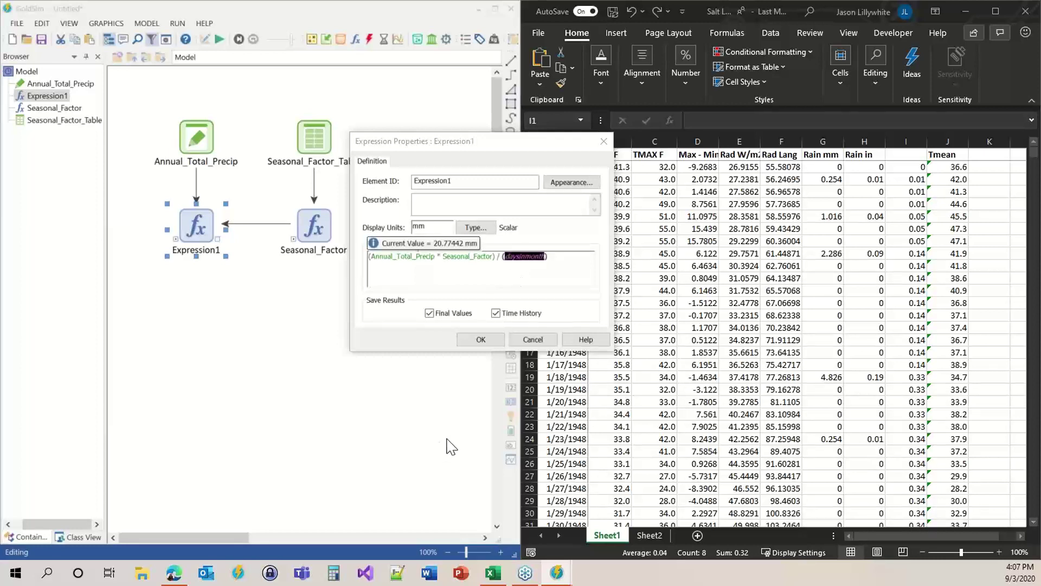
type("~days")
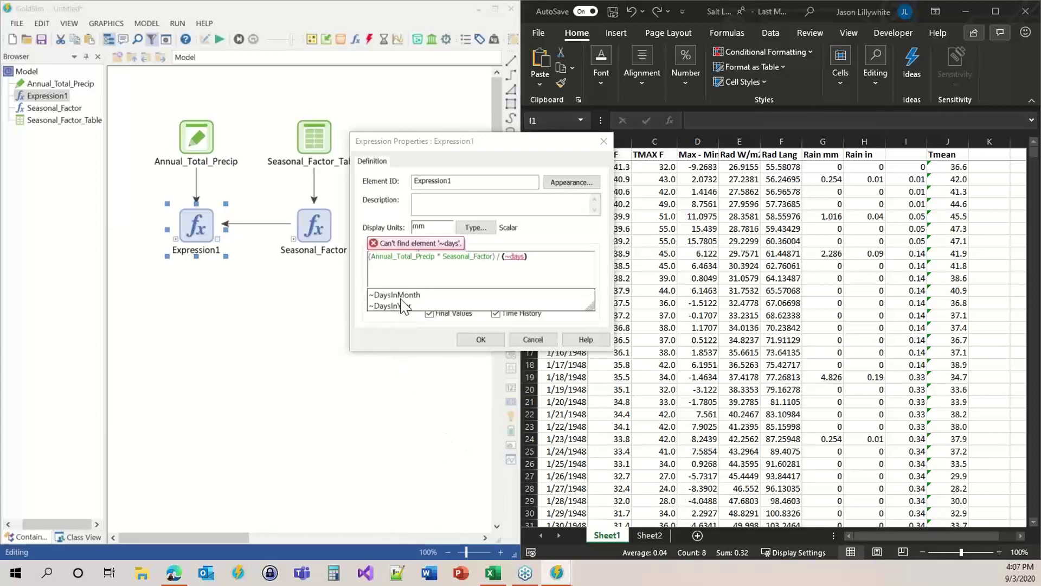
key("BackSpace")
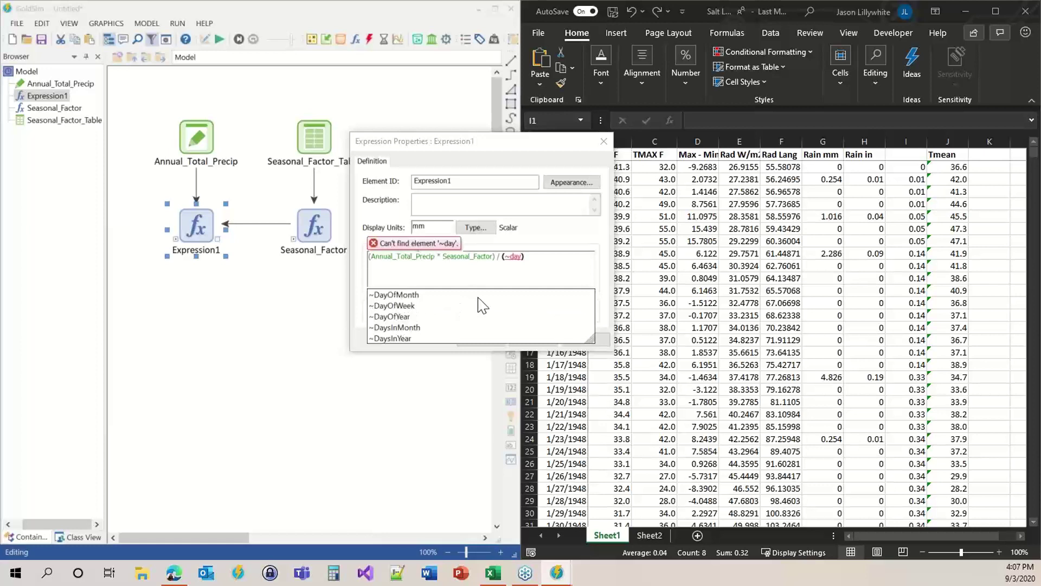
type("sin")
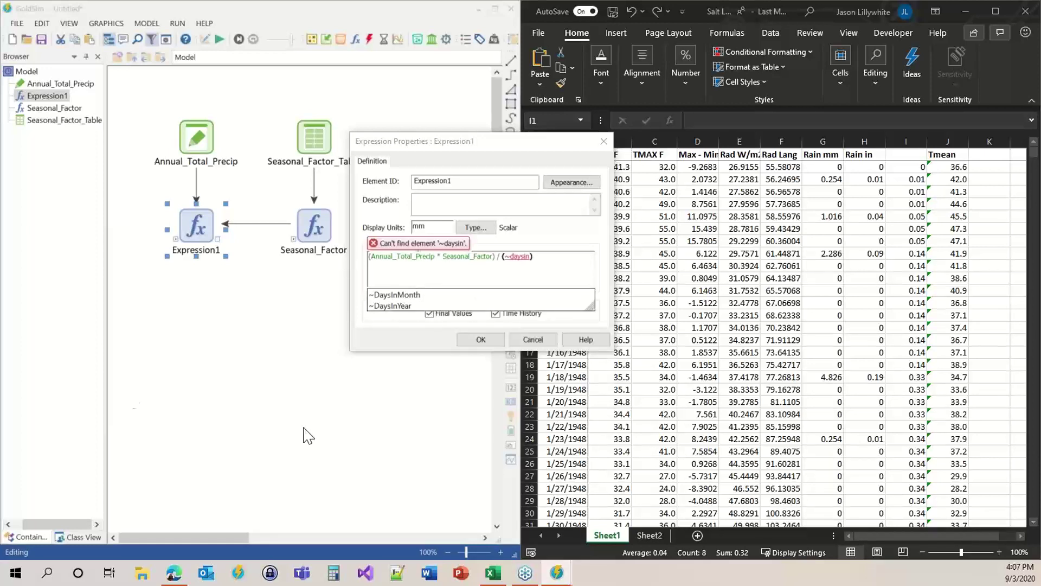
double_click(406, 296)
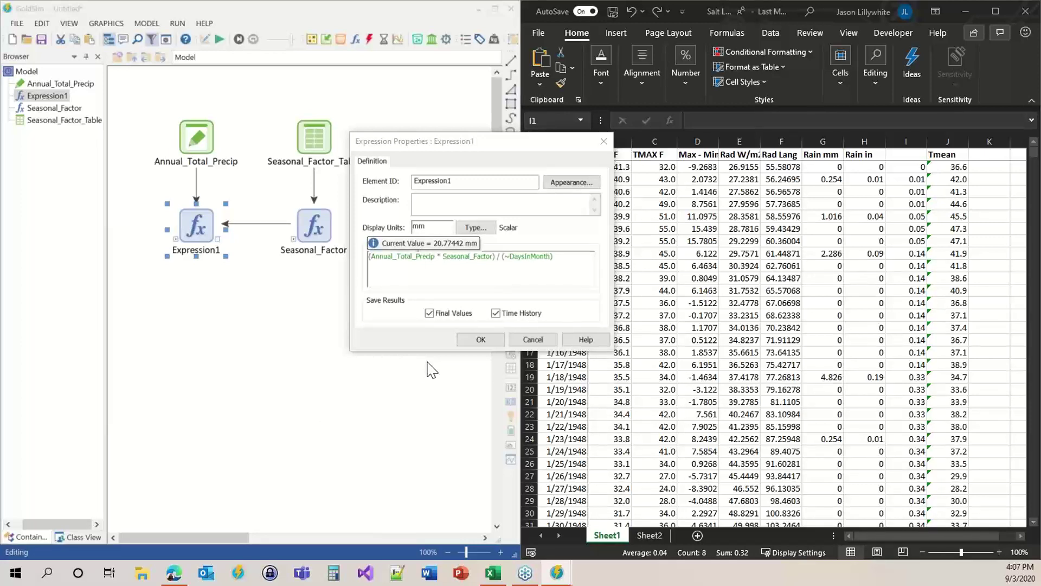
left_click(554, 313)
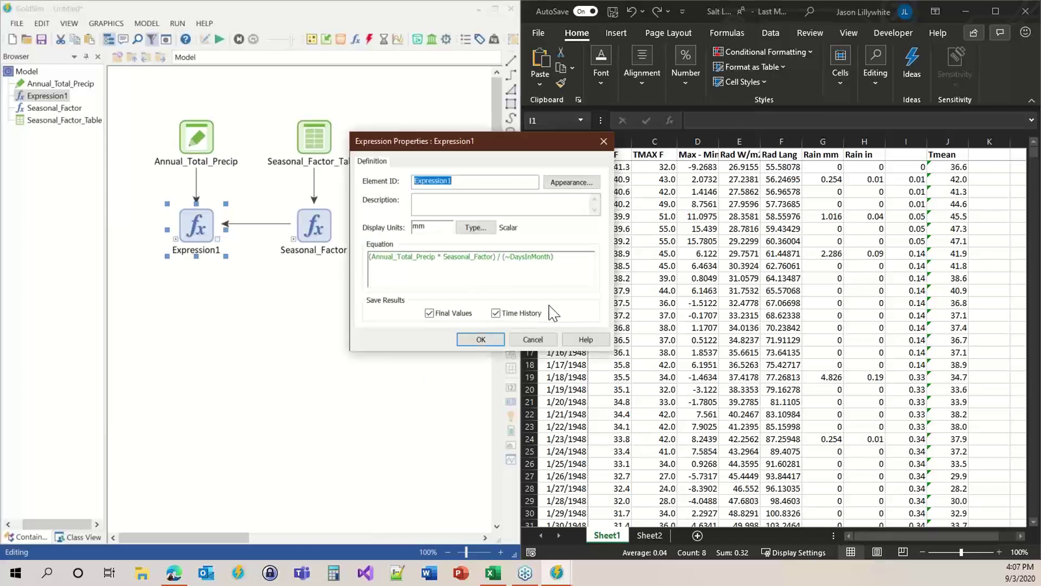
left_click(523, 257)
key("BackSpace")
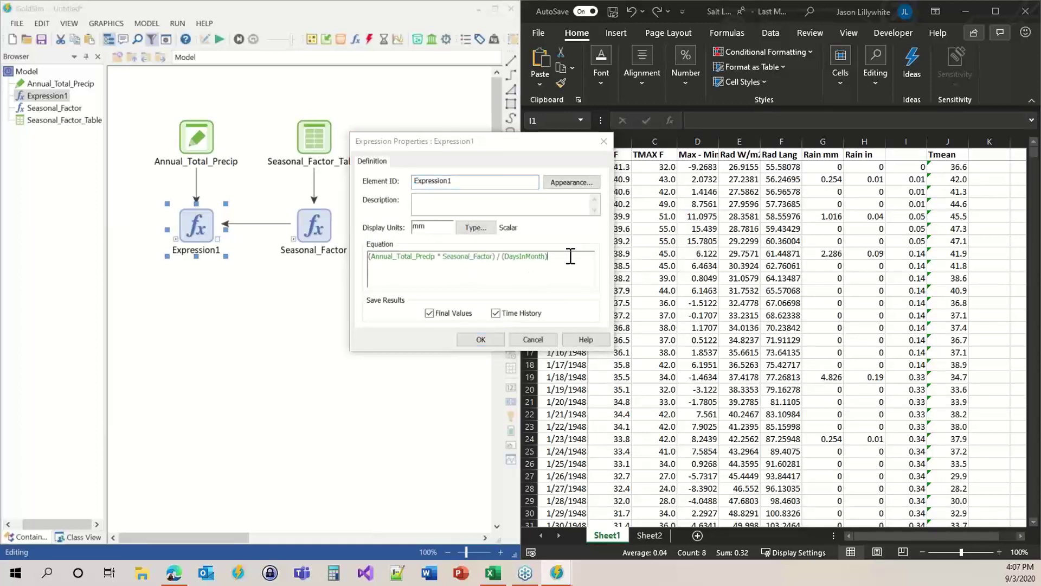
Set Expression1's display units to mm/d and multiply DaysInMonth in the divisor by 1 d.
left_click(438, 228)
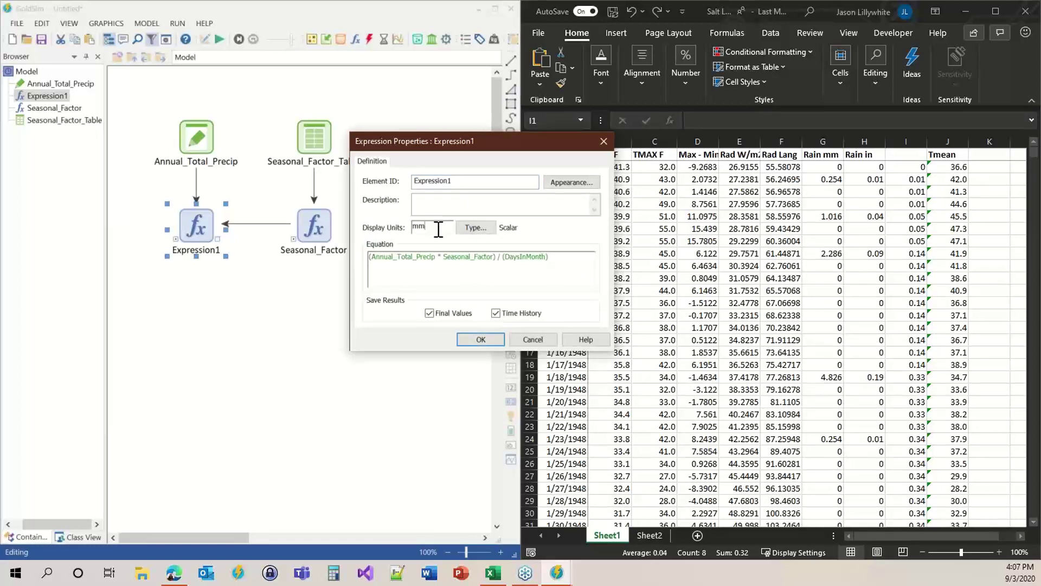
left_click(551, 260)
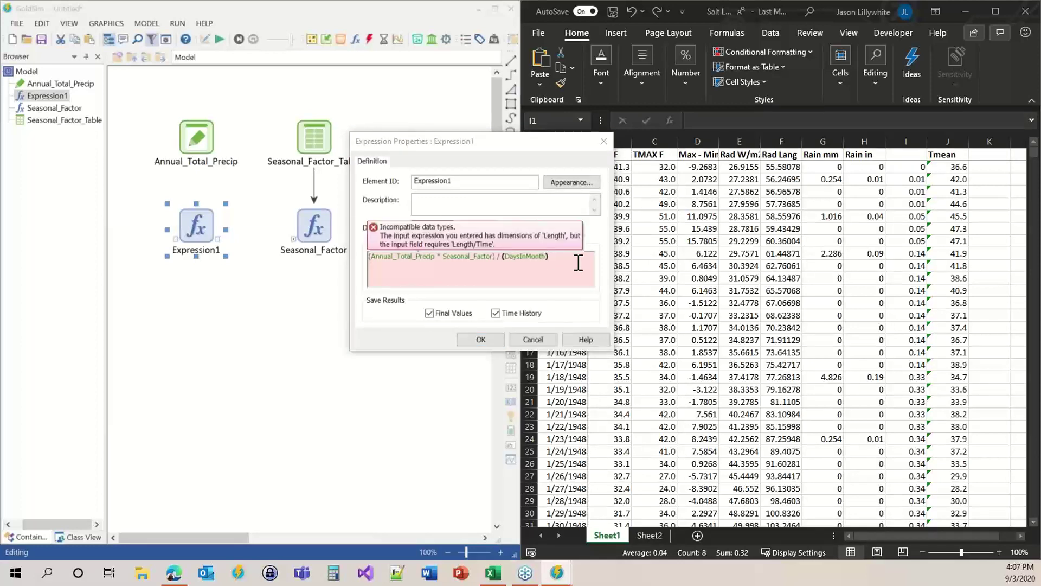
type("* 1 d")
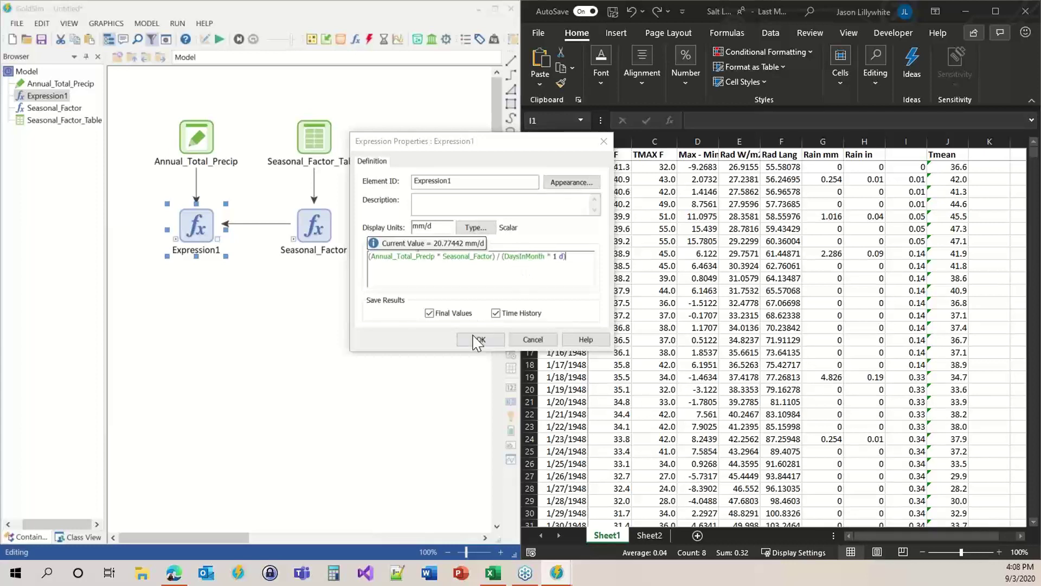
Rename Expression1 as Precip_Rate and accept its properties.
double_click(433, 182)
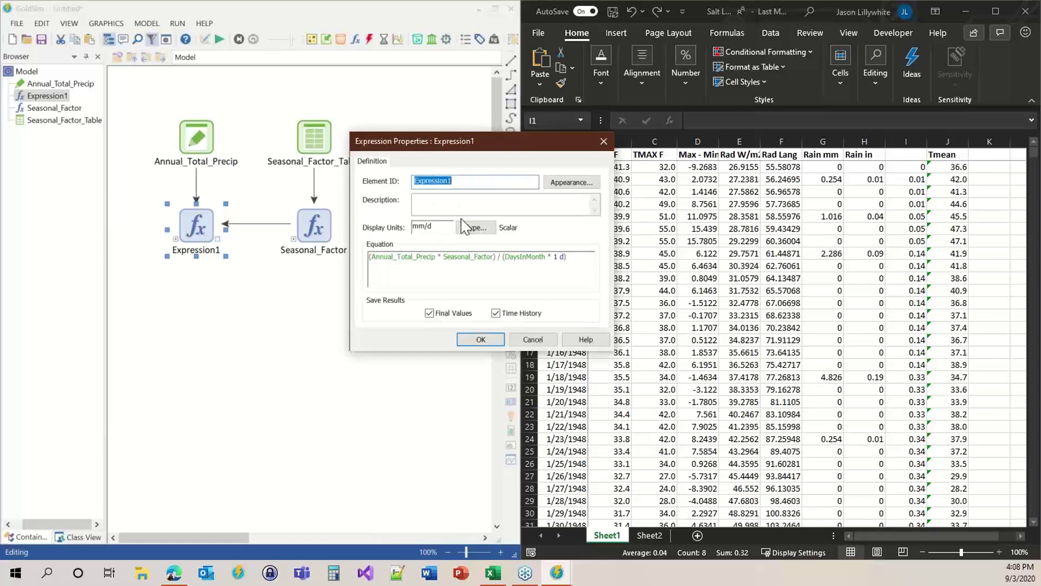
type("Precip_Rate")
key("Return")
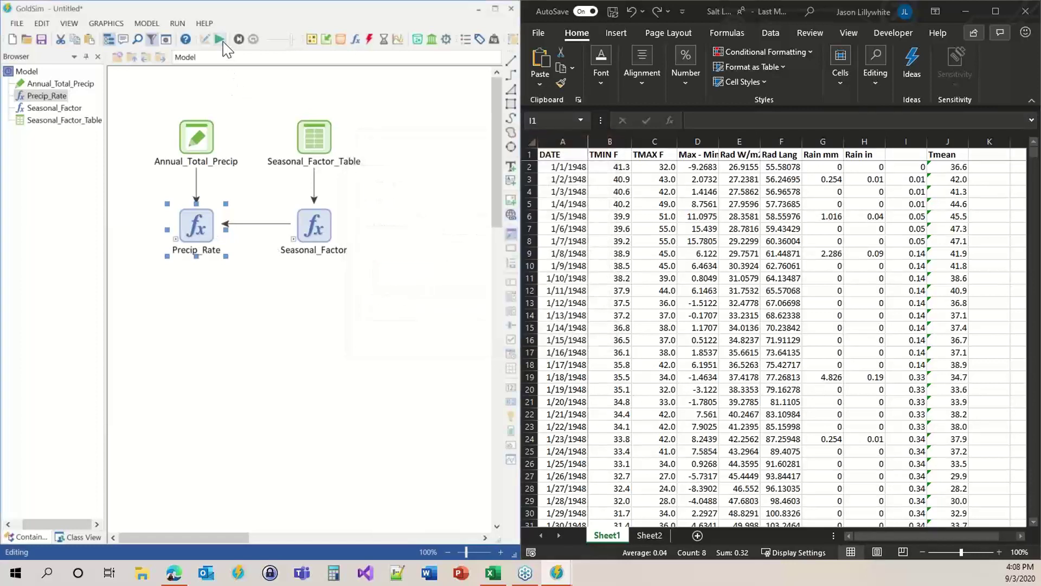
Run the simulation and examine the time history chart of Precip_Rate.
left_click(220, 39)
left_click(276, 303)
right_click(198, 225)
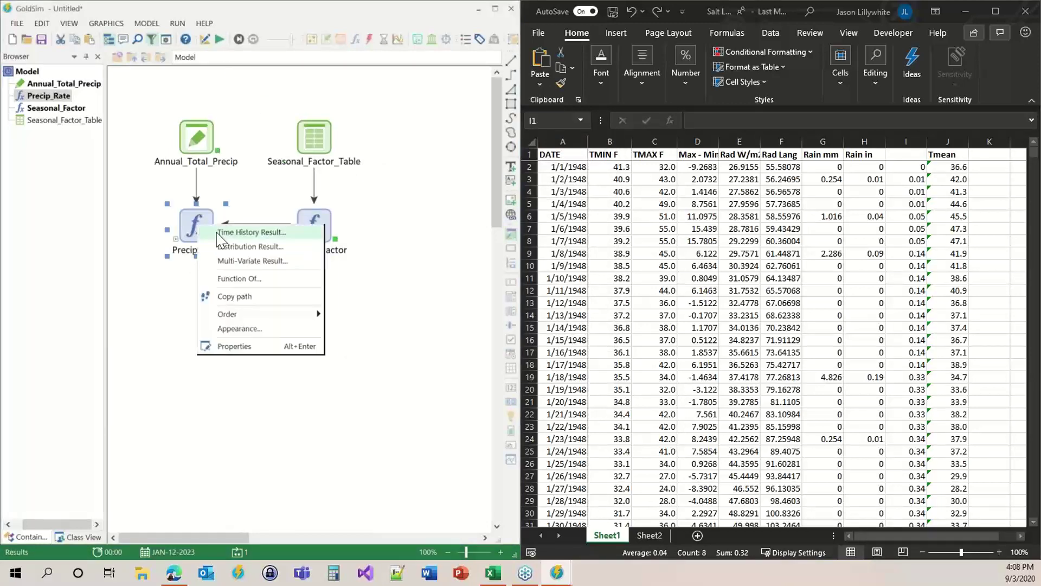
left_click(222, 232)
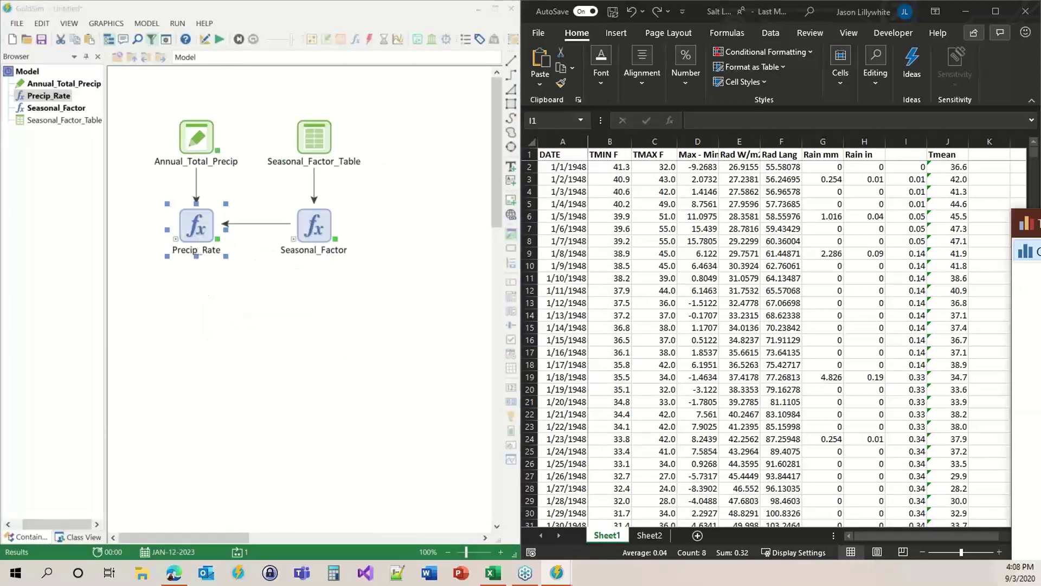
left_click_drag(549, 9, 562, 102)
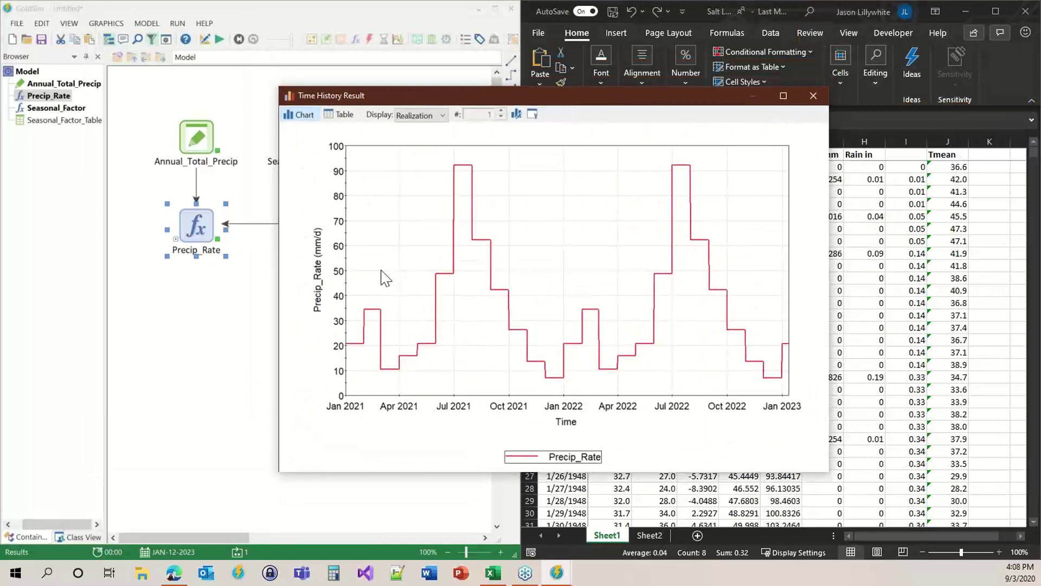
left_click(814, 95)
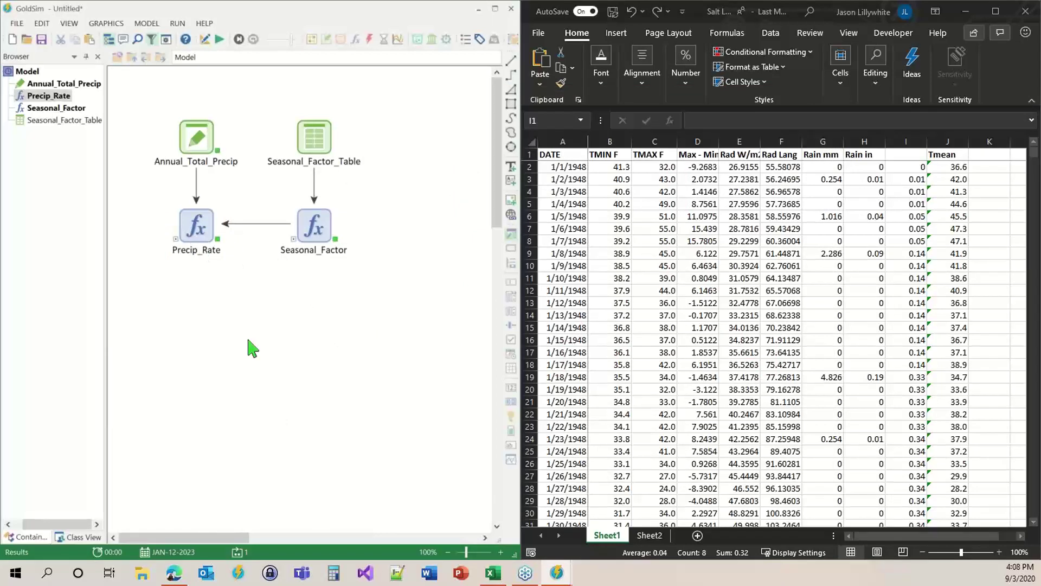
Return the model to edit mode and shift Seasonal_Factor_Table, Seasonal_Factor and Precip_Rate up and away from Annual_Total_Precip.
key("F4")
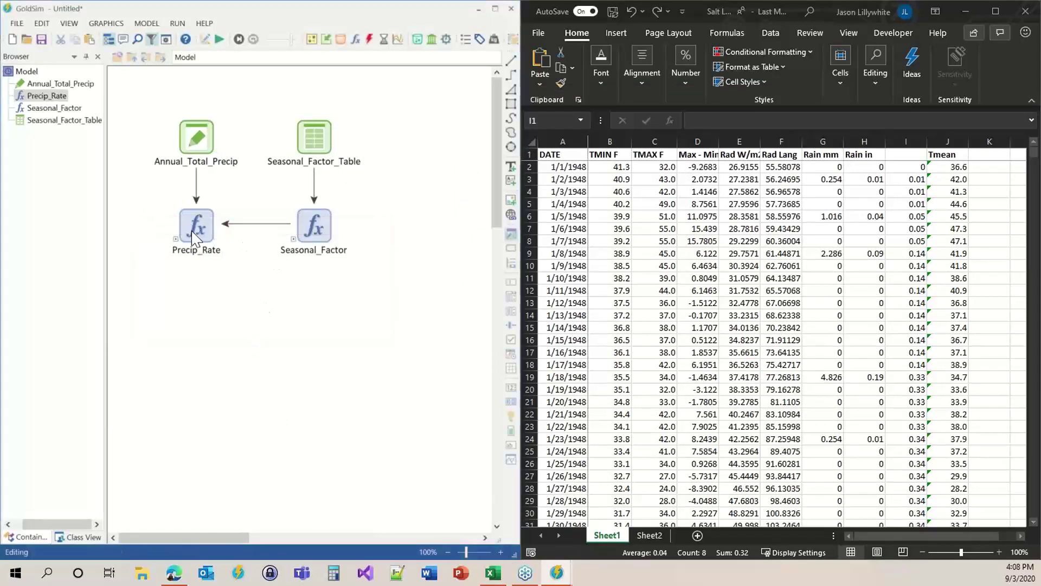
left_click_drag(312, 142, 371, 103)
left_click_drag(314, 222, 384, 204)
left_click_drag(186, 230, 284, 209)
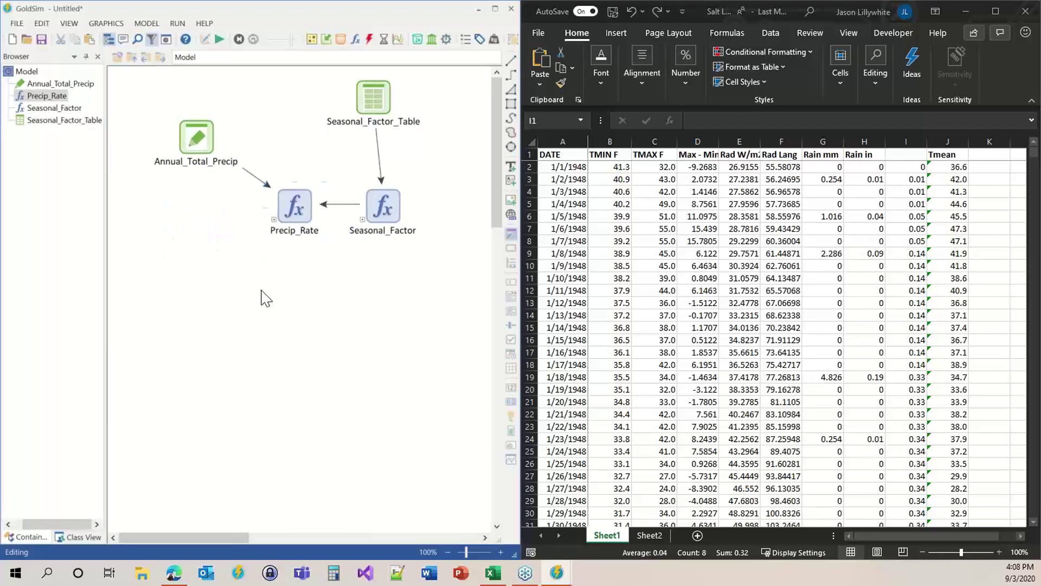
Duplicate the Annual_Total_Precip data element and place the copy beneath the original.
left_click(197, 139)
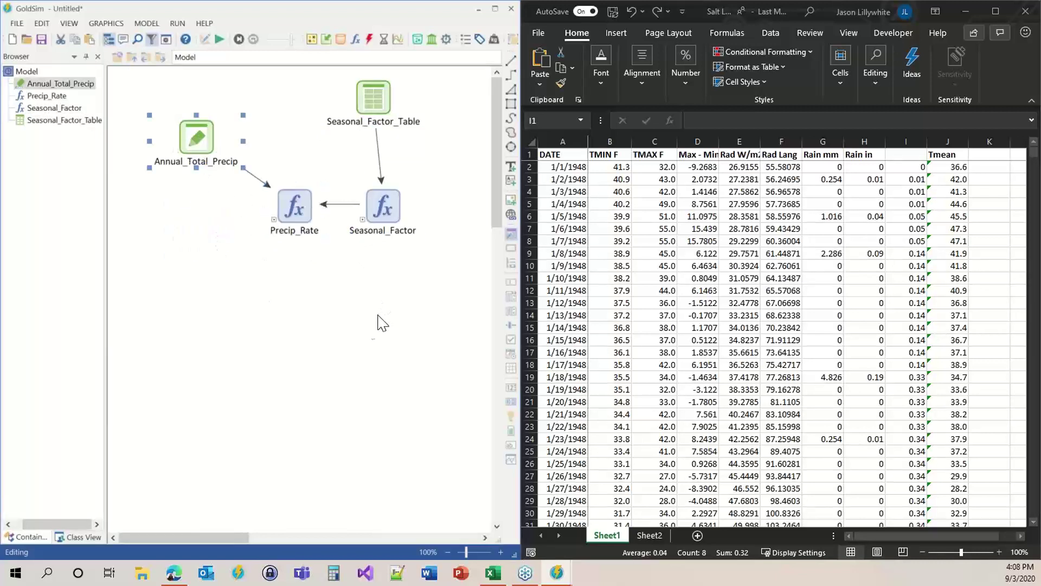
key("ctrl+c")
key("ctrl+v")
left_click_drag(295, 243, 206, 239)
Change the duplicated data element's order to Vector (1D-Array) with Months as its row labels.
double_click(206, 238)
left_click_drag(217, 143, 349, 122)
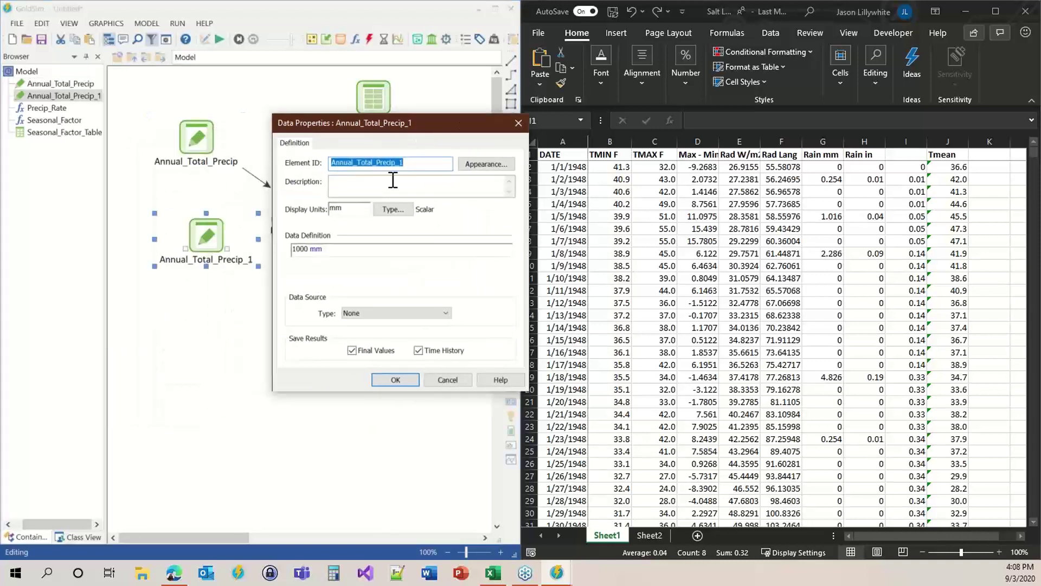
left_click(407, 210)
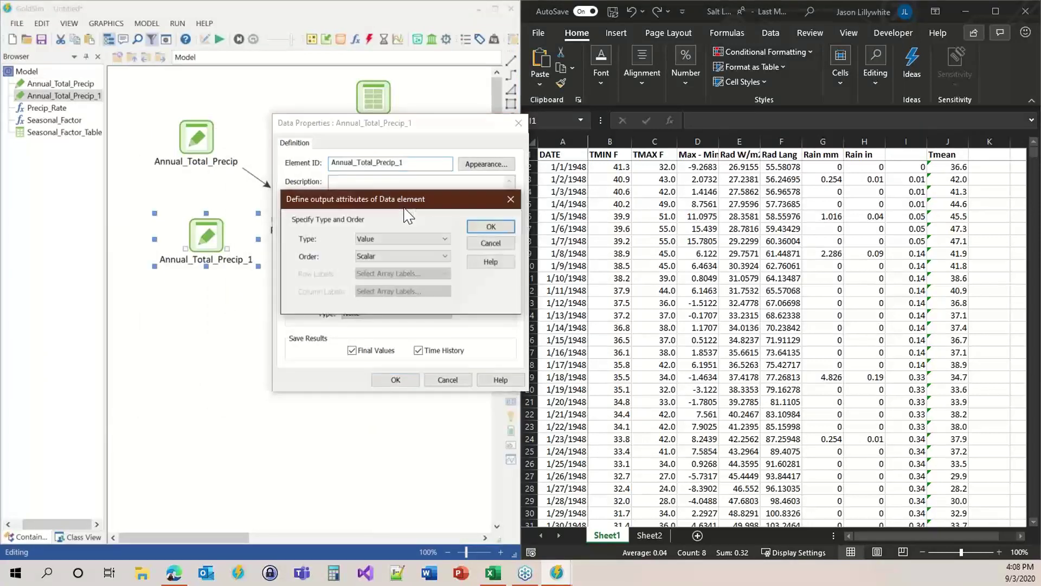
left_click(381, 256)
left_click(379, 272)
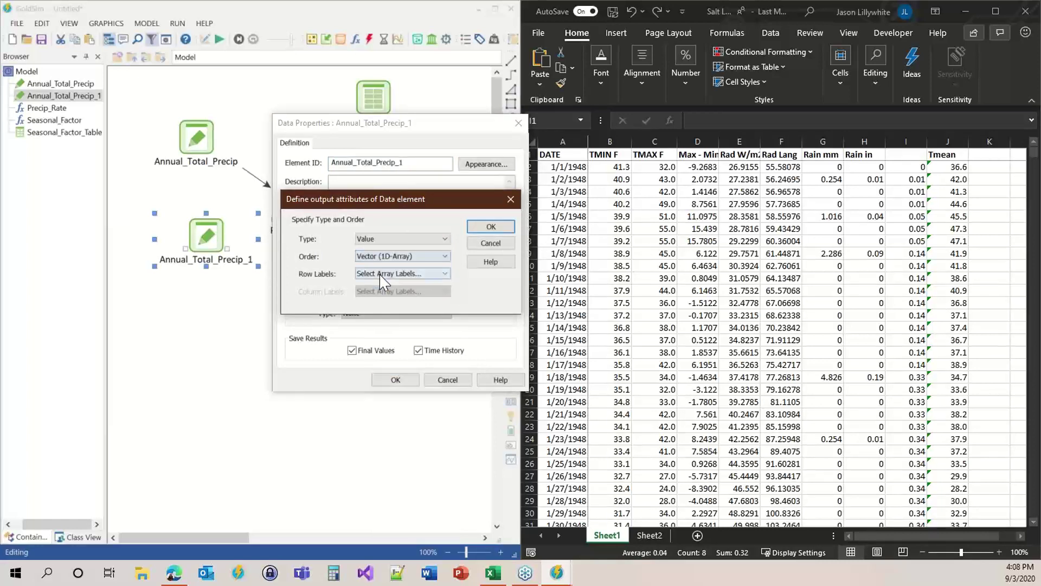
left_click(379, 274)
left_click(380, 290)
left_click(488, 227)
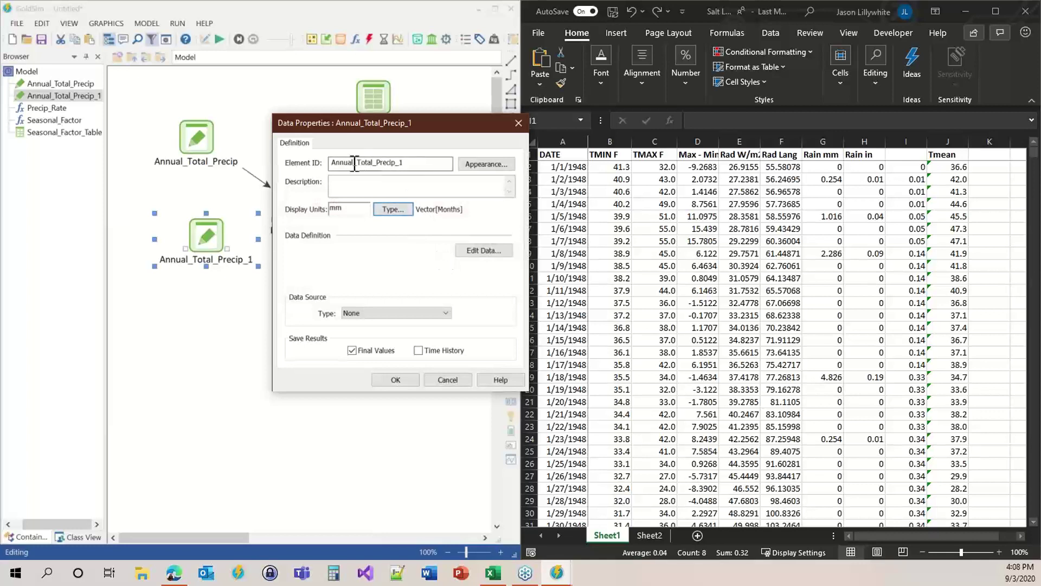
Rename the duplicated data element as Monthly_Totals_Precip.
left_click_drag(354, 163, 250, 163)
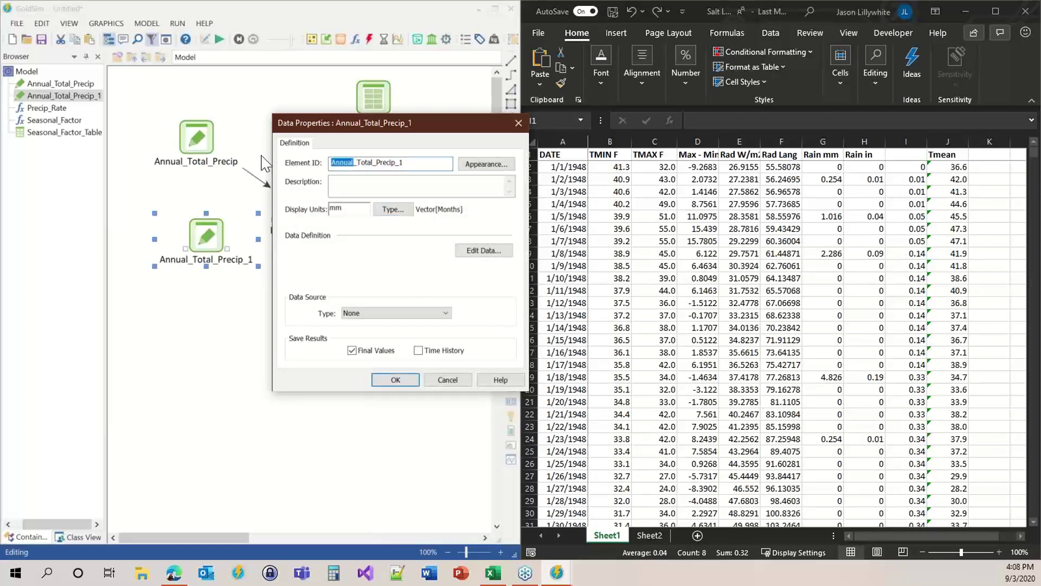
type("Monthly")
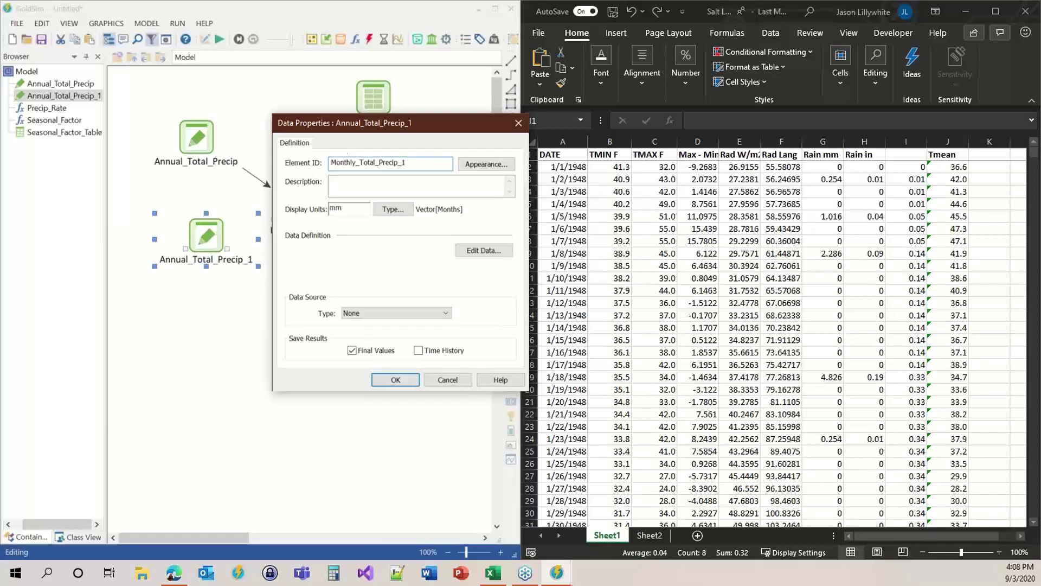
left_click(376, 162)
type("s")
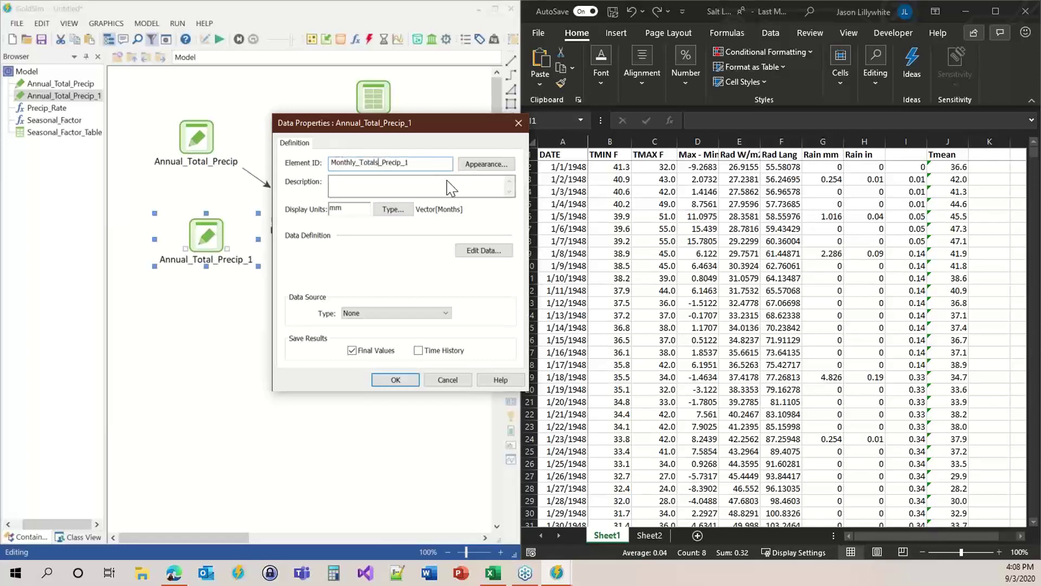
key("End")
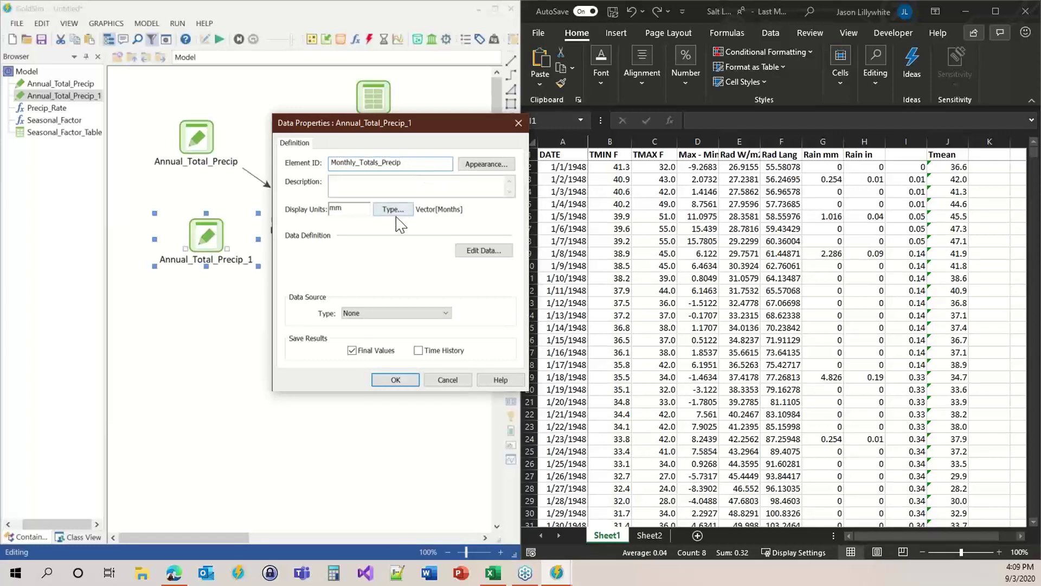
Fill the January to December vector of Monthly_Totals_Precip with the values copied from B5:B16 of Sheet2 in the Excel workbook.
left_click(486, 250)
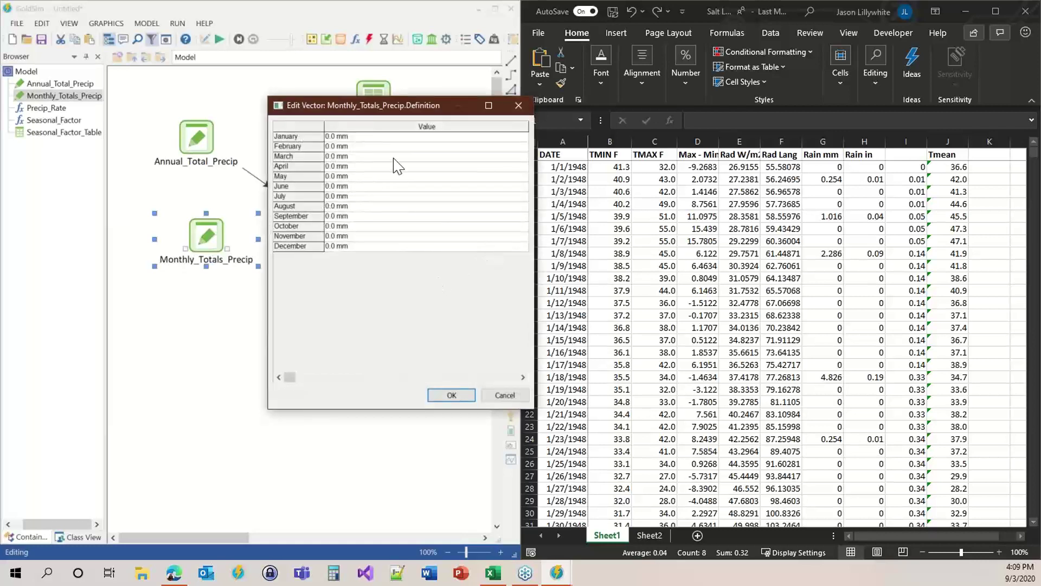
left_click(650, 533)
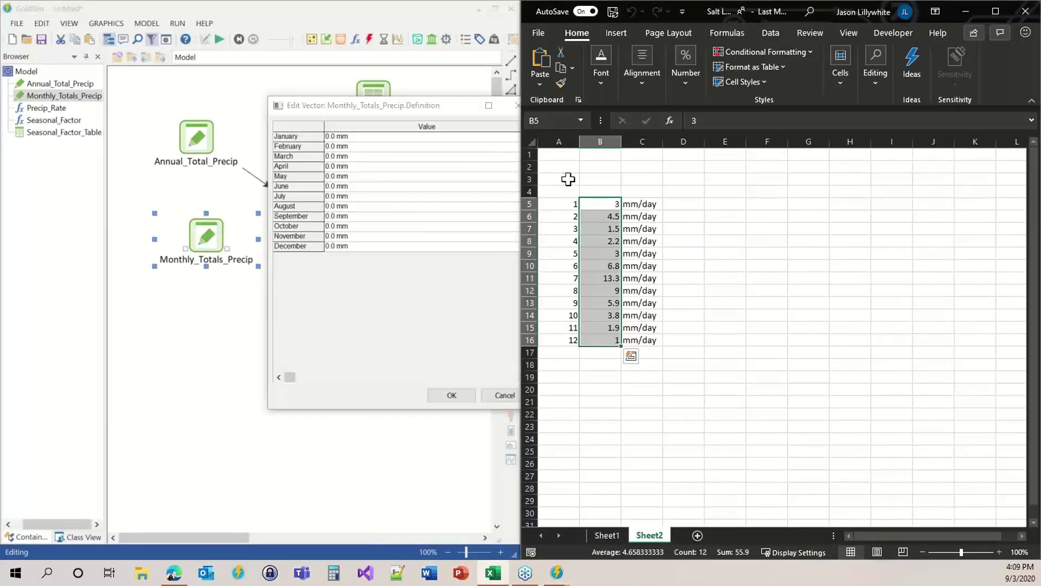
key("ctrl+c")
left_click(342, 137)
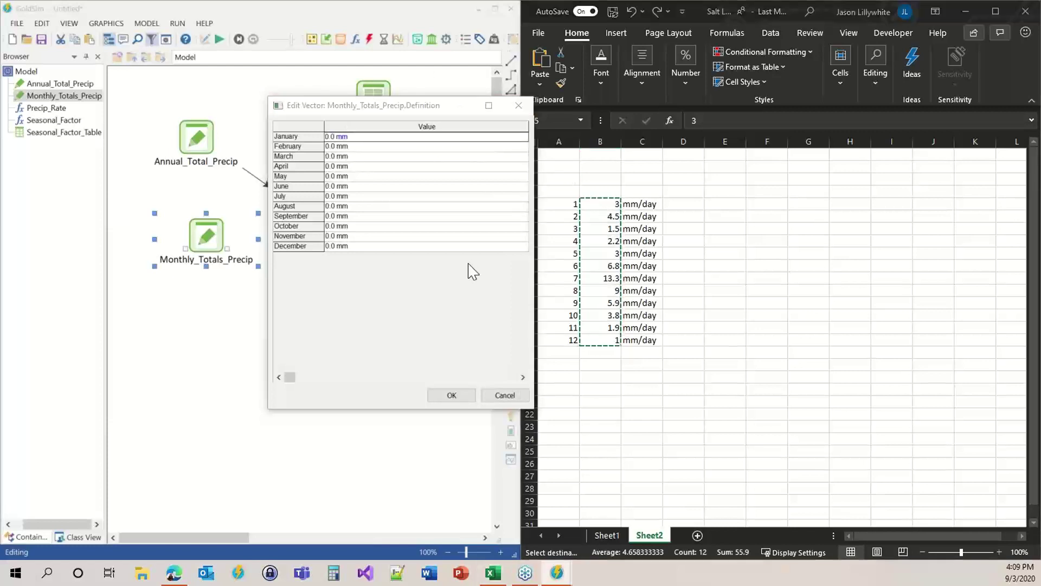
key("ctrl+v")
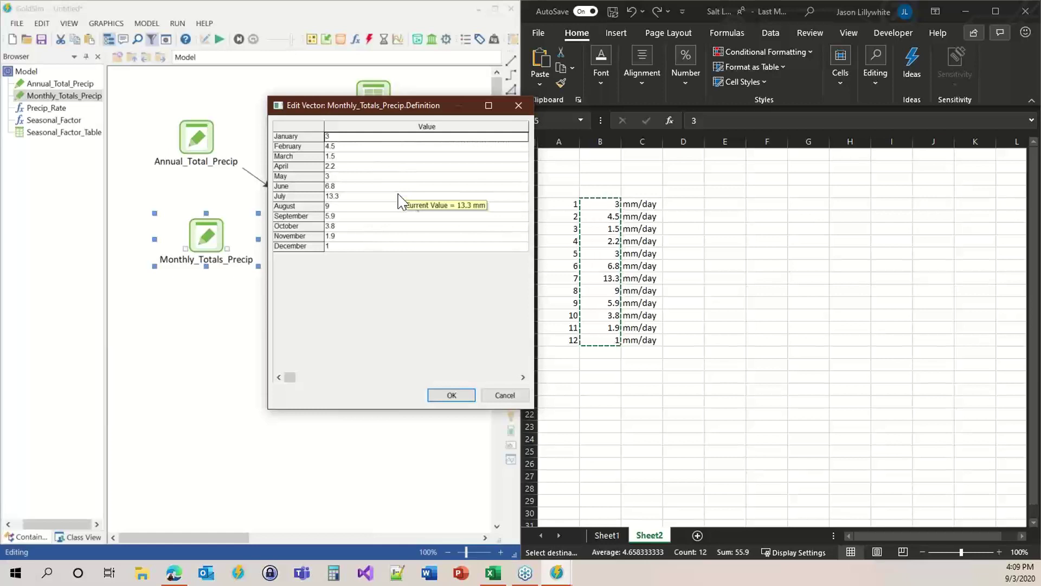
double_click(385, 108)
left_click(996, 7)
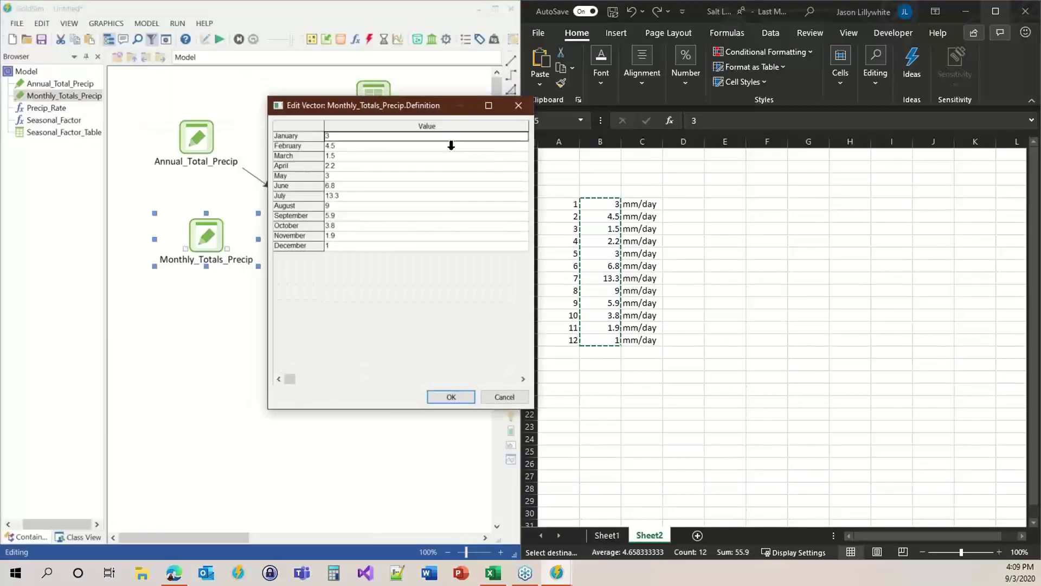
left_click_drag(426, 111, 633, 133)
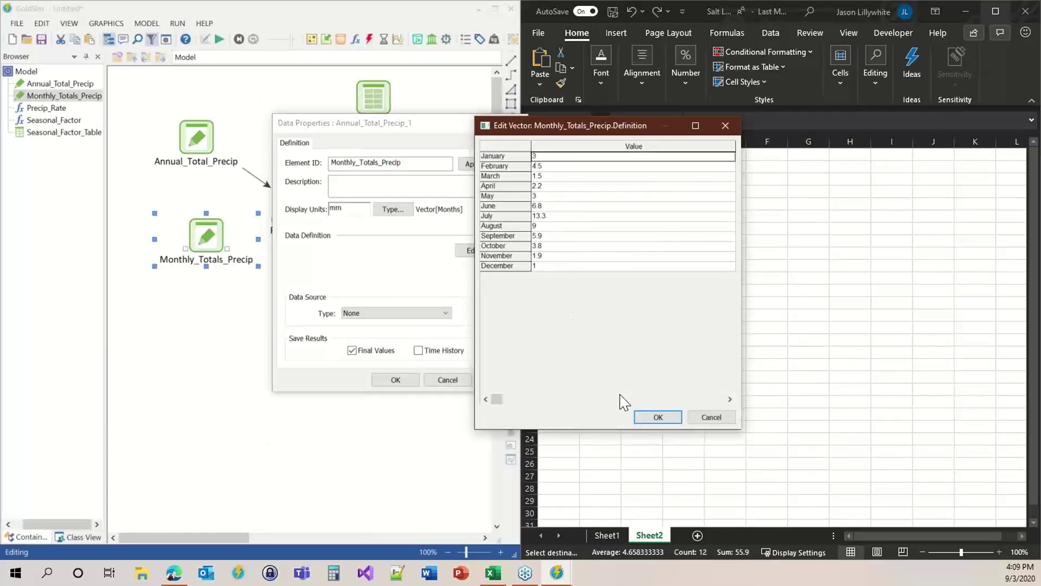
left_click(649, 417)
left_click(478, 251)
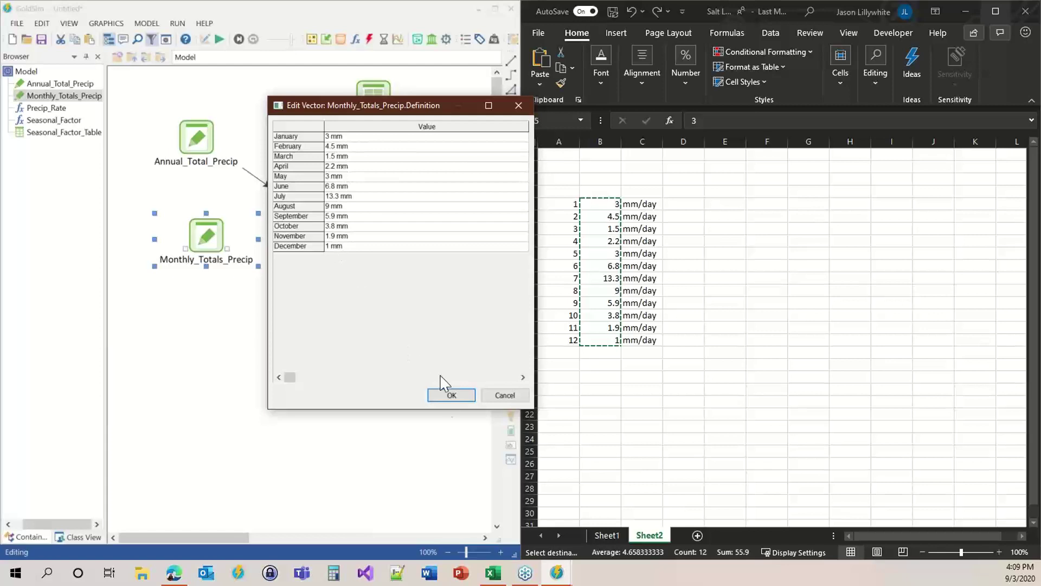
left_click(446, 398)
left_click(404, 383)
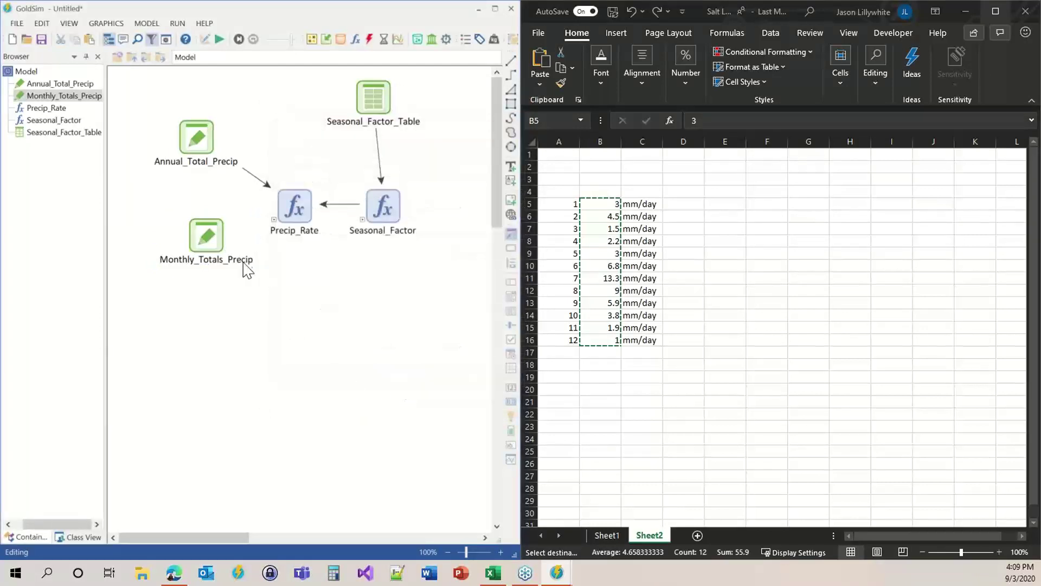
Move Monthly_Totals_Precip further down, clear of the Precip_Rate element.
left_click_drag(211, 231, 211, 279)
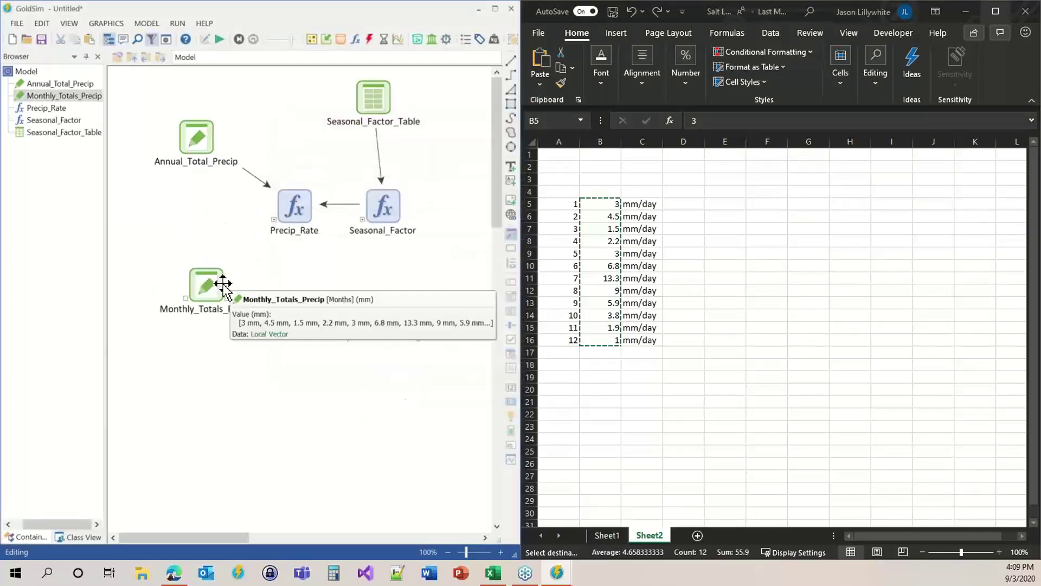
mouse_move(202, 277)
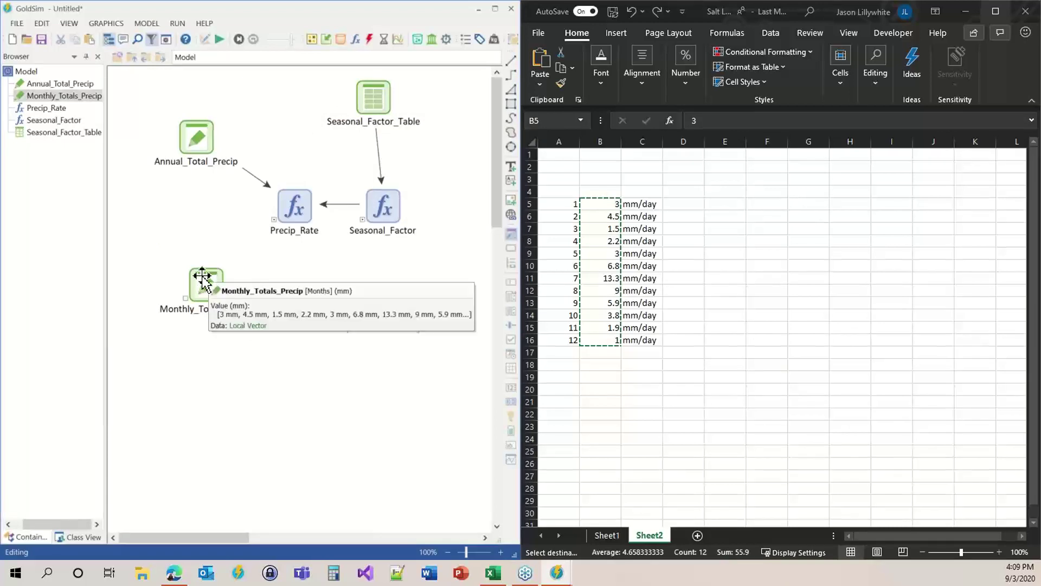
mouse_move(296, 203)
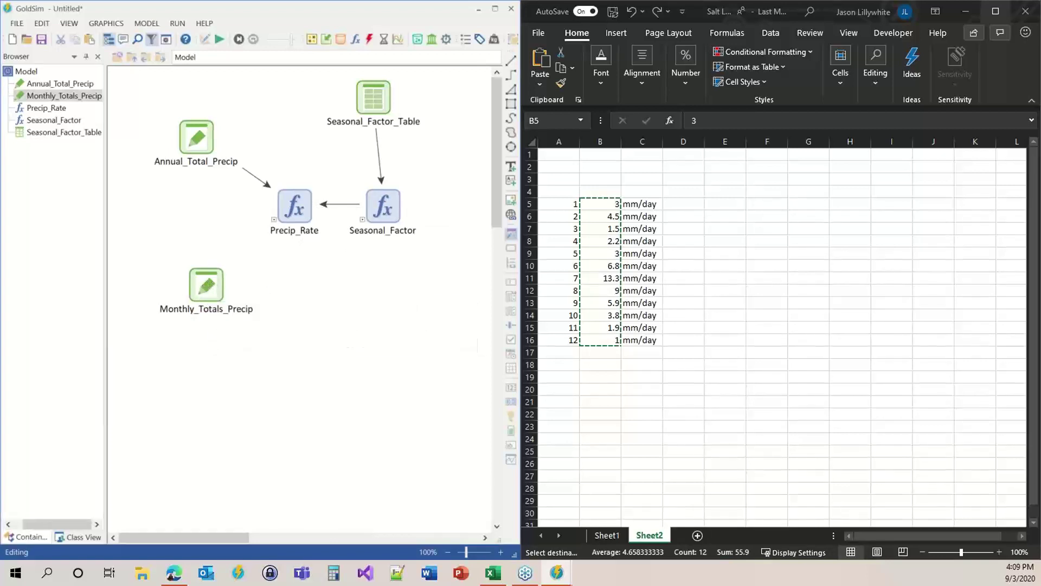
key("alt+Tab")
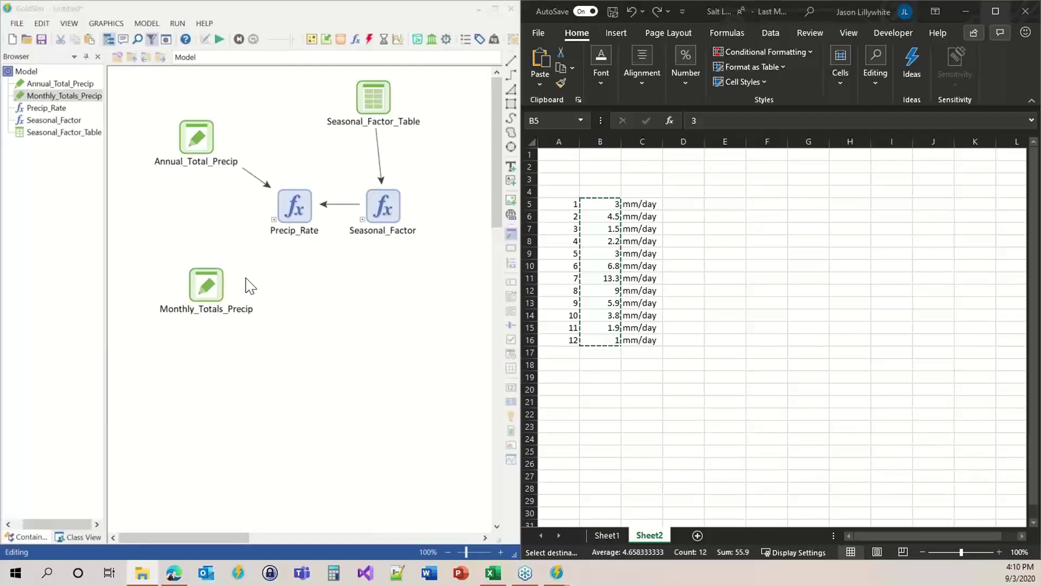
Insert an Expression element beside Monthly_Totals_Precip and set its display units to mm/d.
right_click(289, 288)
mouse_move(317, 297)
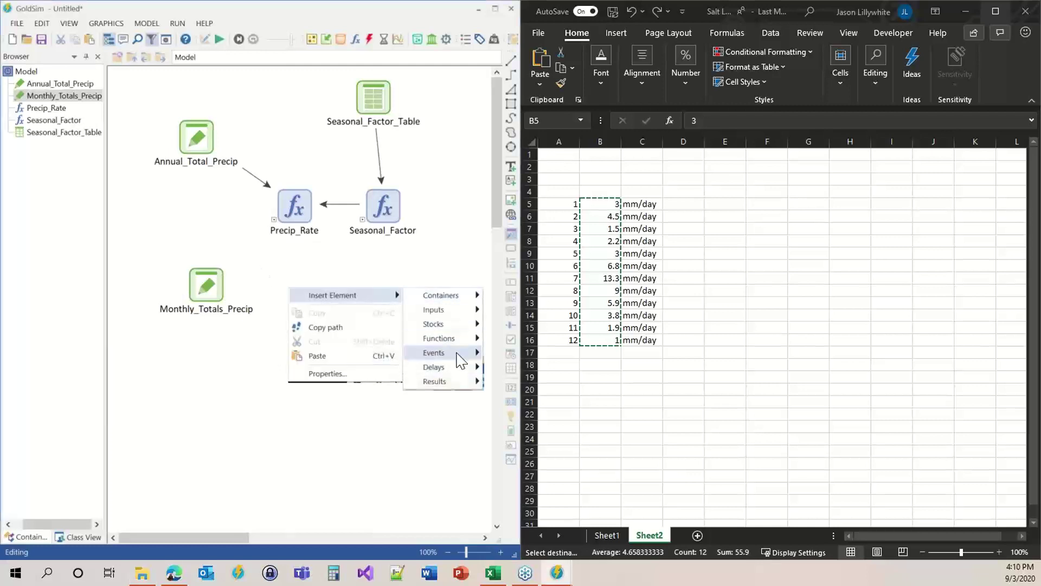
mouse_move(455, 337)
left_click(515, 342)
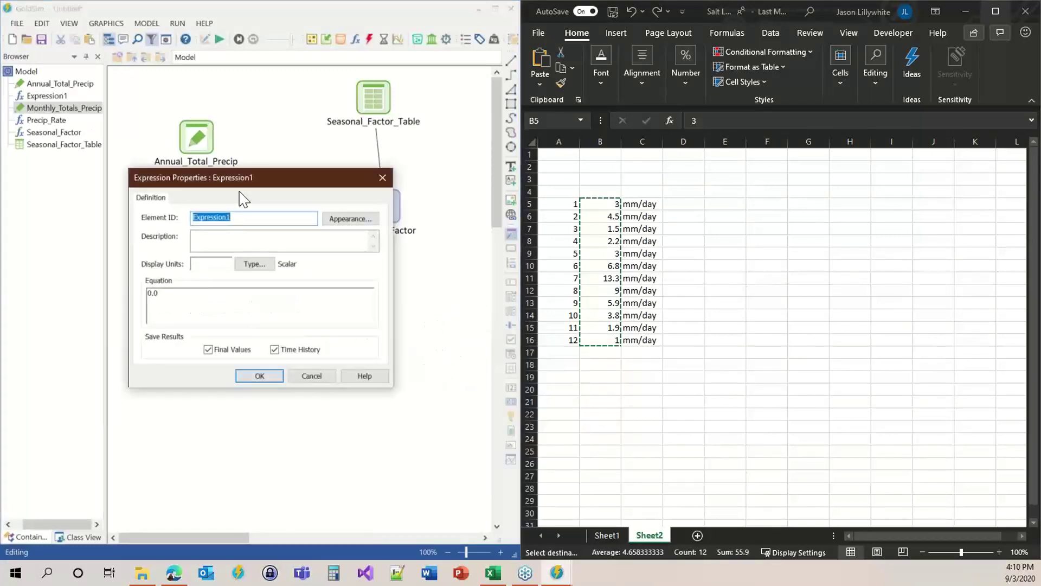
left_click_drag(246, 180, 495, 169)
left_click(462, 256)
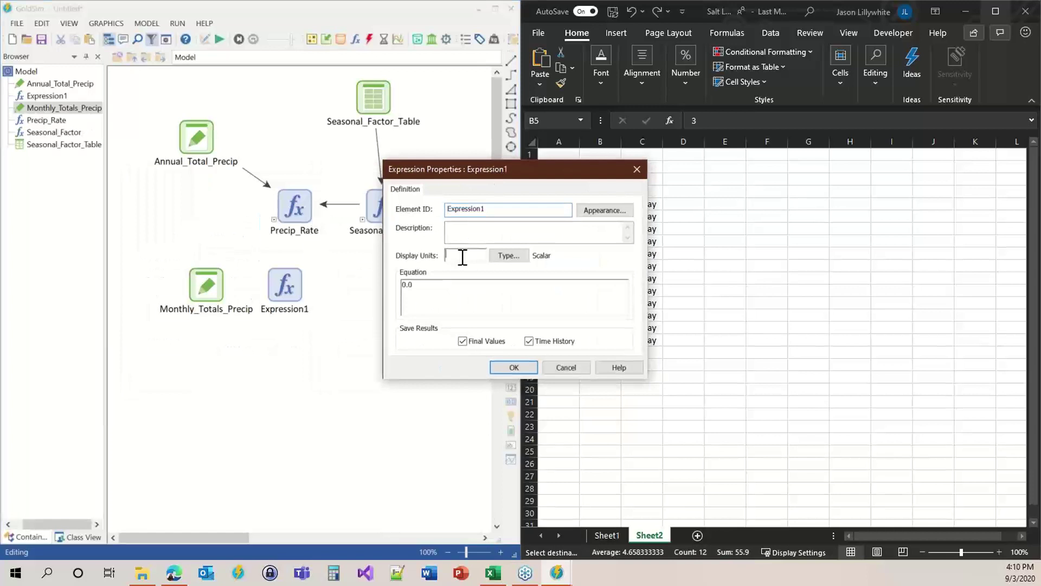
Enter Monthly_Totals_Precip[month] as the new expression's equation and accept it despite the unit mismatch.
left_click(472, 283)
type("mon")
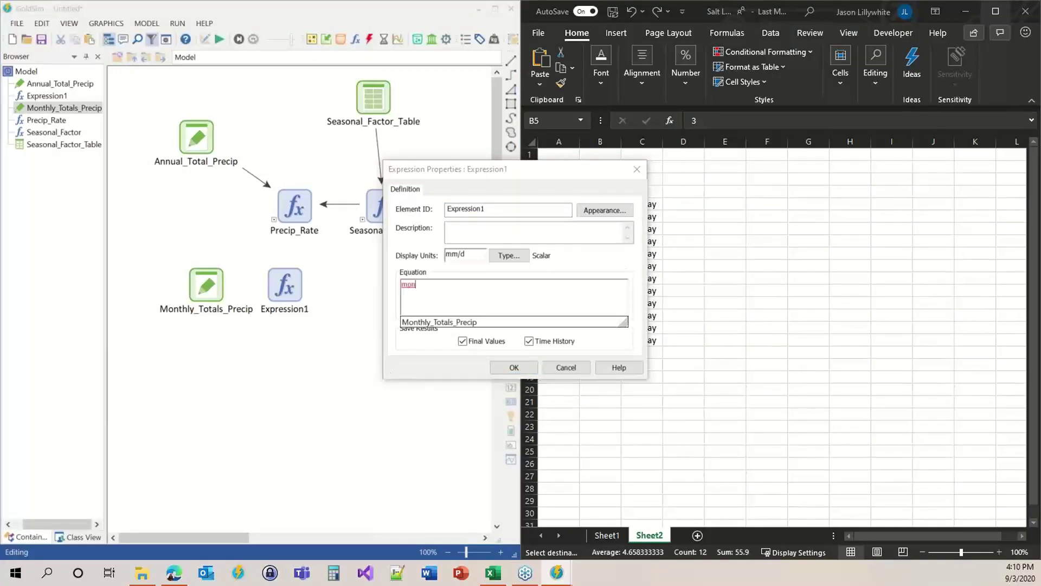
key("Return")
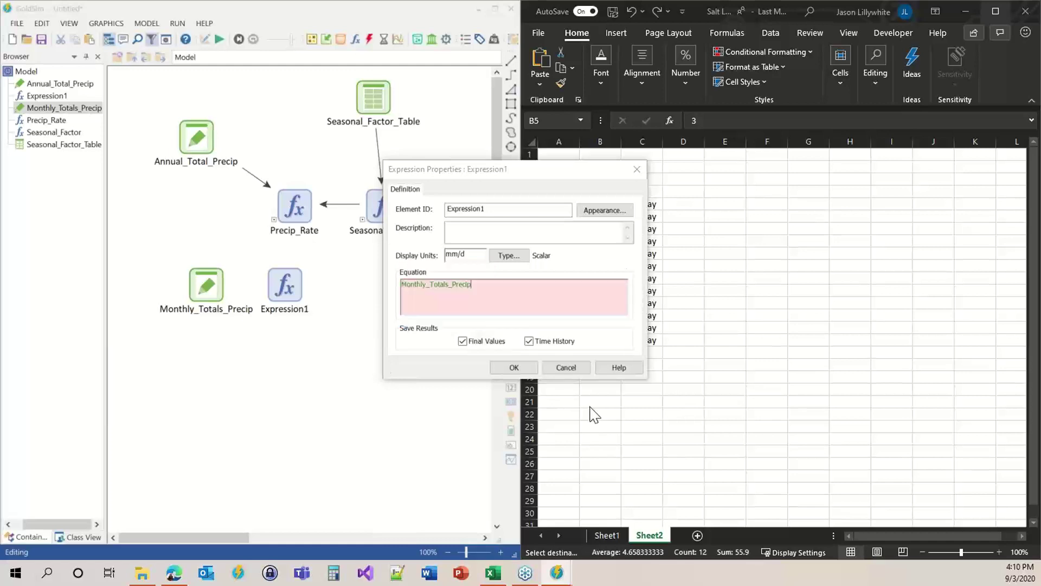
type("[month")
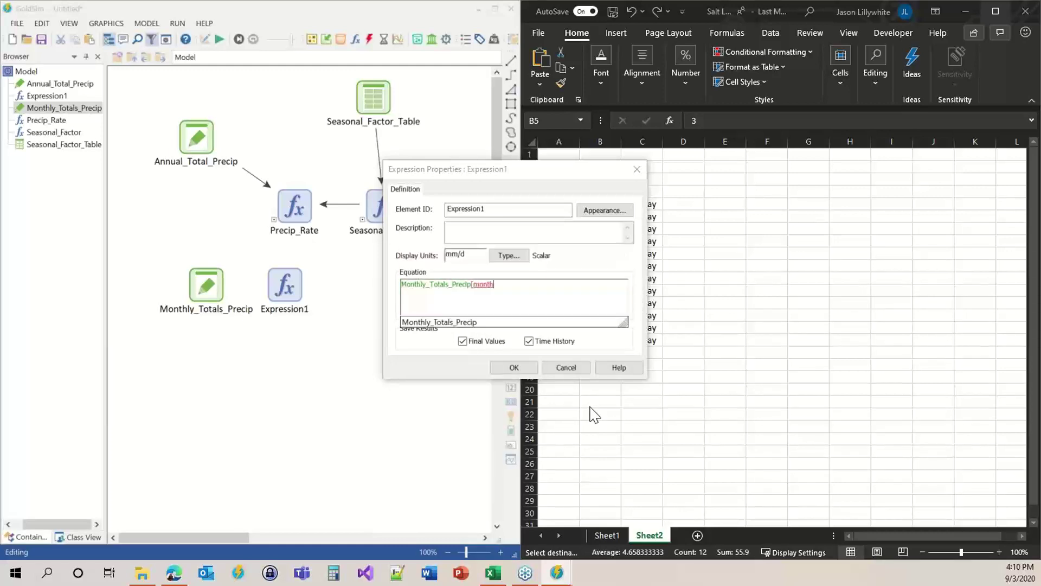
type("]")
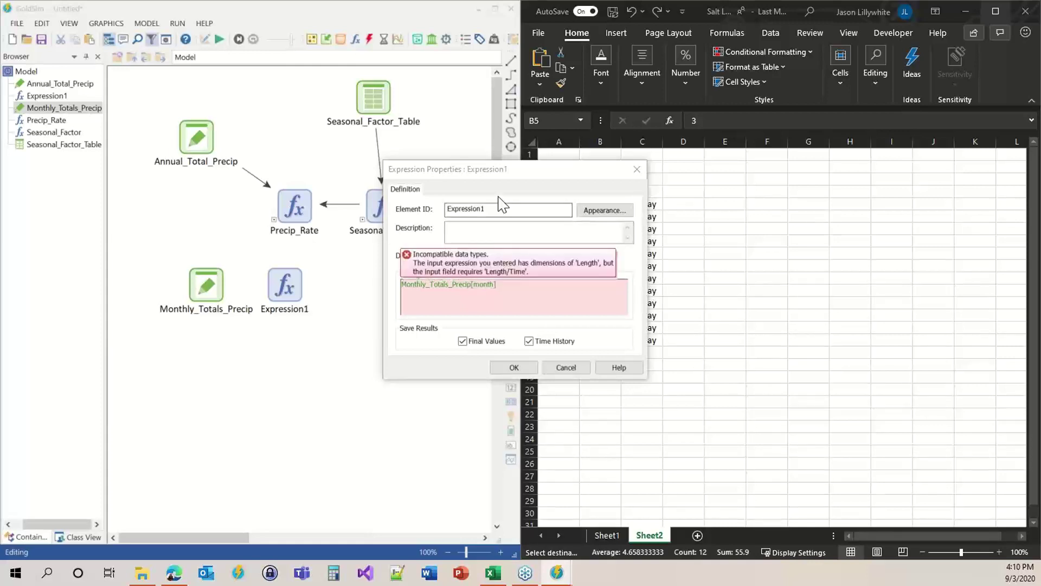
left_click_drag(512, 176, 491, 147)
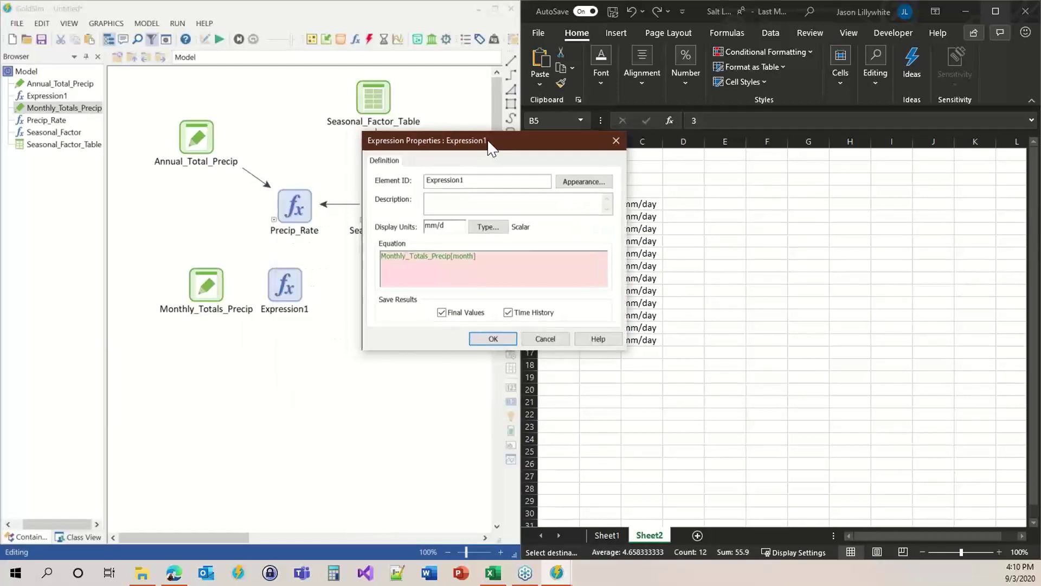
left_click(508, 338)
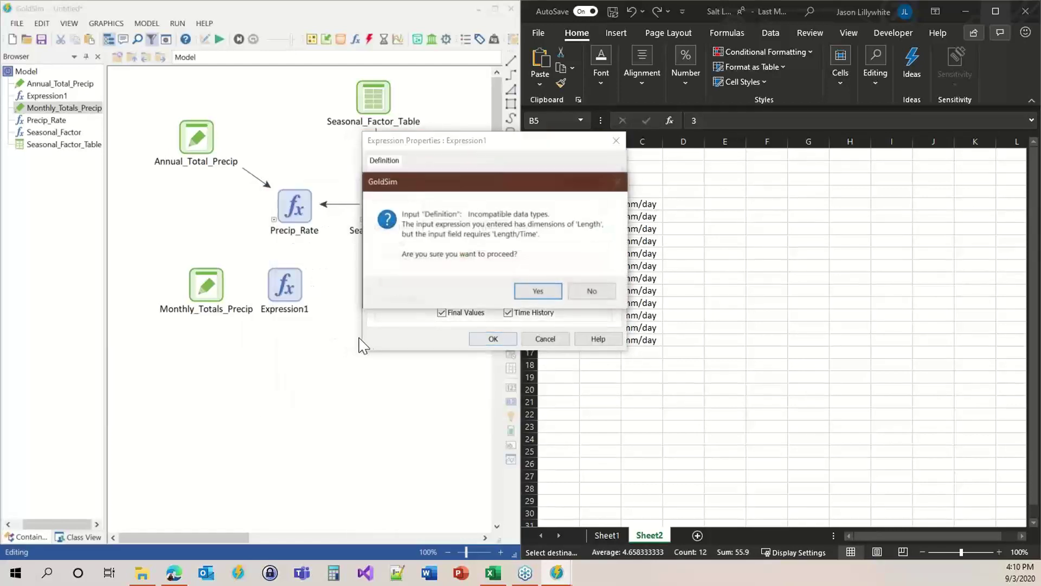
left_click(537, 291)
Change the display units of Monthly_Totals_Precip to mm/d and re-enter its monthly values from B5:B16 of Sheet2.
double_click(209, 279)
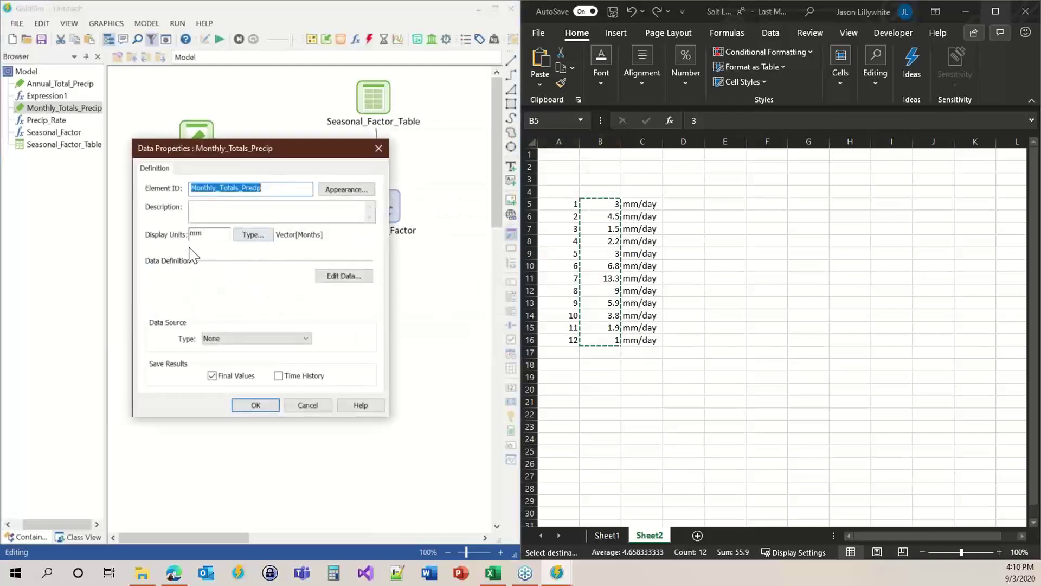
left_click(212, 234)
type("/d")
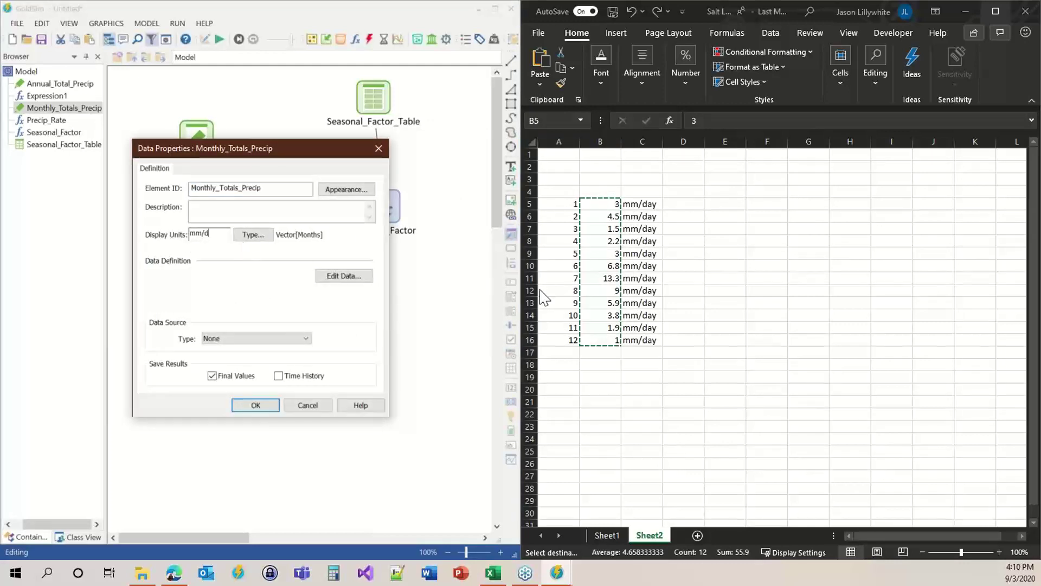
left_click(594, 222)
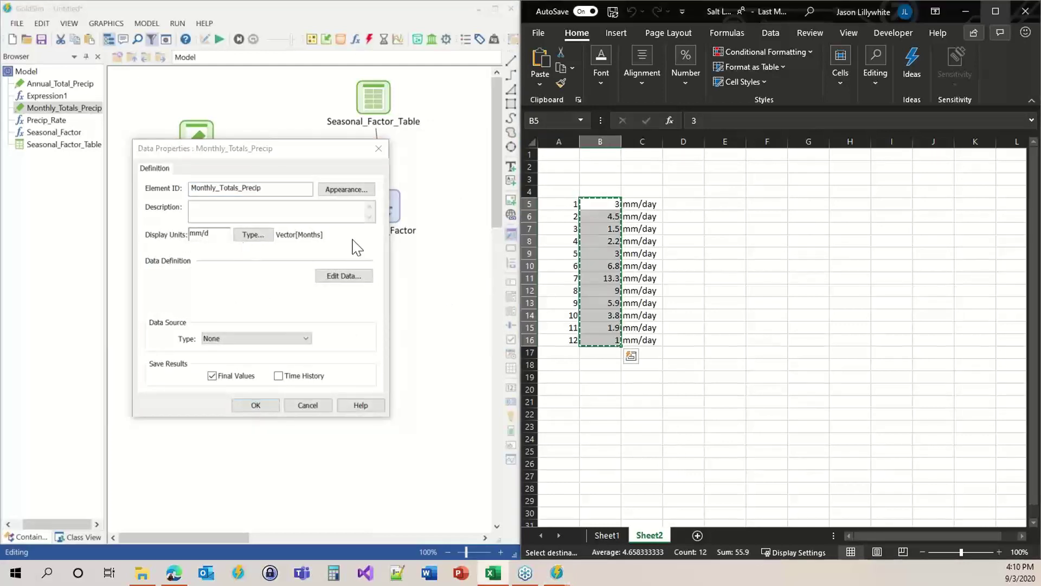
left_click(342, 275)
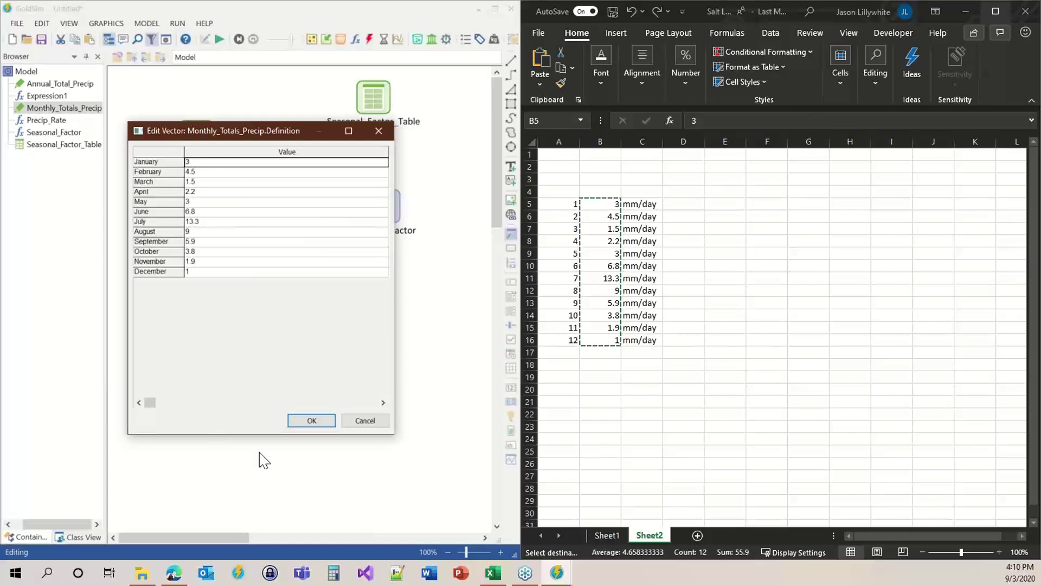
left_click(311, 420)
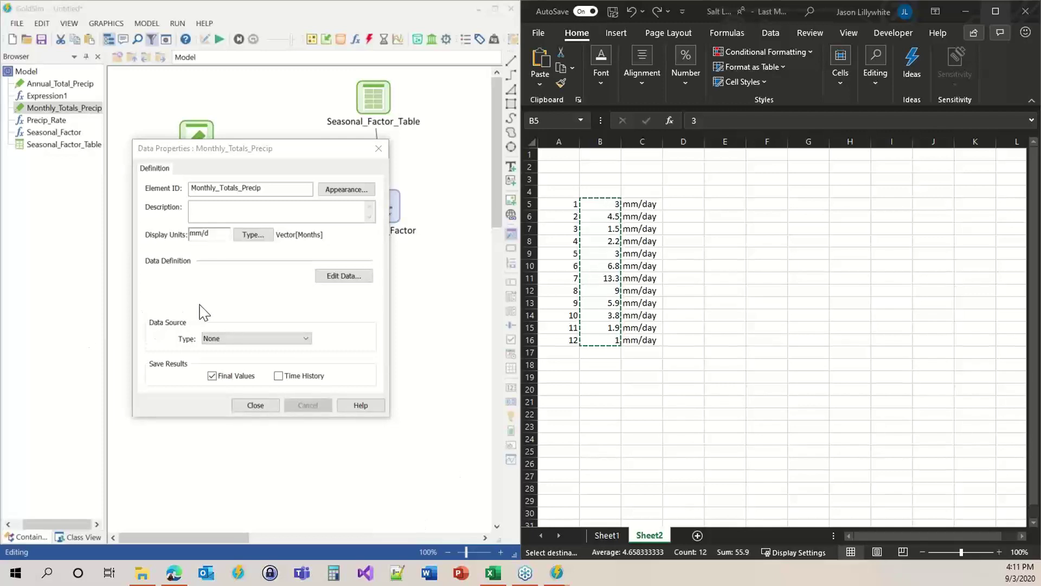
Review the units of the monthly values in the Monthly_Totals_Precip vector and close its properties.
left_click_drag(295, 159, 369, 116)
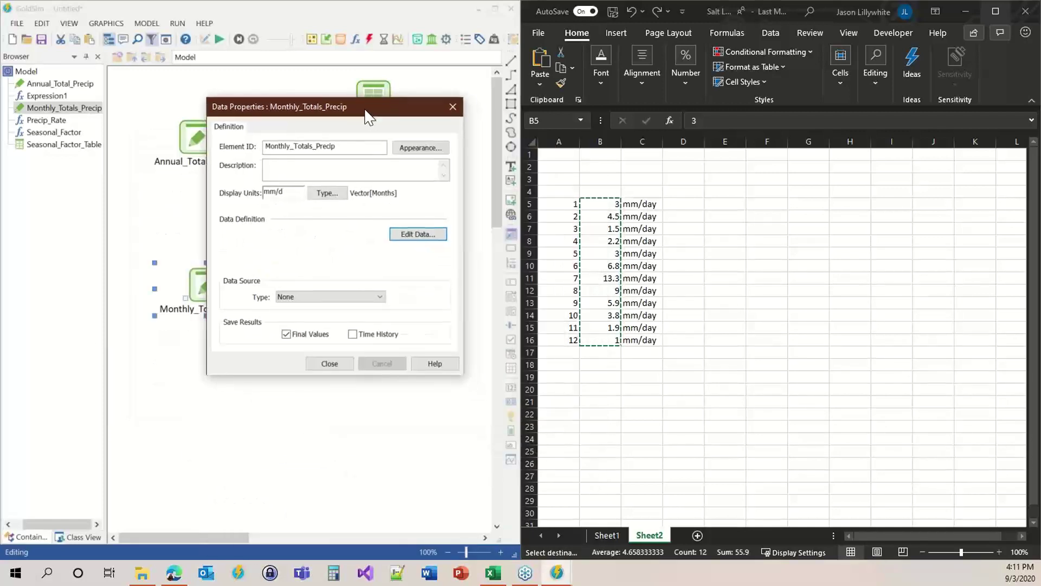
left_click(408, 234)
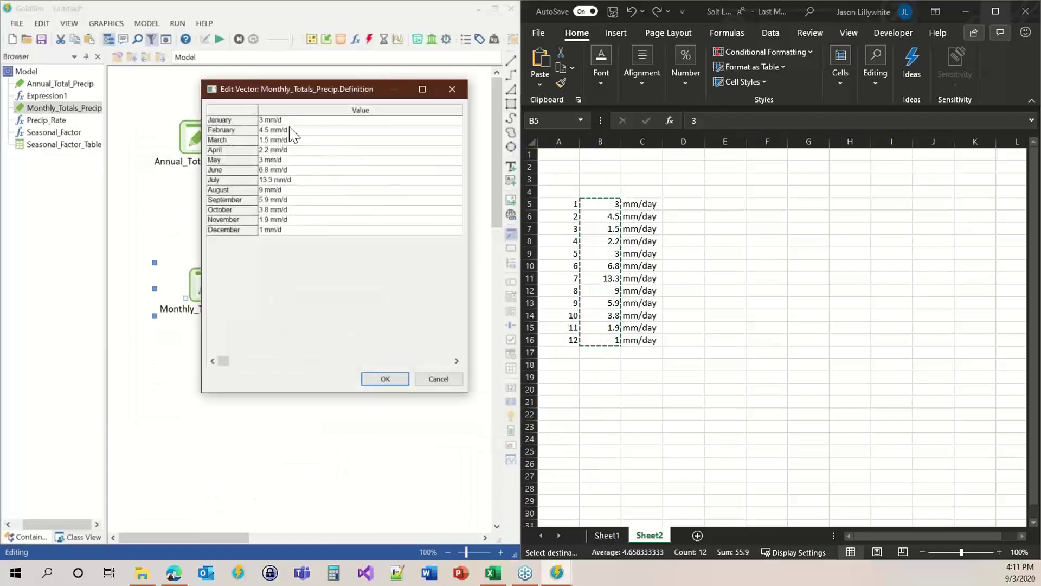
left_click(391, 380)
left_click(327, 364)
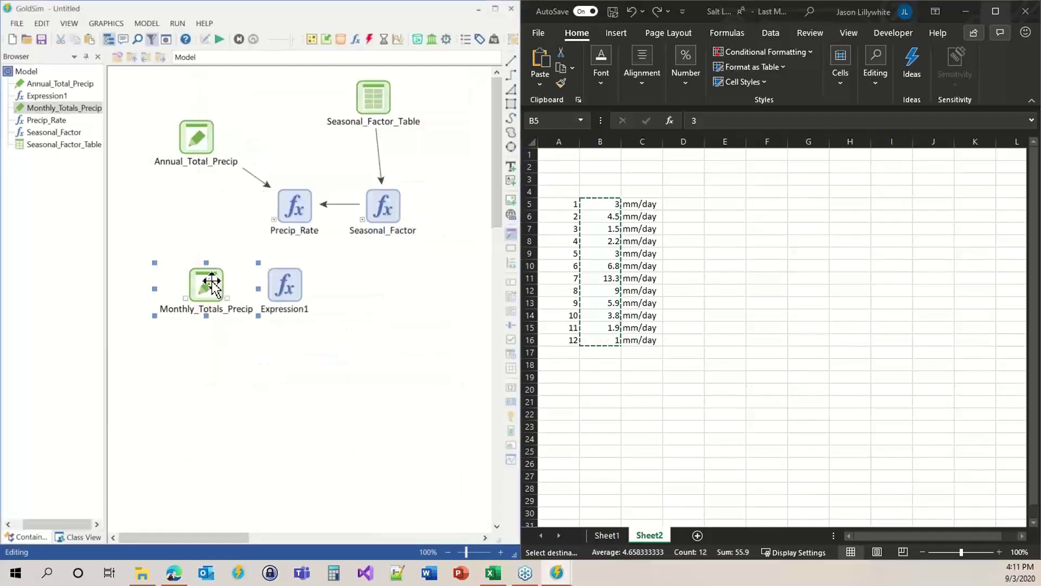
Move Monthly_Totals_Precip farther from Expression1 and review the equation in Expression1's properties.
left_click_drag(214, 282, 195, 284)
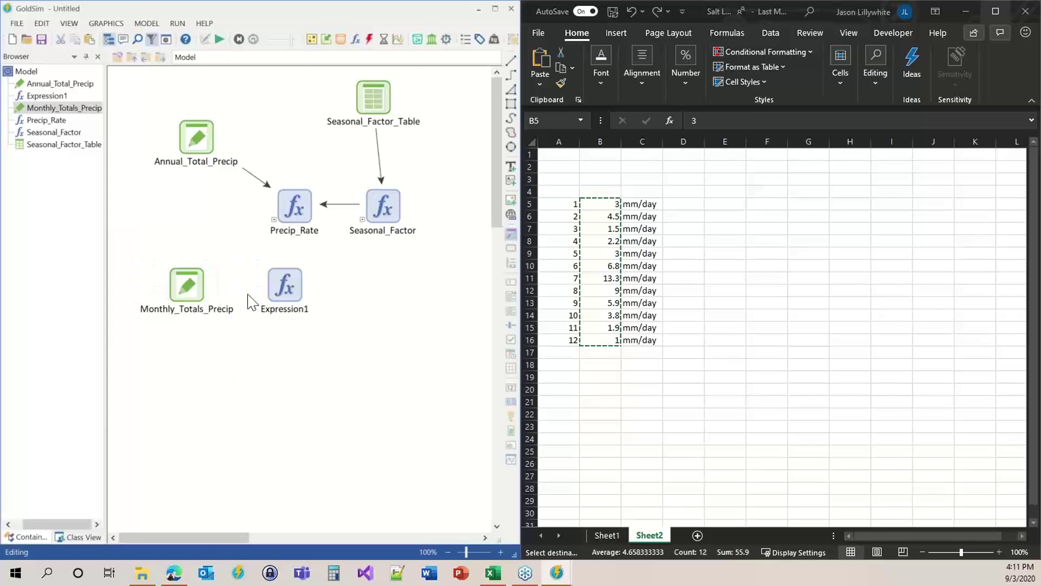
double_click(276, 286)
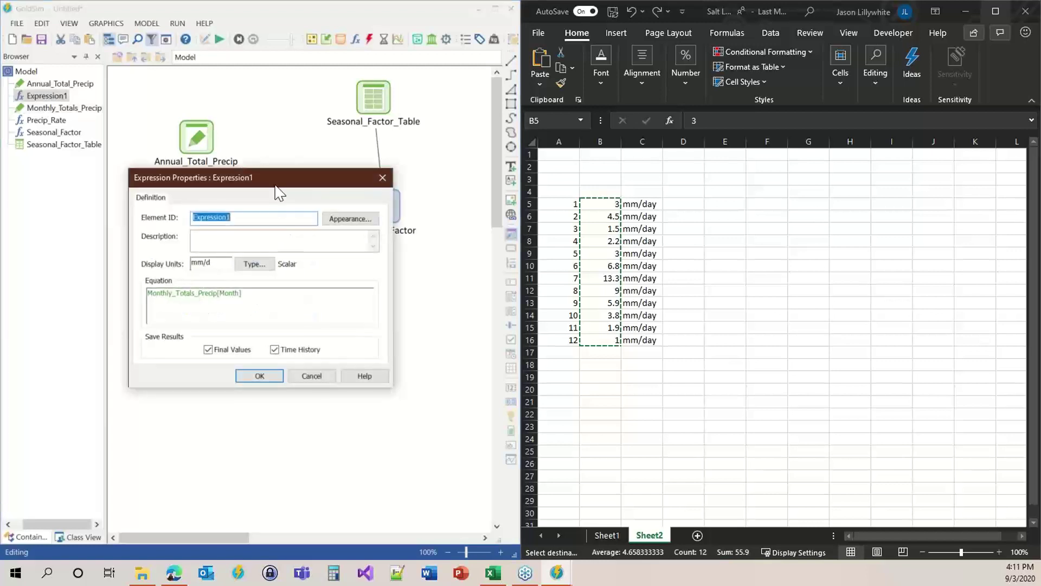
left_click_drag(284, 184, 496, 156)
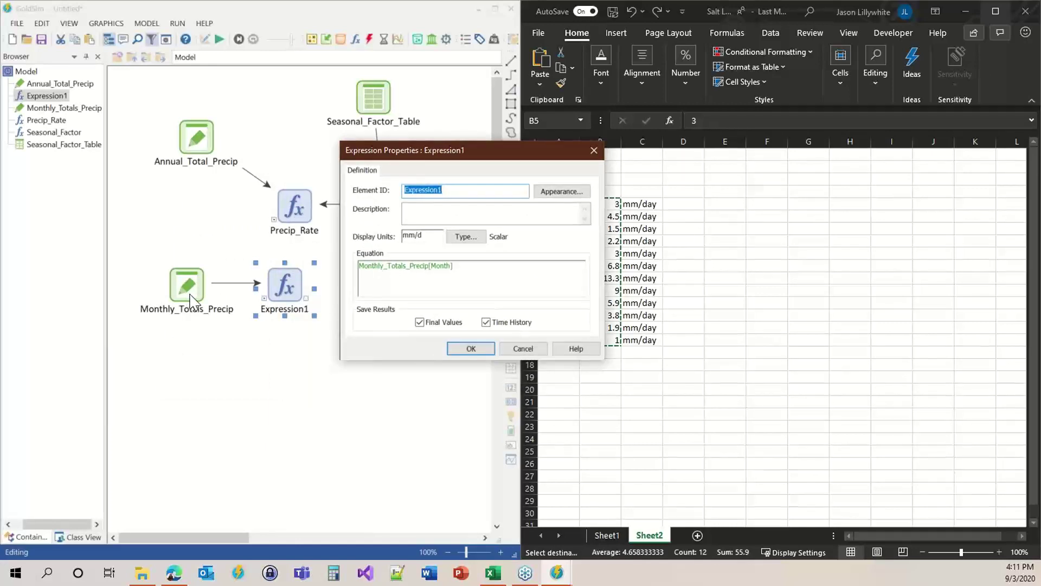
double_click(440, 266)
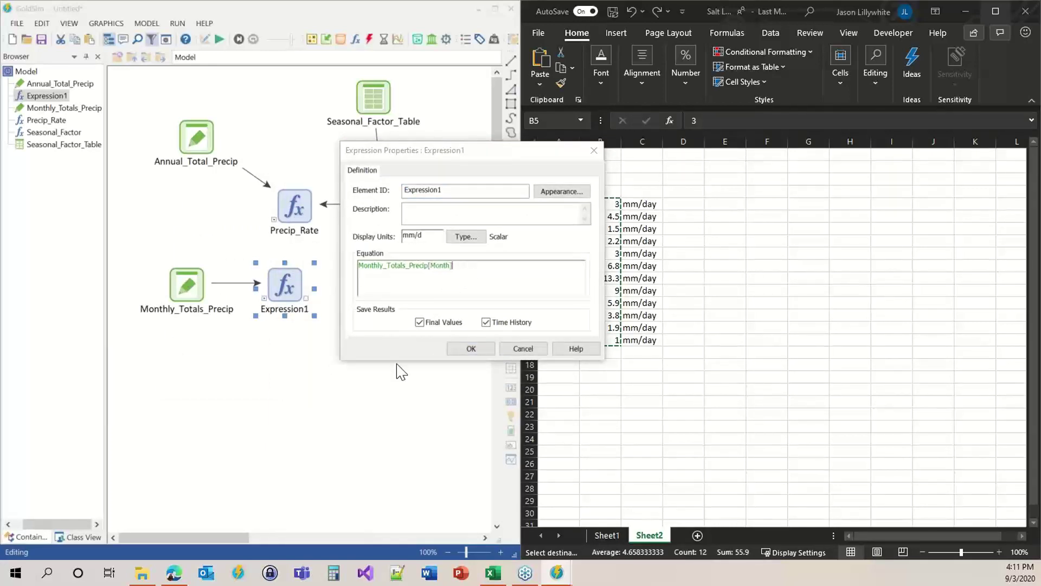
left_click(469, 349)
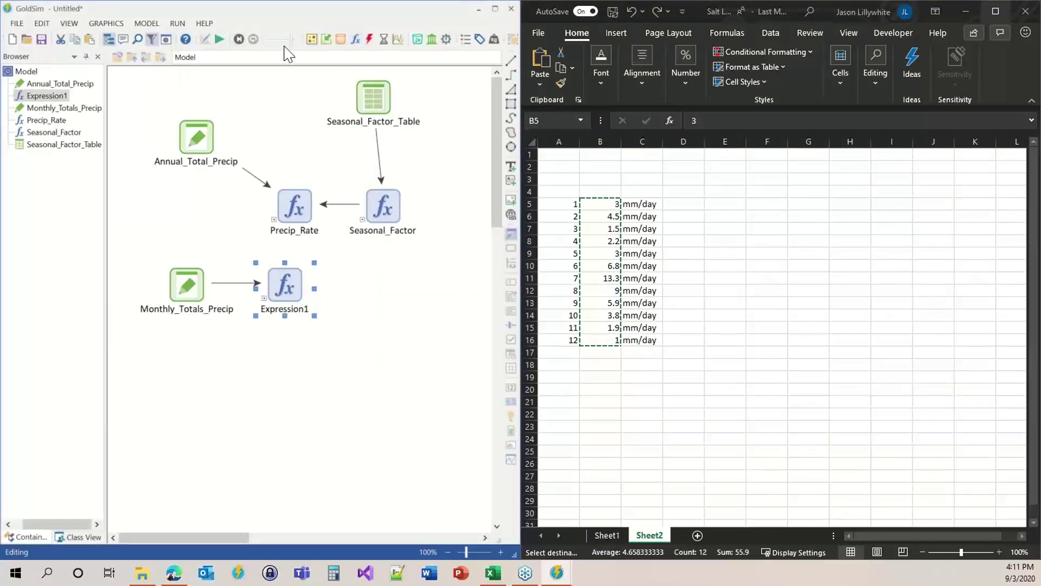
Run the model and view the time history chart of Expression1.
left_click(219, 39)
left_click(286, 305)
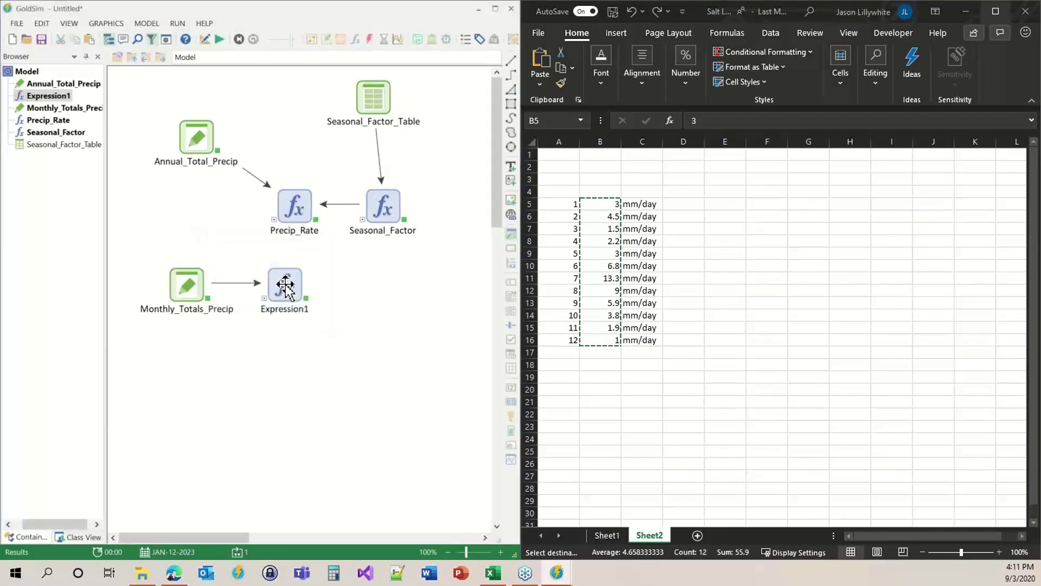
right_click(285, 283)
key("Escape")
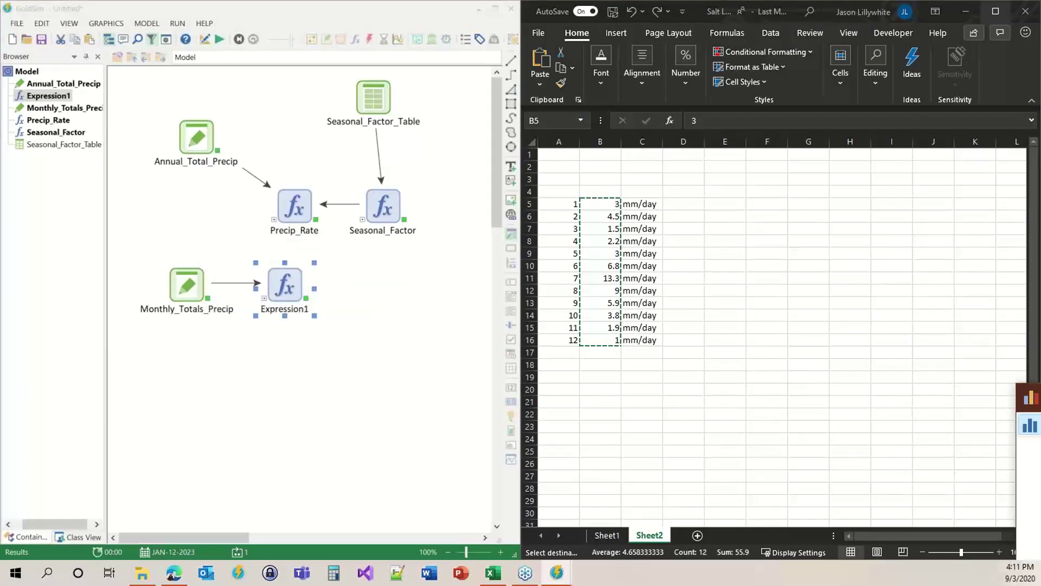
left_click_drag(564, 232, 590, 56)
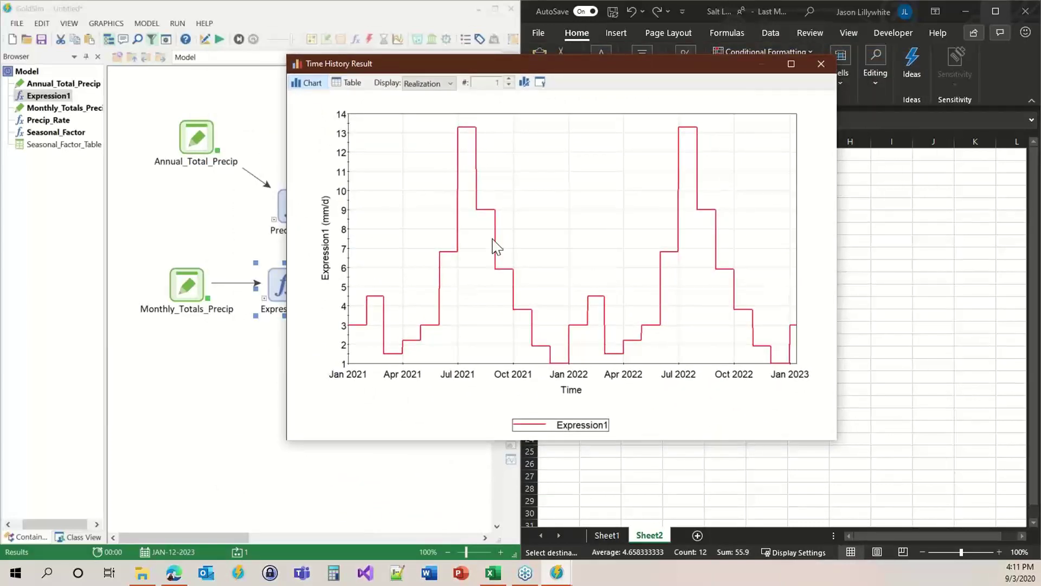
left_click(822, 63)
left_click(313, 364)
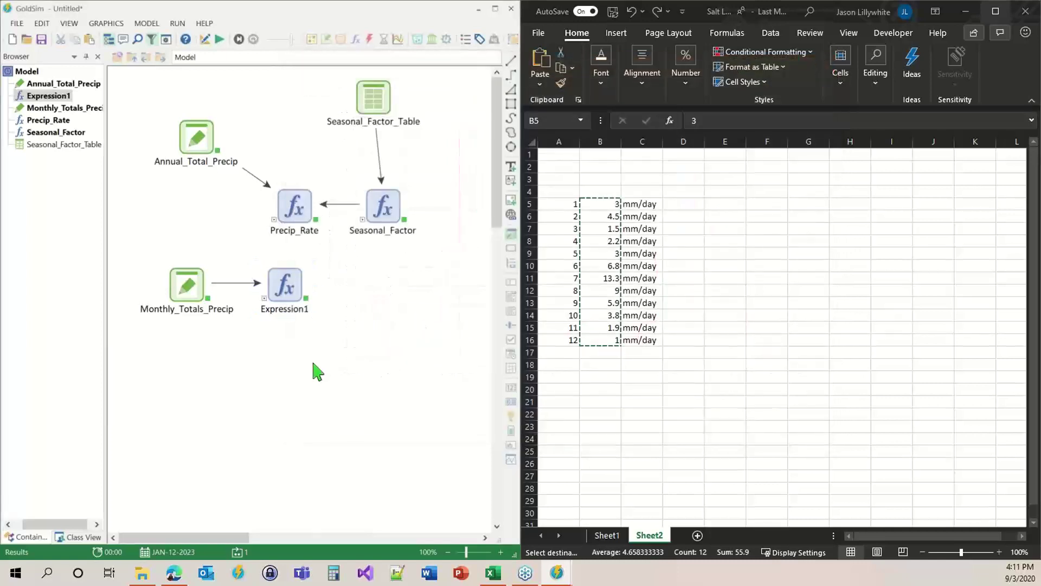
Return the model to edit mode and insert a Time History Result element beside Expression1.
key("F4")
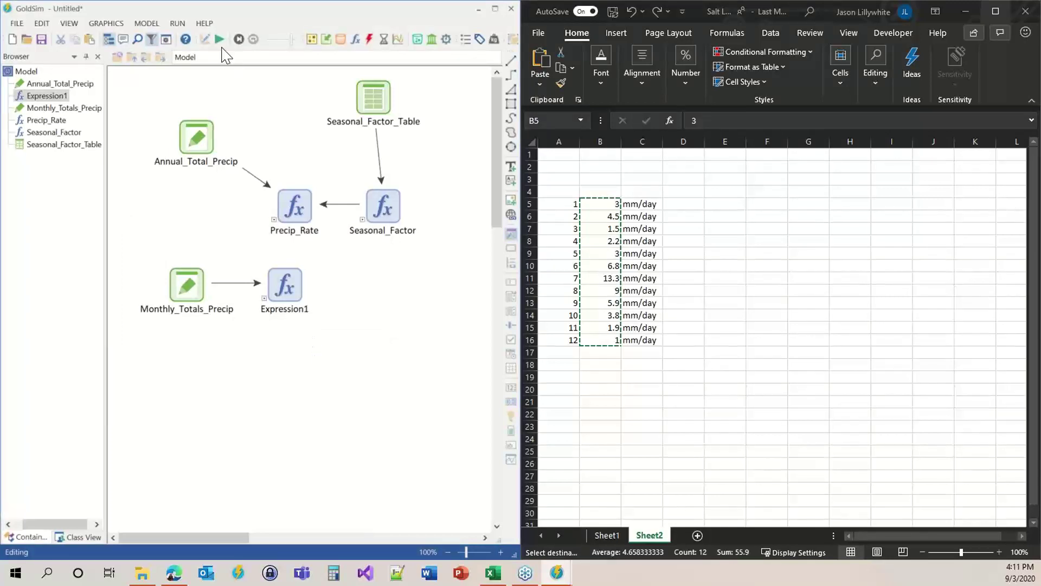
left_click(398, 39)
left_click(421, 55)
left_click(410, 315)
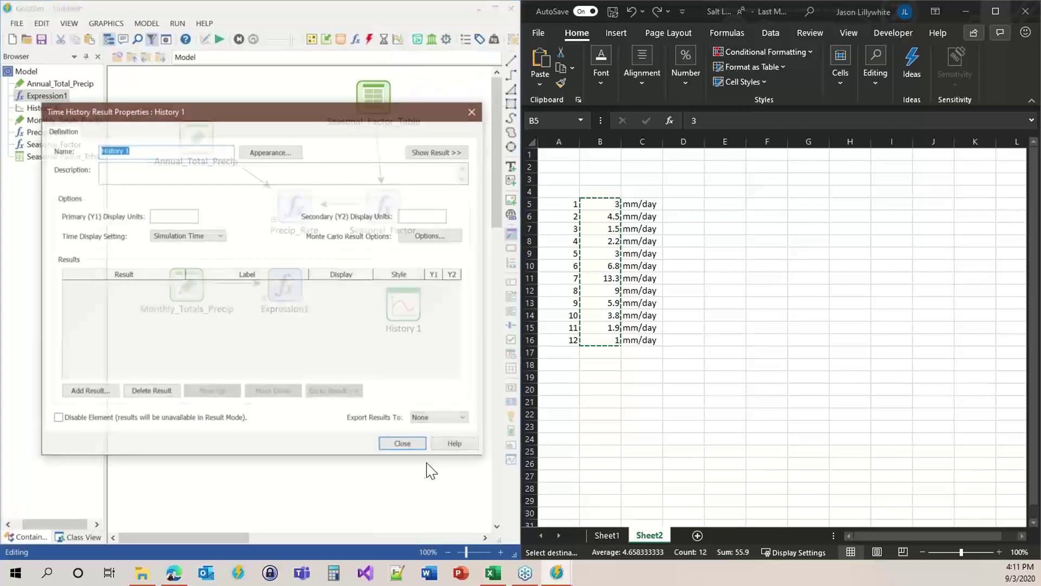
Add Expression1 as a result of History 1 and label it Rainfall.
left_click(84, 391)
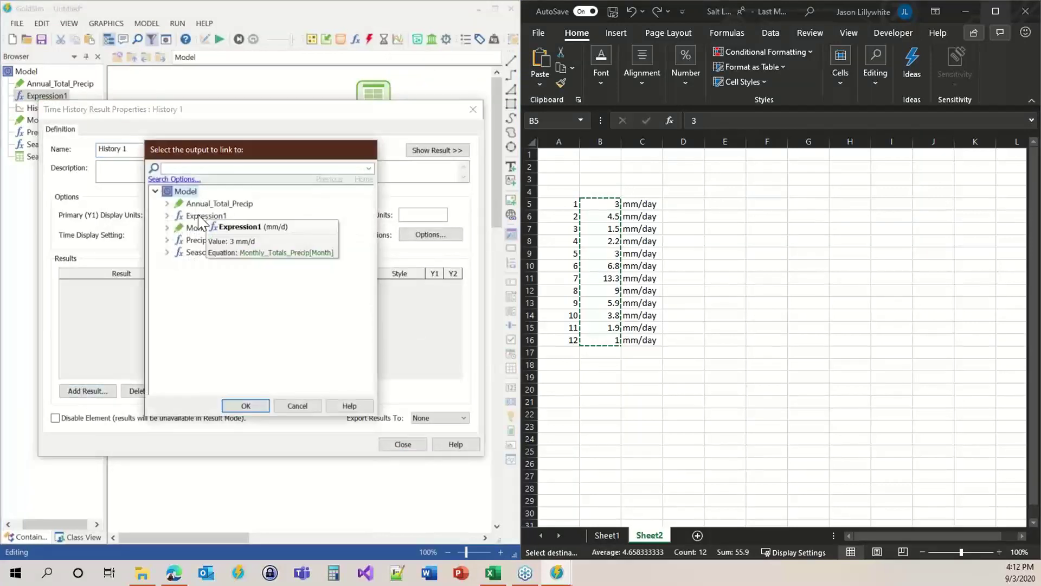
double_click(203, 217)
left_click(202, 285)
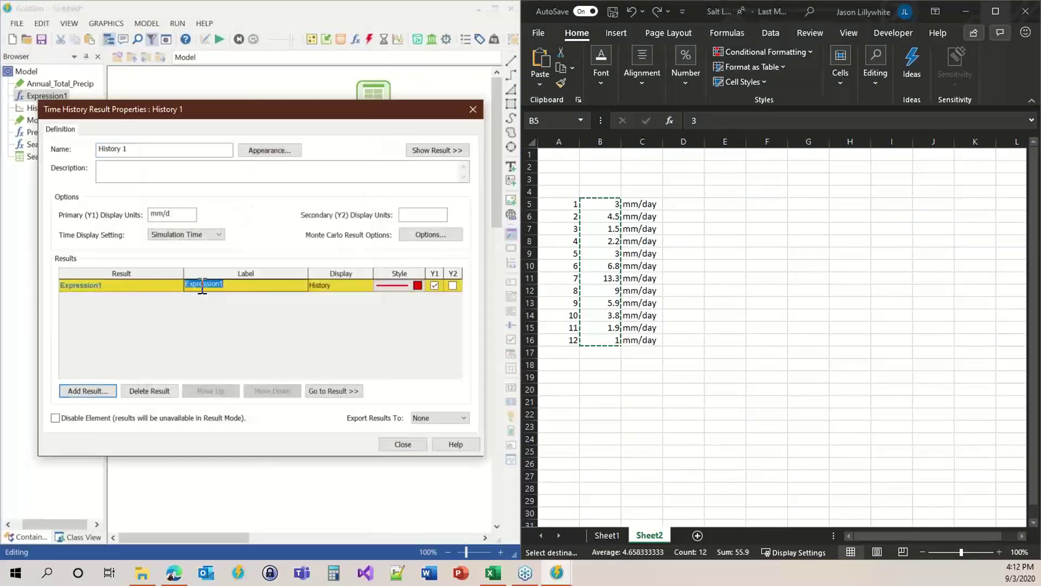
type("Rainfall")
left_click(401, 444)
Run the model again and display the History 1 chart.
left_click(219, 40)
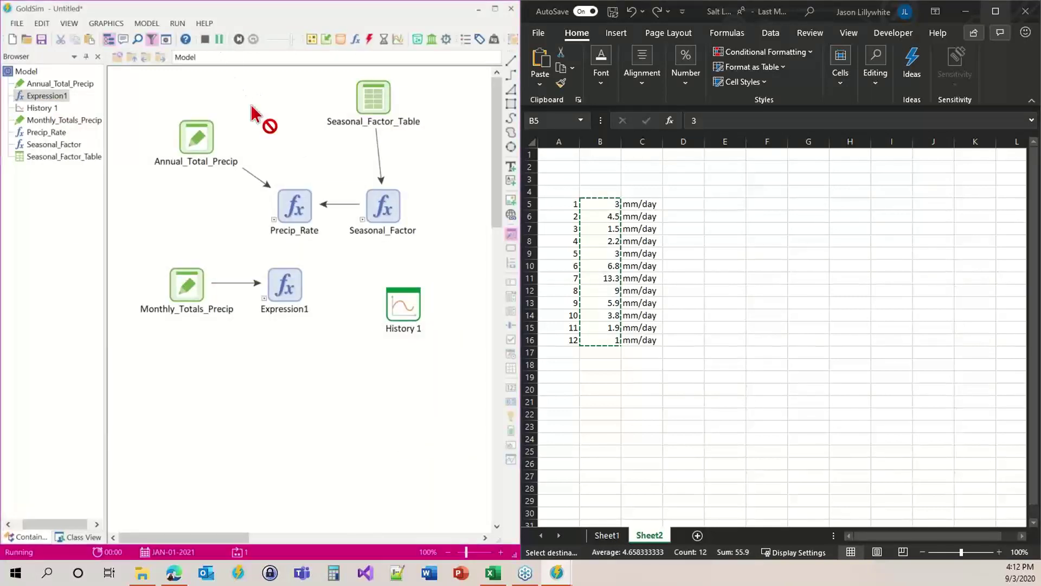
left_click(261, 303)
left_click(402, 305)
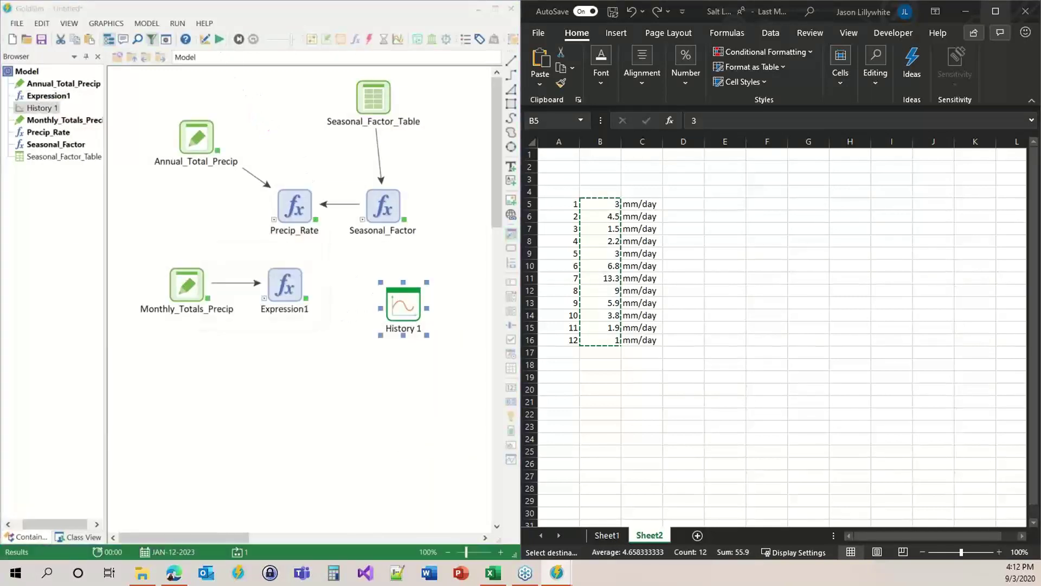
double_click(403, 305)
left_click_drag(621, 146, 510, 44)
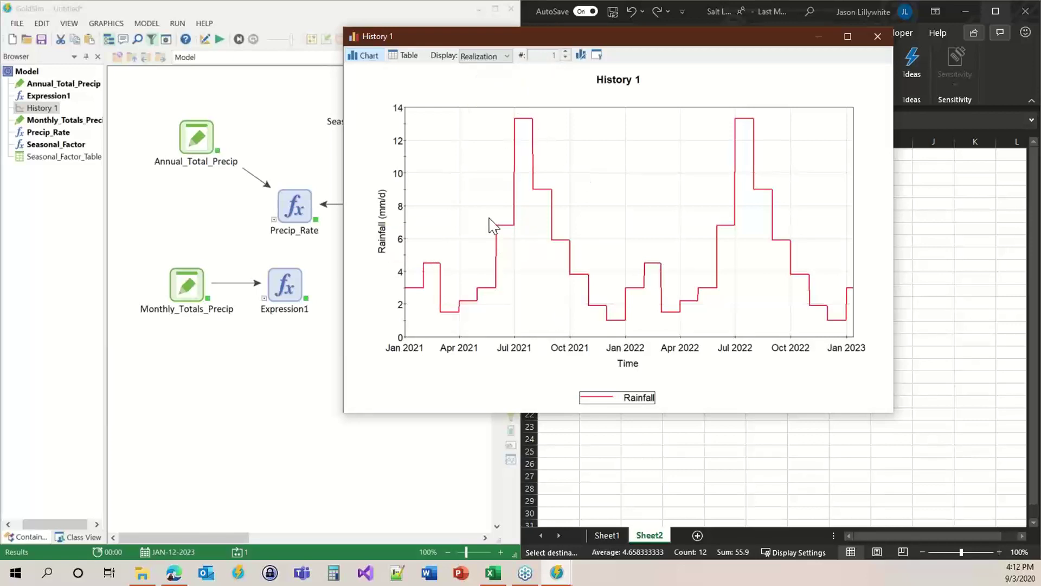
Examine the daily Rainfall values of History 1 in table view, return to the chart and close the result.
left_click(407, 56)
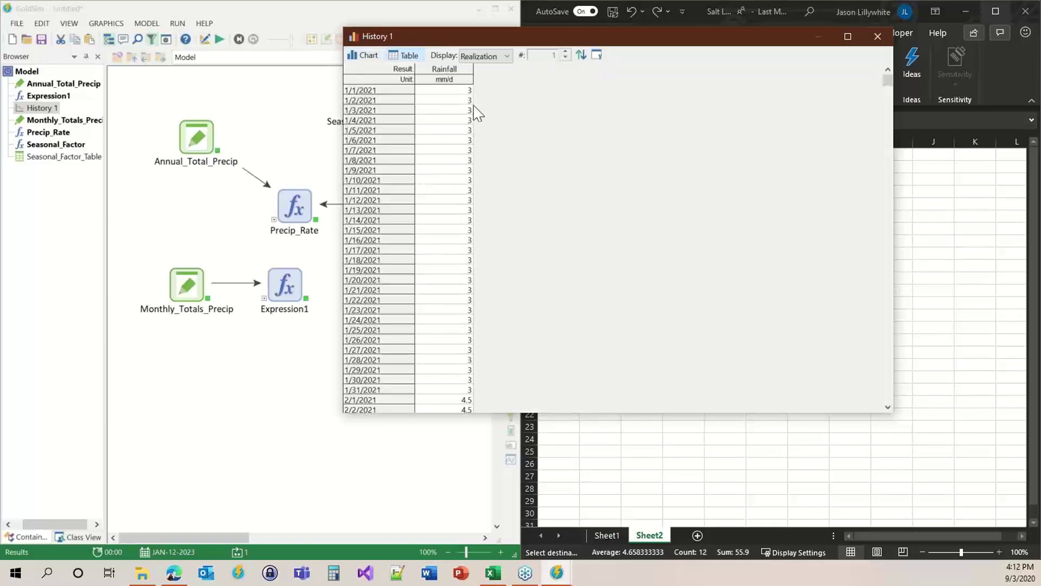
left_click_drag(442, 91, 431, 321)
scroll(431, 320, "down", 4)
left_click_drag(434, 270, 433, 281)
scroll(434, 285, "down", 13)
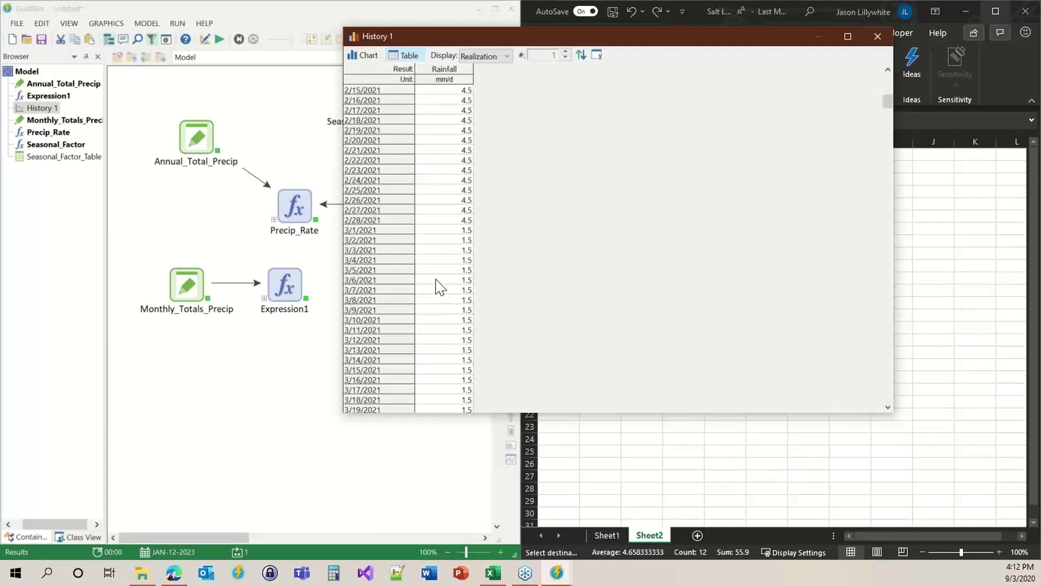
left_click_drag(440, 151, 440, 228)
left_click(362, 55)
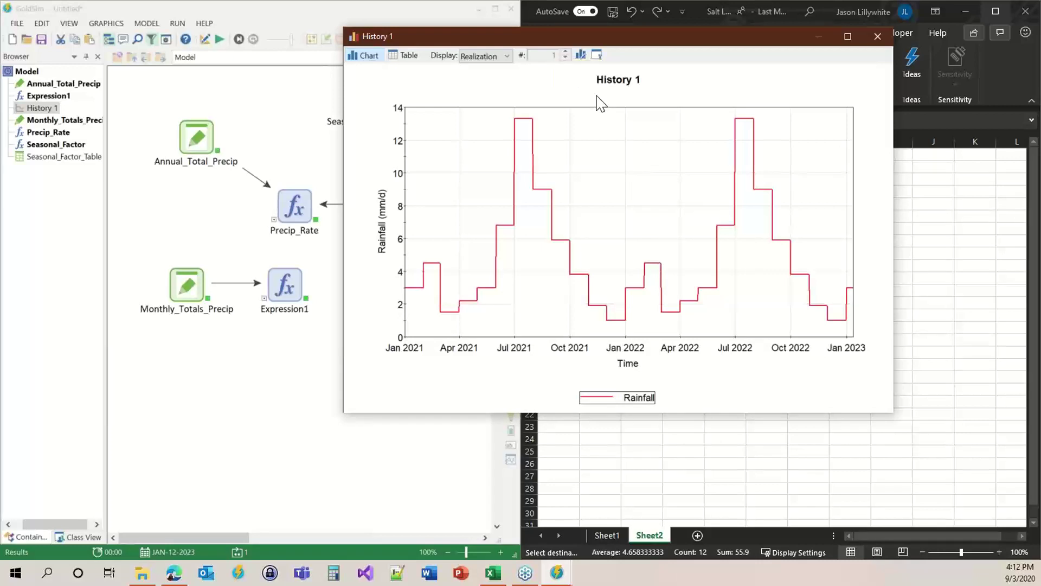
left_click(877, 37)
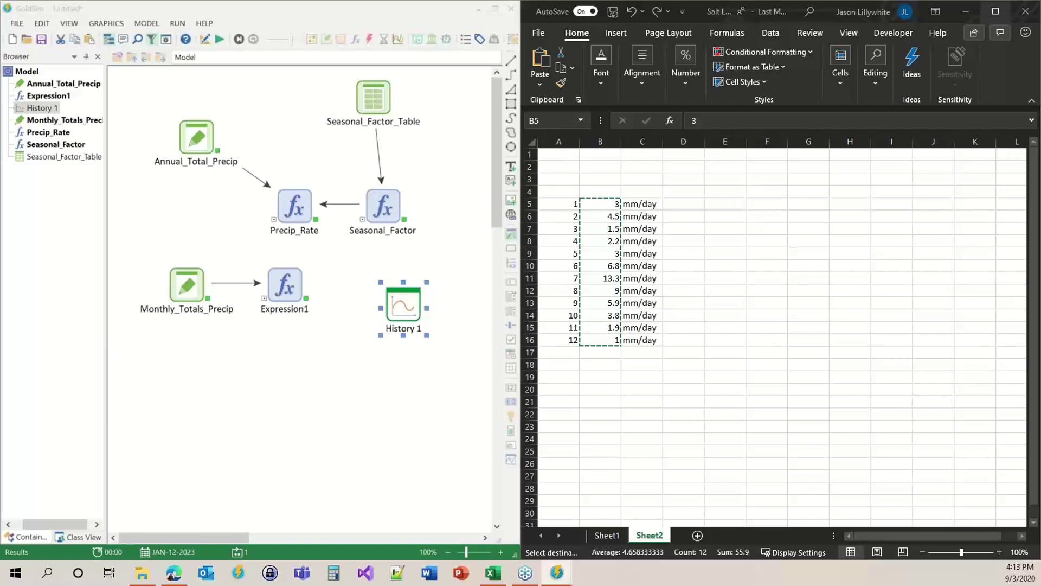
Return to edit mode and review the equations of Precip_Rate and Seasonal_Factor.
left_click(351, 390)
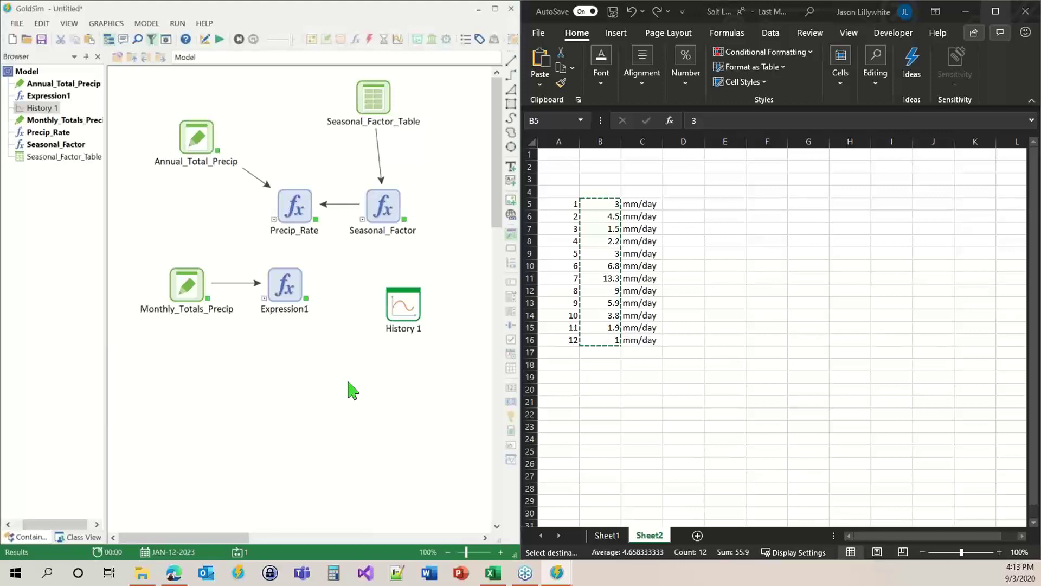
key("F4")
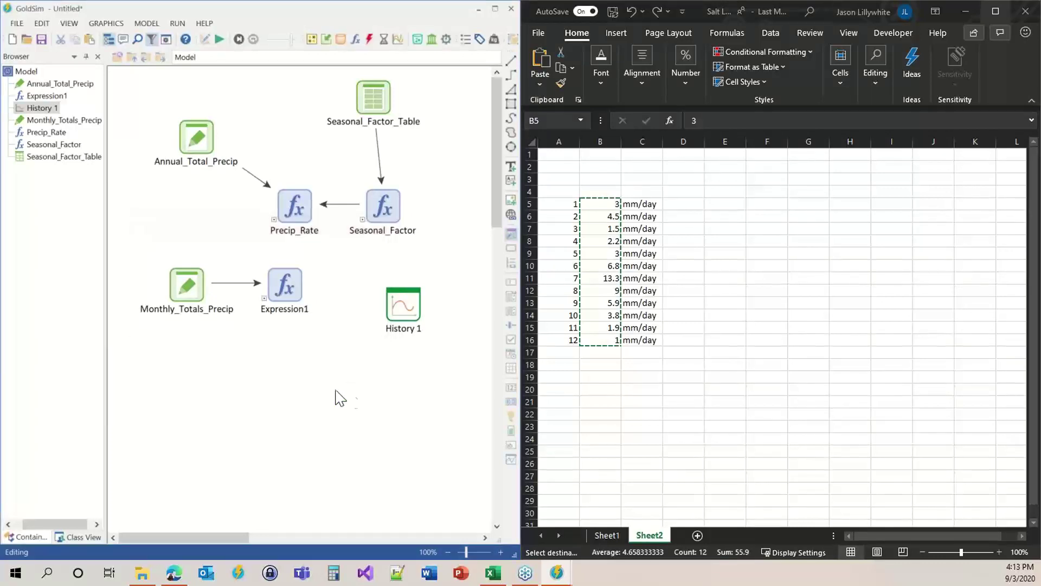
left_click(186, 298)
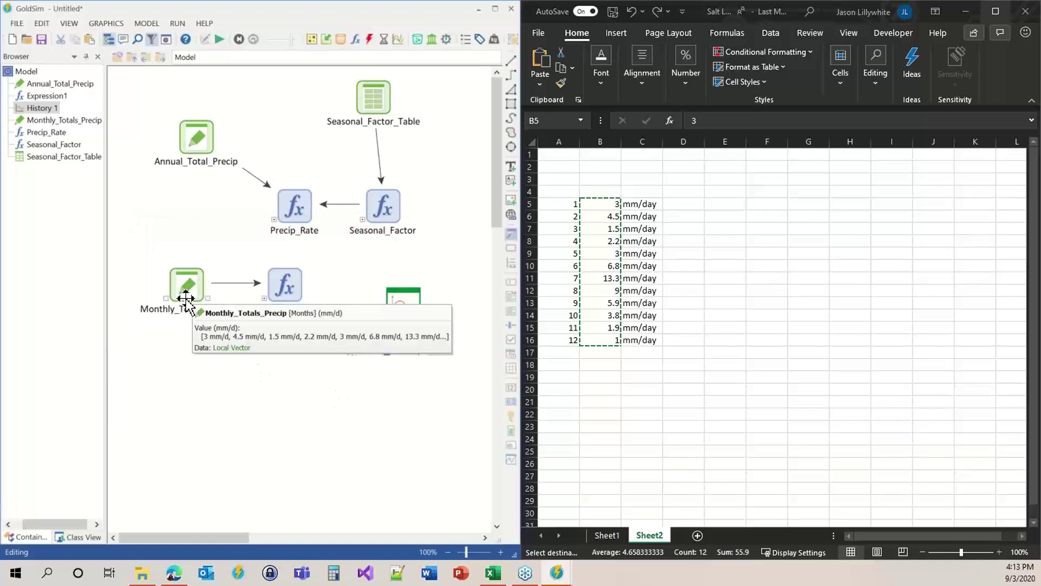
left_click(292, 276)
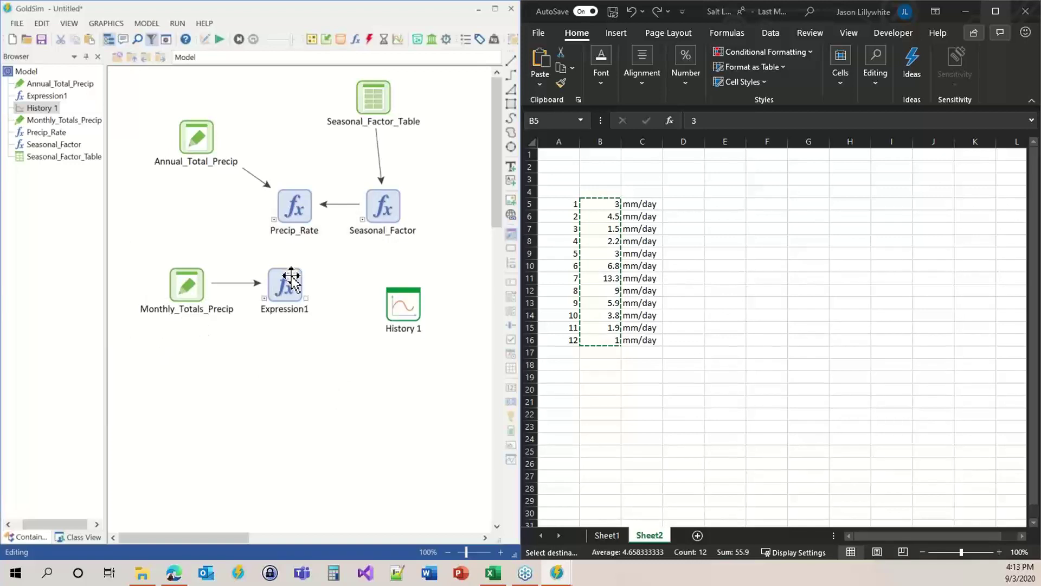
left_click(359, 204)
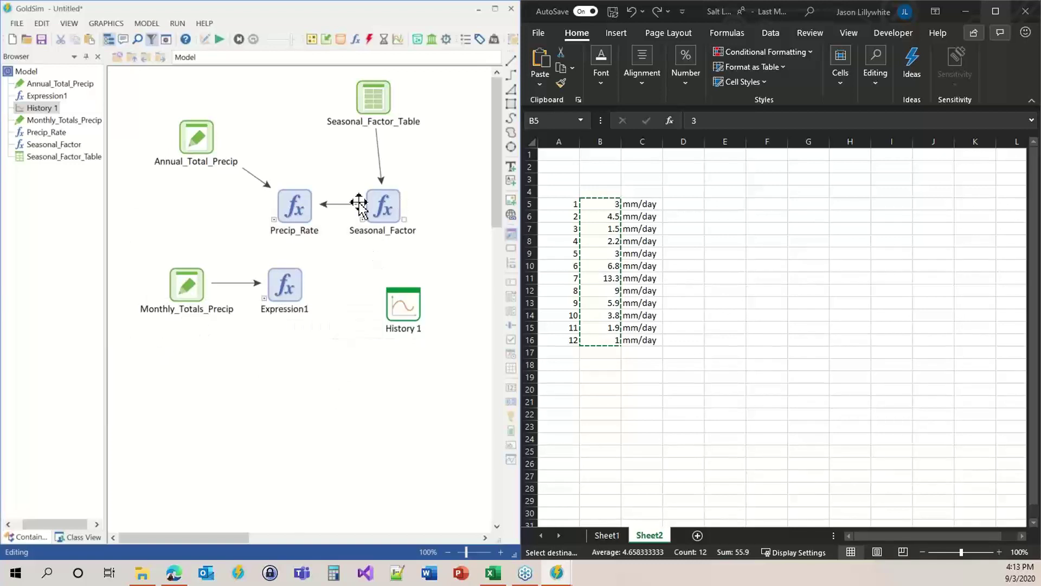
double_click(291, 204)
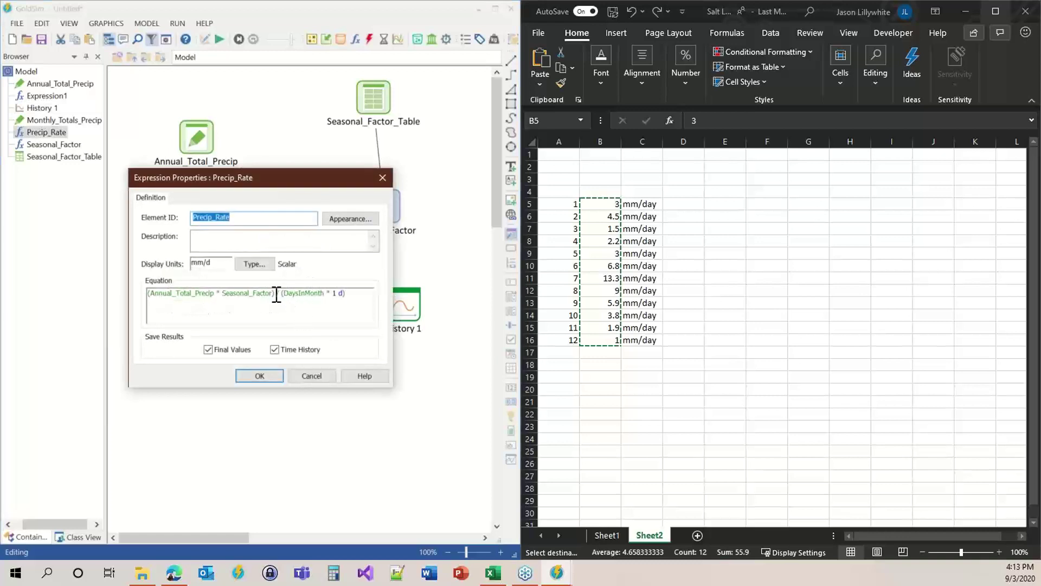
left_click(260, 375)
double_click(384, 222)
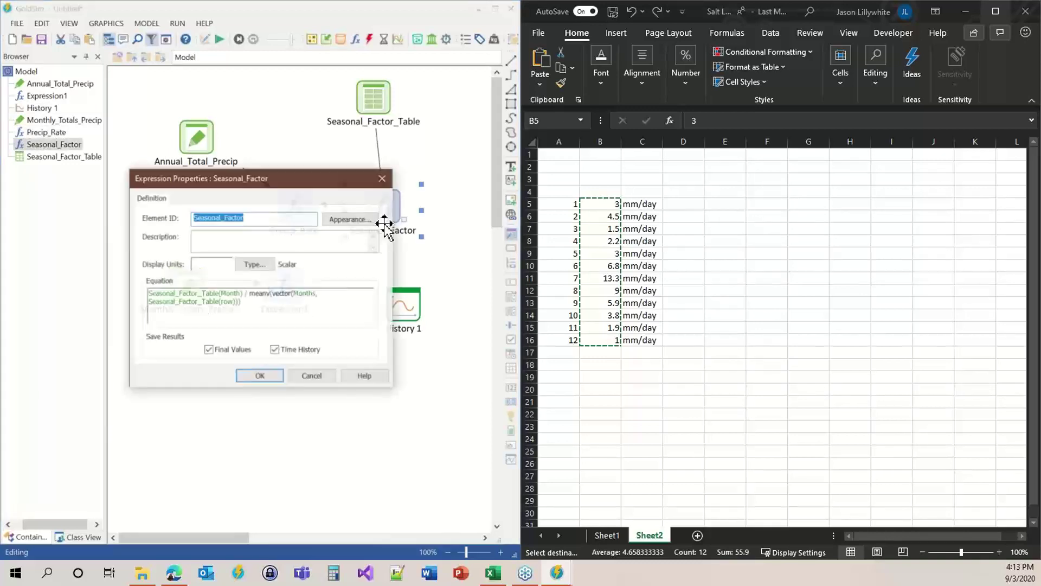
mouse_move(230, 305)
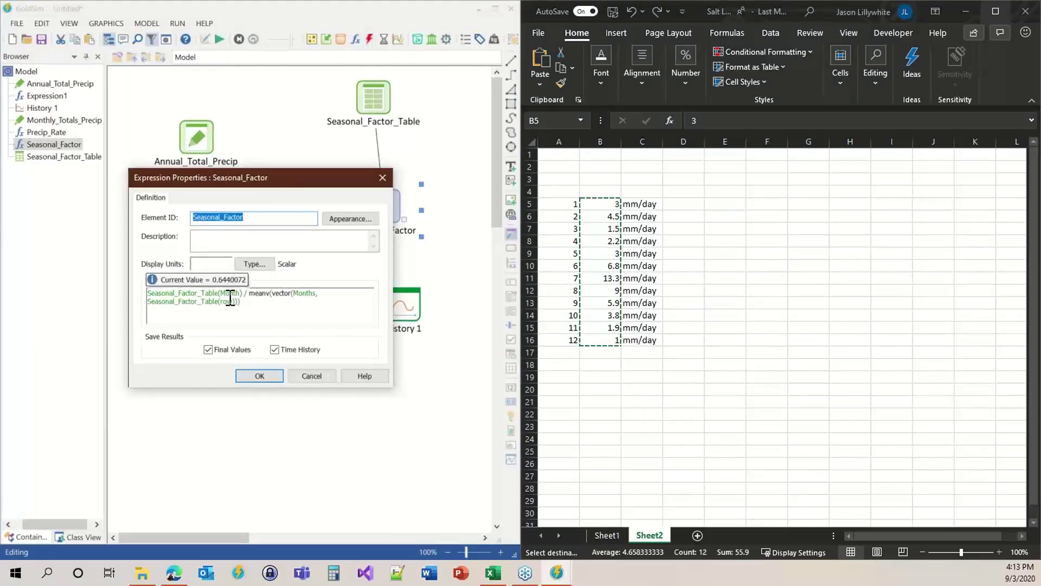
left_click(259, 376)
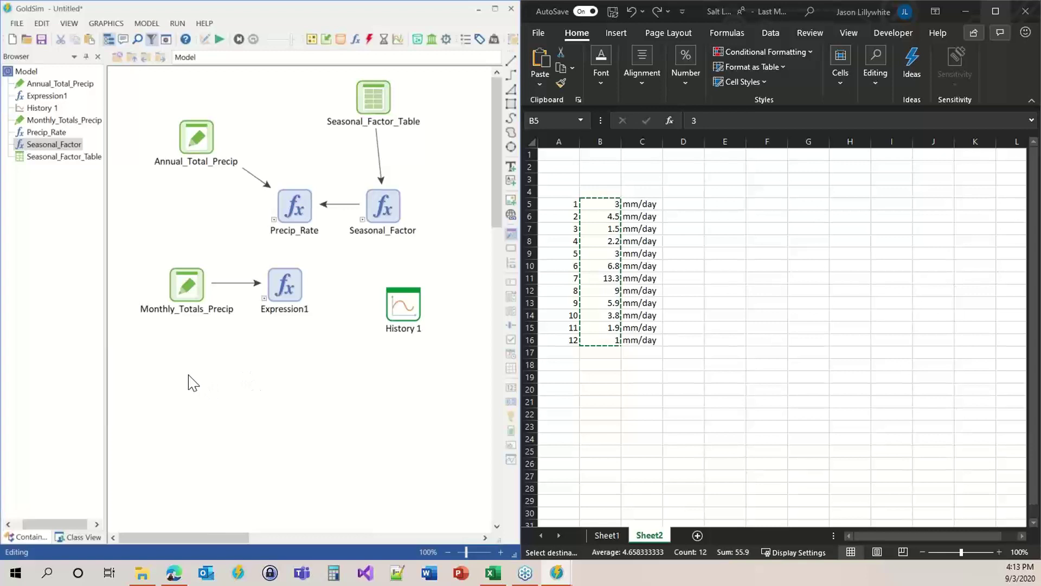
Duplicate Seasonal_Factor_Table and place the copy below Monthly_Totals_Precip.
mouse_move(181, 282)
left_click(358, 105)
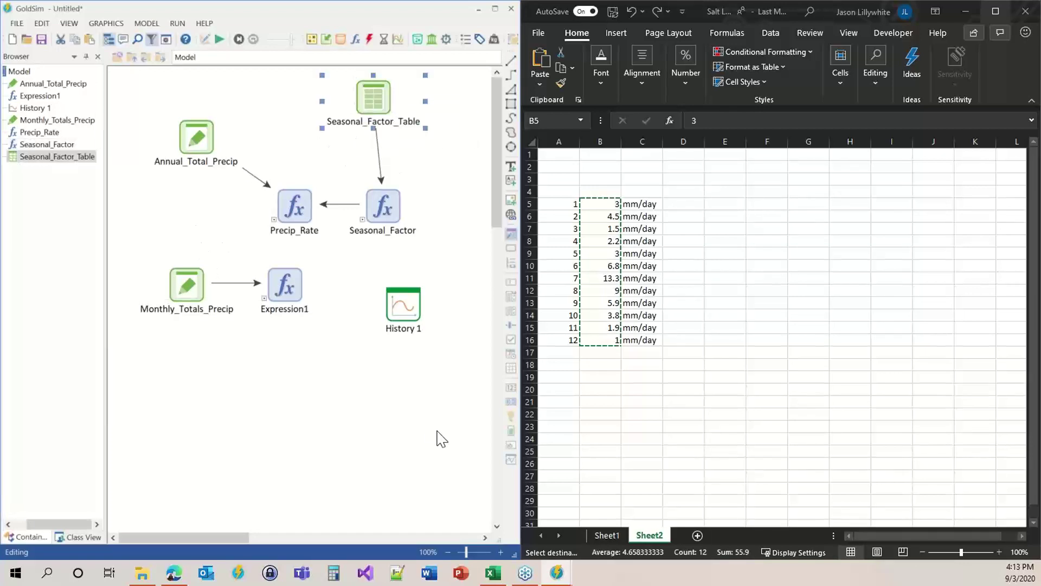
key("ctrl+c")
key("ctrl+v")
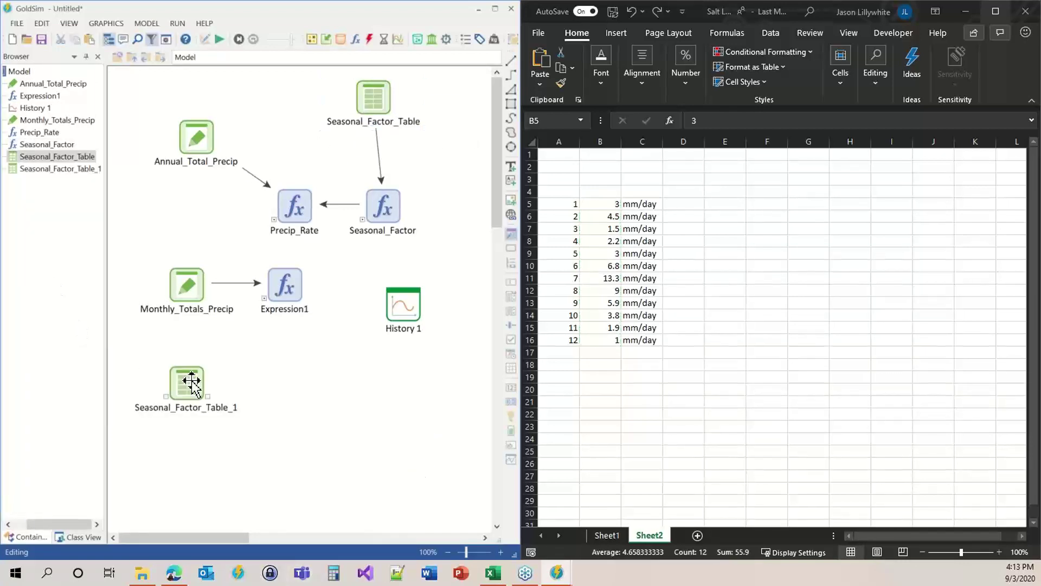
Rename the duplicated lookup table Monthly_Avg_Precip_Table and review its monthly data entries.
double_click(187, 383)
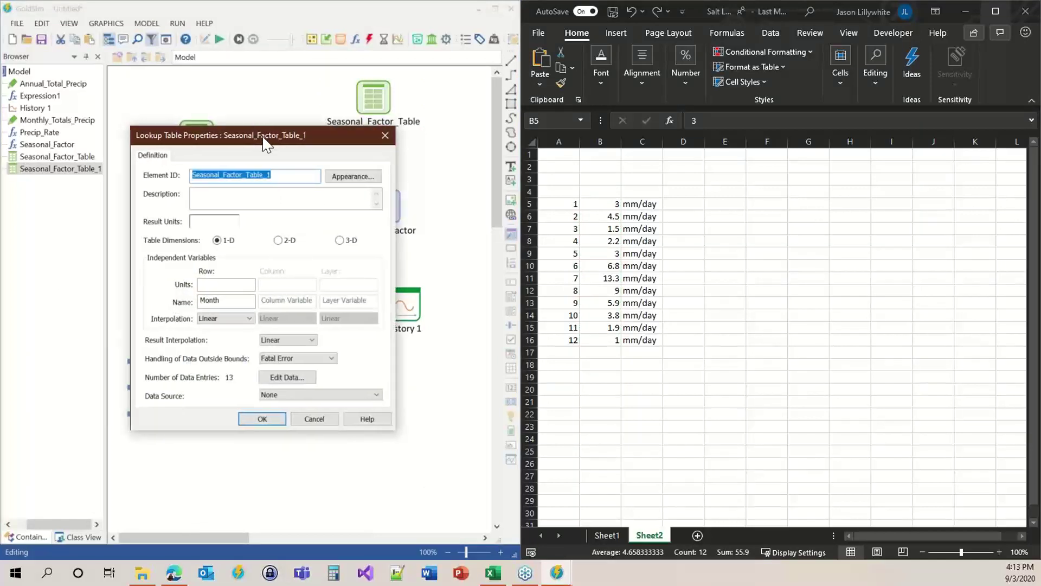
left_click_drag(264, 144, 393, 88)
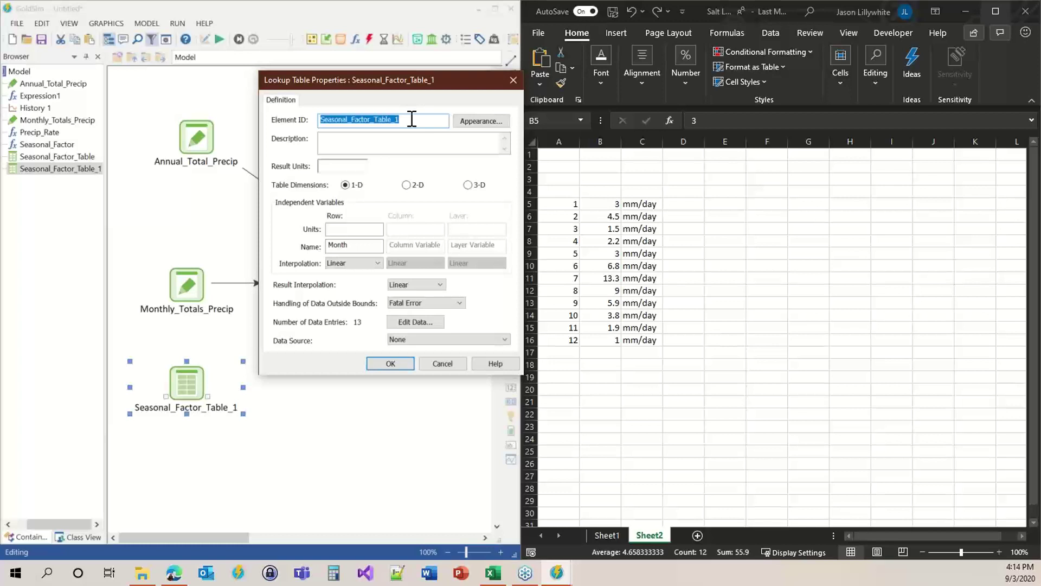
type("Monthly_Avg_Precip_Table")
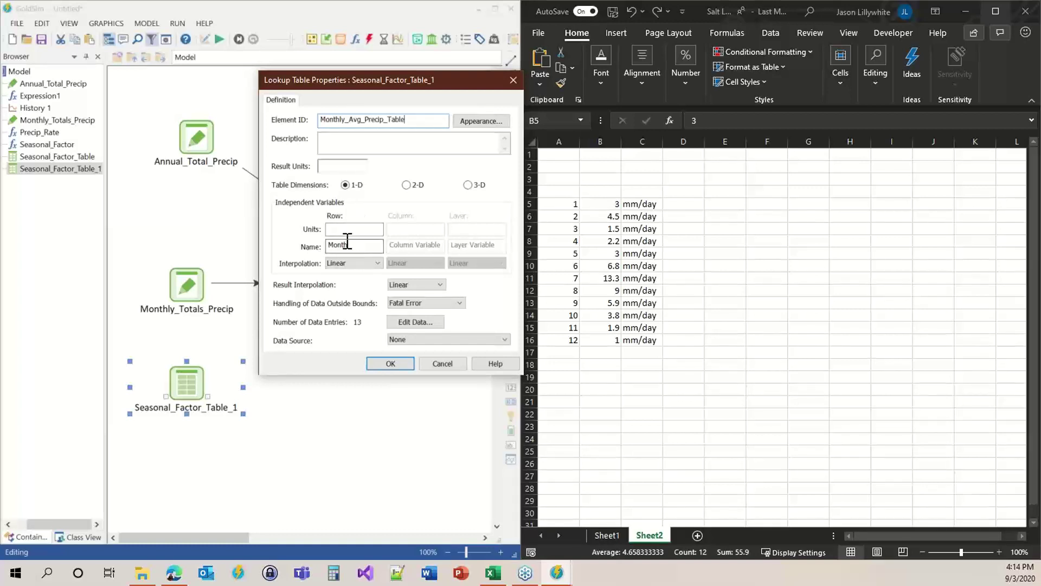
left_click(415, 321)
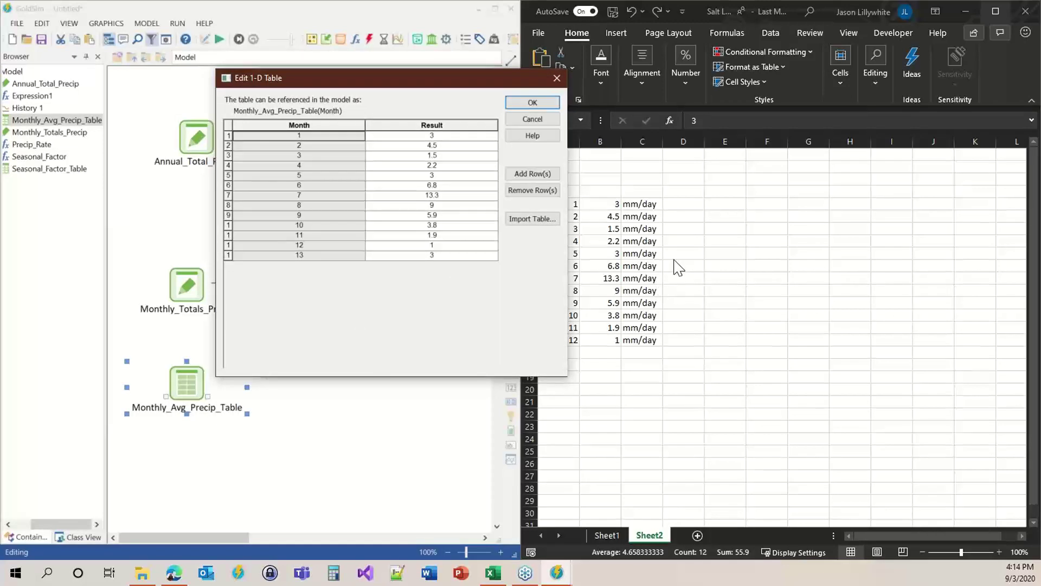
left_click(518, 107)
Set the result units of Monthly_Avg_Precip_Table to mm/d, check its data table and accept the properties.
left_click(333, 168)
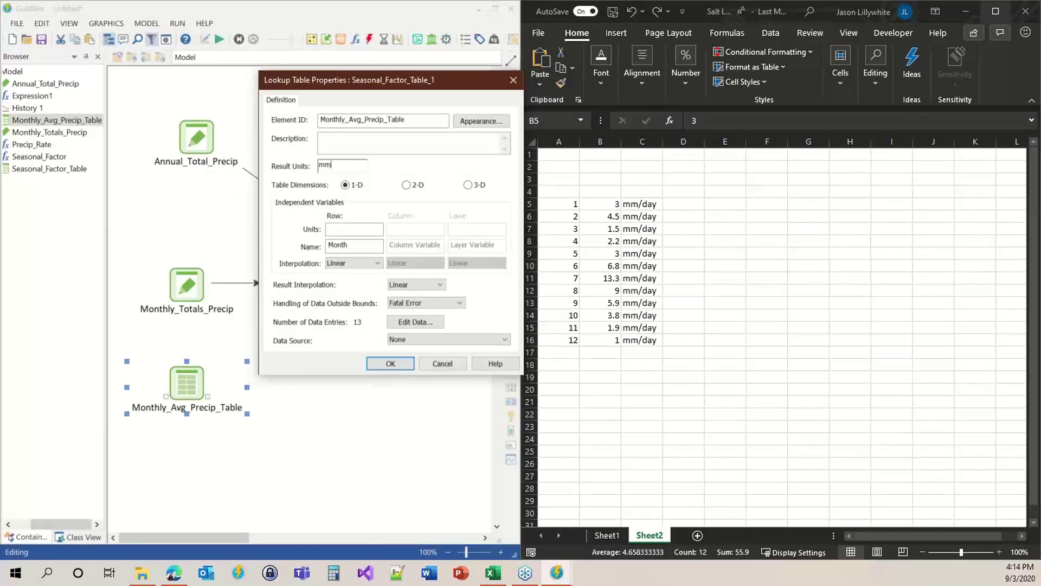
left_click(418, 322)
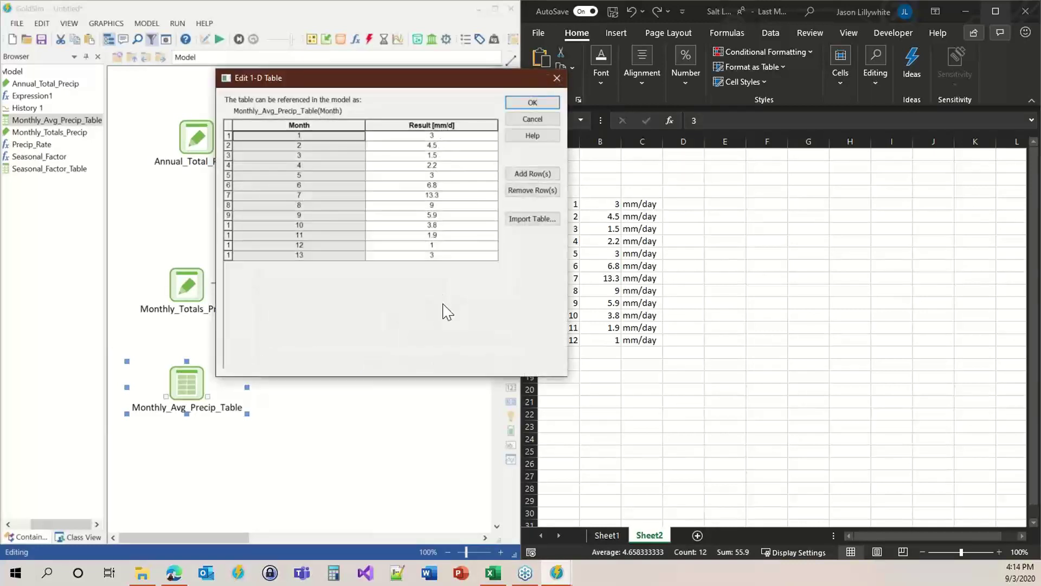
left_click(518, 106)
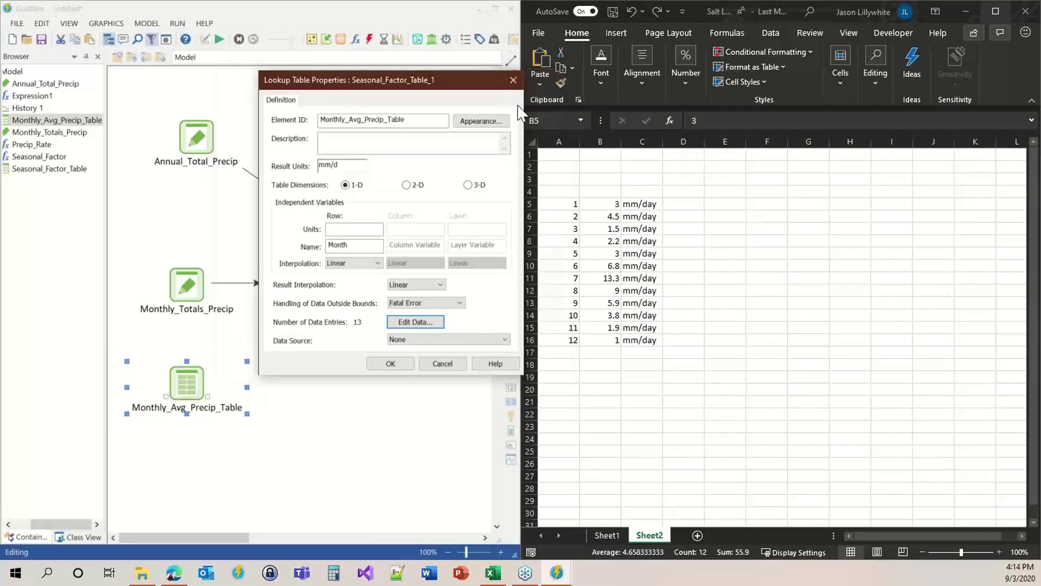
left_click(391, 363)
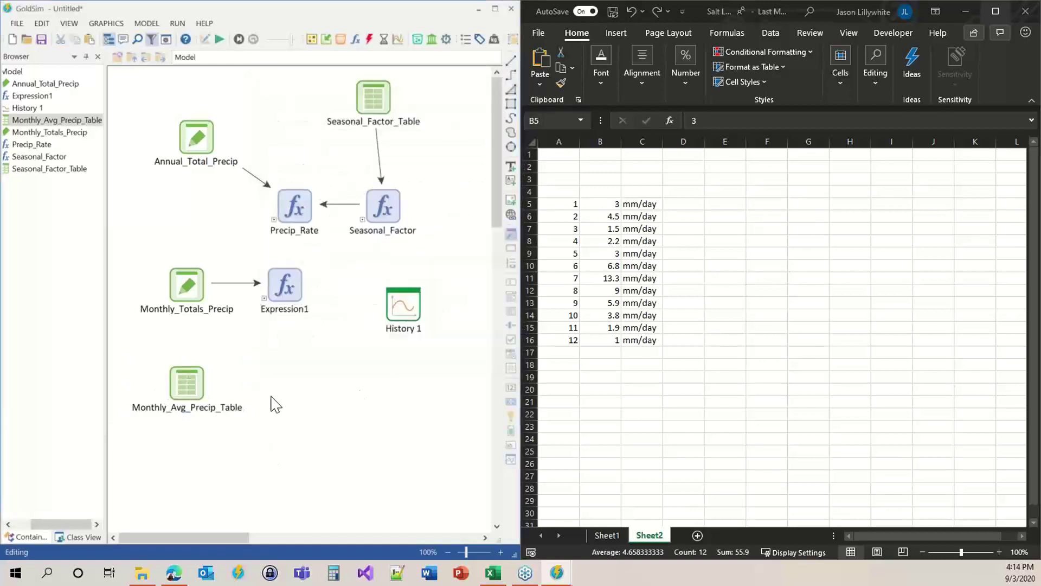
Review the display units and equation of Expression1.
left_click(282, 274)
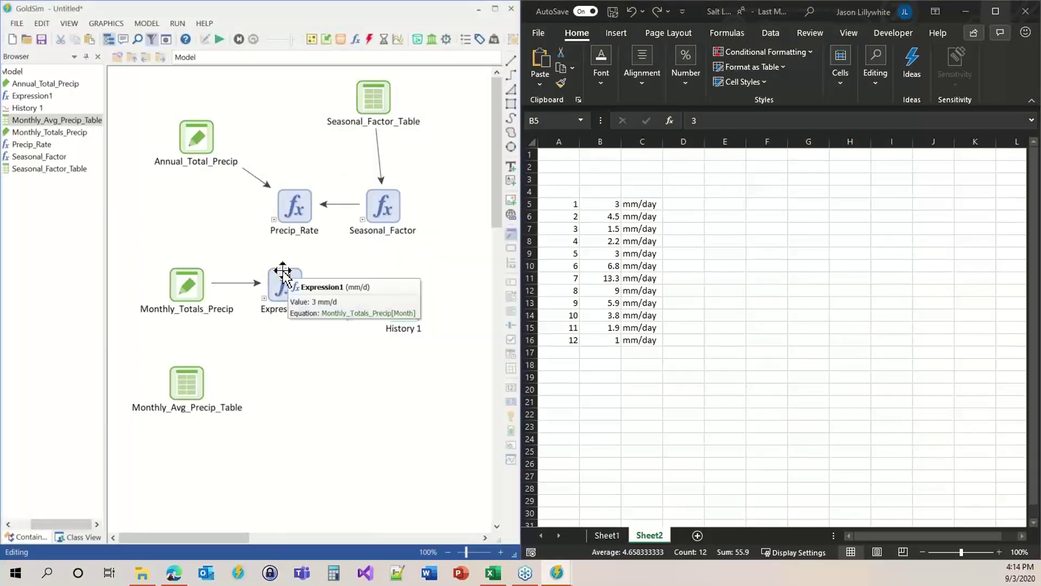
left_click(283, 285)
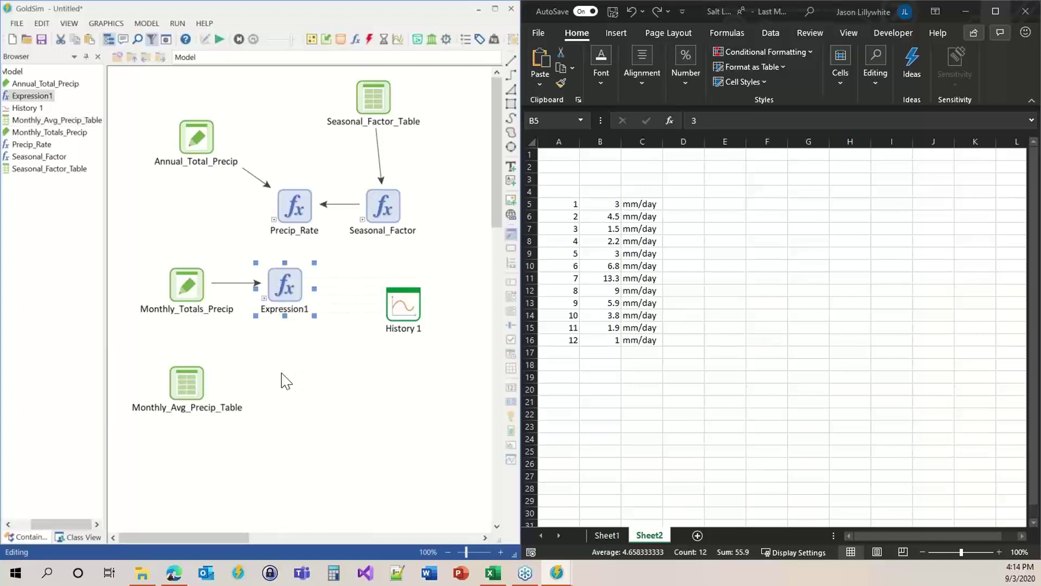
double_click(283, 314)
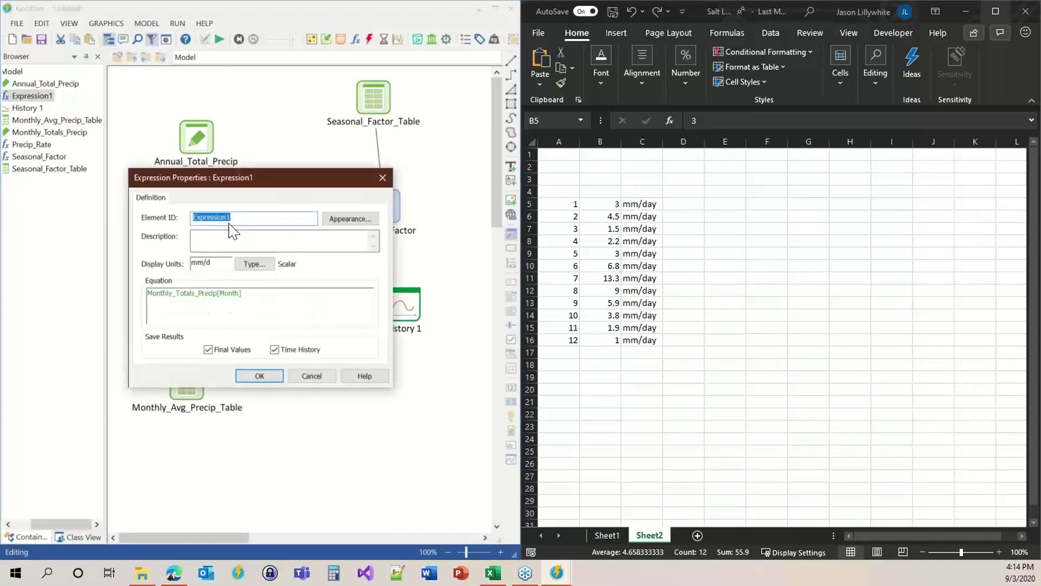
left_click(259, 376)
mouse_move(274, 314)
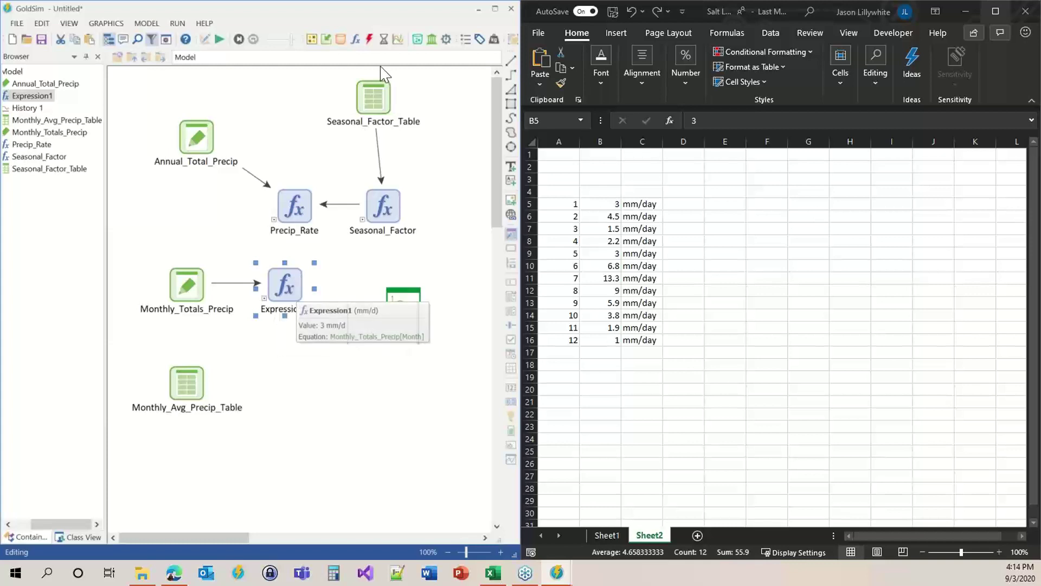
Add a new Expression element beside Monthly_Avg_Precip_Table and set its display units to mm/d.
left_click(355, 41)
left_click(374, 49)
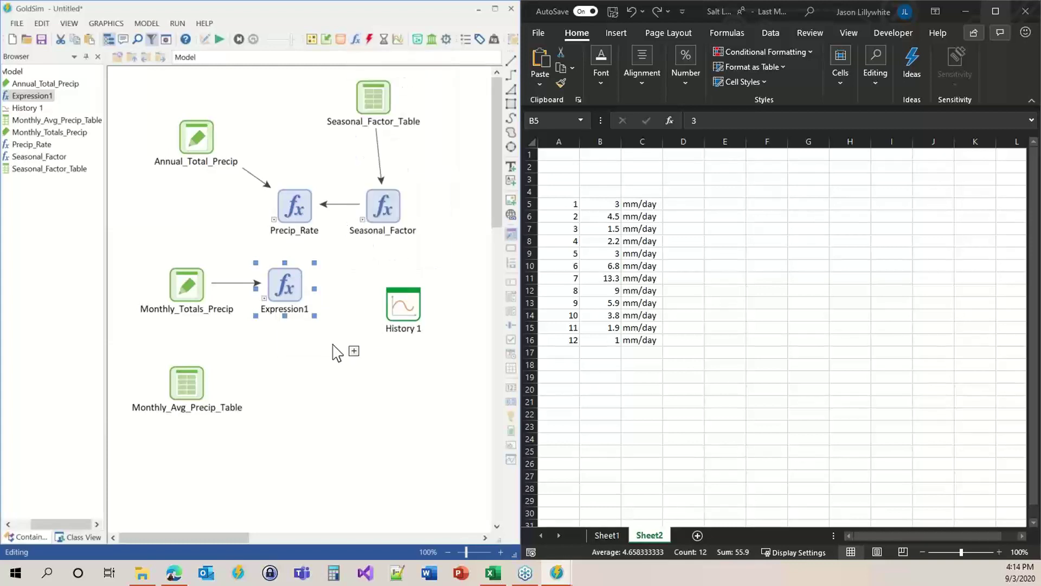
left_click(295, 395)
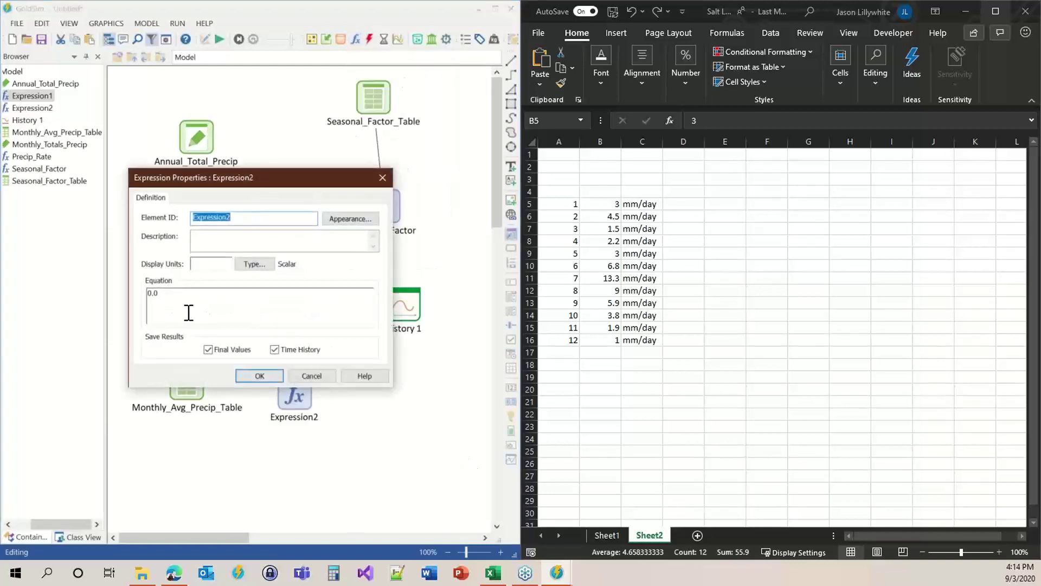
left_click(211, 264)
type("mm/d")
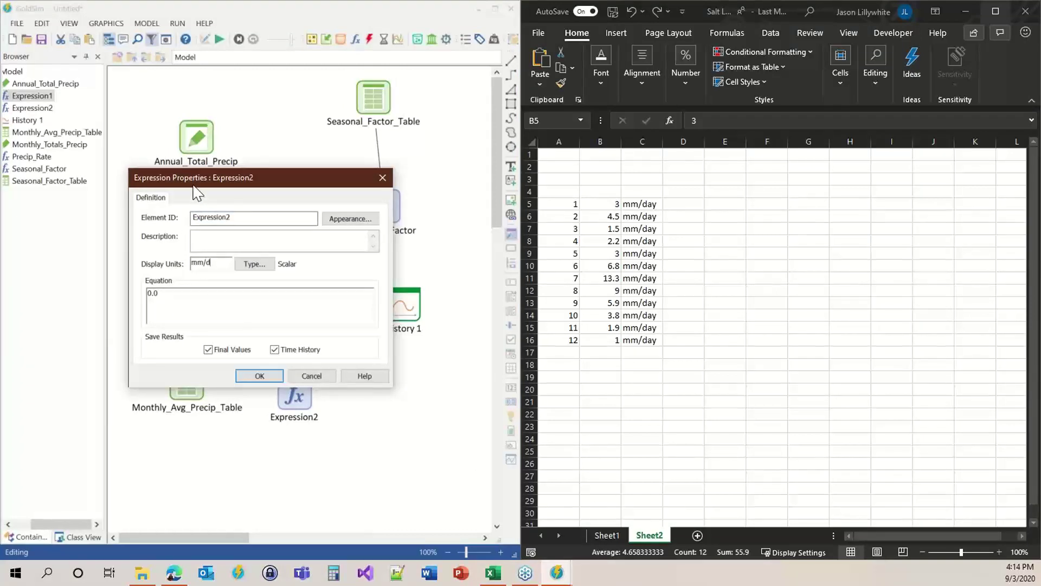
Replace the default equation of Expression2 with the start of a table lookup, "Monthly_Avg_Precip_Table(month + ".
left_click_drag(197, 179, 200, 140)
left_click(172, 268)
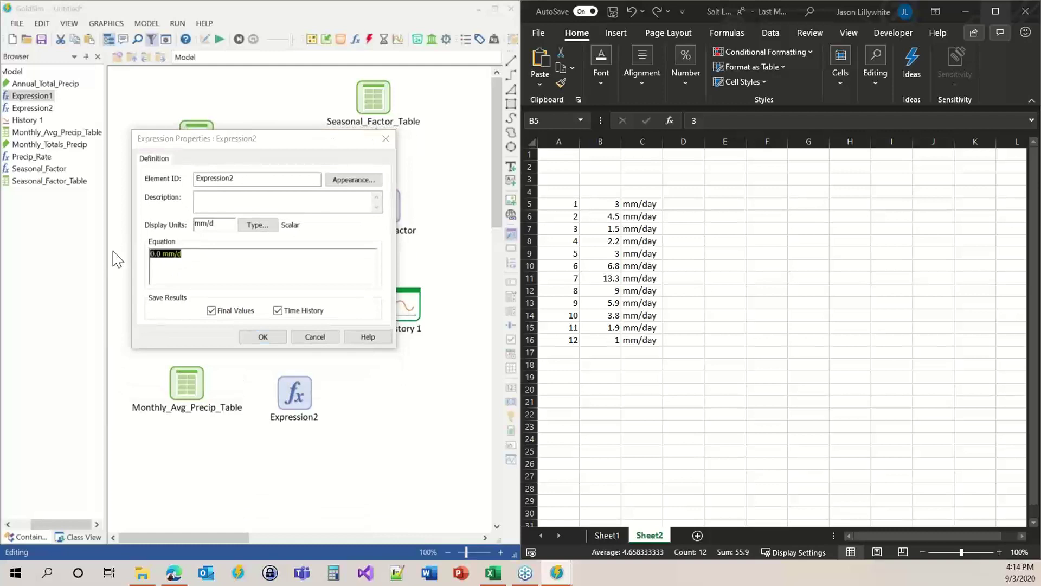
type("mont")
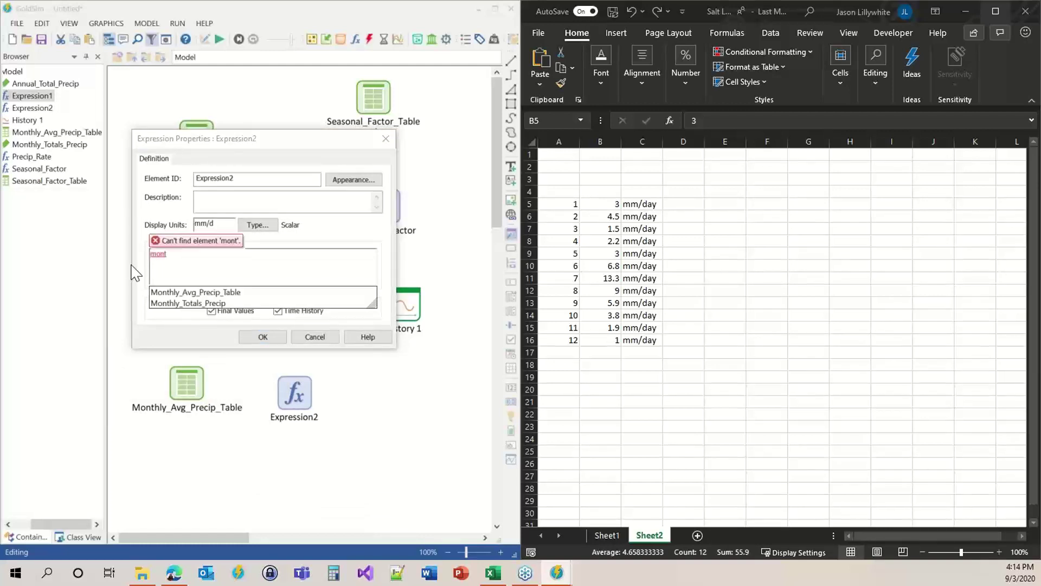
left_click(172, 293)
type("(")
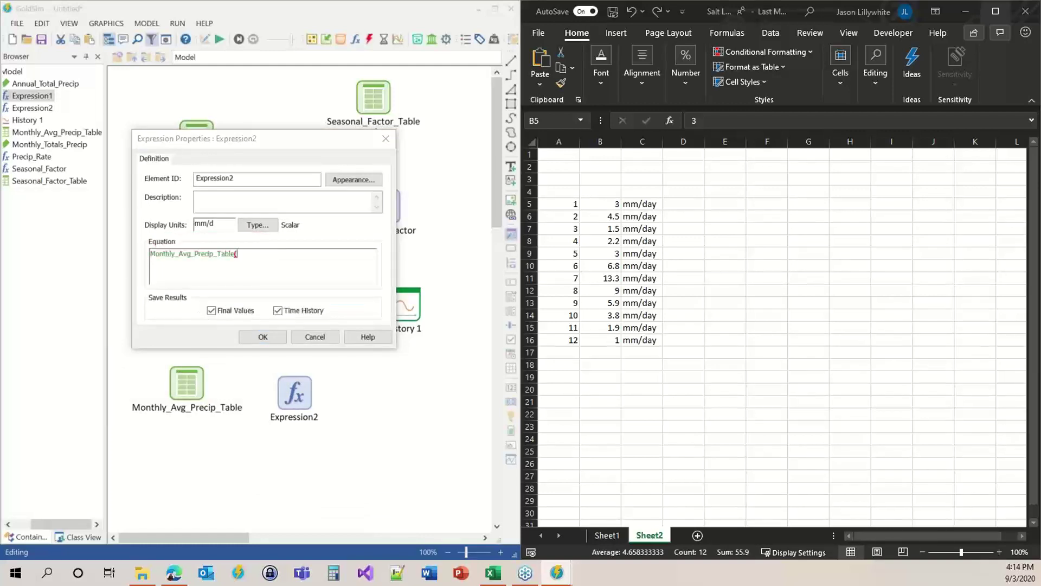
type("month")
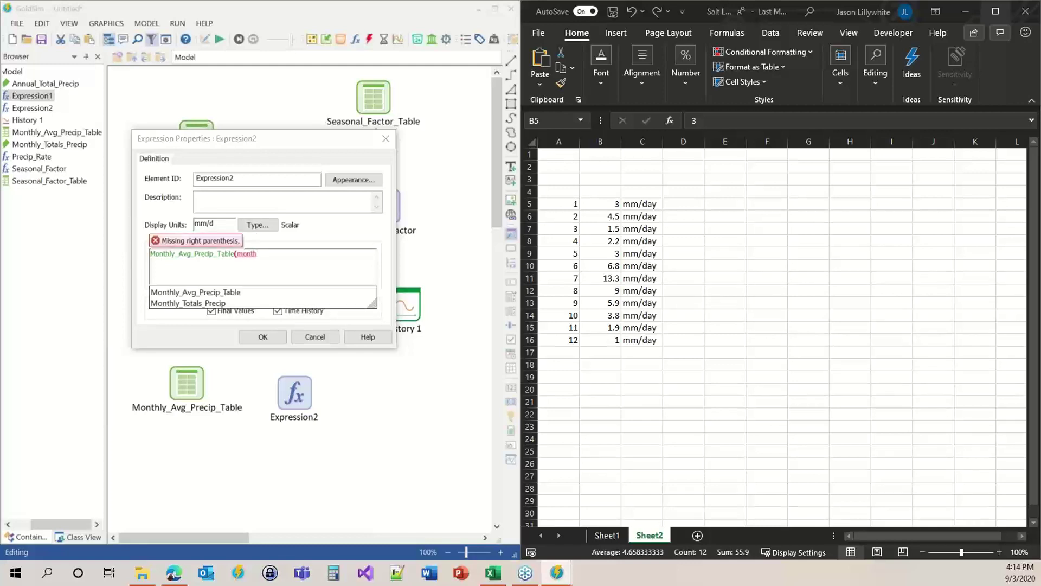
key("Escape")
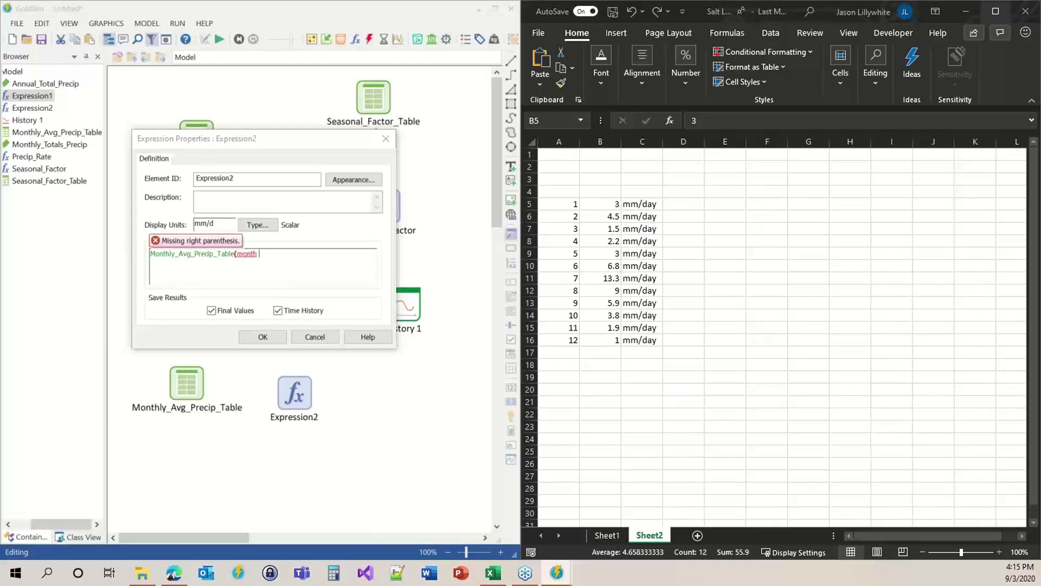
type("+ ")
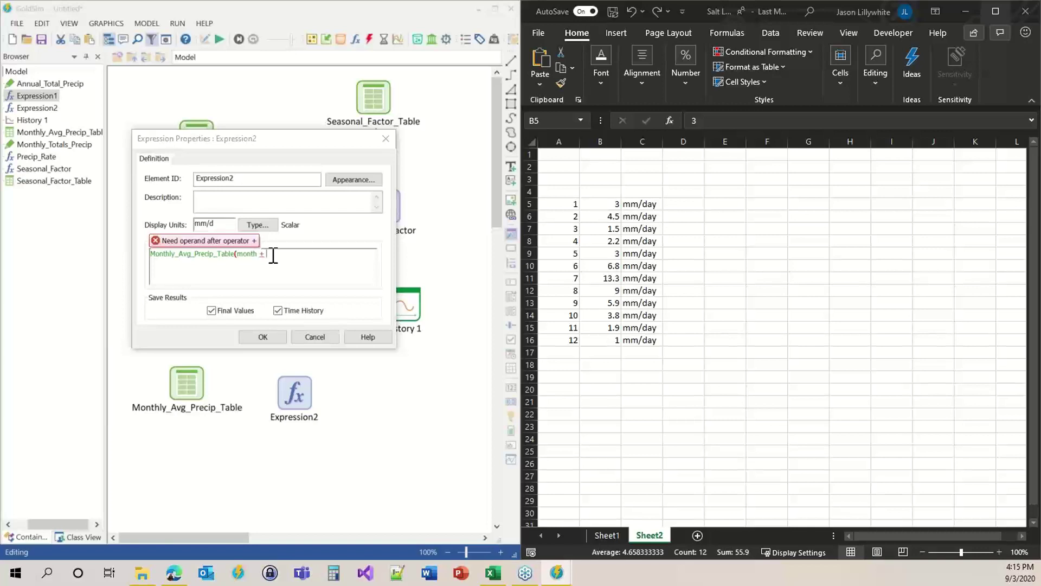
Continue the lookup argument with an opening parenthesis and the built-in ~DayOfMonth property.
type("(Dayofthemonth")
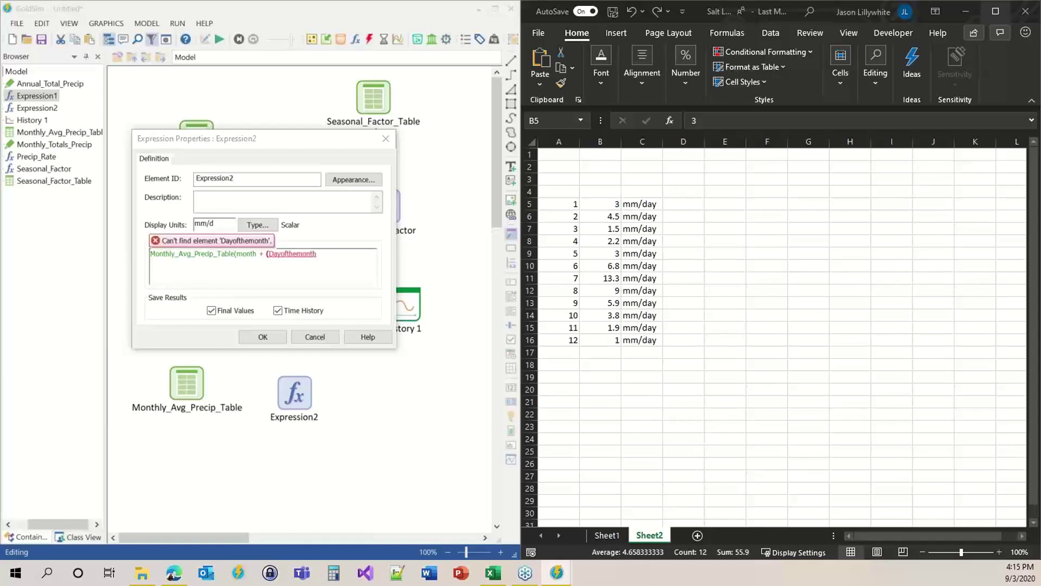
key("BackSpace")
key("BackSpace")
key("BackSpace")
key("BackSpace")
key("BackSpace")
key("BackSpace")
key("BackSpace")
key("BackSpace")
key("BackSpace")
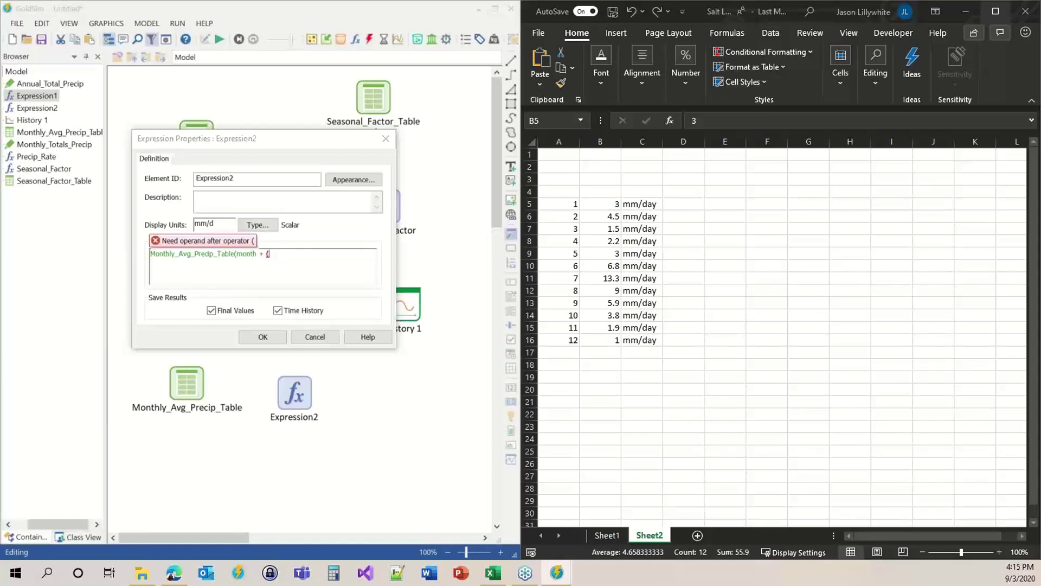
type("~")
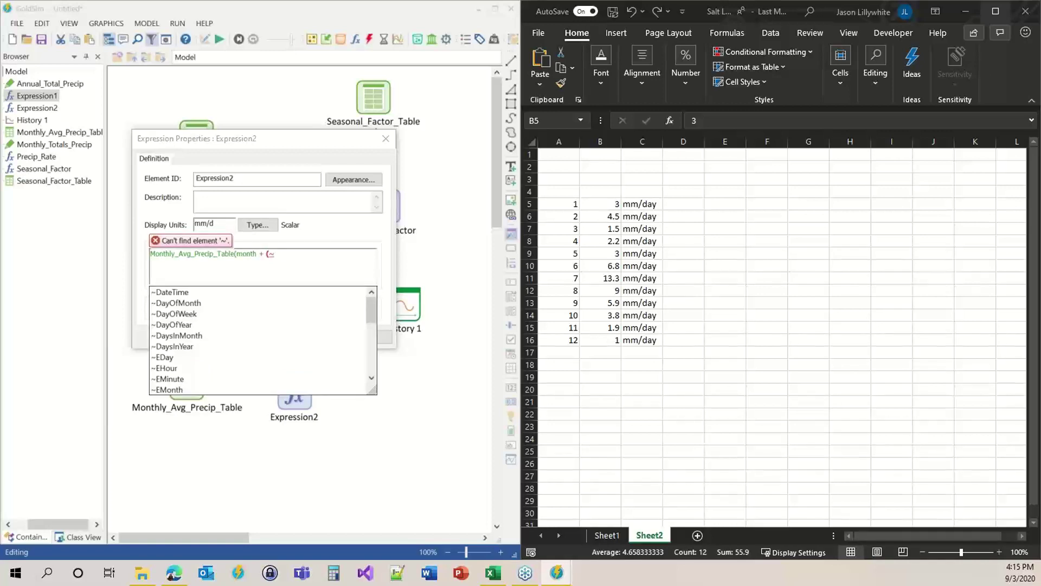
type("dayof")
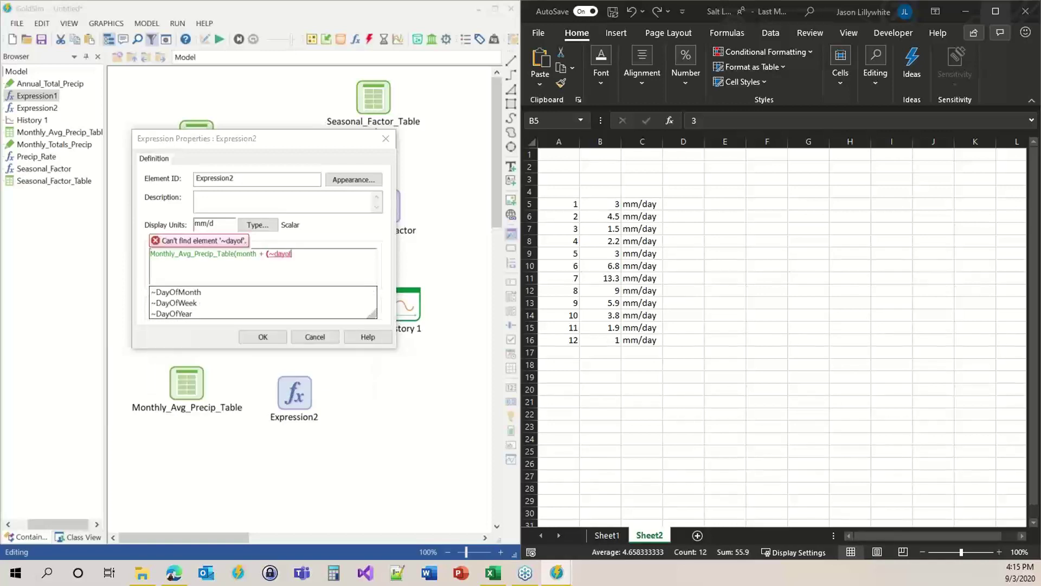
key("Return")
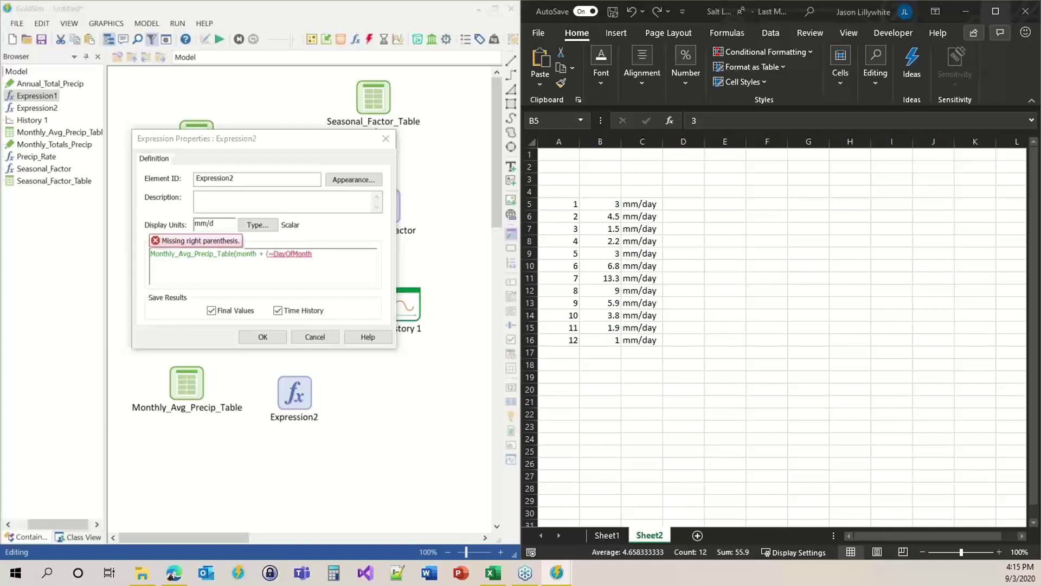
Complete the equation with "- 1) / Daysinmonth)", accept it, and align Expression2 level with Monthly_Avg_Precip_Table.
type("- 1")
type(") / ")
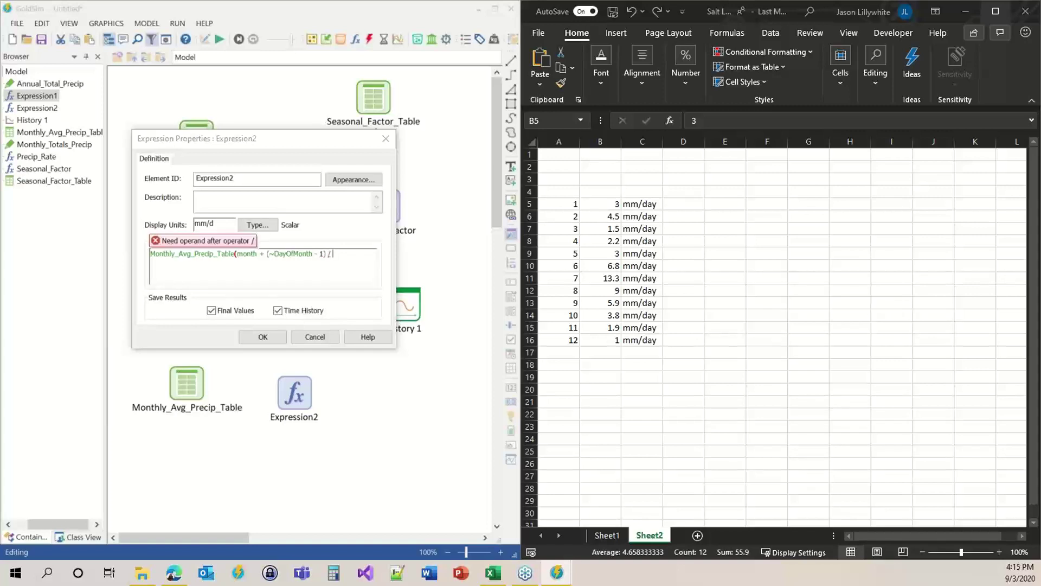
type("Days")
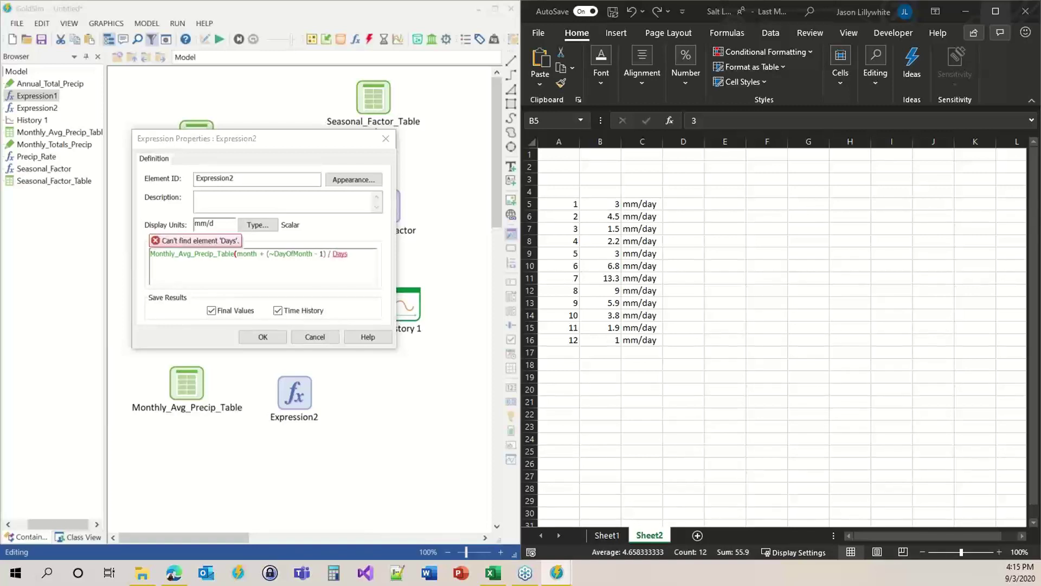
type("Inmonth")
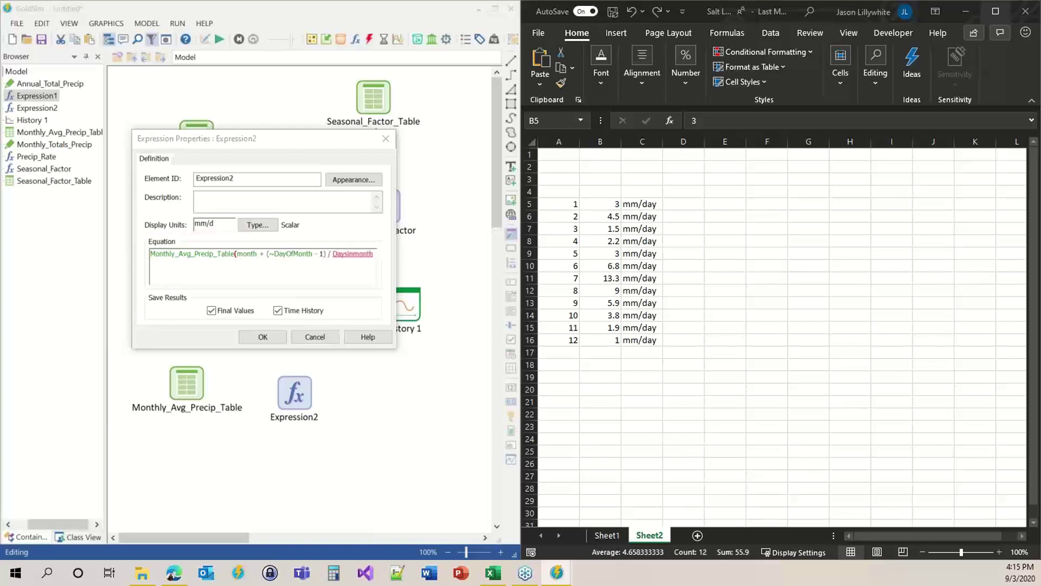
type(")")
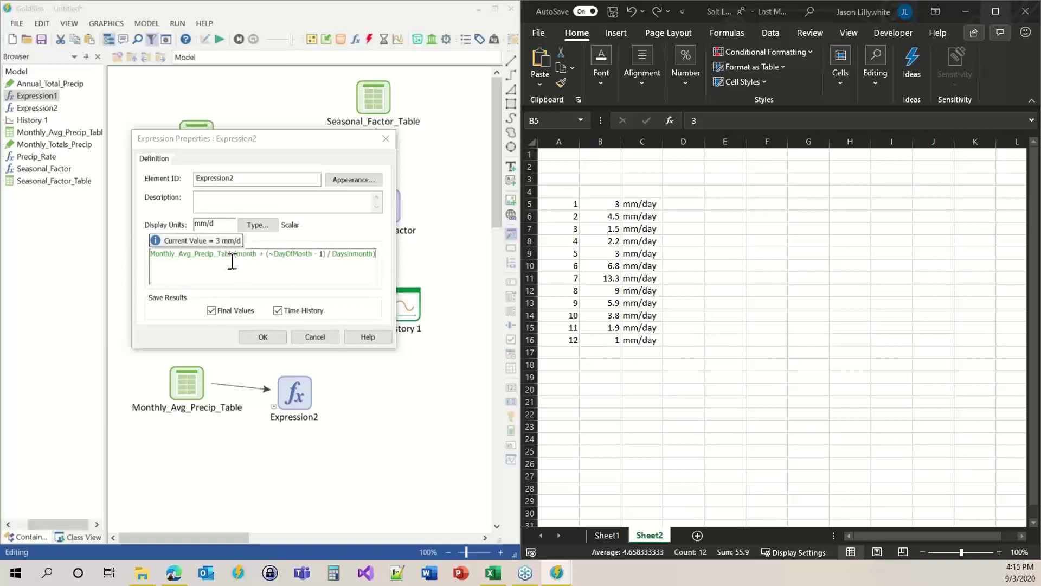
left_click(262, 336)
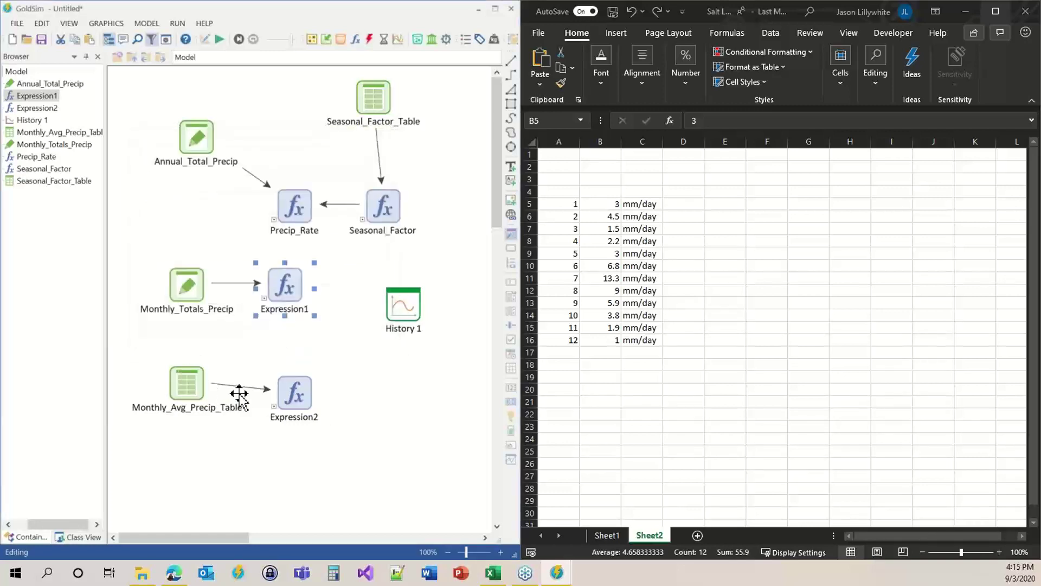
left_click(286, 386)
left_click_drag(285, 386, 286, 376)
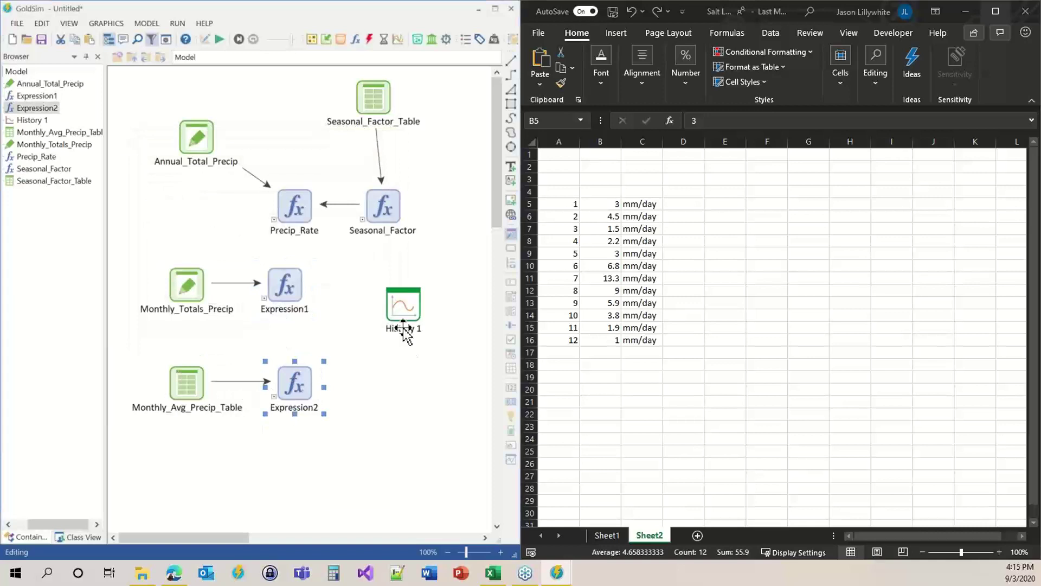
Add Expression2 as a result of the History 1 chart and label it "Linear Interp".
double_click(404, 307)
left_click(87, 390)
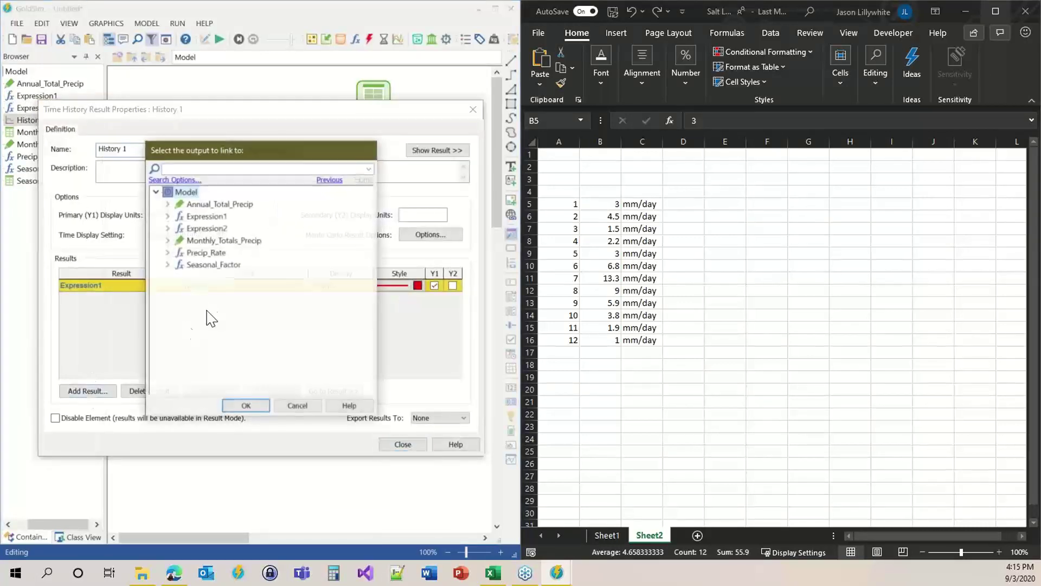
double_click(207, 228)
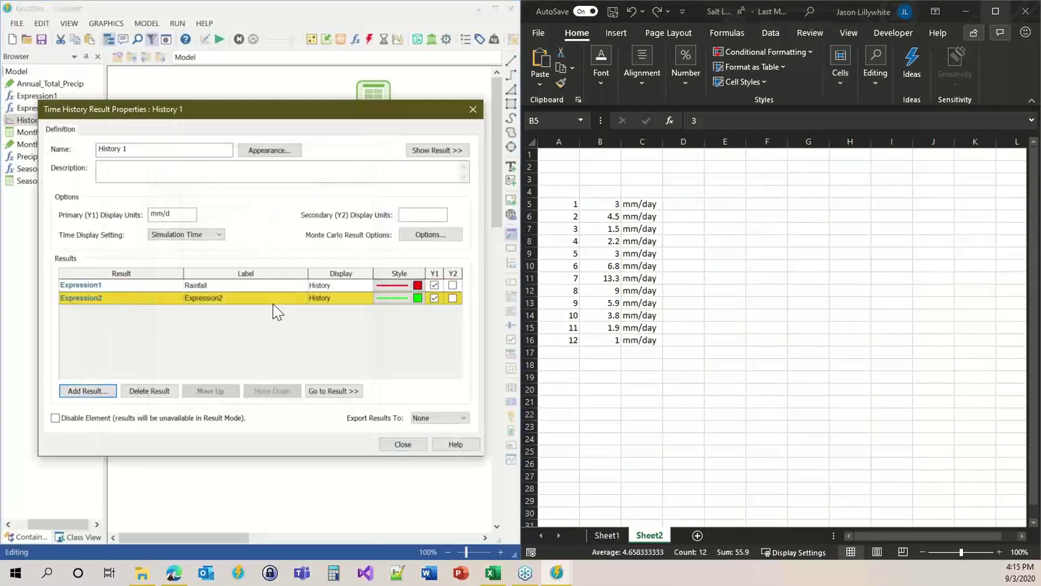
left_click(212, 298)
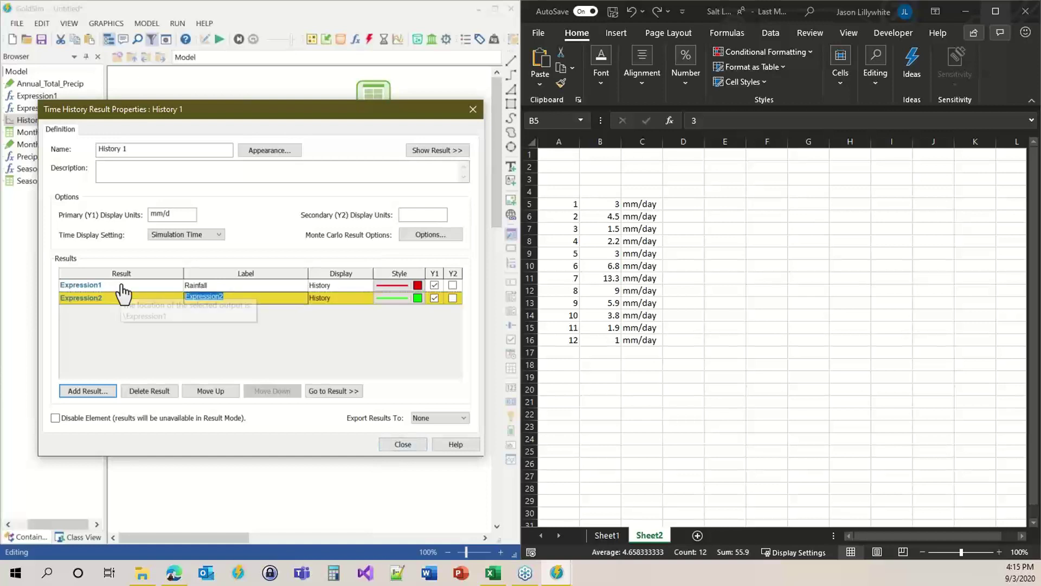
type("Linear")
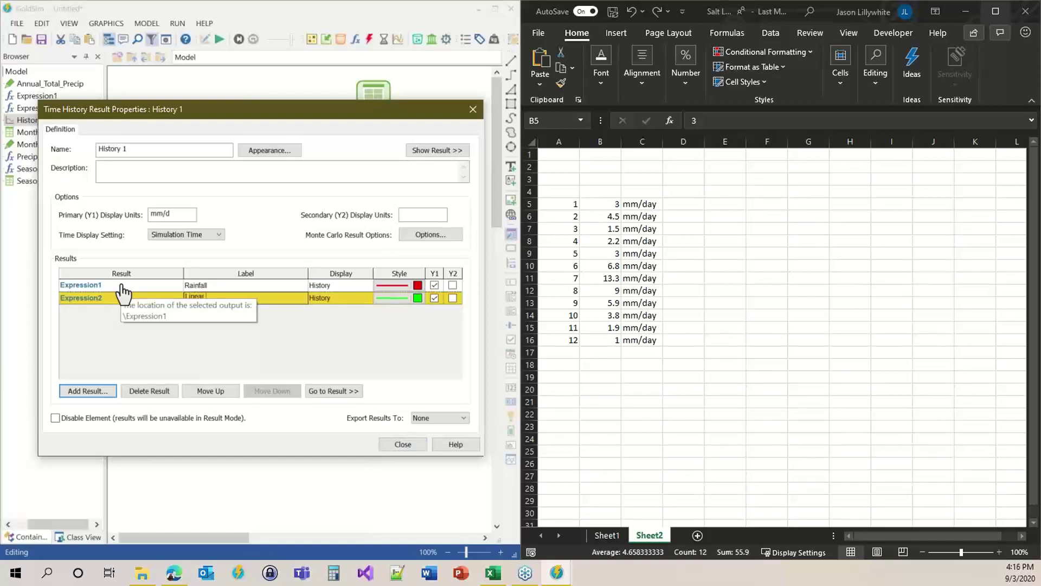
type(" Interp")
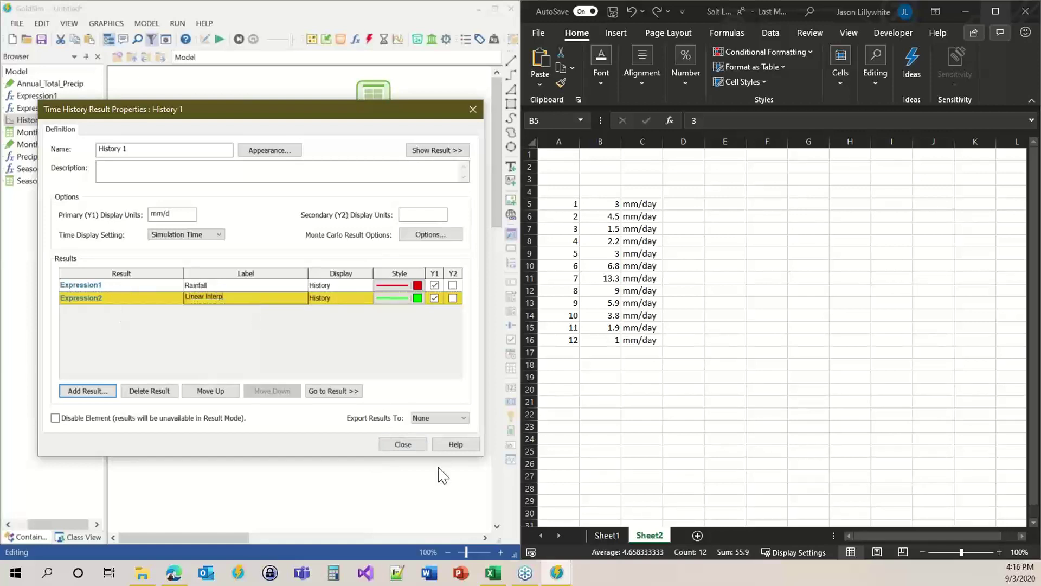
left_click(412, 445)
Run the simulation and compare the Rainfall and Linear Interp curves in the History 1 chart.
key("F5")
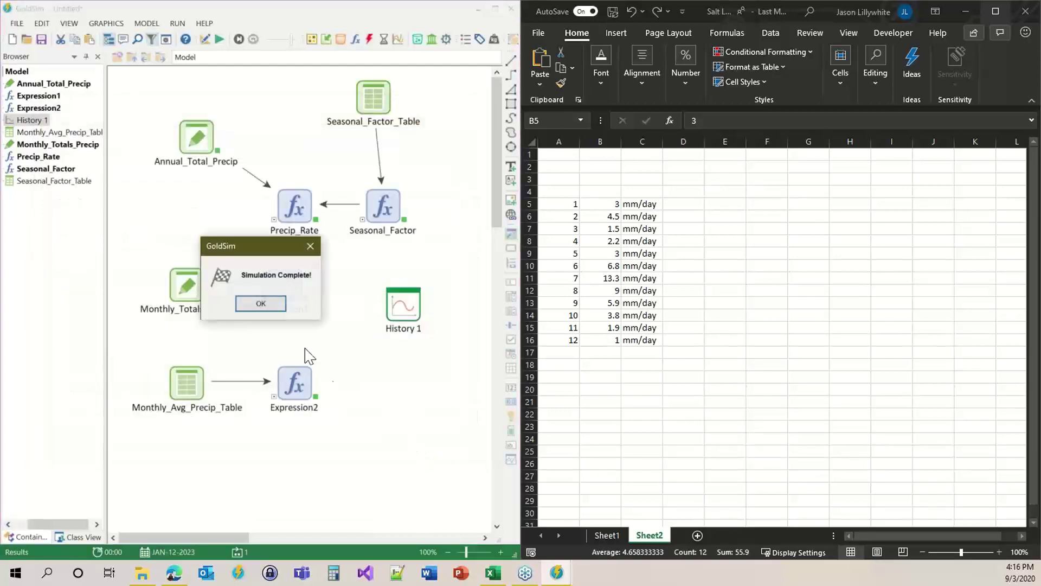
left_click(261, 304)
left_click(401, 304)
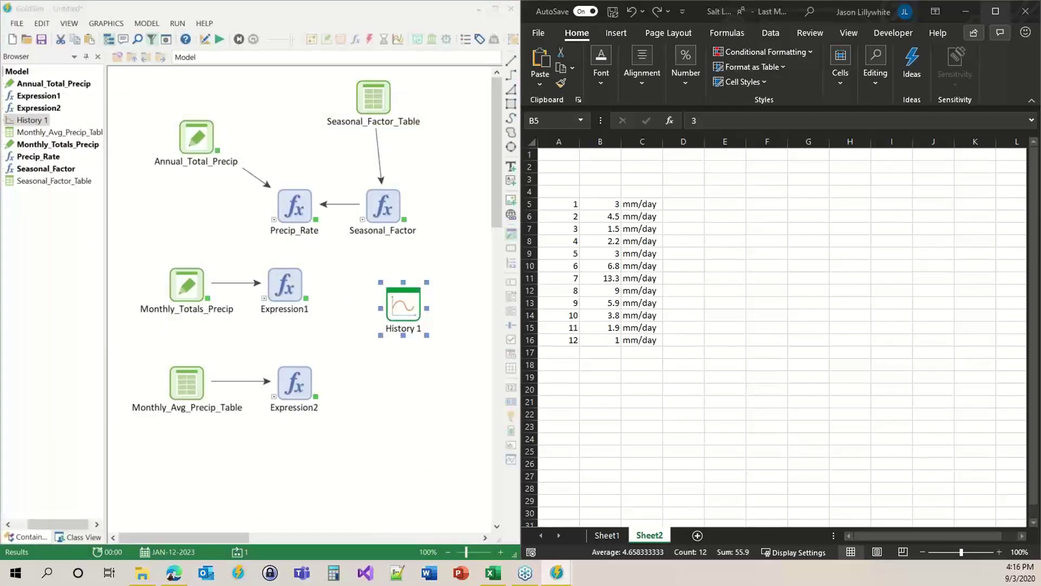
double_click(401, 305)
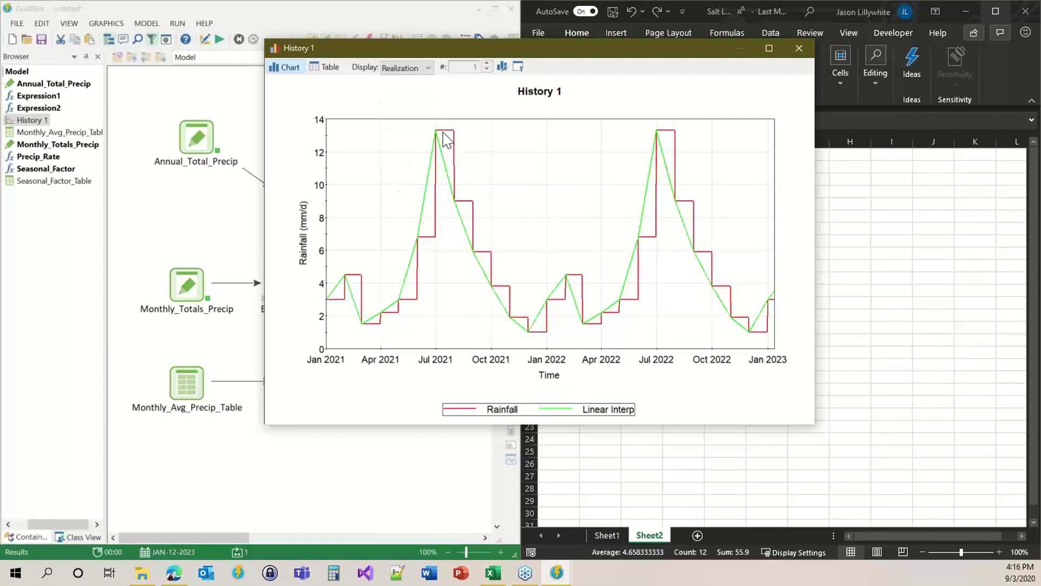
mouse_move(444, 137)
mouse_move(432, 165)
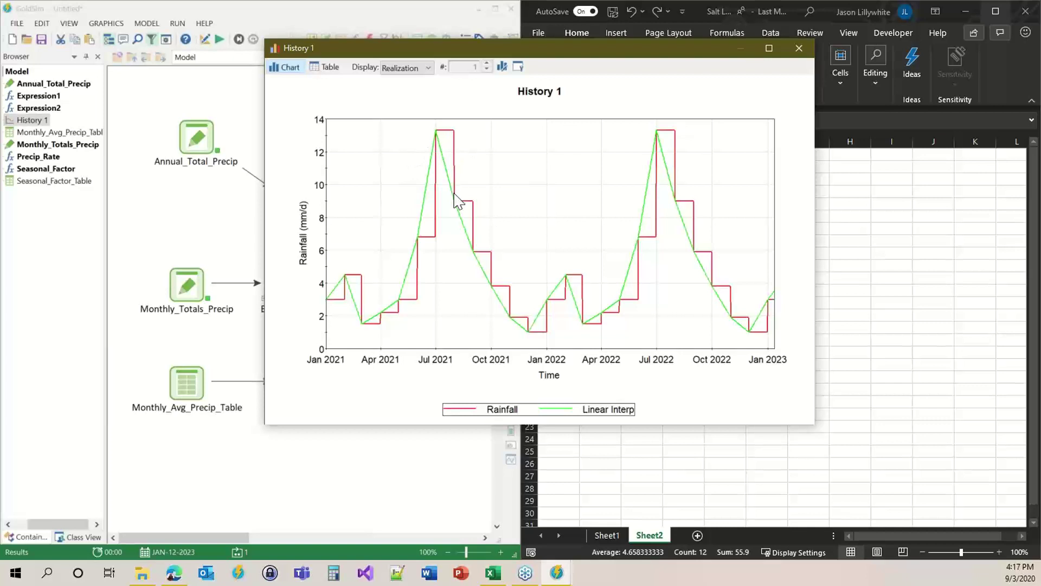
left_click(799, 54)
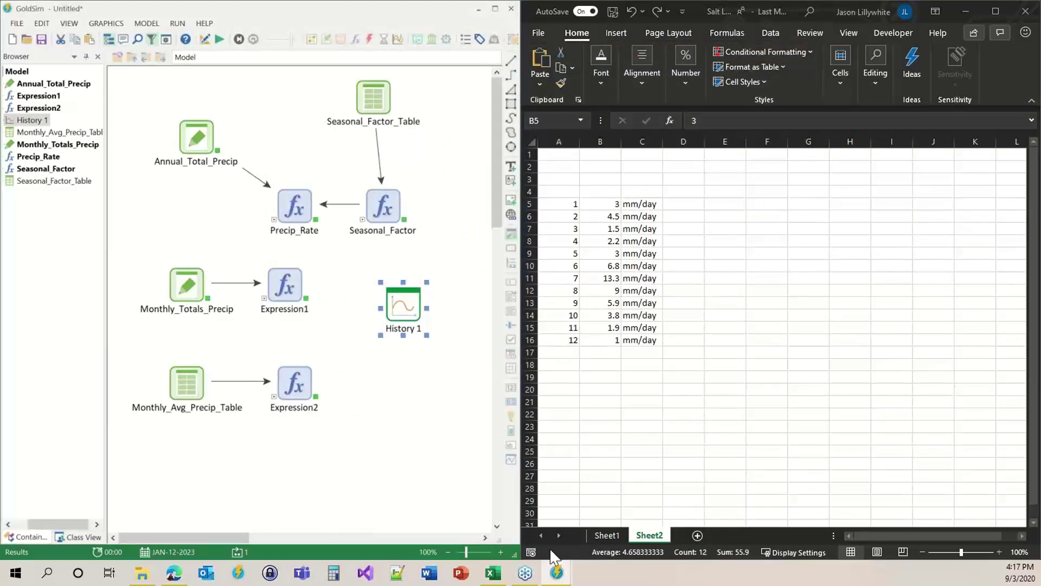
Launch another GoldSim window and open the recent model Monthly Spline Interpolation v01.
left_click(557, 574)
right_click(557, 574)
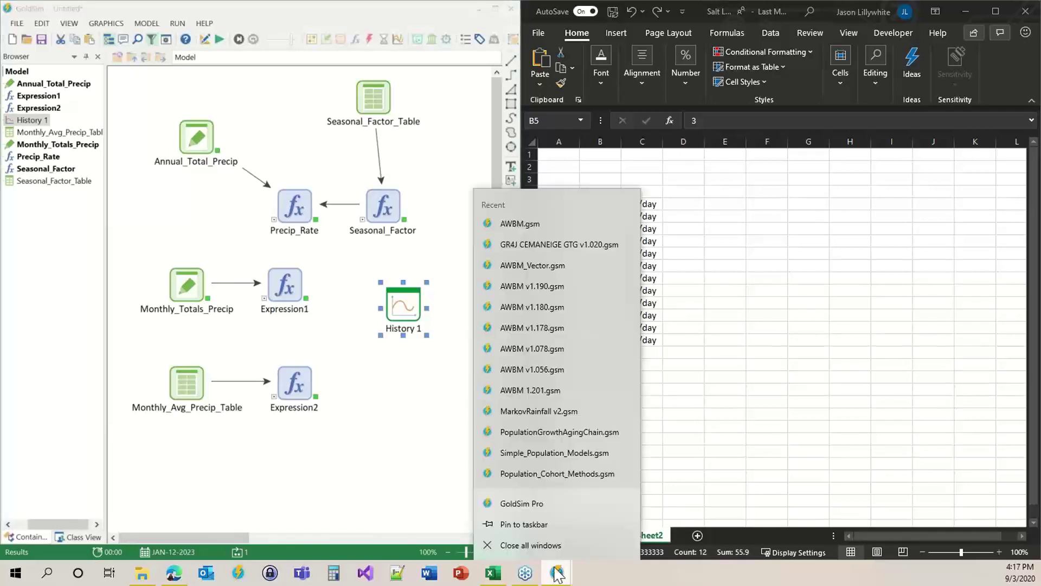
left_click(540, 505)
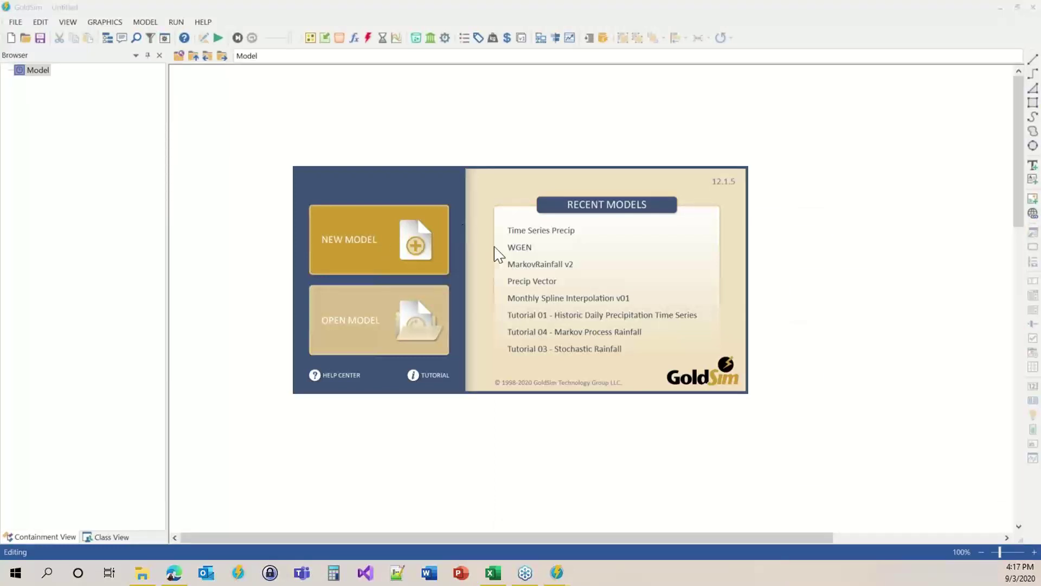
left_click(531, 299)
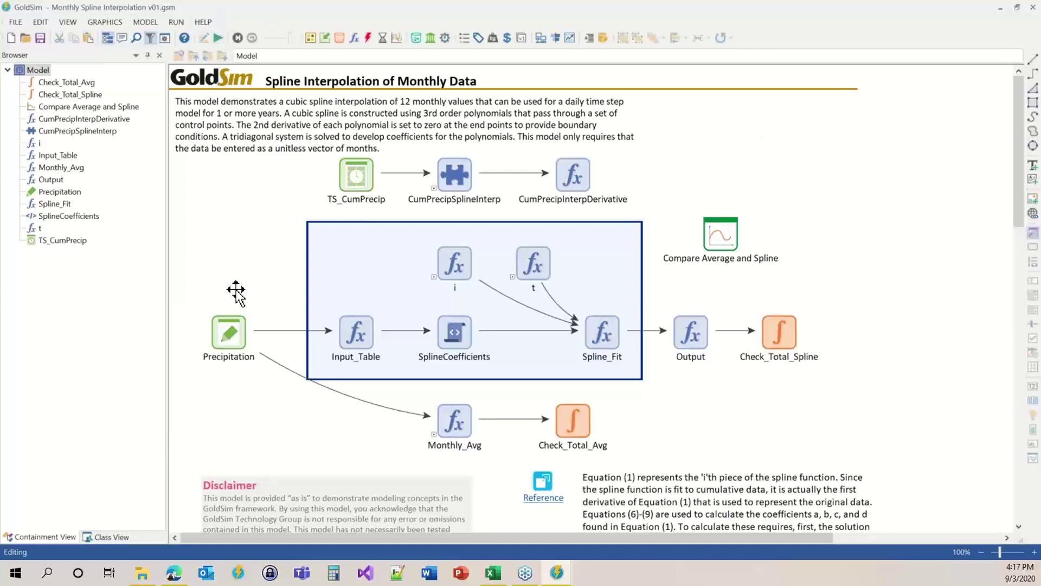
Inspect the monthly values stored in the Precipitation data element's vector and close it.
left_click(226, 332)
double_click(227, 332)
left_click_drag(465, 149, 404, 107)
left_click(540, 234)
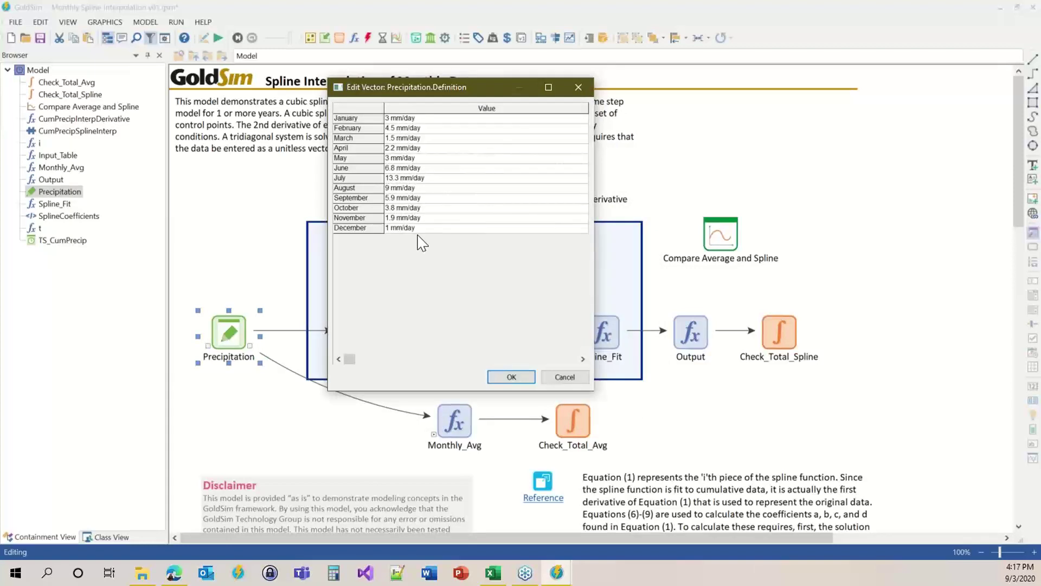
left_click(579, 87)
left_click(457, 360)
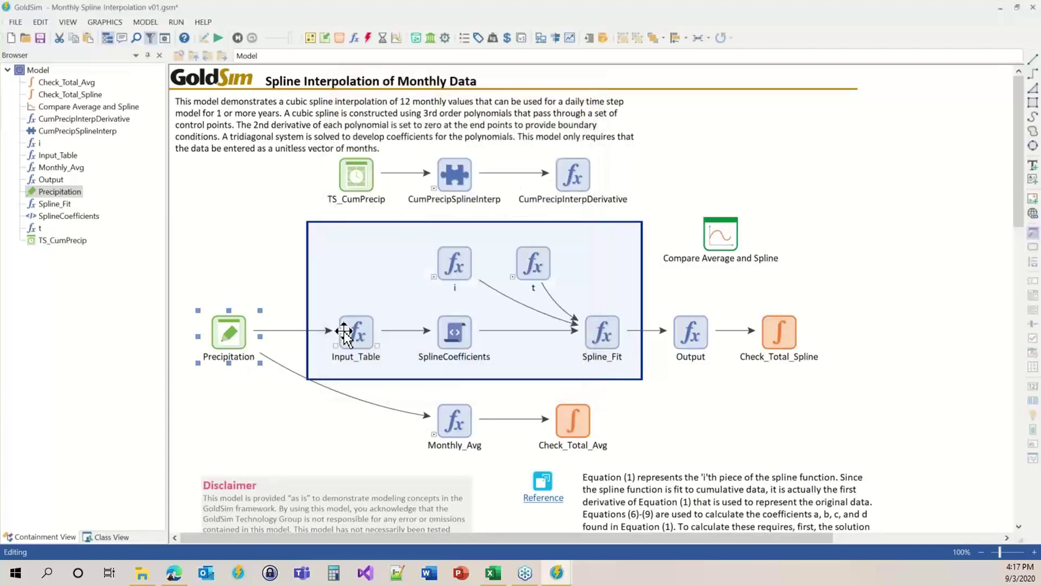
Run the spline model and compare the original data with the spline fit in the Compare Average and Spline chart.
left_click(218, 37)
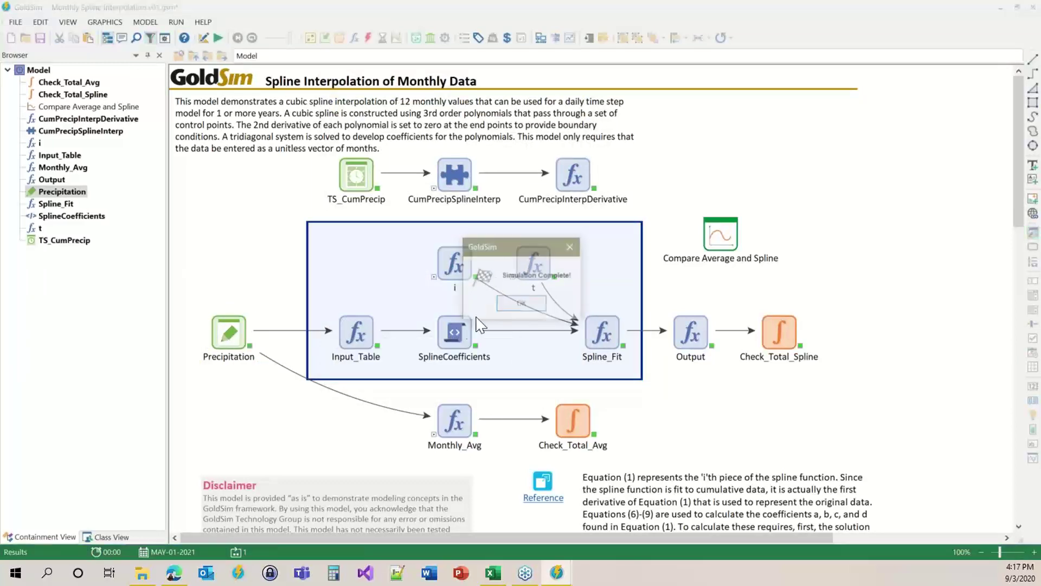
left_click(514, 304)
double_click(710, 219)
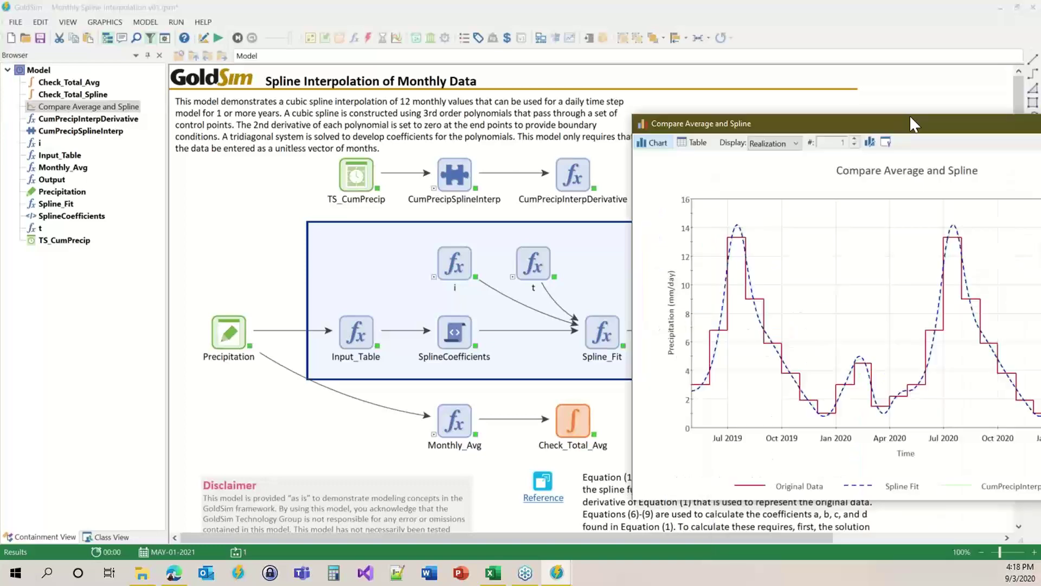
left_click_drag(1011, 122, 568, 47)
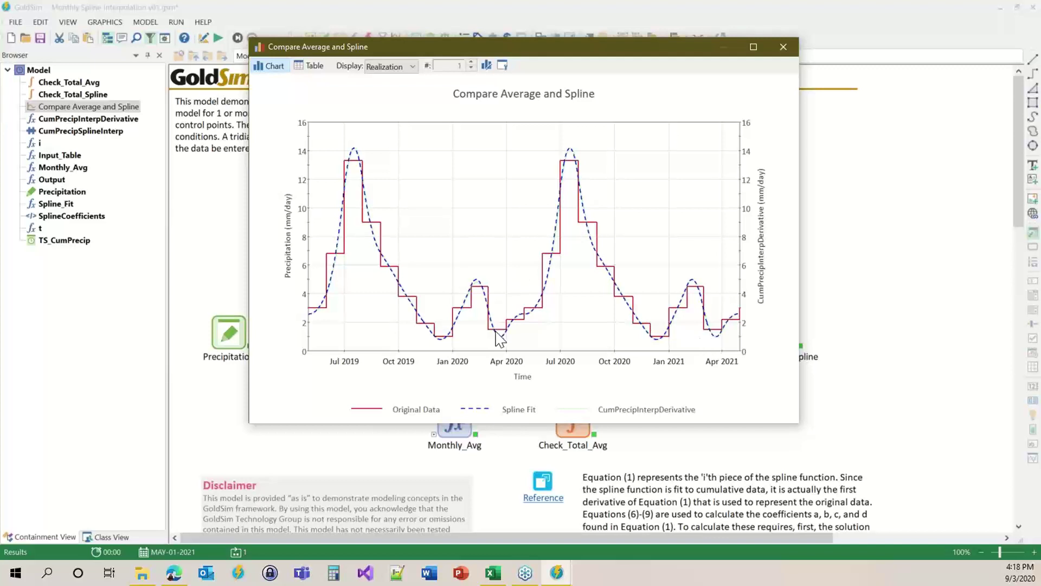
left_click(784, 46)
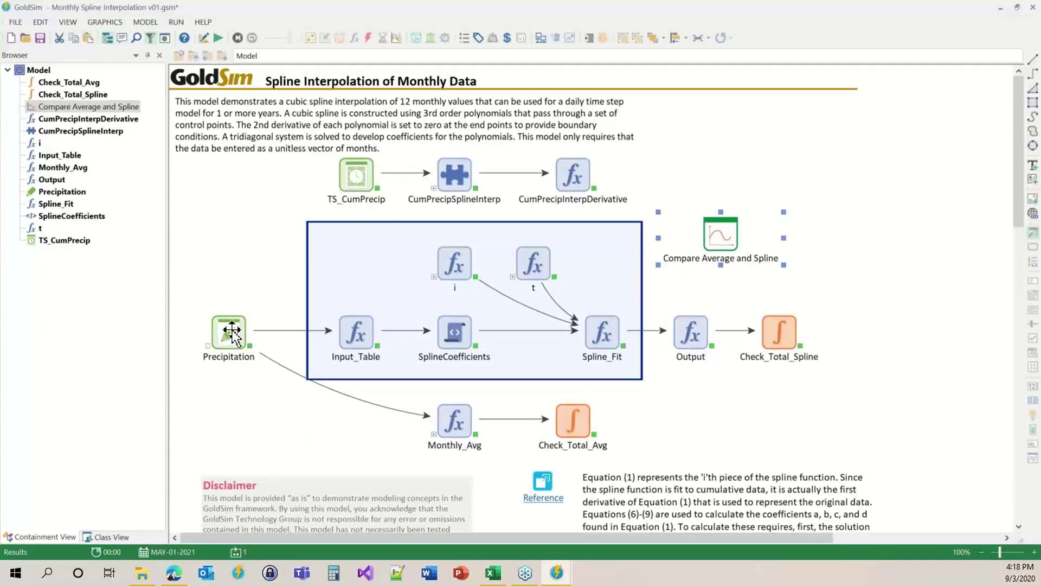
Switch back to the untitled precipitation model with the Excel workbook beside it, and return the model to edit mode.
mouse_move(233, 326)
mouse_move(557, 572)
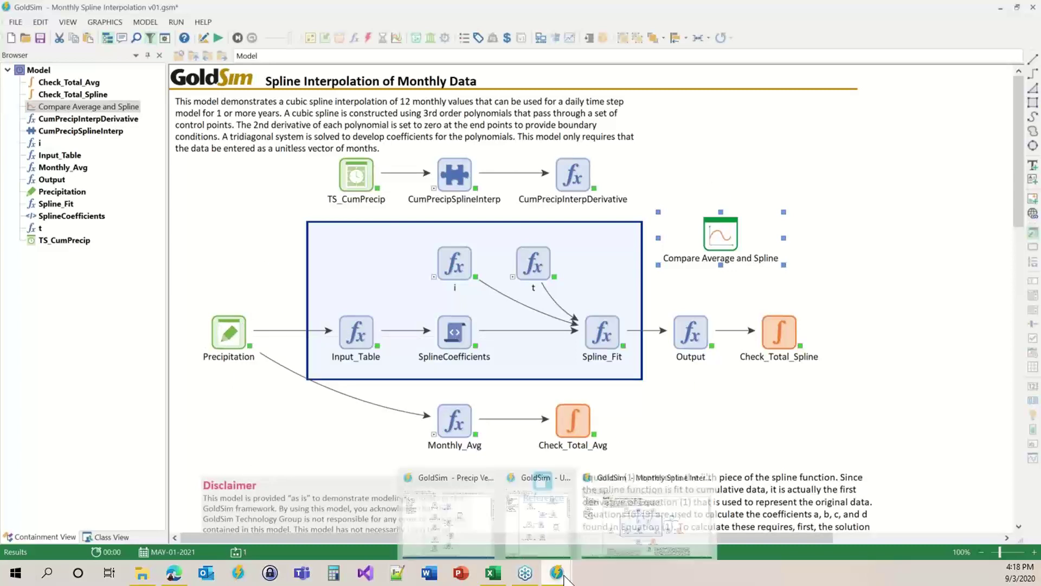
left_click(545, 537)
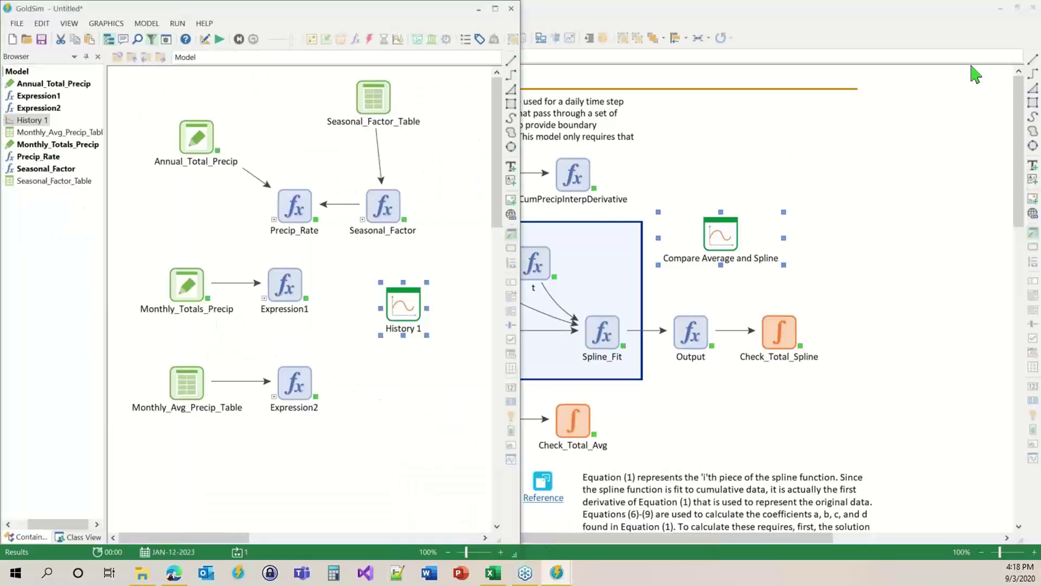
left_click(493, 573)
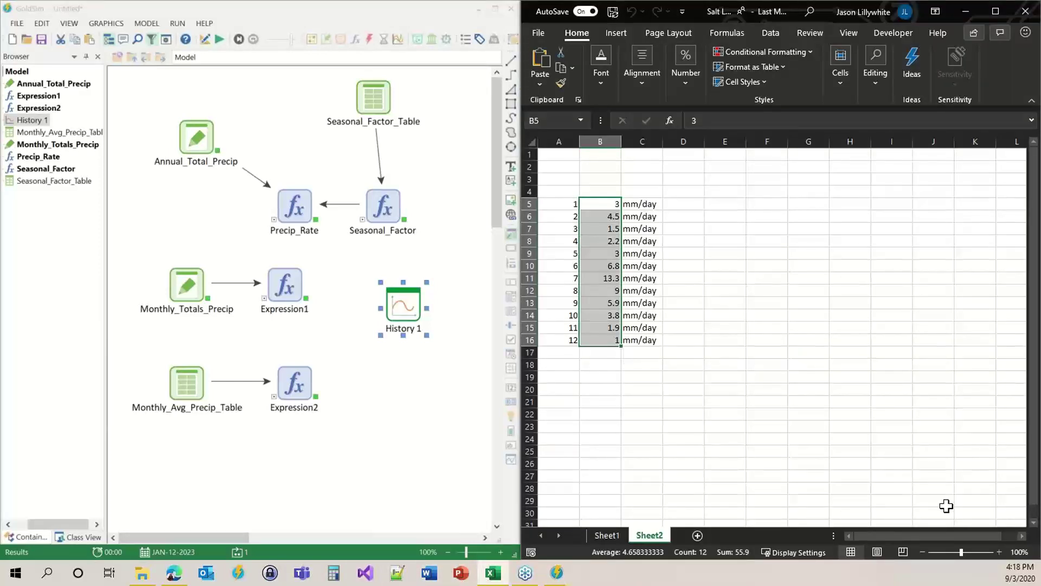
left_click(256, 129)
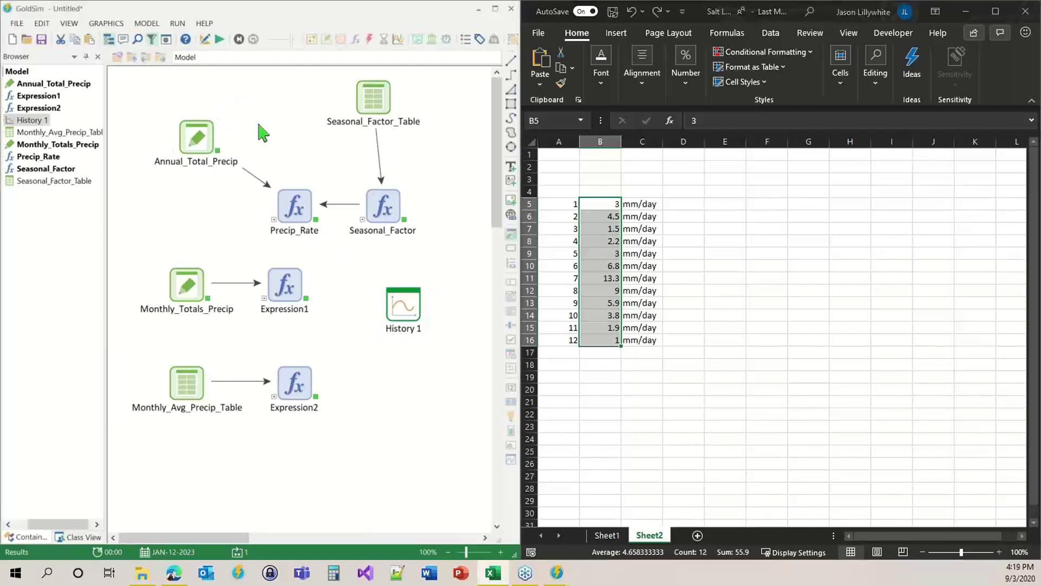
key("F4")
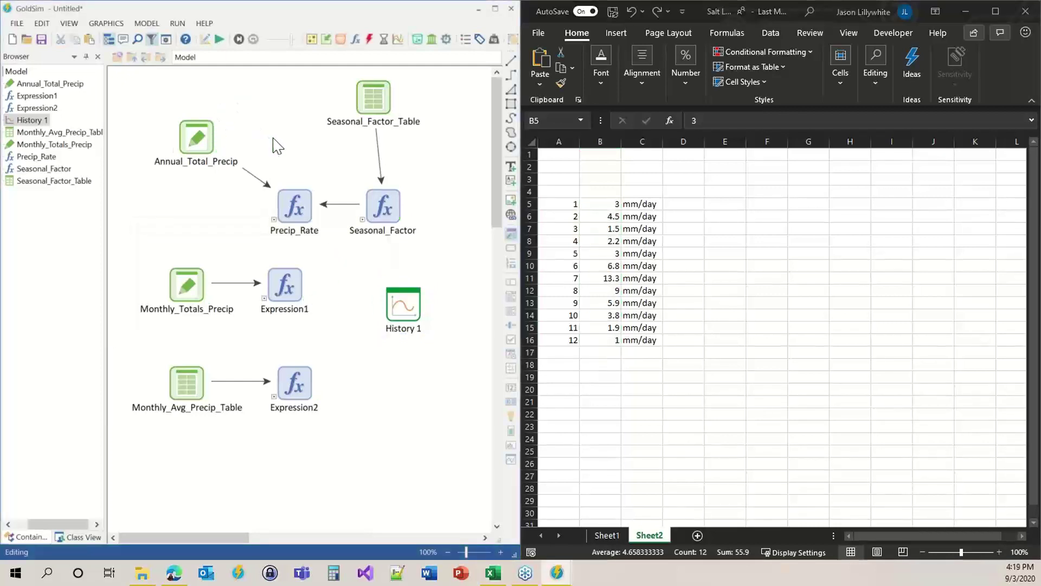
Start a new blank model without saving the changes to the untitled one.
left_click(27, 39)
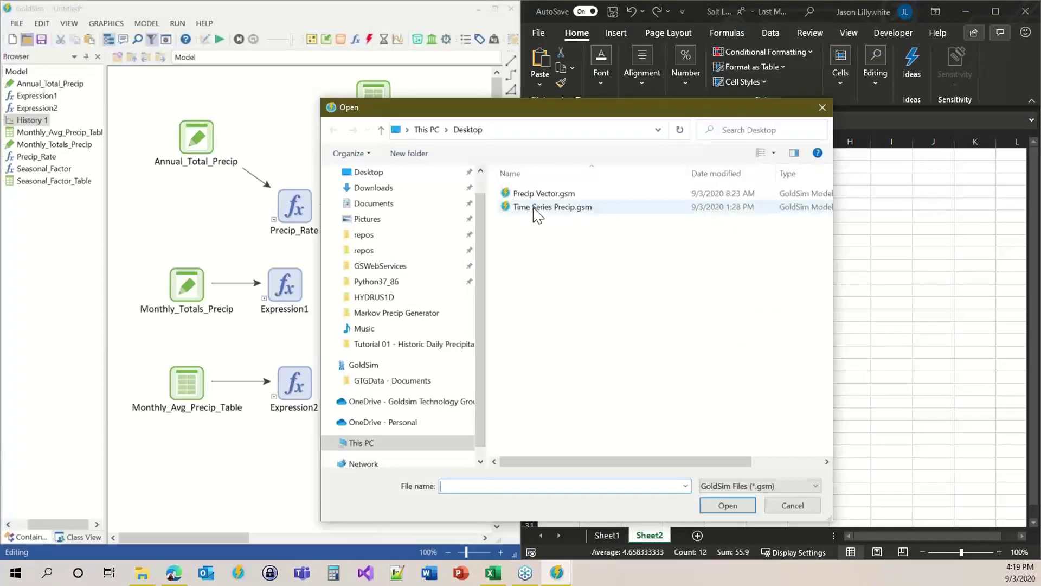
left_click(798, 508)
left_click(11, 39)
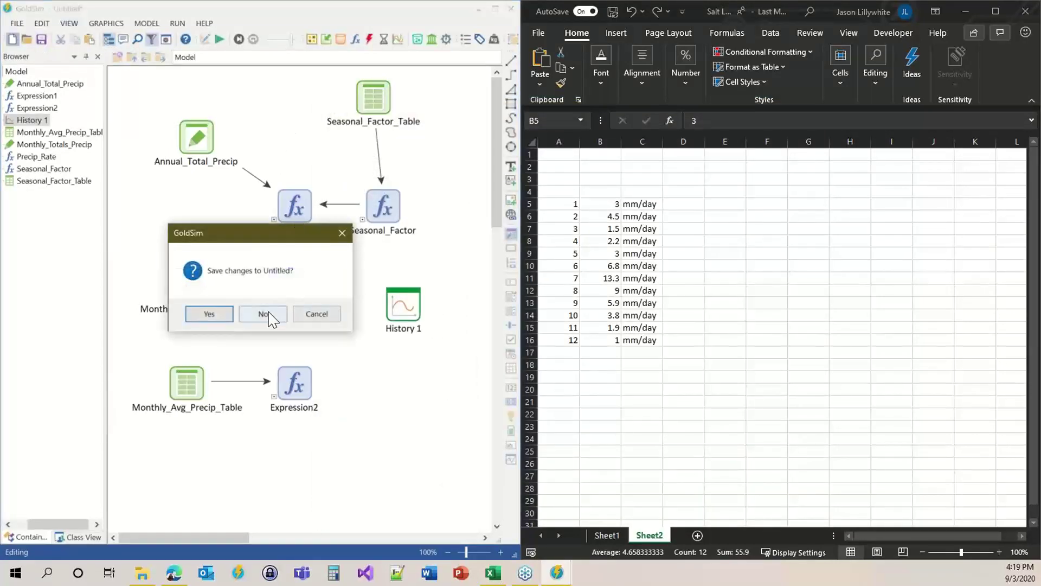
left_click(260, 316)
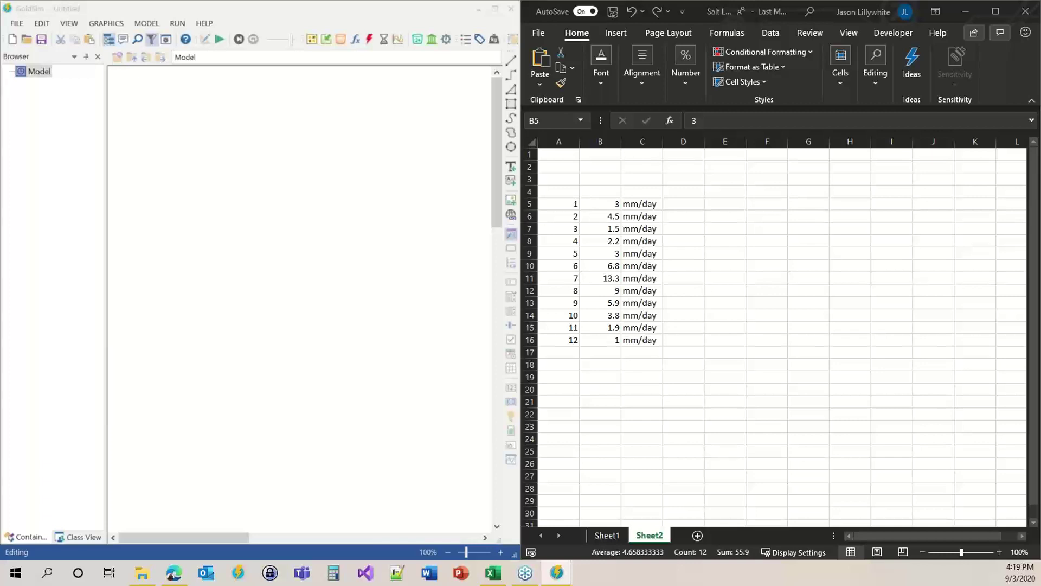
Show the daily weather records on Sheet1 of the workbook and add a Time Series element to the blank model.
left_click(606, 536)
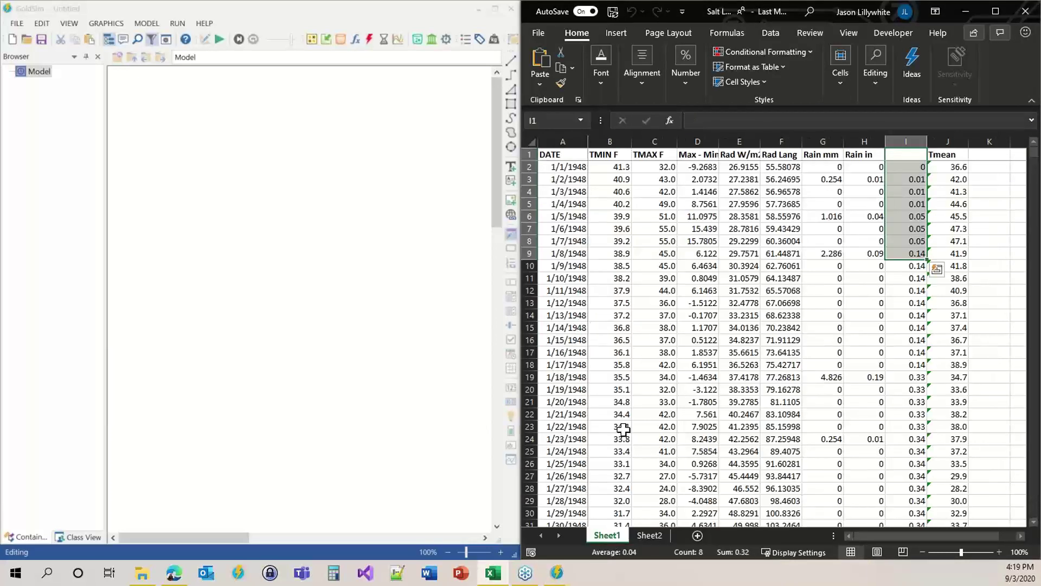
left_click(264, 200)
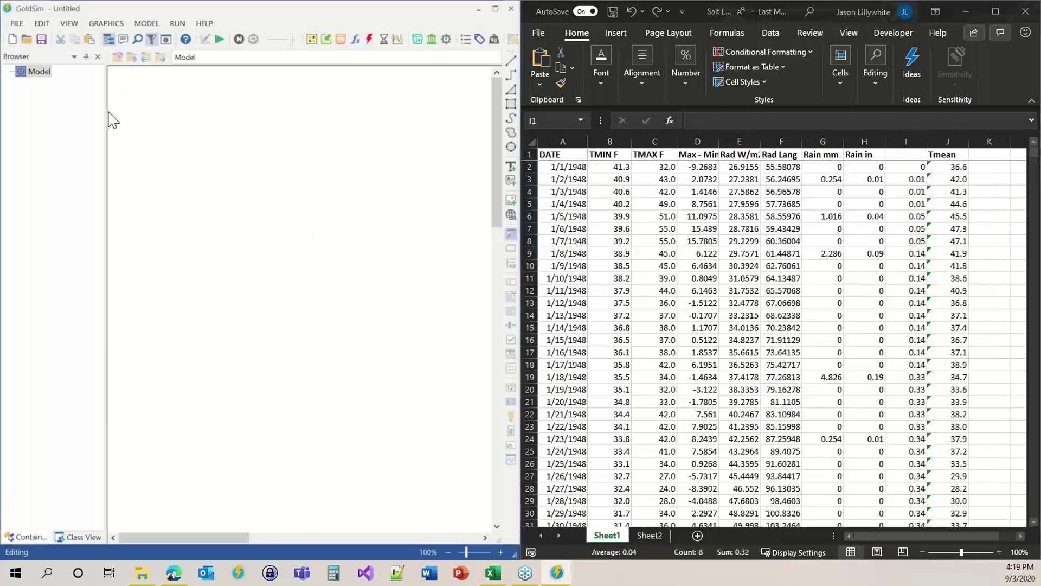
left_click(325, 39)
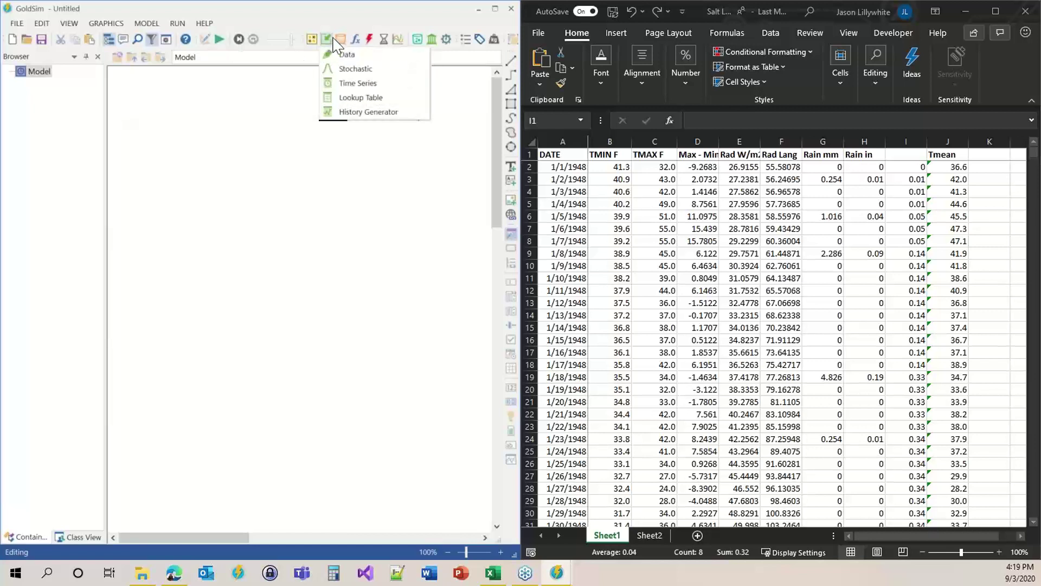
left_click(365, 84)
left_click(179, 142)
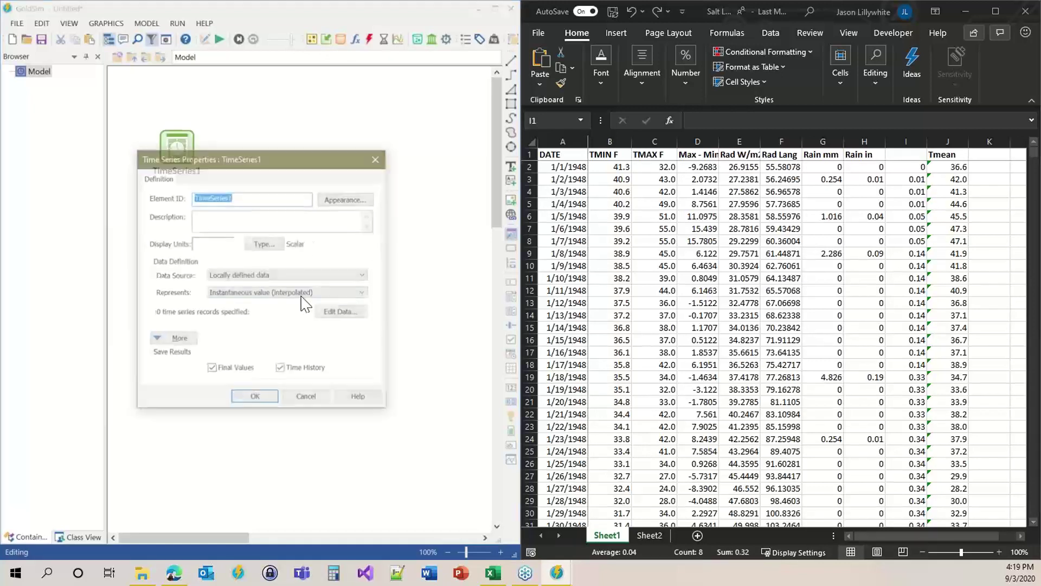
Name the new time series element Precip_TS and set its display units to mm/d.
type("P")
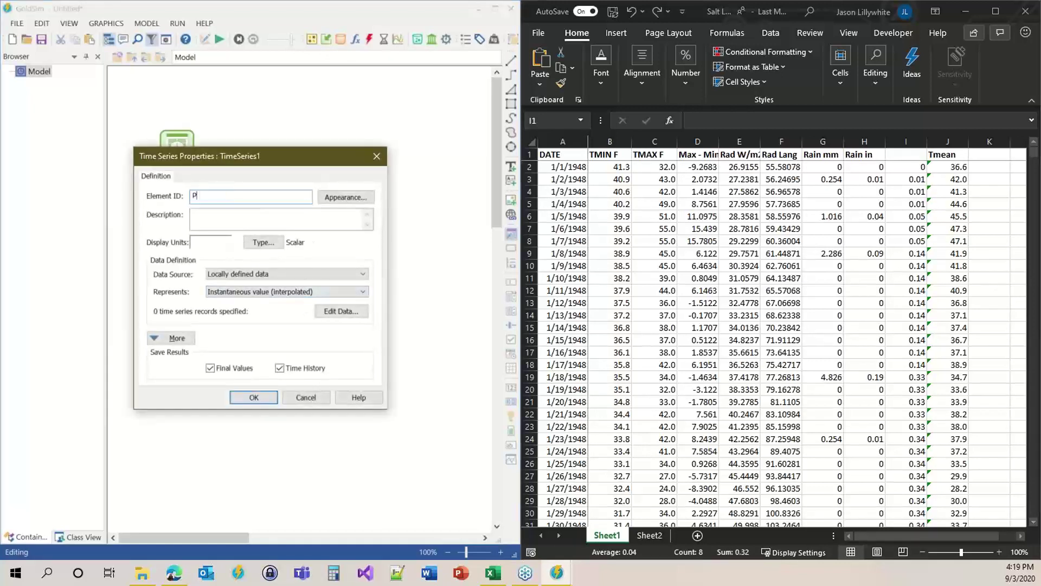
type("recip_TS")
key("Tab")
key("Tab")
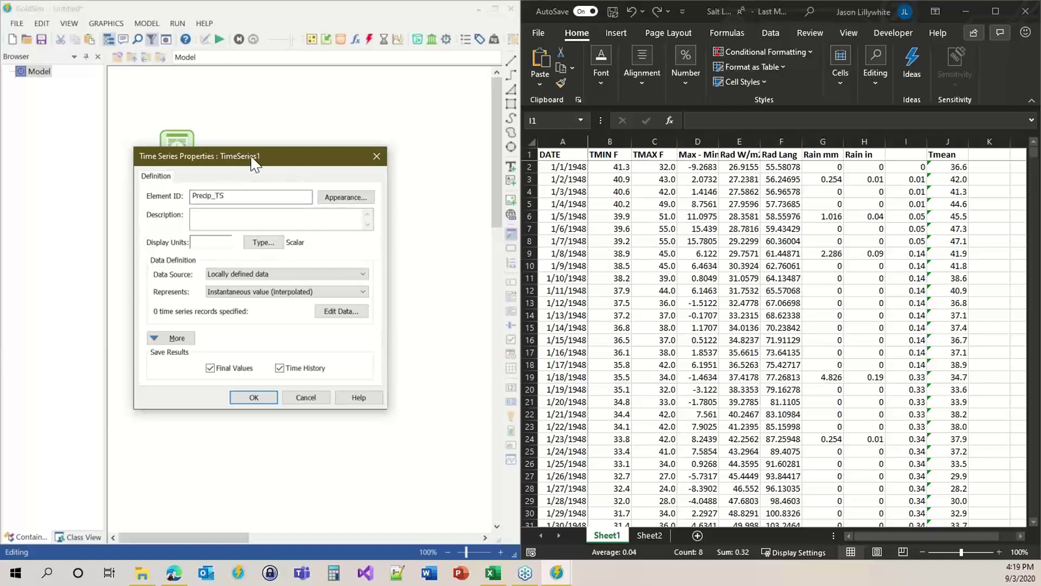
left_click_drag(229, 156, 330, 112)
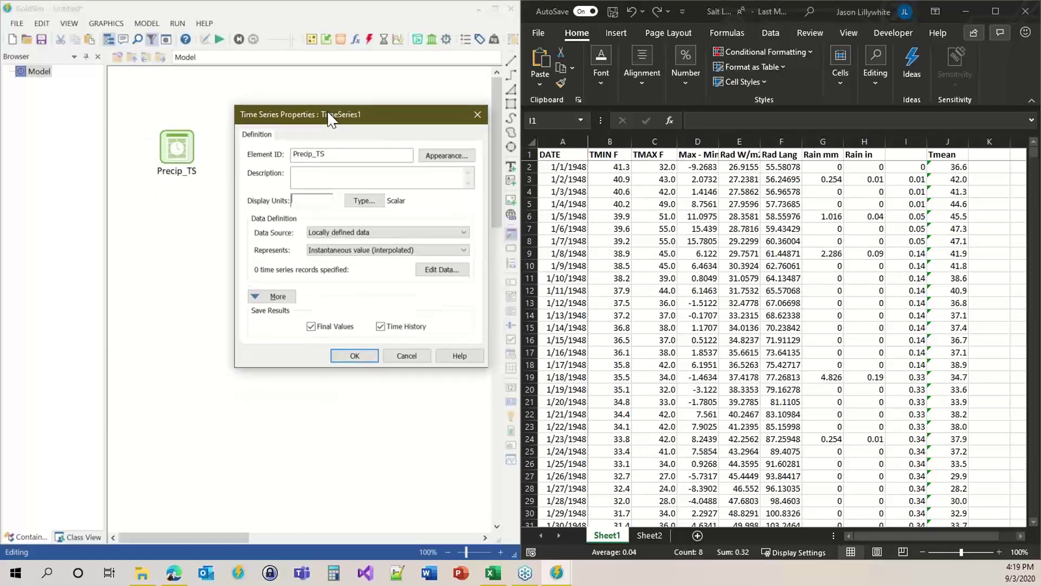
left_click(310, 168)
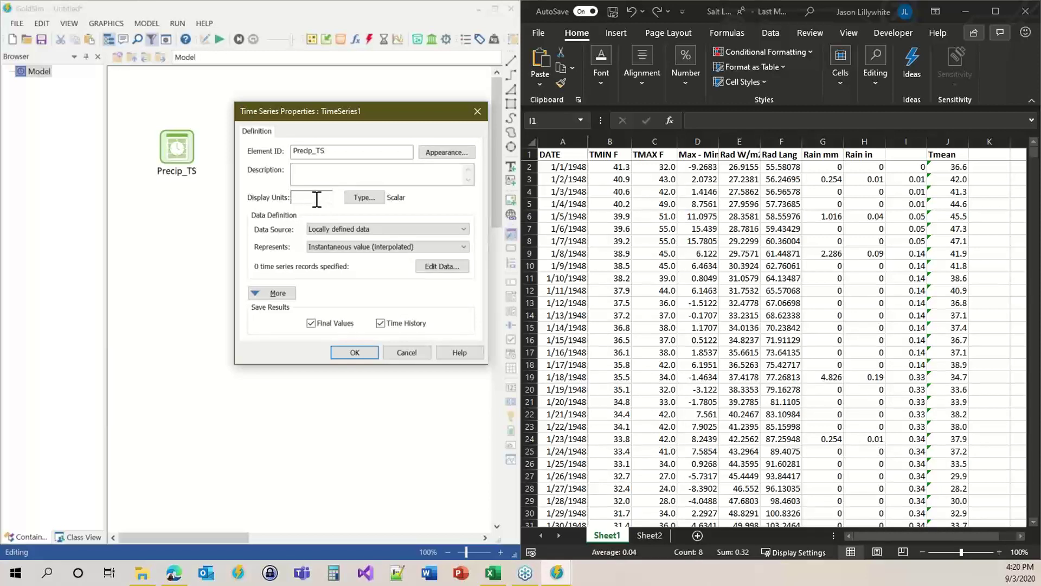
type("mm/d")
left_click(354, 352)
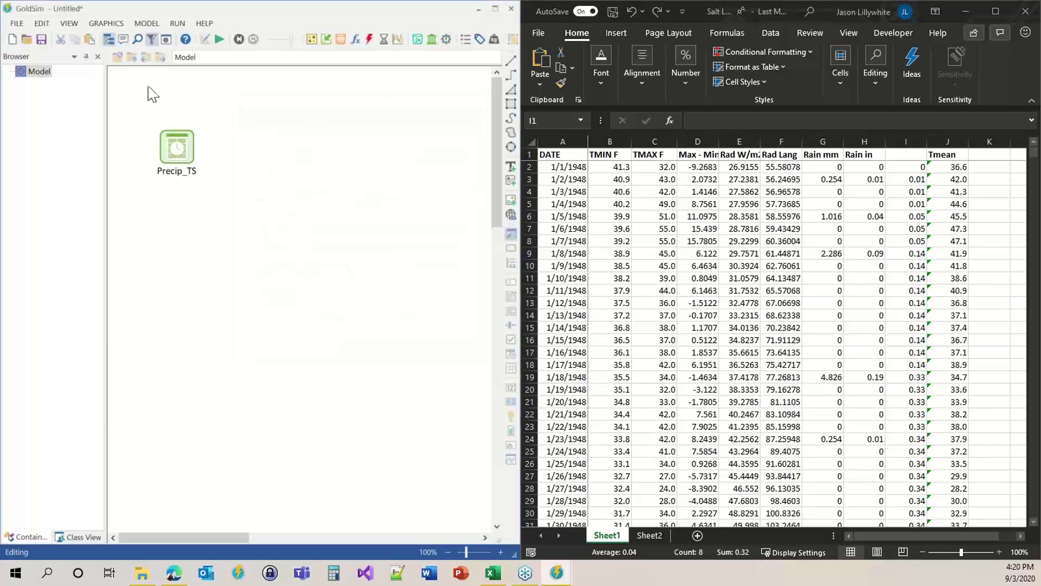
Change the time basis in the simulation settings to Calendar Time.
left_click(166, 39)
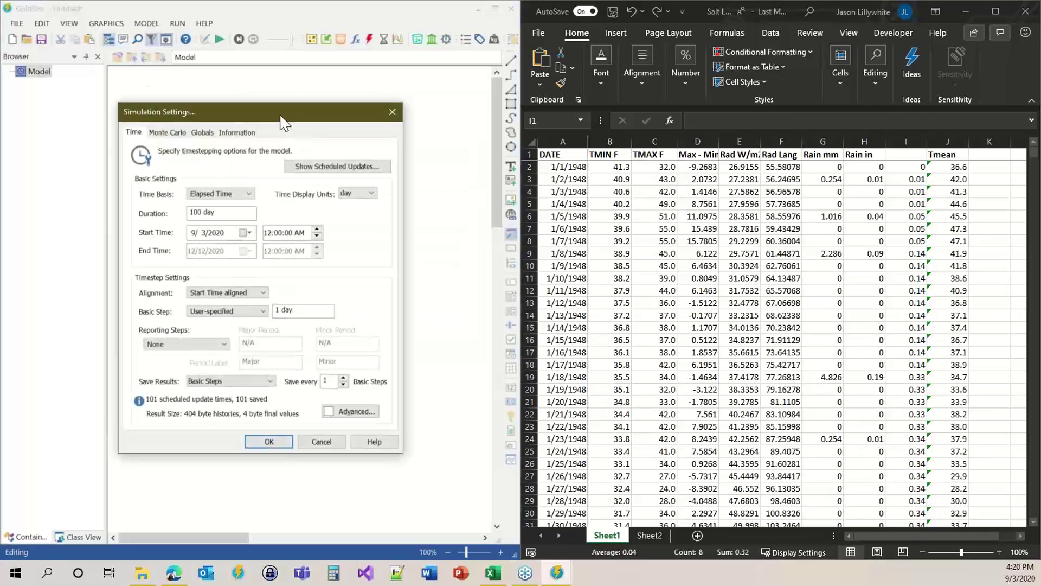
left_click_drag(281, 121, 411, 102)
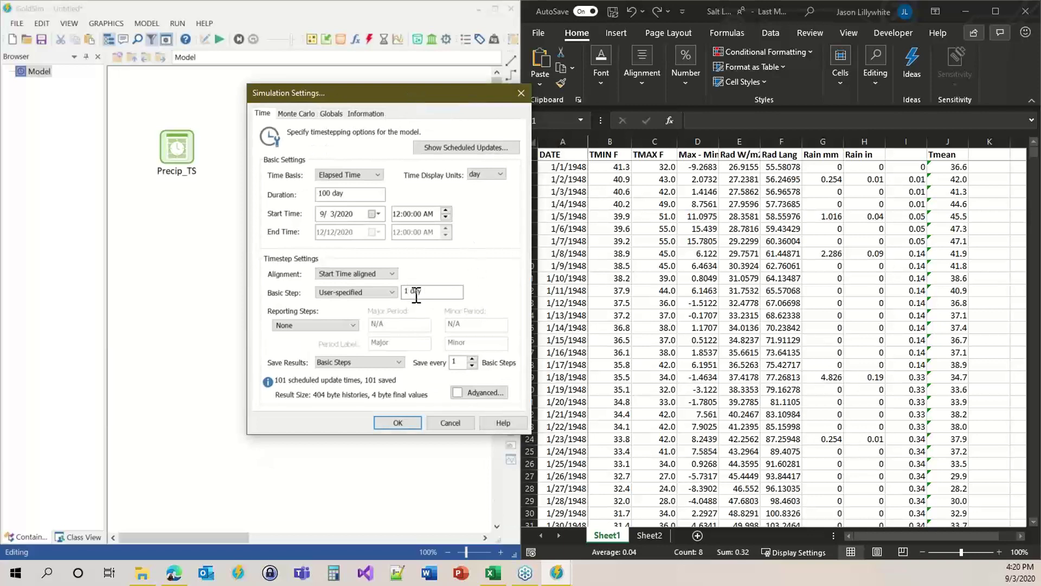
left_click(343, 175)
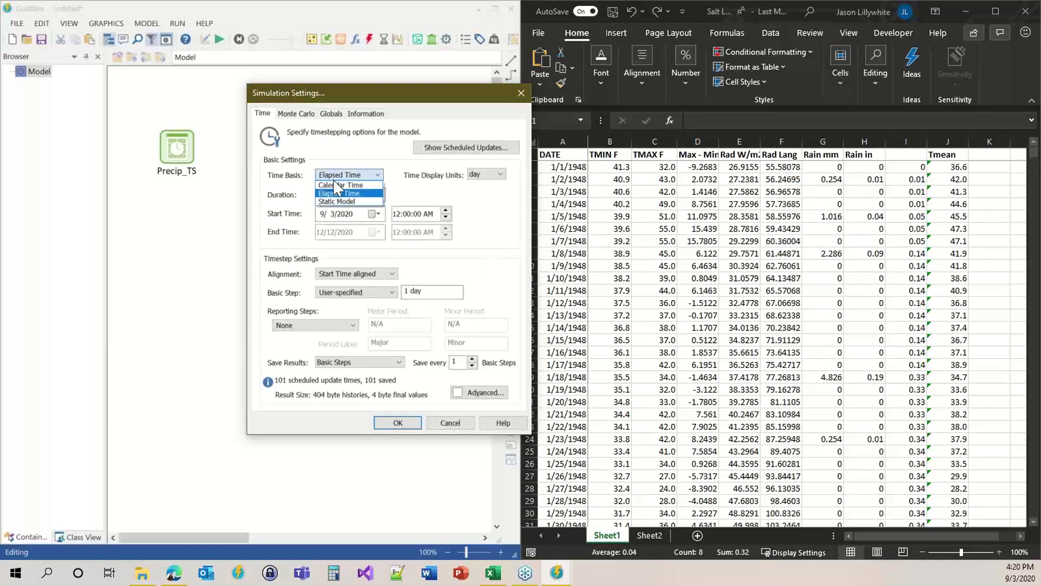
left_click(331, 190)
Set the simulation to start on 1/1/2021 and end on 1/1/2023, and accept the settings.
left_click(323, 214)
type("1/ ")
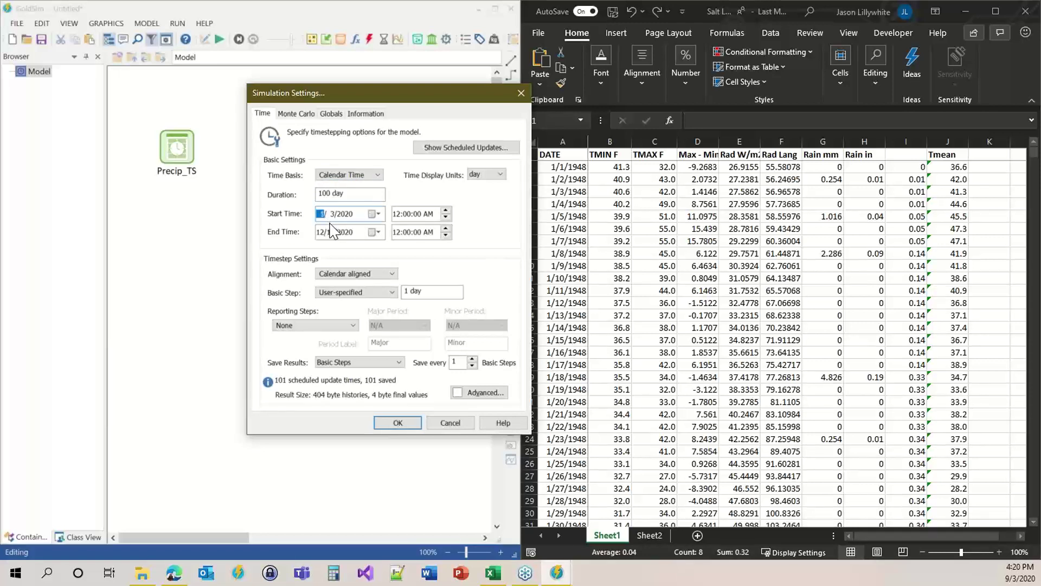
type("1")
left_click(321, 232)
type("1/1/")
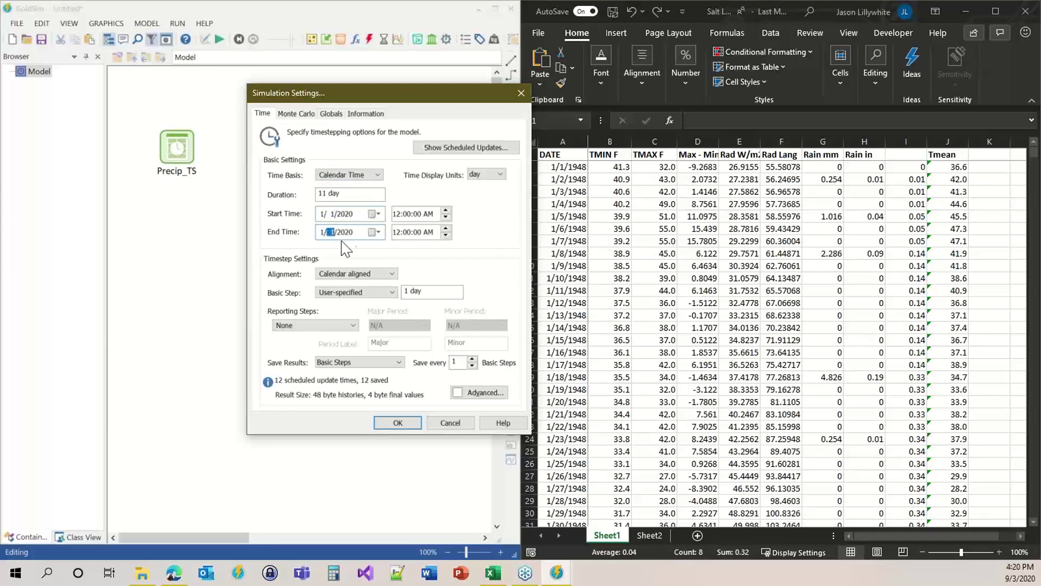
type("2011")
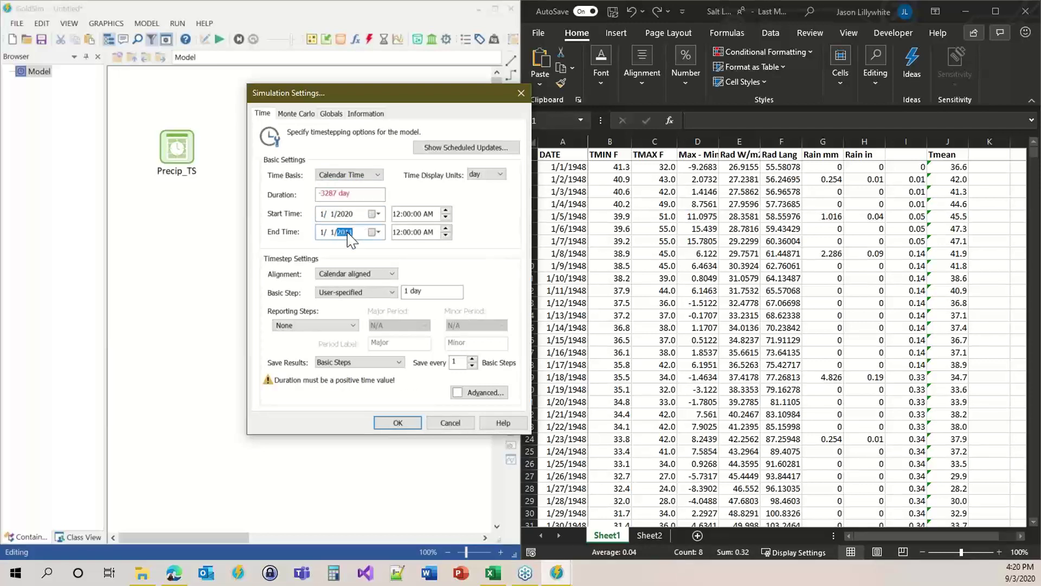
type("2023")
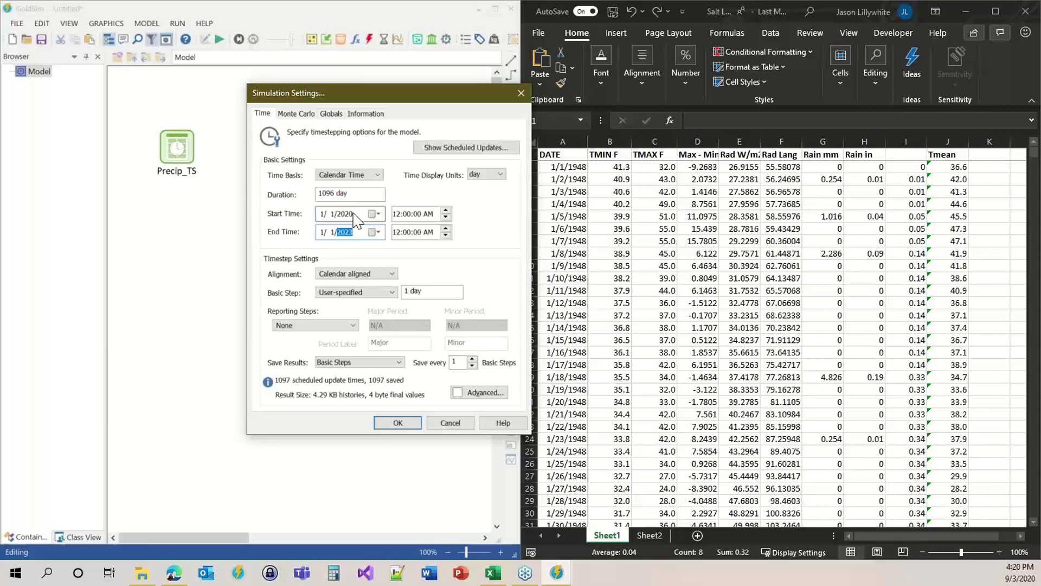
left_click(350, 214)
type("2021")
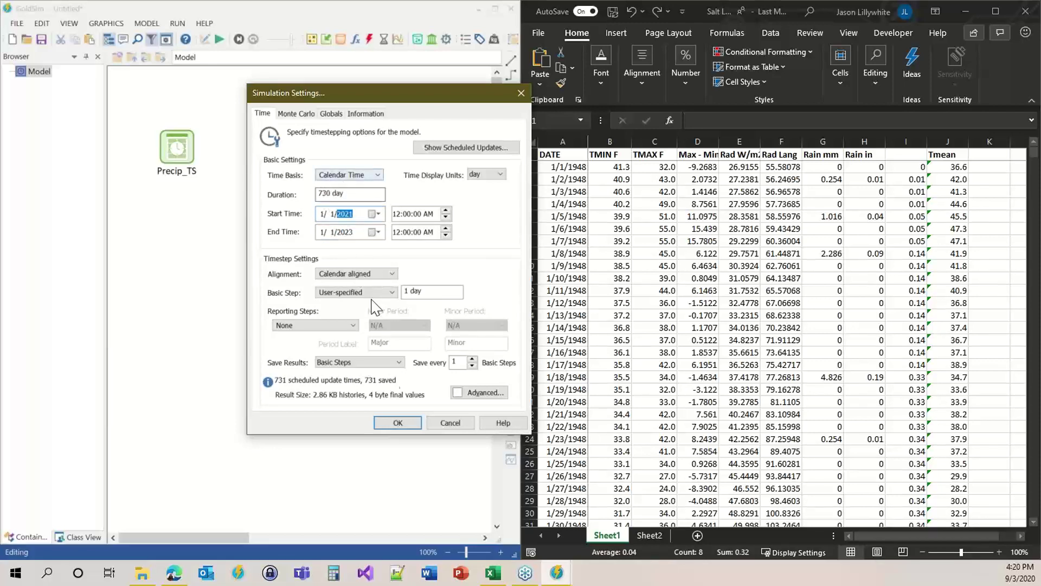
left_click(398, 422)
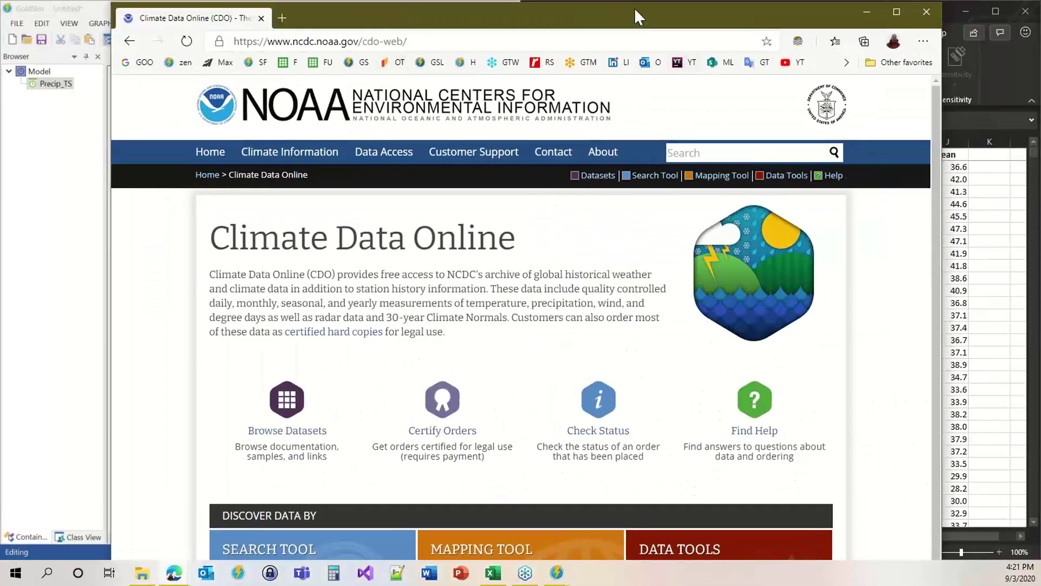
Examine NOAA's Climate Data Online site and its list of available datasets in the browser, and close the page.
double_click(635, 17)
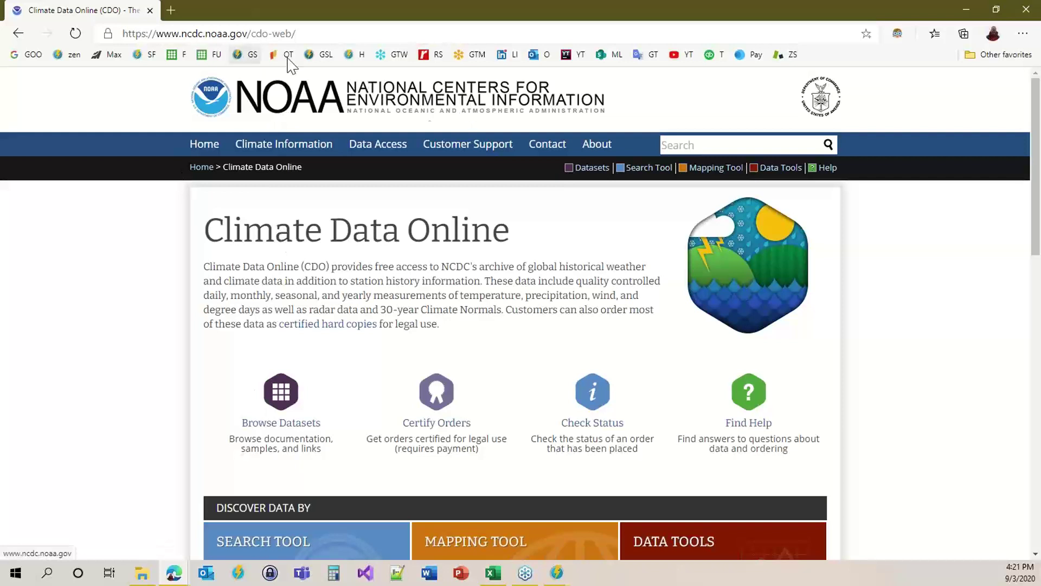
left_click_drag(296, 33, 97, 33)
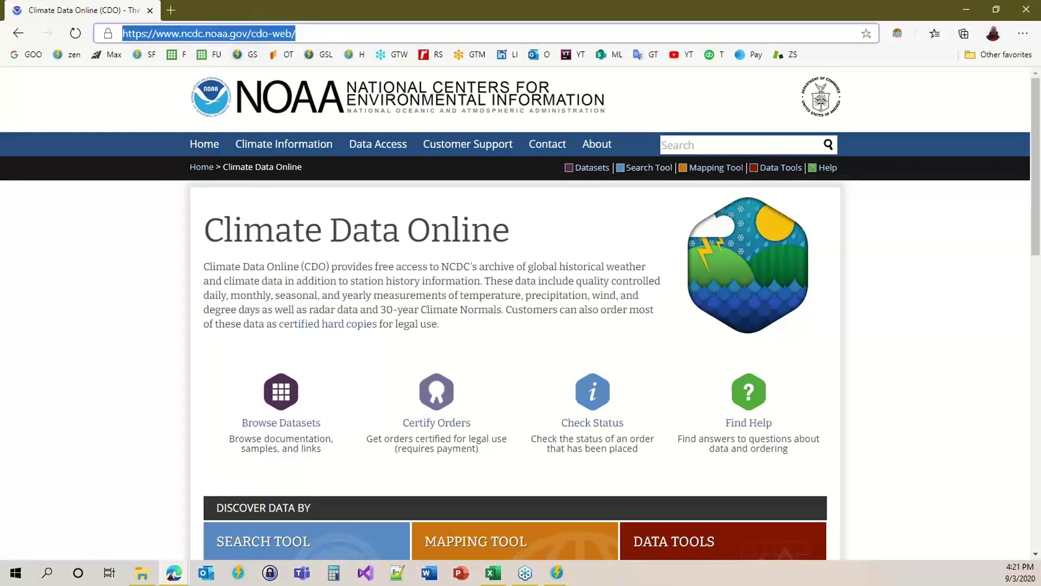
key("alt+Tab")
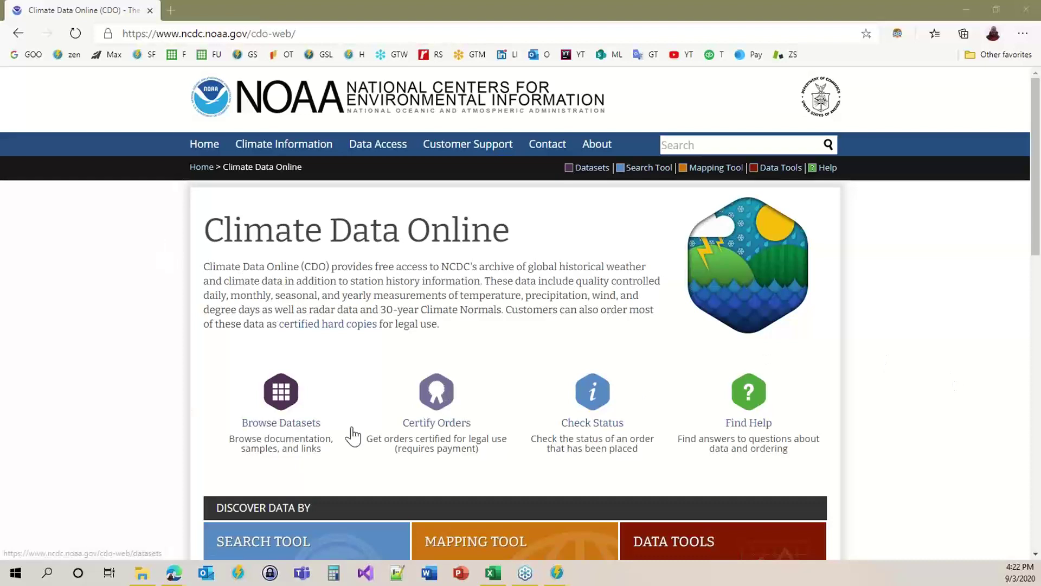
left_click(281, 427)
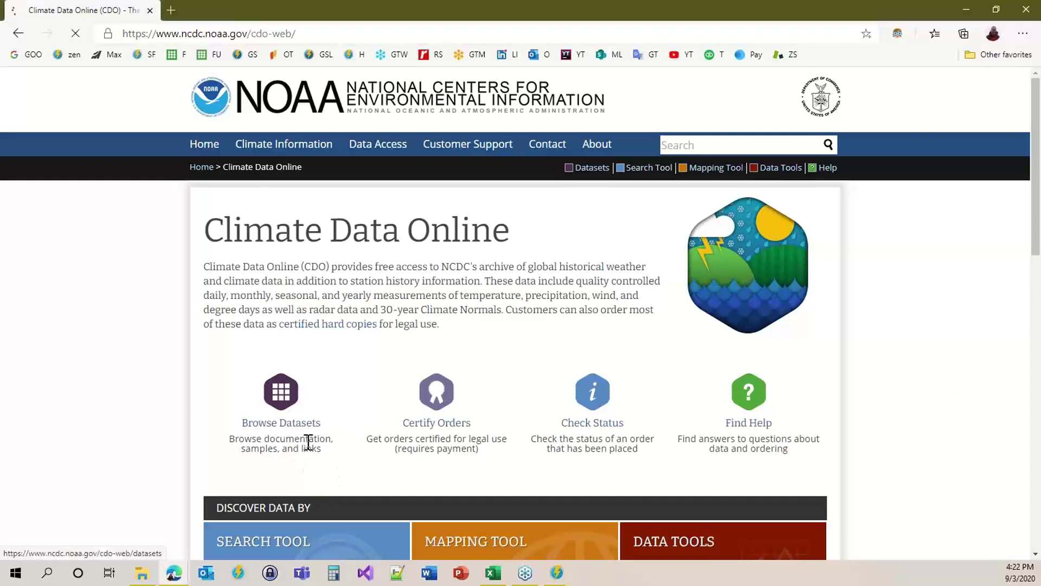
scroll(404, 339, "down", 1)
scroll(405, 339, "down", 3)
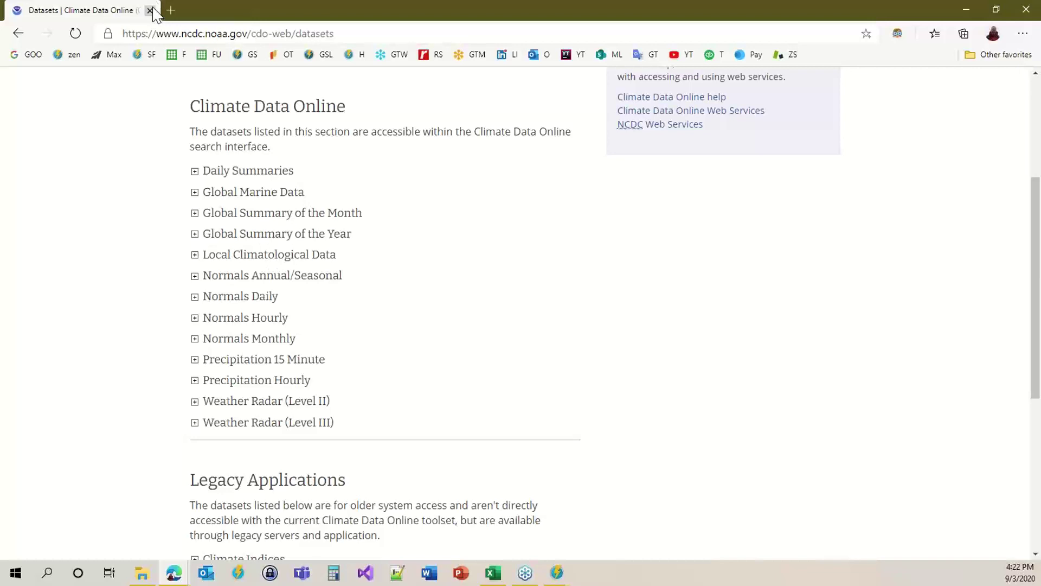
left_click(149, 11)
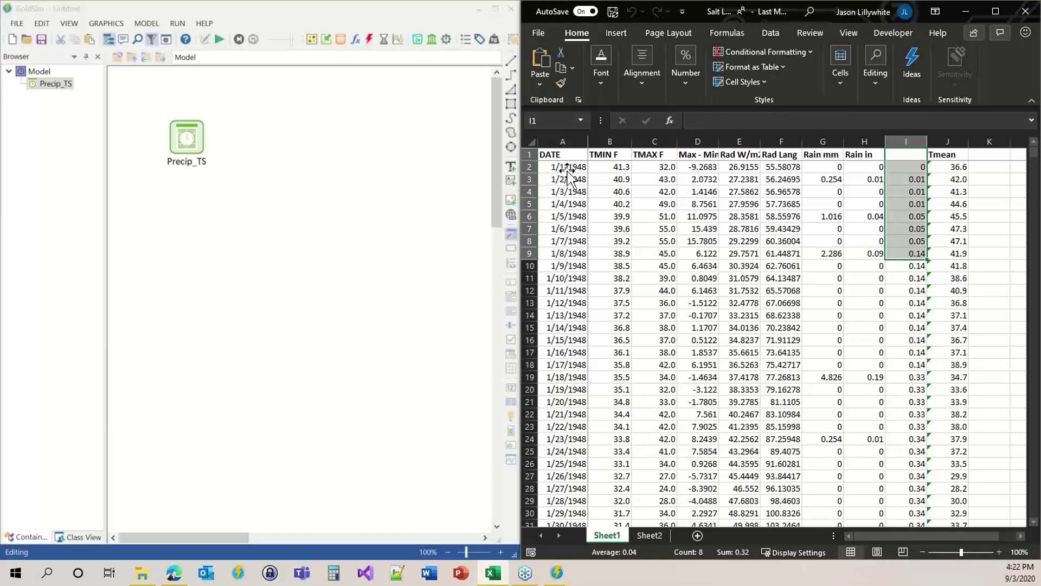
Copy all the dates in the DATE column of Sheet1, starting from 1/1/1948.
left_click(568, 167)
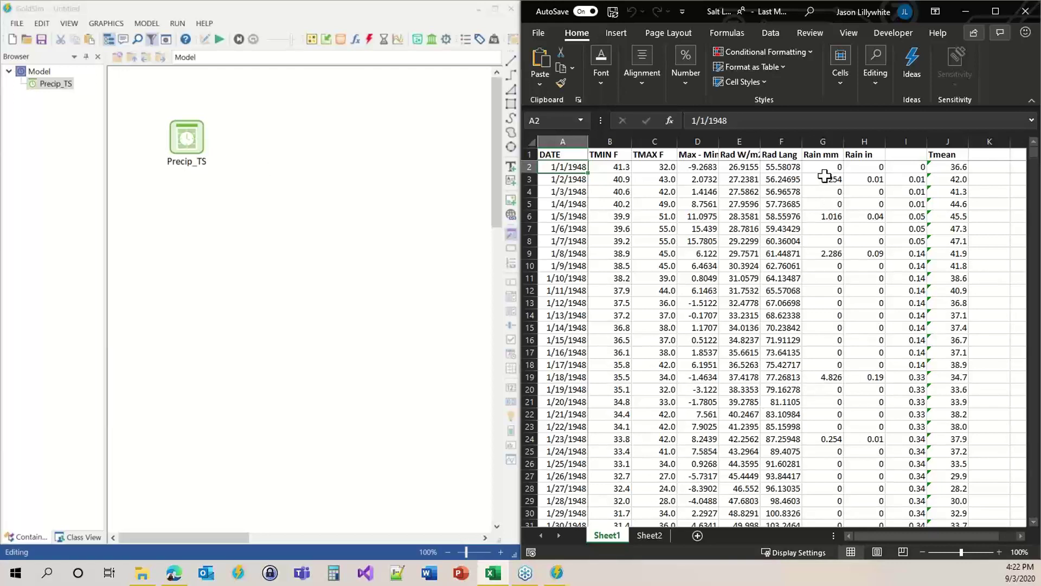
left_click(825, 155)
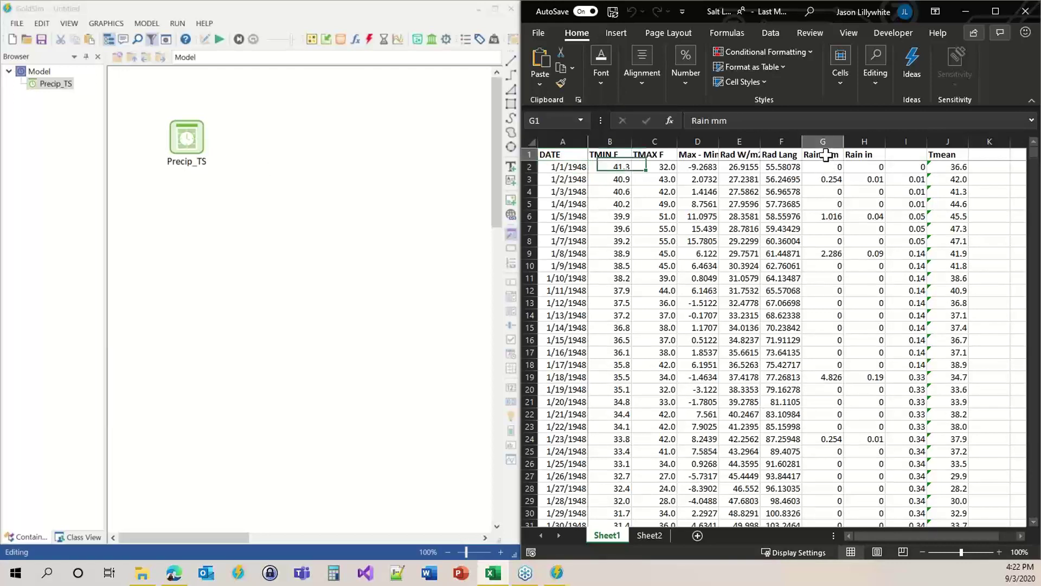
left_click(563, 166)
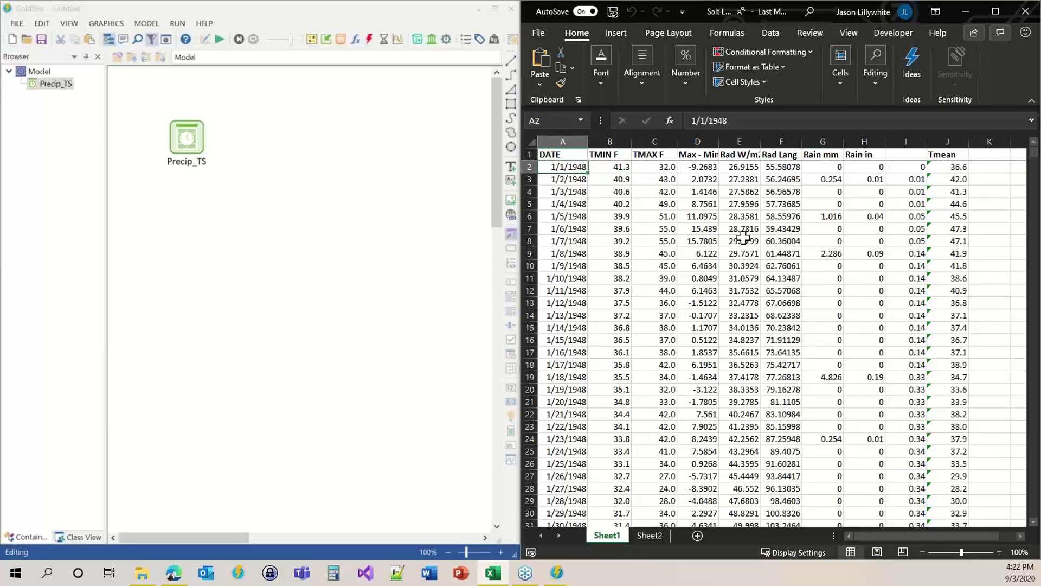
key("ctrl+shift+Down")
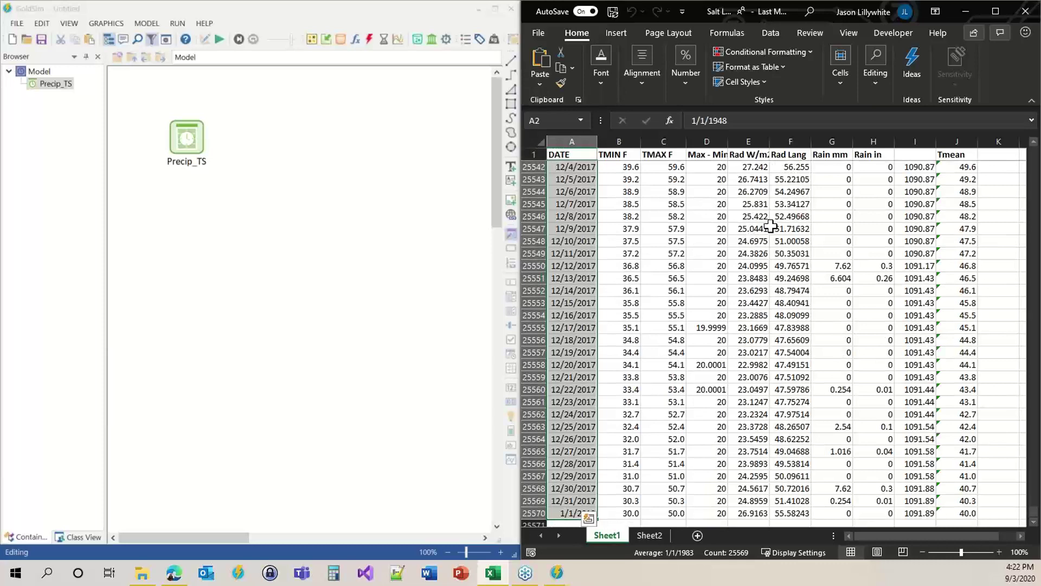
key("ctrl+c")
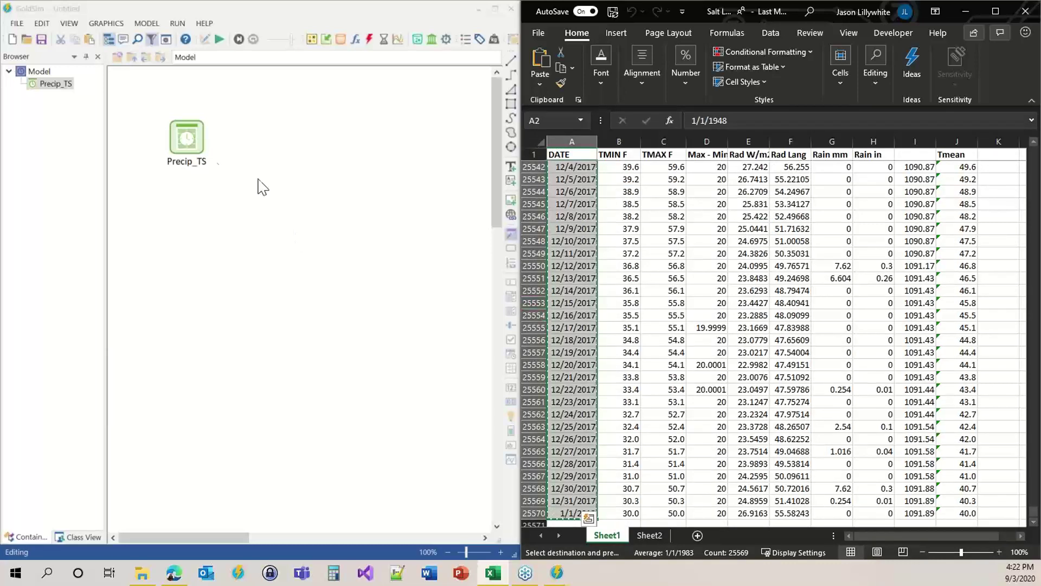
Set the time unit of the Precip_TS data to Calendar Time and paste the copied dates into its Time column.
double_click(181, 142)
left_click_drag(196, 166, 266, 122)
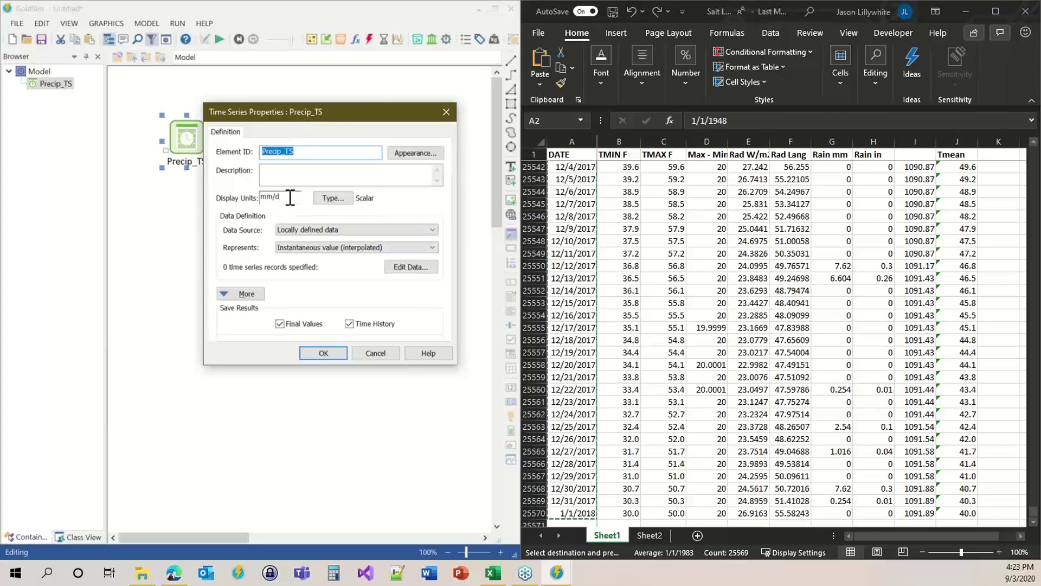
left_click(420, 271)
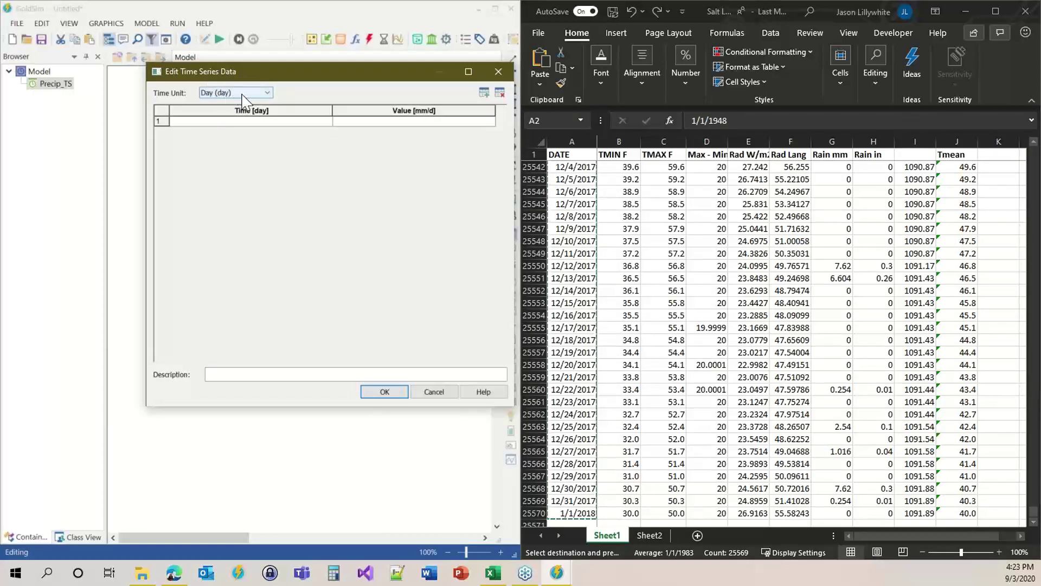
left_click(238, 92)
left_click(237, 105)
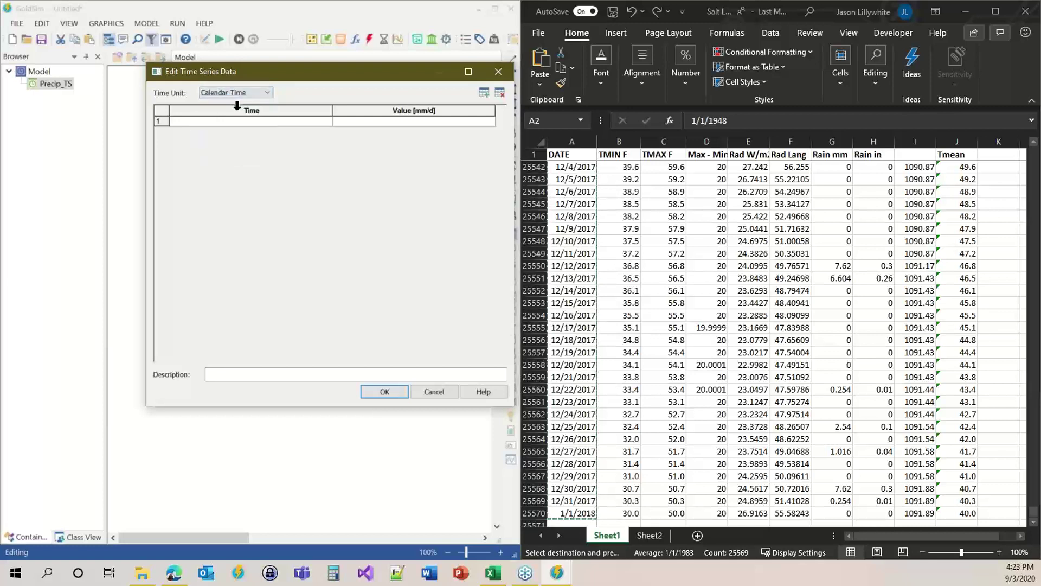
left_click(239, 140)
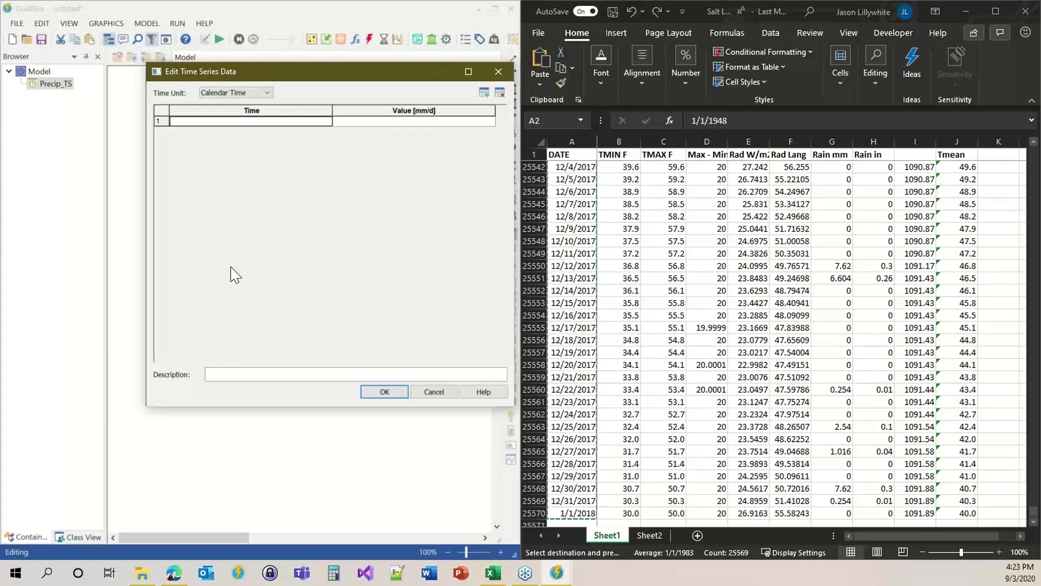
key("ctrl+v")
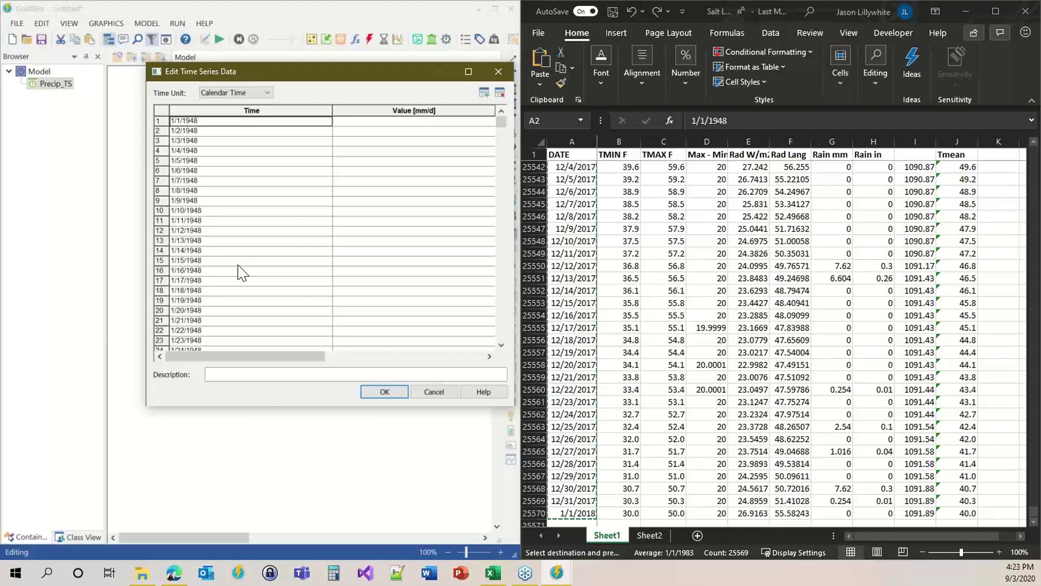
Copy all the daily rainfall values in the Rain mm column of Sheet1, from 1/1/1948 to 1/1/2018.
left_click(808, 179)
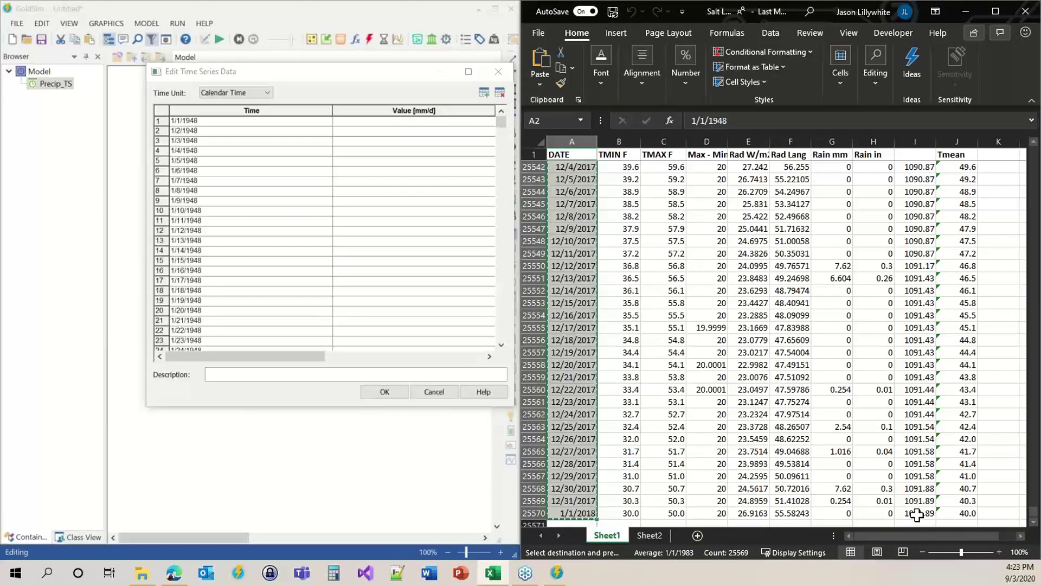
left_click(832, 513)
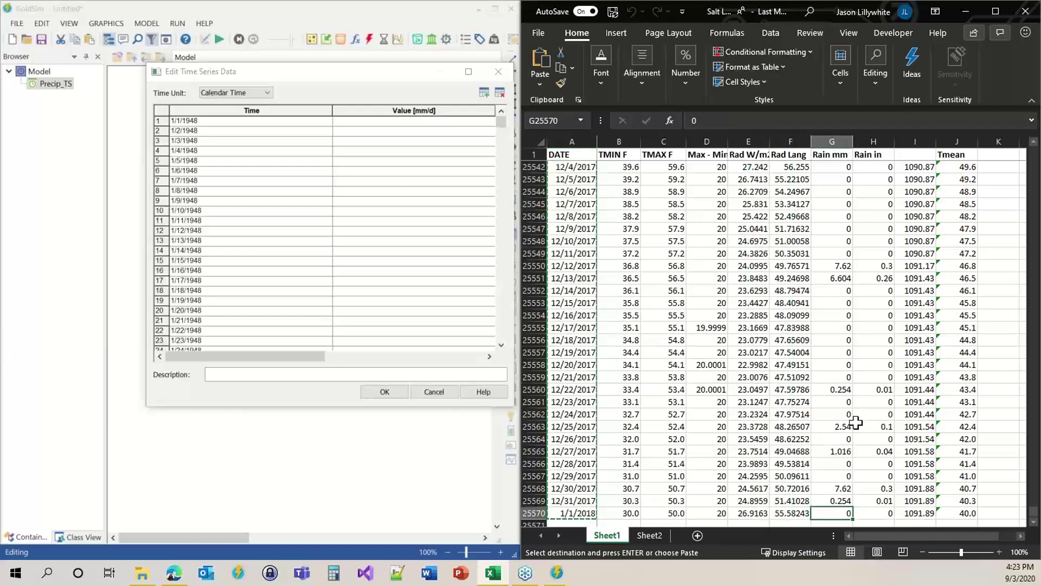
key("ctrl+shift+Up")
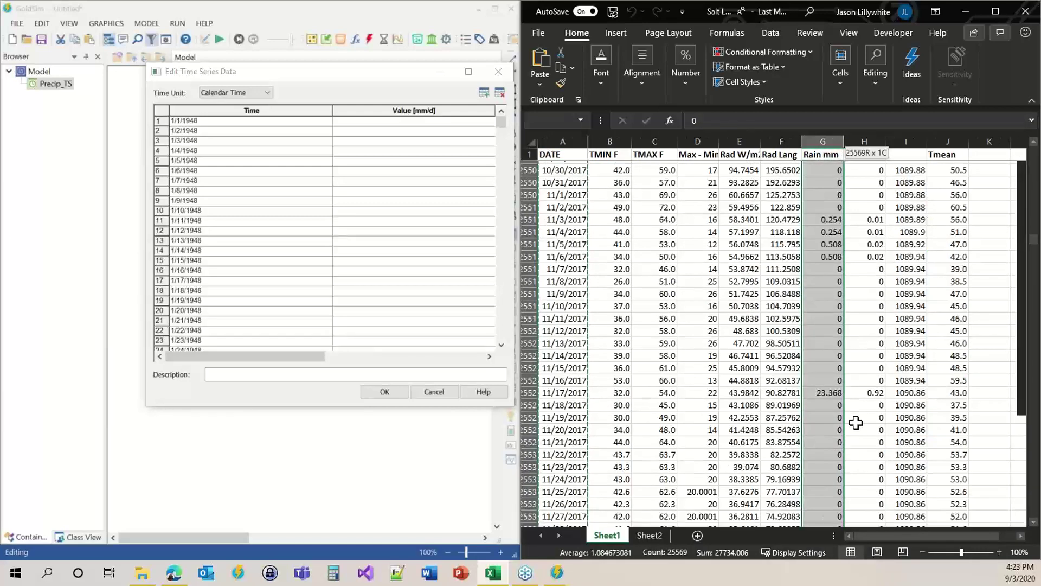
key("ctrl+c")
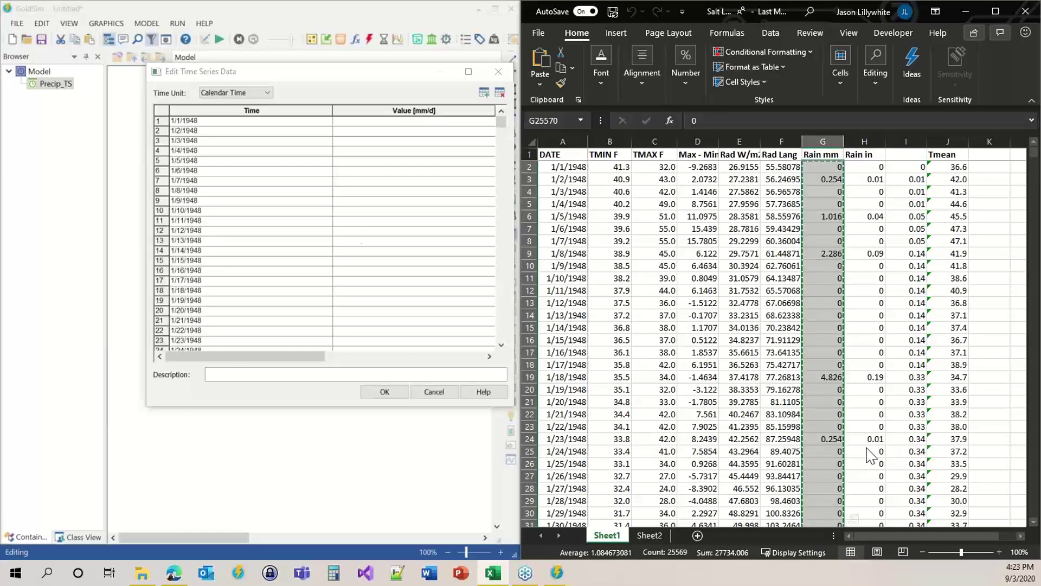
Paste the copied rainfall into the Value column of the Precip_TS data, and accept the data and the element properties.
left_click(360, 121)
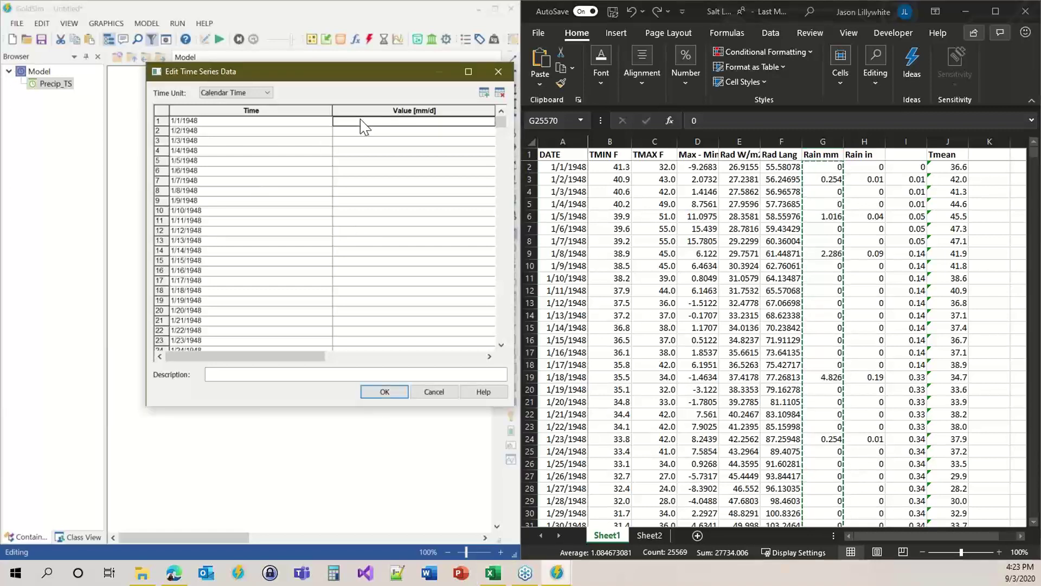
key("ctrl+v")
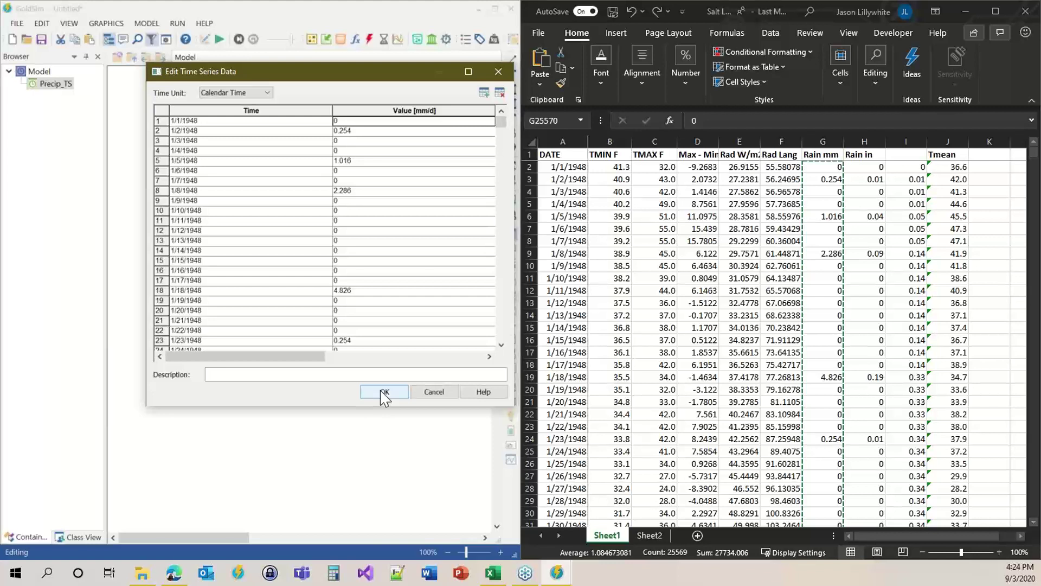
left_click(831, 317)
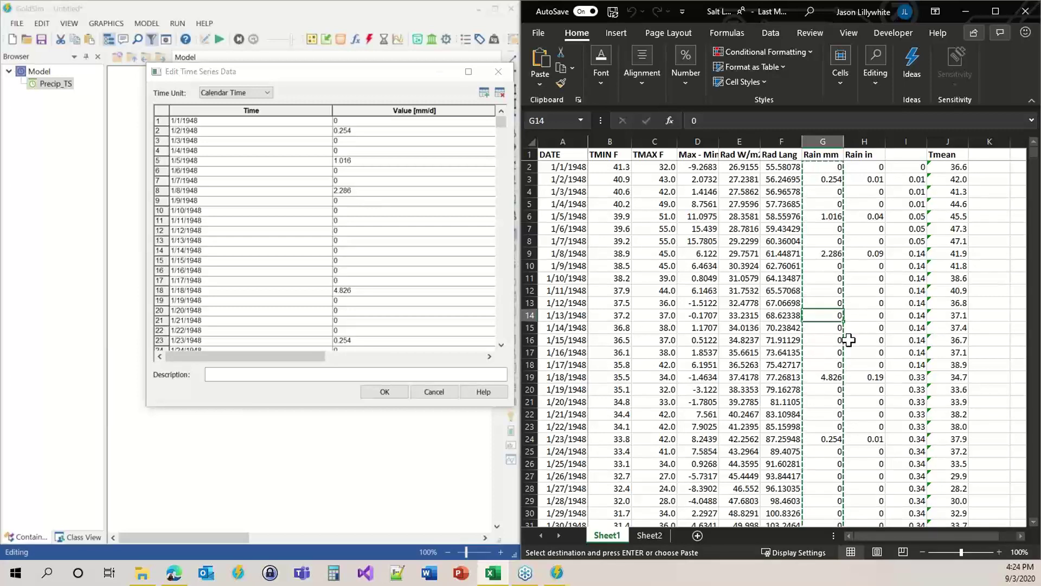
left_click(384, 391)
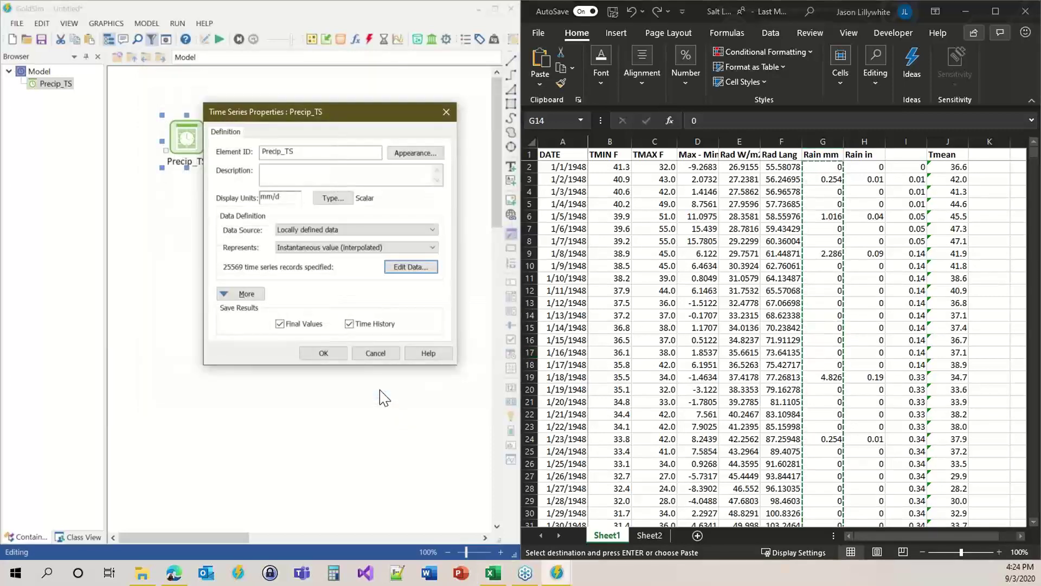
left_click(323, 354)
left_click(225, 196)
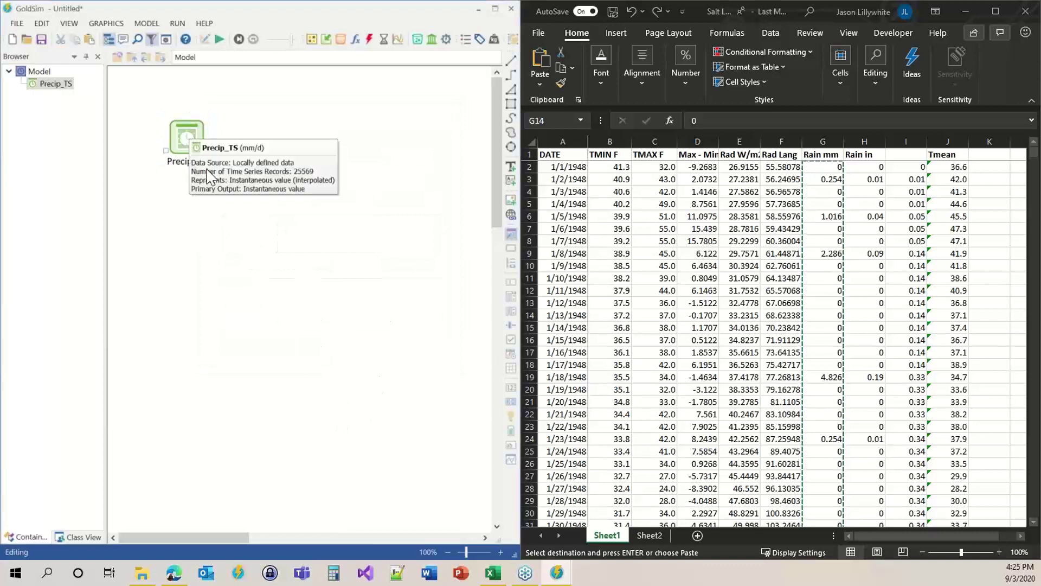
Set the simulation to start on 1/1/1948 and end on 1/1/2018, and accept the settings.
left_click(166, 39)
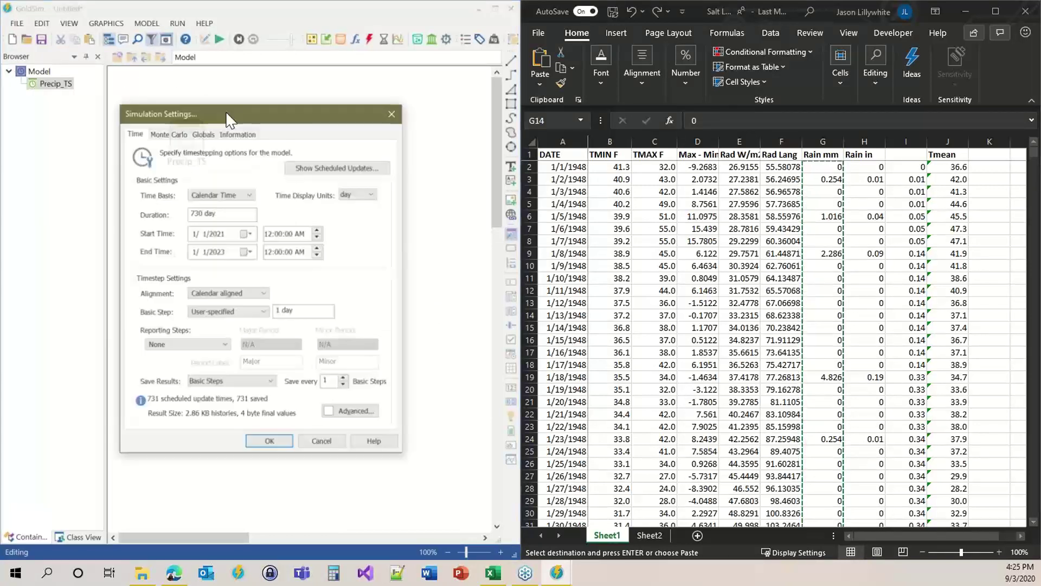
left_click_drag(228, 116, 335, 85)
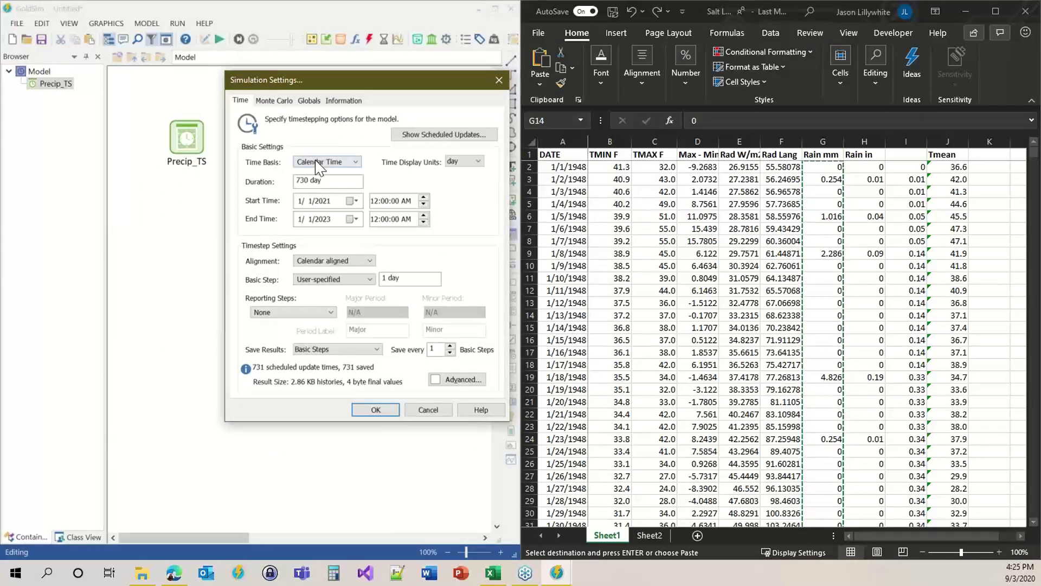
left_click(323, 201)
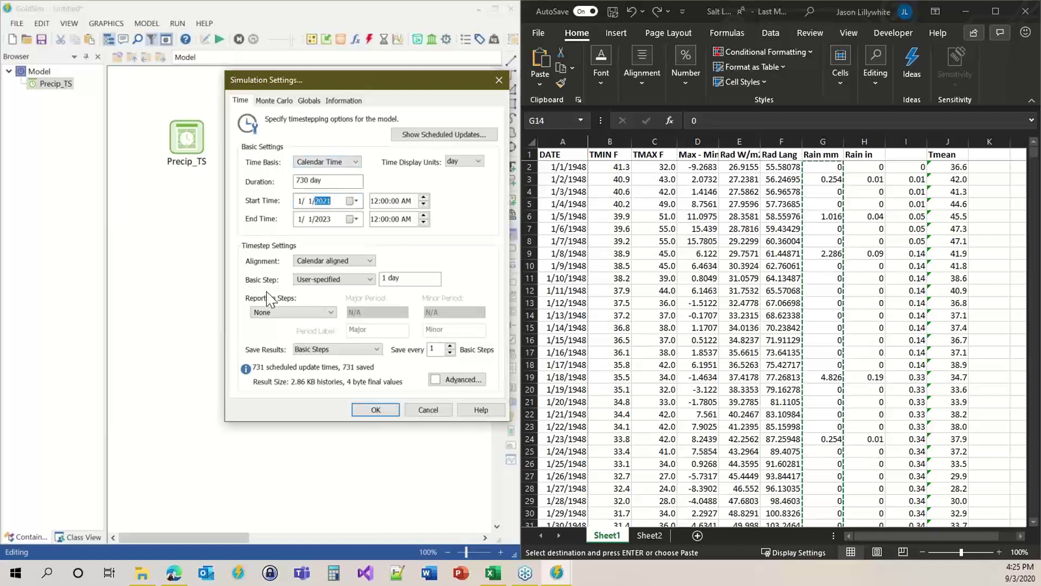
type("1")
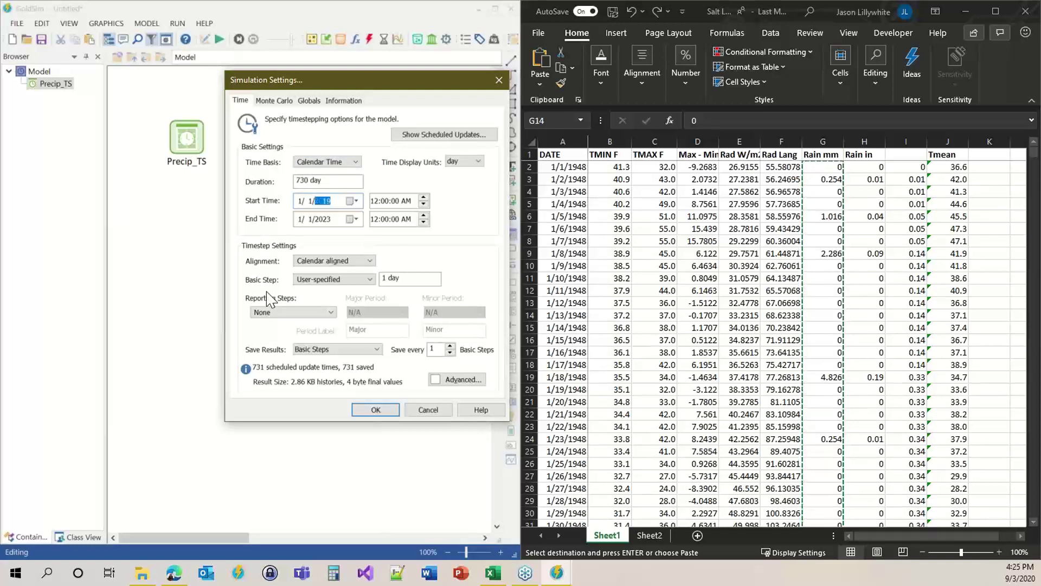
type("948")
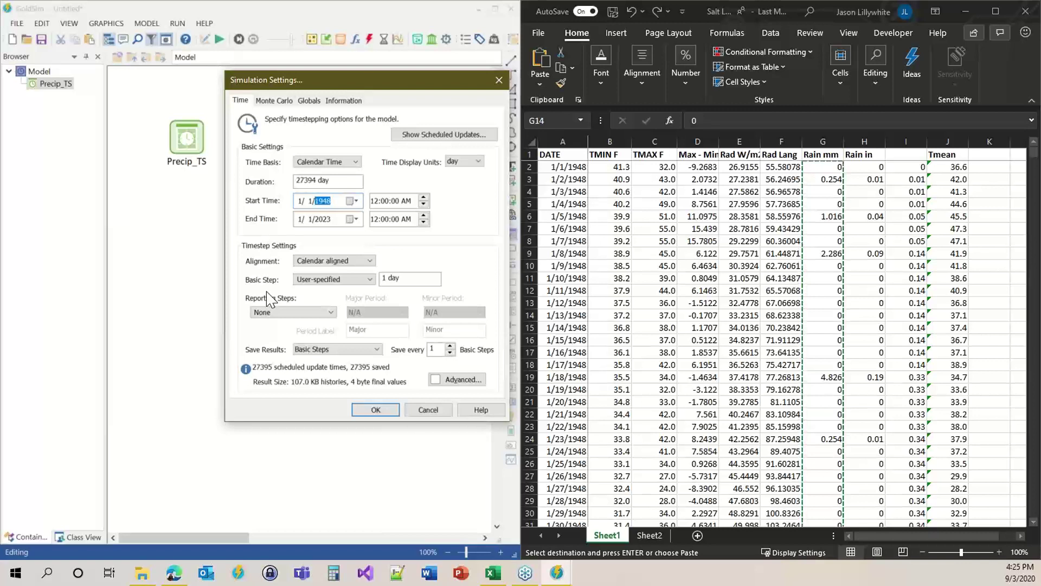
key("Tab")
key("Tab")
key("Down")
key("Down")
key("Down")
key("Down")
key("Down")
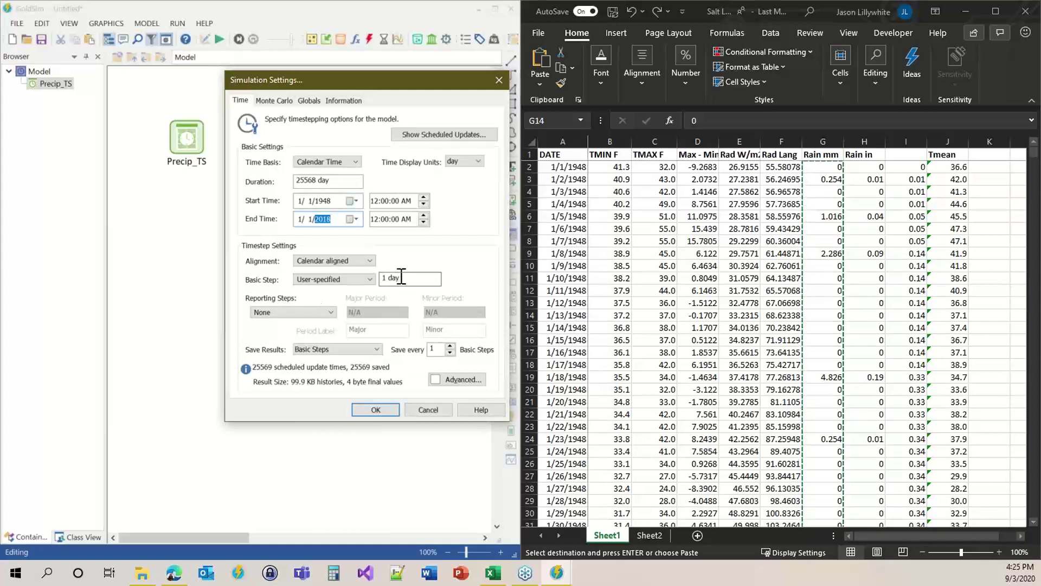
left_click(376, 411)
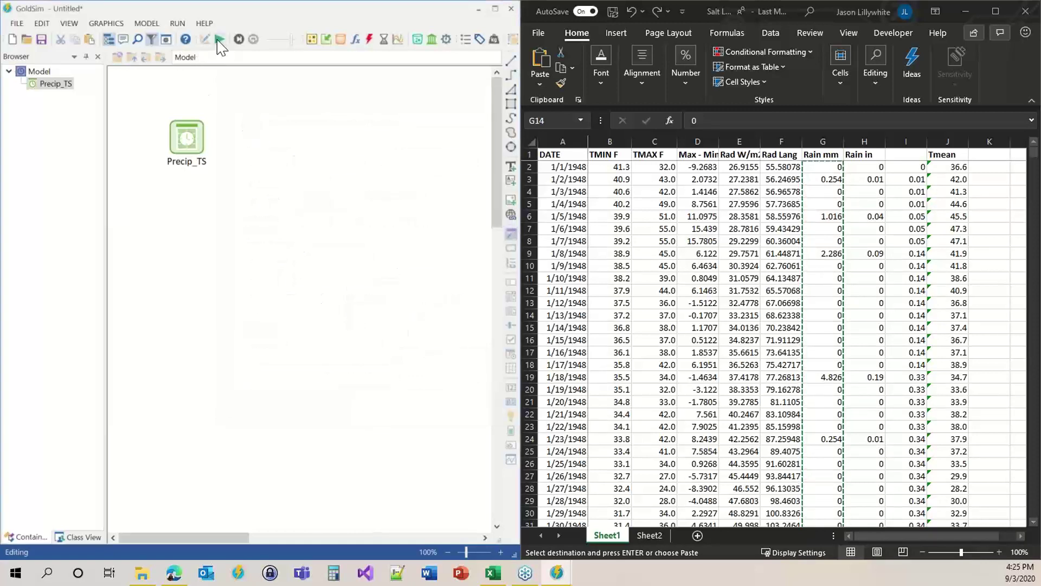
Run the simulation and display the time history chart of Precip_TS.
left_click(220, 39)
left_click(271, 302)
right_click(184, 140)
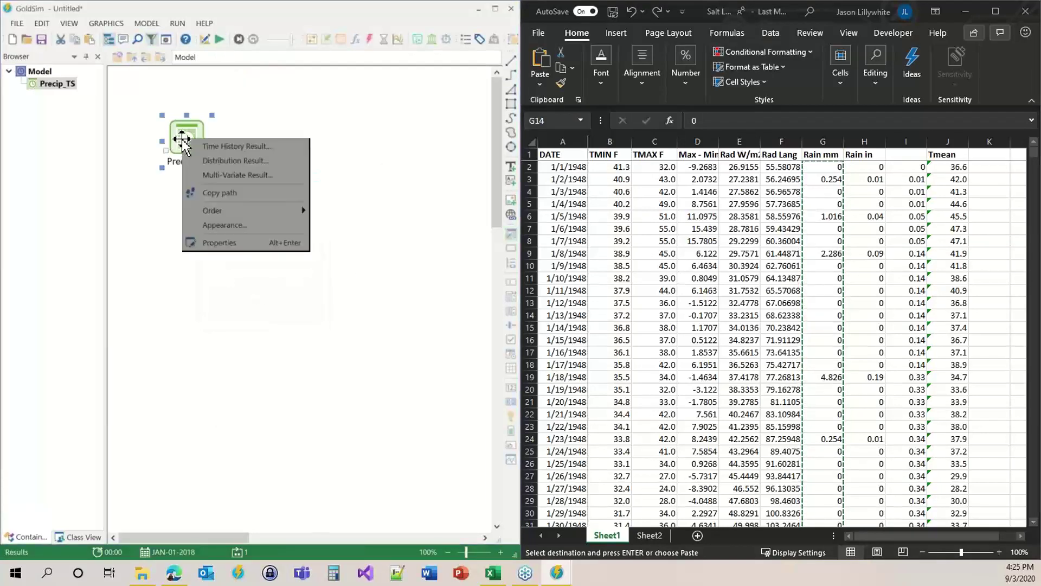
left_click(207, 145)
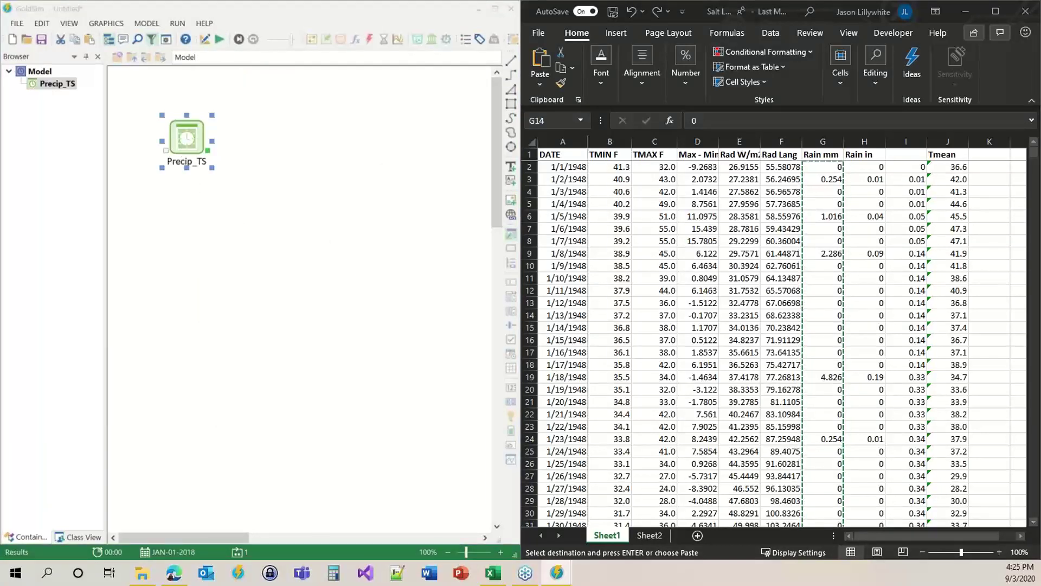
left_click_drag(522, 160, 377, 59)
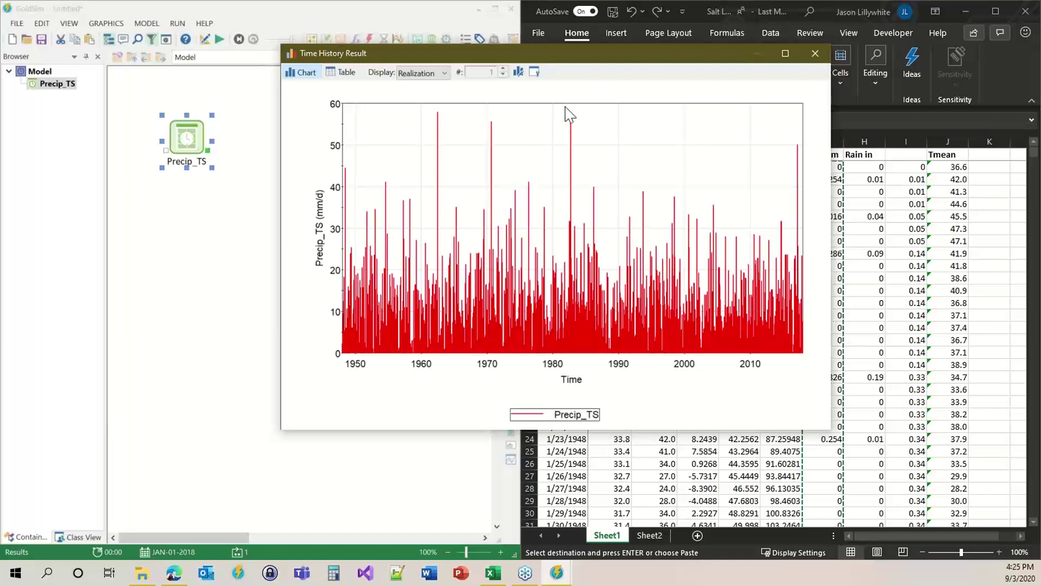
Zoom the time history chart in on the rainfall peak of autumn 1982 to examine the daily values, and close the chart.
left_click_drag(566, 108, 578, 358)
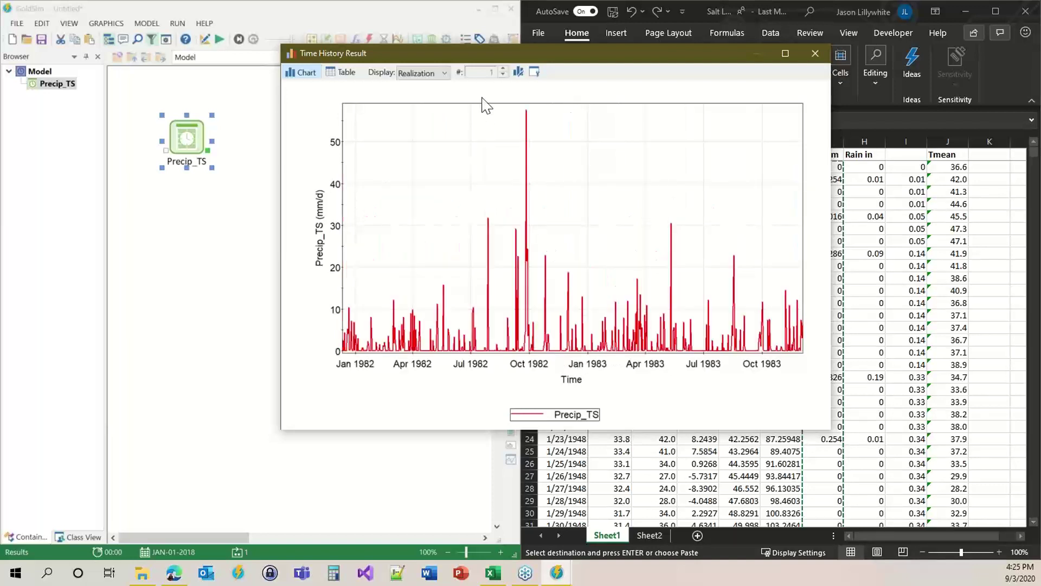
left_click_drag(513, 107, 588, 359)
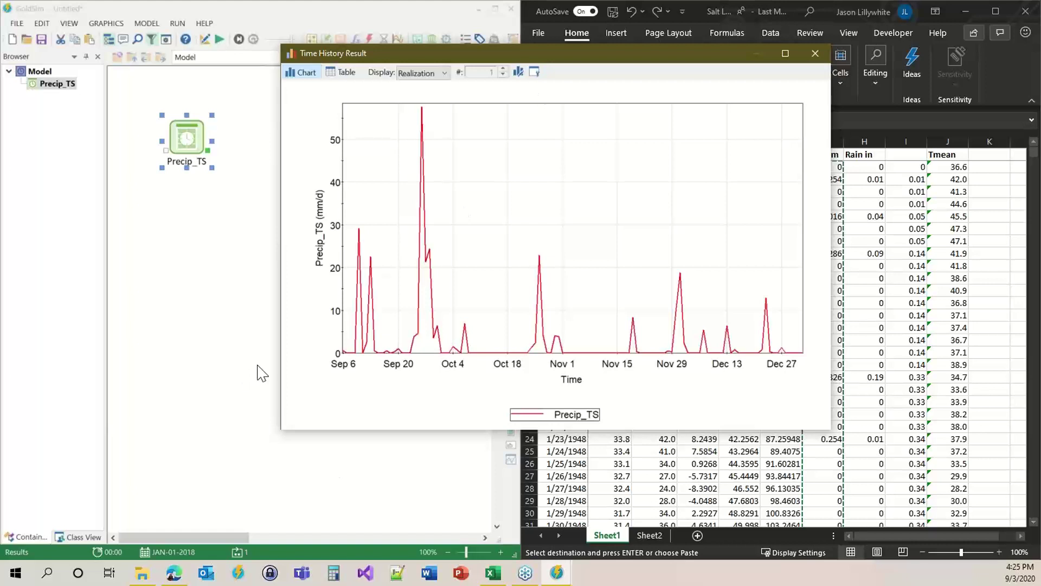
left_click(817, 55)
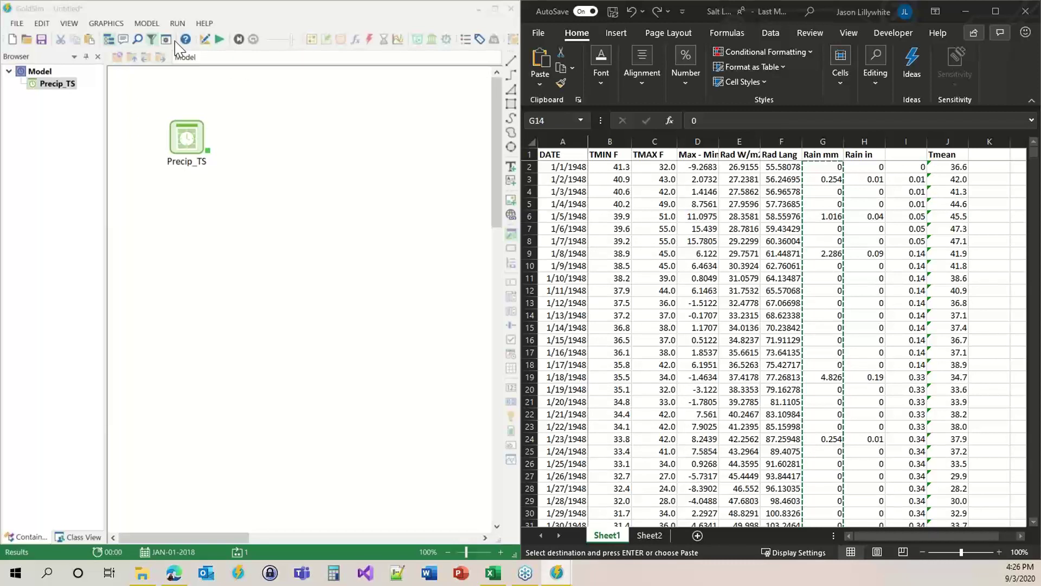
Delete all simulation results and return the model to Edit Mode.
left_click(209, 42)
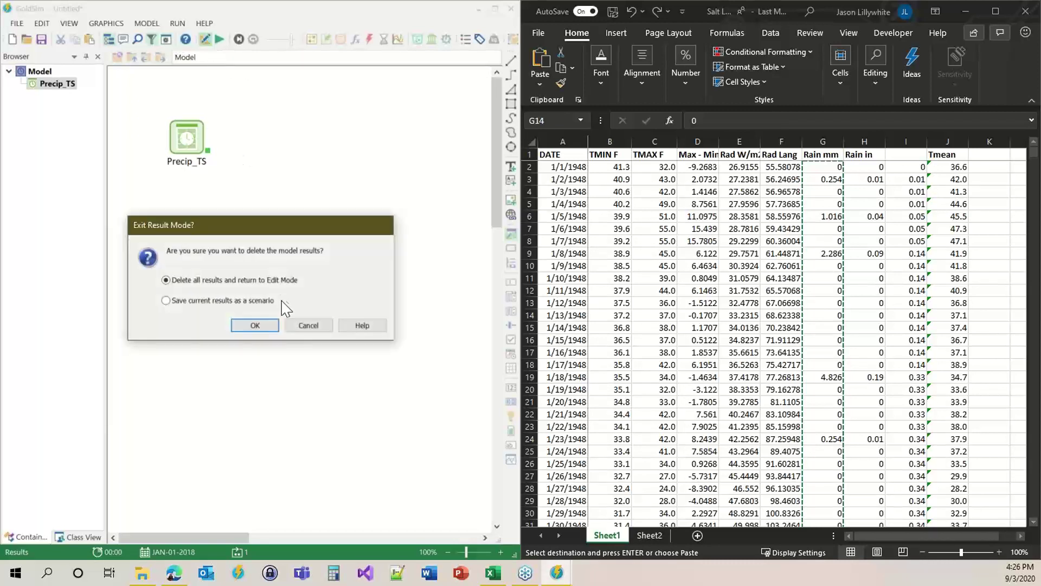
left_click(255, 325)
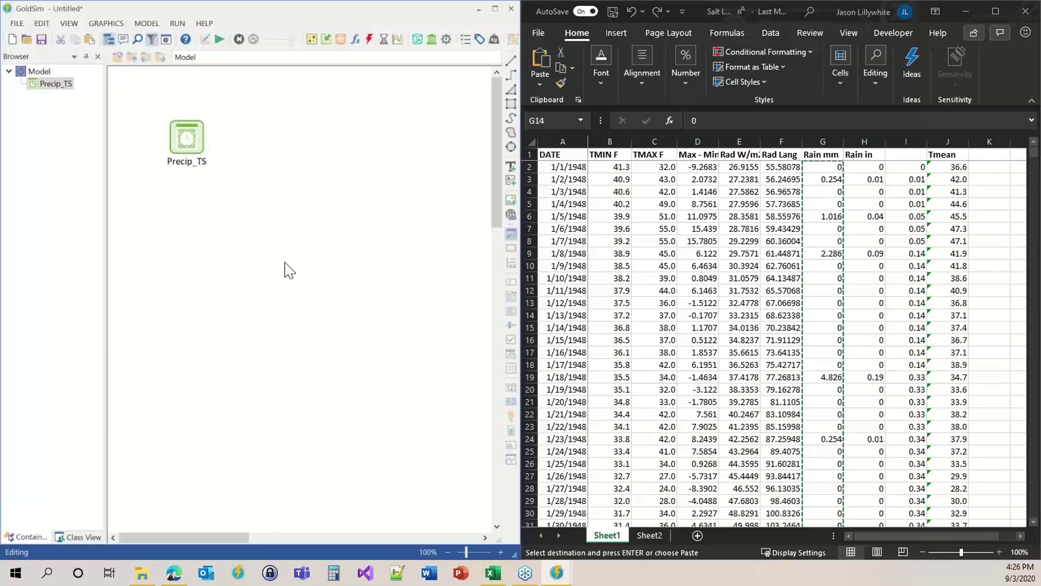
left_click(186, 140)
mouse_move(189, 152)
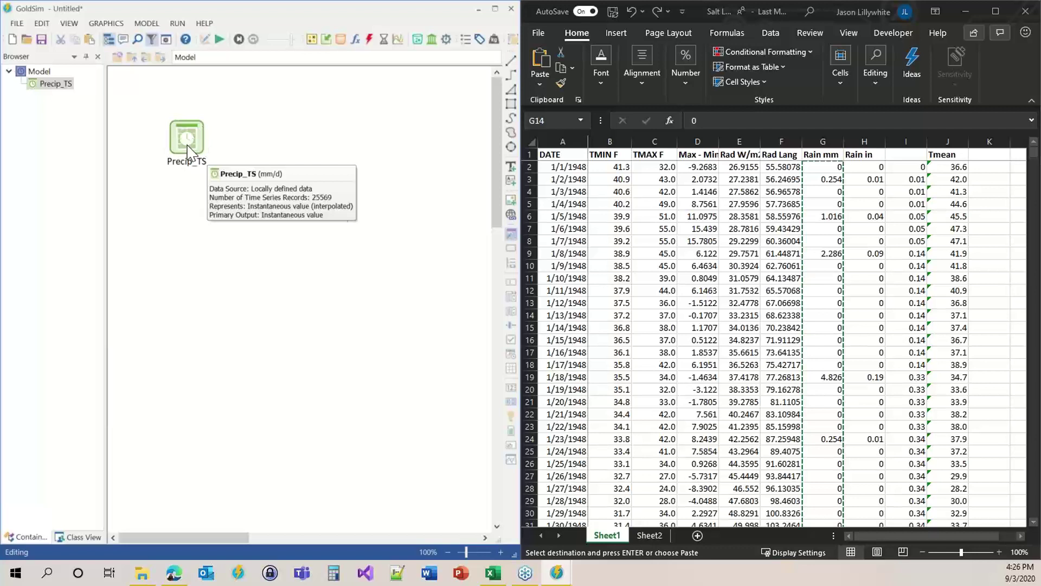
Keep Calendar Time as the time basis and set the simulation to start on 1/1/2021 and end on 1/1/2022.
left_click(168, 42)
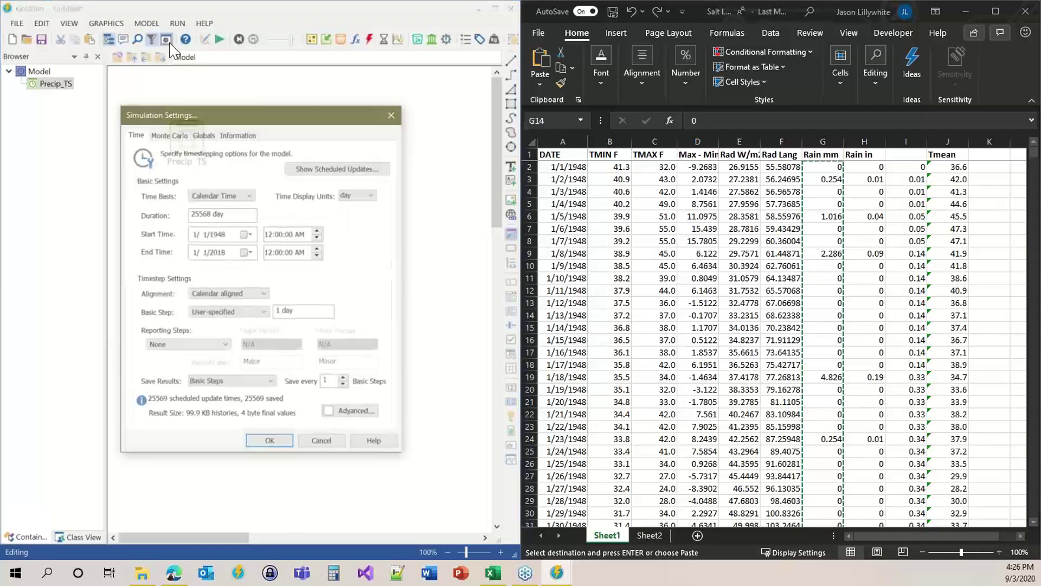
left_click_drag(213, 106, 347, 55)
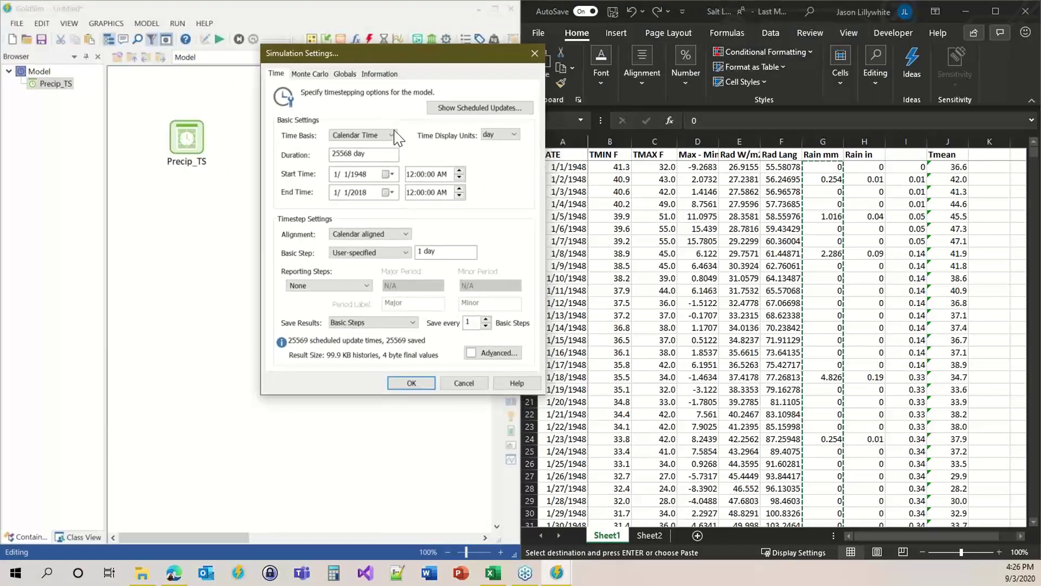
left_click(392, 136)
left_click(356, 206)
left_click(359, 174)
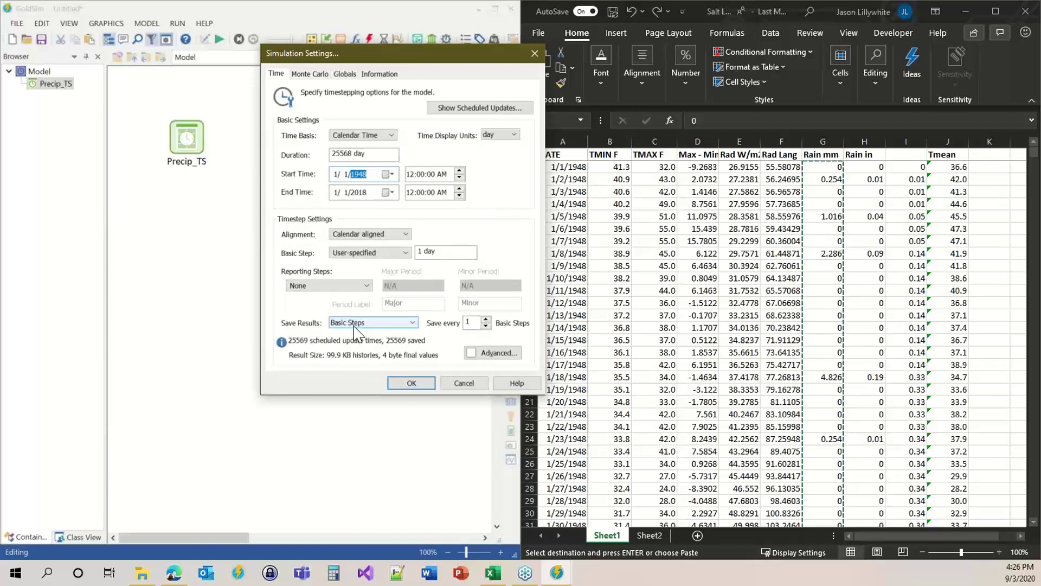
type("2021")
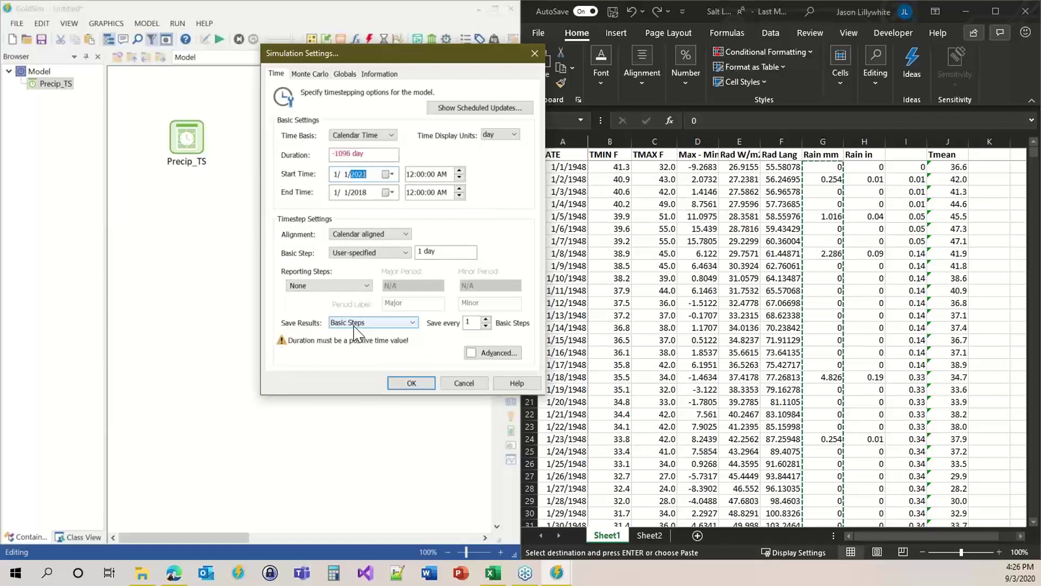
left_click(354, 193)
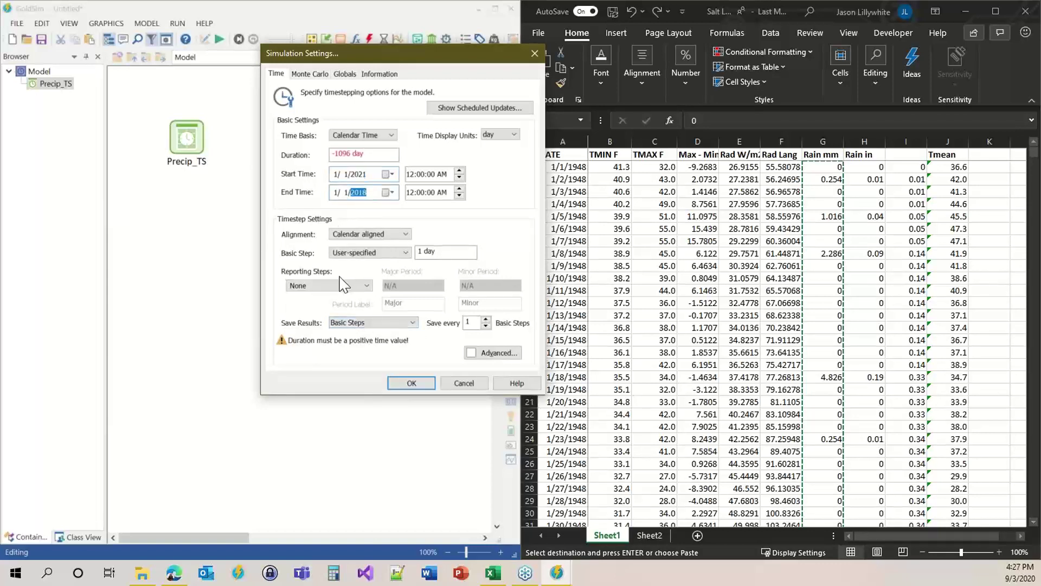
type("2022")
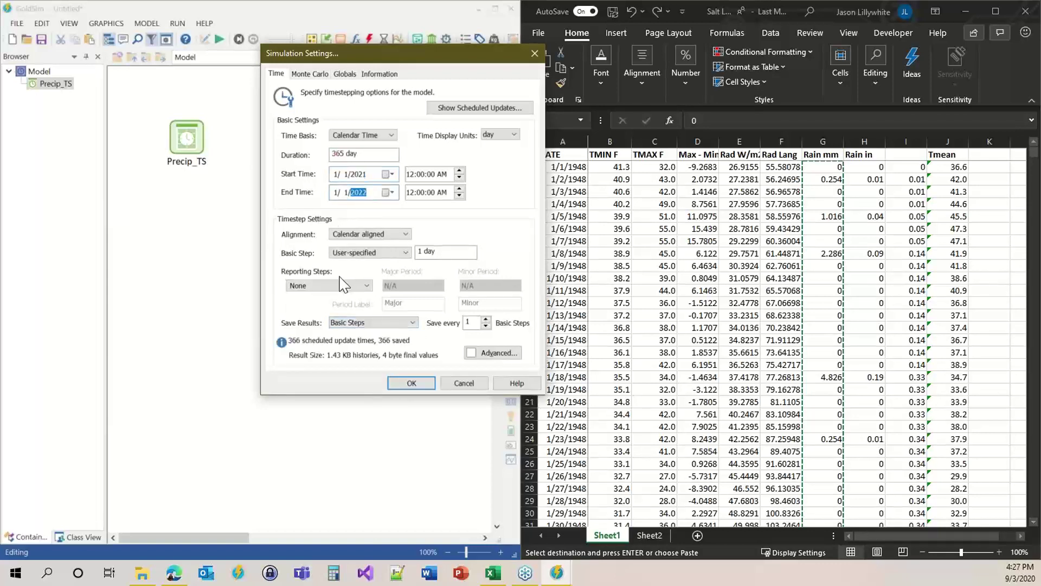
Set the probabilistic simulation to 70 realizations and accept the simulation settings.
left_click(309, 73)
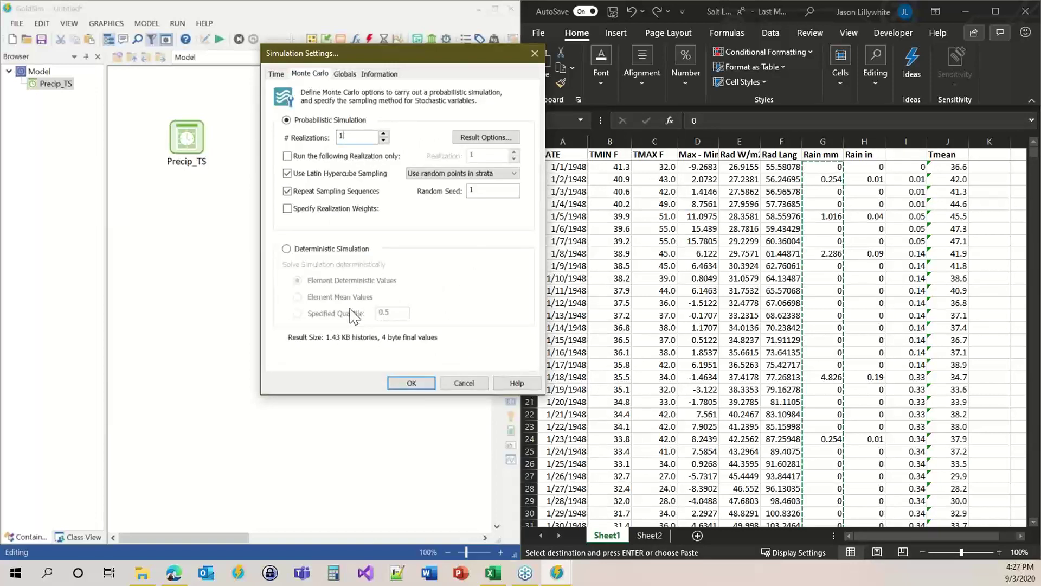
left_click_drag(444, 58, 384, 44)
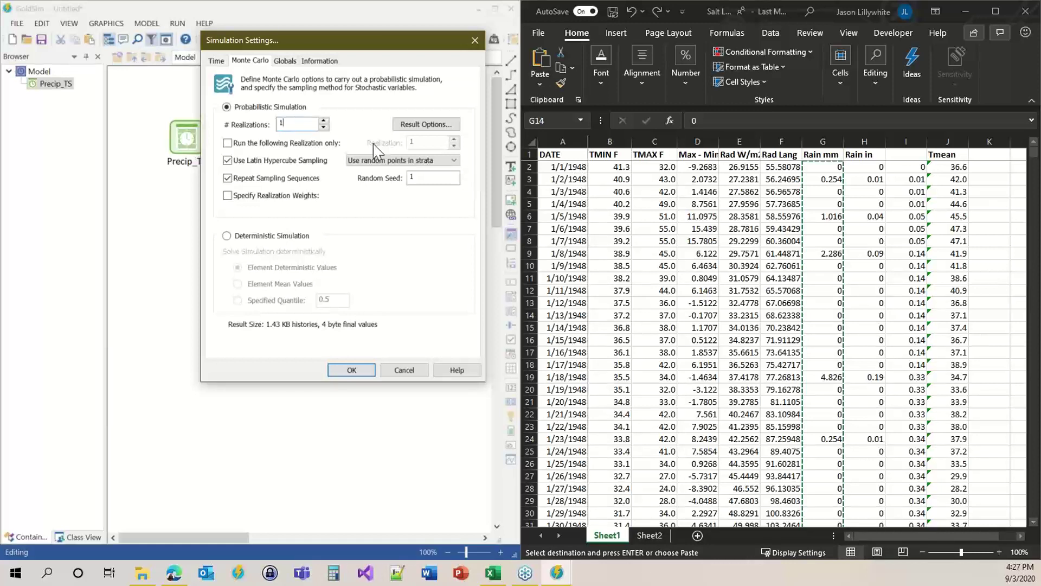
left_click_drag(298, 121, 266, 123)
type("70")
left_click(351, 370)
left_click(353, 319)
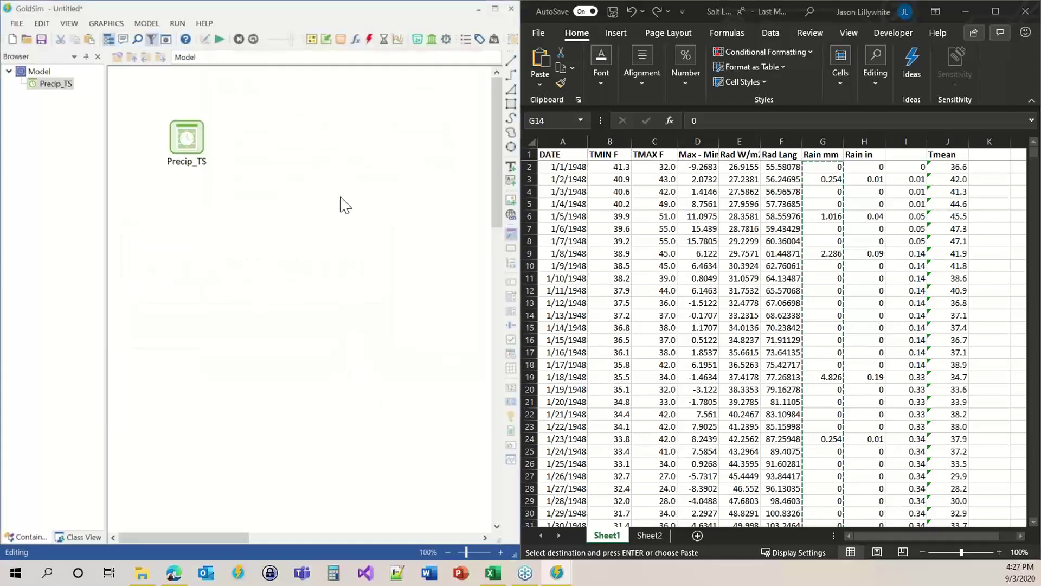
Add a Time History Result element beside Precip_TS and link it to the Precip_TS output.
left_click(383, 39)
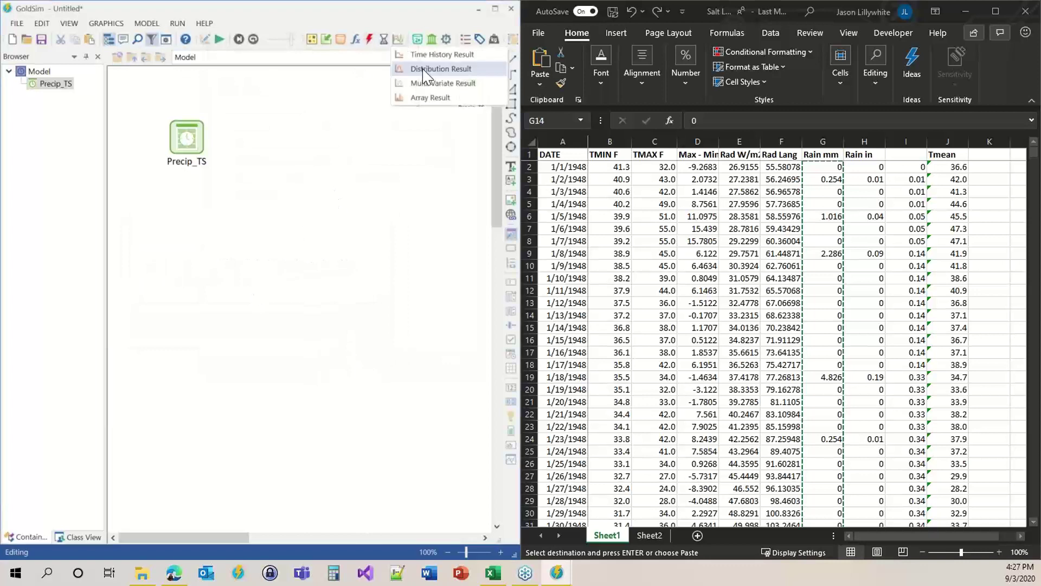
left_click(437, 79)
left_click(399, 39)
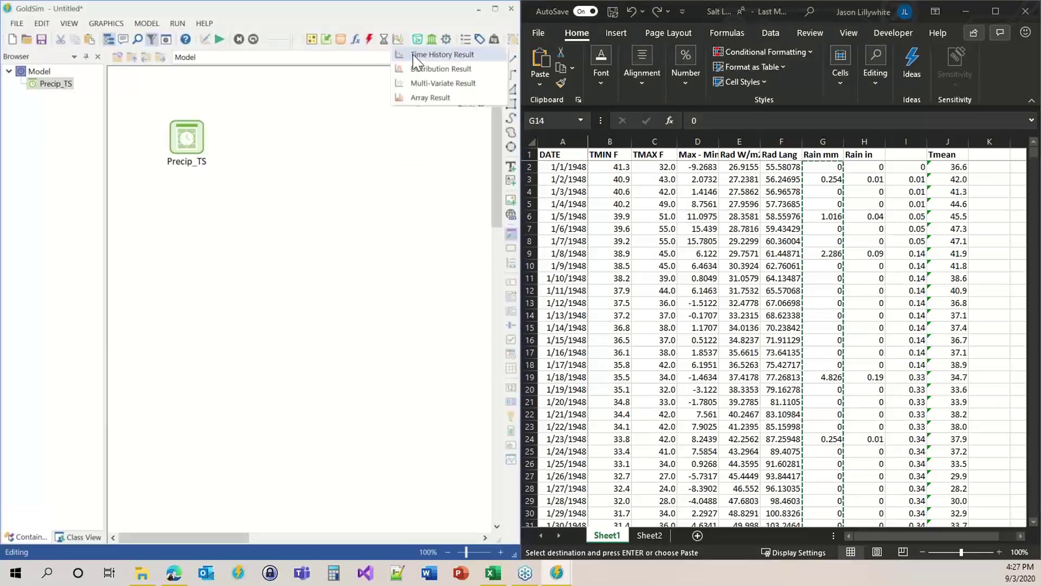
left_click(417, 51)
left_click(319, 155)
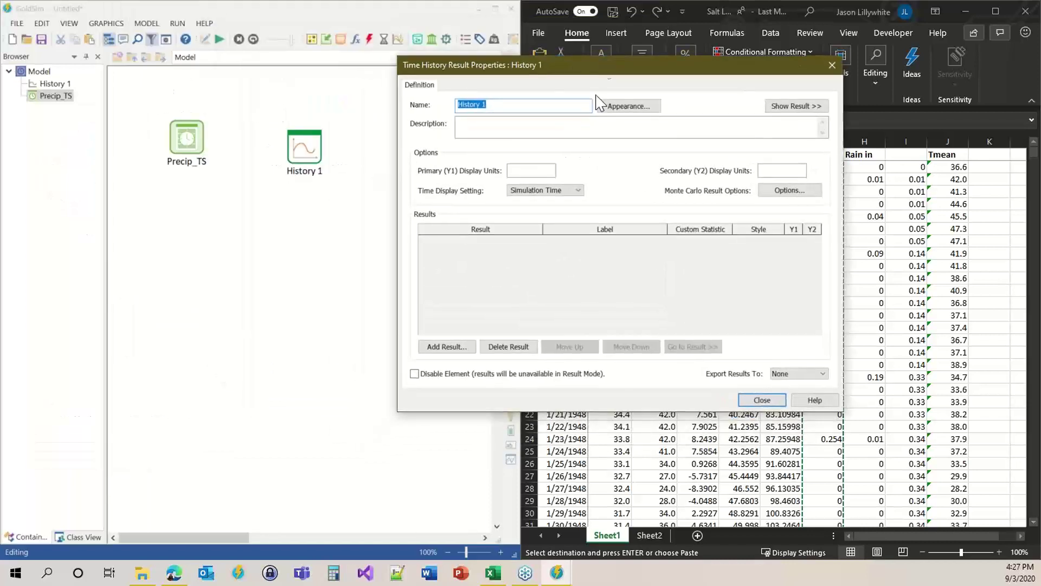
left_click(447, 347)
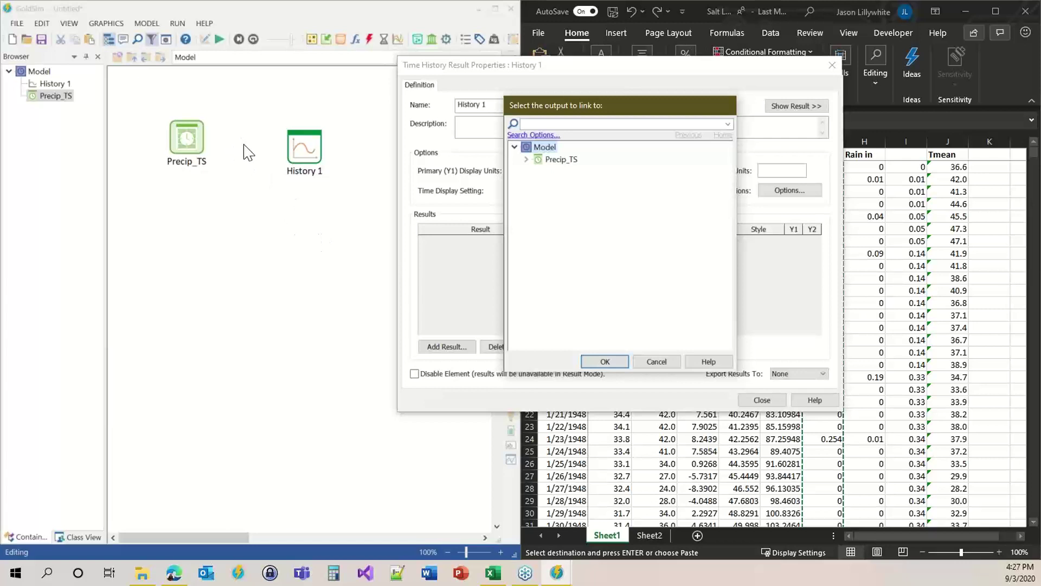
double_click(560, 160)
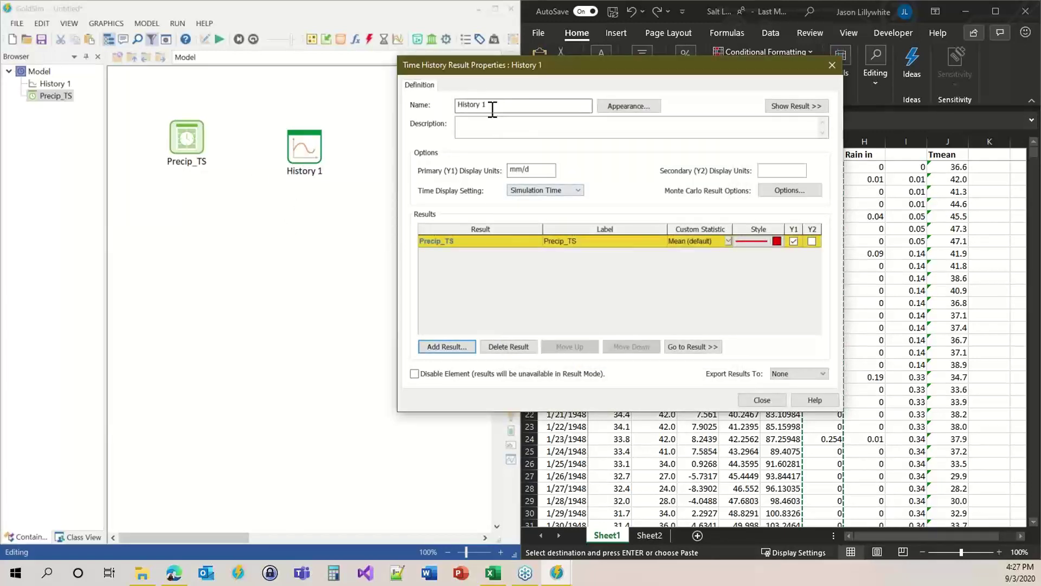
Rename the time history result element to Precip History, close its properties and position it level with Precip_TS.
left_click_drag(493, 105, 417, 113)
type("Precip")
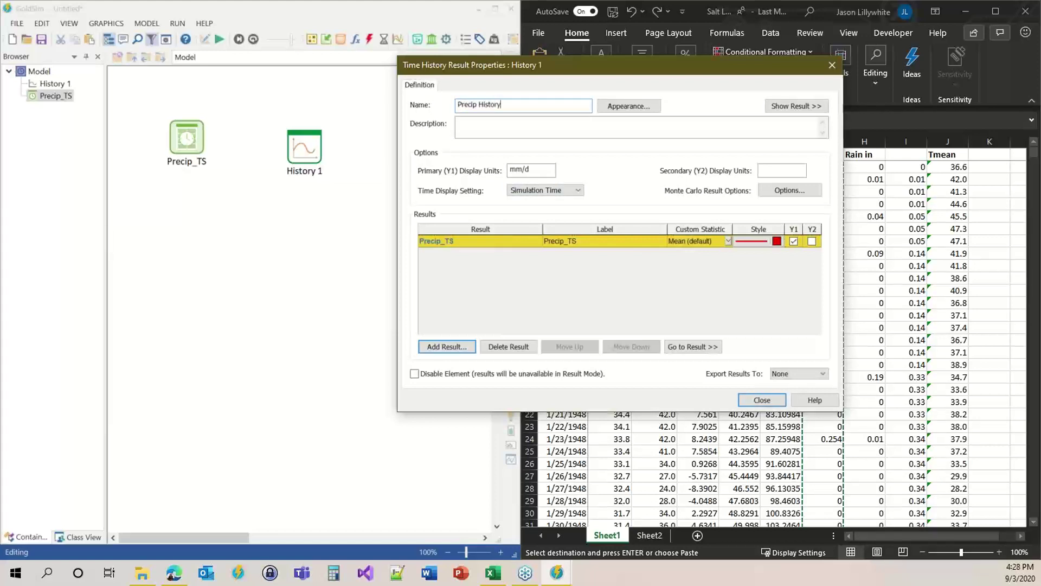
left_click(762, 400)
left_click(319, 142)
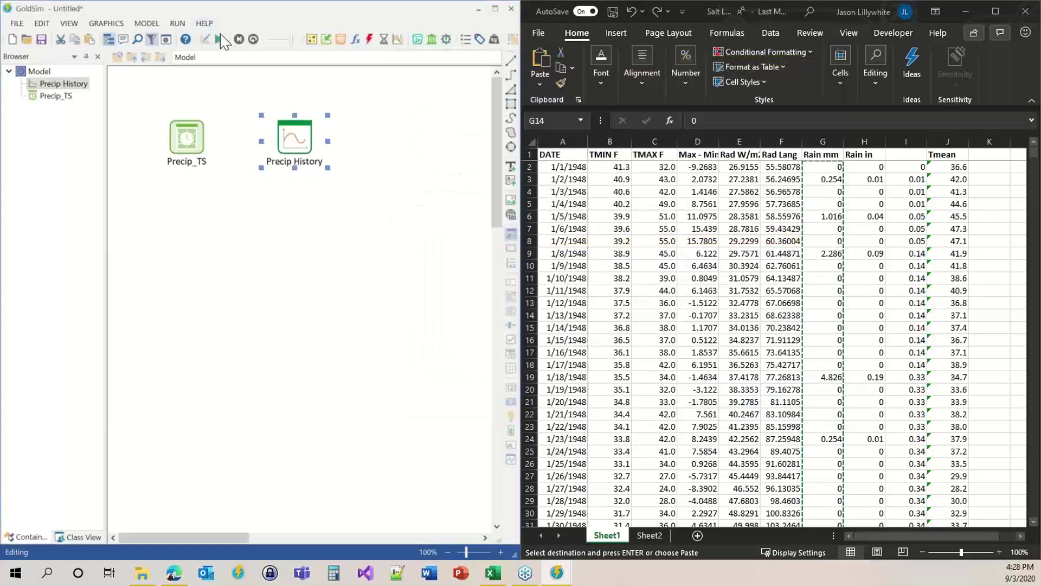
Try to run the simulation with 70 realizations, and return the model to Edit Mode.
left_click(219, 39)
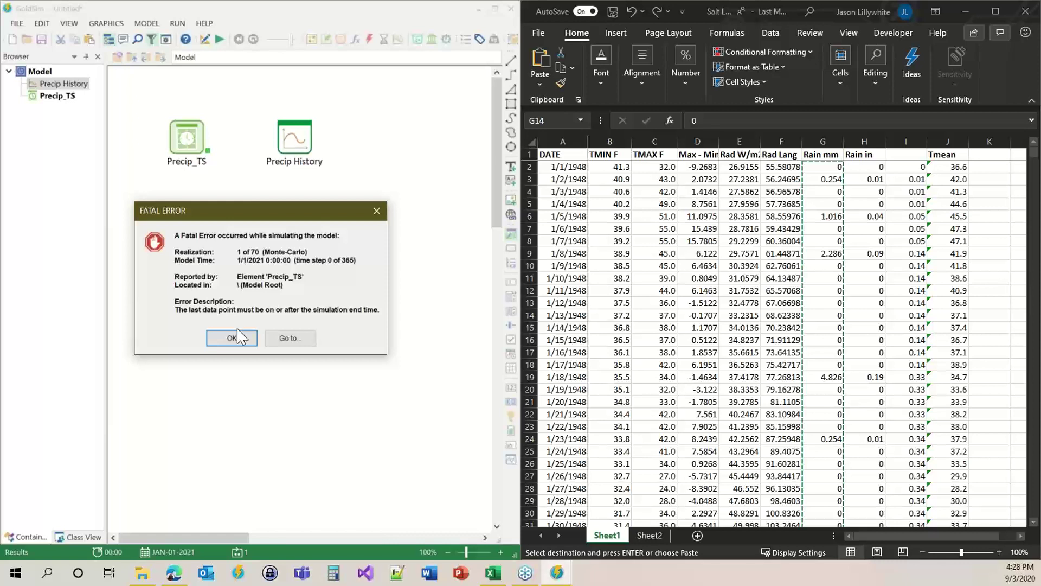
left_click(238, 336)
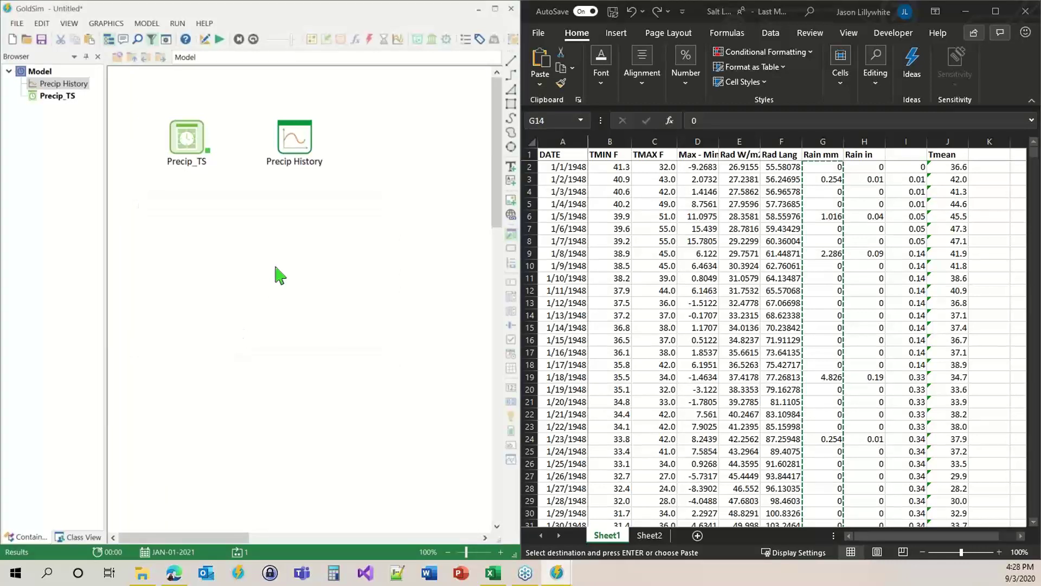
key("Return")
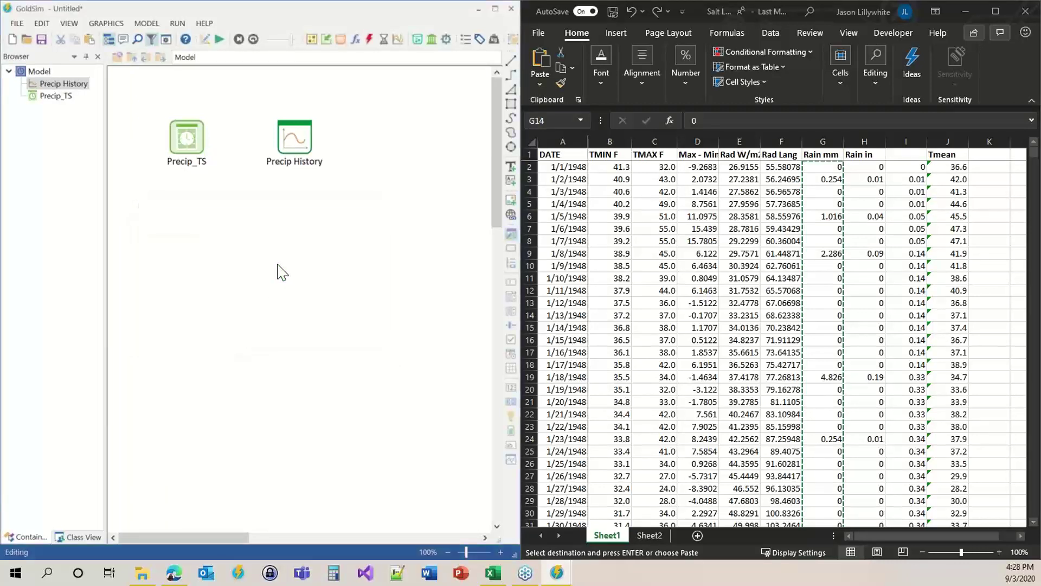
Enable time shifting for the Precip_TS data, using a random starting point with annual data periodicity.
double_click(184, 136)
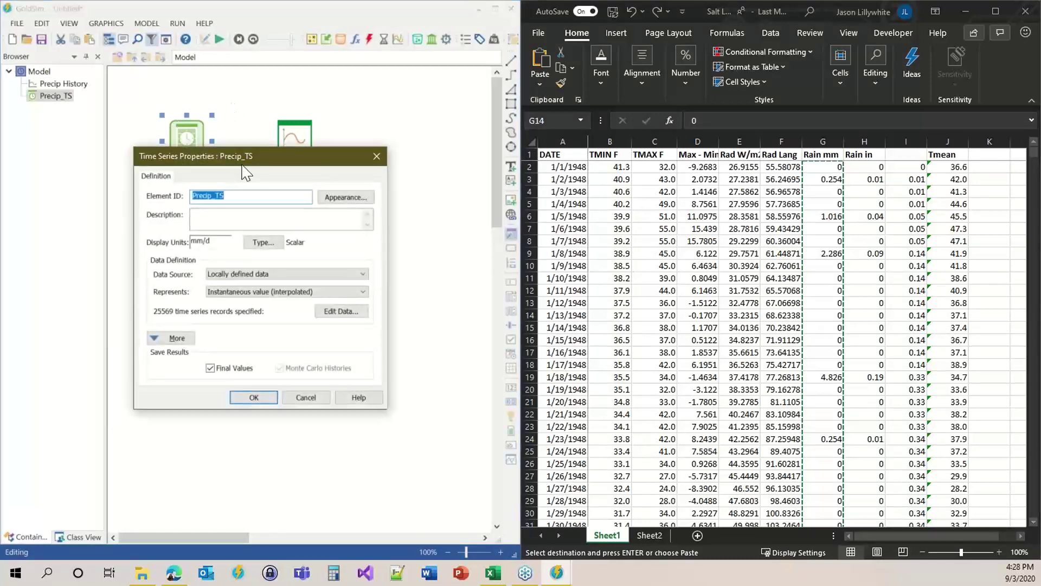
left_click(264, 383)
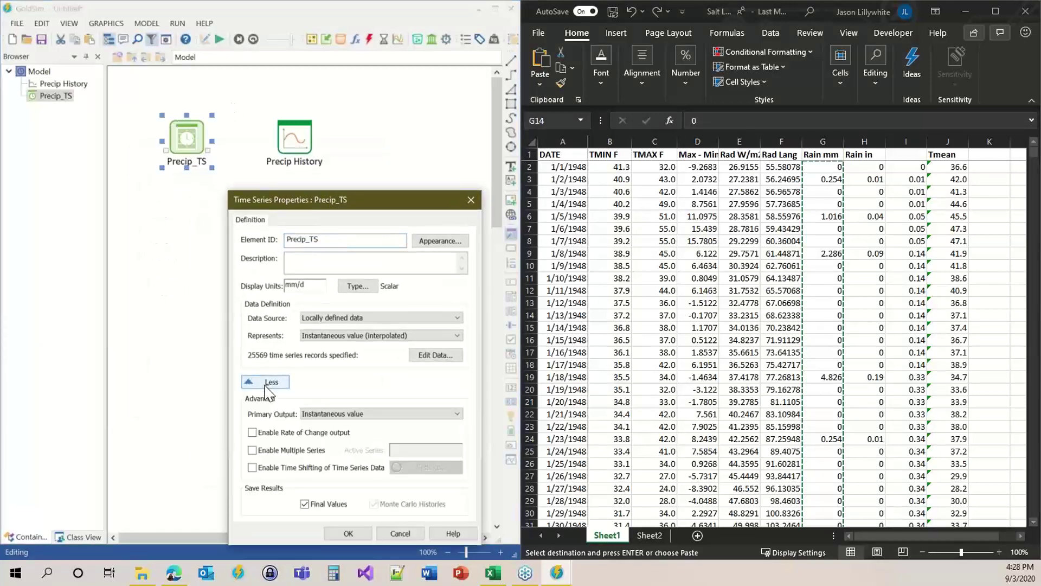
left_click(296, 469)
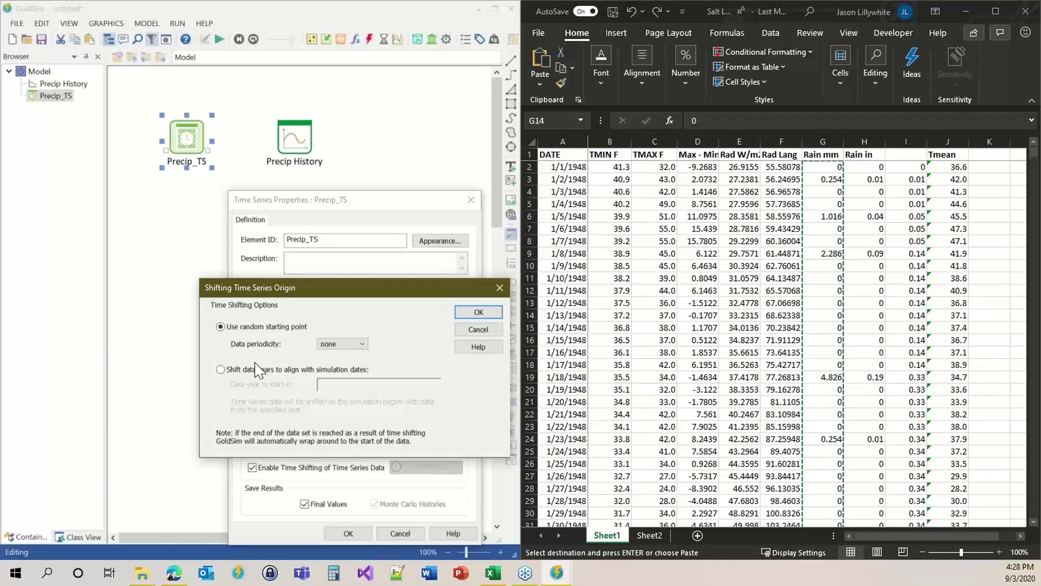
left_click(336, 345)
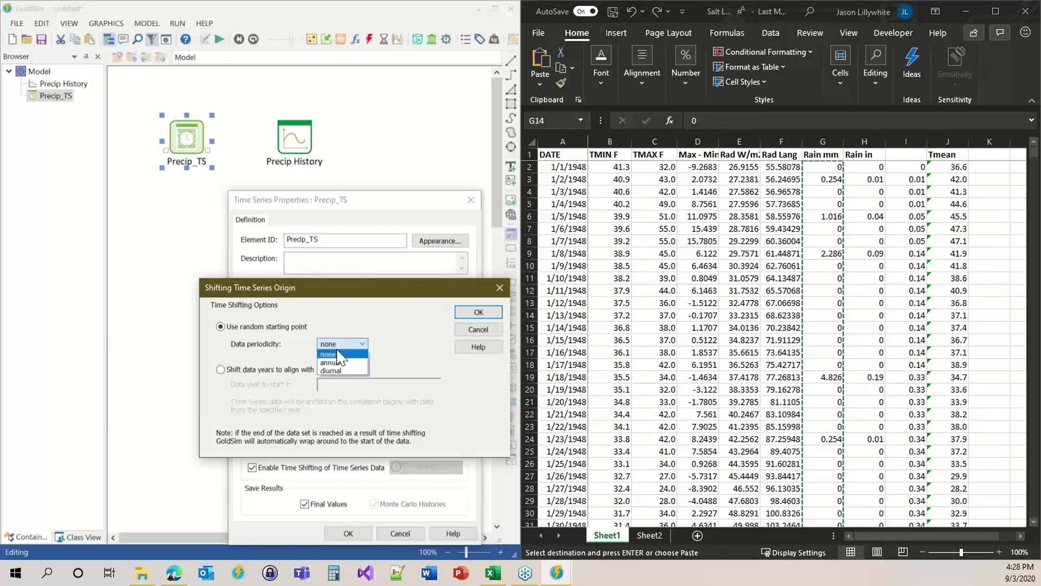
left_click(349, 363)
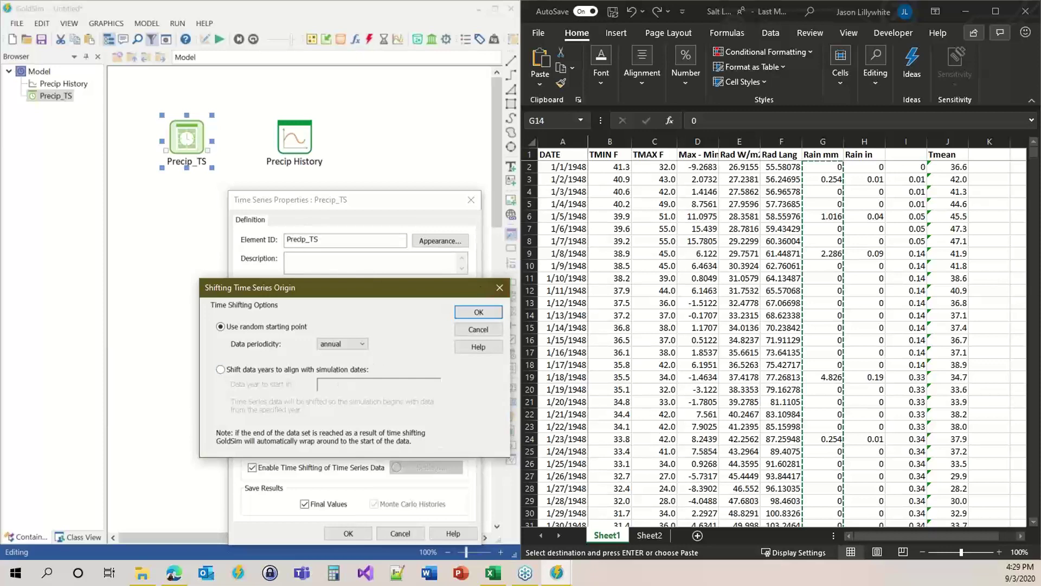
Examine the last dates of the rainfall record in the Excel worksheet, from 12/7/2017 to the end.
left_click(1036, 151)
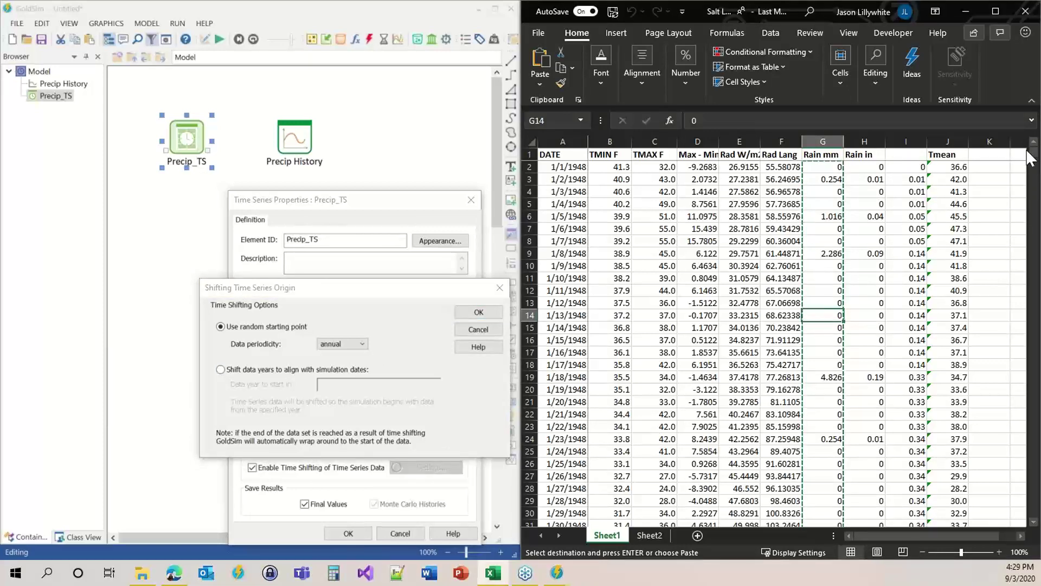
left_click_drag(1035, 156, 1034, 512)
left_click(570, 227)
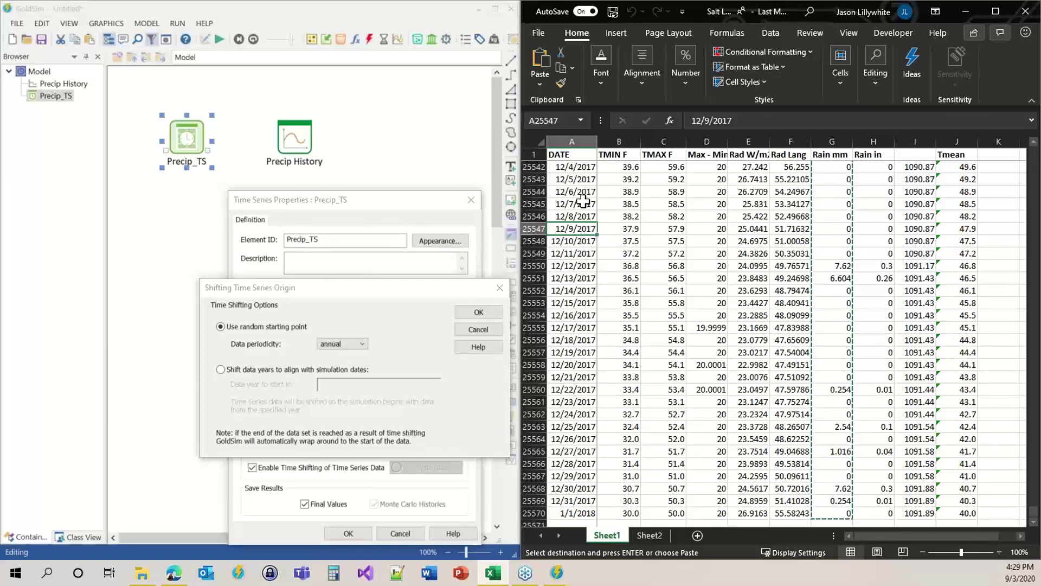
left_click_drag(583, 202, 578, 511)
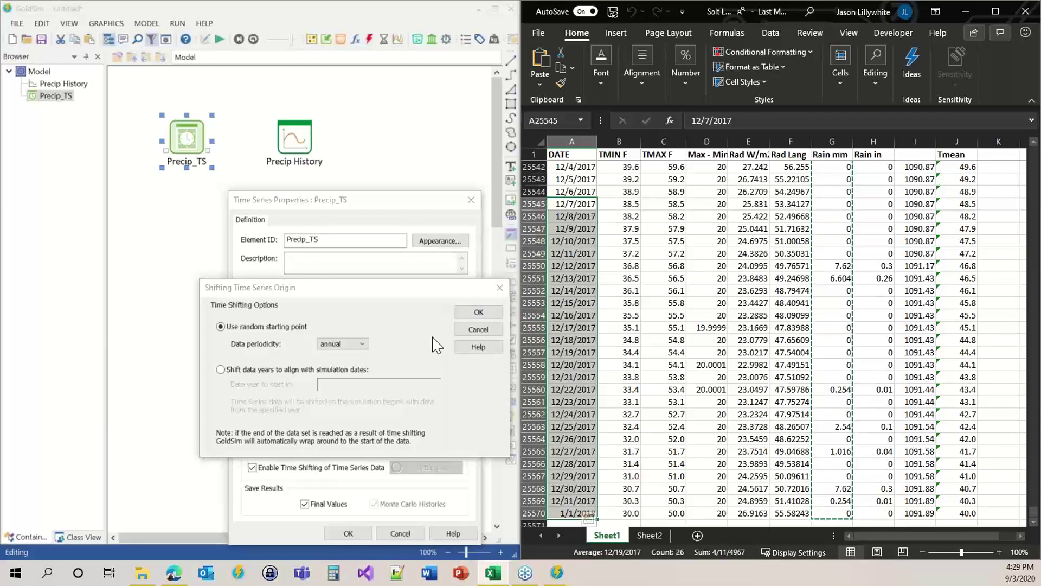
Keep the annual data periodicity, accept the time shifting settings and close the Precip_TS properties.
left_click(361, 345)
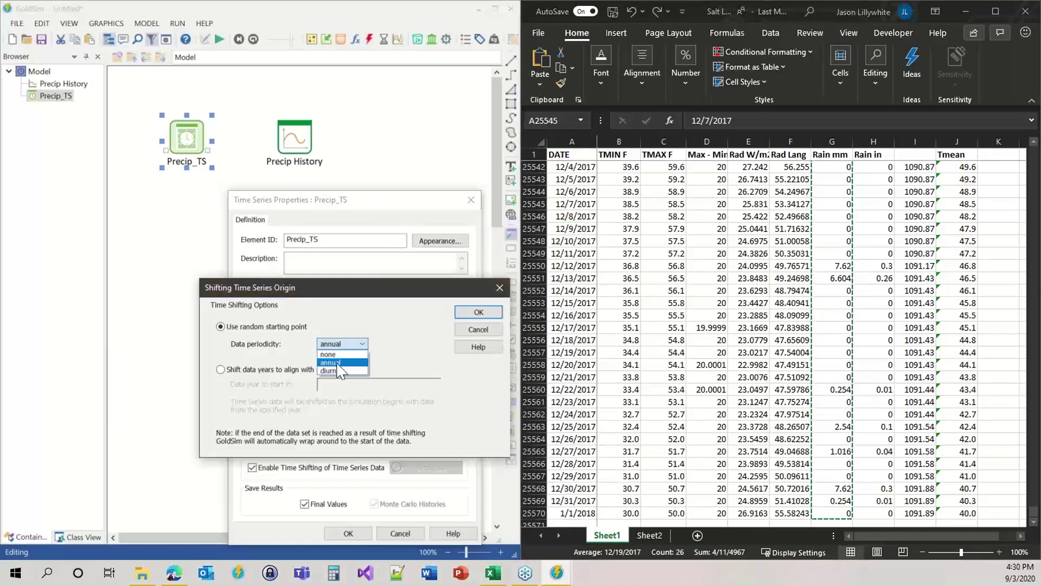
left_click(337, 363)
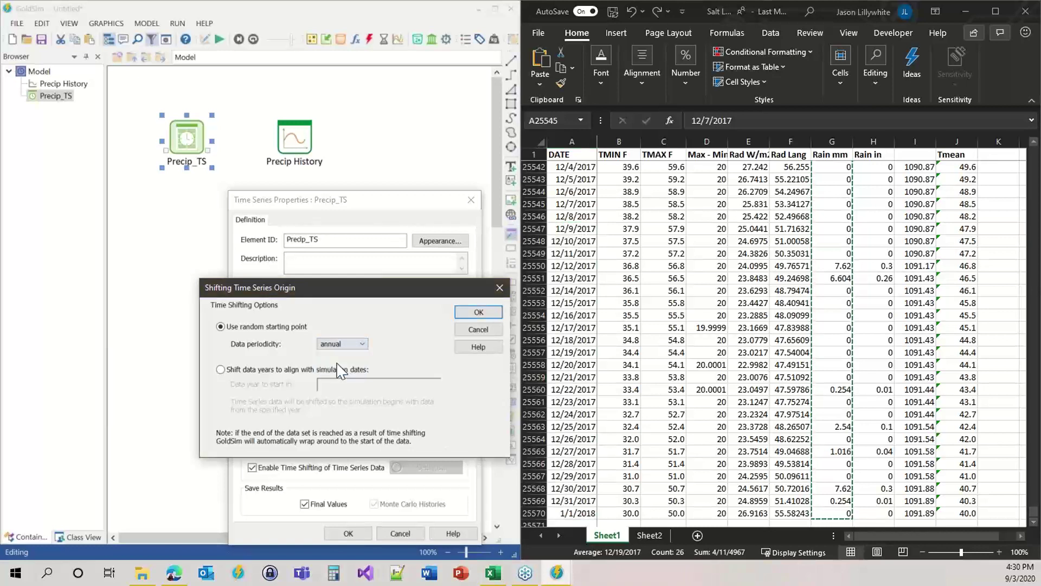
left_click(459, 325)
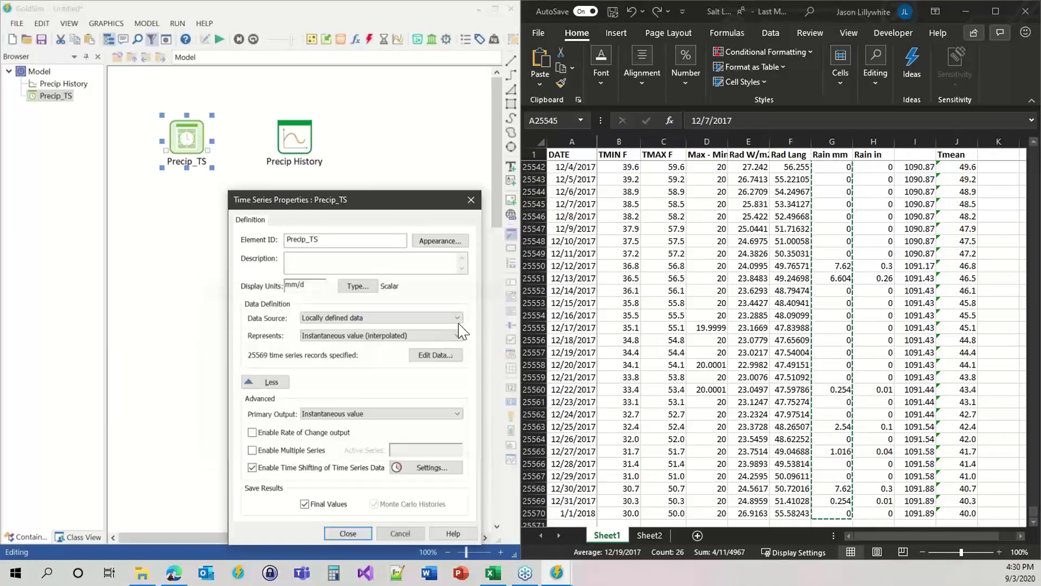
left_click(333, 534)
Run the simulation and show the Precip History chart with its probability bands.
left_click(219, 39)
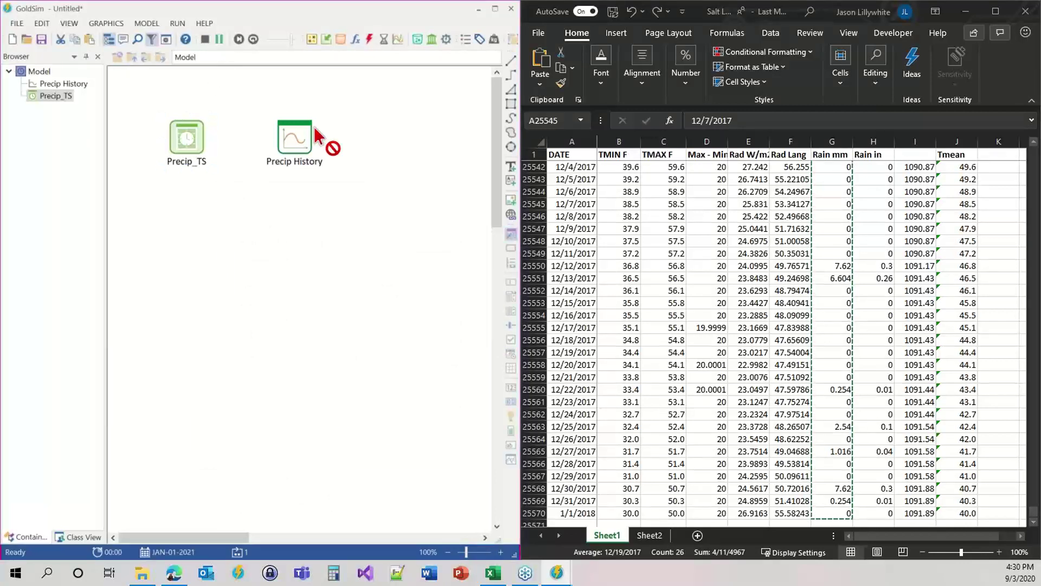
left_click(263, 303)
left_click(282, 124)
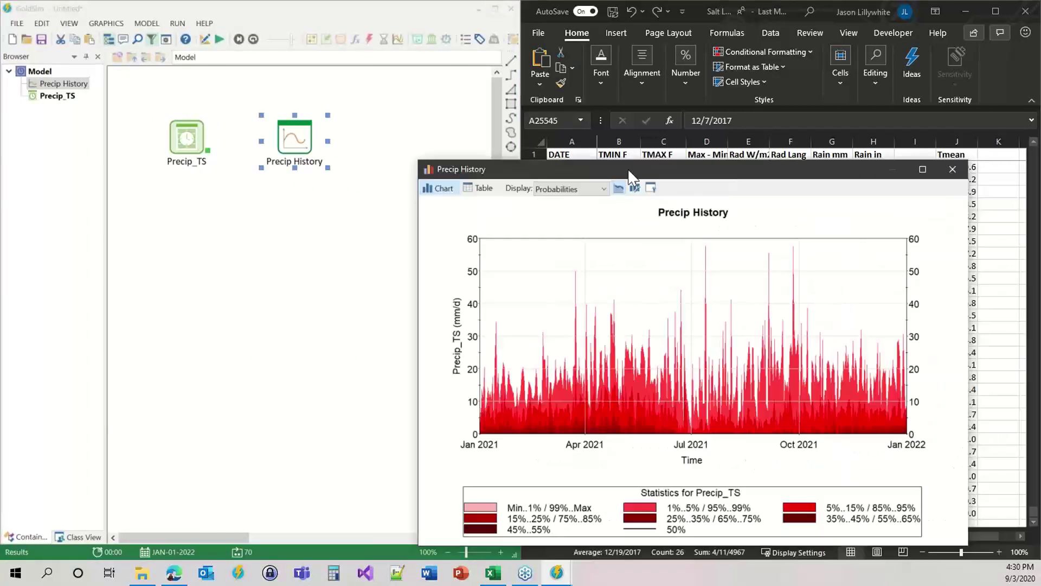
left_click_drag(629, 171, 603, 58)
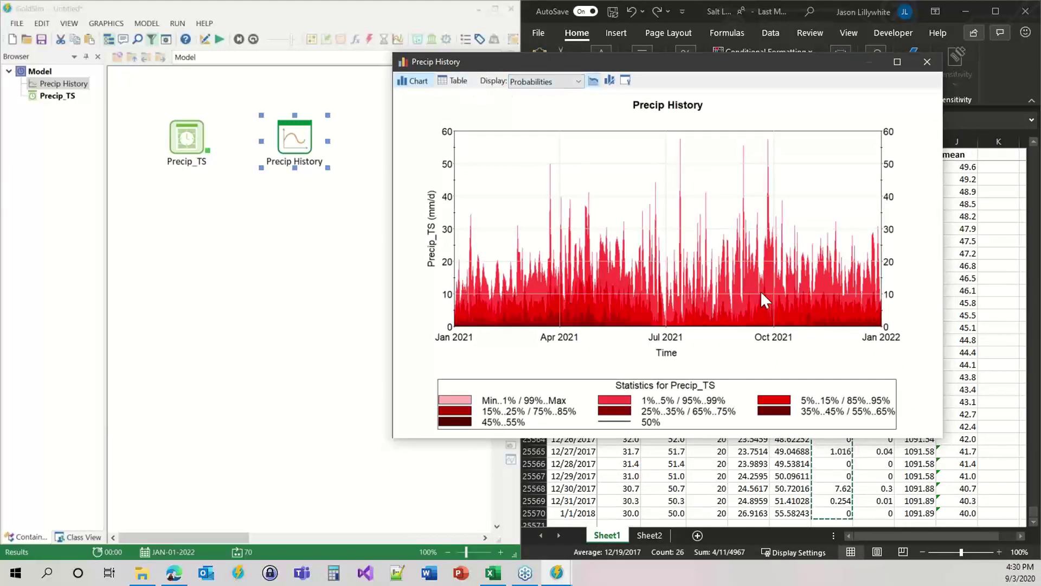
Display realization 1 and the mean statistic in the Precip History chart to compare a single year with the average.
mouse_move(596, 271)
left_click(536, 82)
left_click(534, 88)
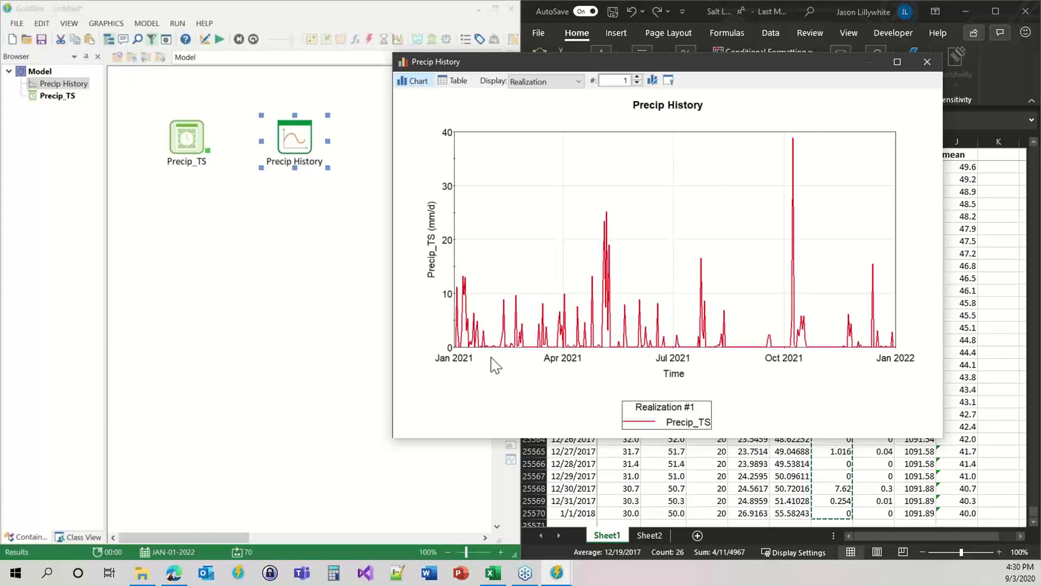
left_click(529, 81)
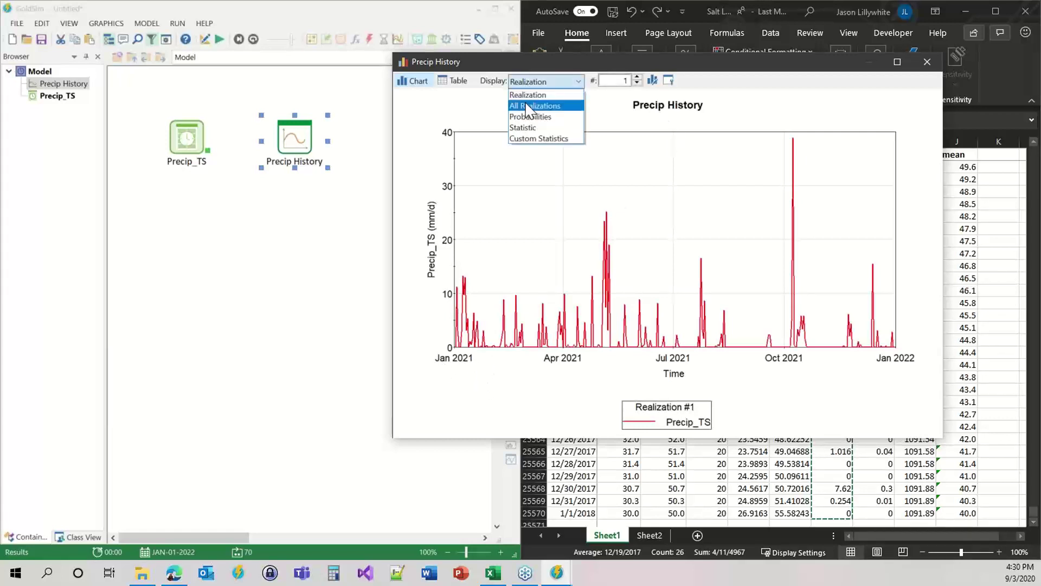
left_click(534, 133)
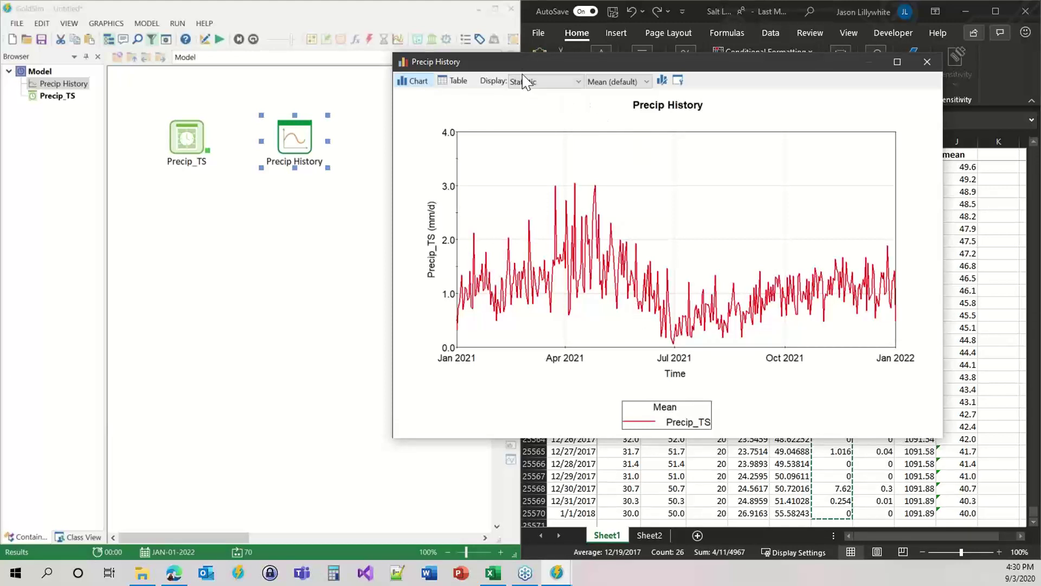
Close the Precip History chart and return the model to Edit Mode.
left_click(927, 63)
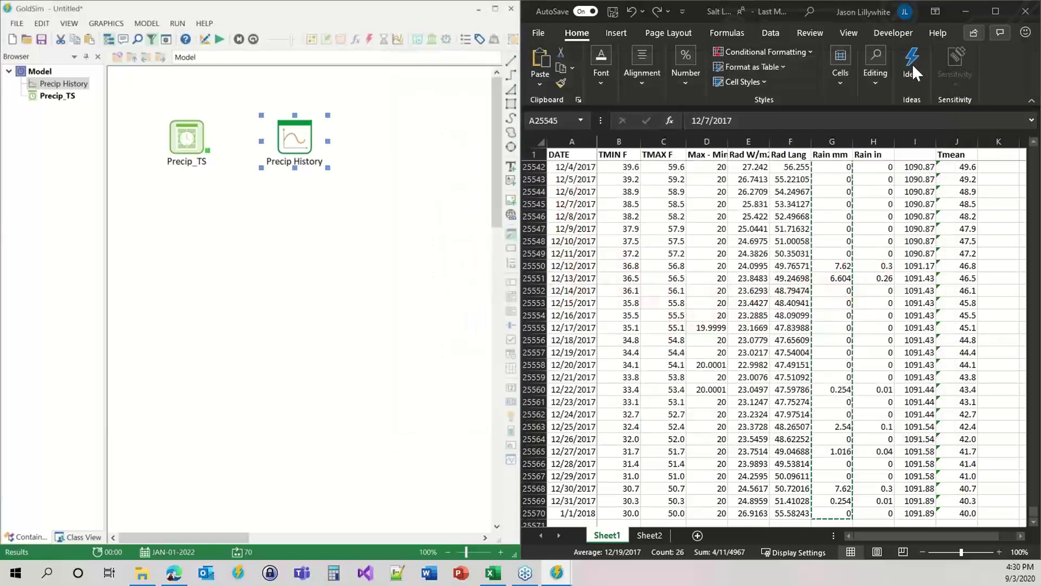
left_click(390, 312)
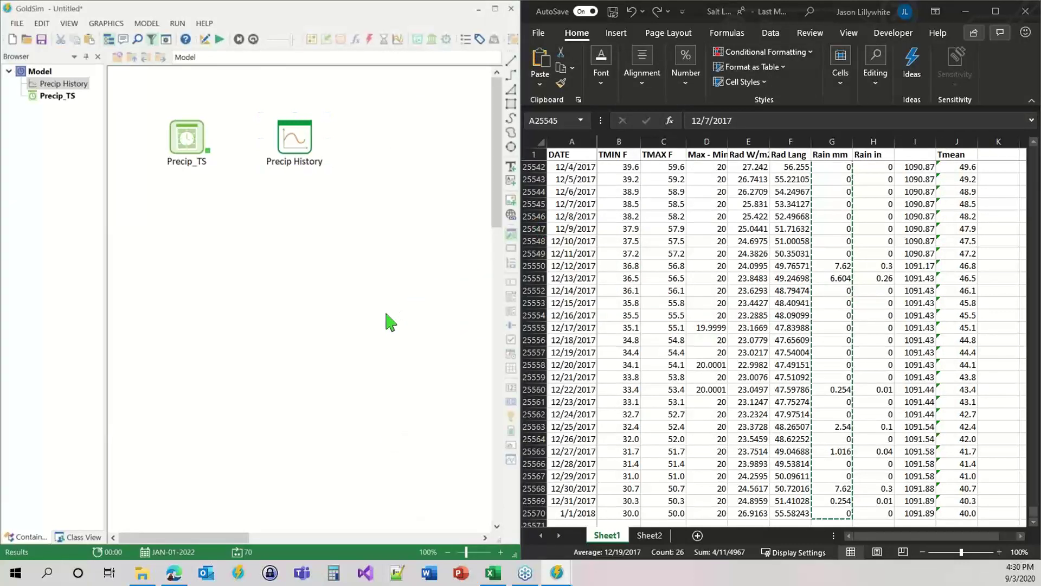
key("F4")
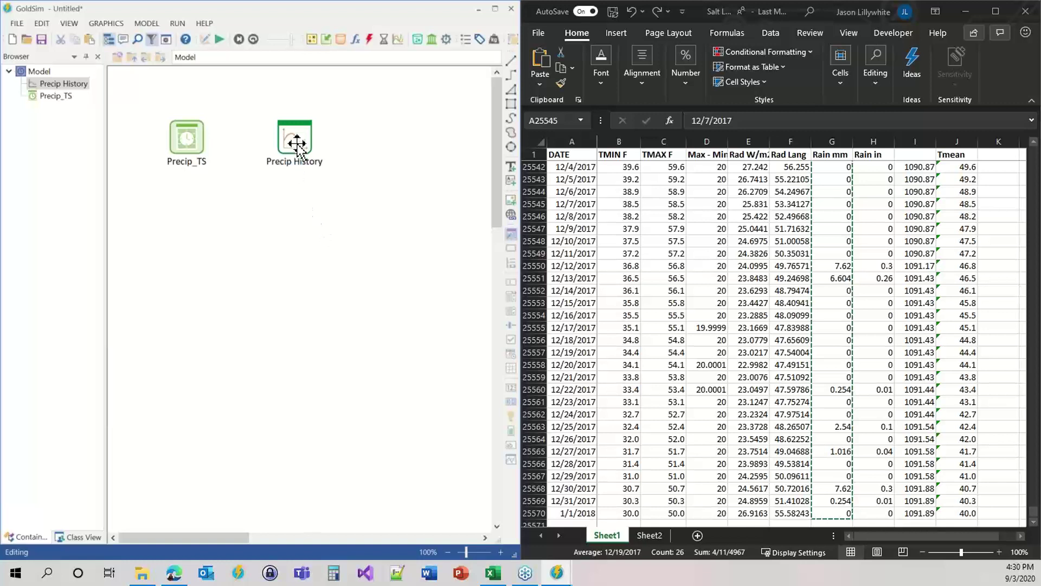
Open the simulation settings of the model.
mouse_move(296, 148)
left_click(166, 39)
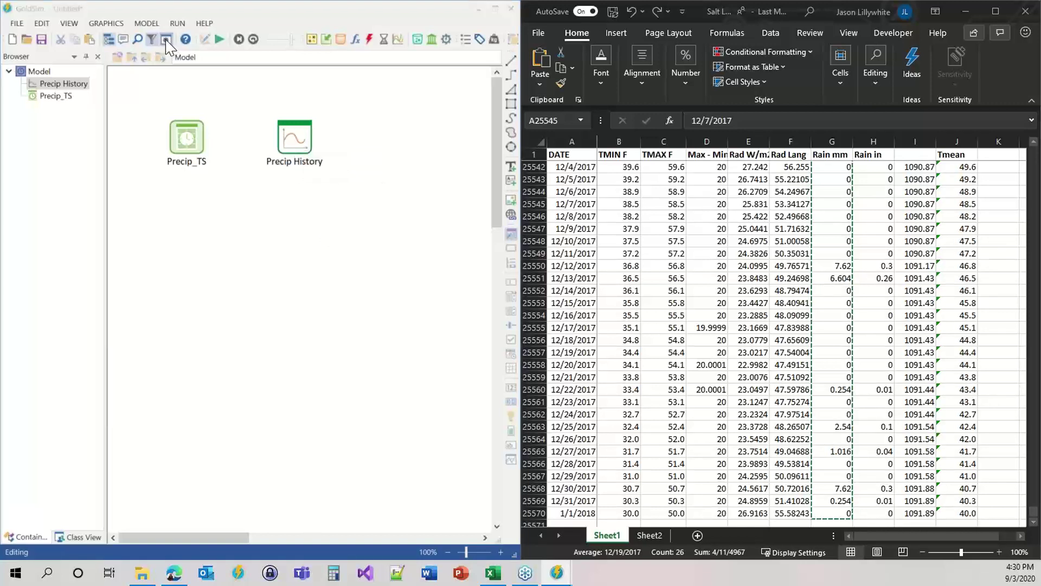
left_click_drag(337, 109, 585, 55)
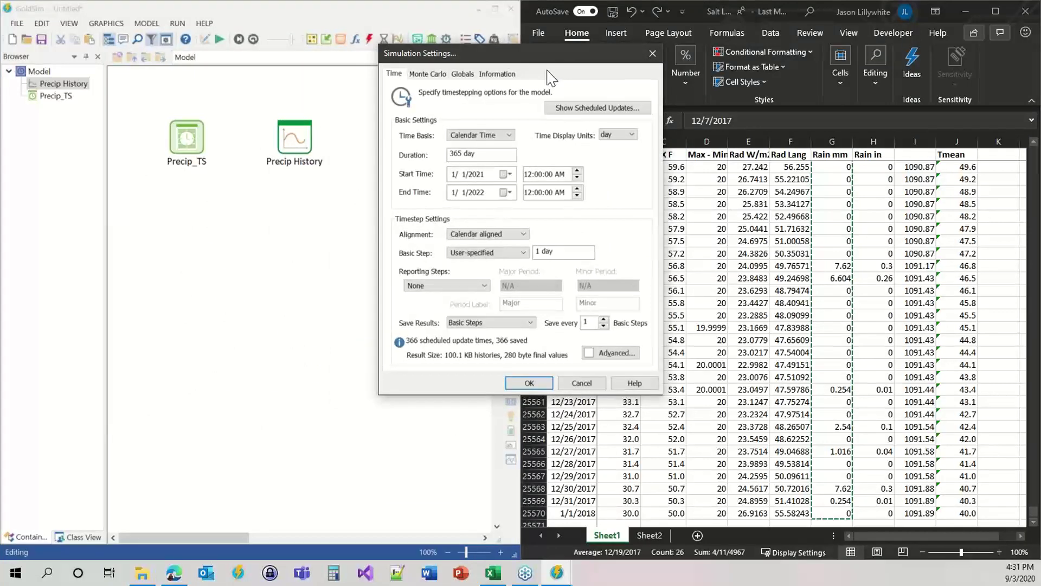
Try the Major Period only and Major & Minor Periods options for the reporting steps.
left_click(432, 288)
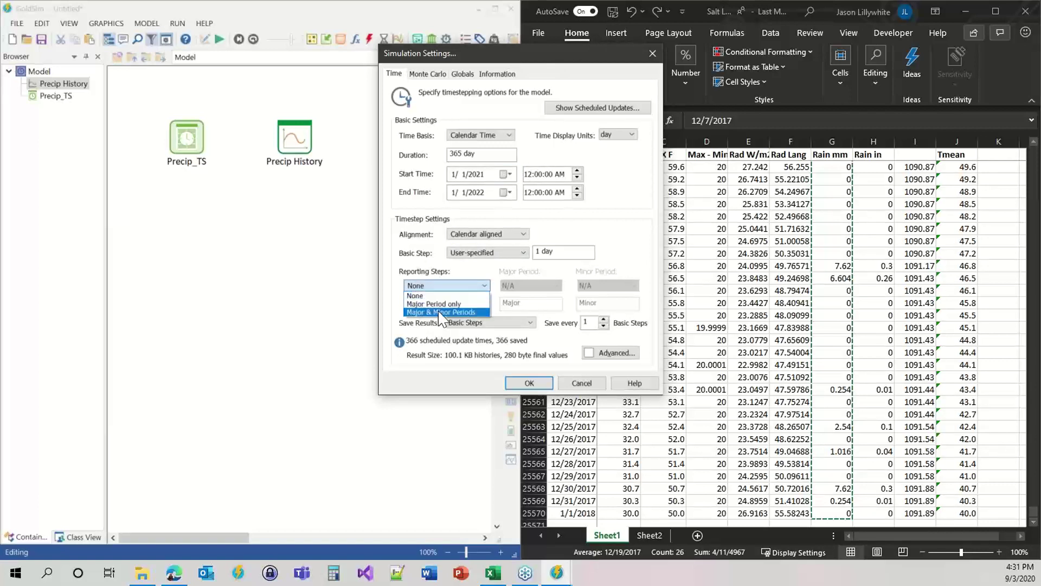
left_click(439, 311)
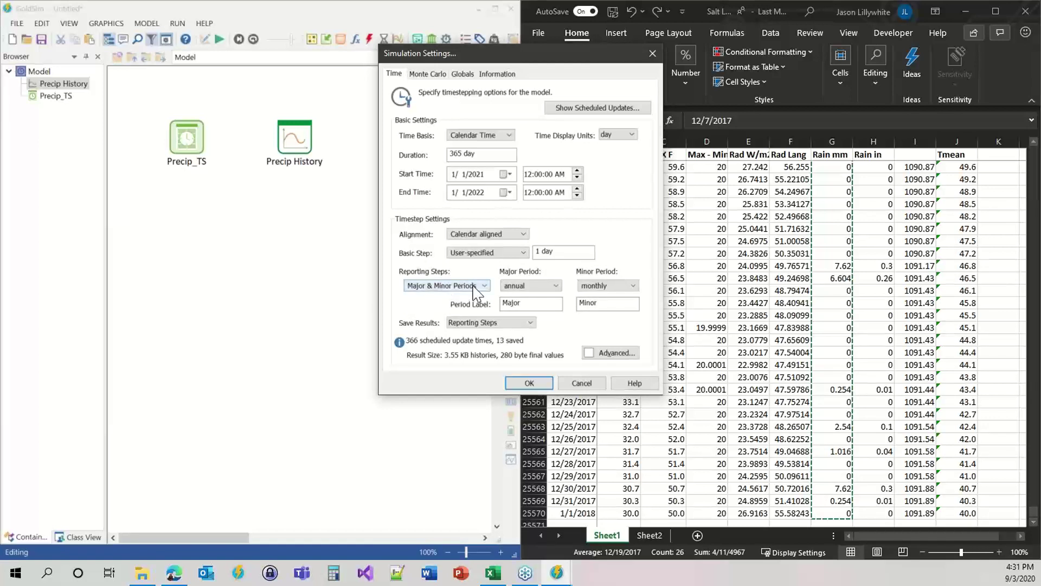
left_click(453, 289)
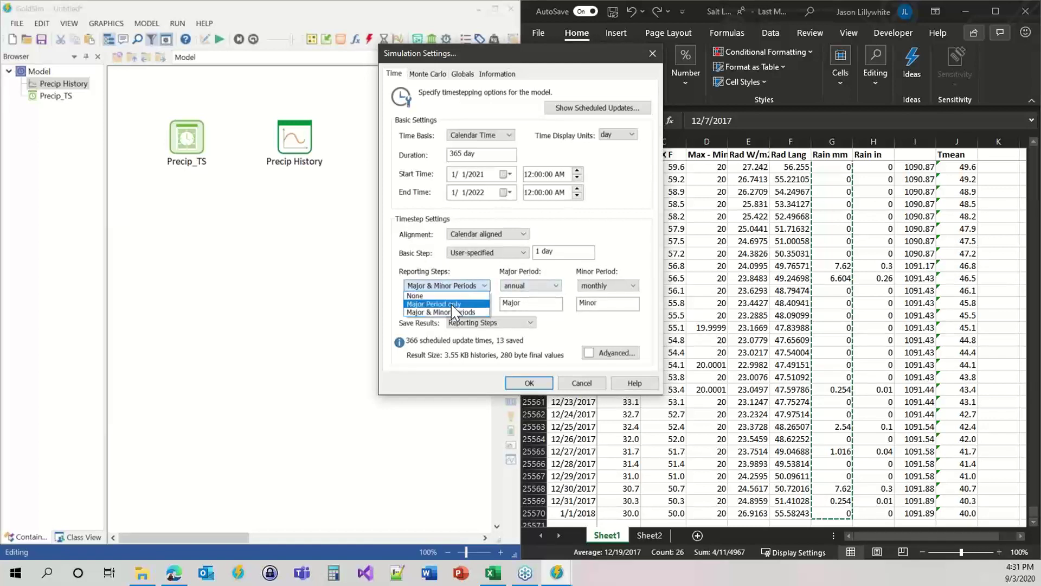
left_click(453, 304)
left_click(453, 286)
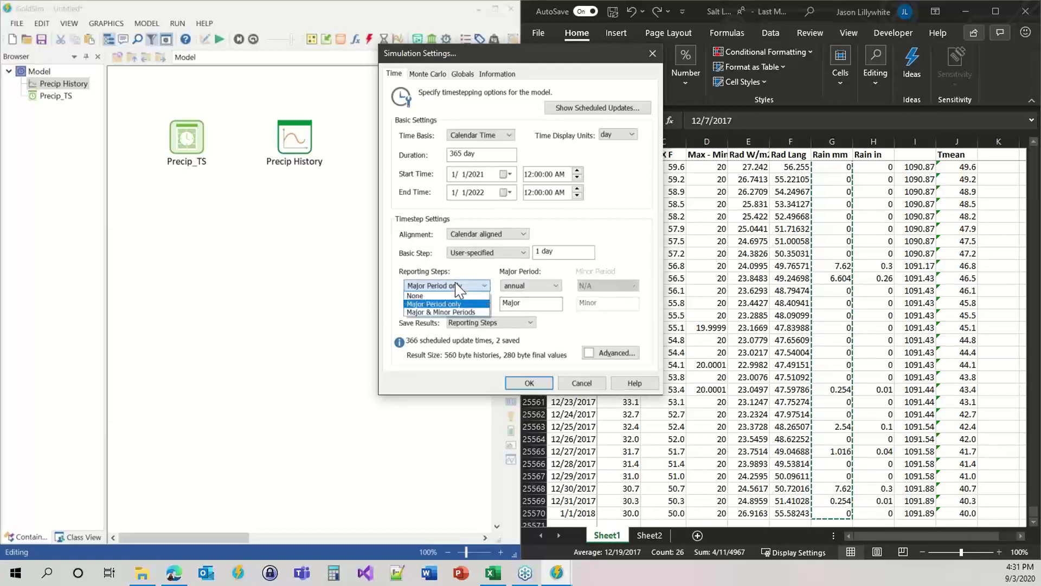
left_click(450, 312)
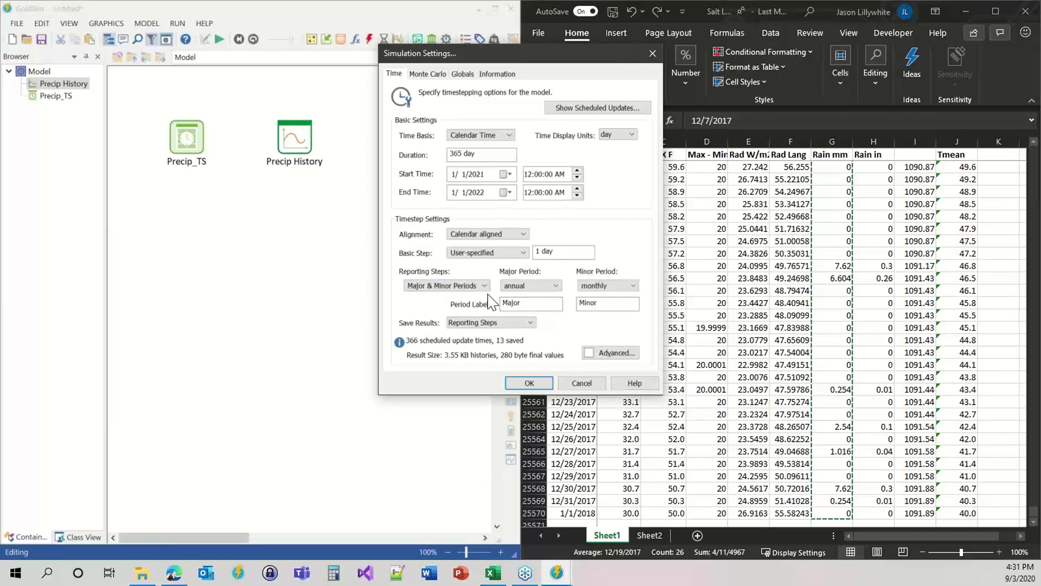
Set the reporting steps to Major Period only, with a monthly major period labelled Monthly.
left_click(445, 286)
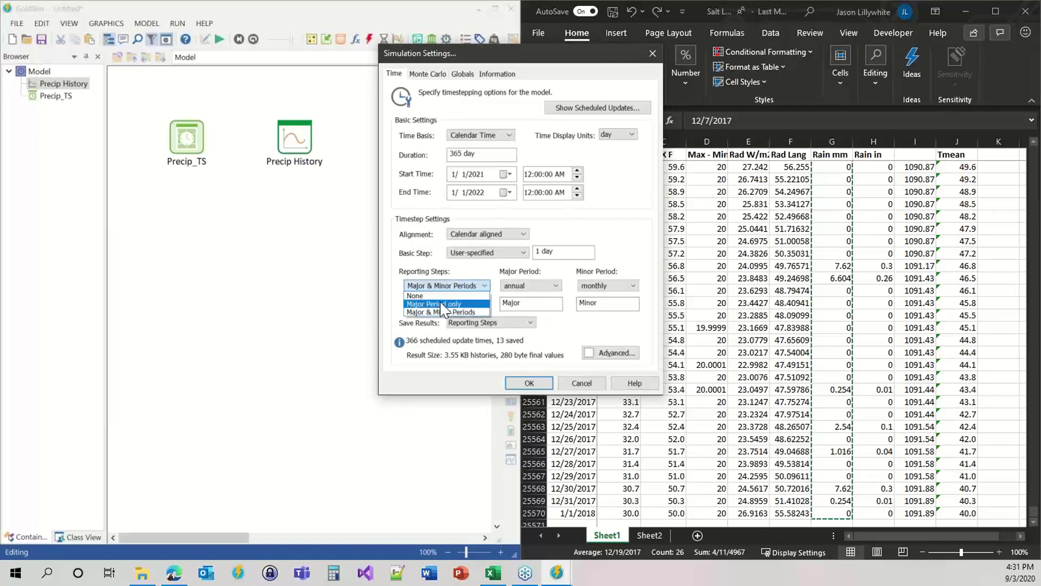
left_click(439, 303)
left_click(513, 285)
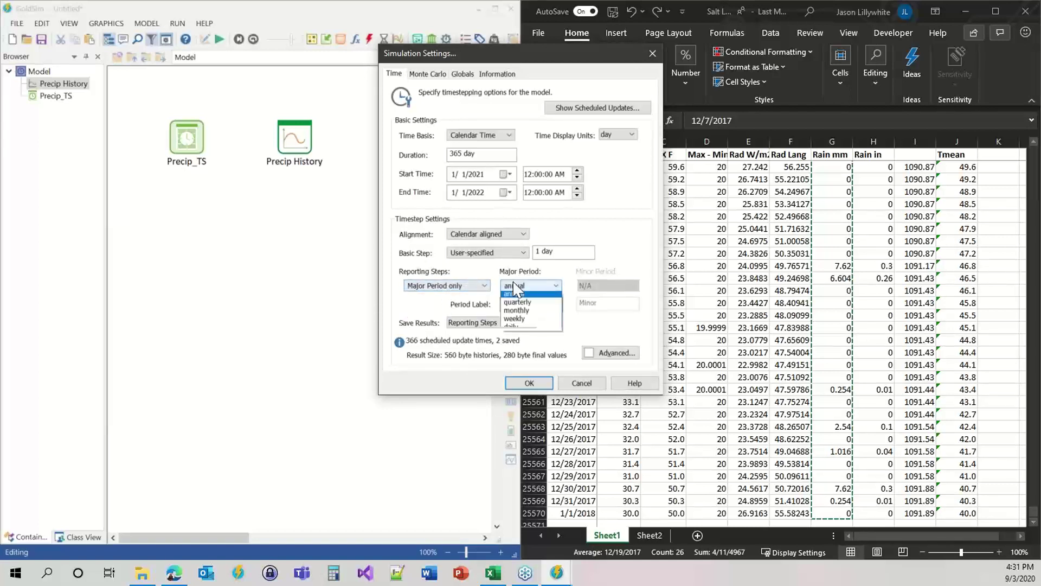
left_click(529, 313)
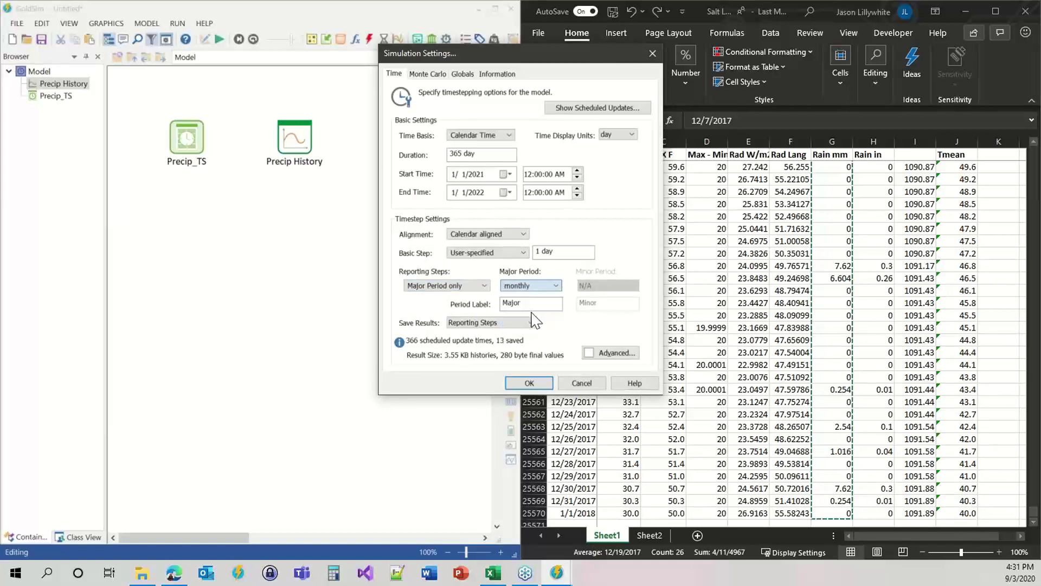
left_click_drag(531, 305, 453, 298)
type("Monthly")
Set results to be saved at Reporting & Basic Steps, every 1 basic step, and accept the simulation settings.
left_click(494, 322)
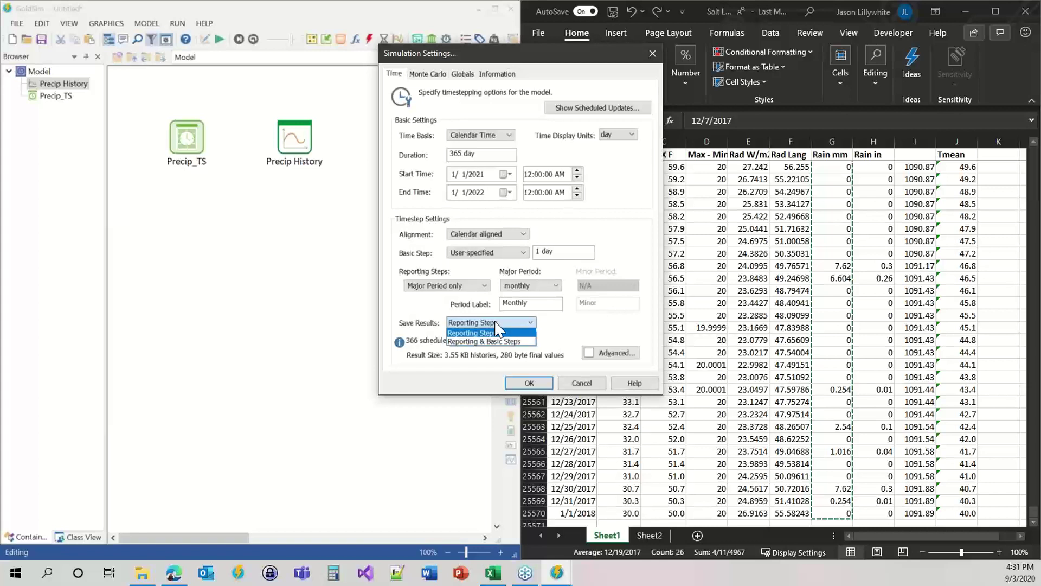
left_click(501, 342)
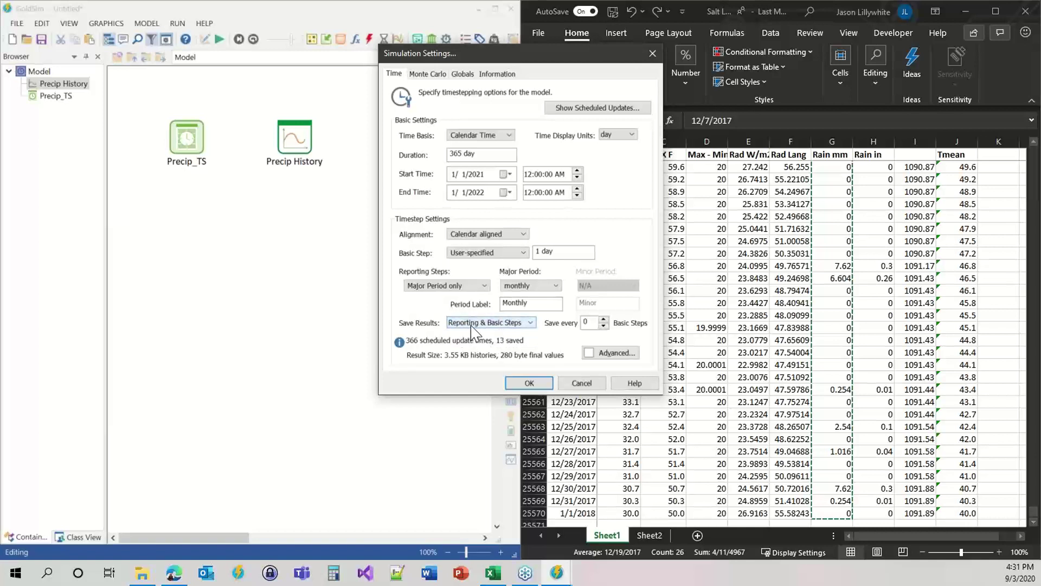
left_click(603, 320)
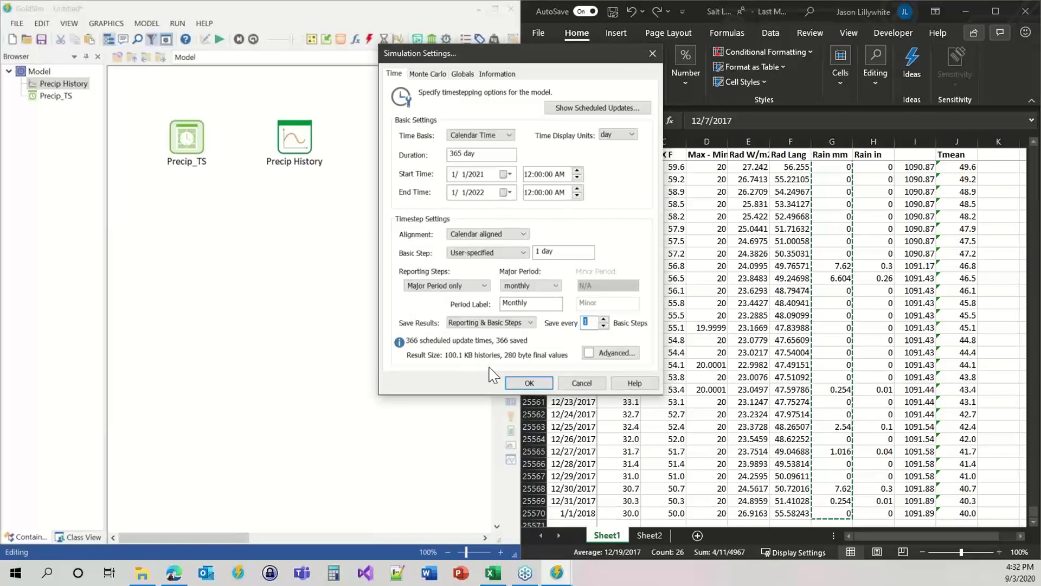
left_click(529, 383)
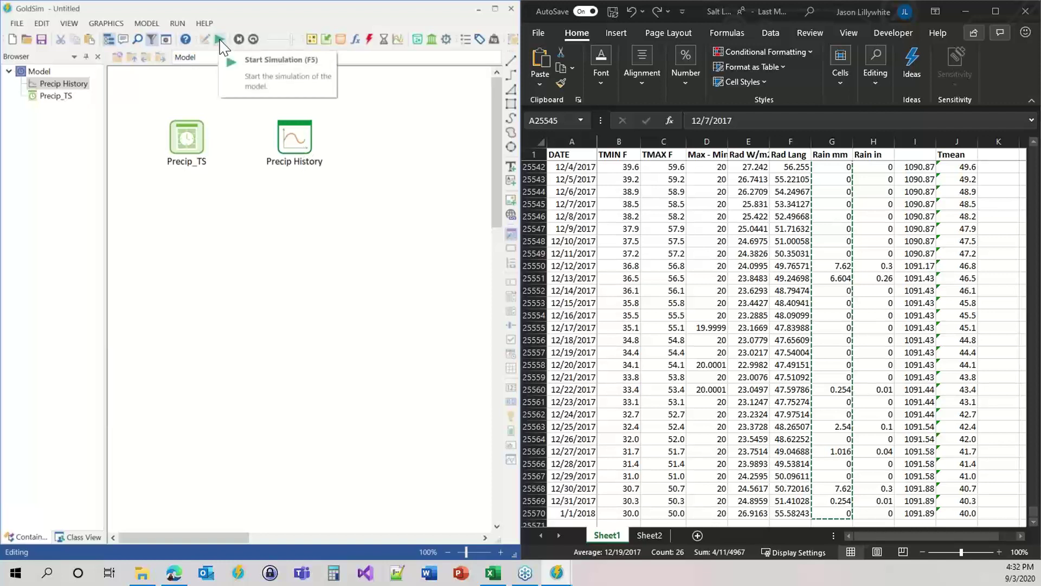
In Precip History's properties, set the time display to Reporting Periods, Precip_TS period results to Cumulative and primary display units to mm.
double_click(298, 137)
left_click_drag(322, 120, 641, 54)
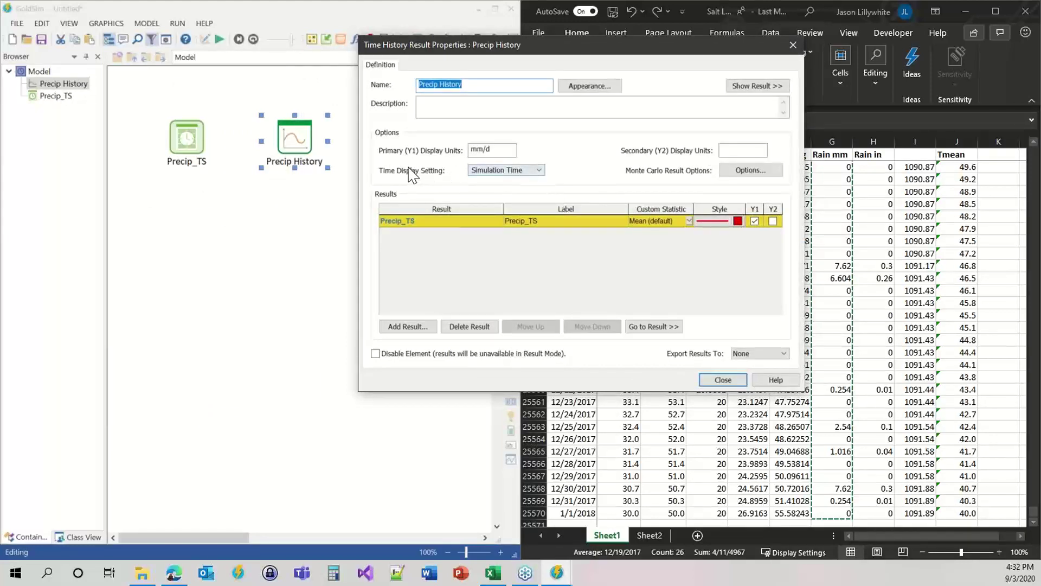
left_click(538, 170)
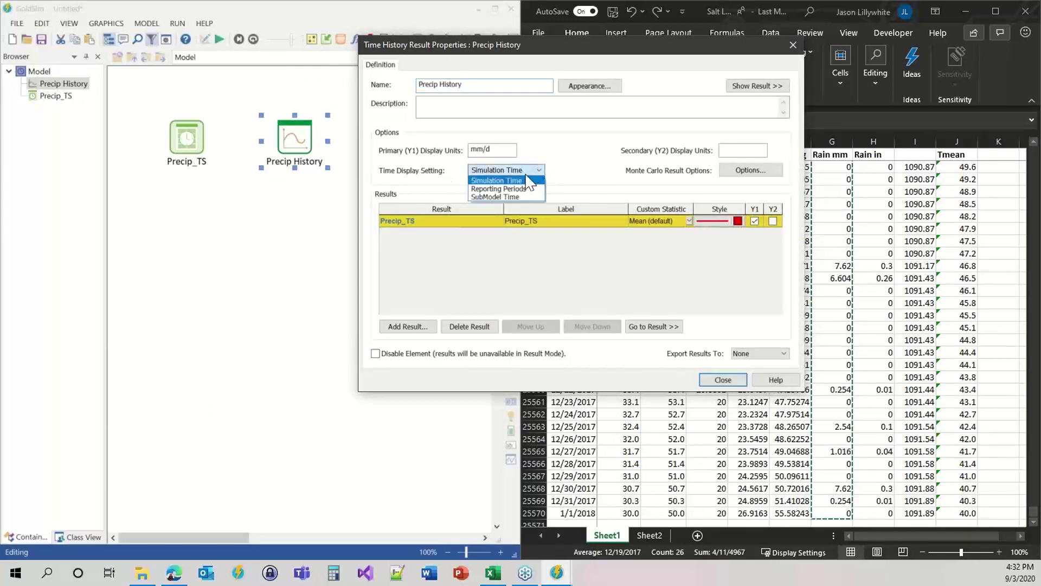
left_click(528, 189)
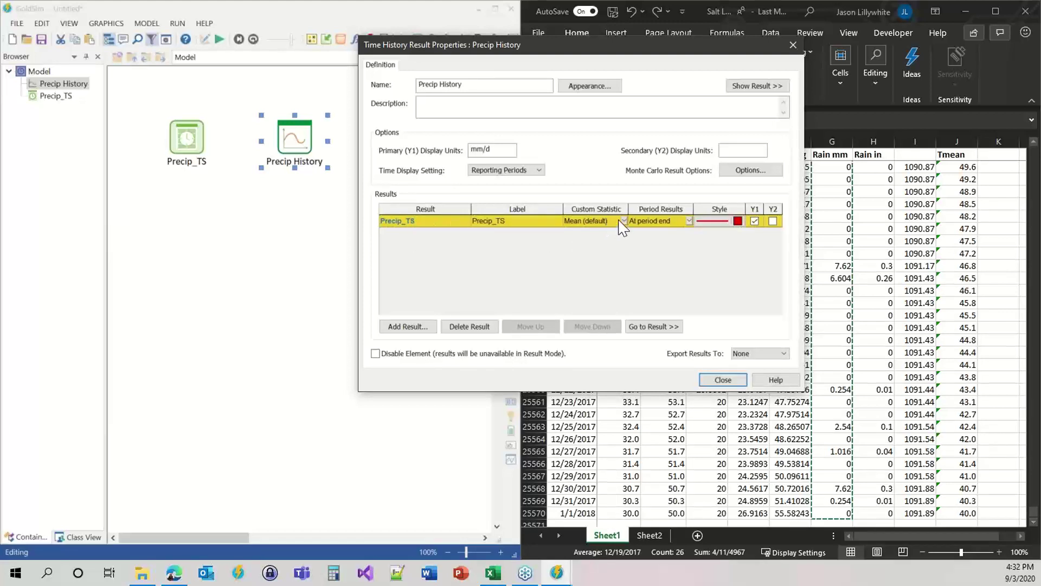
left_click(689, 222)
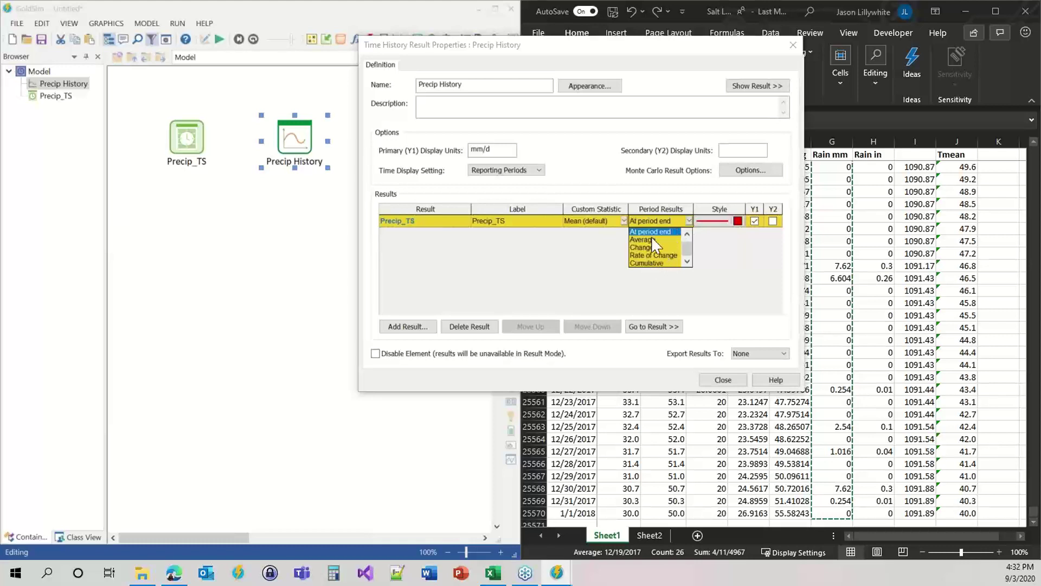
left_click(638, 262)
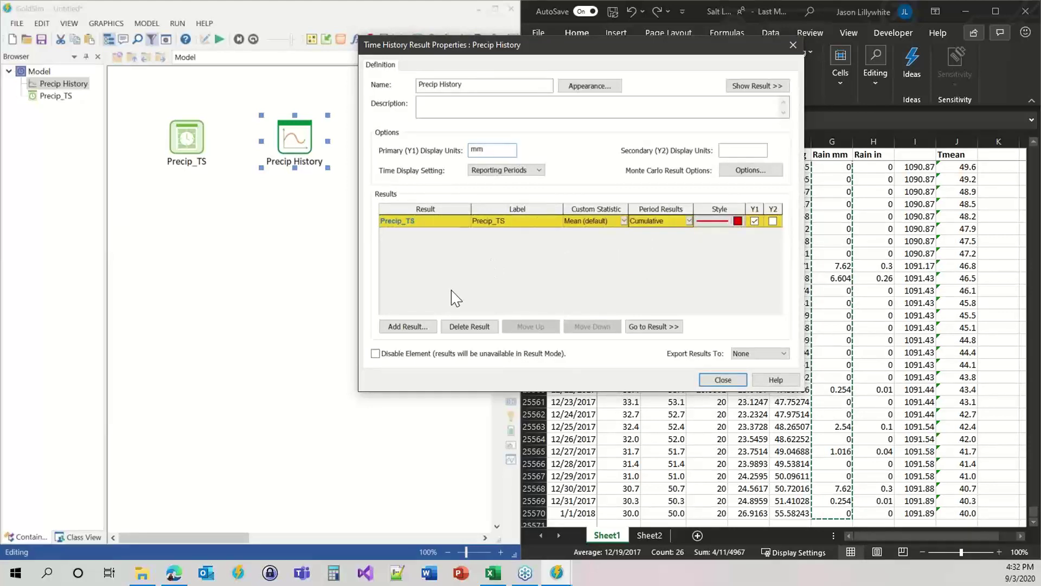
Add Precip_TS as a second result in Precip History, with its period results set to All plot points.
left_click(412, 325)
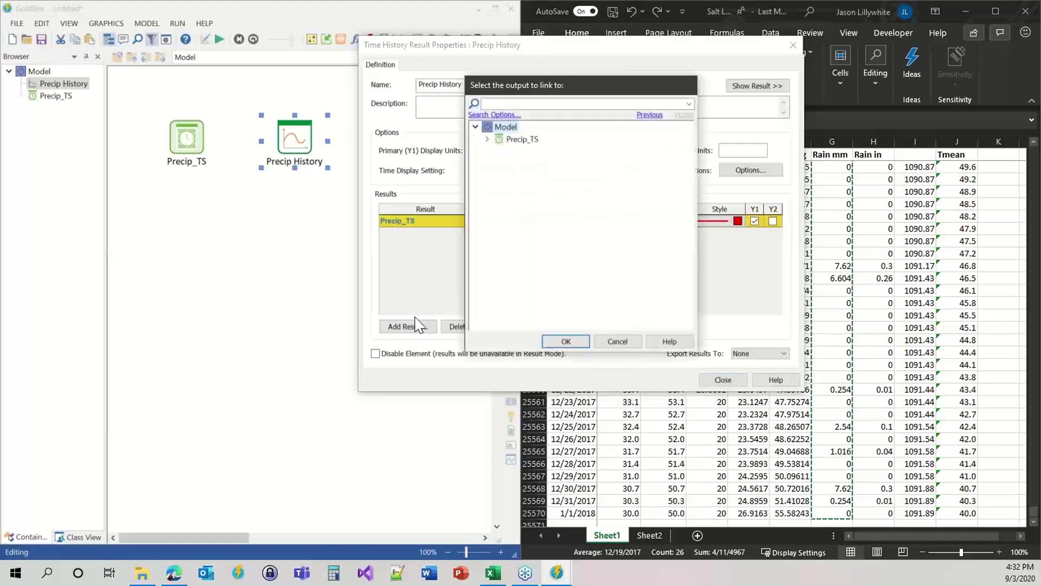
double_click(519, 140)
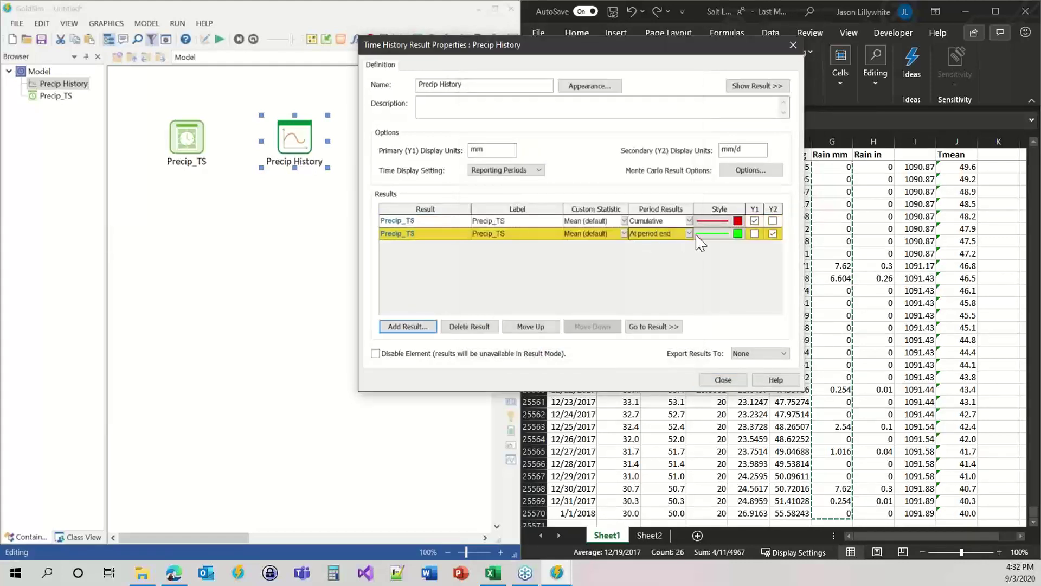
left_click(689, 233)
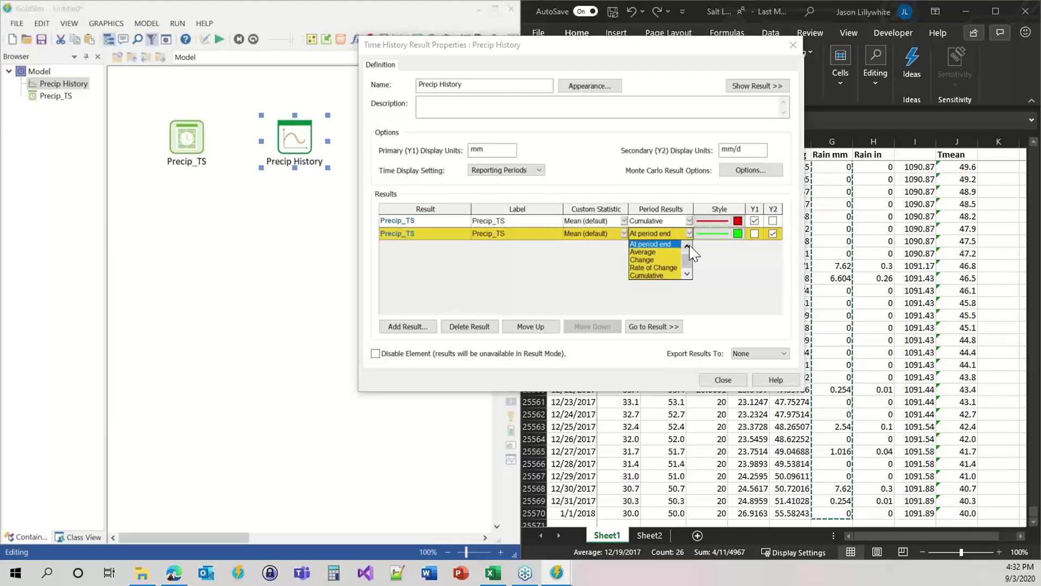
scroll(658, 245, "up", 1)
left_click(649, 244)
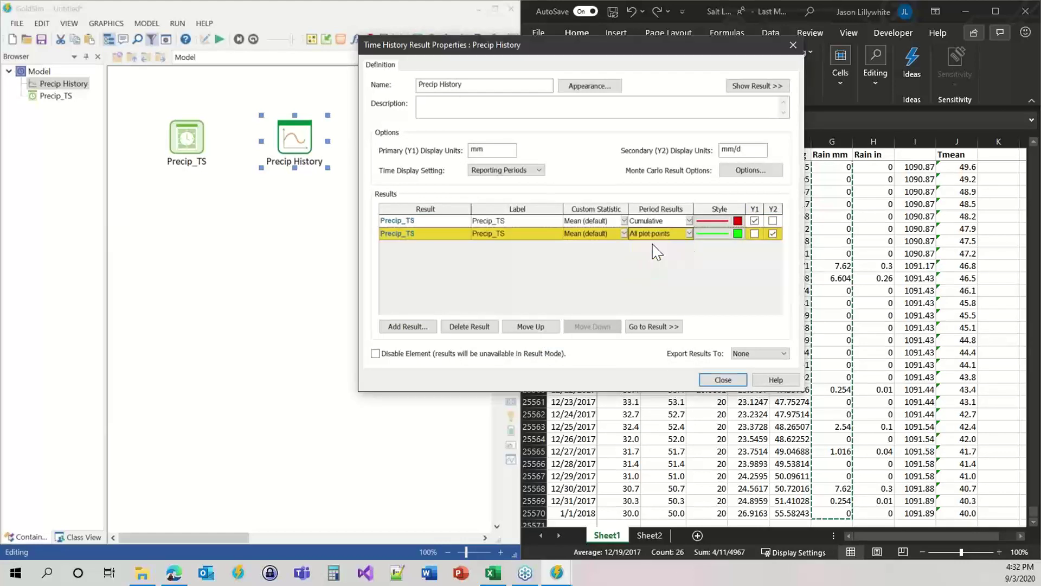
Make the line of the second Precip_TS result thinner and close the Precip History properties.
left_click(711, 234)
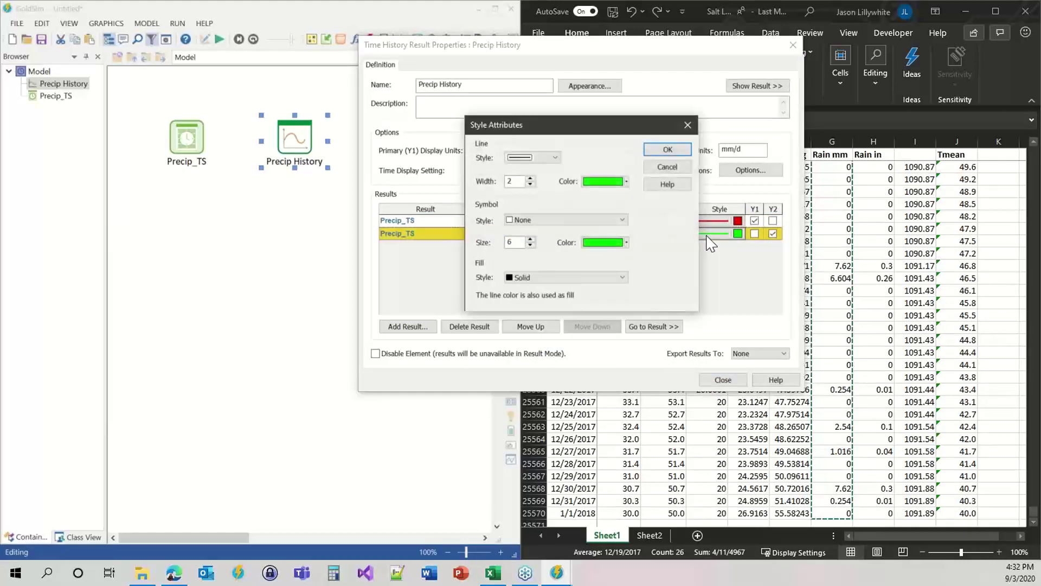
left_click(530, 185)
left_click(668, 151)
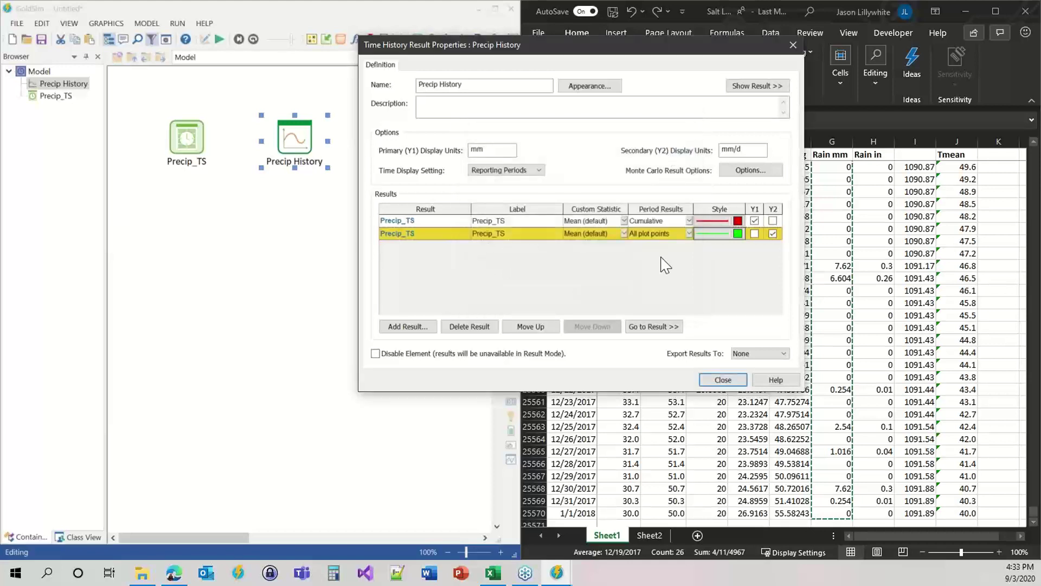
left_click(721, 381)
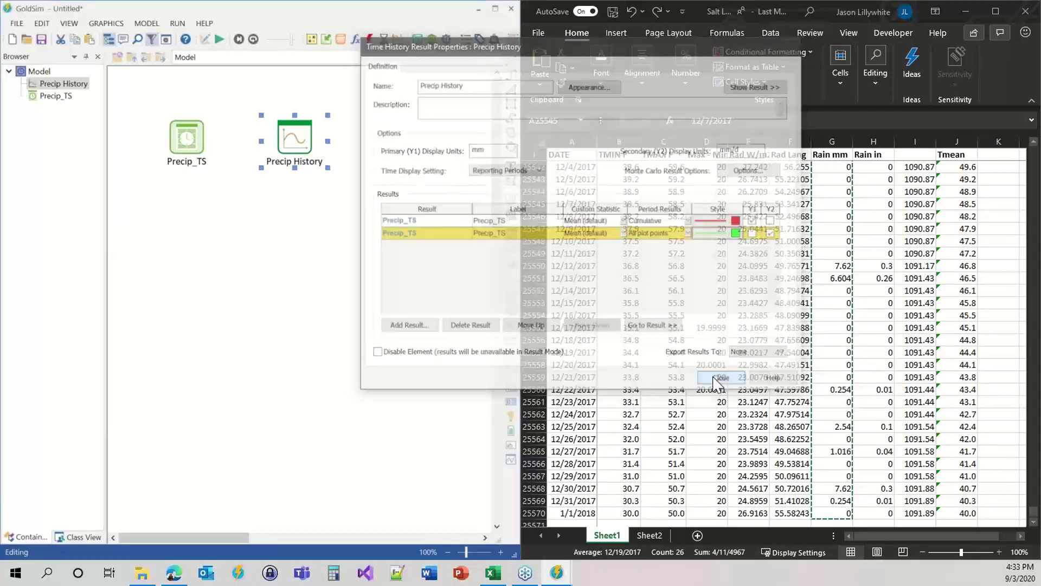
Run the simulation and display the Precip History result chart.
left_click(205, 25)
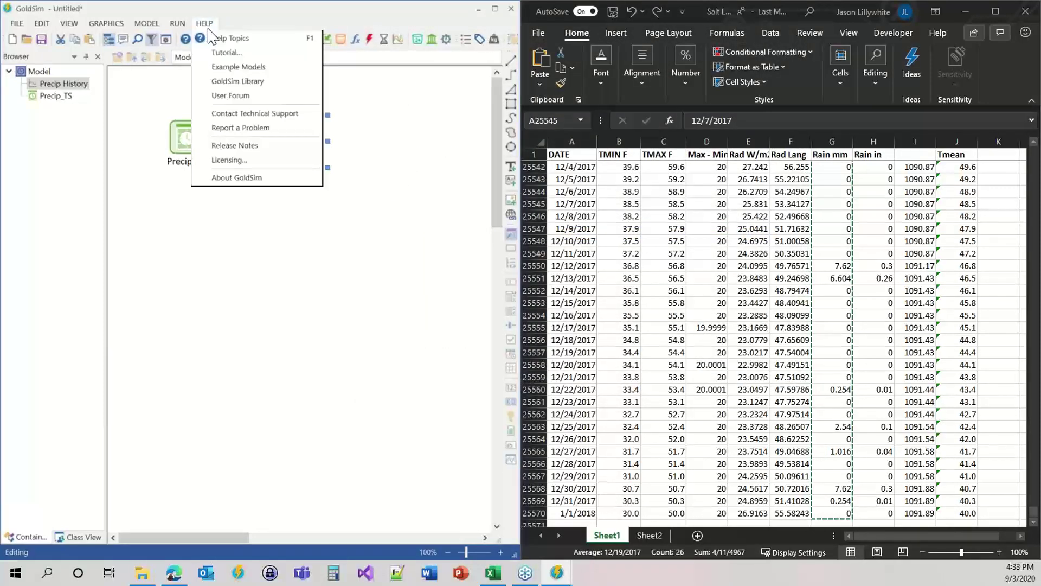
left_click(219, 39)
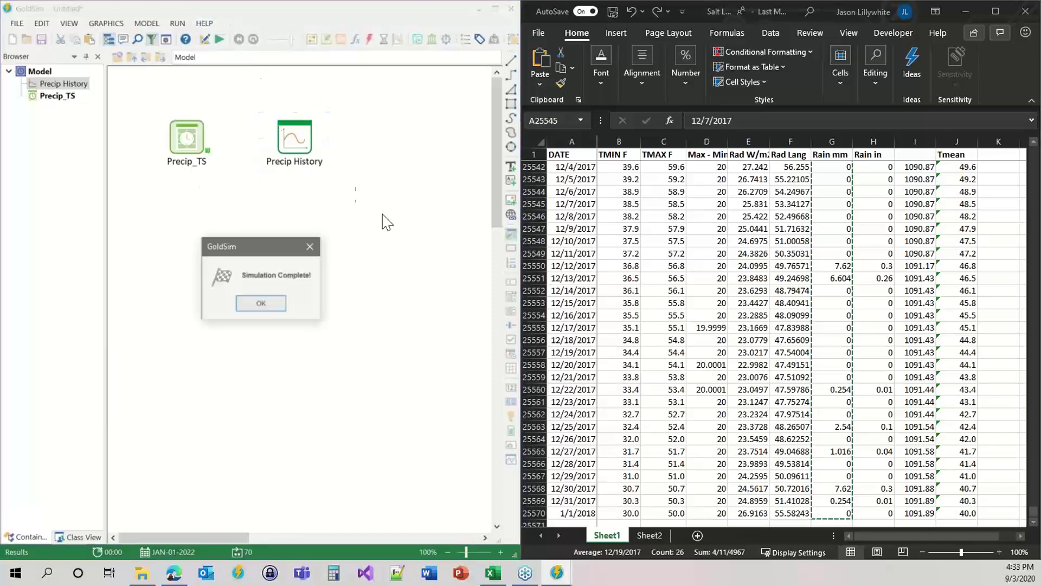
left_click(266, 303)
left_click(298, 140)
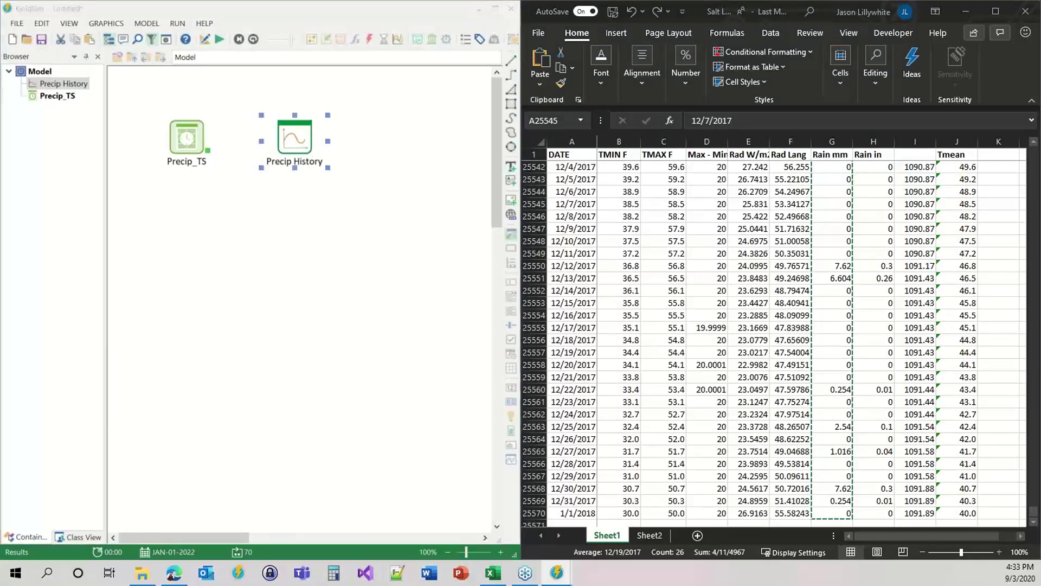
double_click(298, 139)
left_click_drag(518, 109, 448, 57)
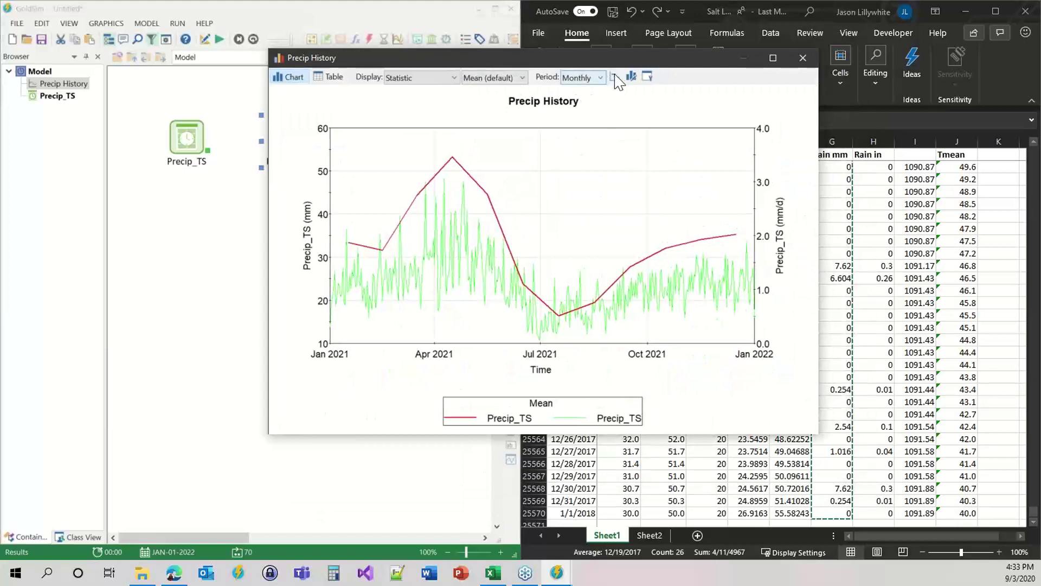
Plot the monthly results as a stepped line and change the chart display from statistics to Realization.
left_click(615, 77)
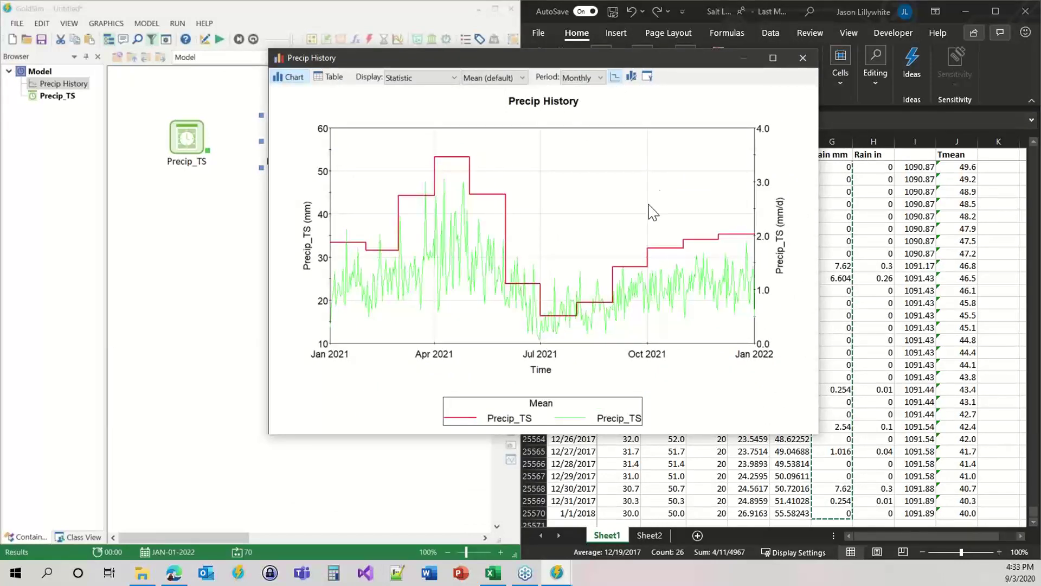
left_click(615, 78)
left_click(615, 79)
left_click(616, 79)
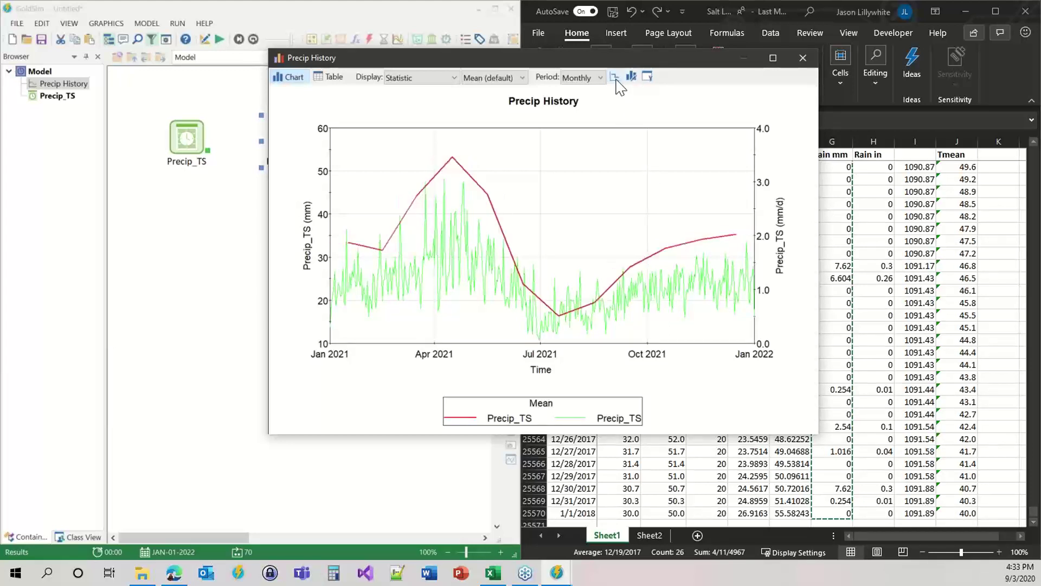
left_click(616, 78)
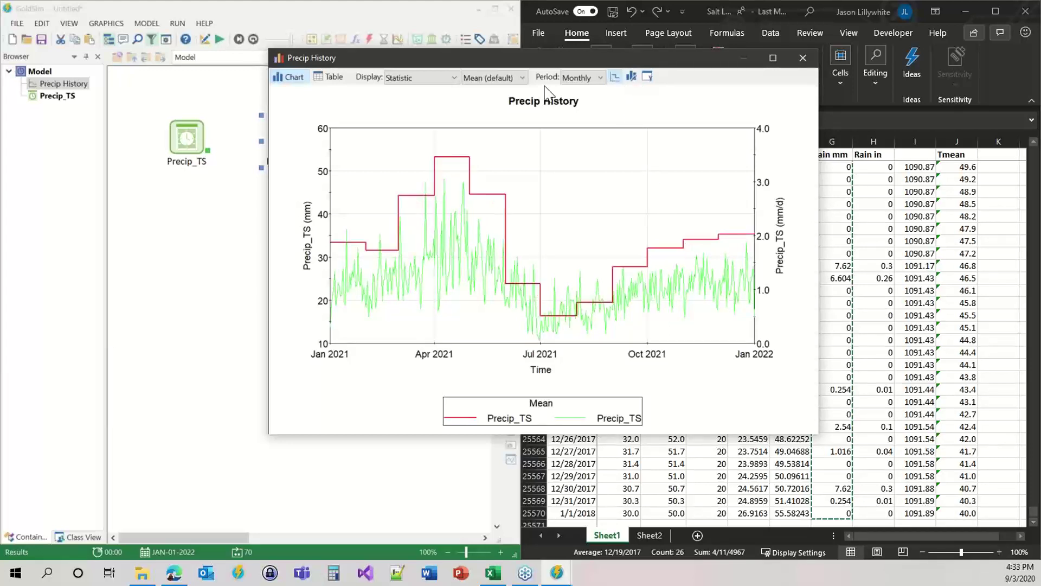
left_click(413, 78)
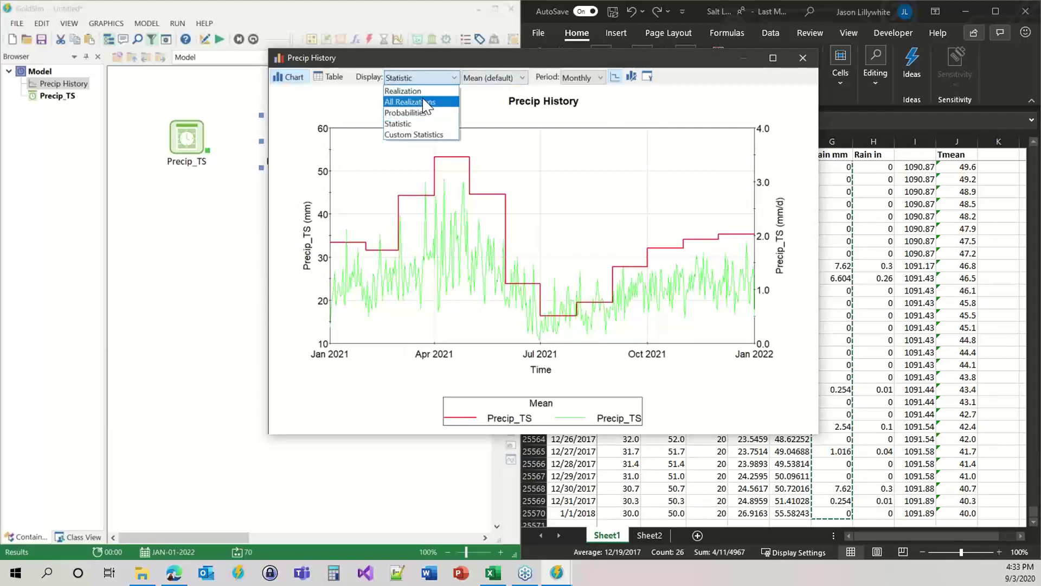
left_click(423, 90)
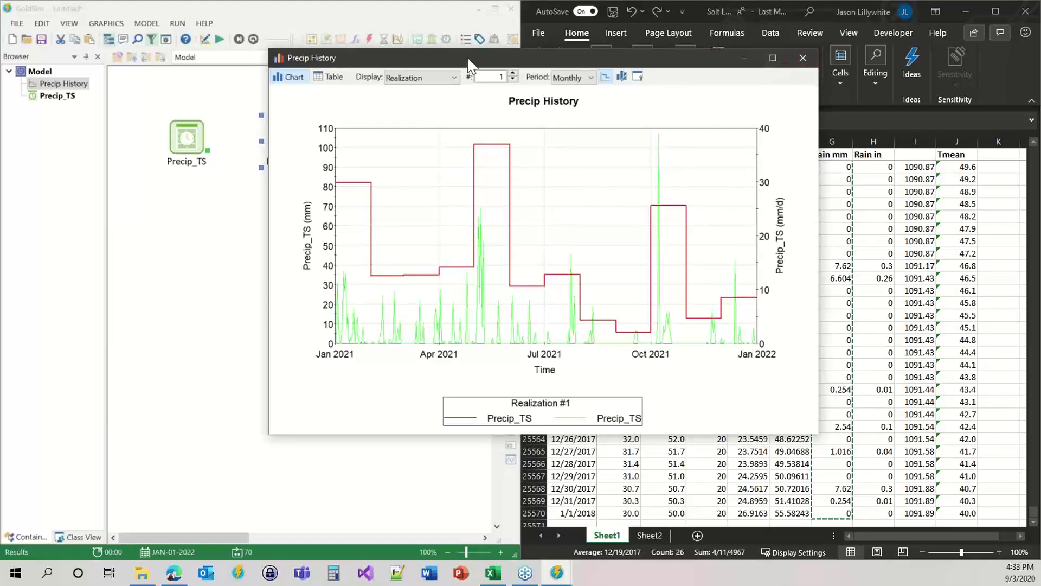
Close the Precip History chart and return the model to Edit Mode, deleting all results.
left_click_drag(412, 53, 571, 48)
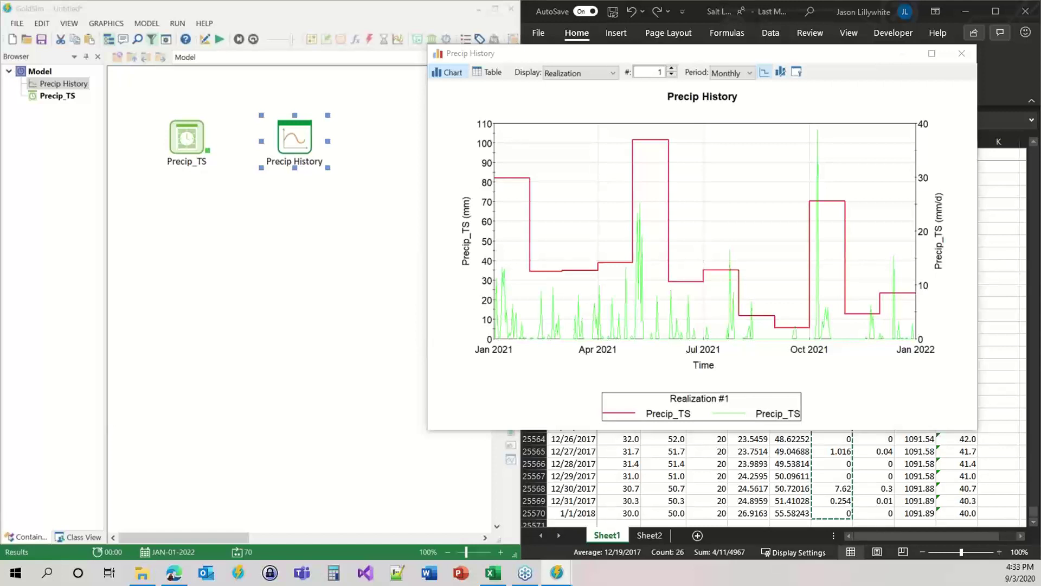
left_click(962, 53)
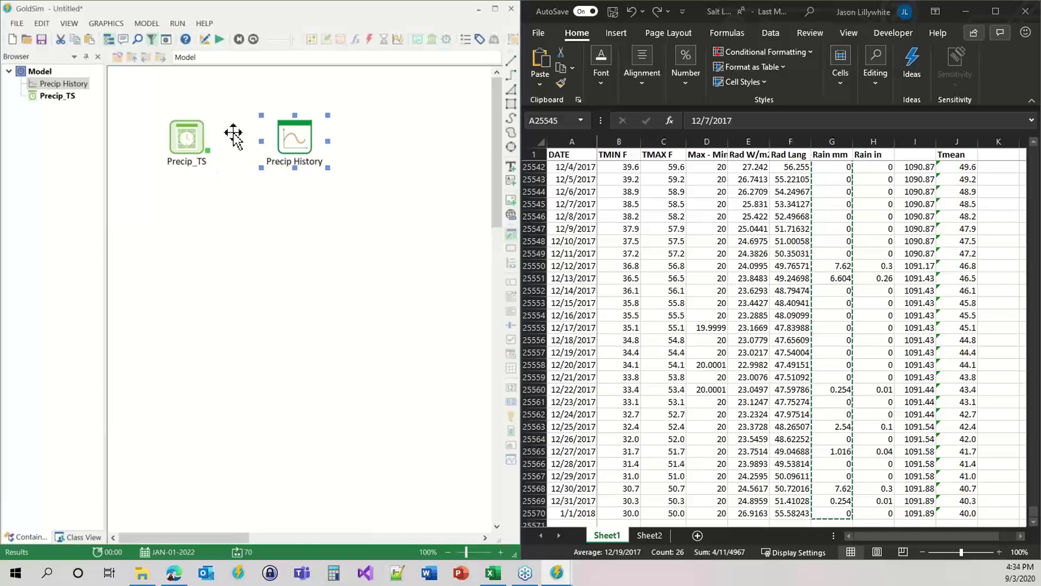
left_click(236, 228)
left_click(206, 39)
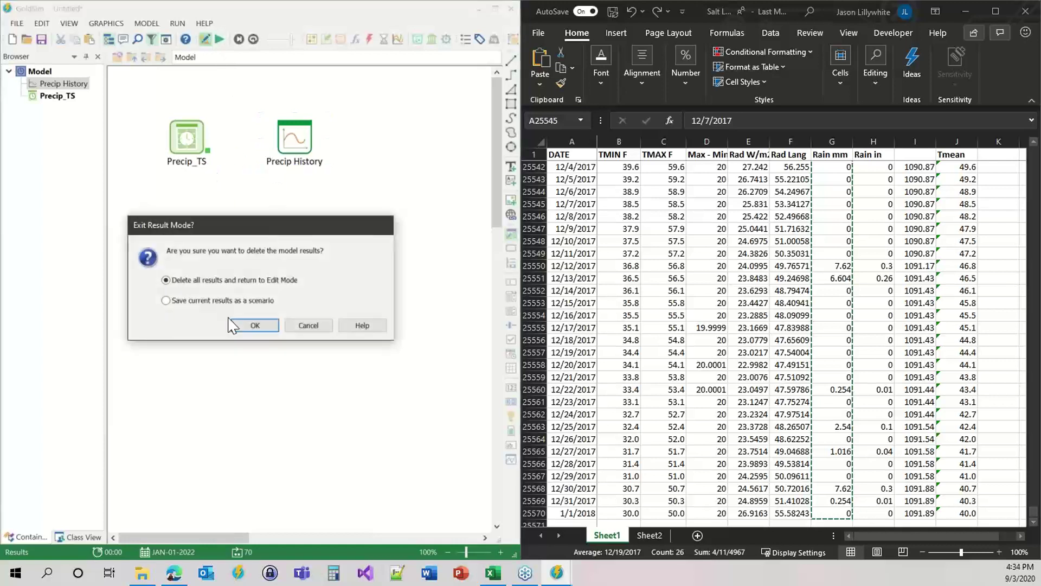
left_click(252, 325)
Duplicate the Precip_TS time series element and place the copy directly below the original.
left_click(190, 136)
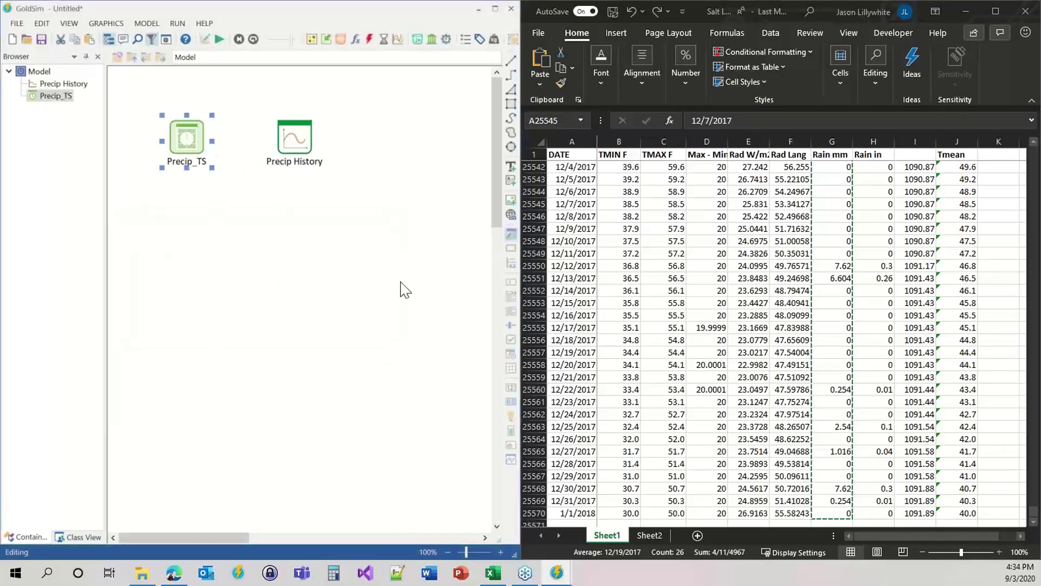
key("ctrl+c")
key("ctrl+v")
left_click_drag(282, 234, 181, 209)
Rename the copied time series Mean_Daily_Temp_TS and set its display units to F.
double_click(183, 212)
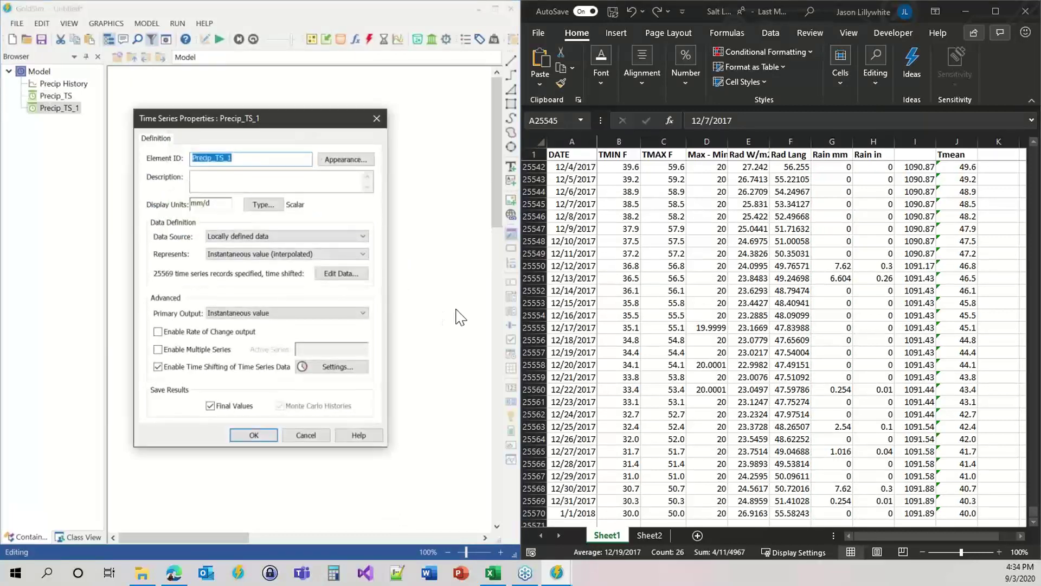
type("A")
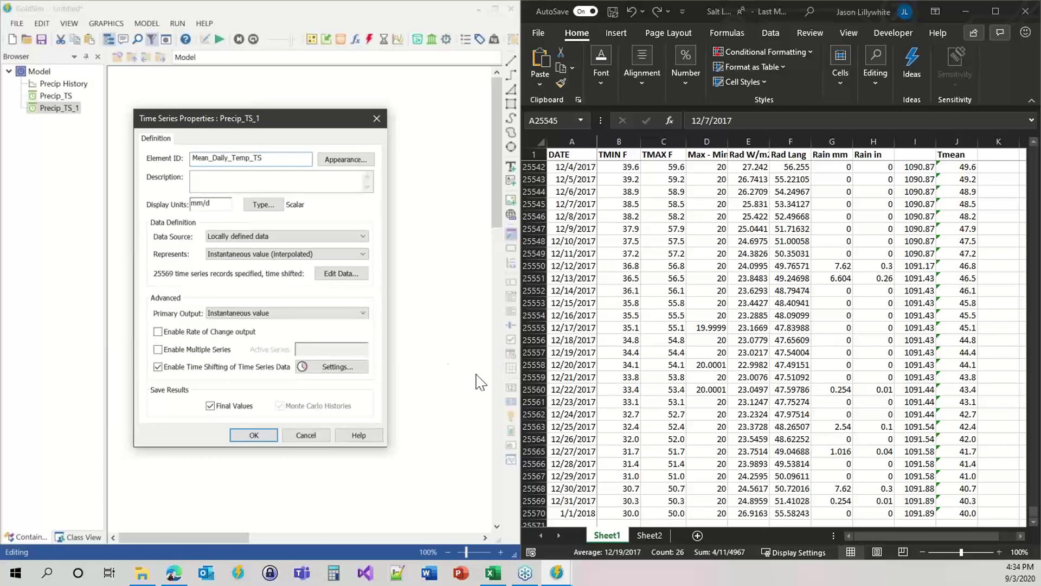
left_click(216, 205)
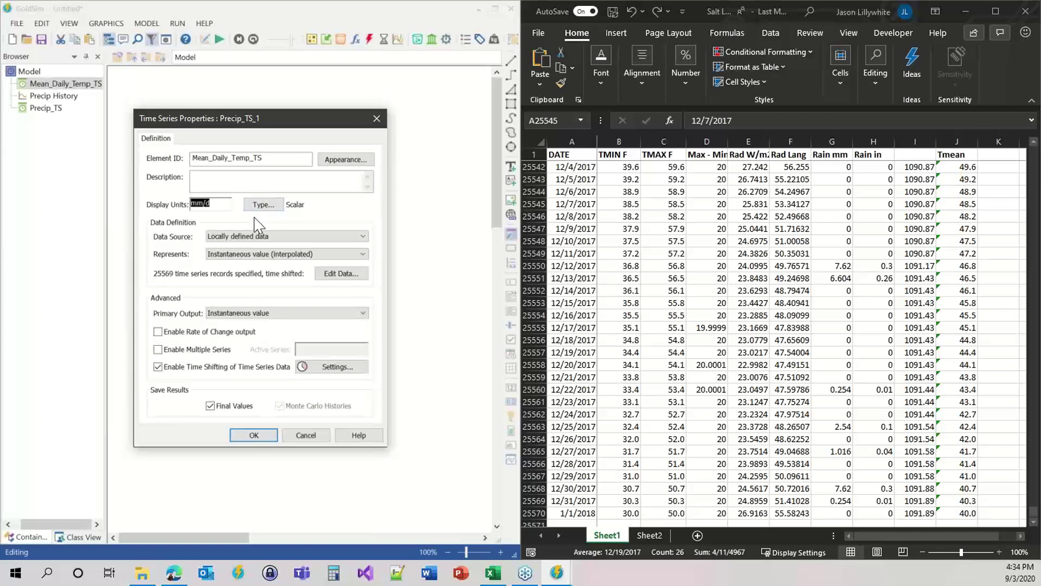
type("F")
mouse_move(175, 130)
left_mouse_down()
mouse_move(274, 189)
mouse_move(233, 136)
mouse_move(174, 126)
mouse_move(175, 112)
left_mouse_up()
Replace the Mean_Daily_Temp_TS data values with the full Tmean column copied from the Excel sheet, and accept the element's properties.
key("alt+Tab")
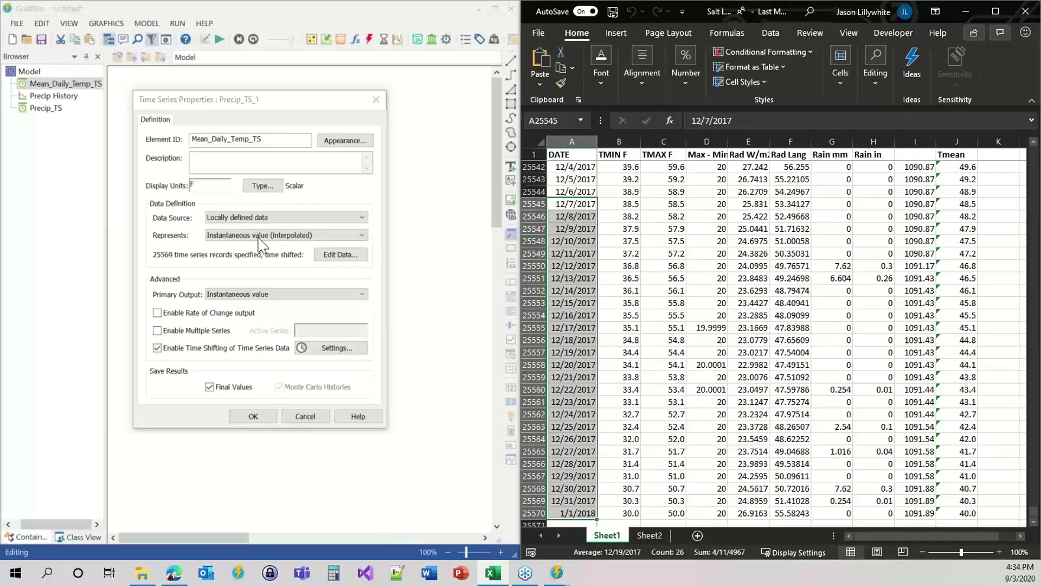
left_click(347, 255)
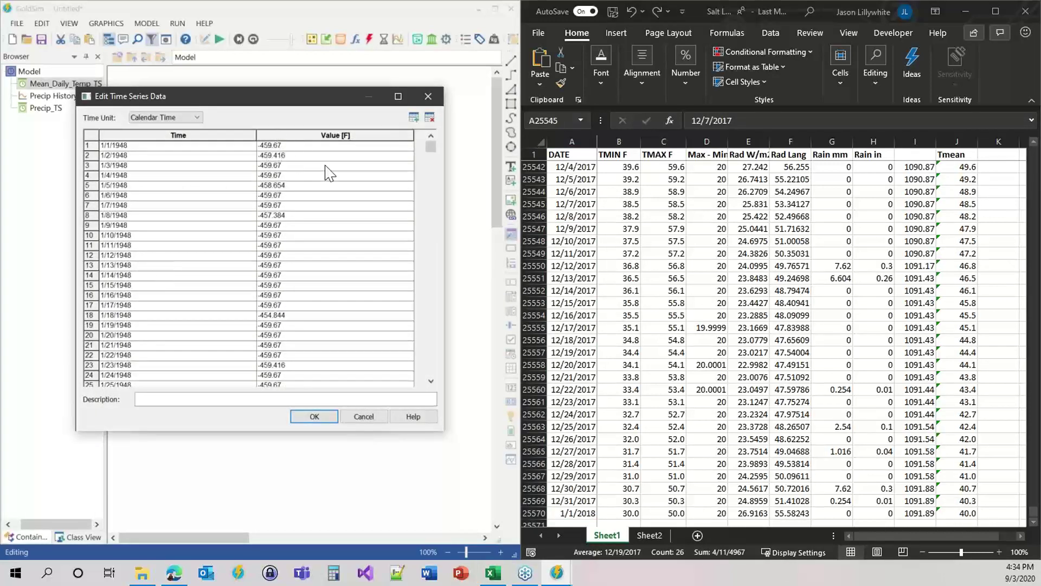
left_click(561, 216)
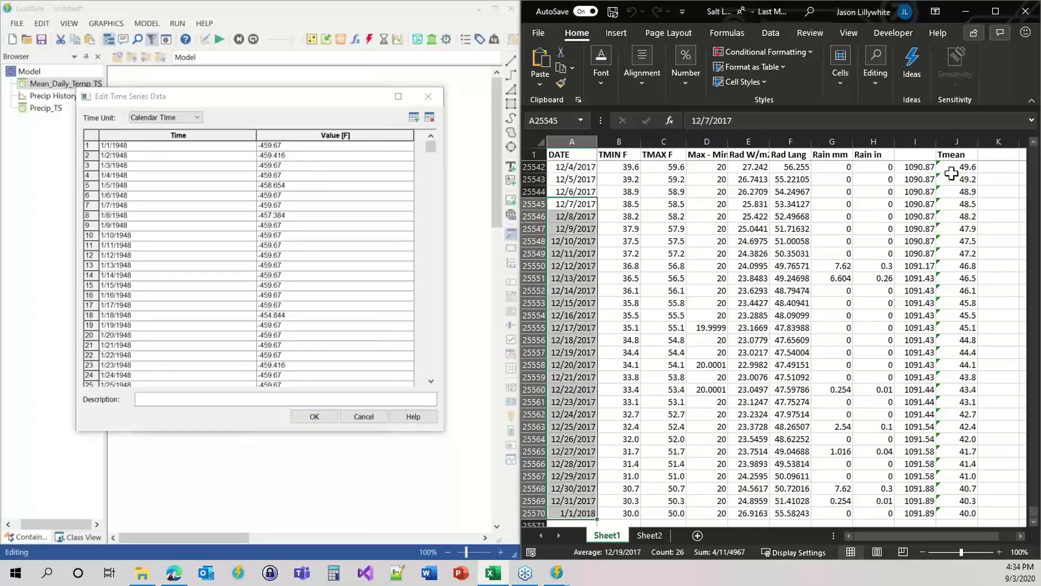
left_click(954, 513)
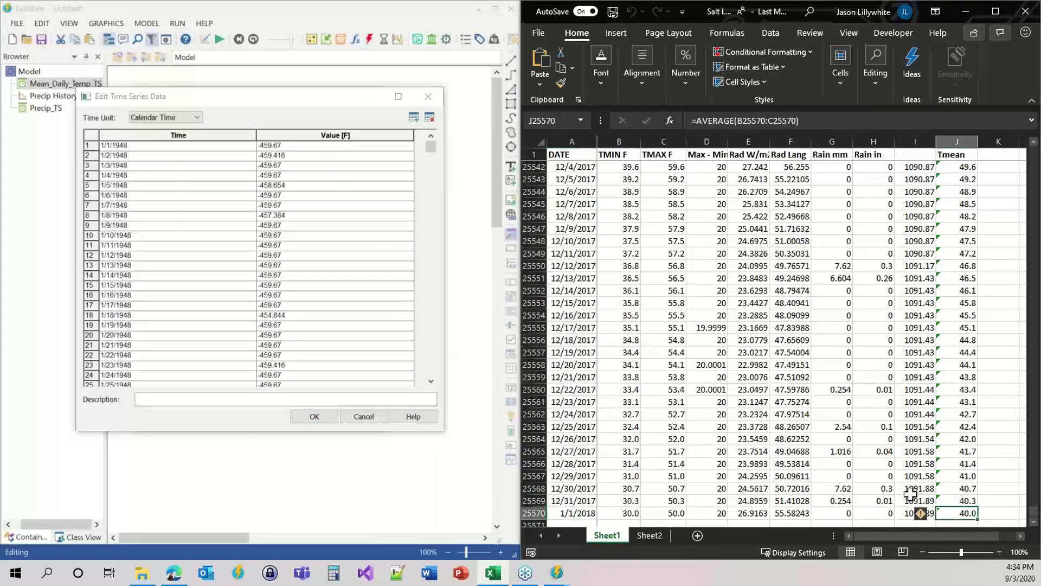
key("ctrl+shift+Up")
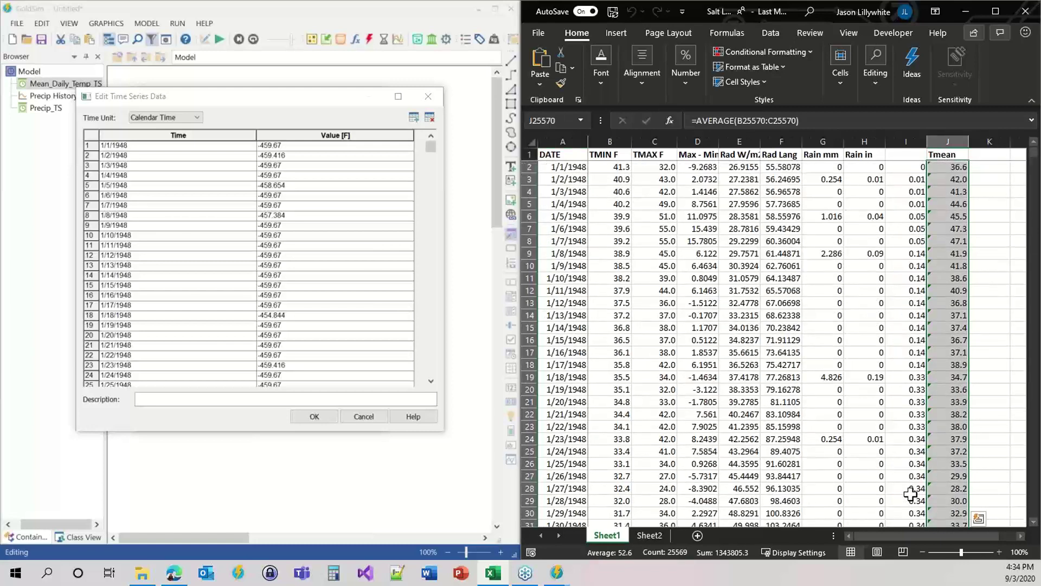
key("ctrl+c")
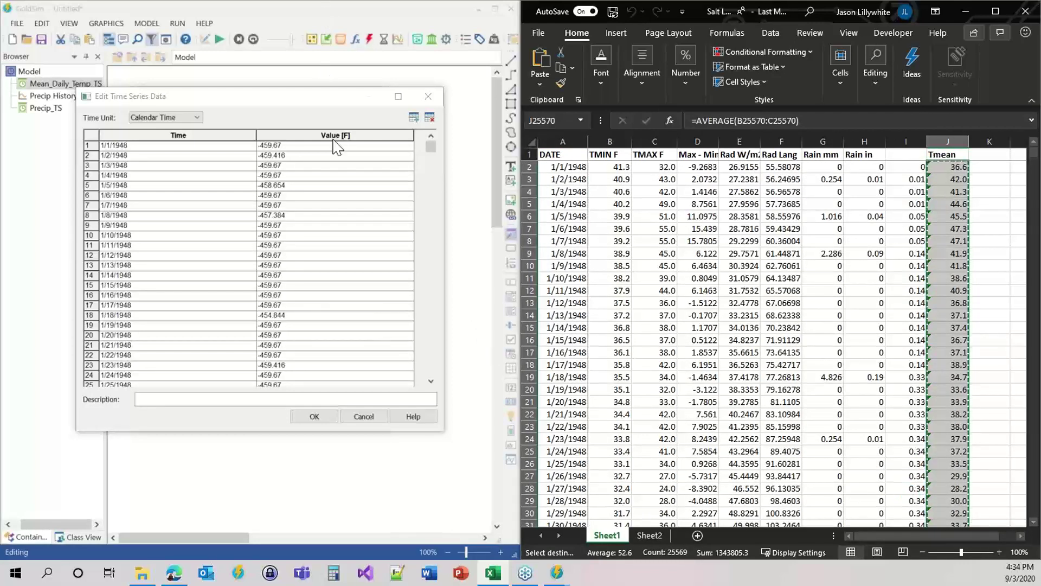
left_click(317, 148)
key("ctrl+v")
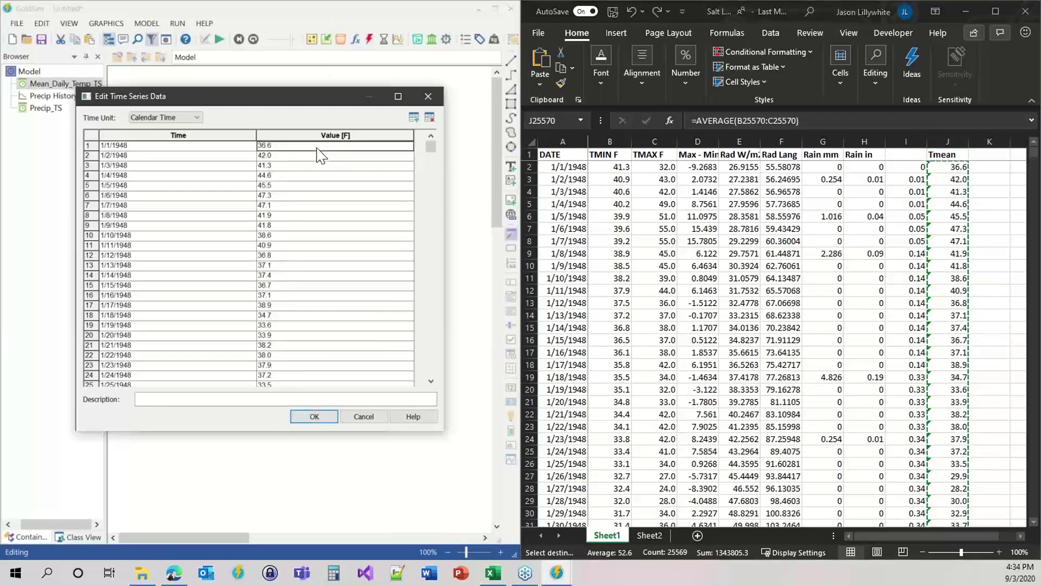
left_click(315, 417)
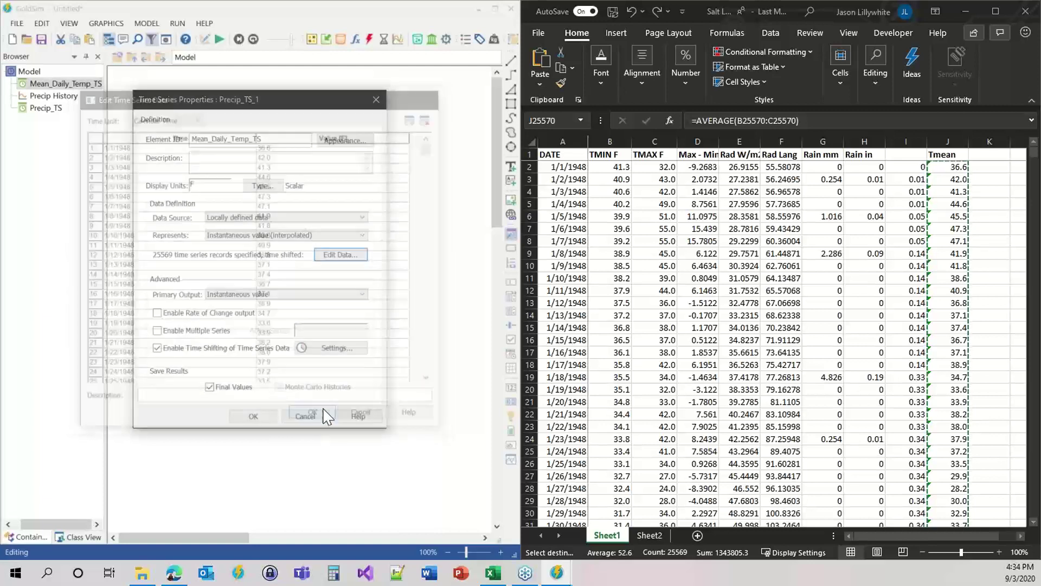
left_click(253, 417)
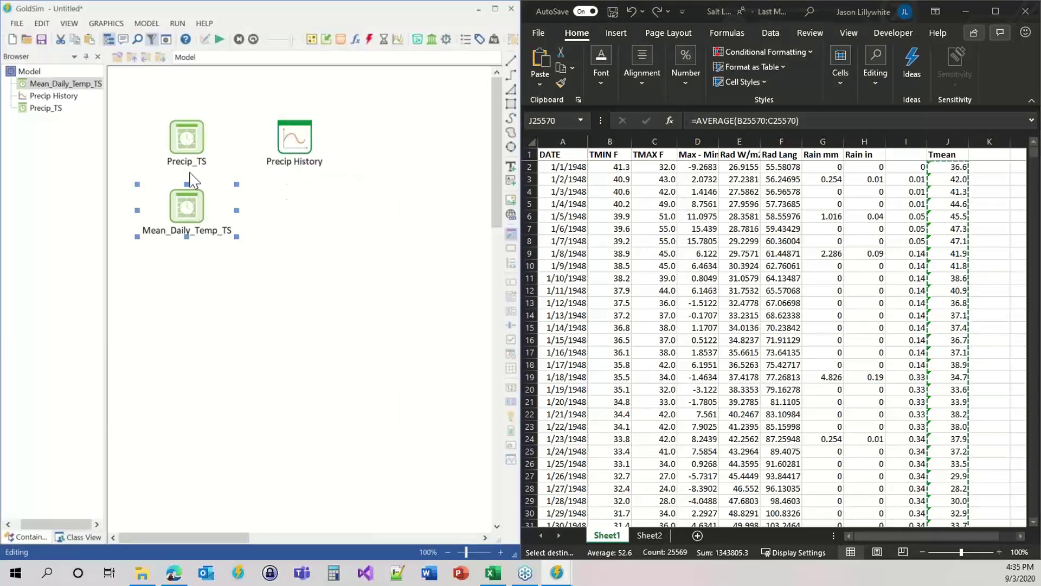
Review the time shifting settings of Precip_TS and close its properties.
double_click(186, 138)
left_click_drag(190, 134, 370, 77)
left_click(495, 320)
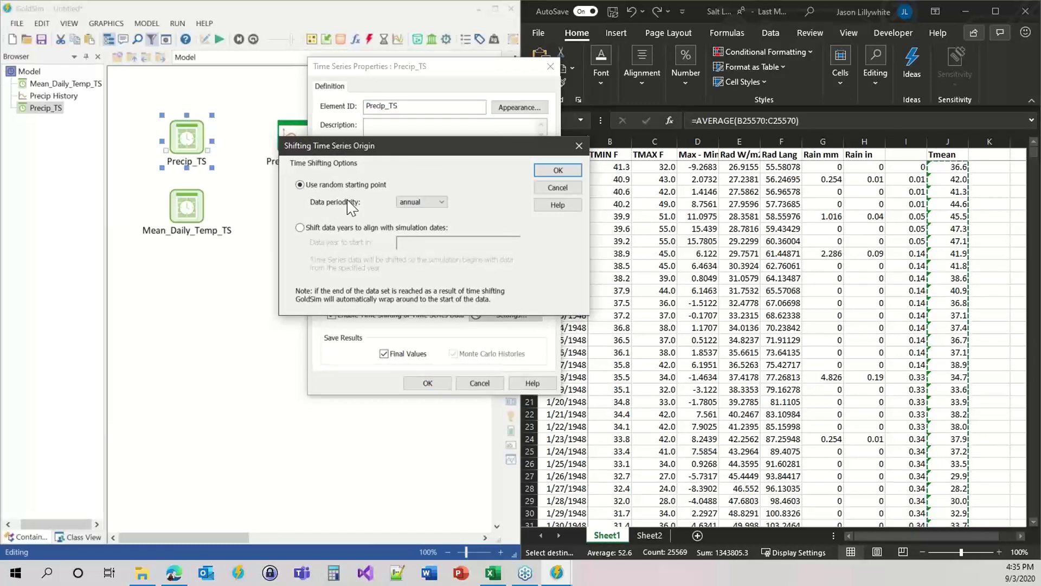
left_click(557, 170)
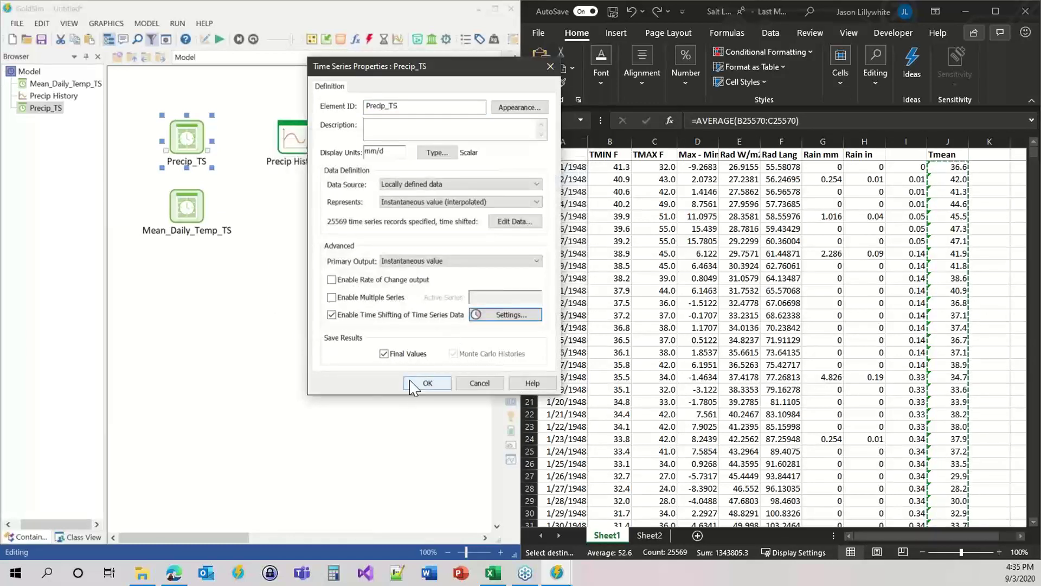
left_click(426, 383)
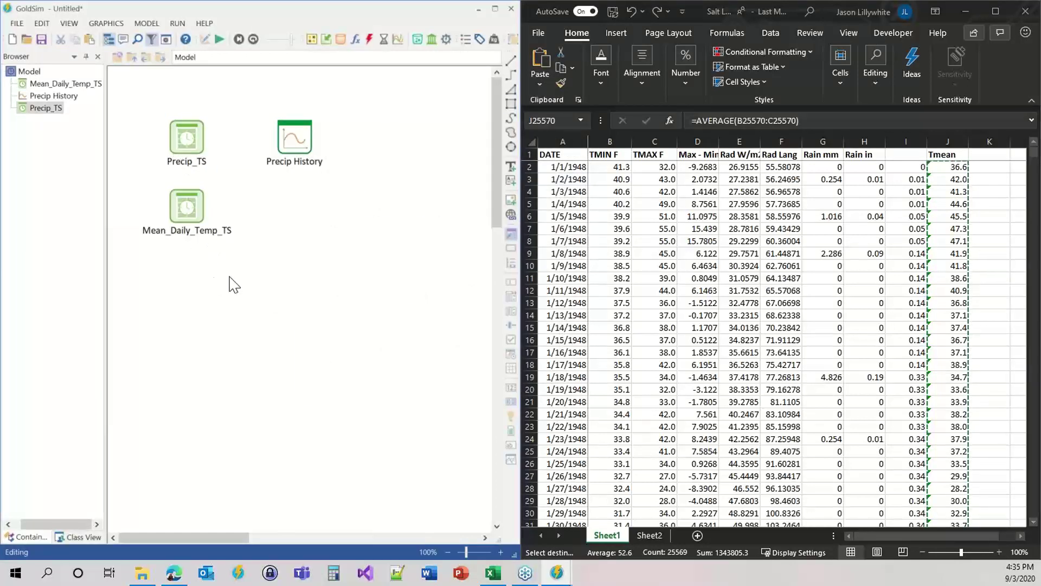
Rearrange Precip History and the two time series elements to free space to the left of the time series.
left_click_drag(297, 145, 407, 104)
left_click_drag(287, 298, 274, 143)
left_click(214, 225)
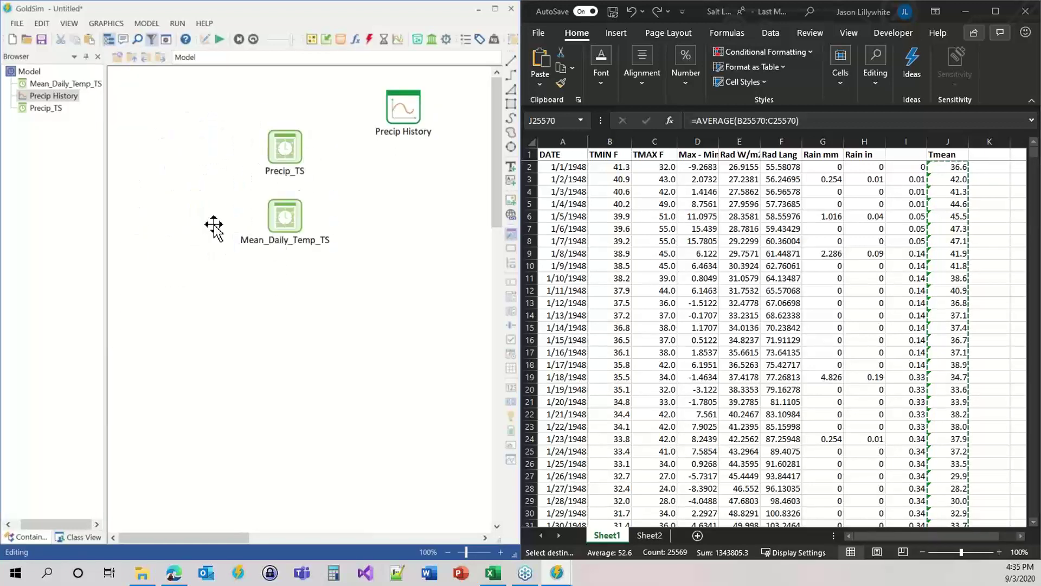
Set the Precip_TS time shifting to align data years with the simulation dates, starting in data year 1948.
mouse_move(269, 228)
mouse_move(284, 205)
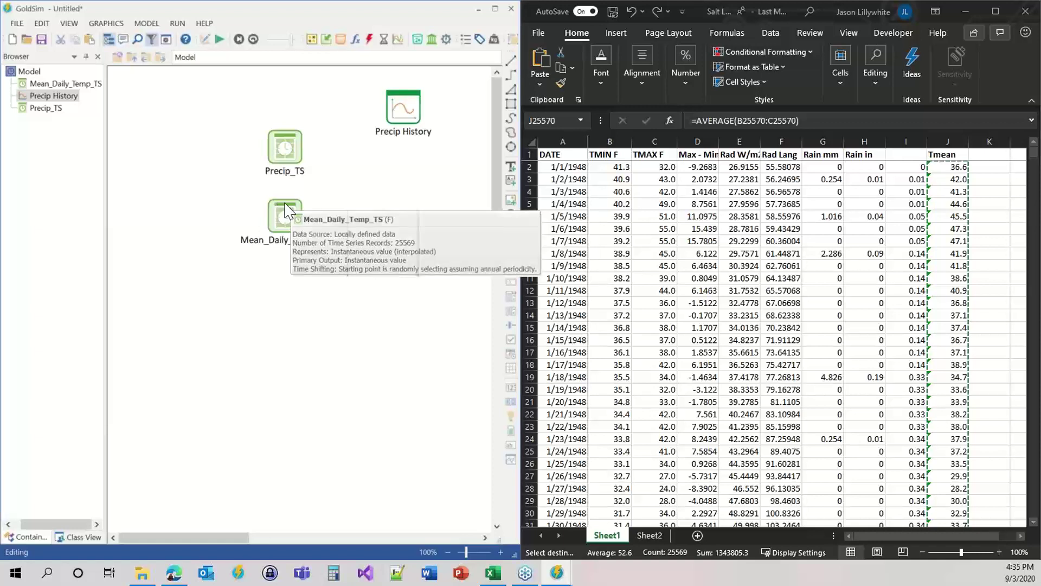
double_click(285, 146)
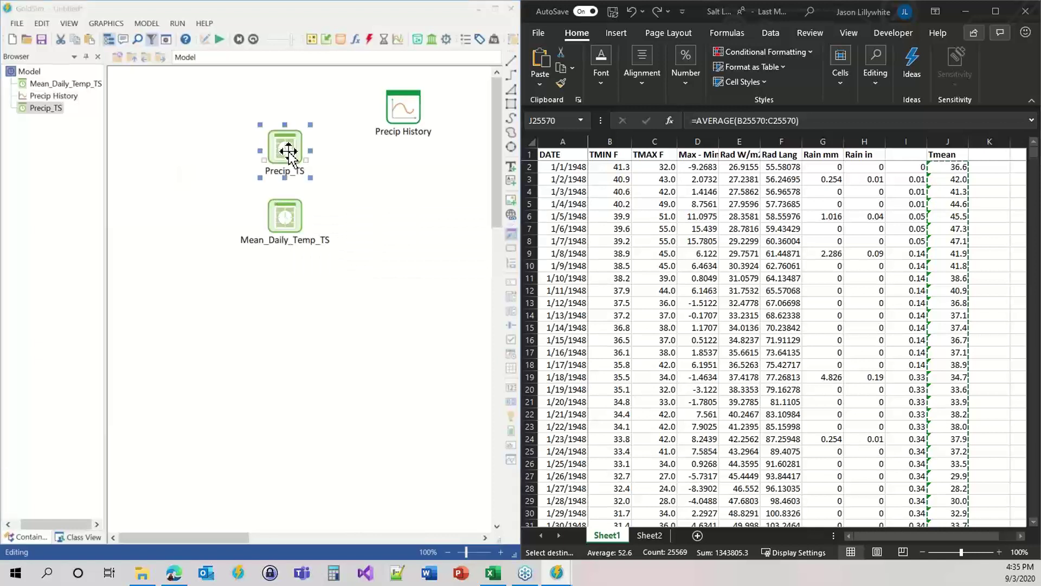
left_click_drag(289, 122, 503, 37)
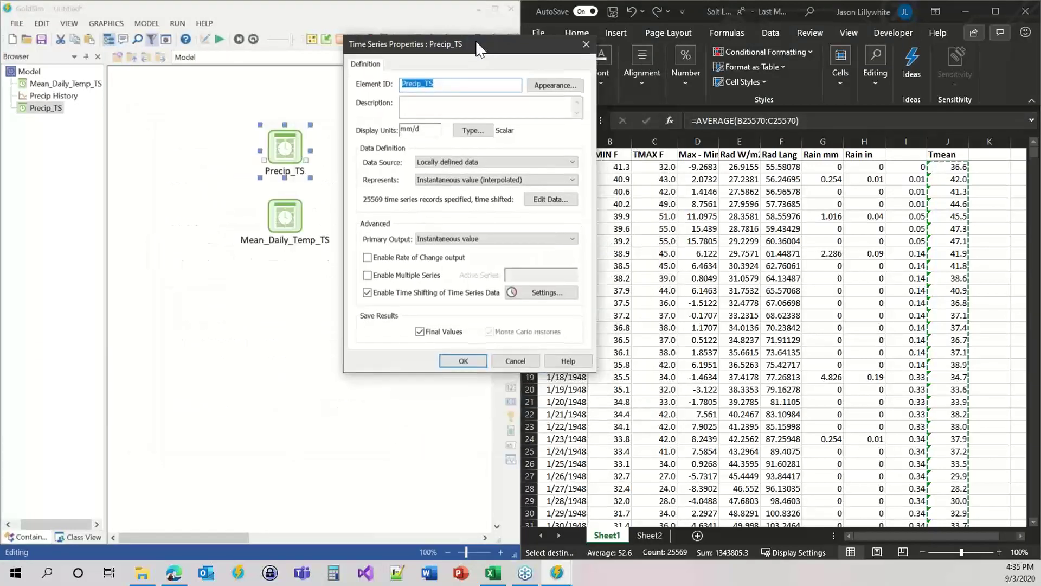
left_click(531, 294)
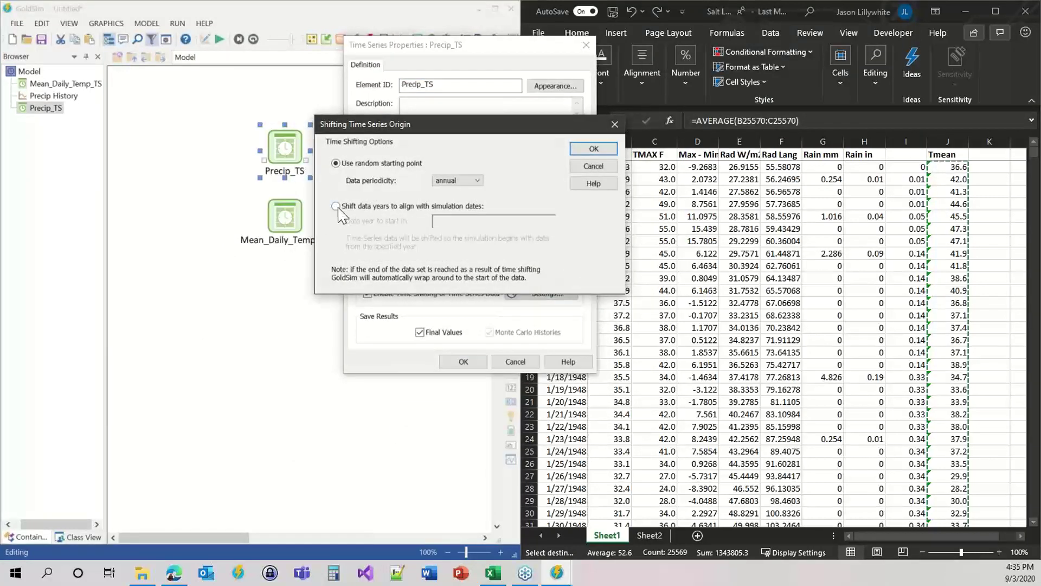
left_click(337, 206)
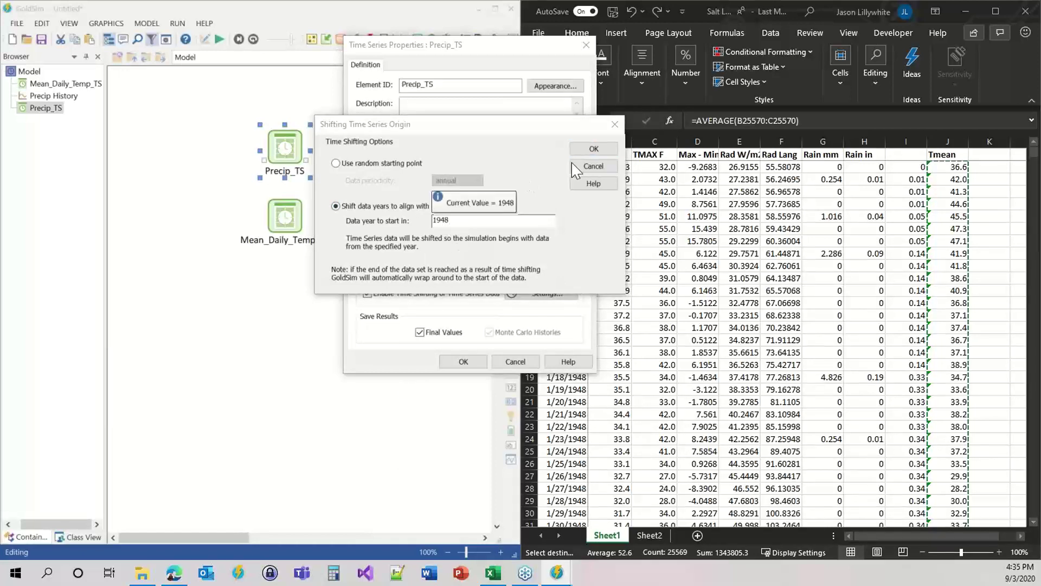
left_click(594, 150)
left_click(462, 362)
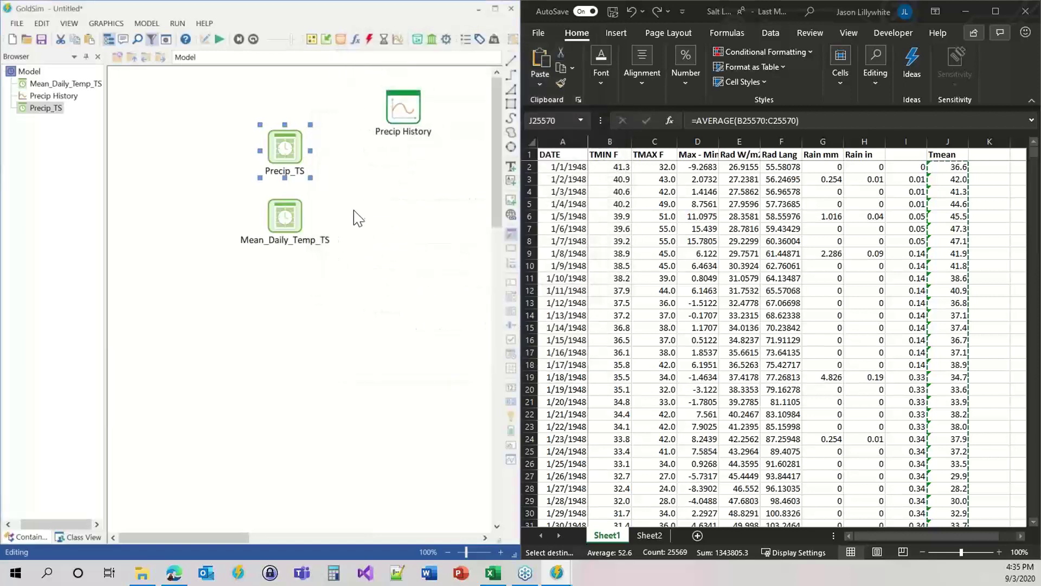
Add a Stochastic element to the left of the time series elements and name it Random_Year.
left_click(357, 213)
left_click(312, 39)
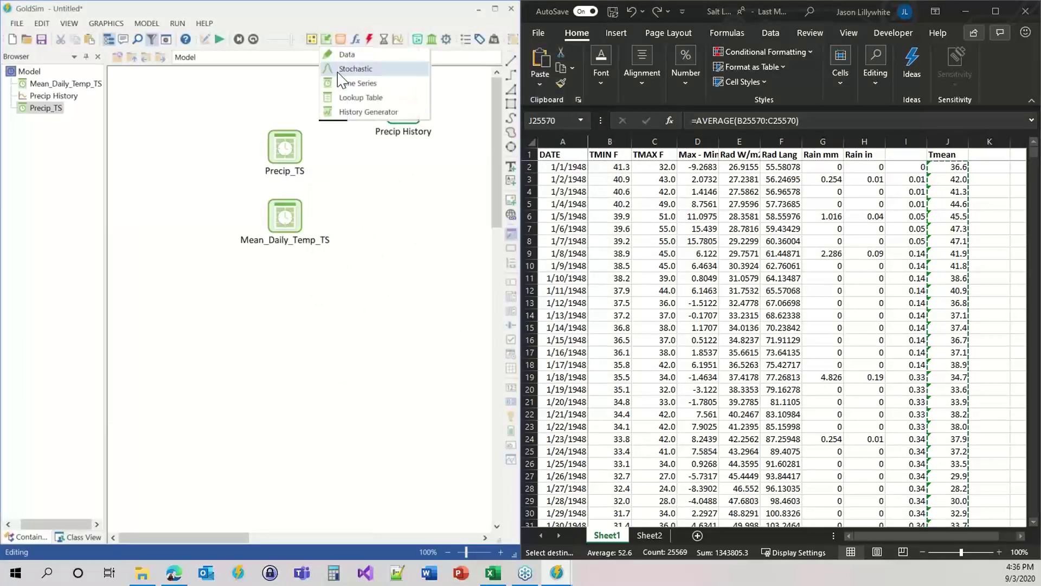
left_click(348, 73)
left_click(171, 182)
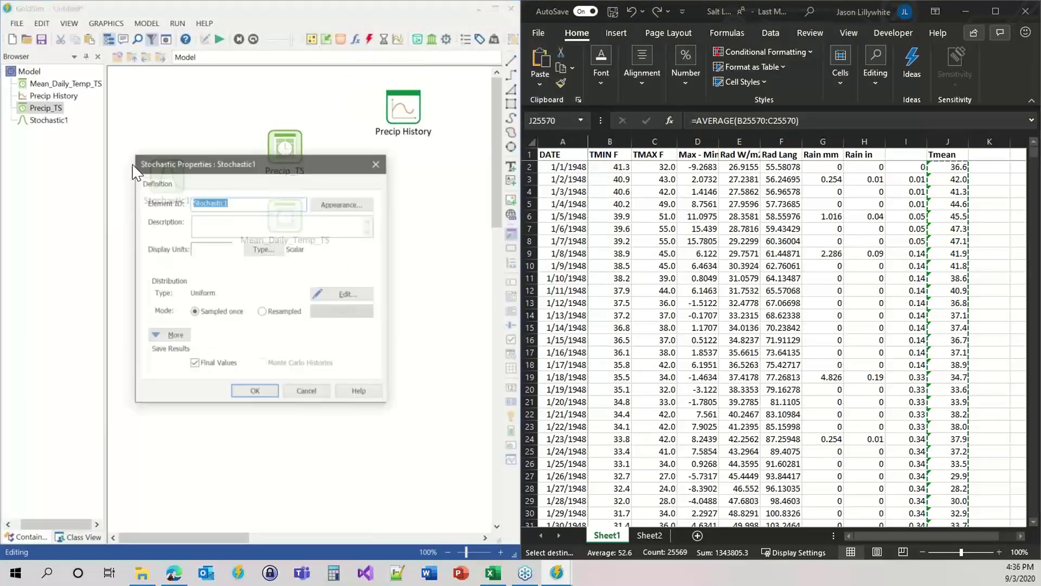
left_click_drag(207, 171, 432, 167)
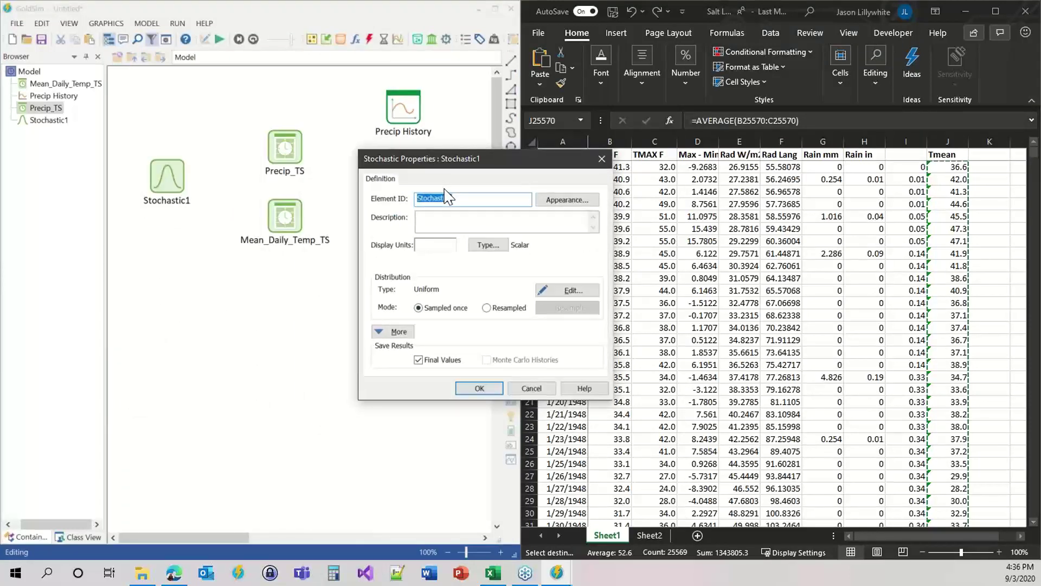
type("Sh")
Define Random_Year's uniform distribution with a minimum of 1948 and a maximum of 2017.
left_click(569, 290)
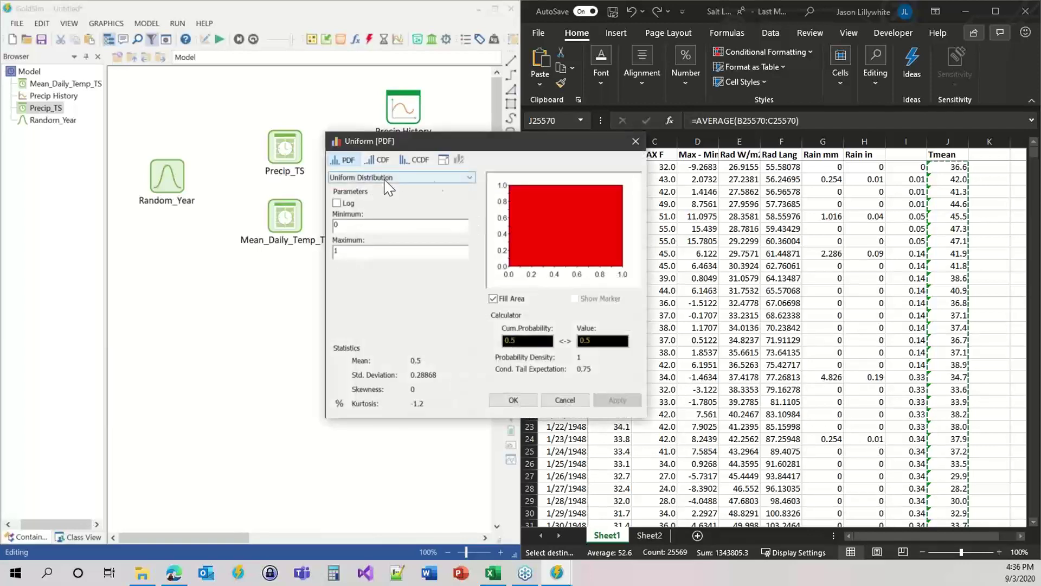
double_click(352, 228)
type("1948")
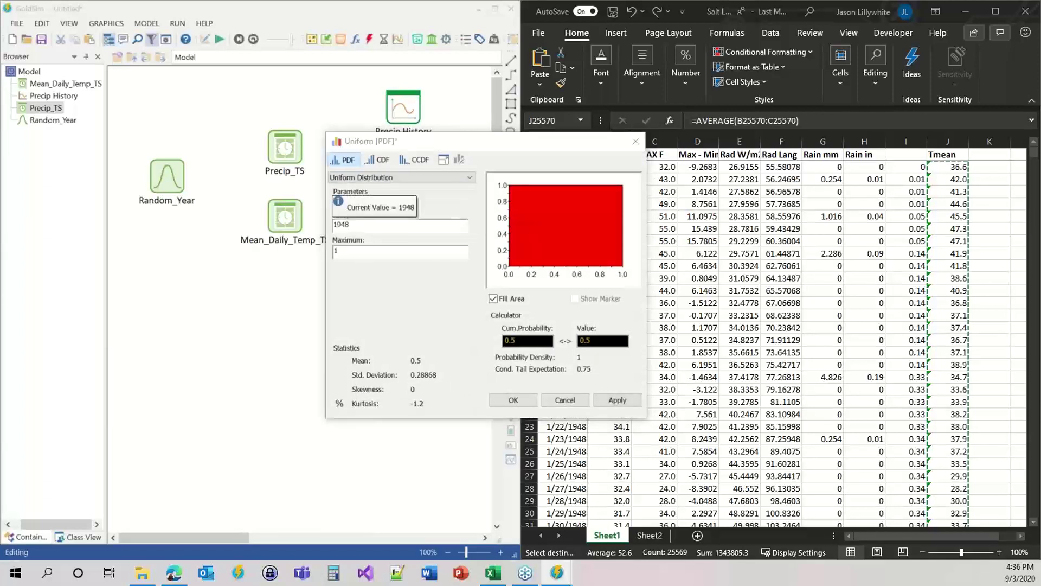
type("2")
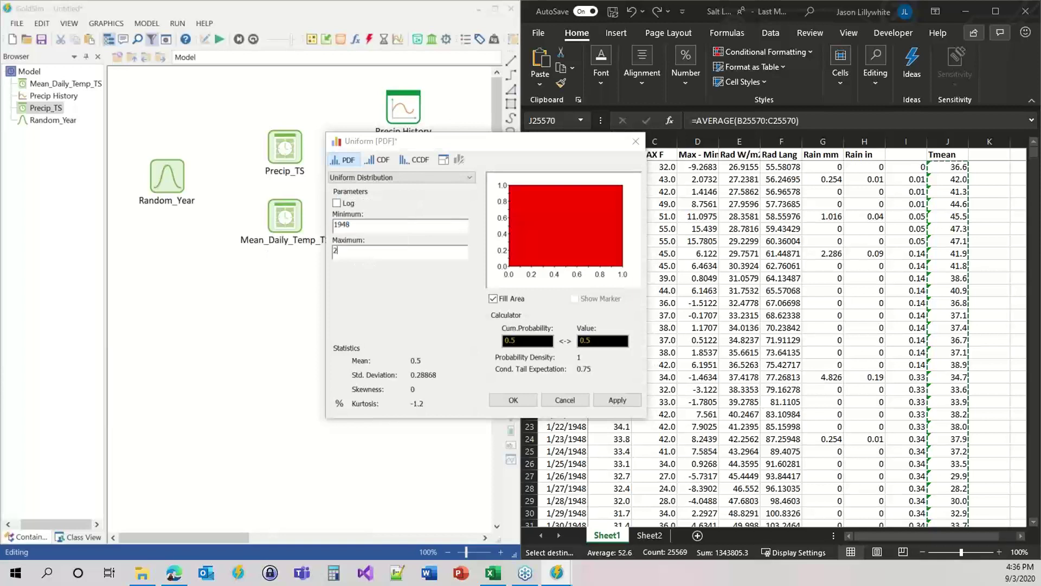
type("0")
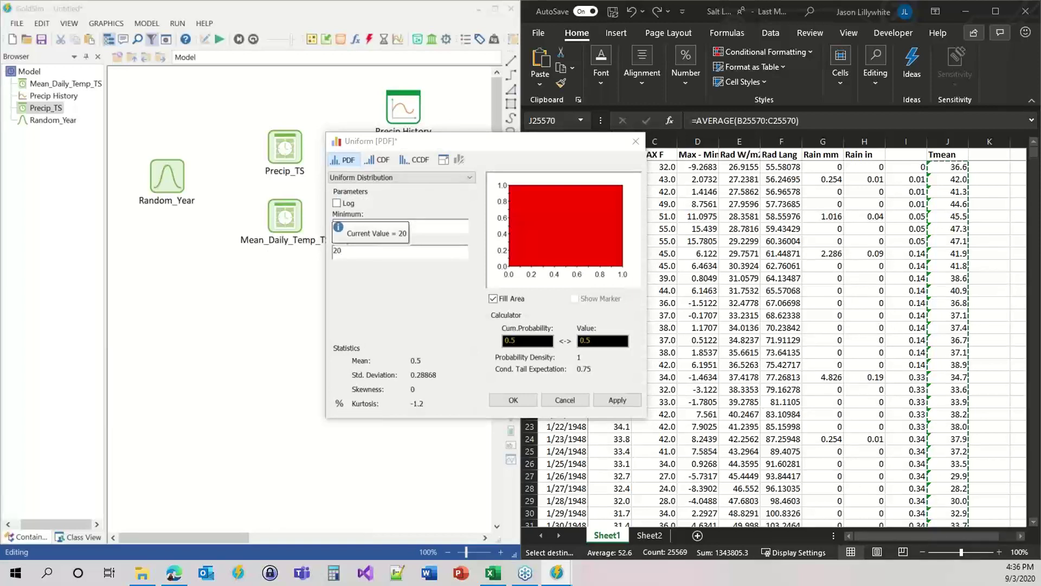
type("17")
left_click(612, 400)
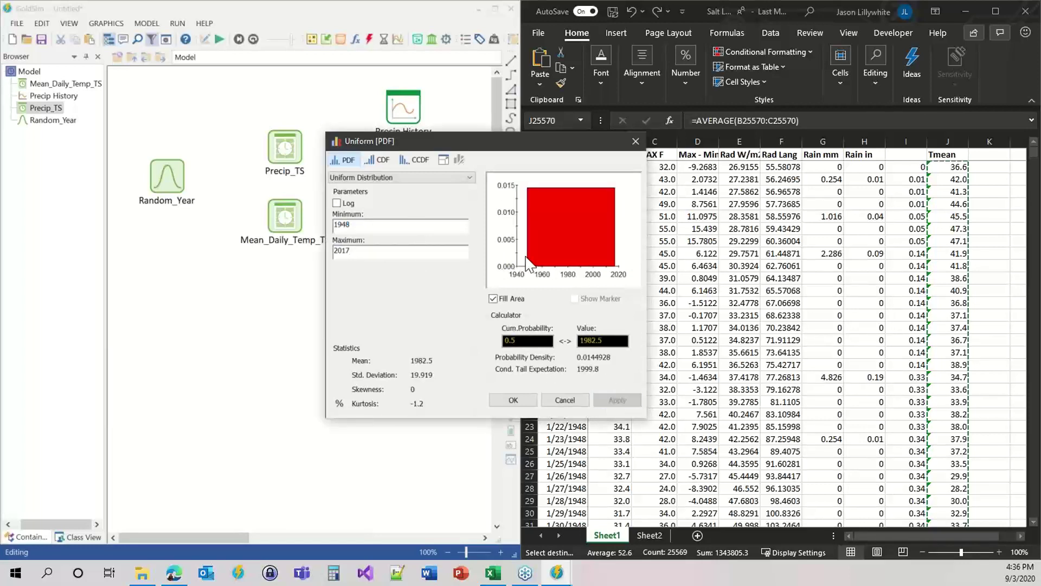
left_click(505, 401)
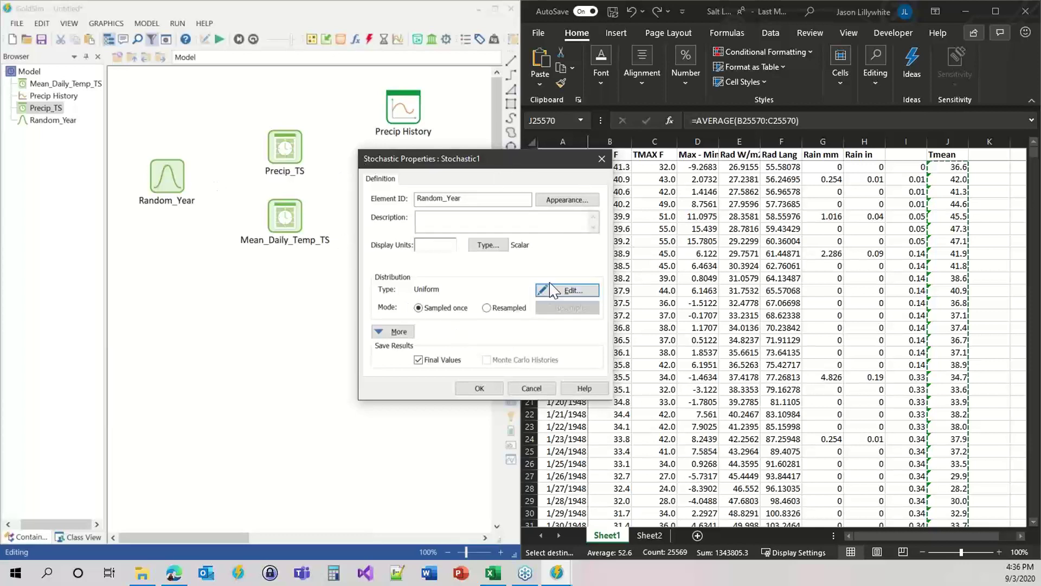
Set Precip_TS's time shifting to start in the data year given by Random_Year.
left_click(480, 388)
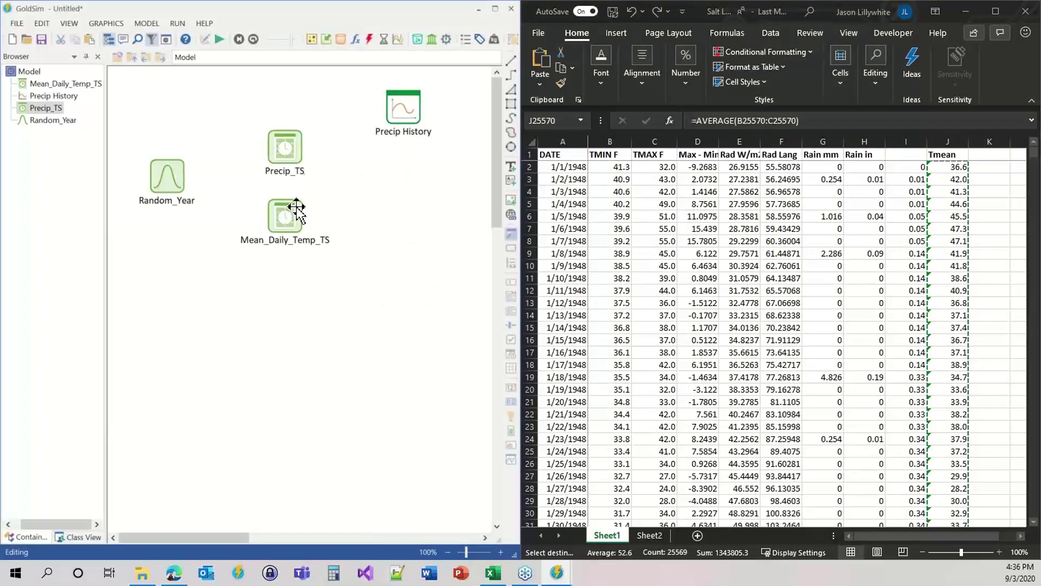
double_click(276, 143)
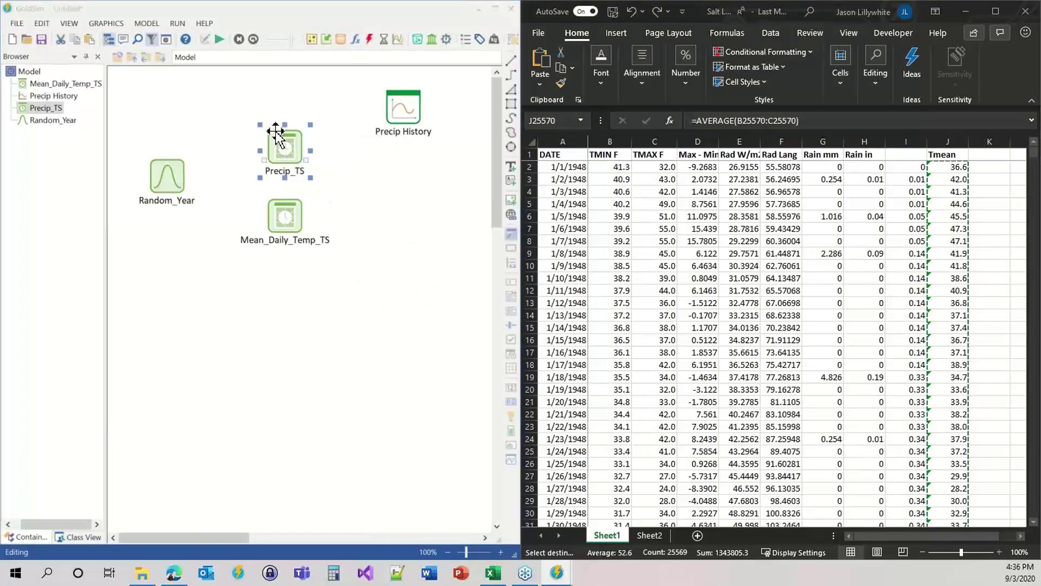
left_click_drag(489, 123, 548, 107)
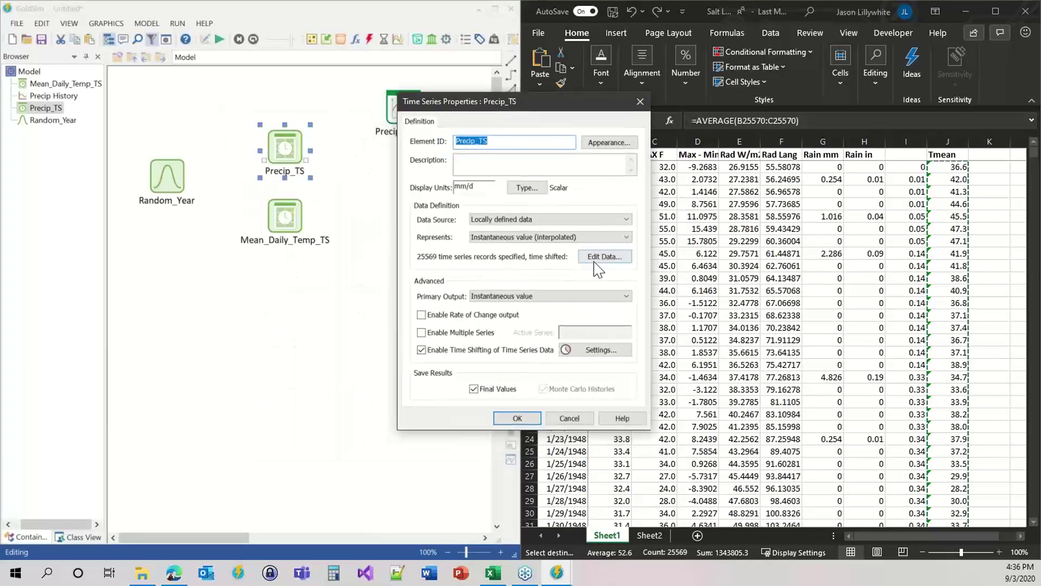
left_click(597, 351)
left_click_drag(548, 181, 637, 82)
double_click(583, 178)
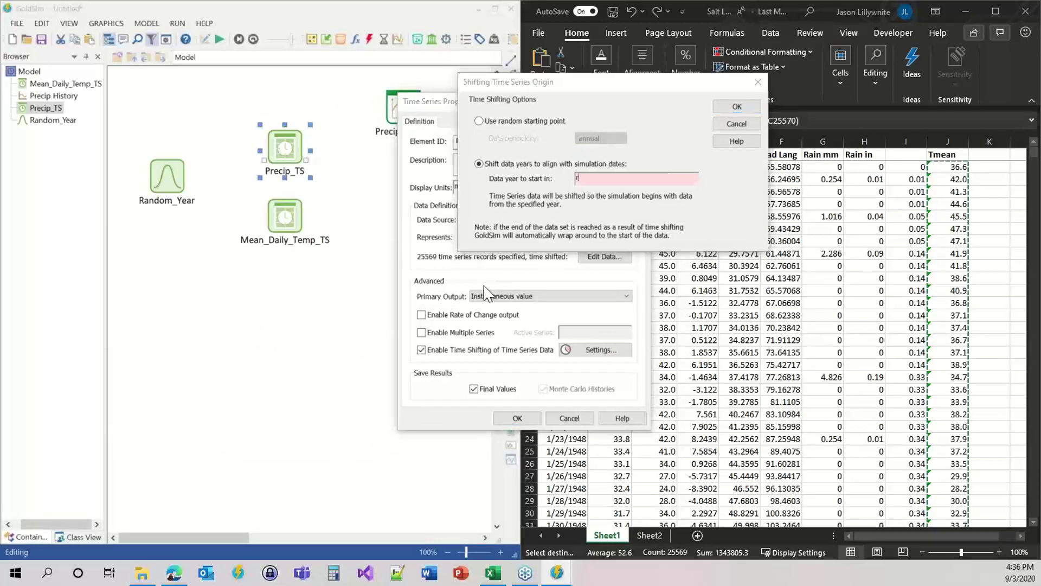
type("Random_Year")
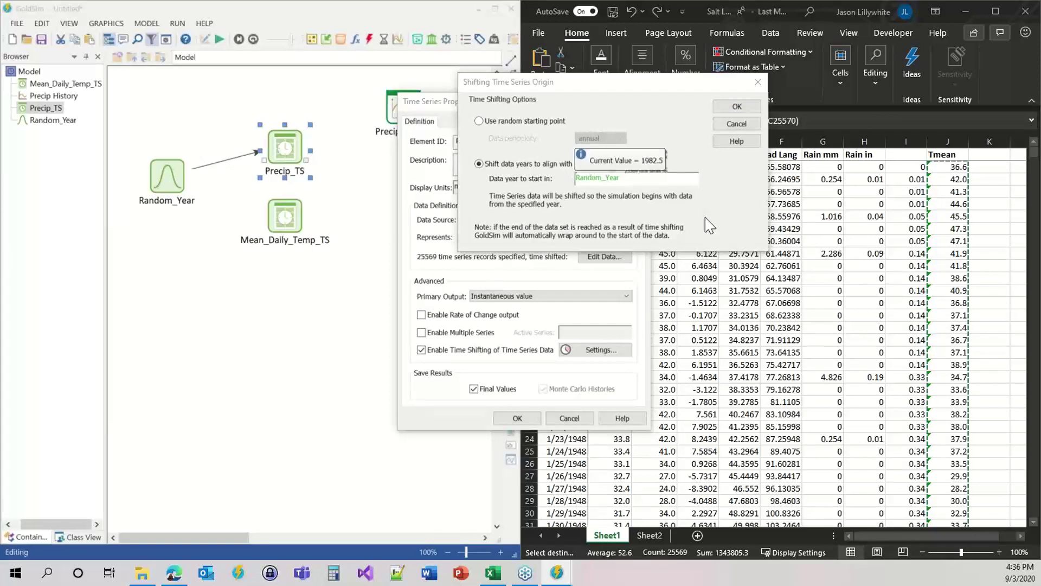
Round the Precip_TS start year to a whole number with round(Random_Year) and copy the expression.
type("round(")
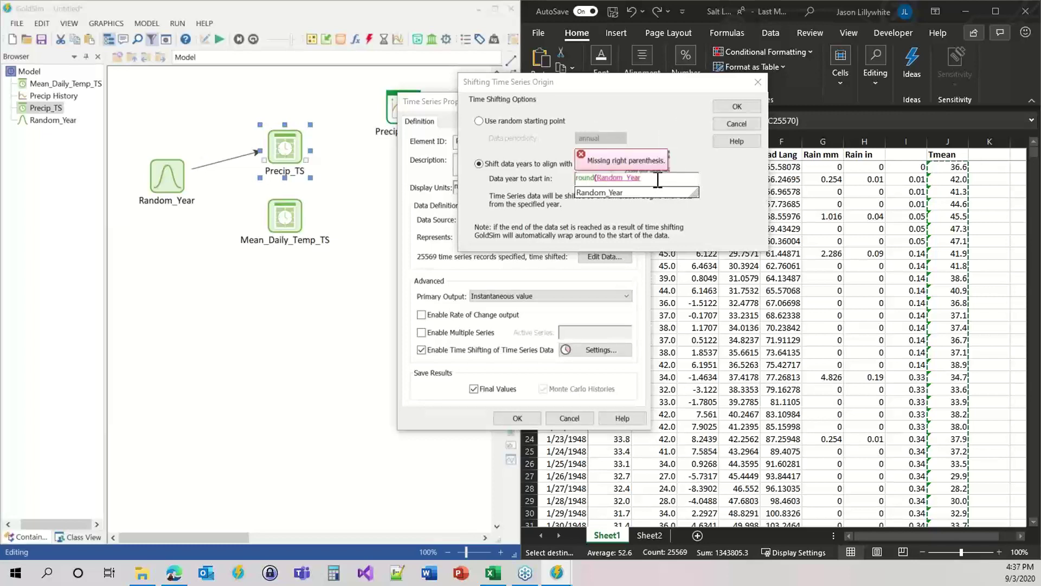
type(")")
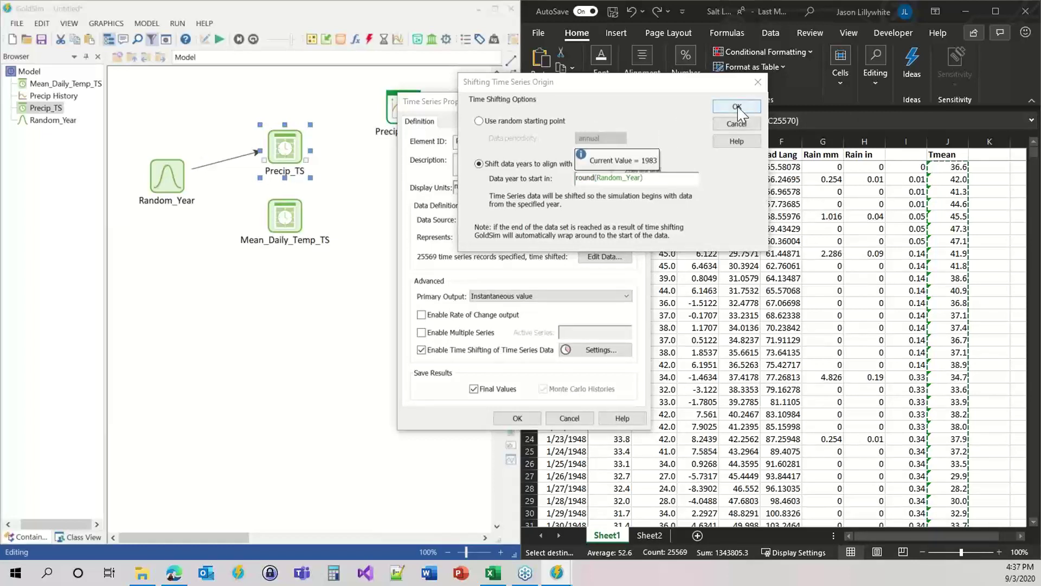
left_click_drag(658, 178, 490, 179)
key("ctrl+c")
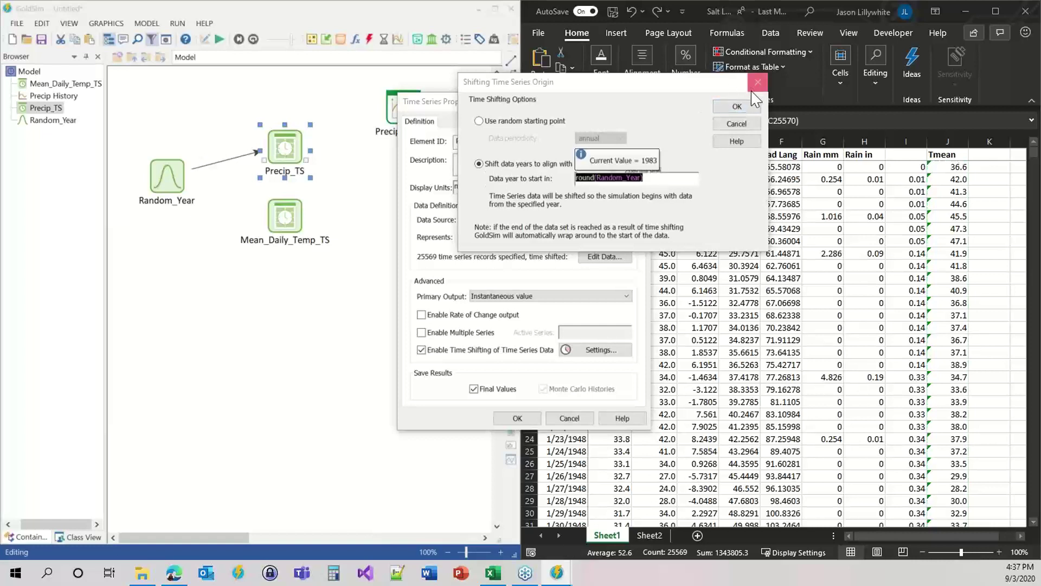
left_click(738, 106)
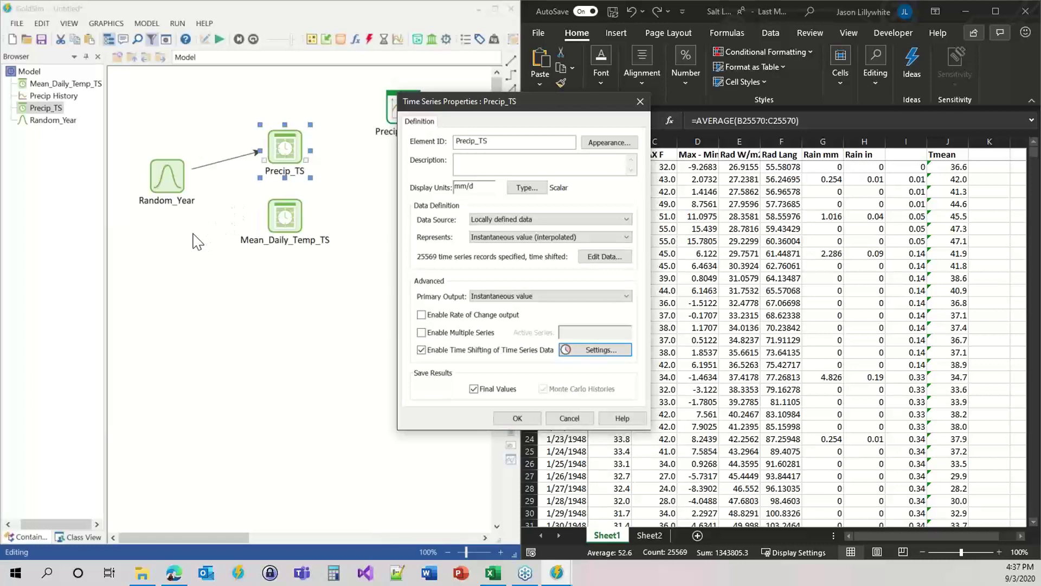
left_click(528, 419)
Set Mean_Daily_Temp_TS to shift data years to align with simulation dates, starting in data year round(Random_Year).
left_click(282, 209)
double_click(282, 209)
left_click_drag(303, 122, 521, 76)
left_click(550, 329)
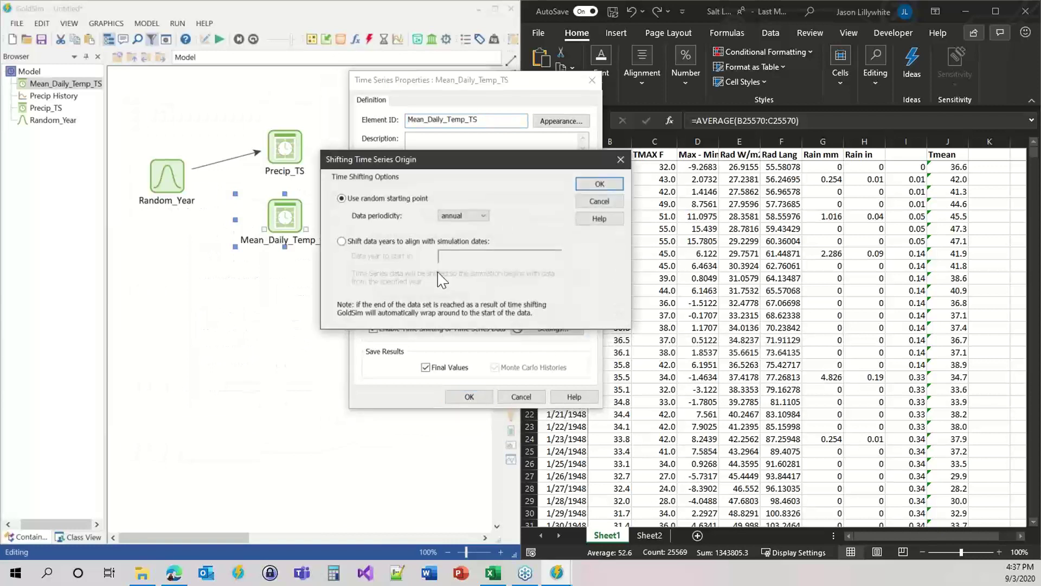
double_click(467, 256)
key("ctrl+v")
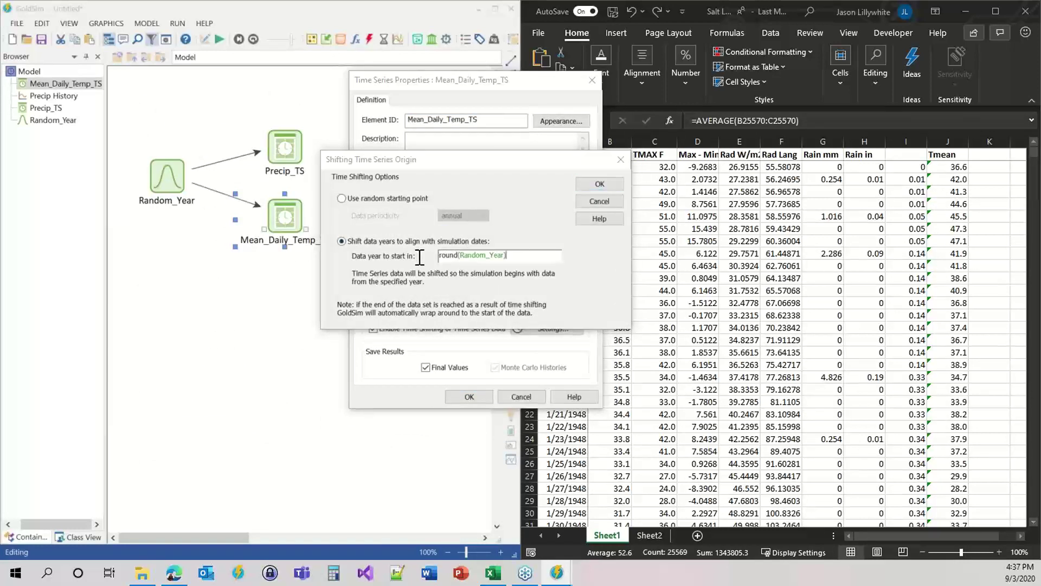
left_click(598, 185)
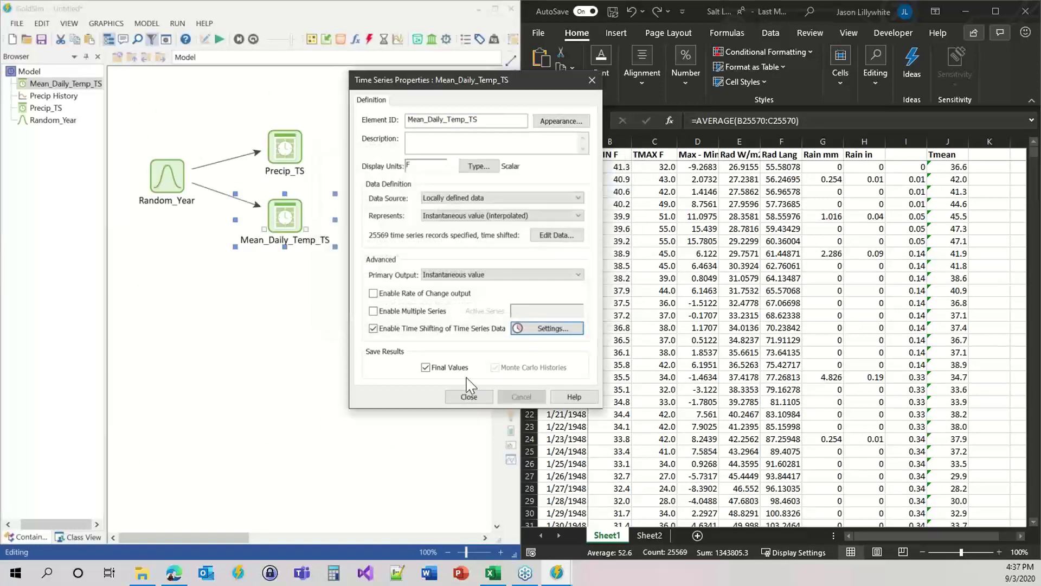
left_click(468, 397)
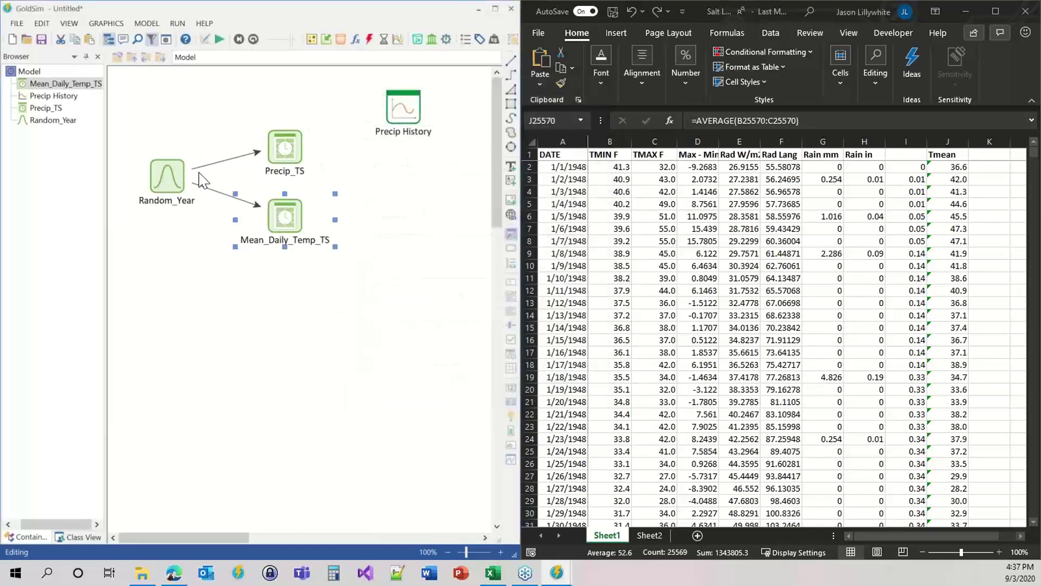
Run the simulation and examine the Precip History chart.
left_click(222, 39)
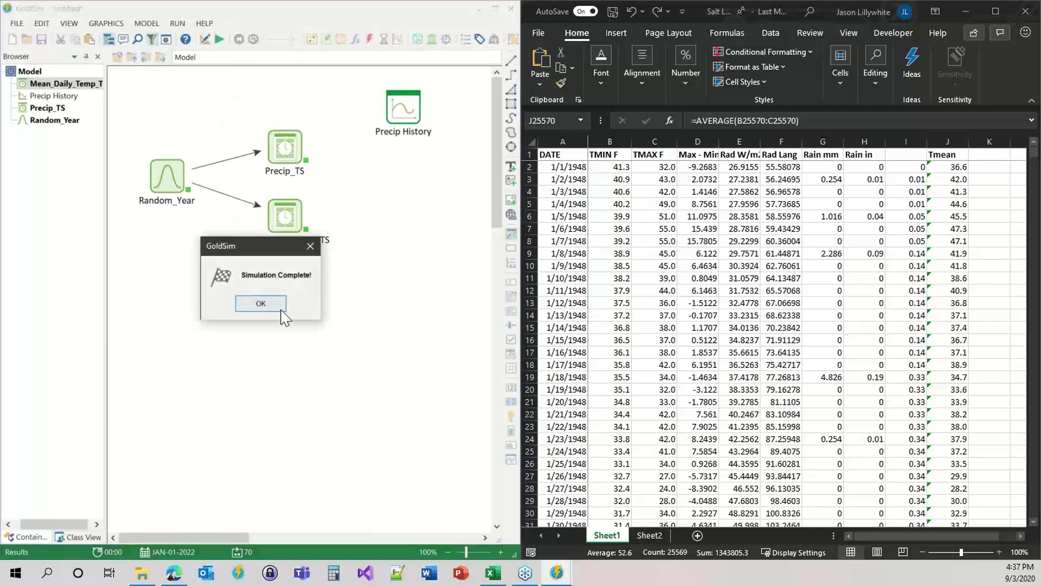
left_click(274, 304)
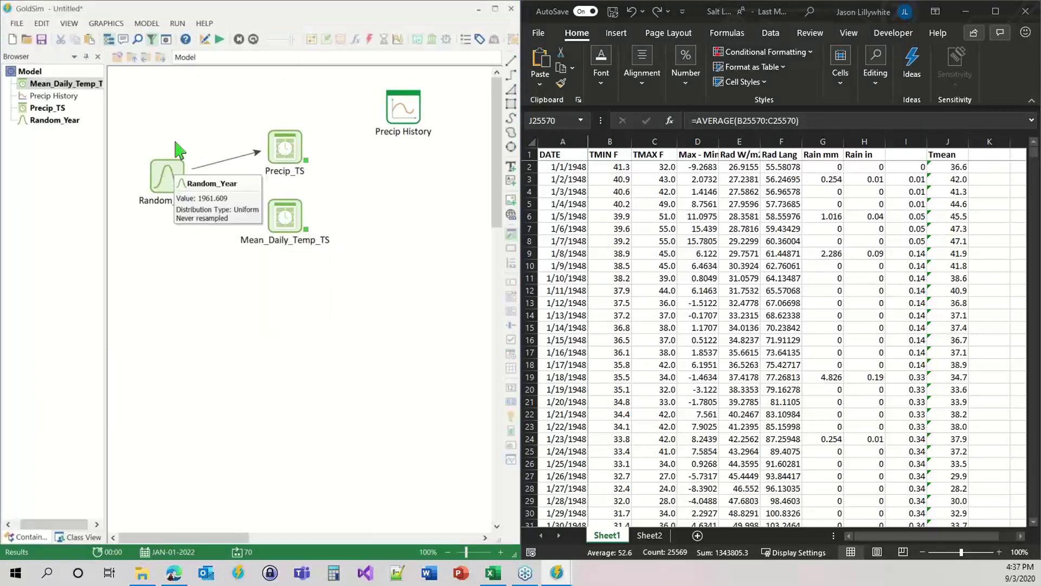
double_click(402, 100)
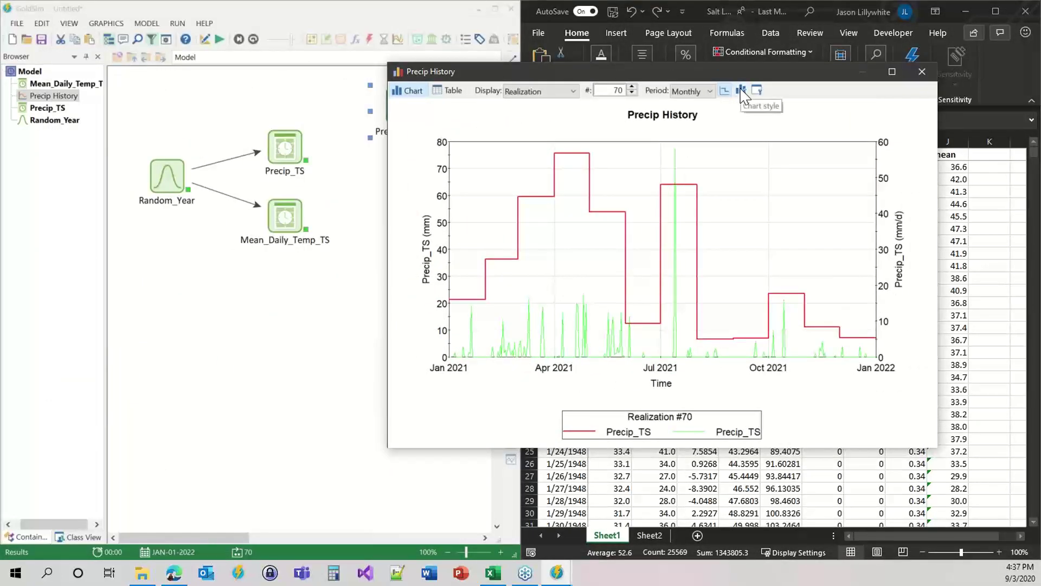
left_click(922, 71)
left_click(365, 259)
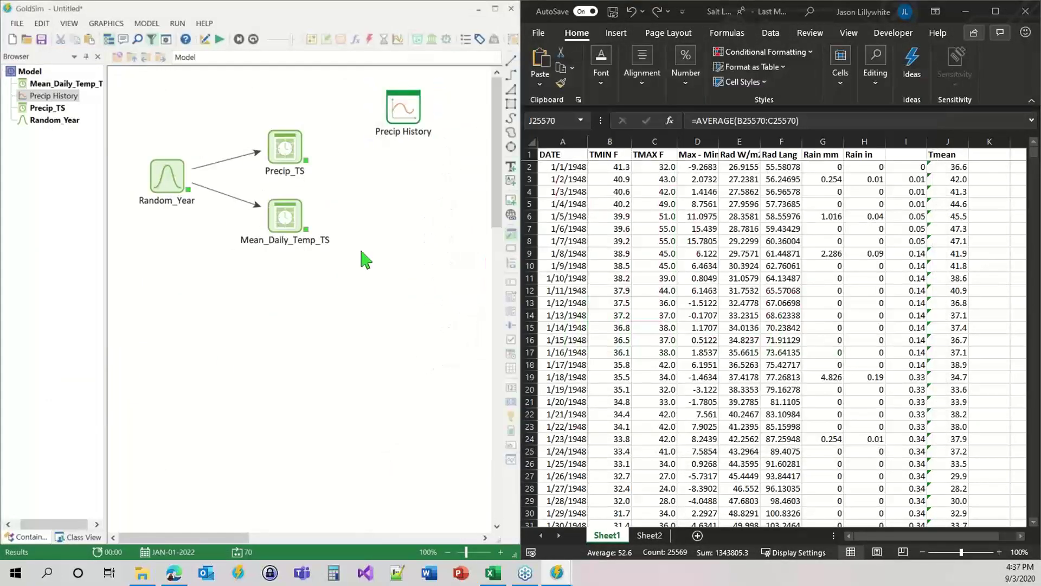
left_click(404, 128)
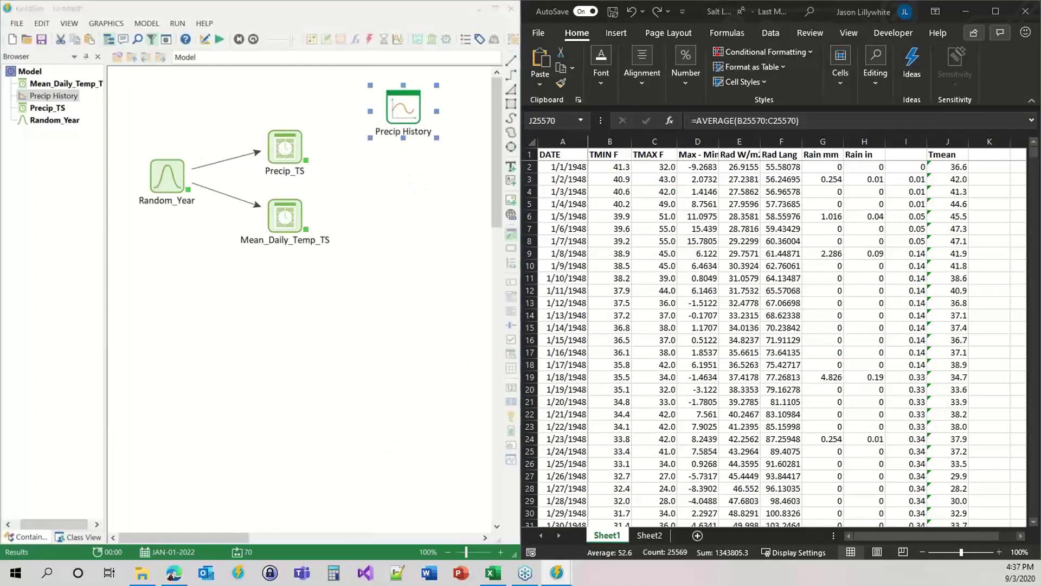
left_click_drag(679, 74, 542, 55)
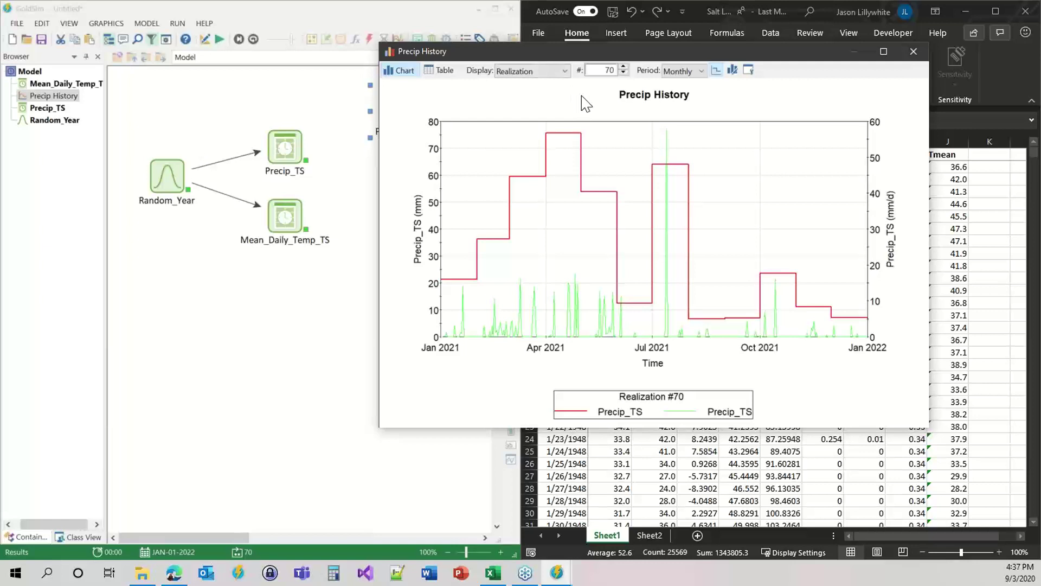
Return the model to edit mode and check the Precip History result properties, closing its chart as well.
key("F4")
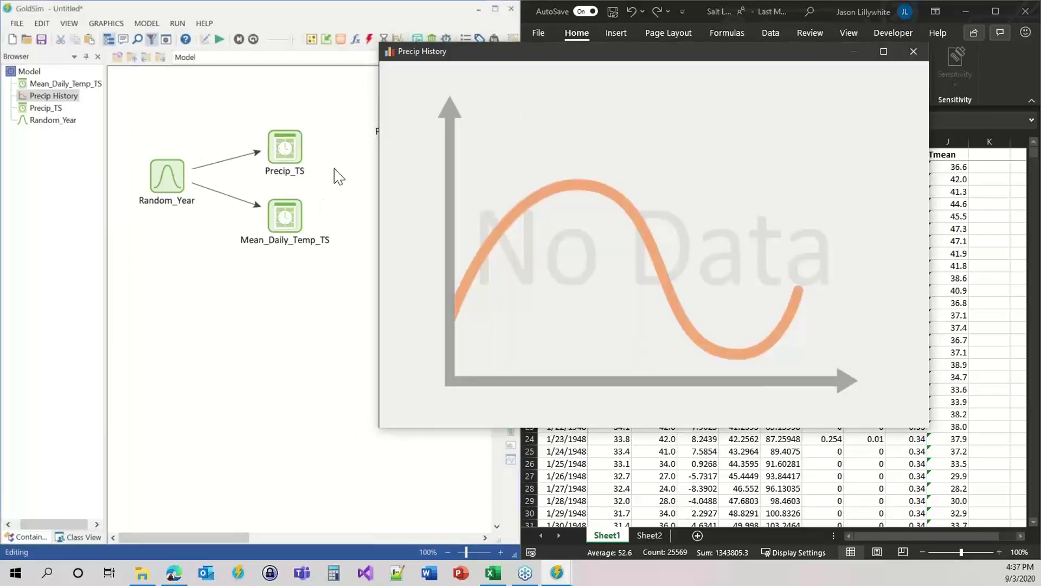
left_click_drag(442, 51, 498, 193)
left_click(404, 105)
double_click(404, 106)
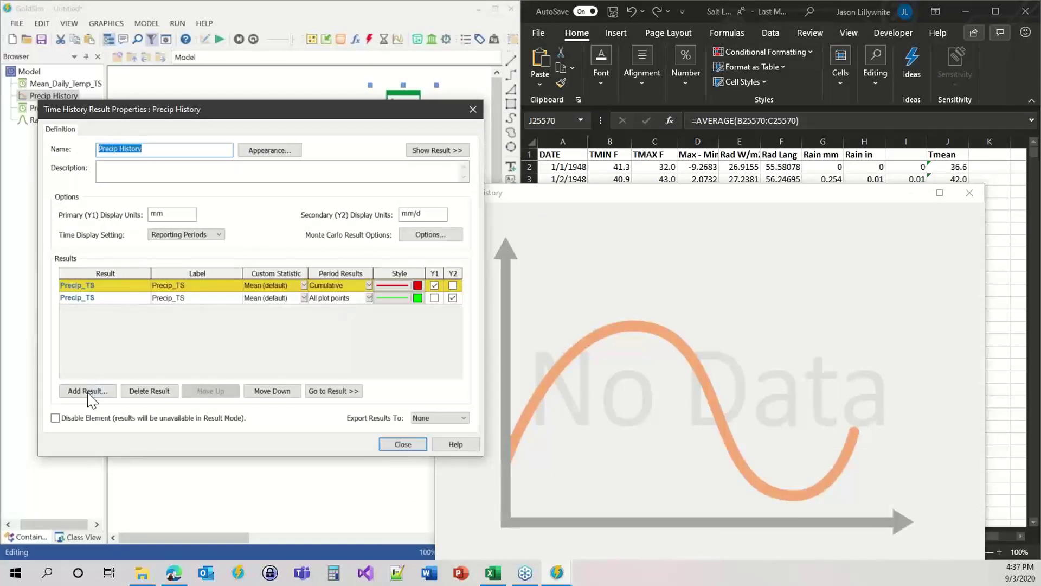
left_click(401, 445)
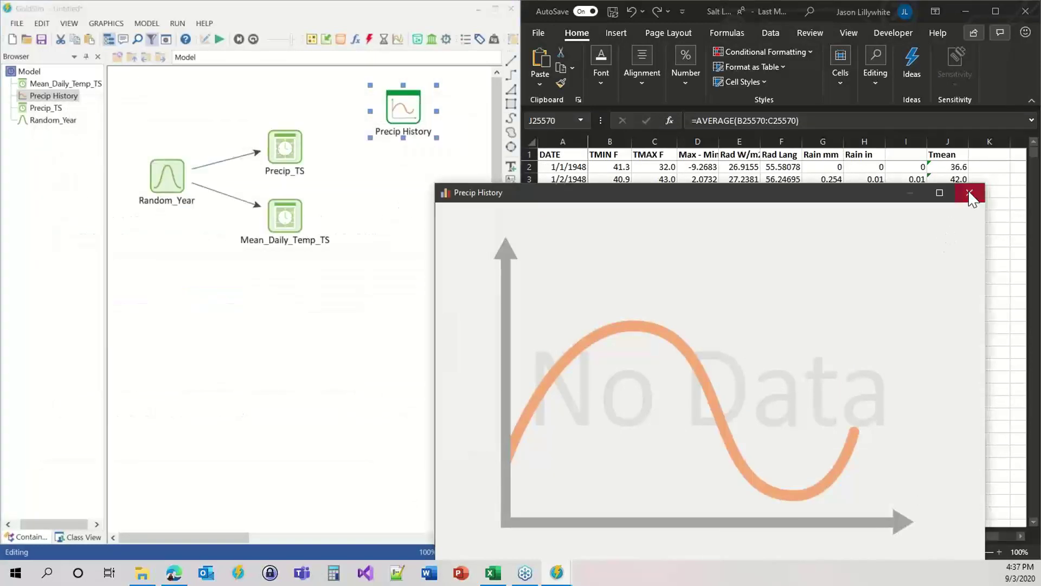
left_click(969, 192)
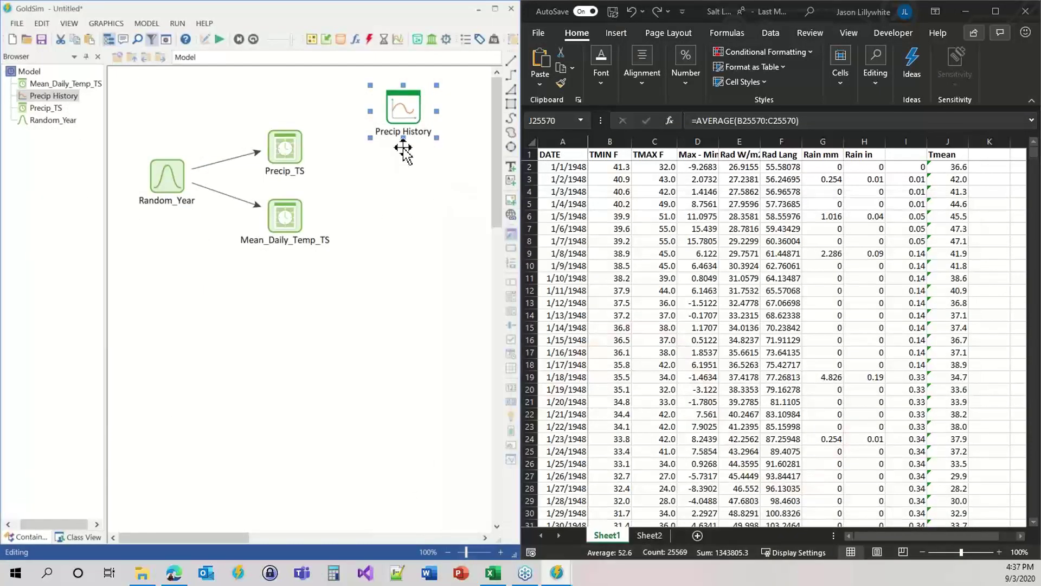
Add a Time History Result element below Precip History and name it Precip and Temp.
left_click(398, 41)
left_click(418, 51)
left_click(425, 197)
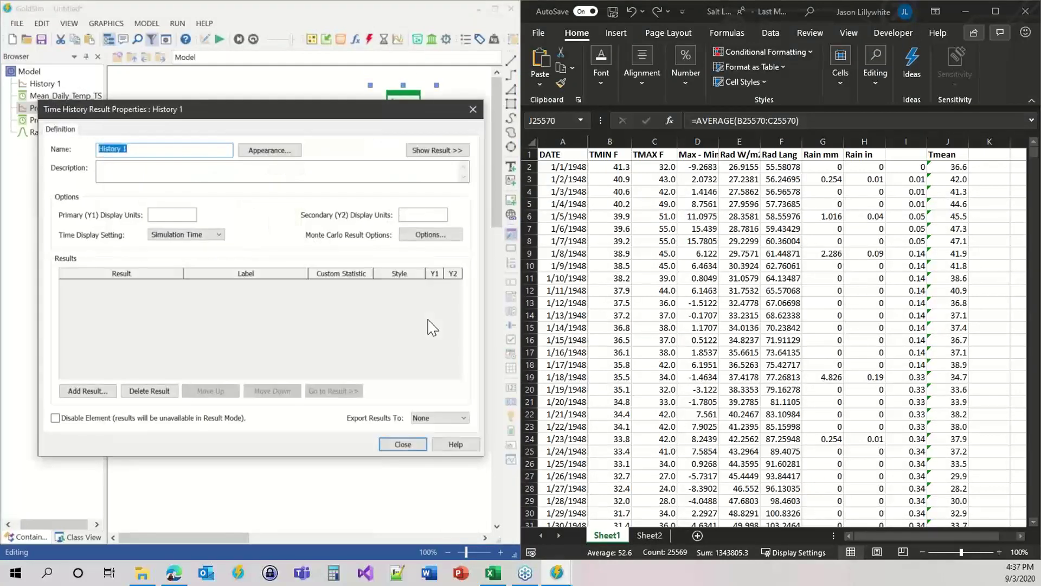
type("Precip and Temp")
key("Return")
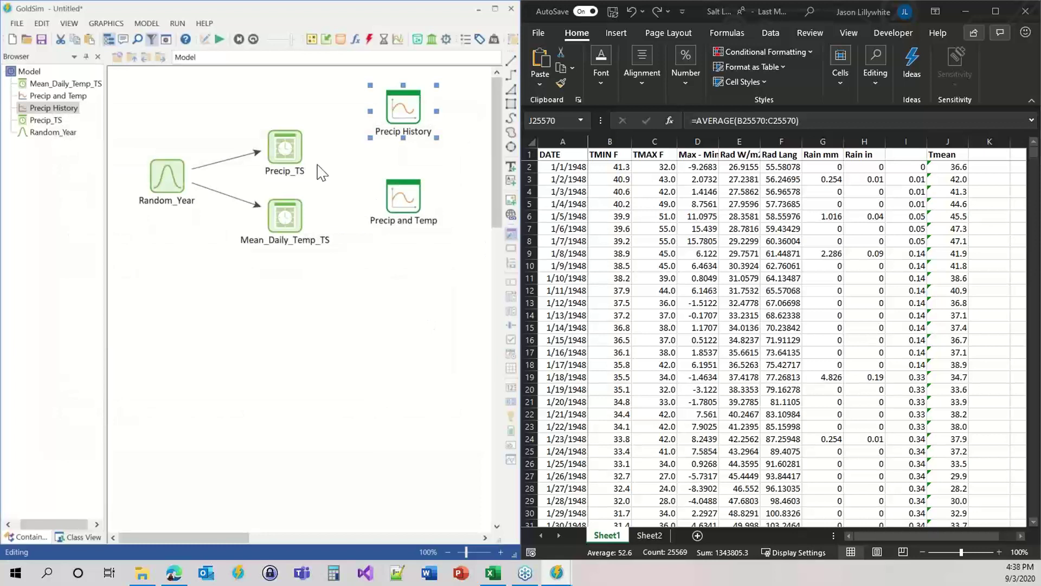
Add Mean_Daily_Temp_TS on the primary axis and Precip_TS on the secondary axis as results of Precip and Temp.
double_click(388, 202)
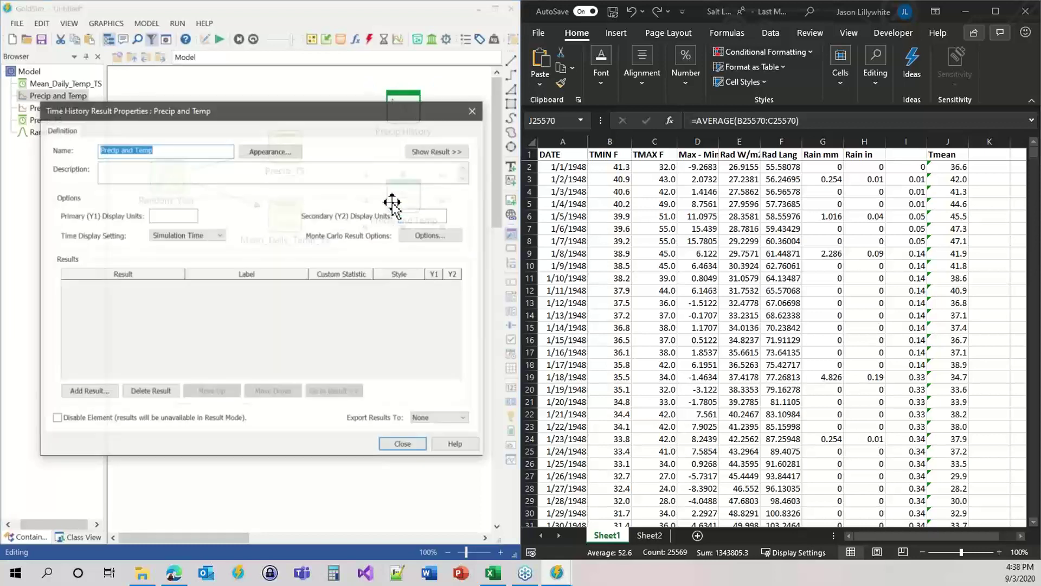
left_click(94, 395)
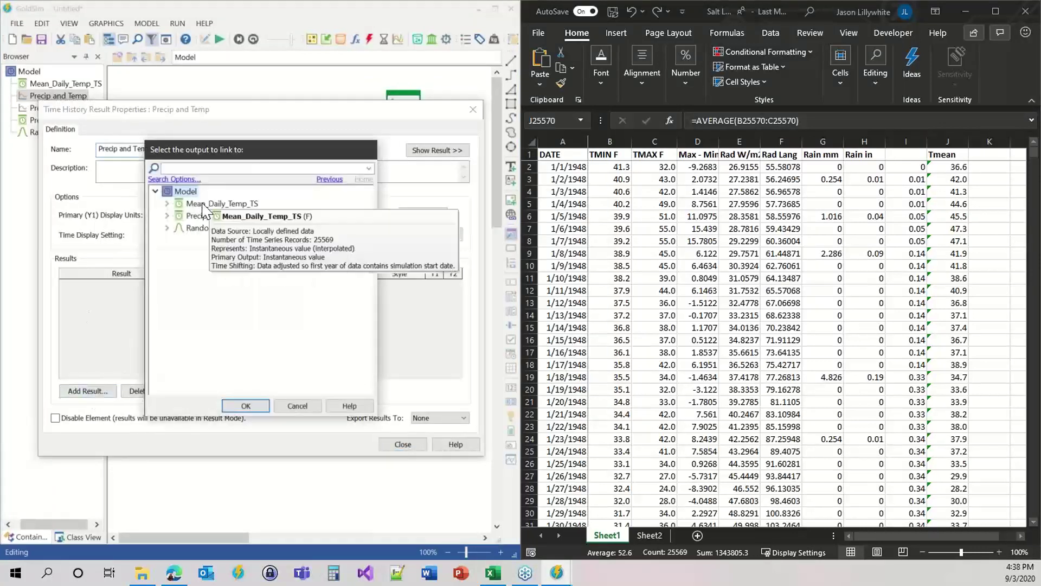
double_click(202, 216)
left_click(92, 395)
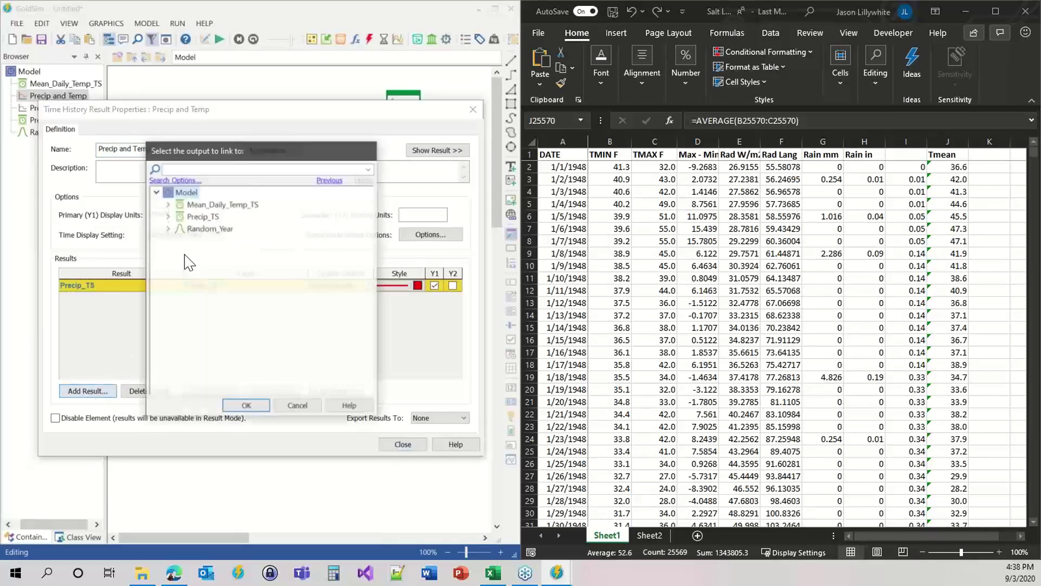
left_click(293, 404)
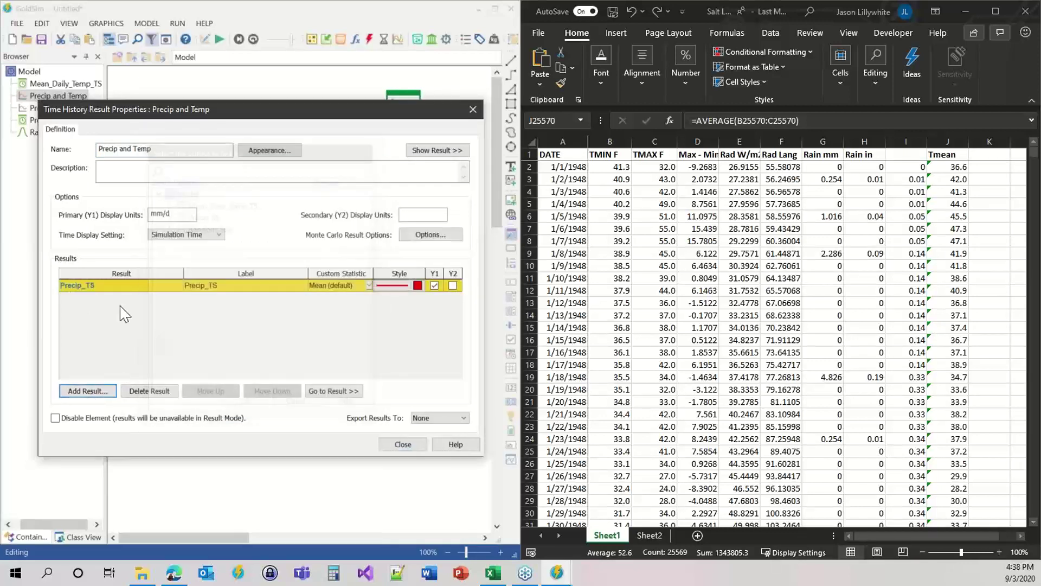
double_click(93, 285)
double_click(203, 205)
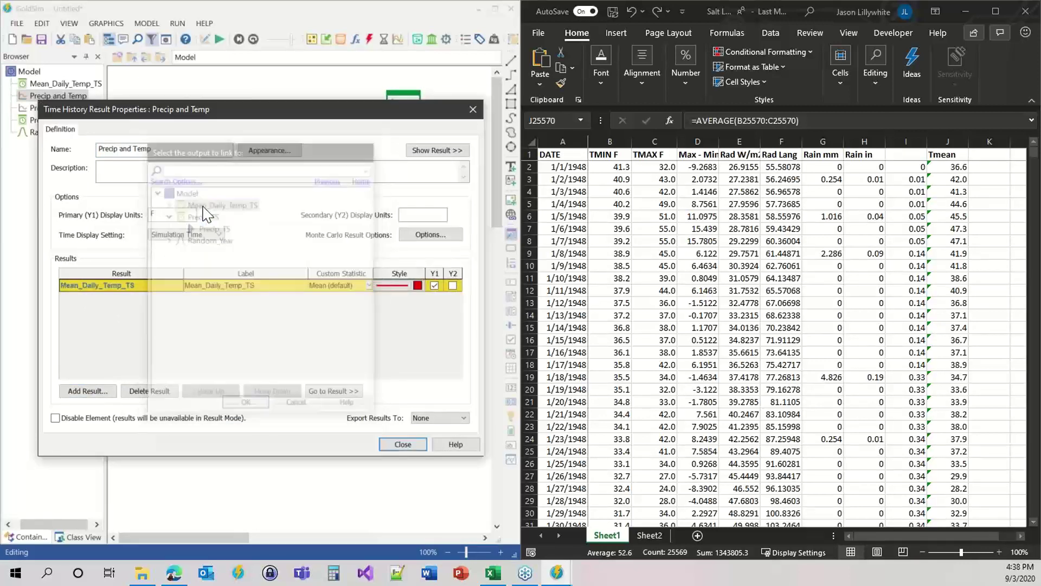
left_click(85, 395)
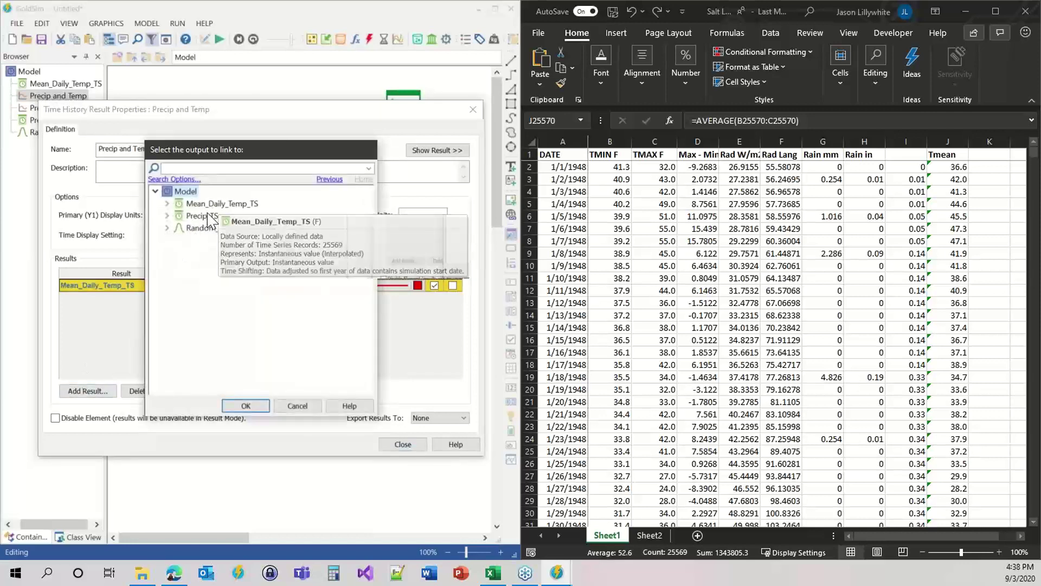
double_click(201, 215)
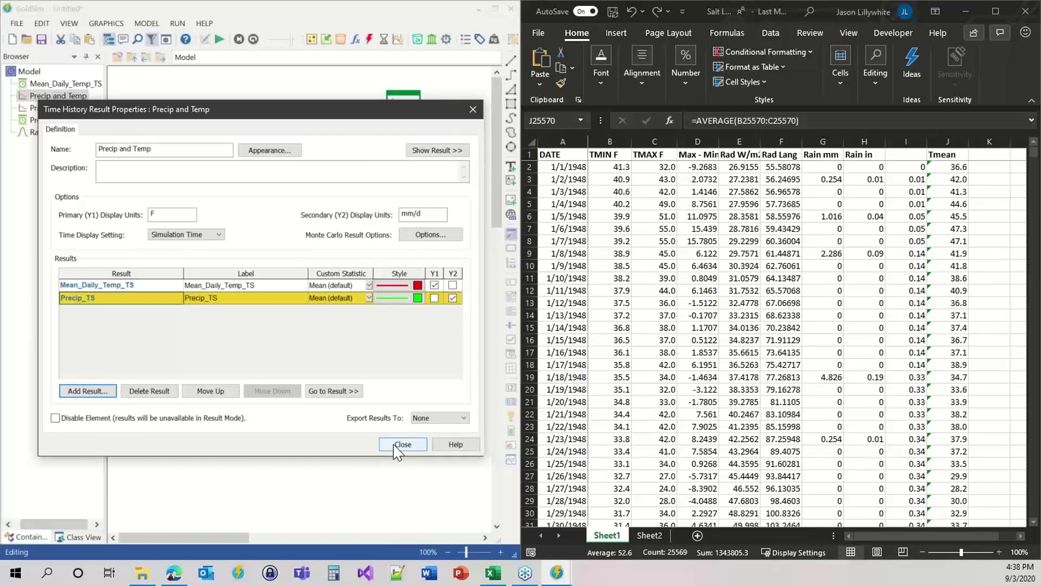
left_click(165, 214)
left_click(402, 445)
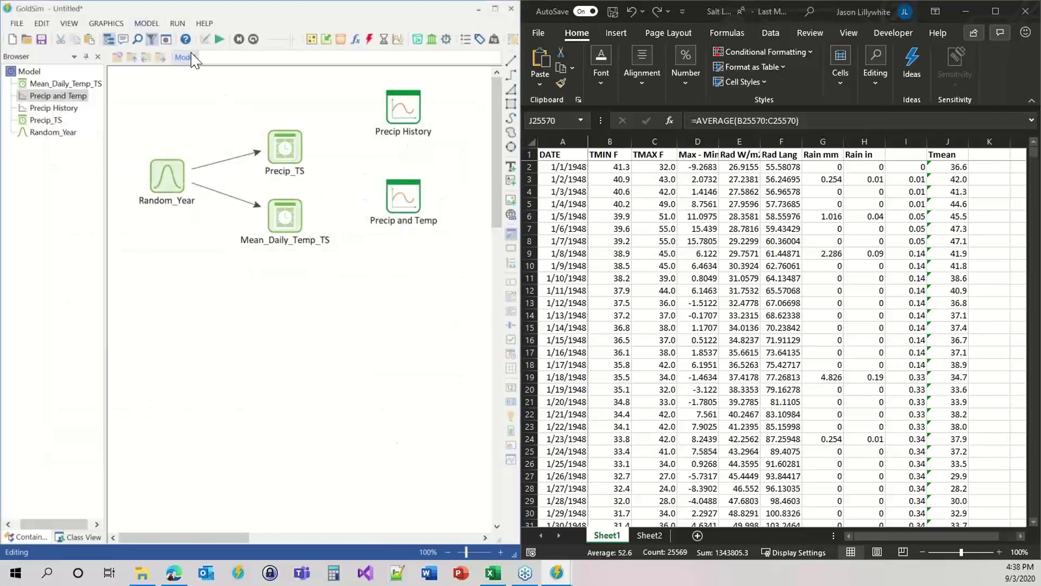
Run the simulation and open the Precip and Temp time history result.
left_click(219, 39)
left_click(265, 302)
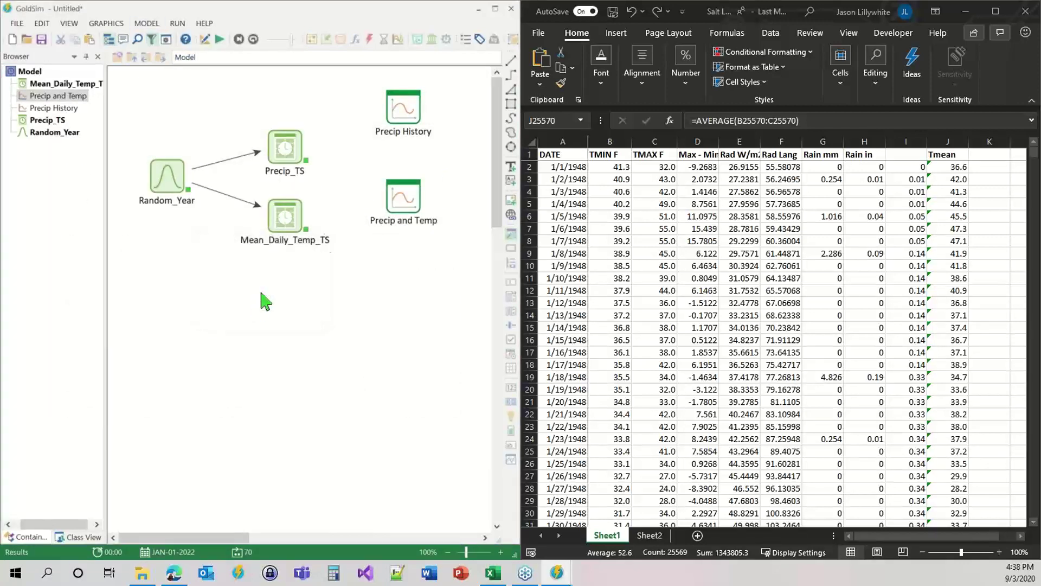
double_click(401, 202)
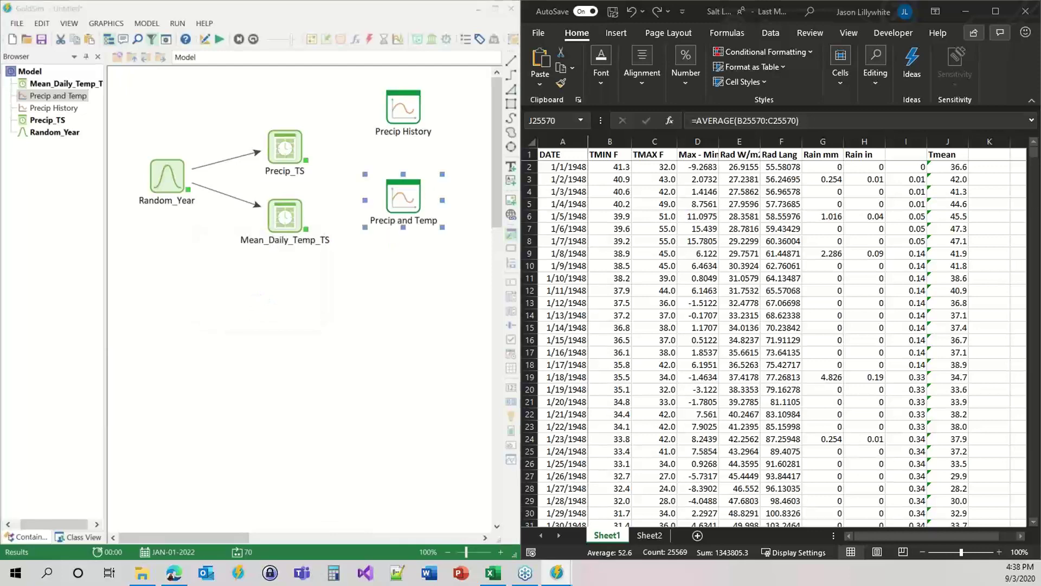
Display the Precip and Temp chart by individual realization, with its window moved clear of the model elements.
left_click_drag(648, 24, 776, 125)
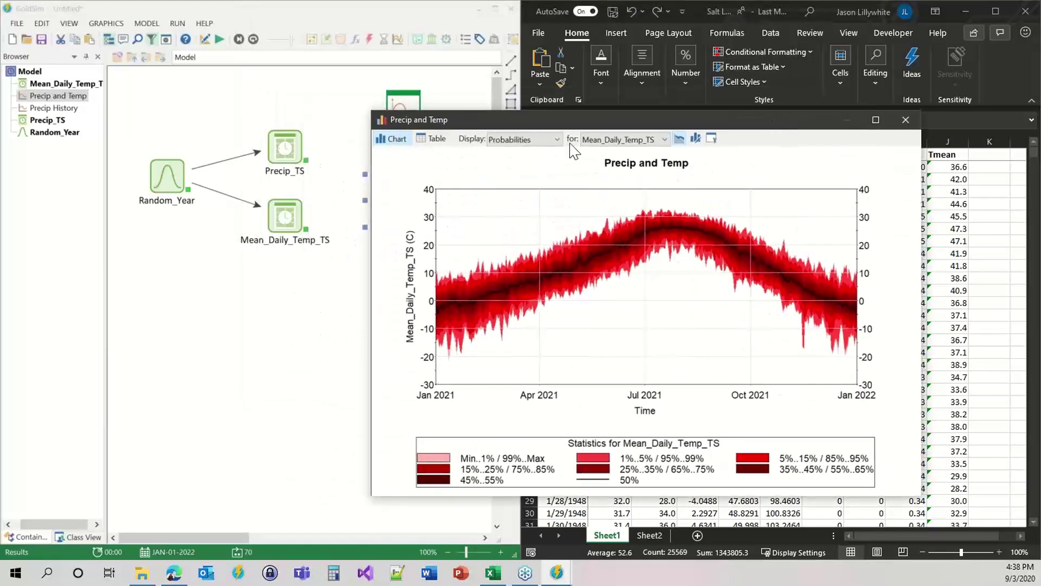
left_click(513, 140)
left_click(509, 154)
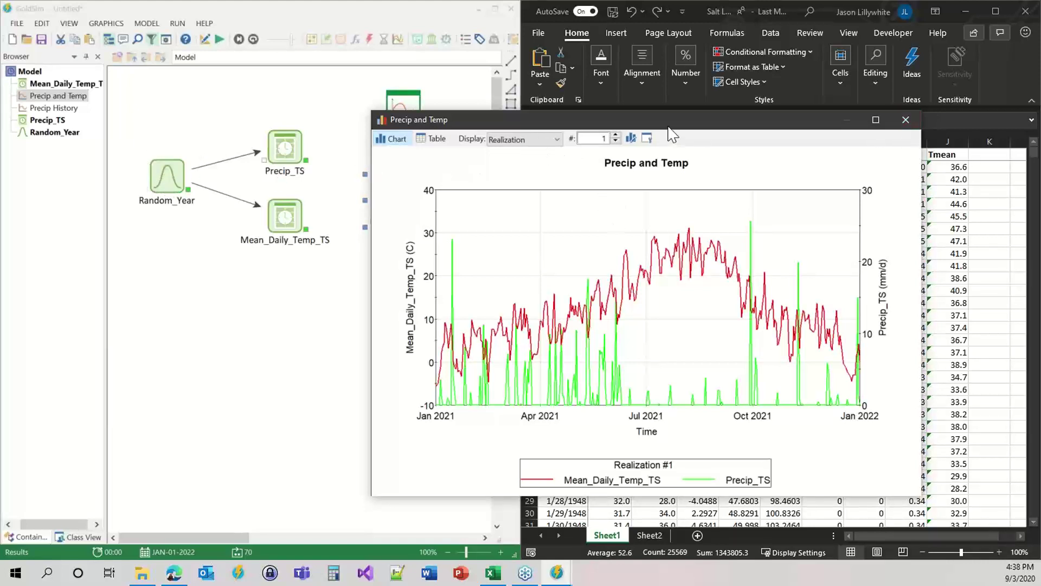
left_click_drag(673, 121, 754, 108)
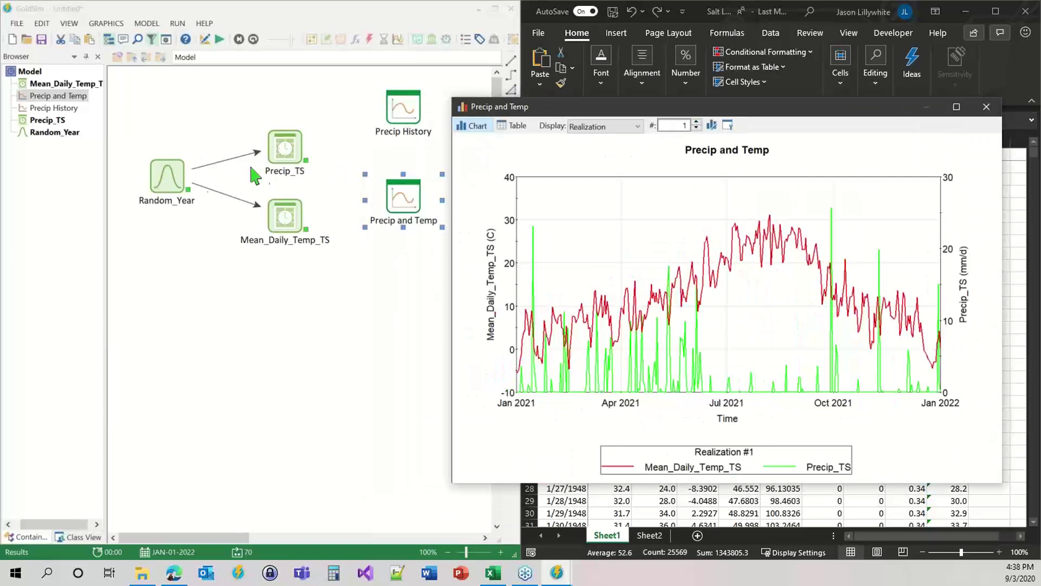
View the Random_Year distribution result as a table of whole years, check realization 1, and close it.
right_click(168, 176)
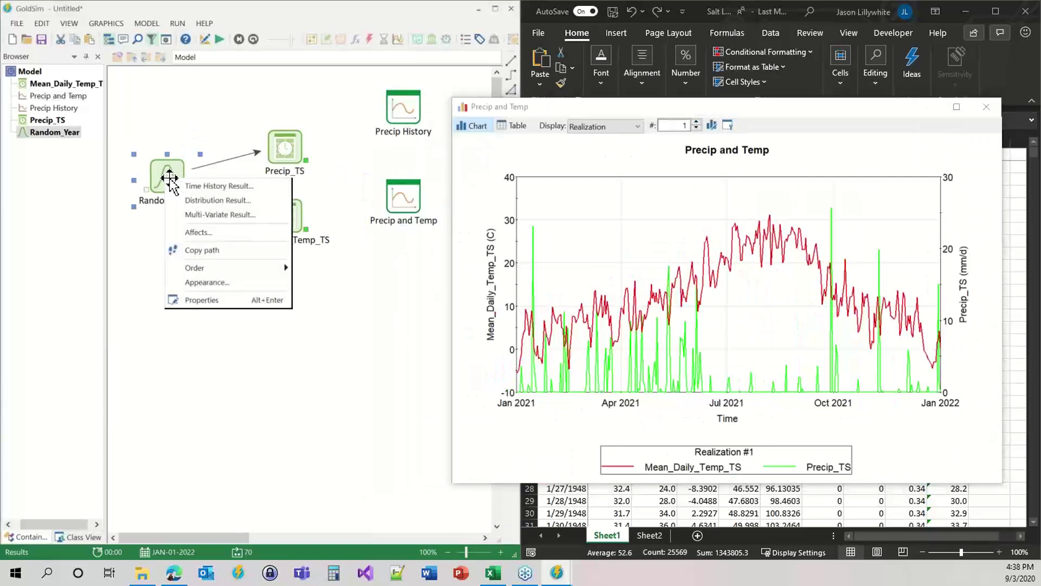
left_click(135, 260)
right_click(167, 168)
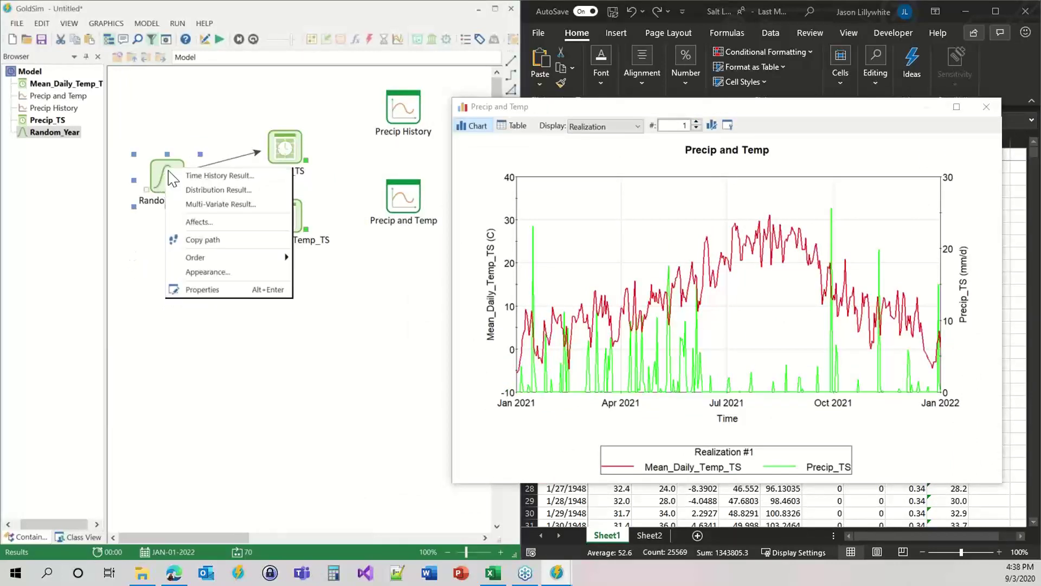
left_click(217, 190)
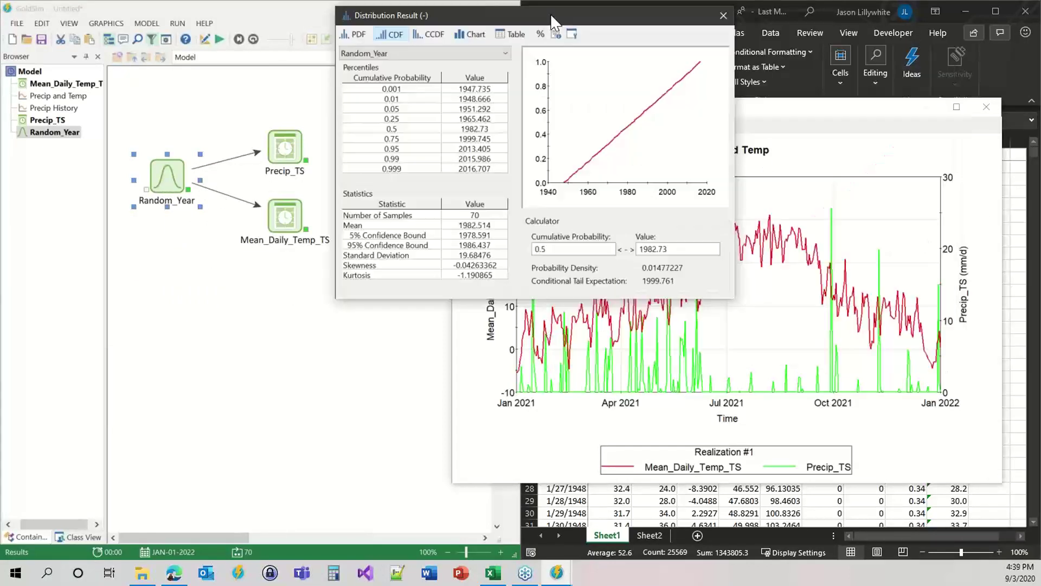
left_click(361, 124)
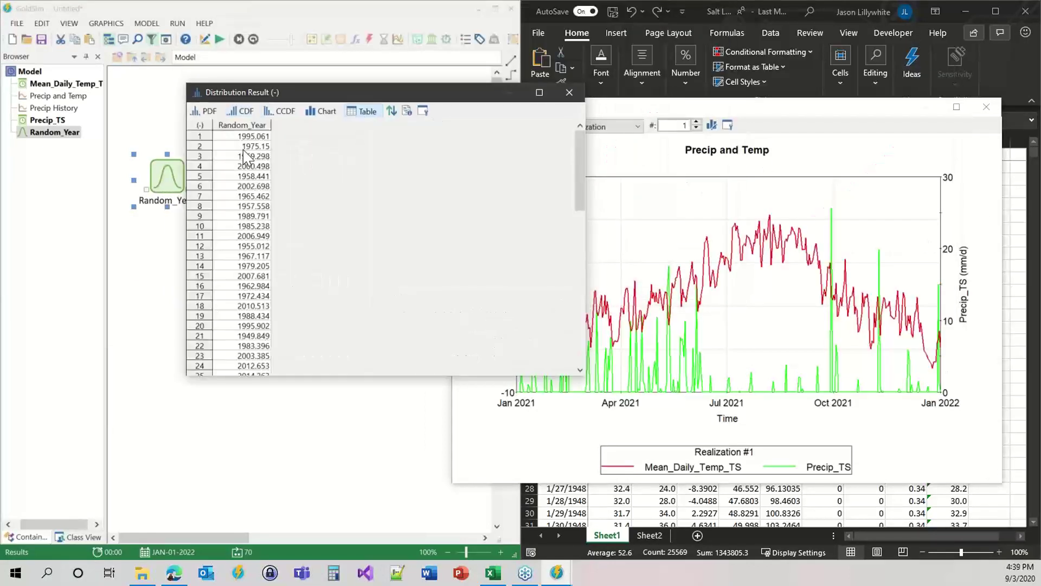
left_click(253, 216)
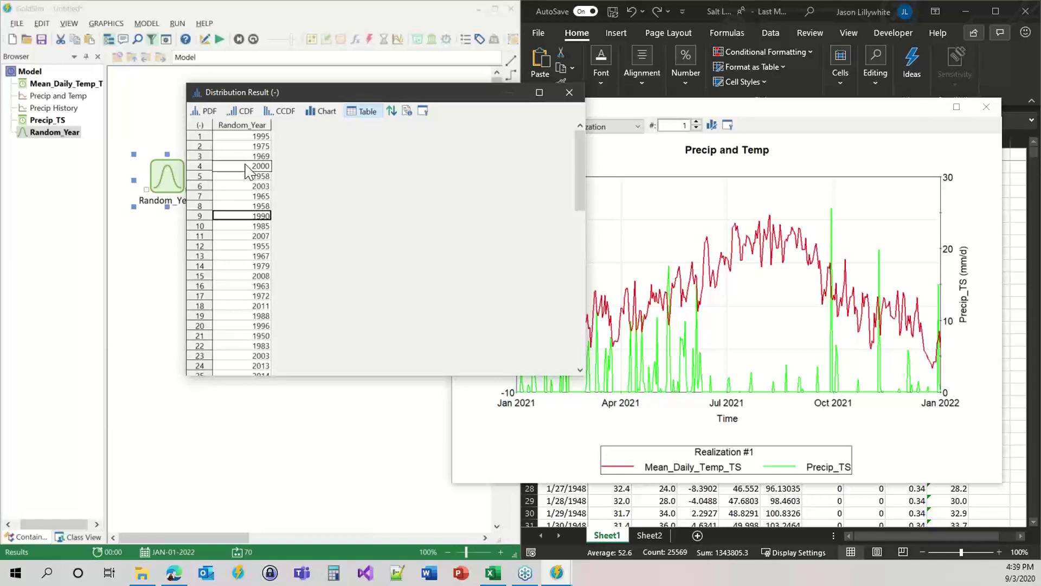
left_click(238, 137)
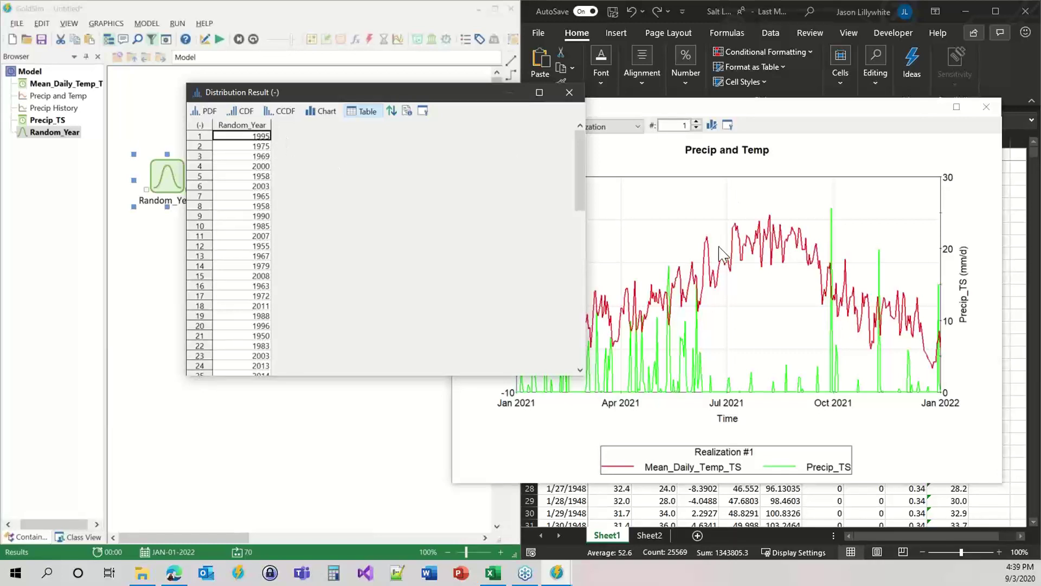
left_click(568, 94)
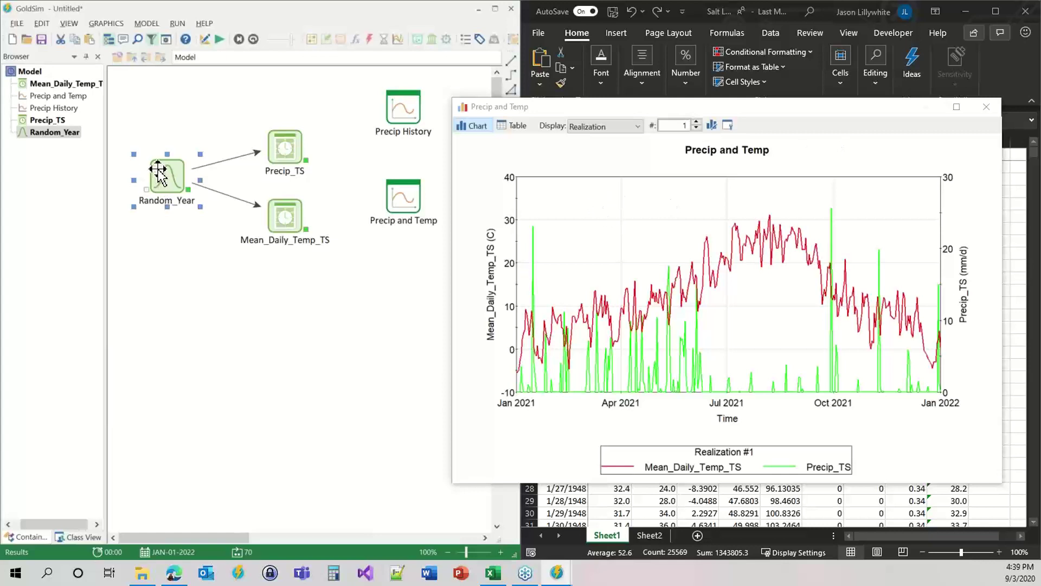
Compare realizations 2 and 3 in the Precip and Temp chart, and zoom realization 2 to about March through May before closing it.
mouse_move(162, 170)
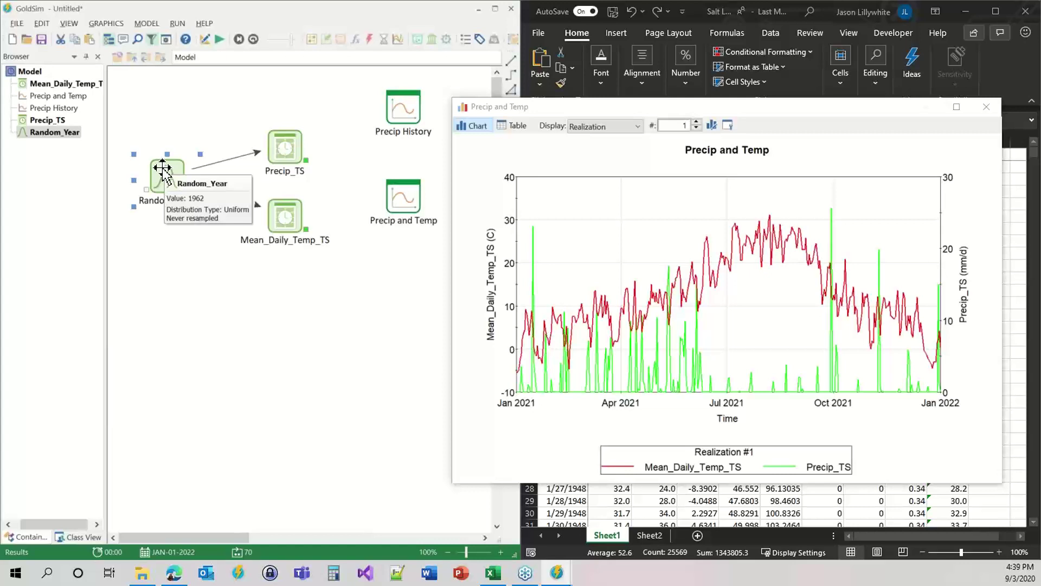
left_click(698, 122)
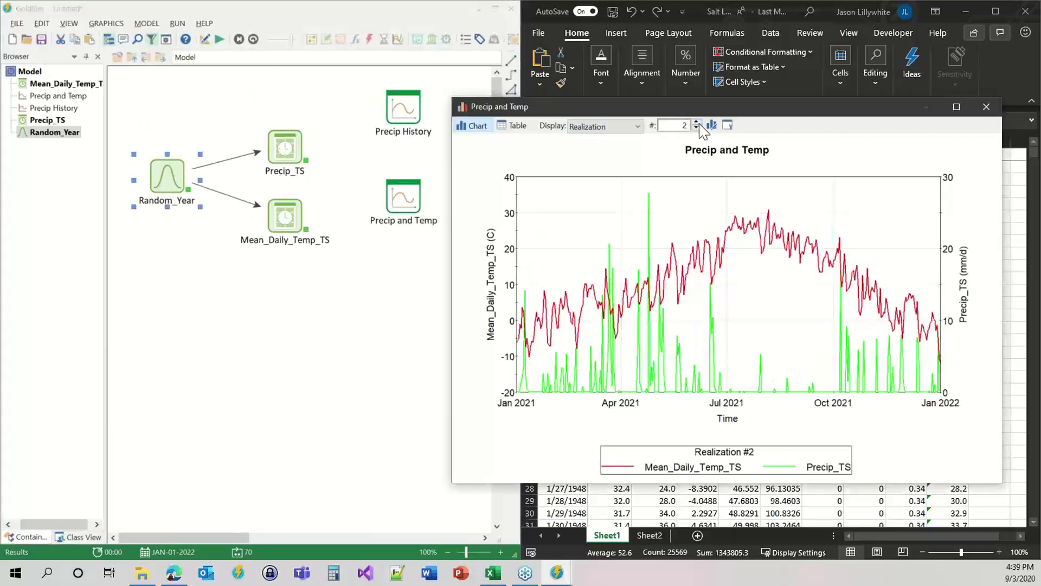
left_click(697, 123)
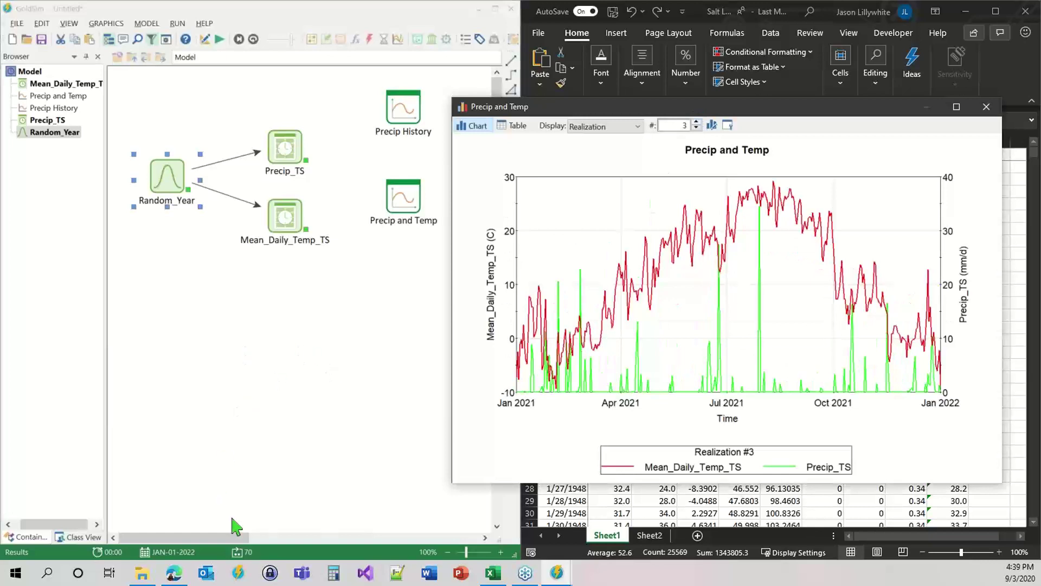
left_click(174, 343)
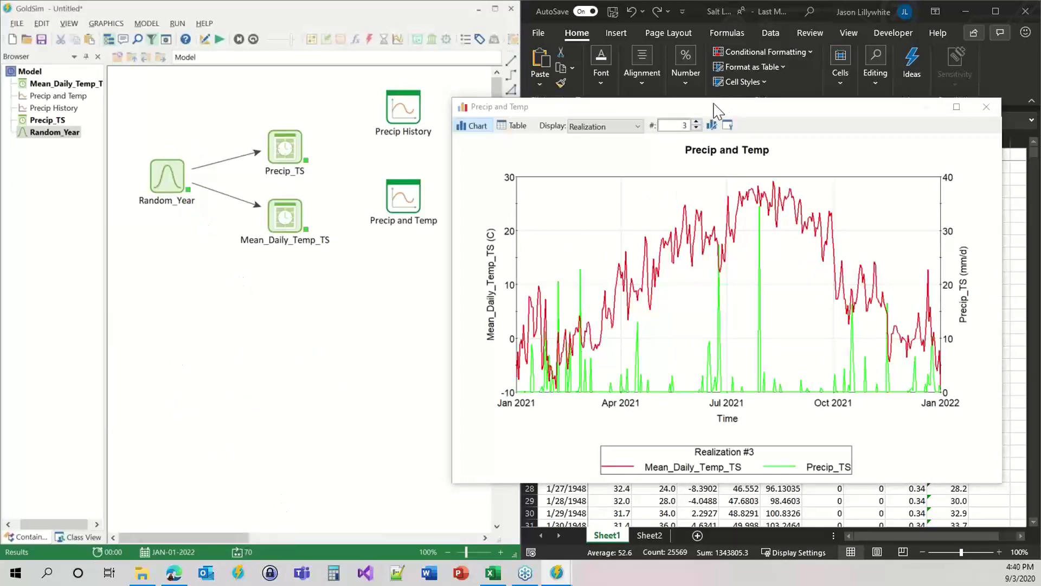
left_click(696, 127)
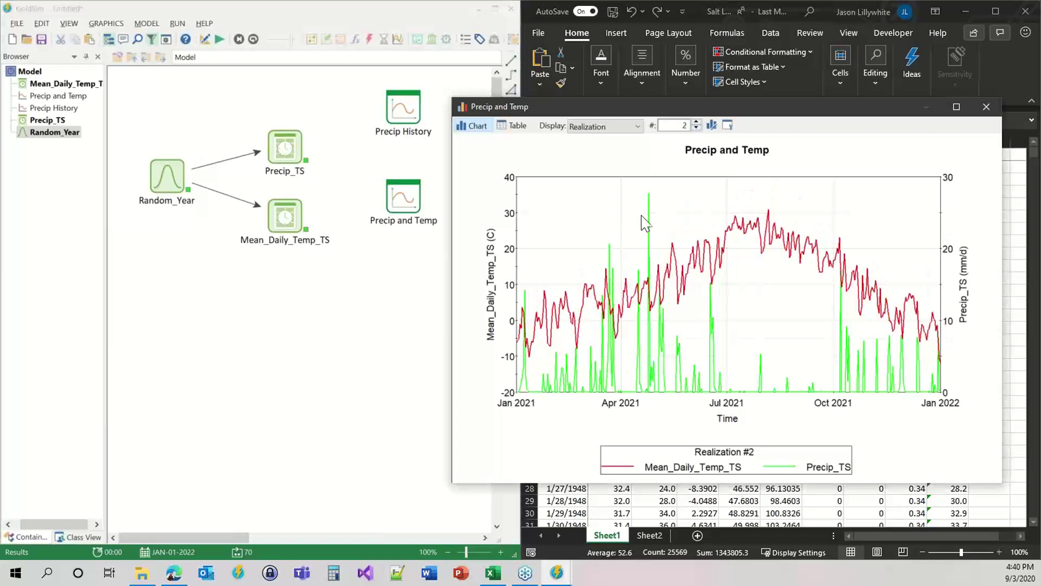
left_click_drag(590, 180, 685, 399)
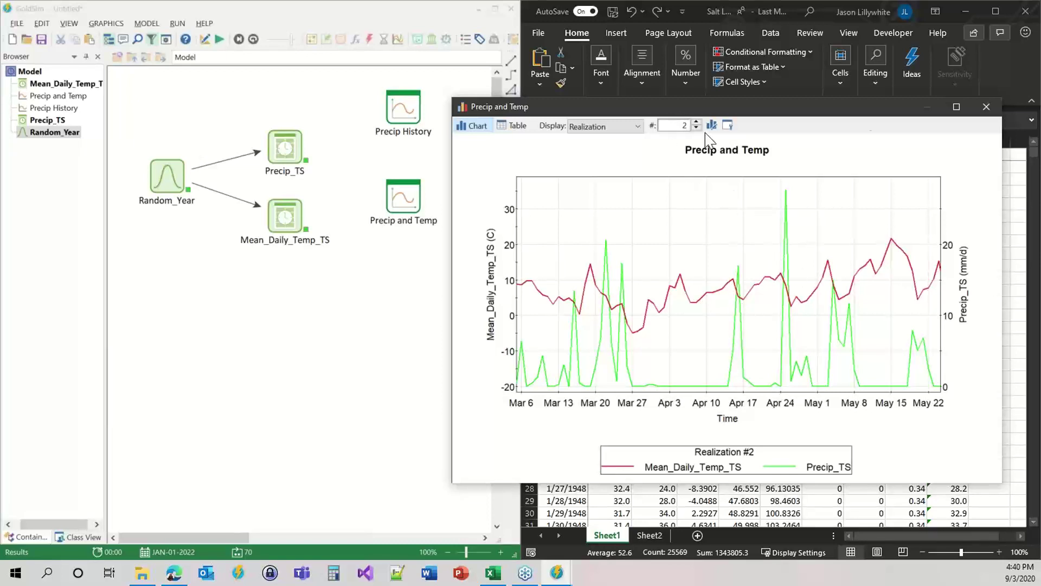
left_click(986, 108)
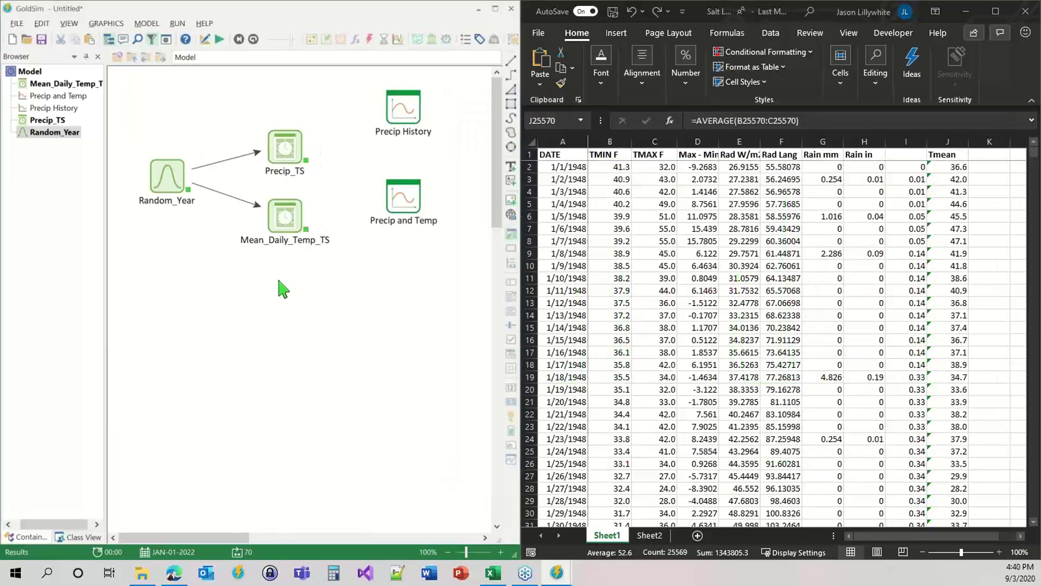
Return the model to edit mode and add an Extrema element below Mean_Daily_Temp_TS.
key("F4")
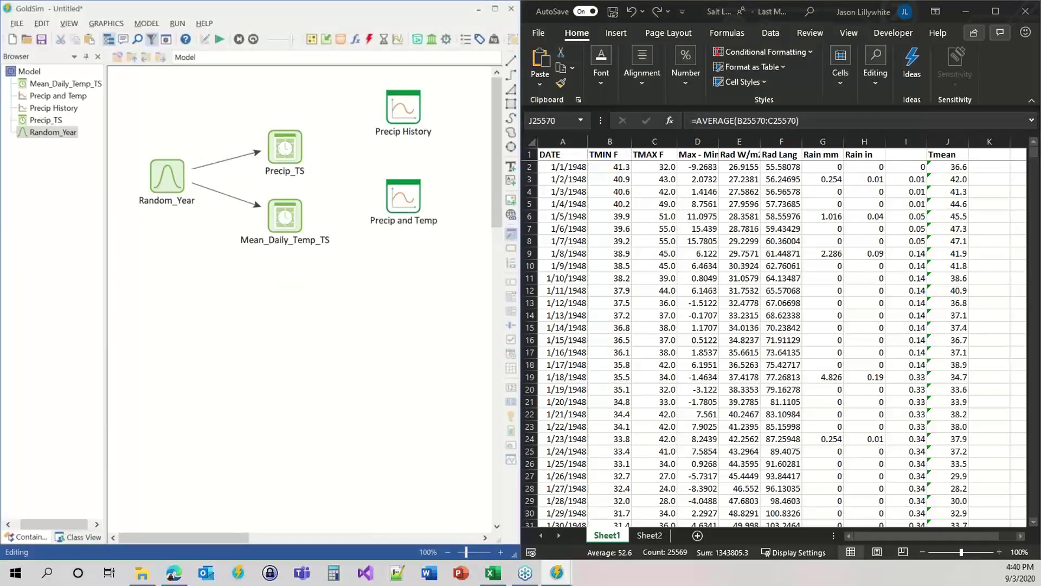
key("alt+Tab")
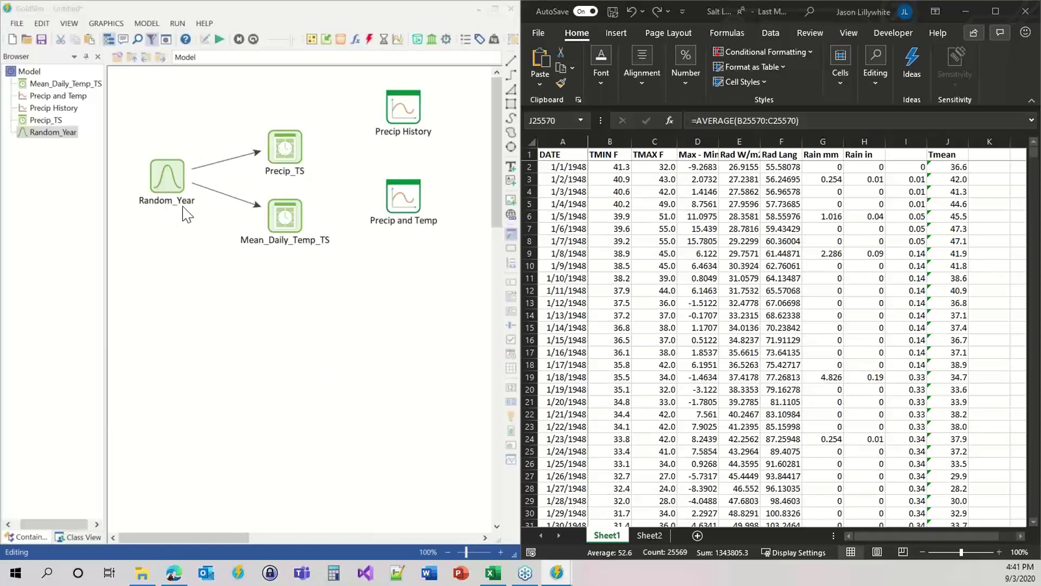
left_click(356, 40)
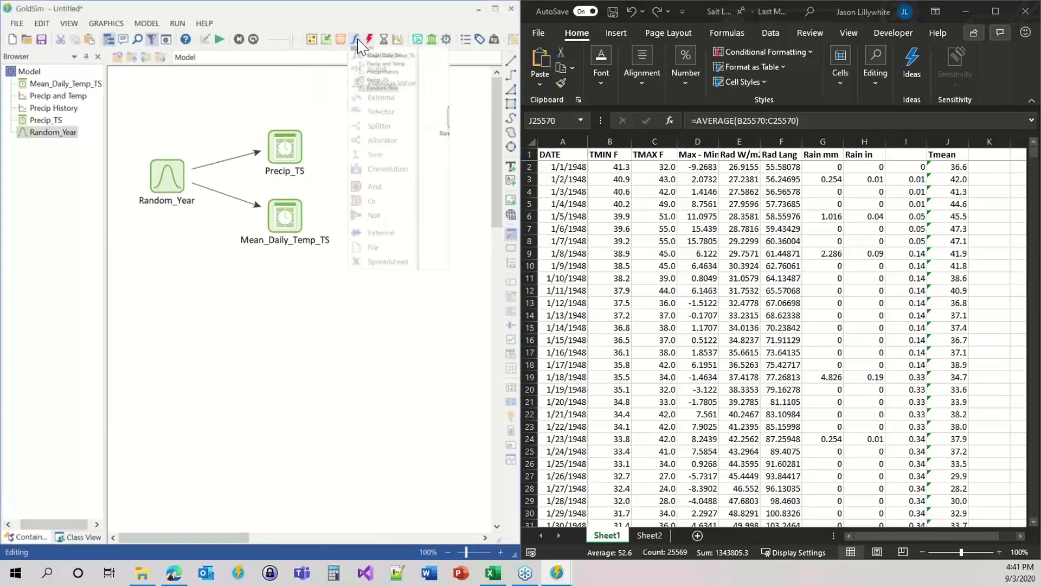
left_click(381, 98)
left_click(290, 314)
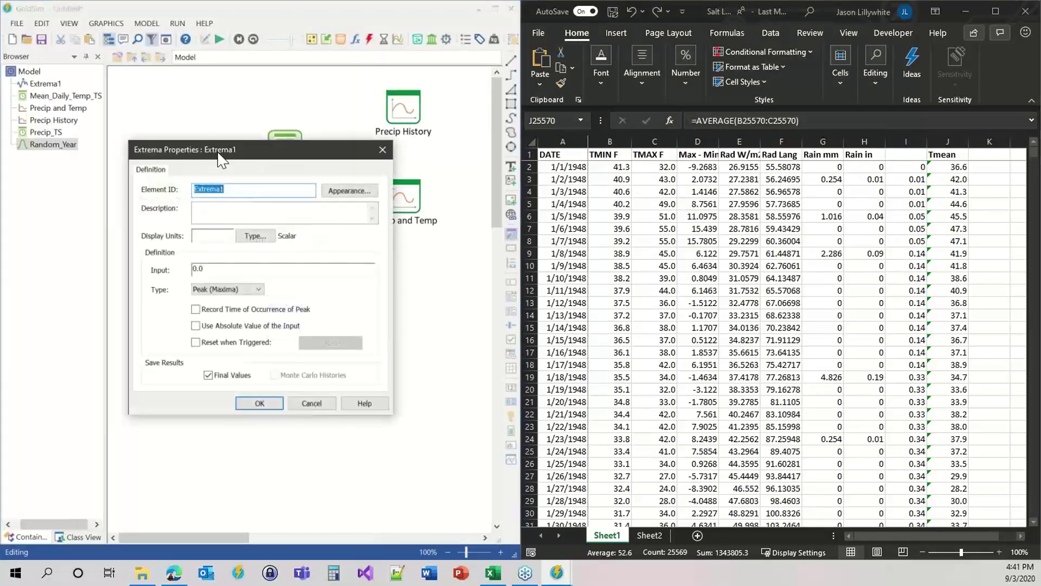
left_click_drag(219, 154, 467, 108)
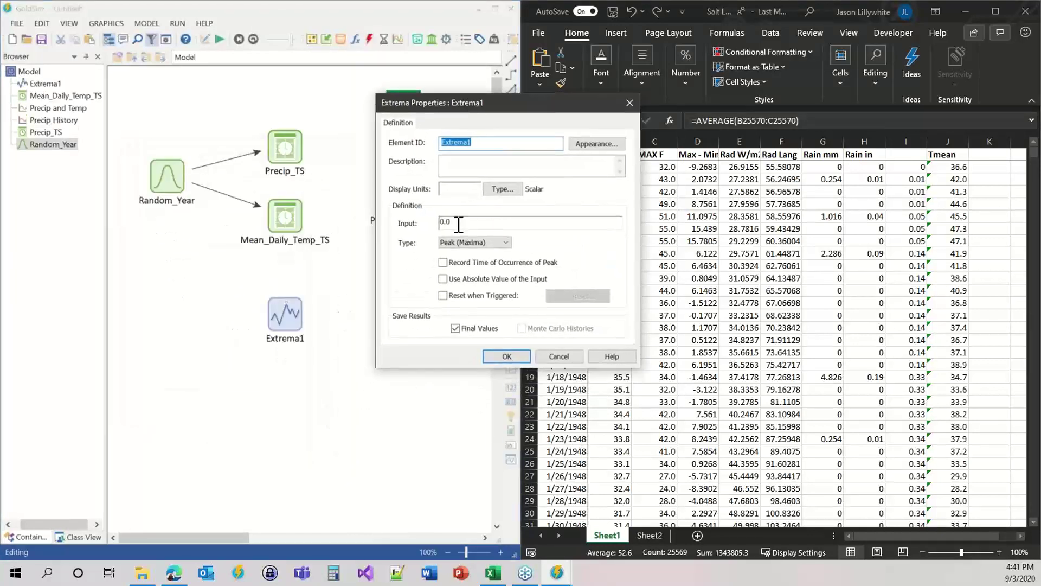
Set the Extrema element's display units to mm/d and its input to Precip_TS.
key("Tab")
type("mm")
left_click_drag(469, 224, 390, 226)
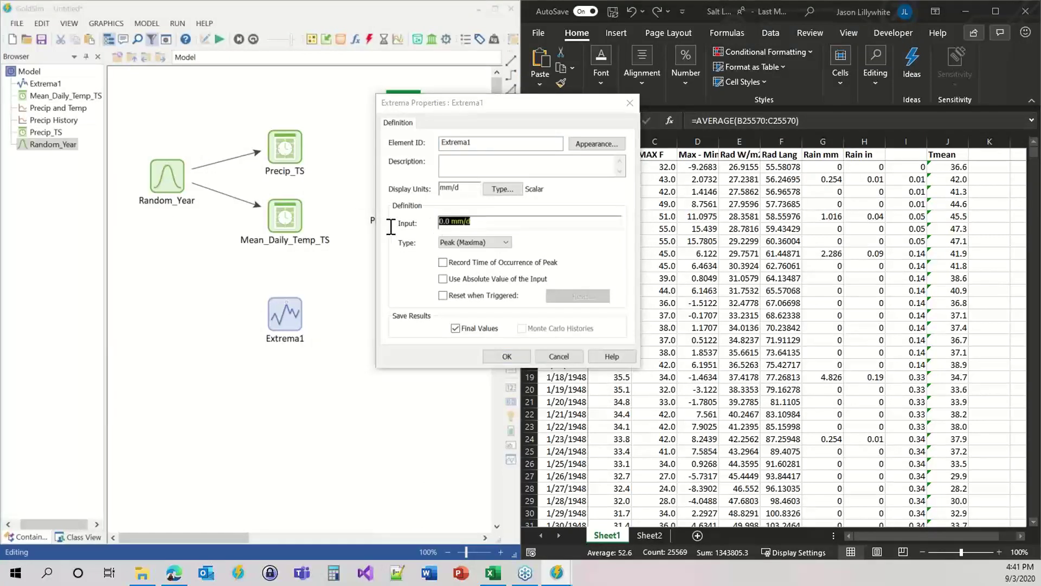
type("Pre")
key("Return")
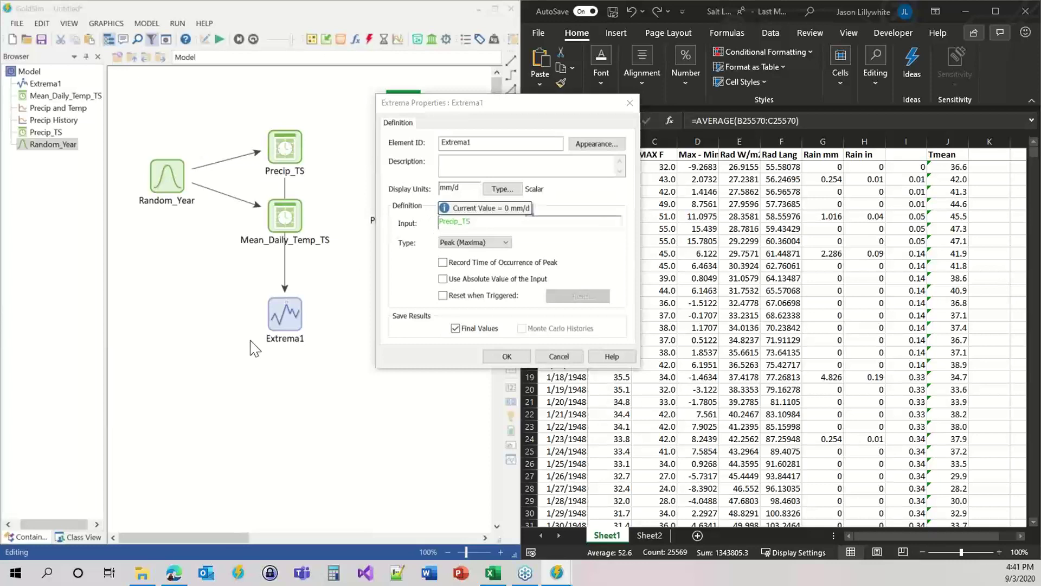
left_click(507, 358)
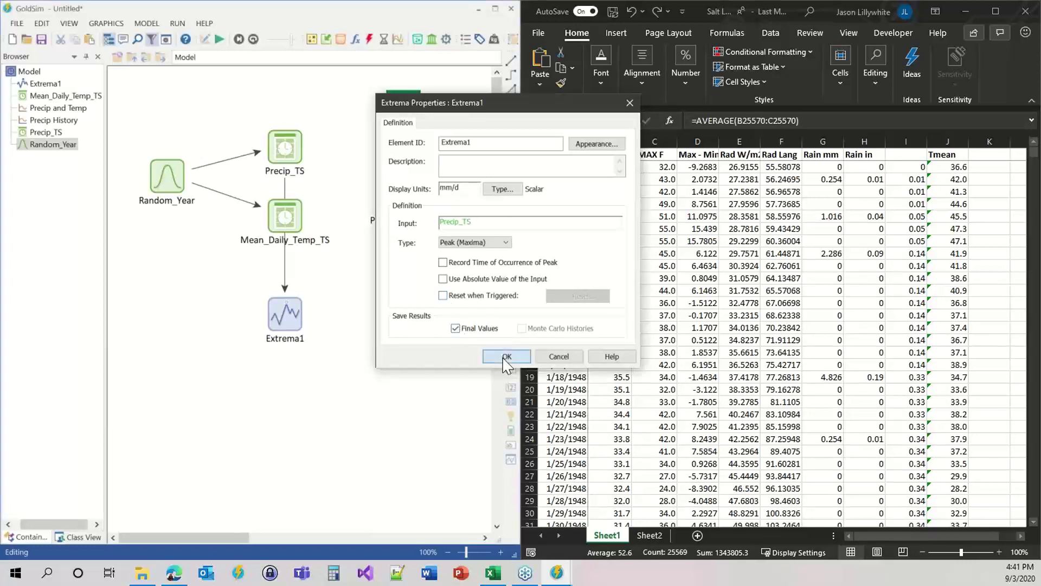
left_click(507, 358)
Check the type choices in the Extrema1 properties and keep Peak (Maxima).
double_click(303, 320)
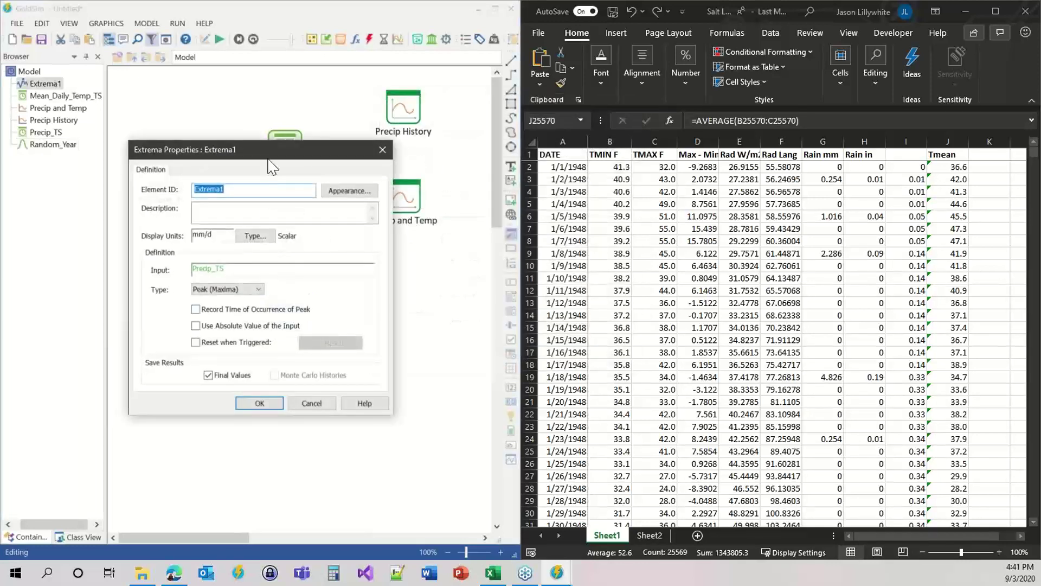
left_click_drag(271, 165, 510, 191)
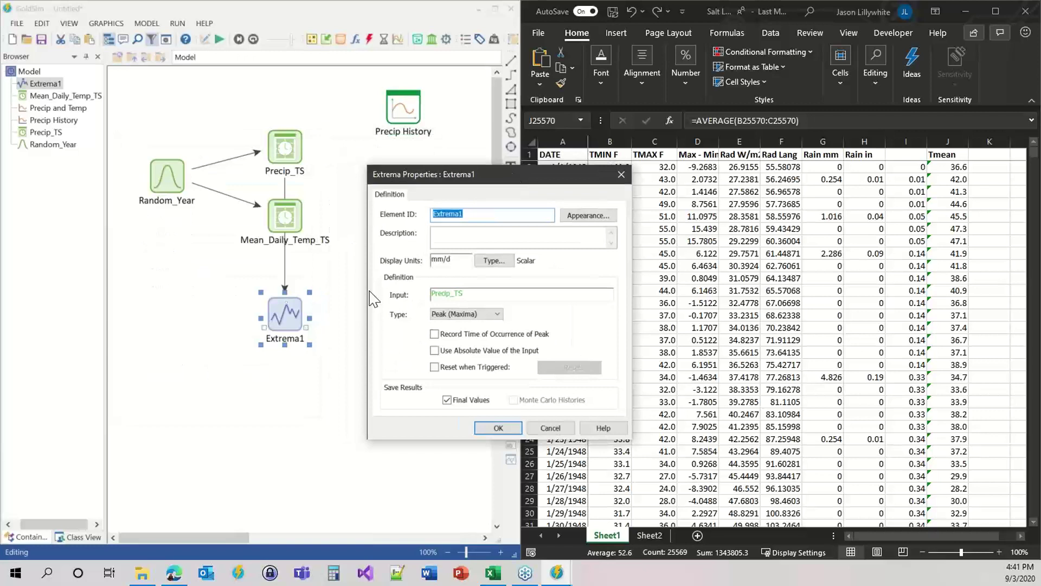
left_click(465, 317)
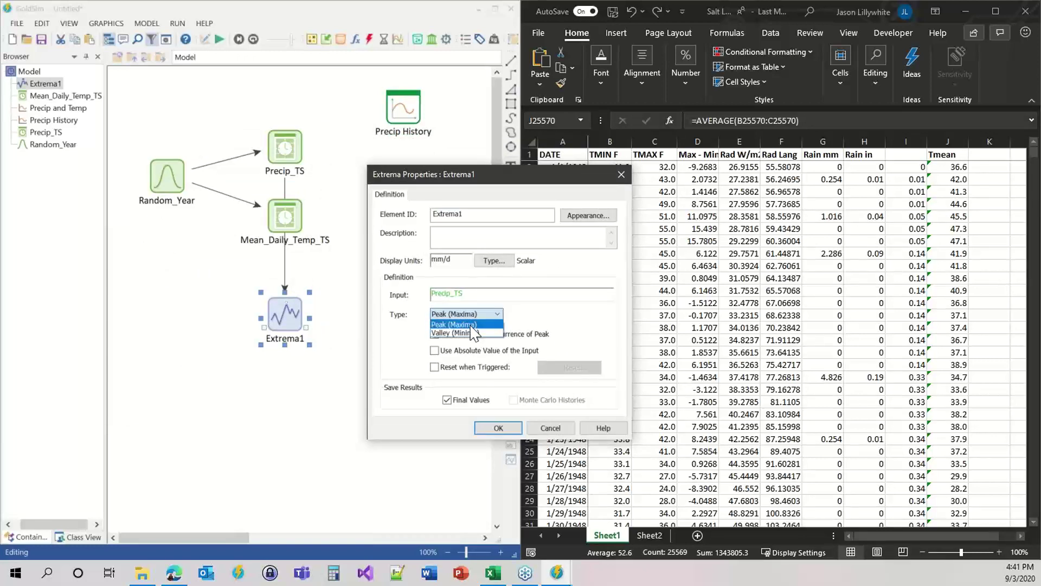
left_click(468, 324)
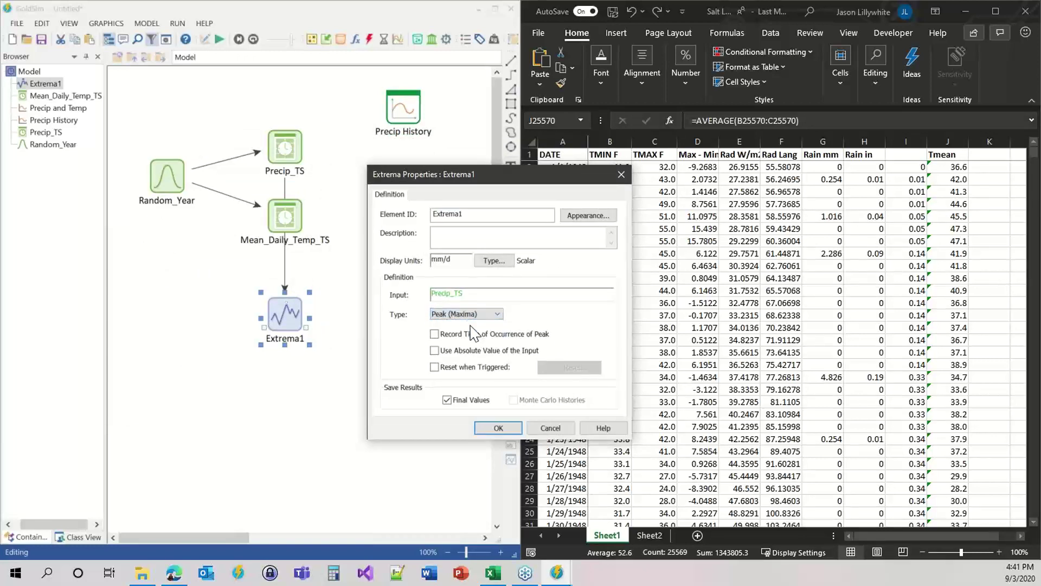
left_click(495, 430)
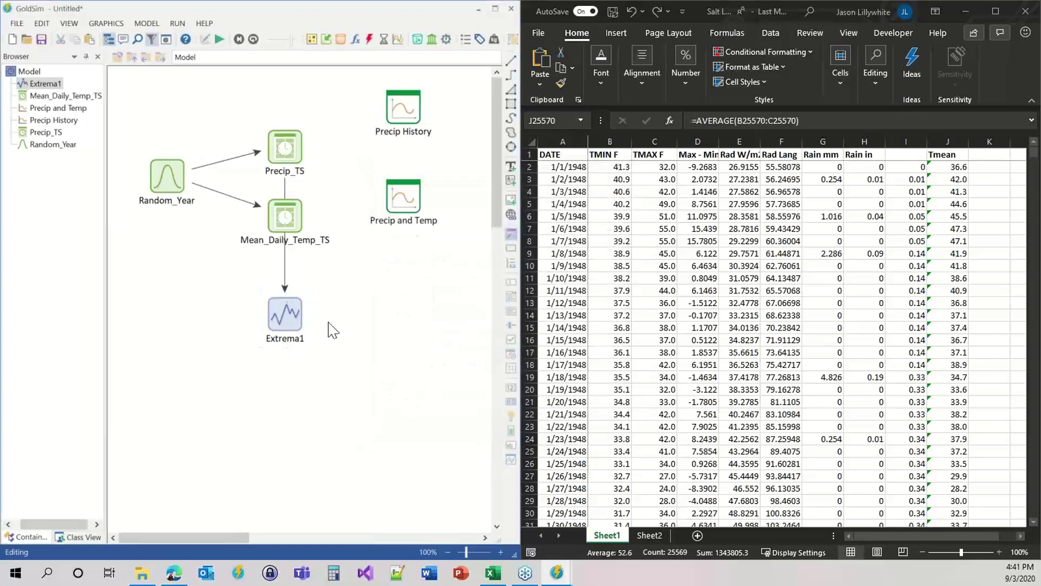
Run the simulation and examine the distribution result of Extrema1.
left_click(219, 39)
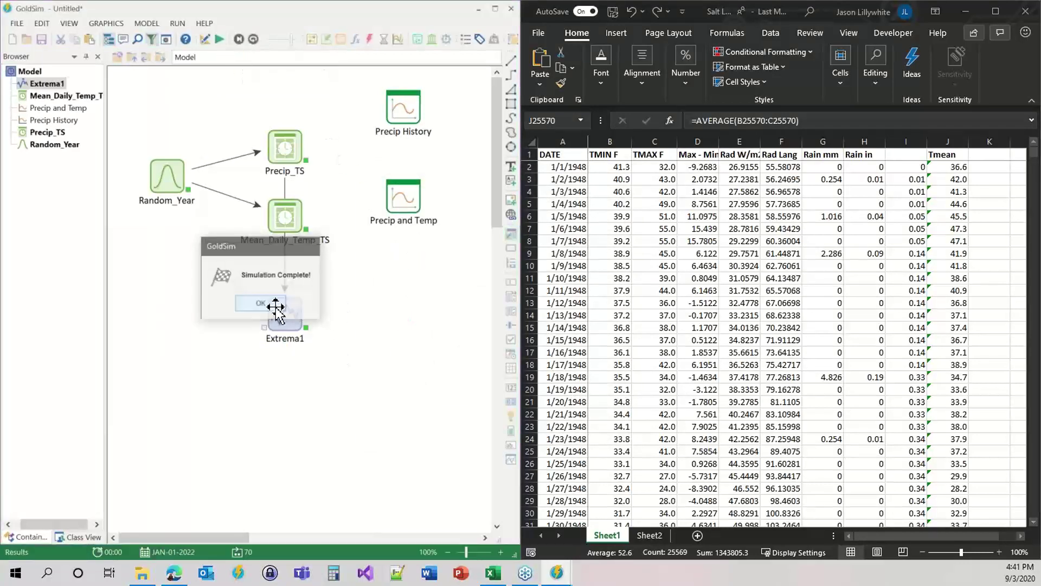
left_click(260, 303)
right_click(281, 311)
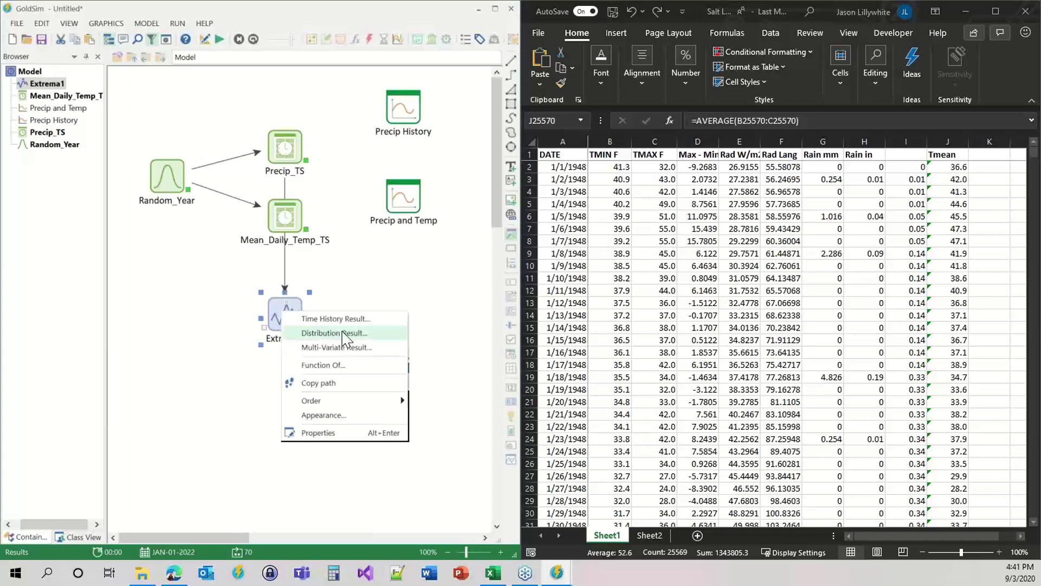
left_click(343, 333)
left_click_drag(931, 374, 642, 132)
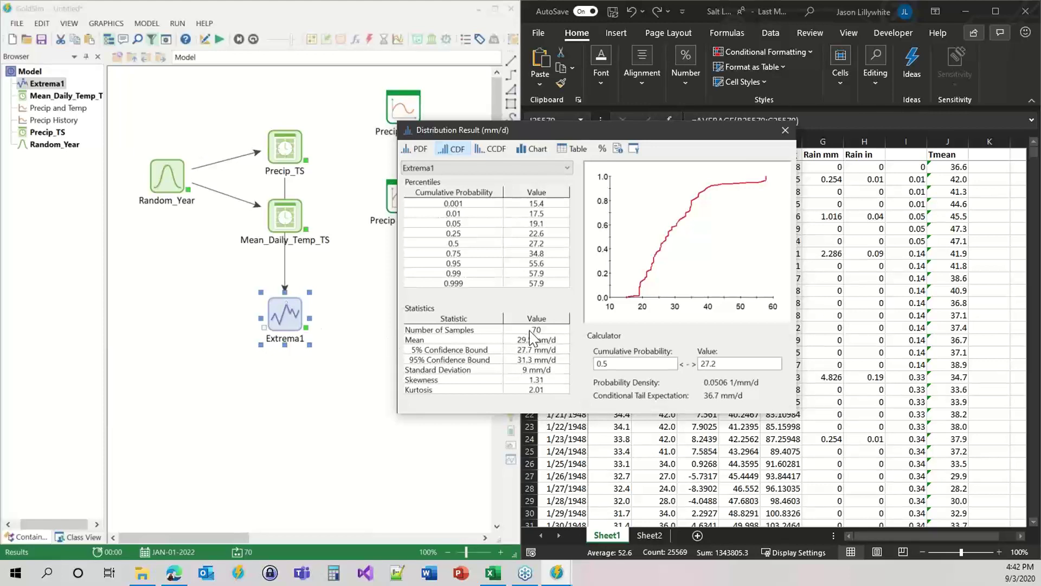
Close the Extrema1 distribution result and return the model to edit mode.
left_click(785, 131)
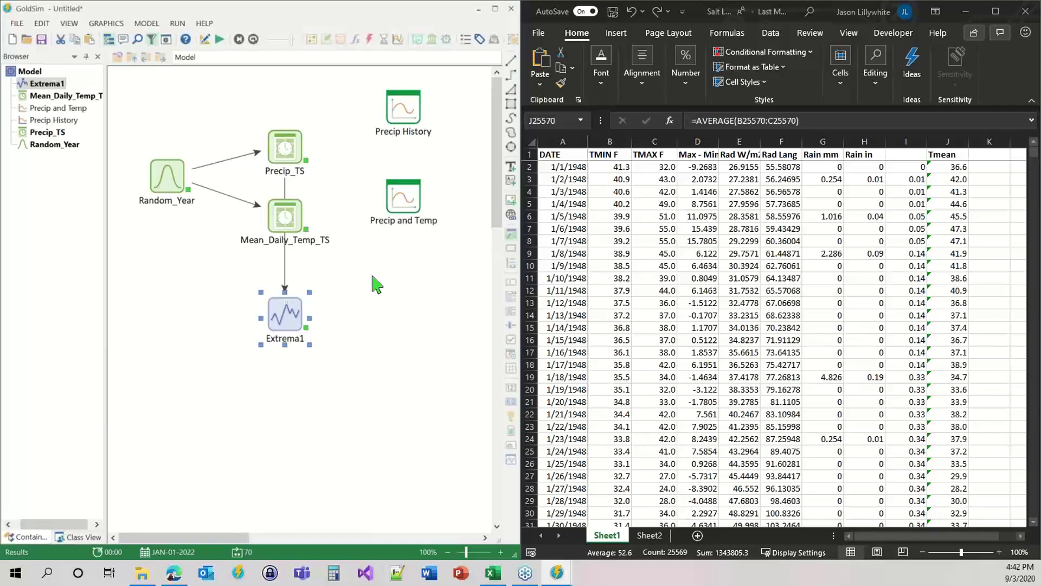
left_click(365, 284)
key("F4")
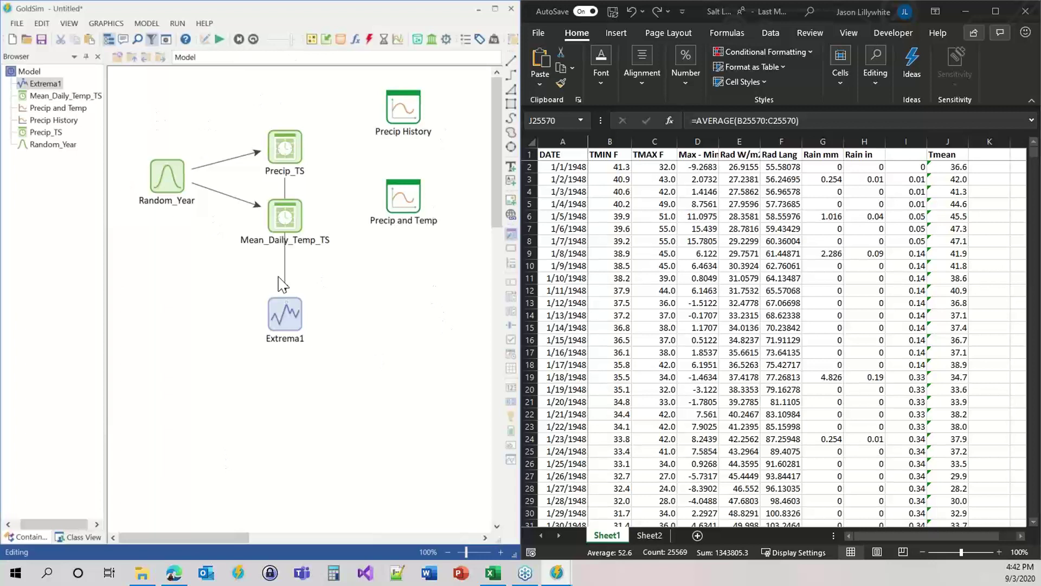
Rearrange the model so Extrema1 sits just beyond Precip_TS and the Precip History and Precip and Temp charts stand farther out.
left_click(284, 317)
left_click_drag(283, 318, 402, 286)
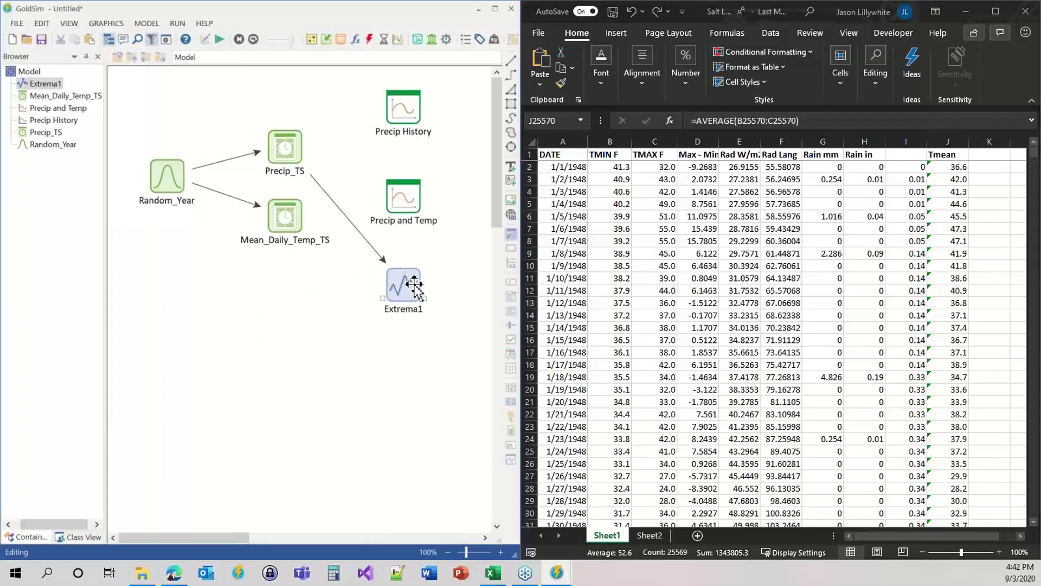
left_click_drag(404, 286, 358, 152)
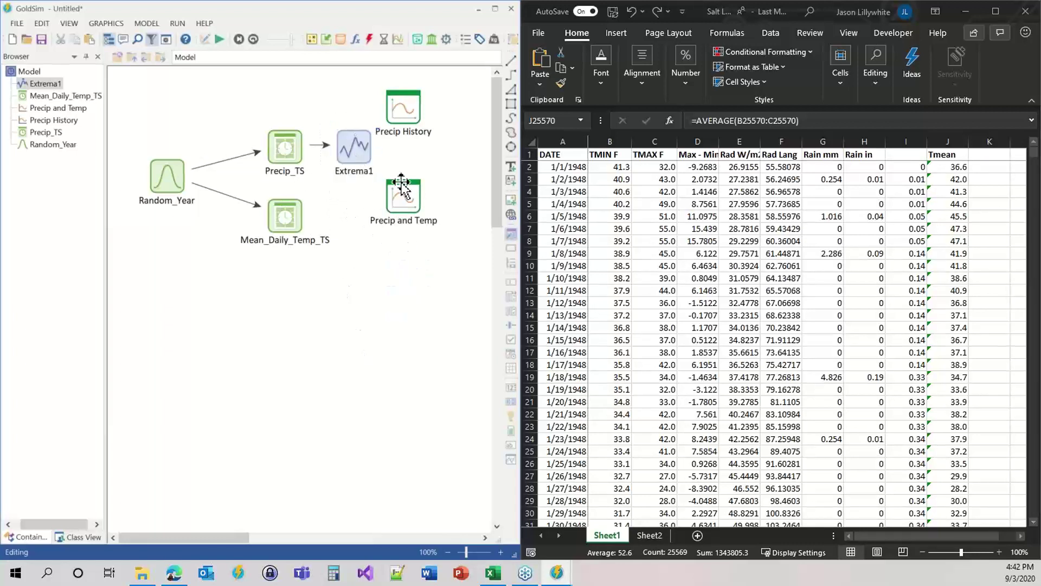
left_click_drag(478, 283, 350, 73)
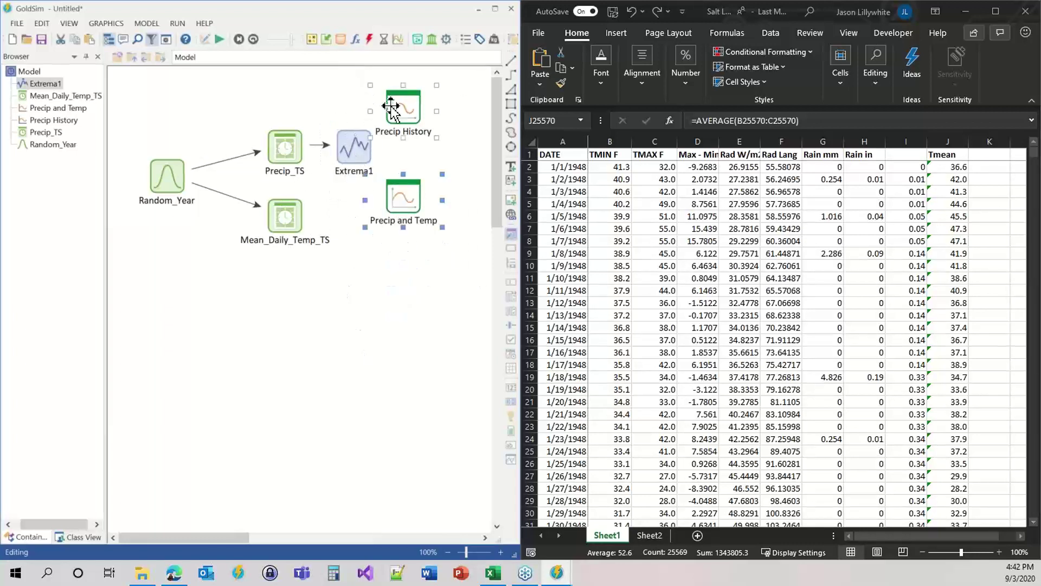
left_click_drag(391, 106, 439, 145)
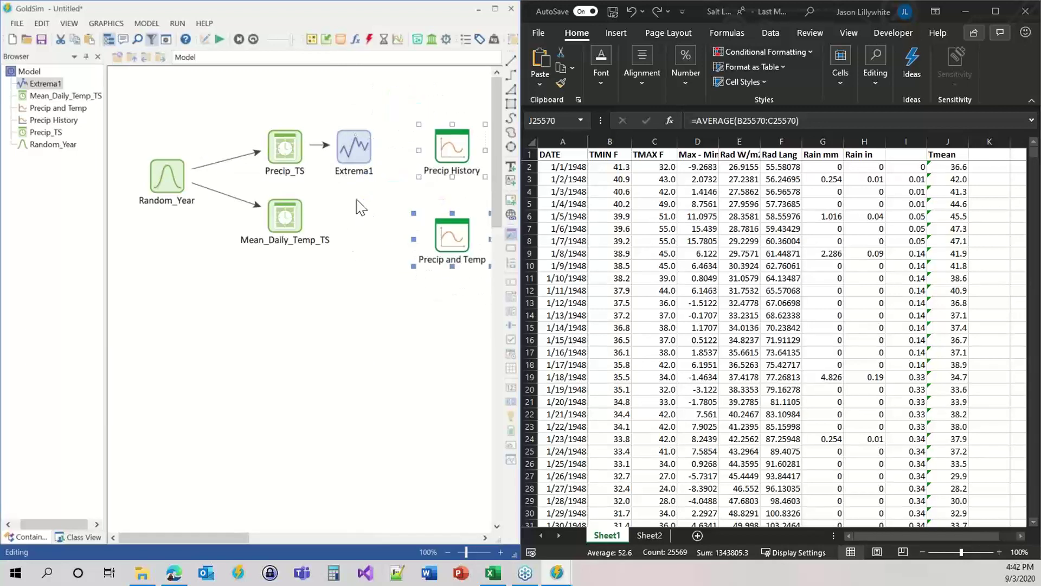
left_click_drag(355, 152, 375, 152)
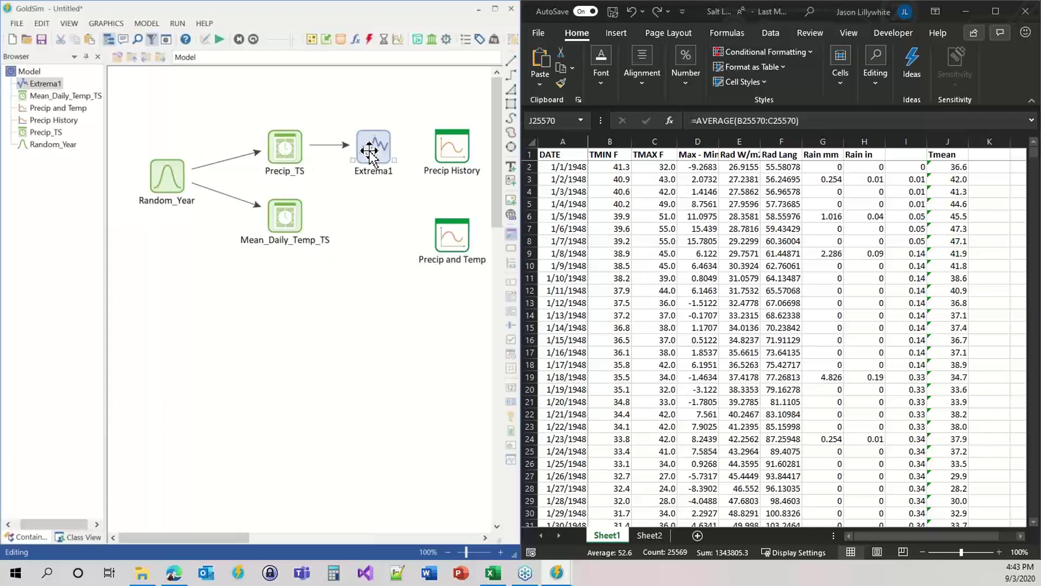
mouse_move(370, 154)
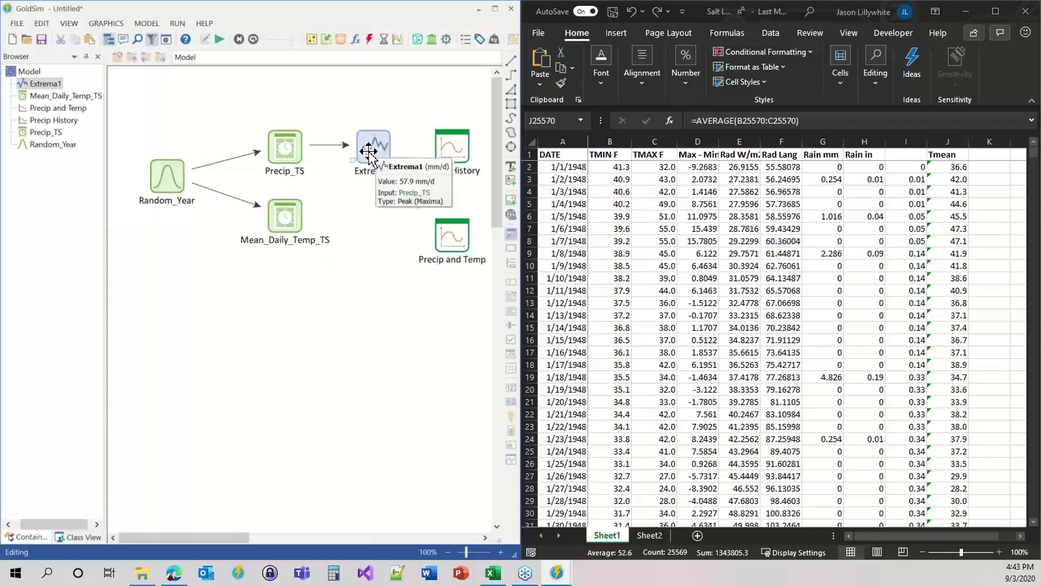
Insert an empty SubModel element below Mean_Daily_Temp_TS without importing an existing model.
left_click(313, 39)
left_click(330, 69)
left_click(276, 353)
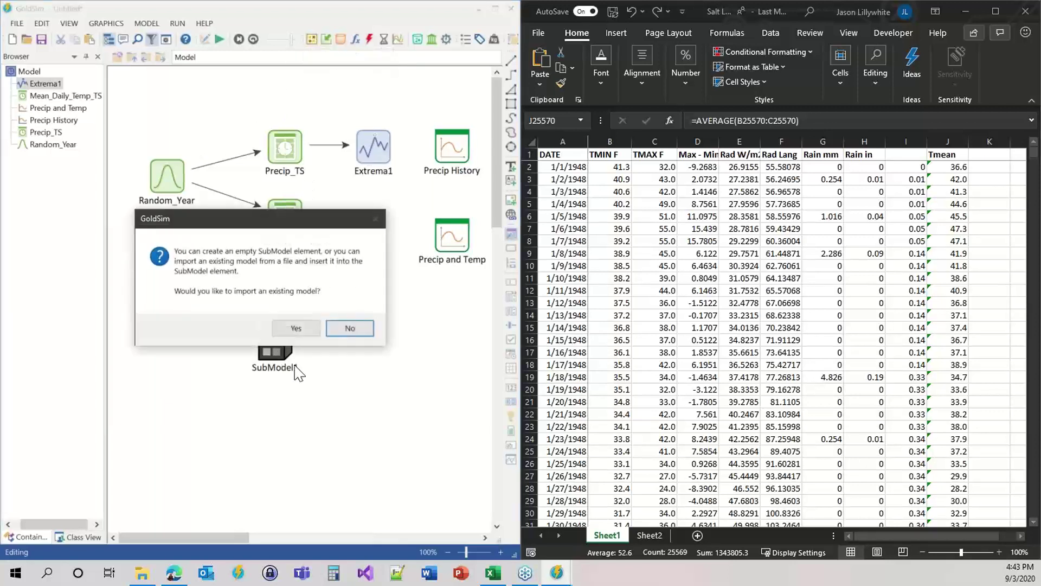
left_click(350, 328)
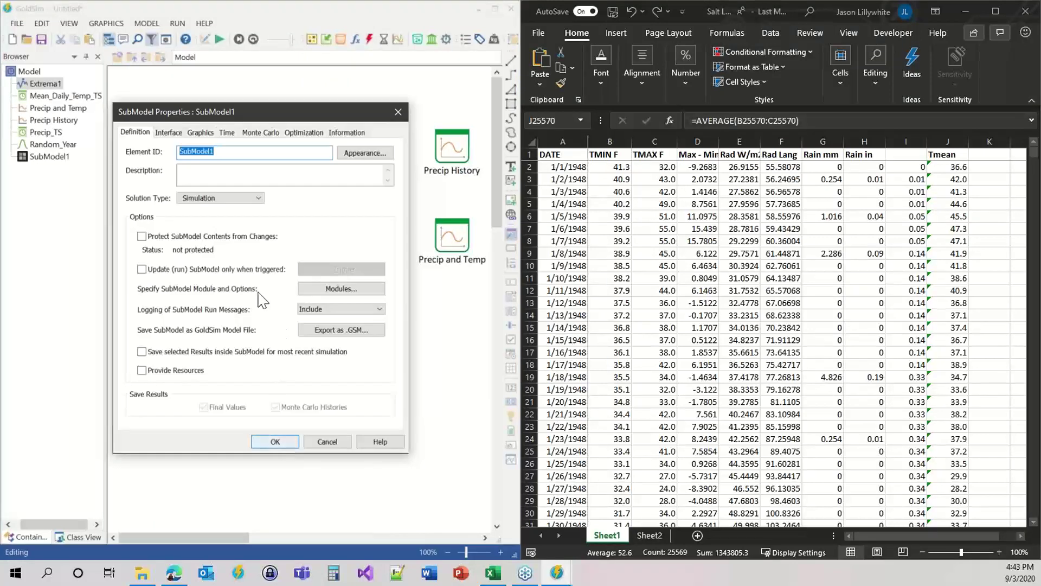
Set SubModel1's time basis to Calendar Time, with start 1/1/2021 and end 1/1/2022.
left_click(227, 133)
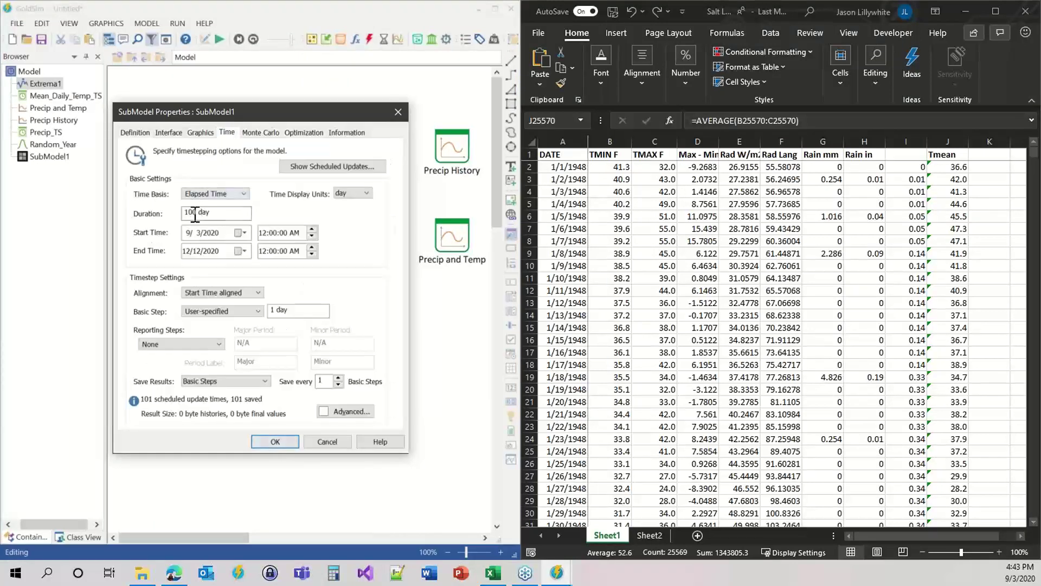
left_click(187, 233)
left_click(202, 196)
left_click(206, 209)
left_click(198, 233)
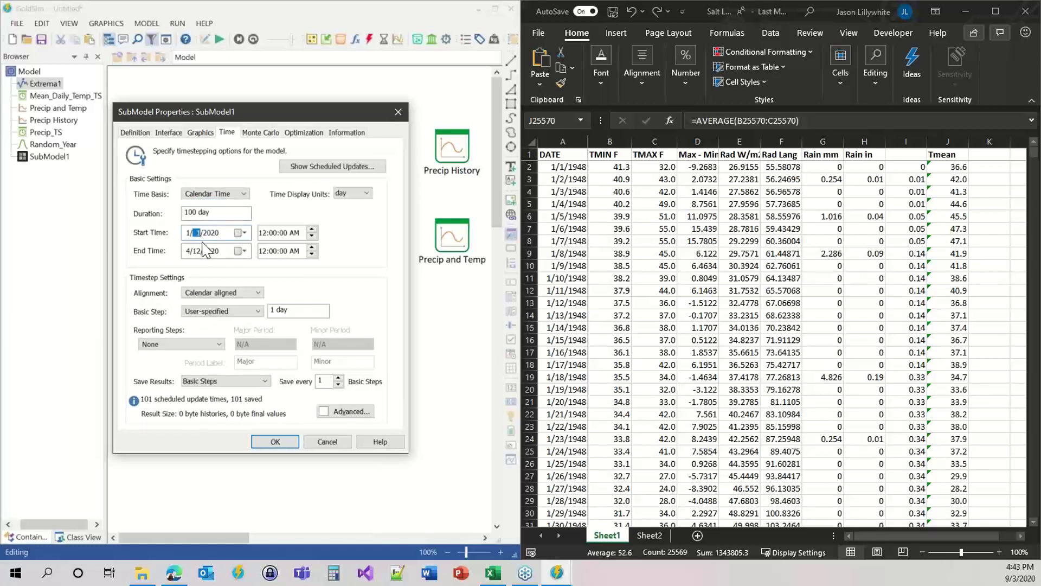
left_click(187, 251)
type("1")
left_click(202, 252)
type("1/")
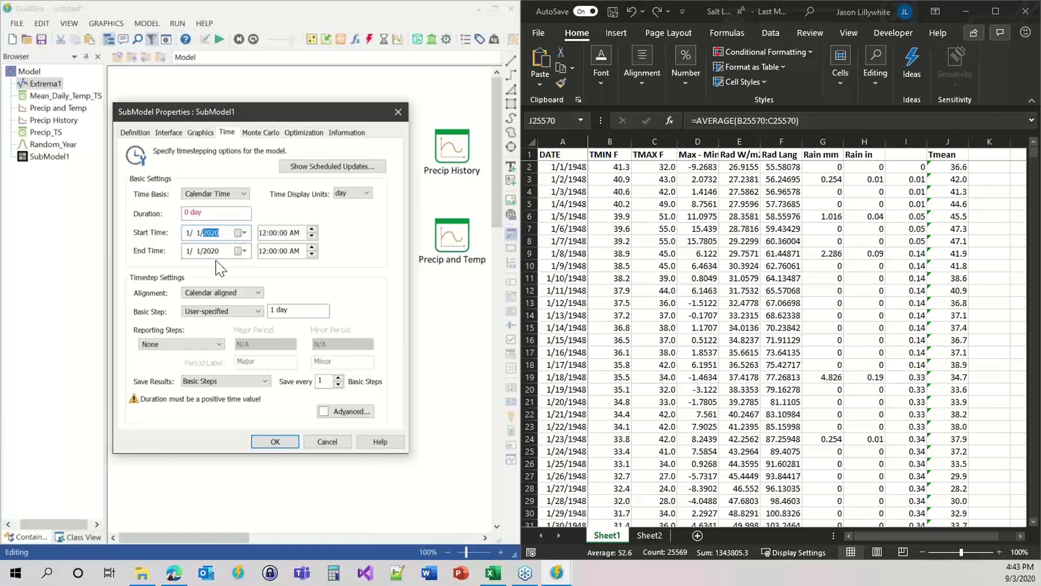
type("2021")
left_click(210, 251)
type("2022")
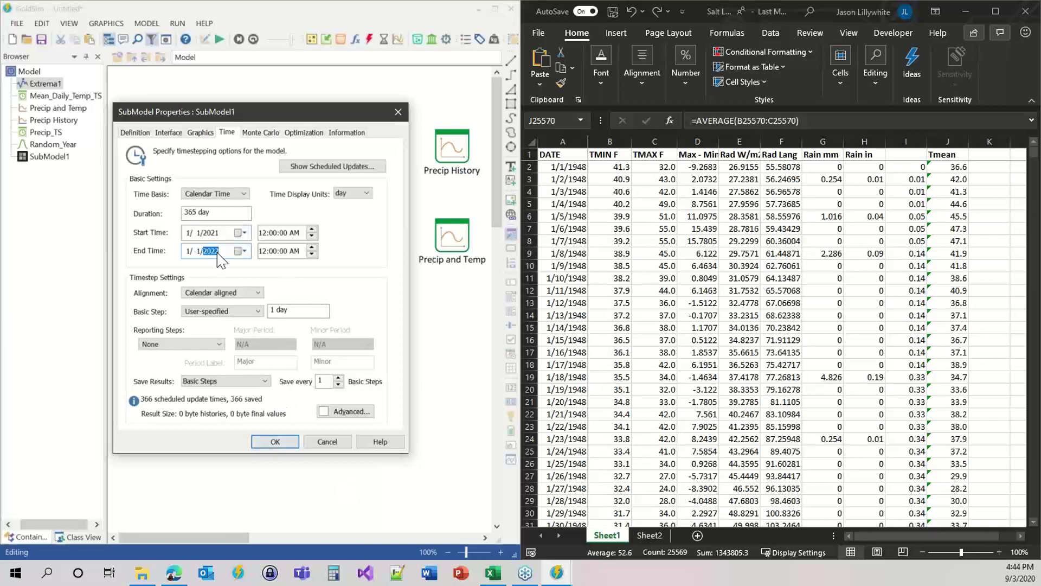
Set SubModel1's Monte Carlo simulation to 70 realizations and accept the SubModel properties.
left_click(260, 132)
double_click(220, 188)
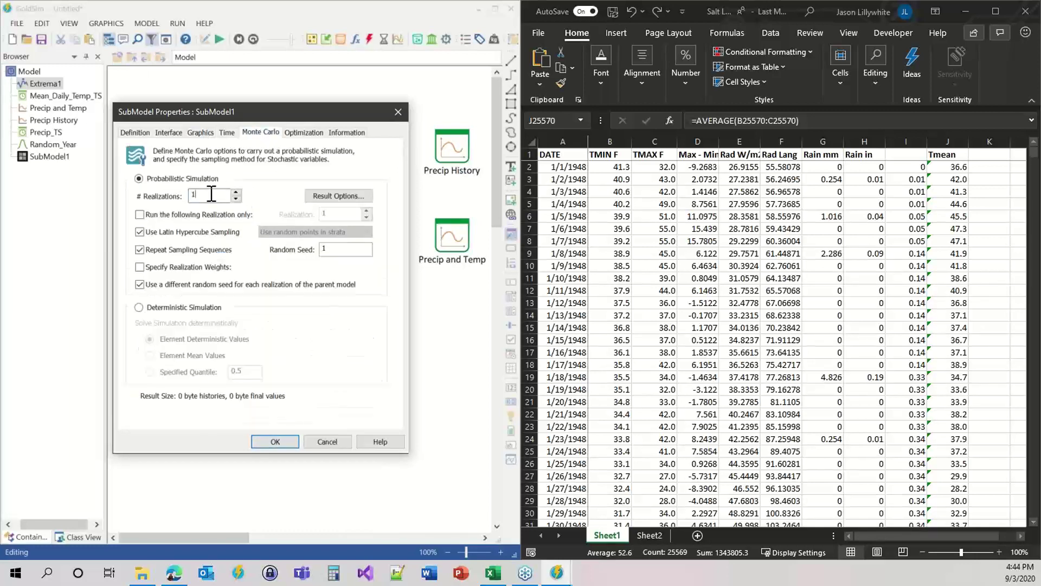
type("70")
left_click(274, 442)
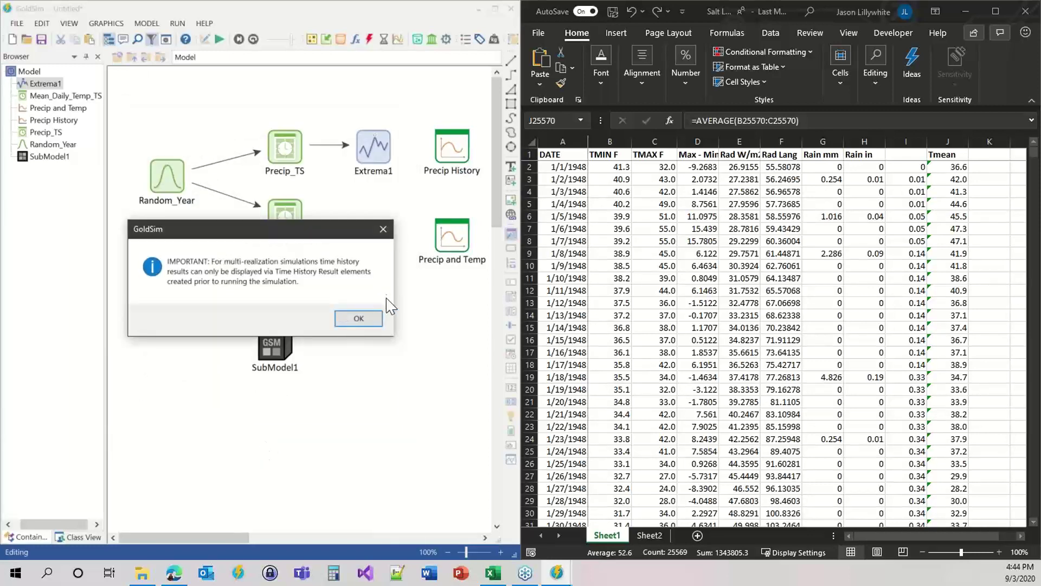
left_click(358, 318)
Insert an Expression element beside SubModel1 and enter the equation 2018 - 1948.
right_click(158, 320)
mouse_move(228, 325)
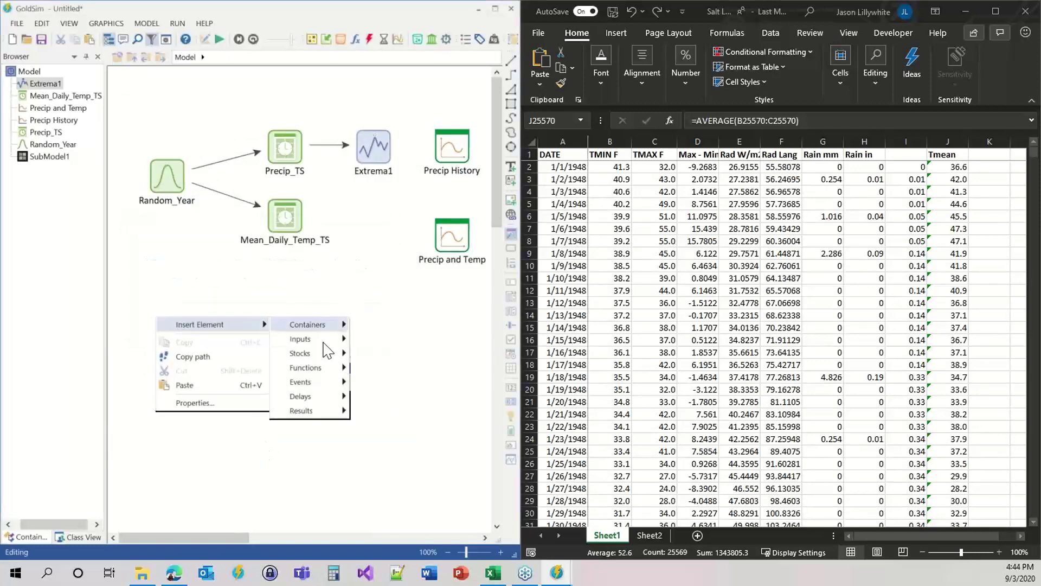
mouse_move(314, 367)
left_click(373, 163)
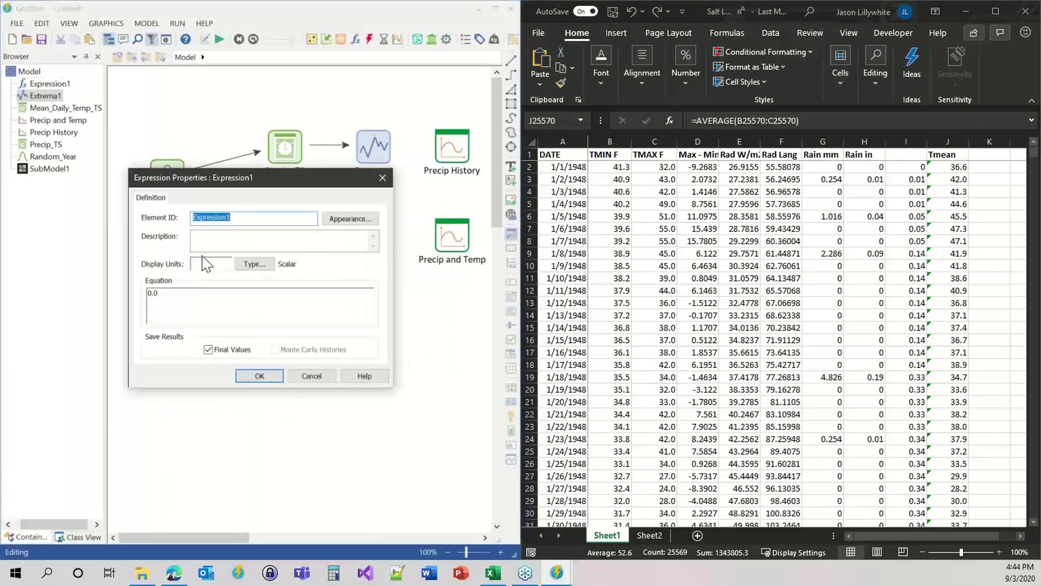
left_click_drag(207, 179, 352, 172)
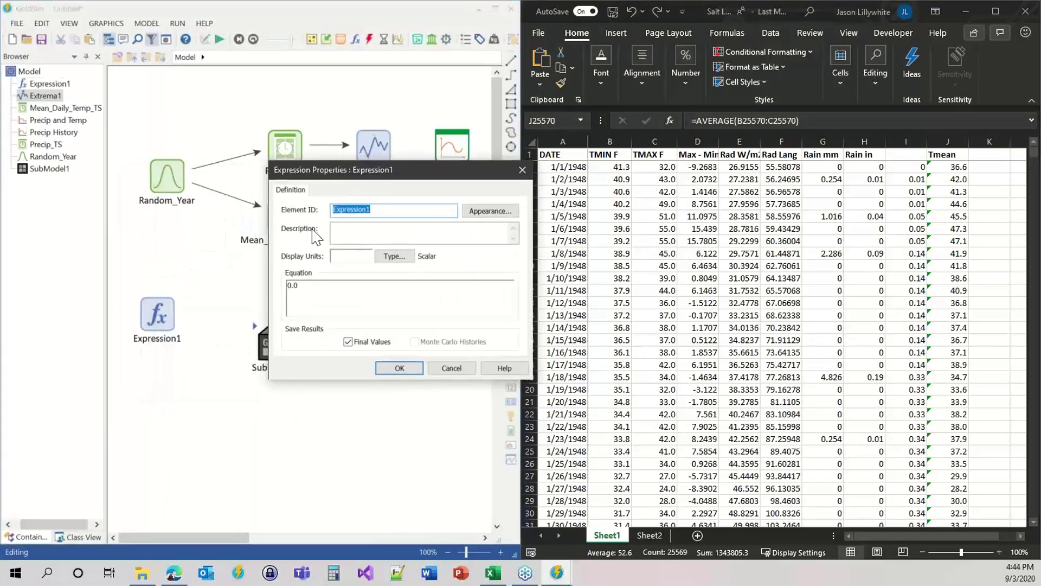
left_click(297, 301)
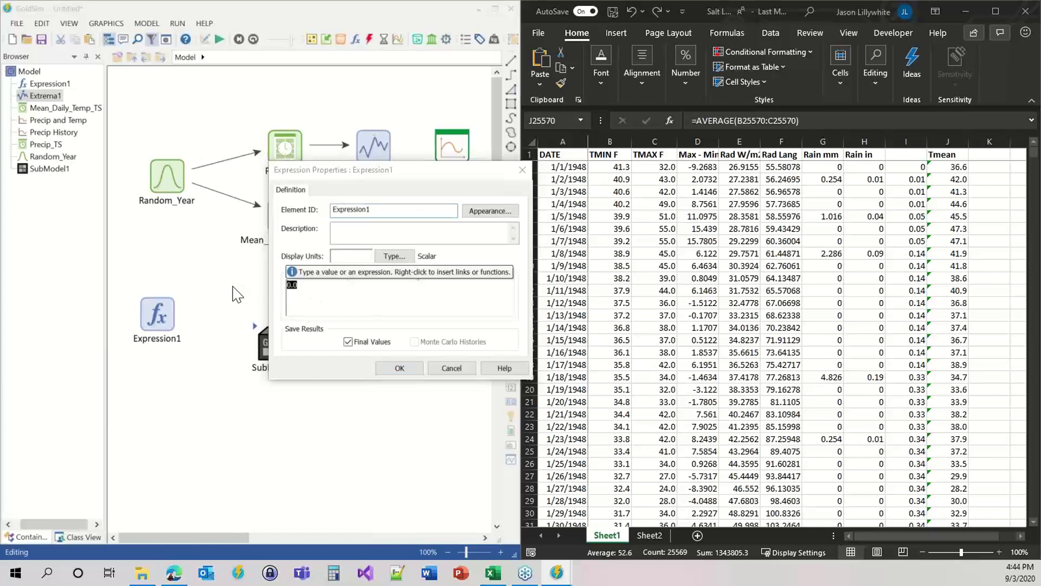
type("2018 ")
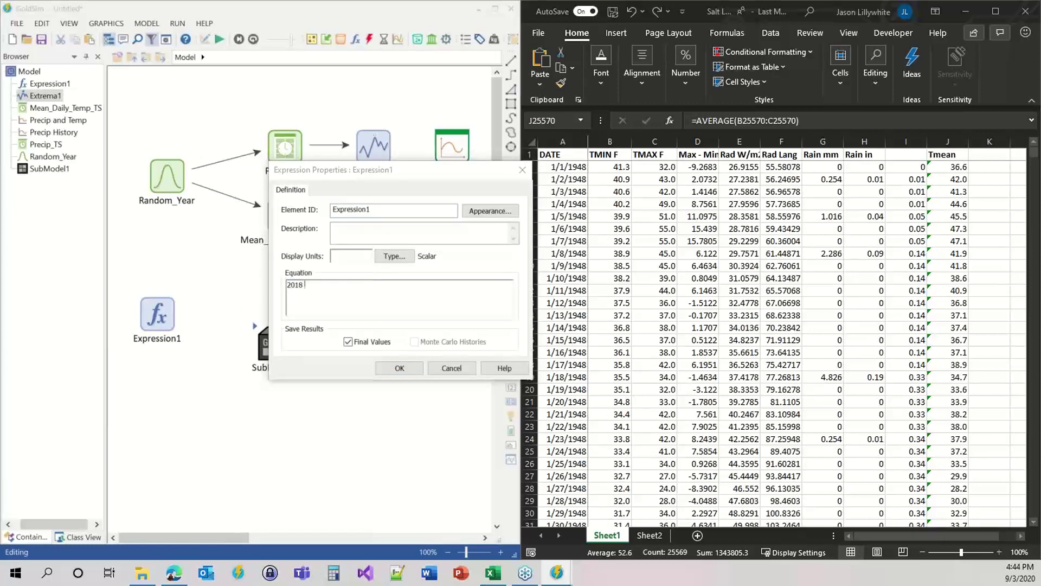
type("- 19")
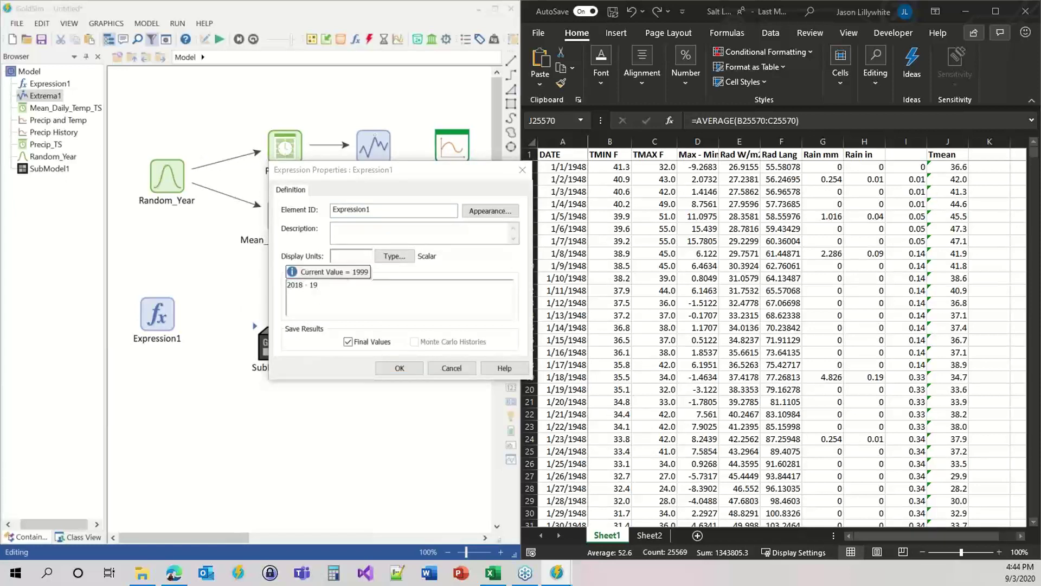
type("48")
Rename the new Expression element Reals_to_Run and accept its properties.
left_click_drag(389, 212, 300, 204)
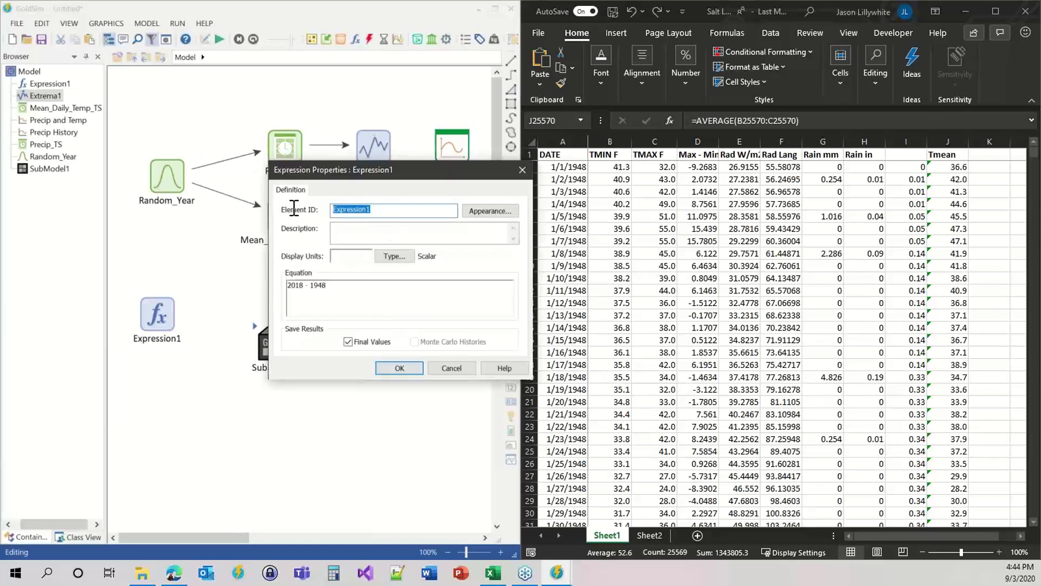
type("Reals_to_Run")
key("Return")
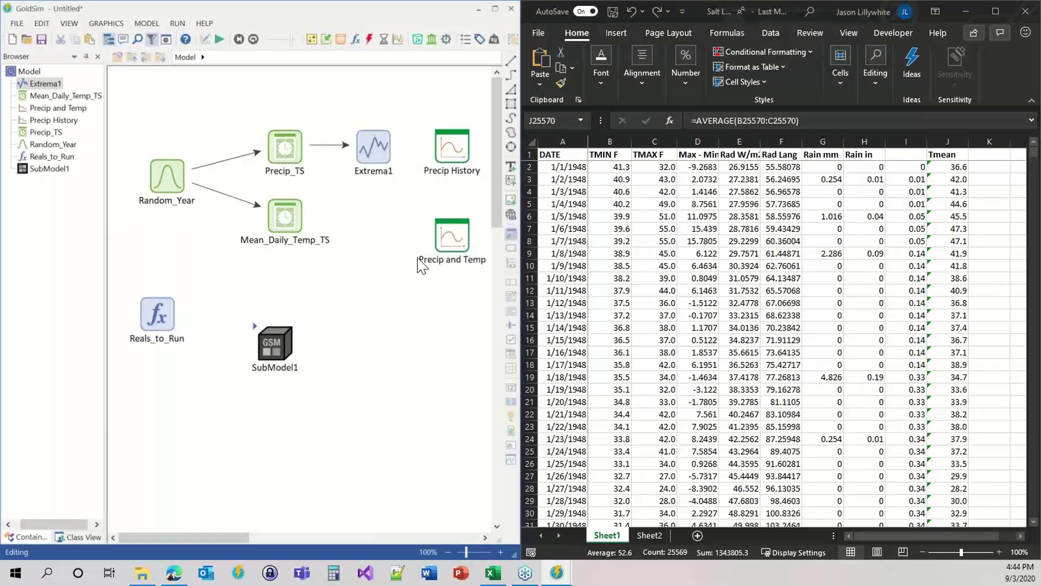
Add the Number of Realizations run property to SubModel1's input interface and define it as Reals_to_Run.
left_click(268, 342)
double_click(268, 342)
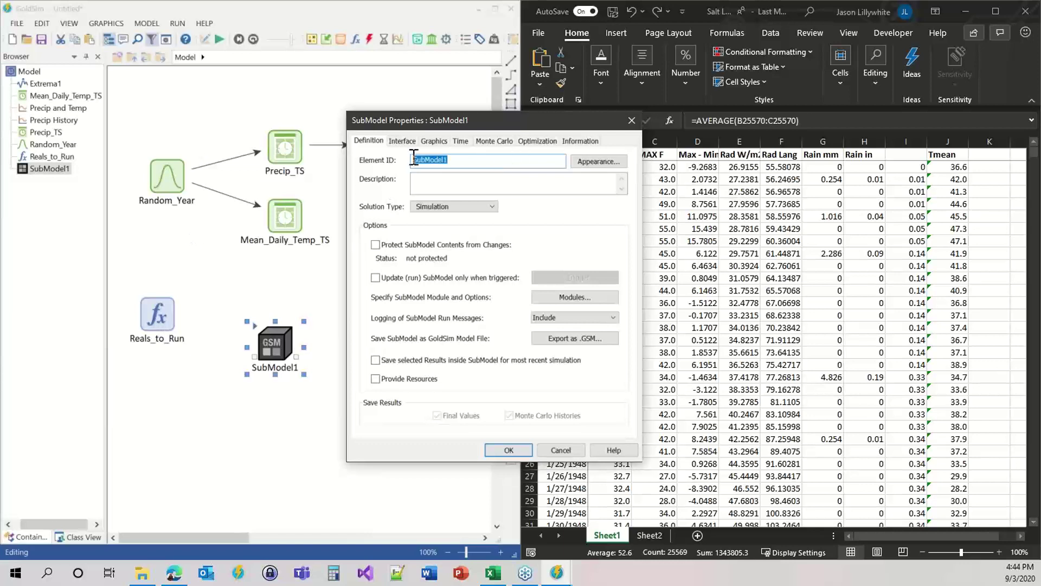
left_click(400, 141)
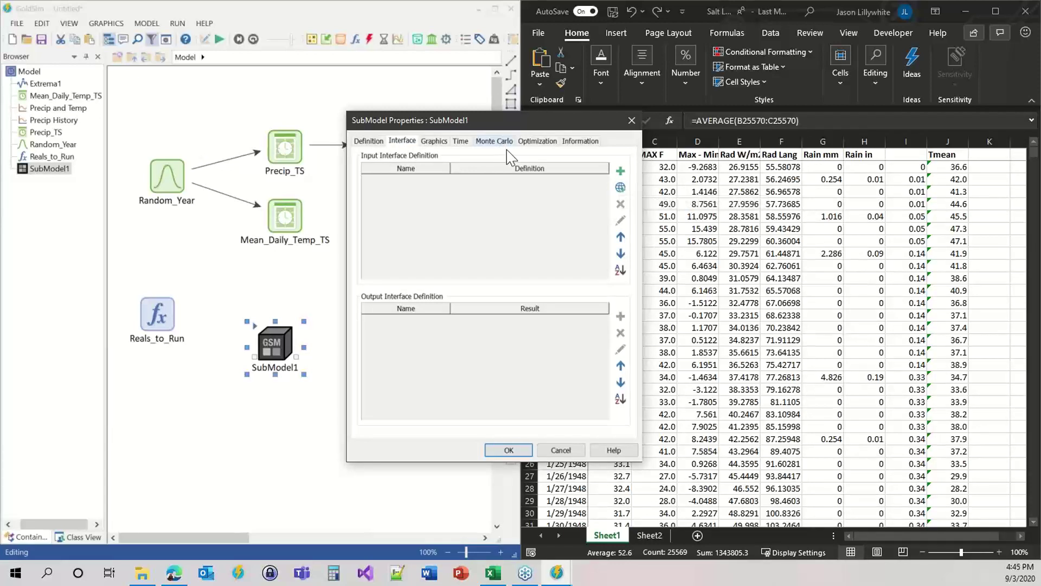
left_click(620, 187)
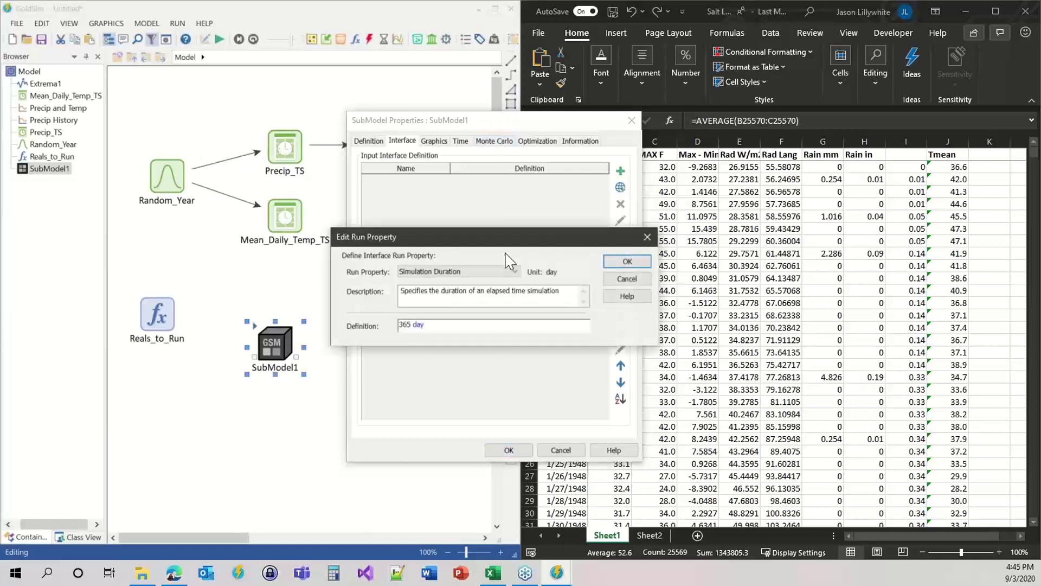
left_click(461, 272)
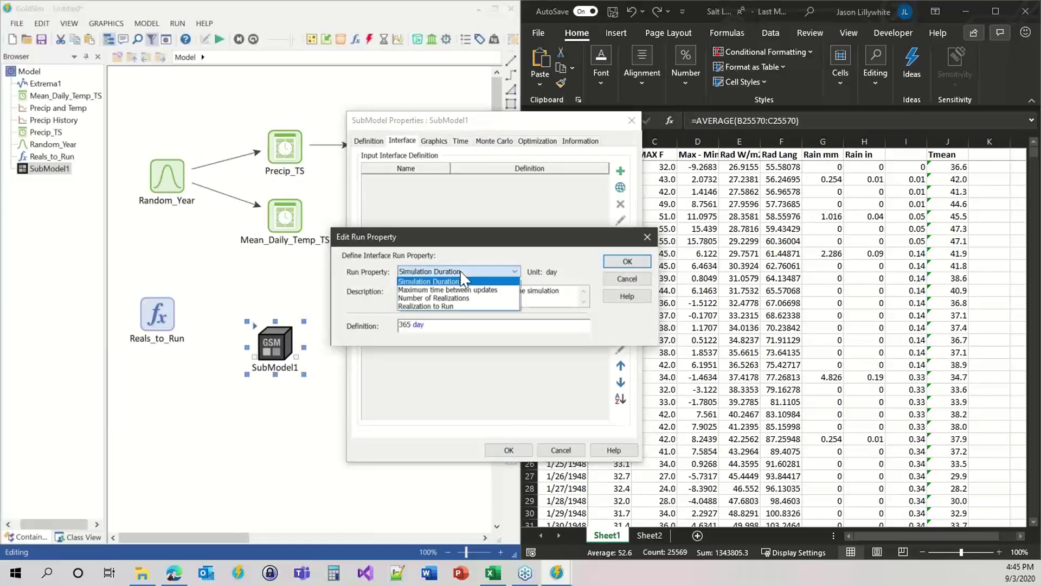
left_click(472, 299)
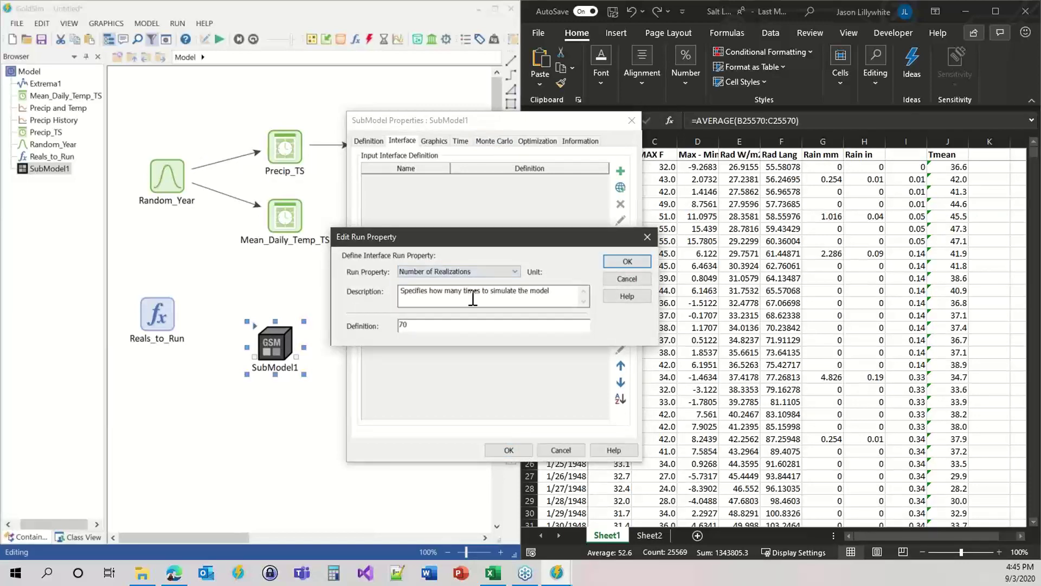
left_click_drag(407, 326, 360, 325)
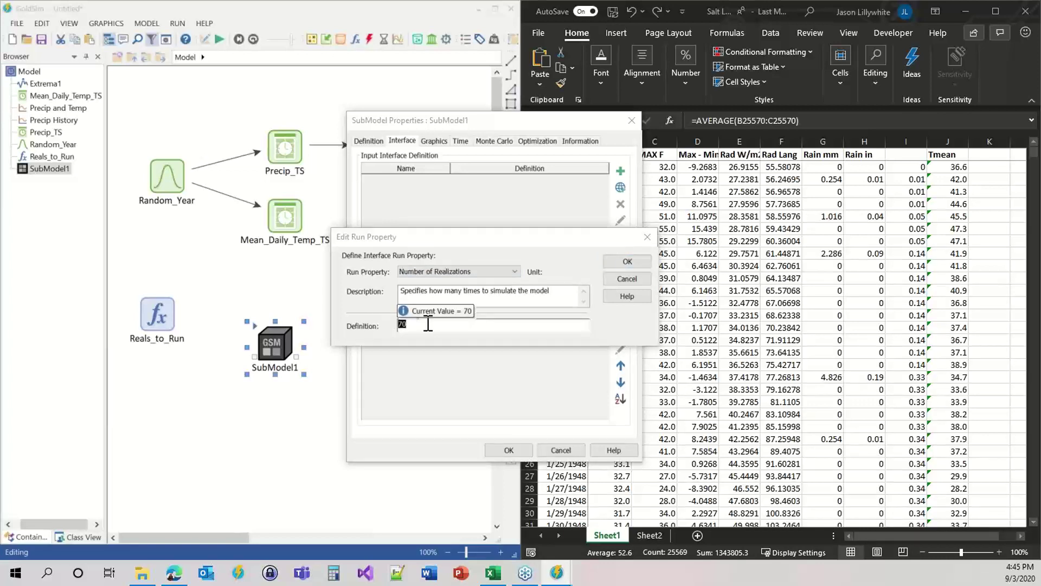
type("Reals_to_Run")
left_click(627, 262)
left_click(628, 263)
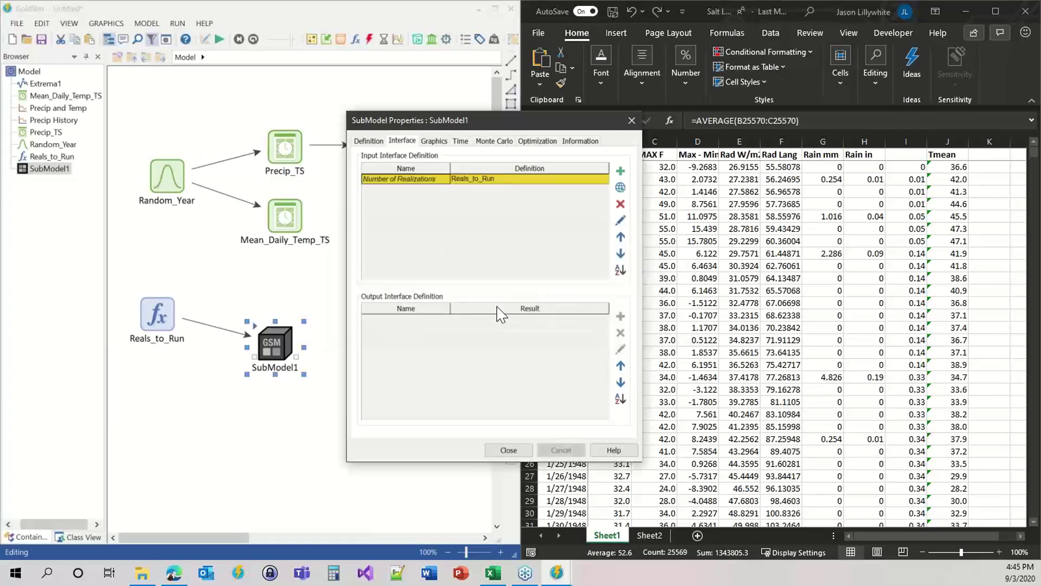
left_click(507, 451)
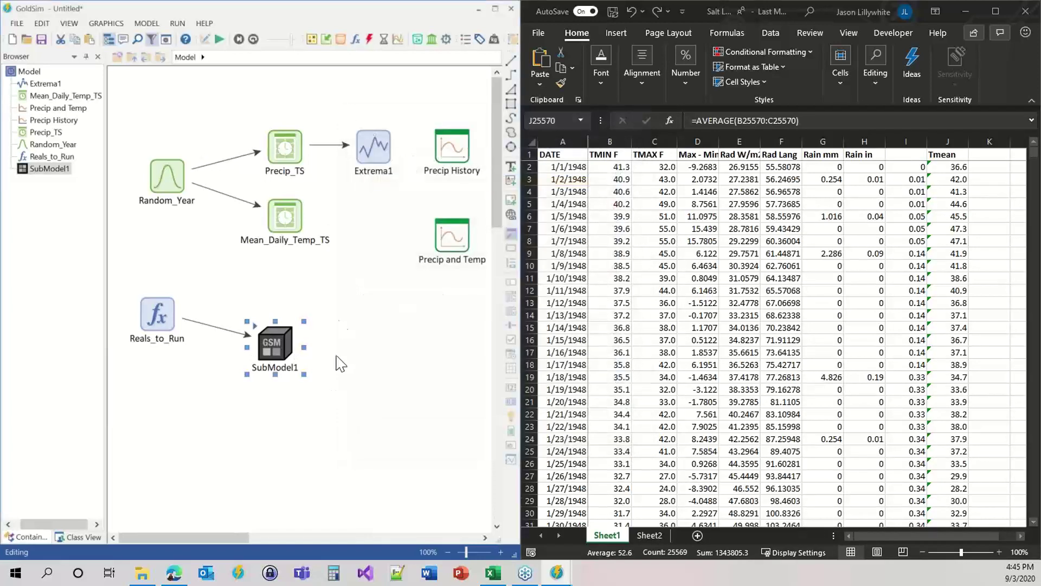
Remove Random_Year, both time series, Extrema1 and the two chart elements from the top-level model, keeping Reals_to_Run and SubModel1.
left_click_drag(114, 78, 491, 309)
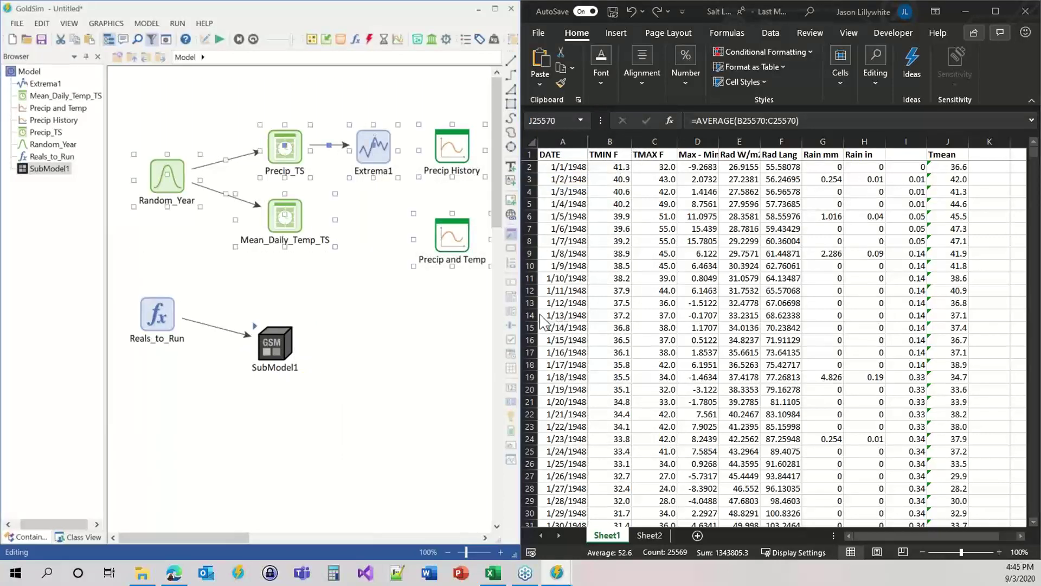
key("Delete")
left_click(290, 313)
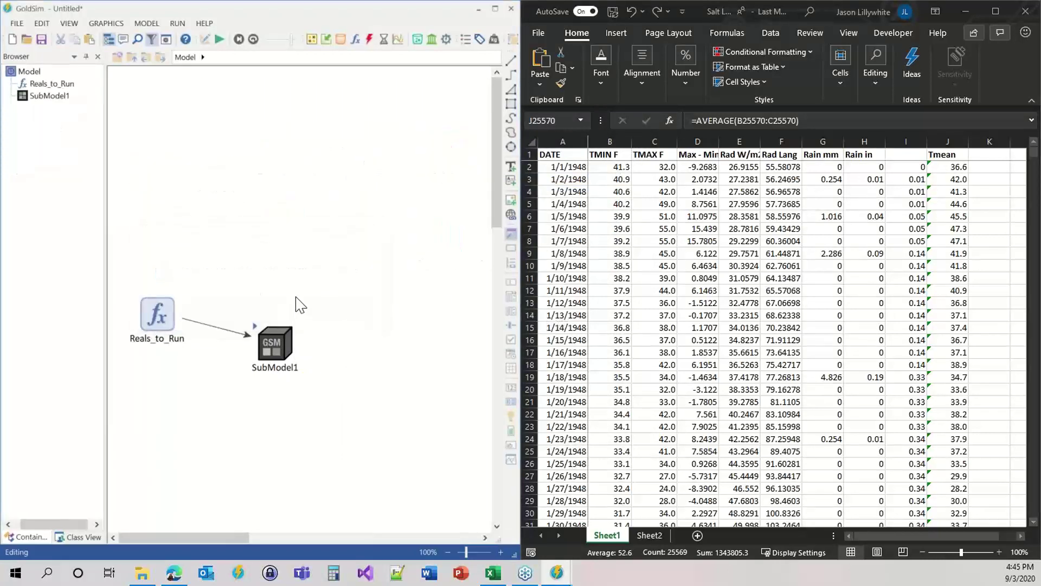
Change the time basis in the main model's simulation settings and switch it to Deterministic Simulation.
left_click(166, 38)
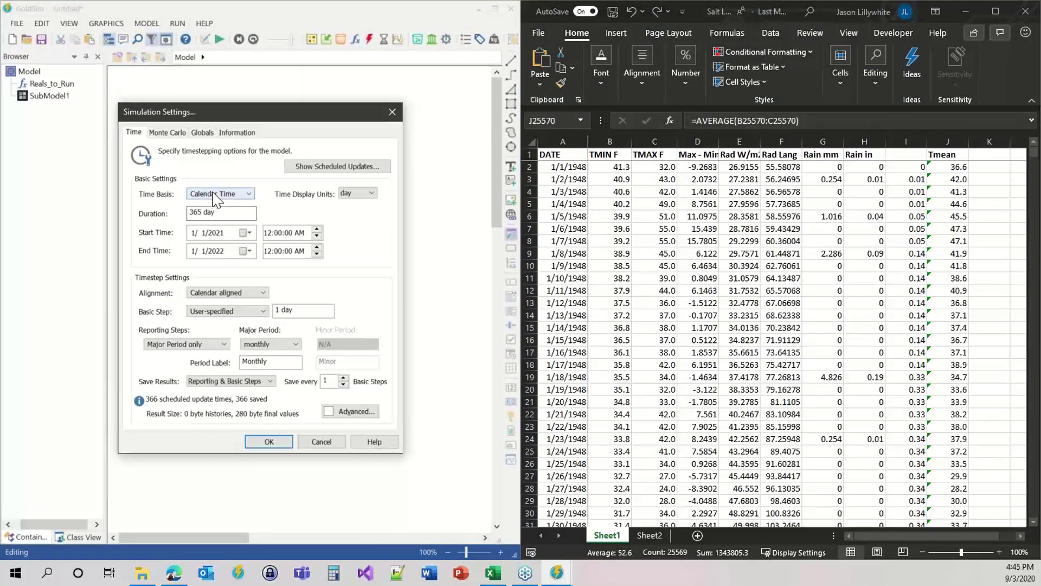
left_click(220, 193)
left_click(212, 221)
left_click(185, 136)
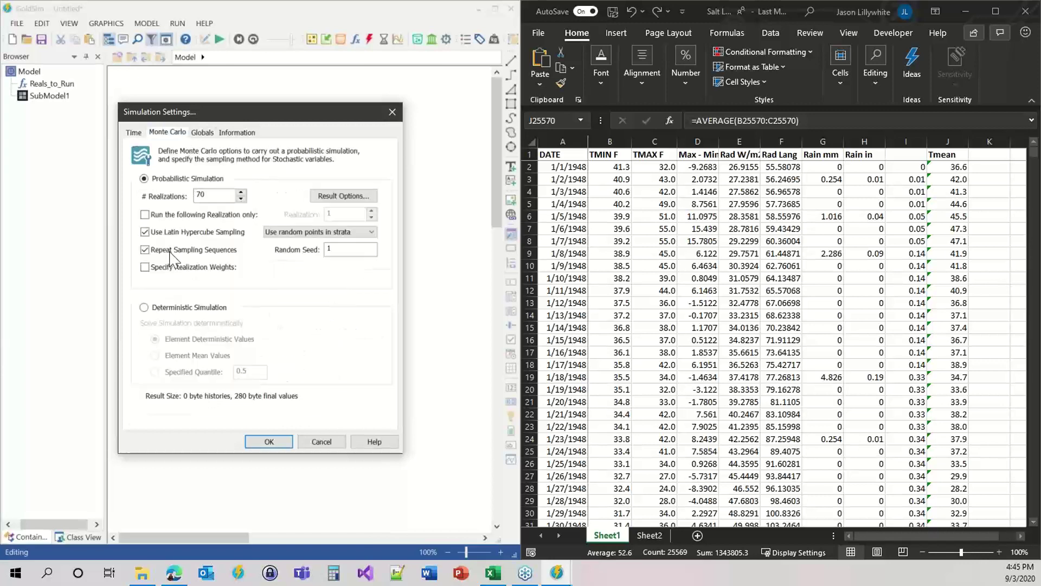
left_click(157, 306)
left_click(273, 440)
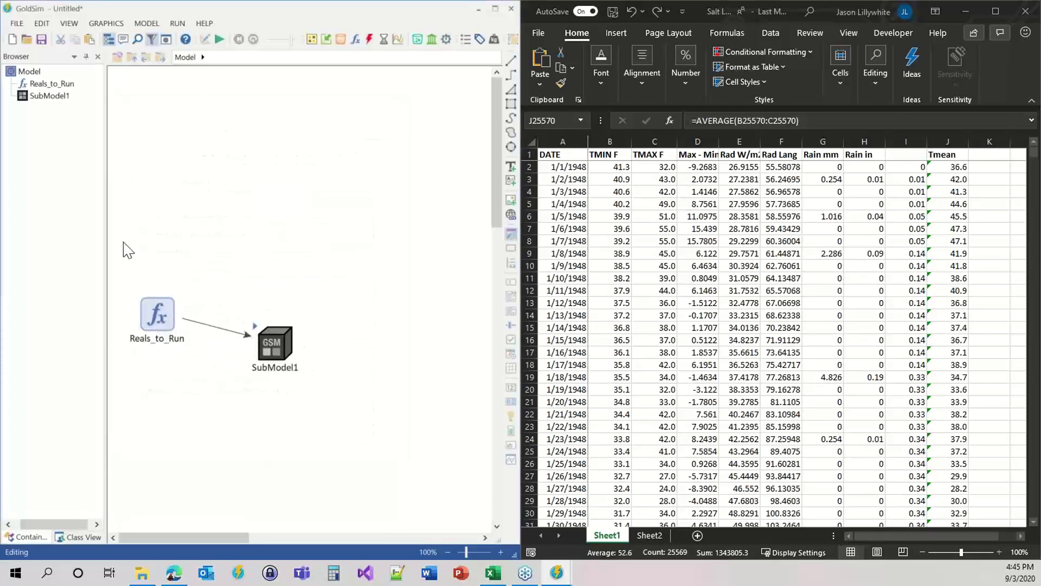
Move Reals_to_Run and SubModel1 together to the upper part of the model canvas.
left_click_drag(124, 243, 304, 375)
left_click_drag(274, 342, 284, 214)
left_click(274, 336)
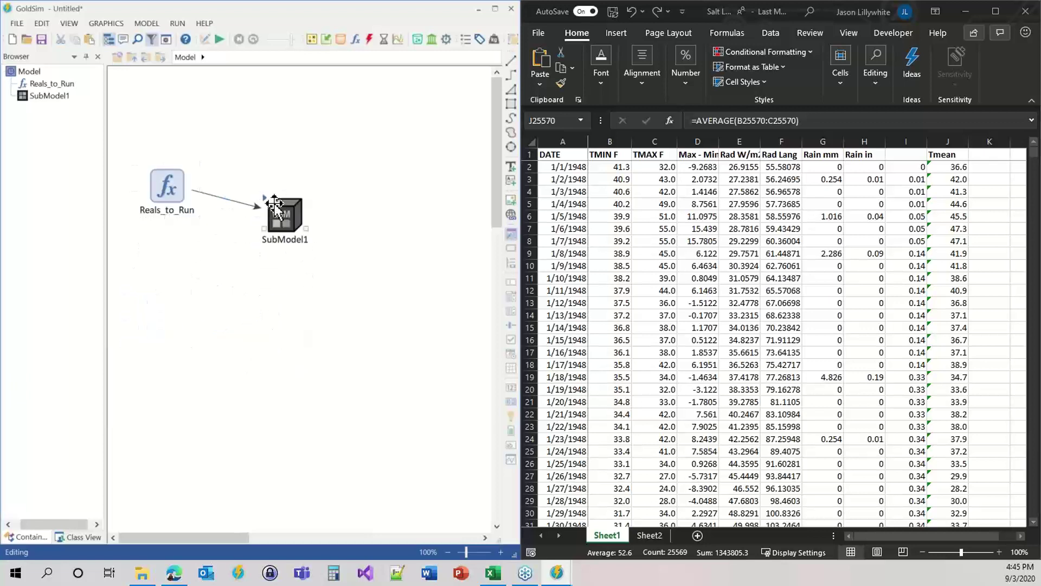
Rename the Extrema element inside SubModel1 to Ann_Max_Rain.
double_click(274, 214)
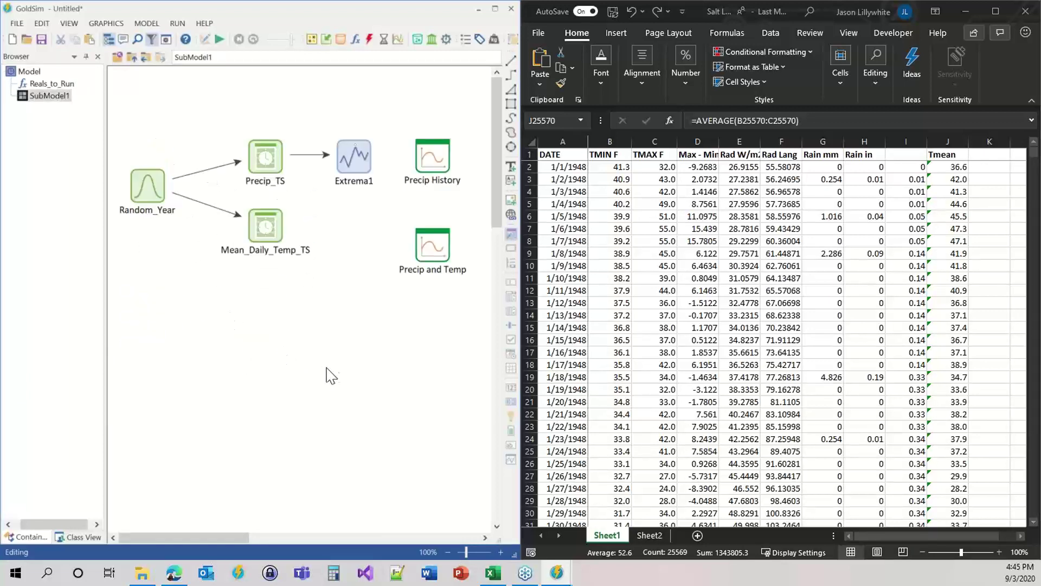
left_click(348, 163)
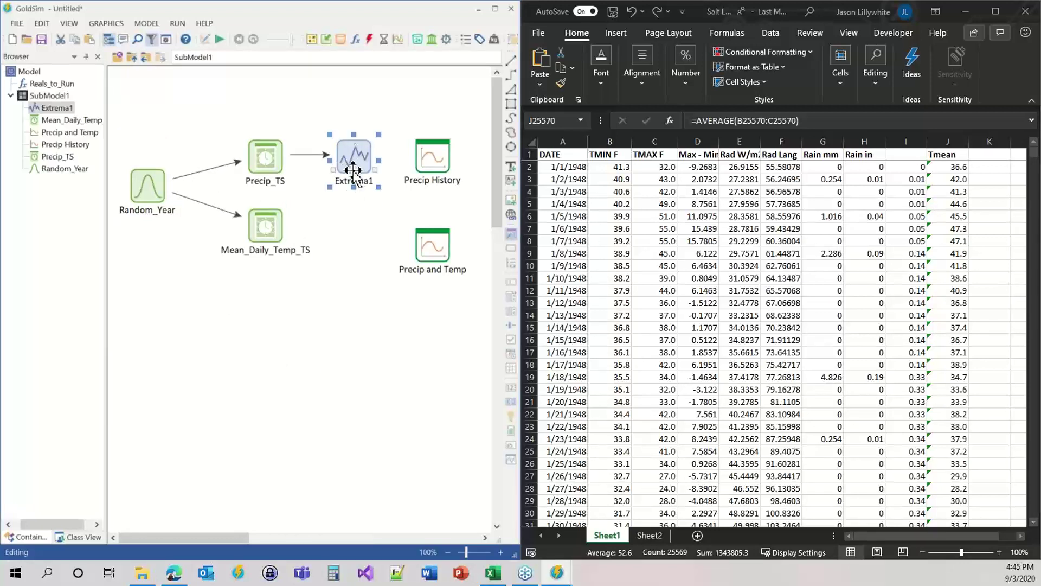
double_click(349, 163)
type("Ann")
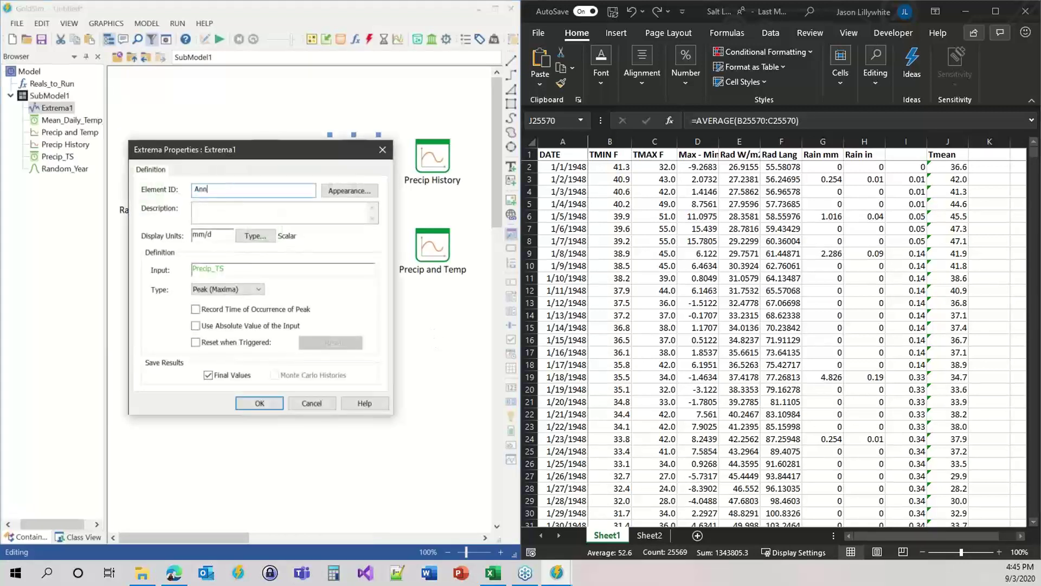
type("_M")
type("Ma")
left_click(264, 401)
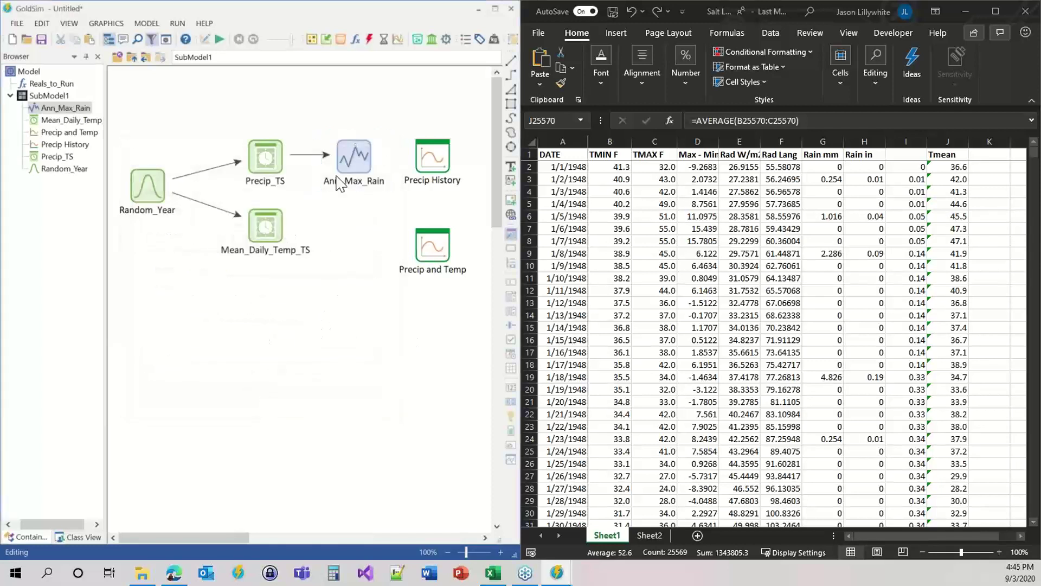
Align SubModel1 level with Reals_to_Run in the top-level model and add Ann_Max_Rain to its output interface.
left_click(133, 56)
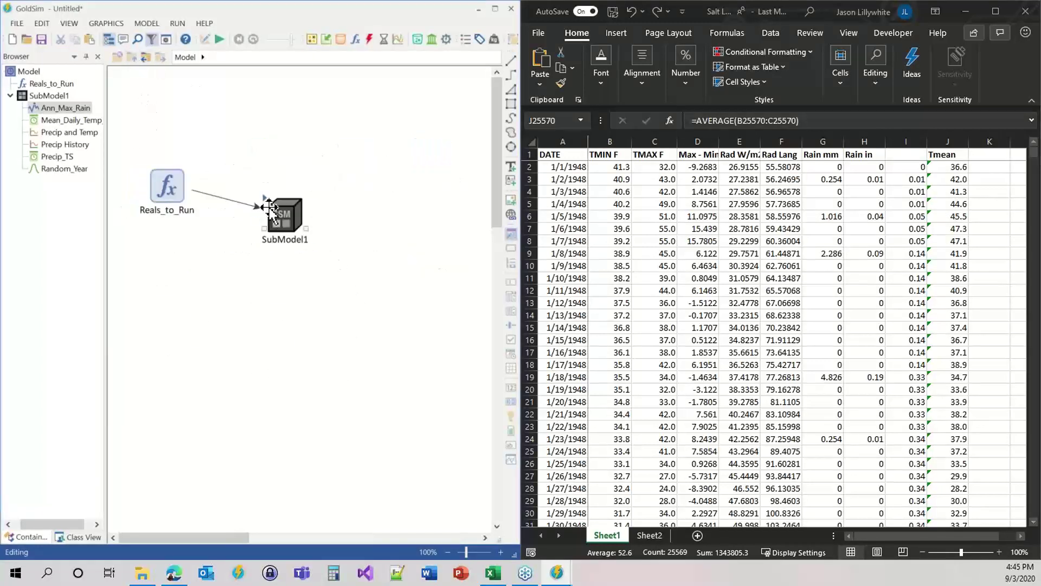
left_click_drag(290, 210, 300, 181)
double_click(300, 180)
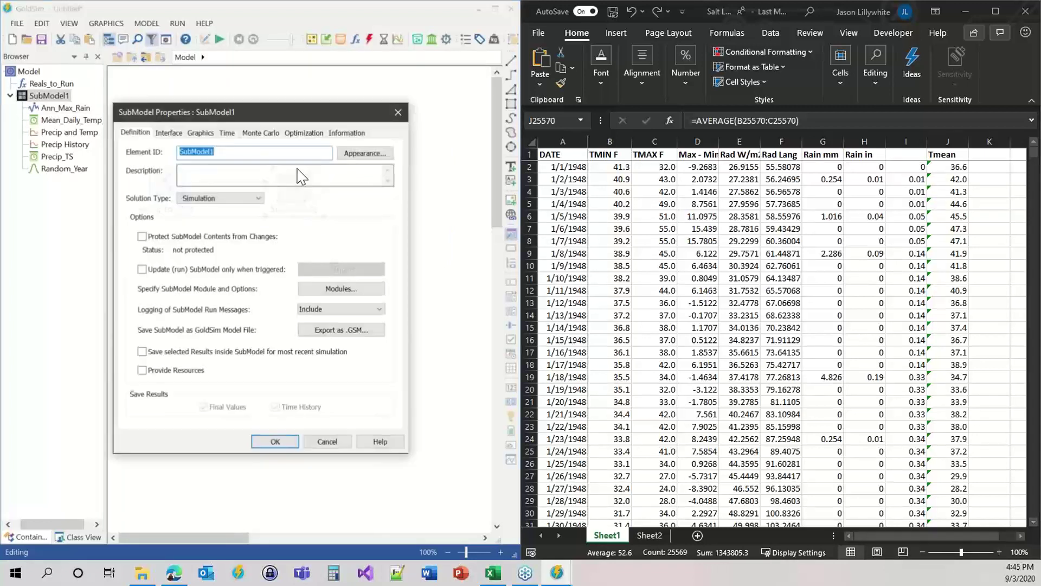
left_click_drag(249, 98, 488, 81)
left_click(410, 103)
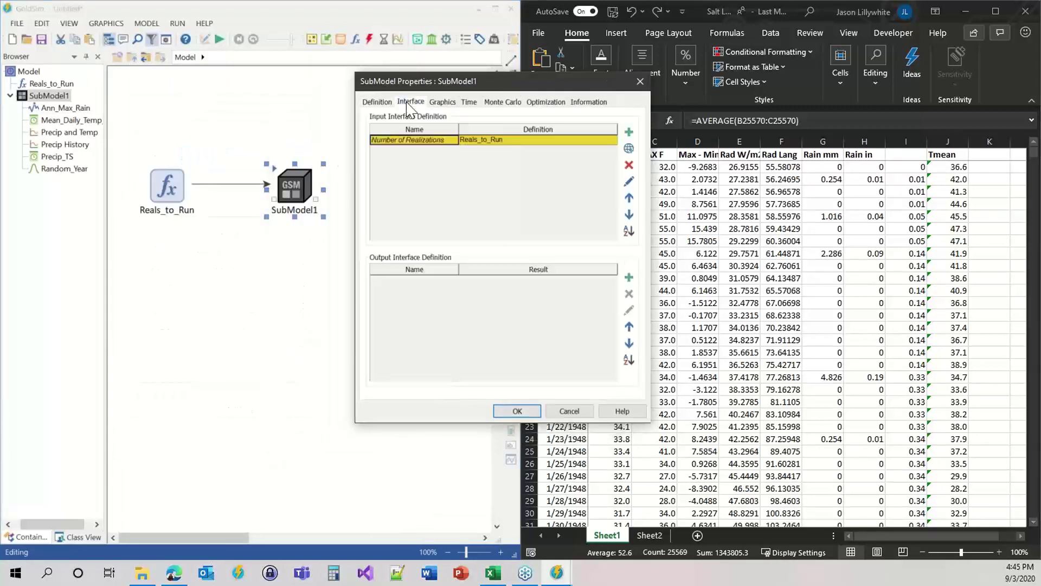
left_click(628, 278)
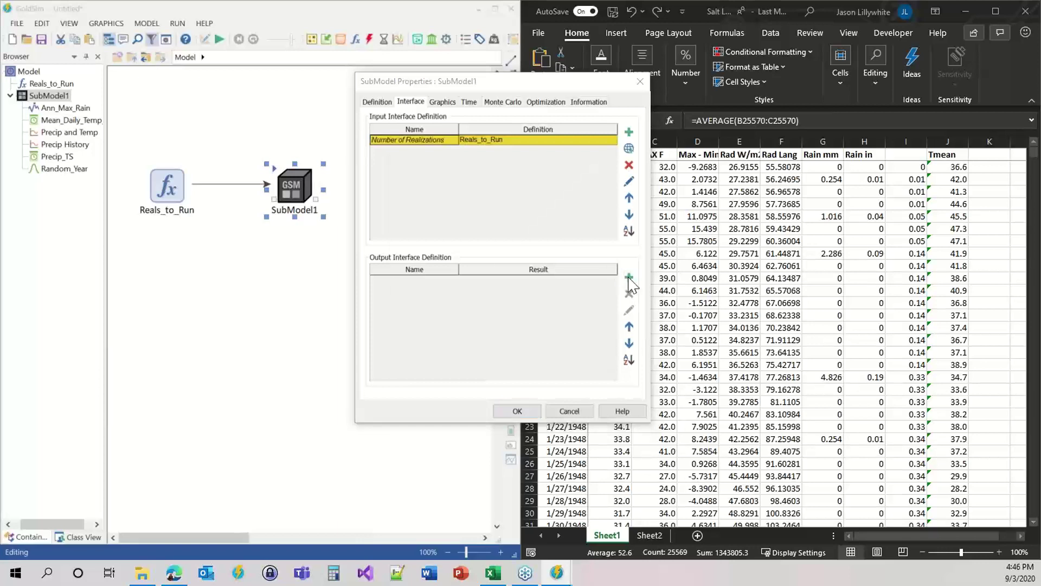
left_click(445, 173)
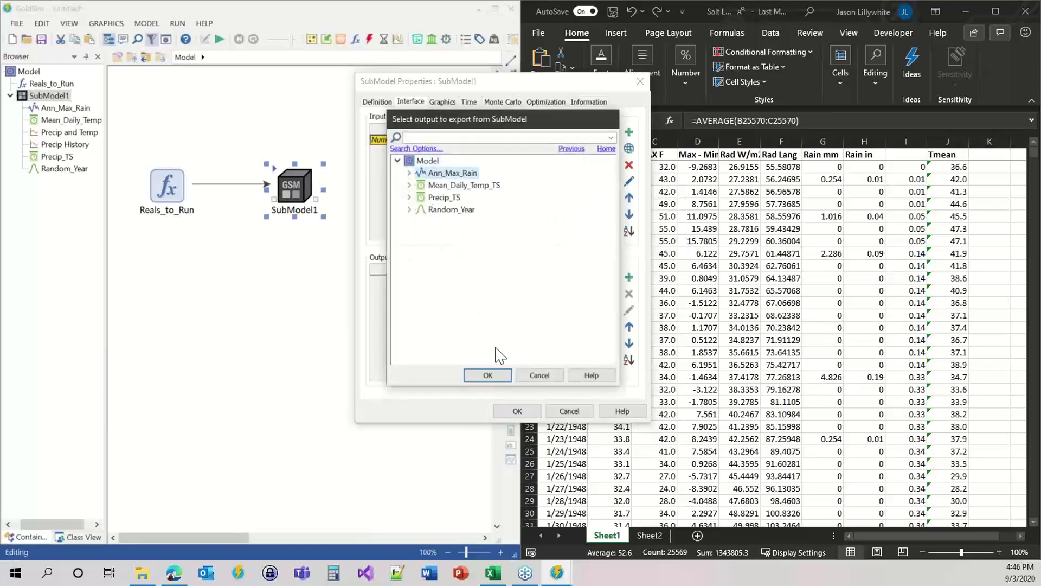
left_click(488, 375)
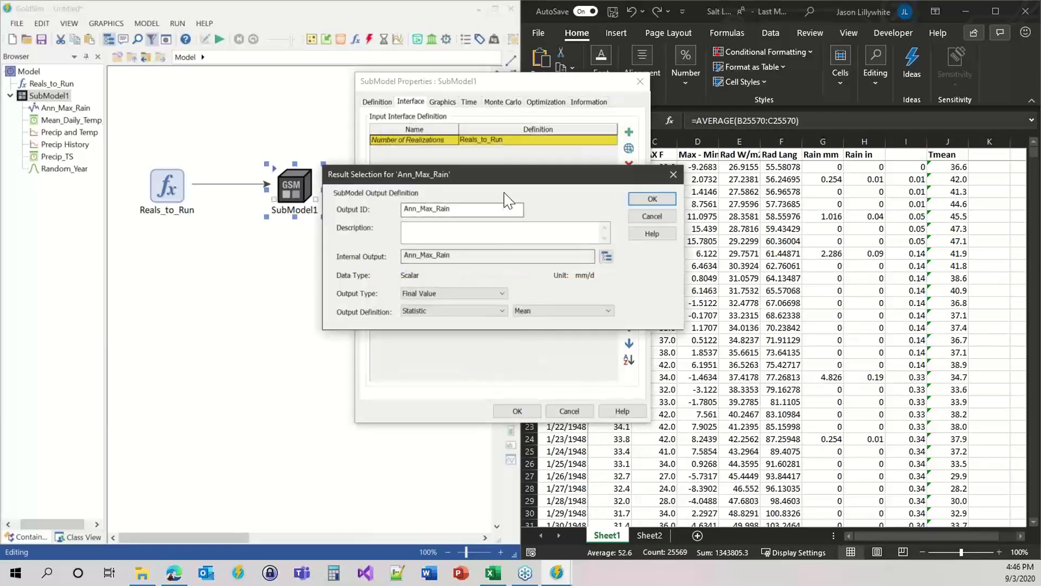
Set the output definition of Ann_Max_Rain's final value to Distribution and accept SubModel1's properties.
left_click_drag(498, 180, 642, 116)
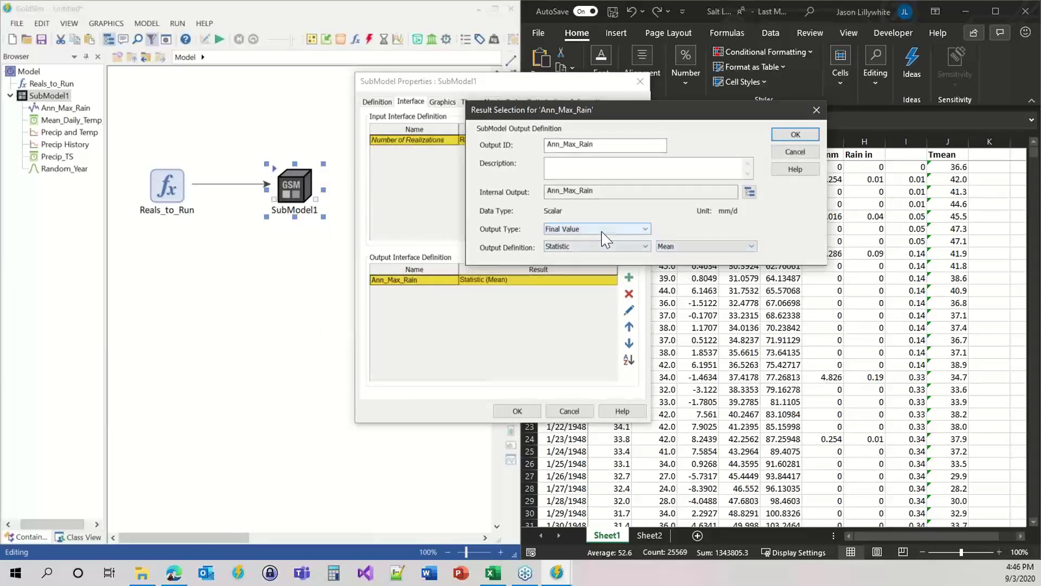
left_click(680, 247)
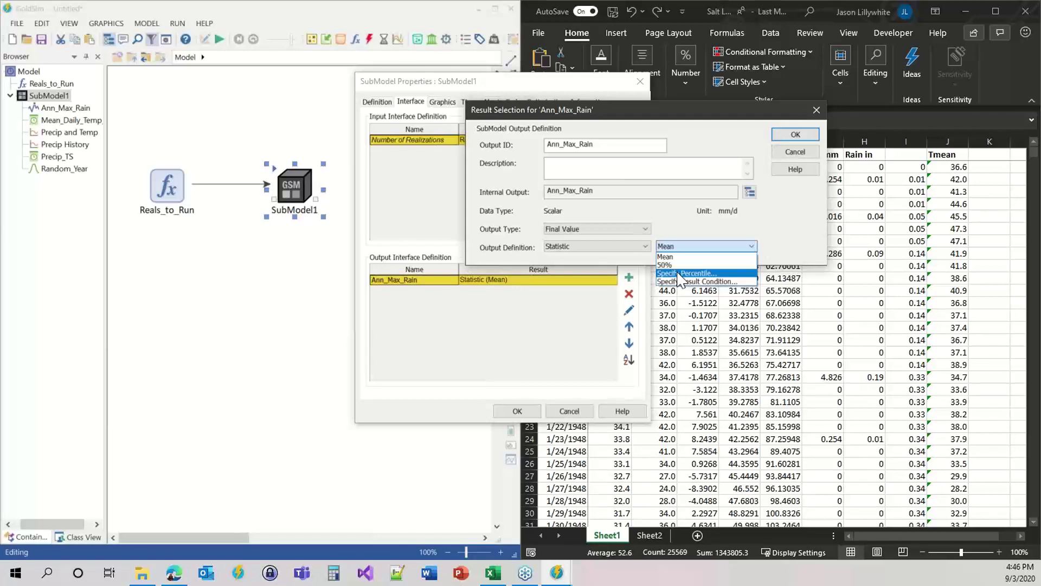
left_click(682, 247)
left_click(591, 246)
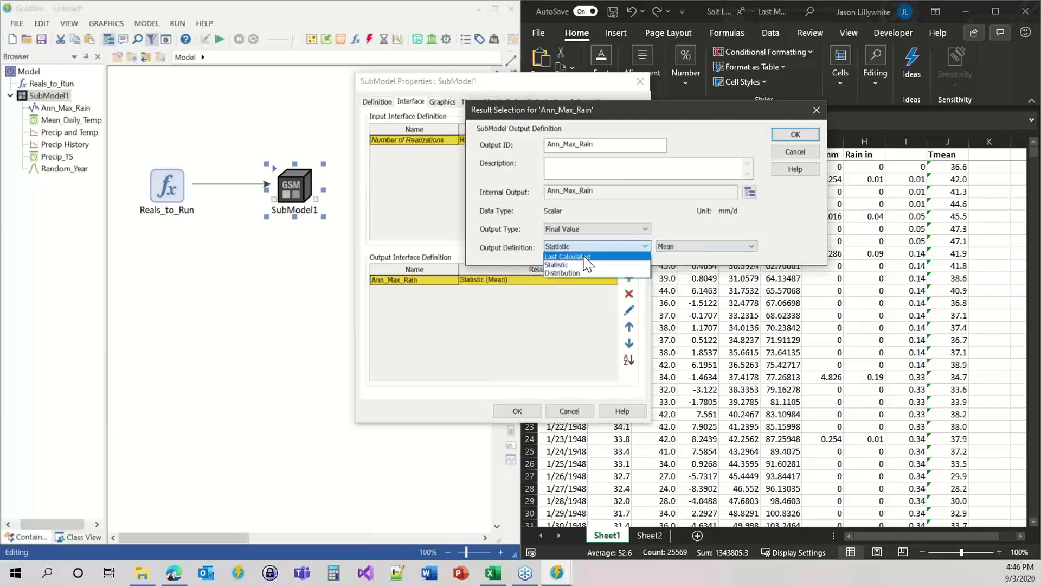
left_click(586, 272)
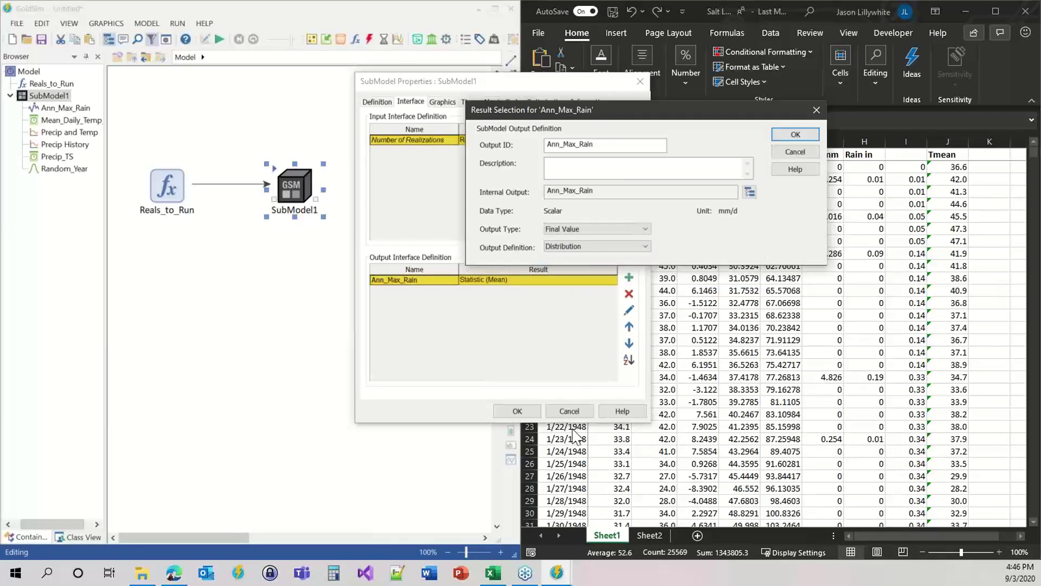
left_click(793, 137)
left_click(516, 411)
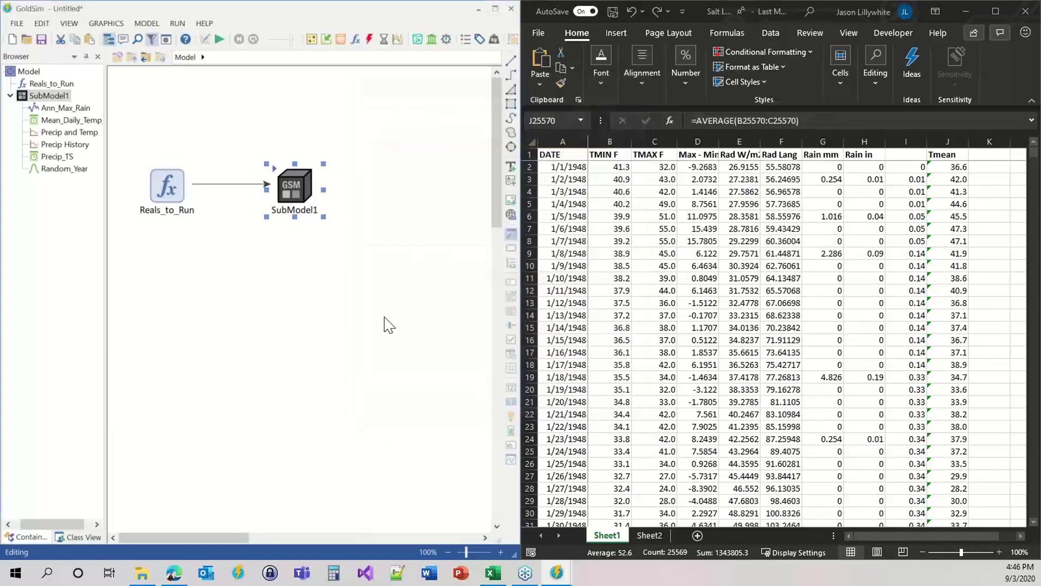
Shift SubModel1 closer to Reals_to_Run and insert an Expression element below it with display units of mm/d.
left_click_drag(278, 181, 250, 179)
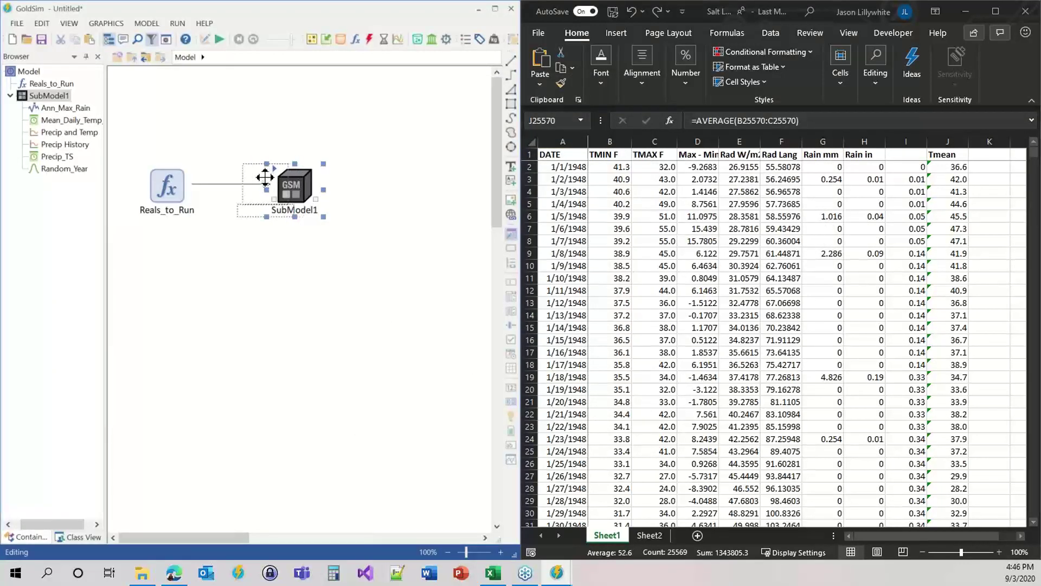
left_click(277, 255)
left_click(354, 43)
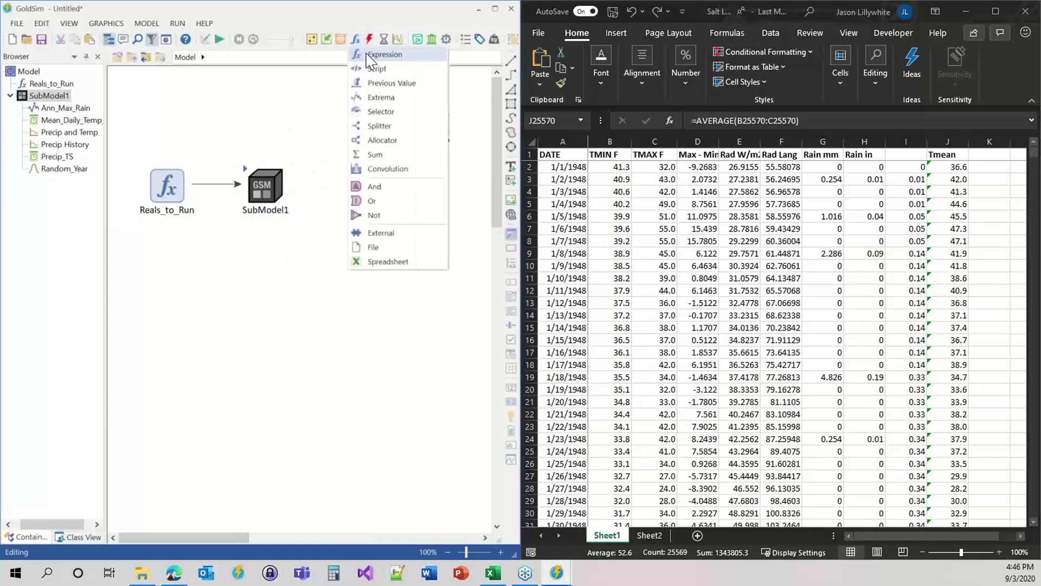
left_click(379, 55)
left_click(290, 238)
left_click_drag(207, 167, 417, 102)
double_click(359, 224)
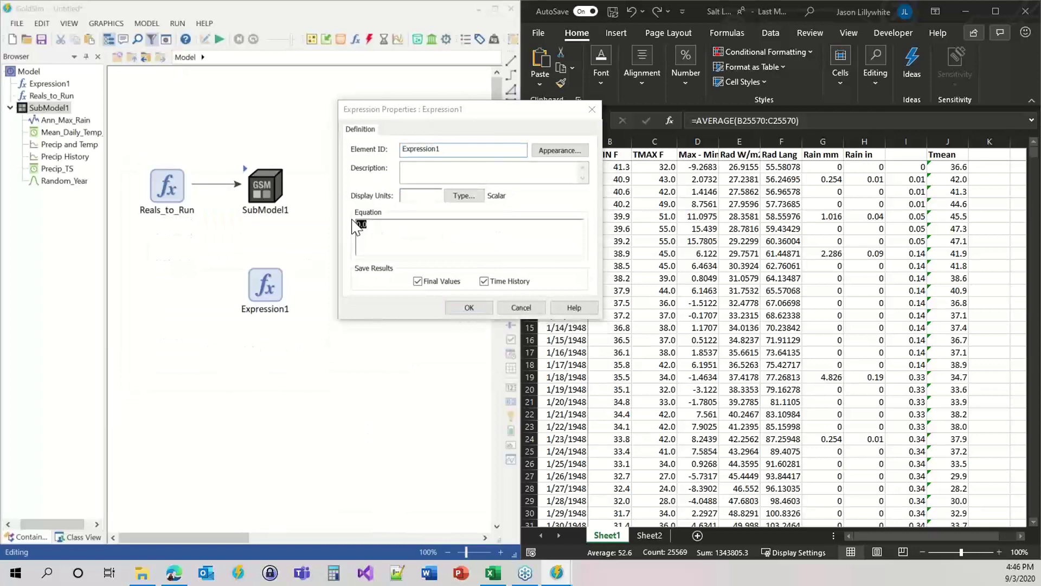
left_click(419, 200)
type("mm/d")
Define the new expression's equation with the distribution standard deviation function as PDF_SD(SubModel1.Ann_Max_Rain).
double_click(361, 224)
right_click(363, 224)
mouse_move(415, 263)
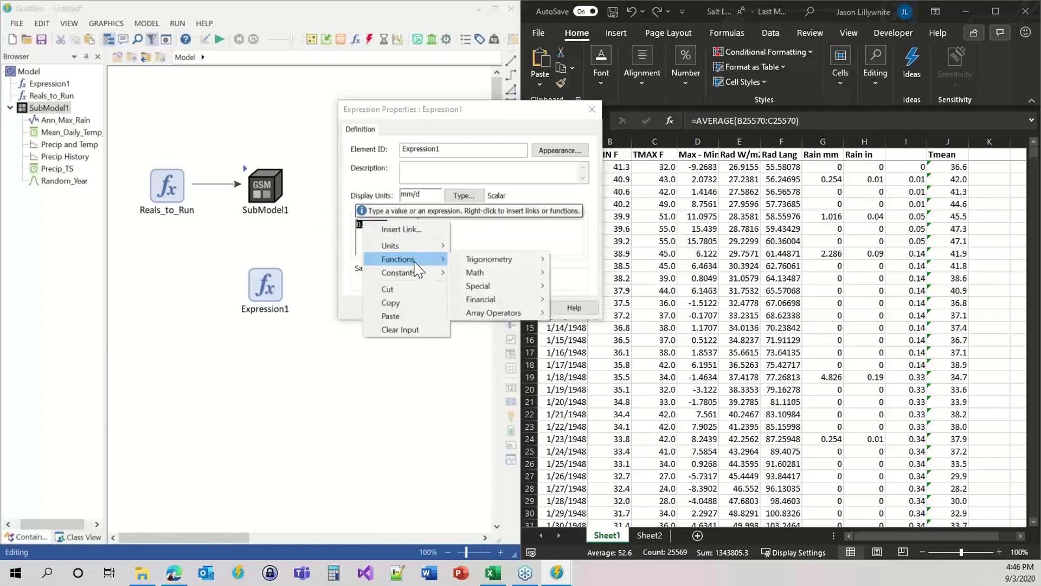
mouse_move(480, 286)
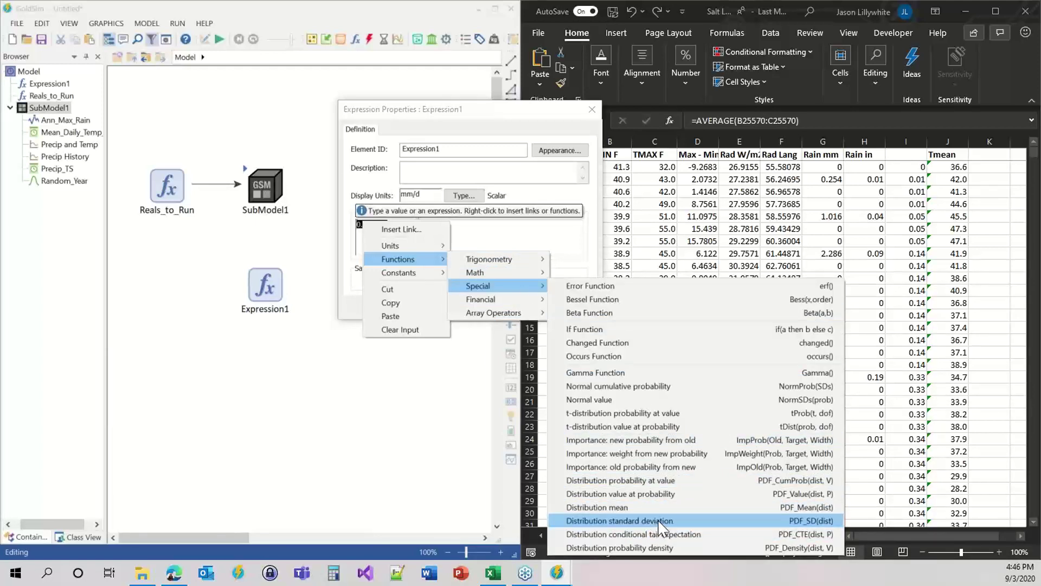
left_click(660, 524)
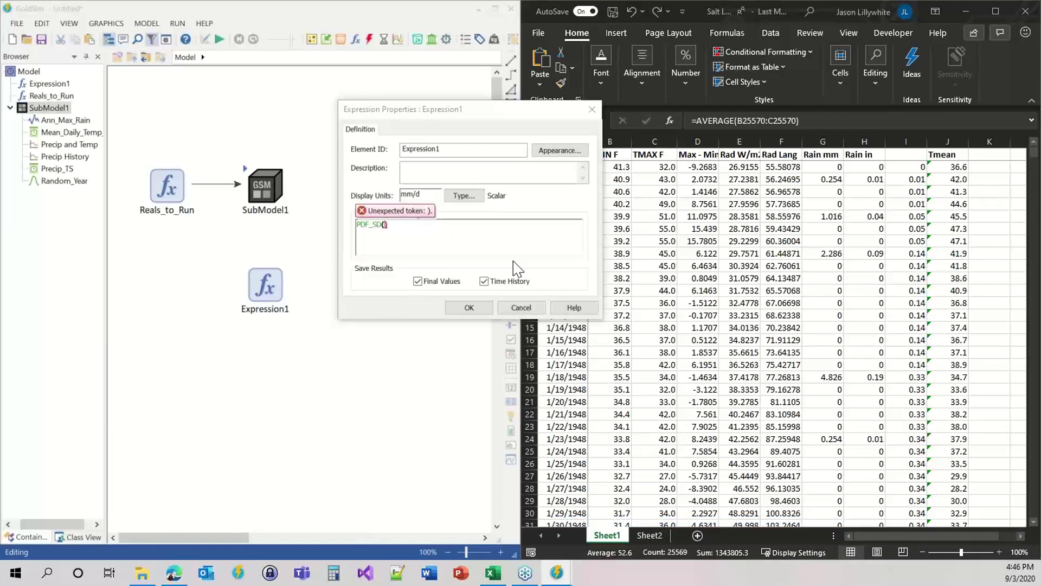
type("SubModel1.")
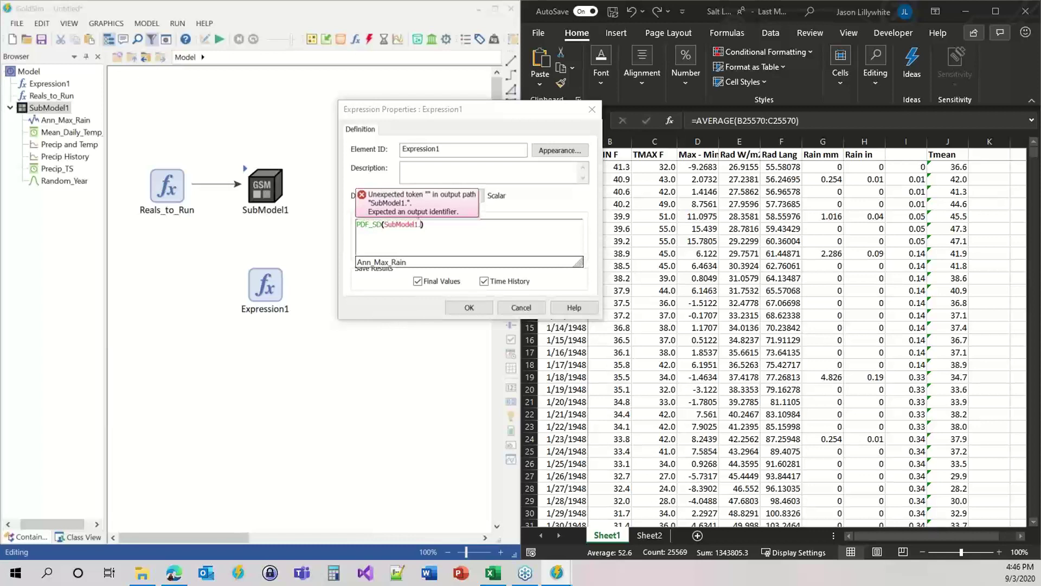
type("ann_")
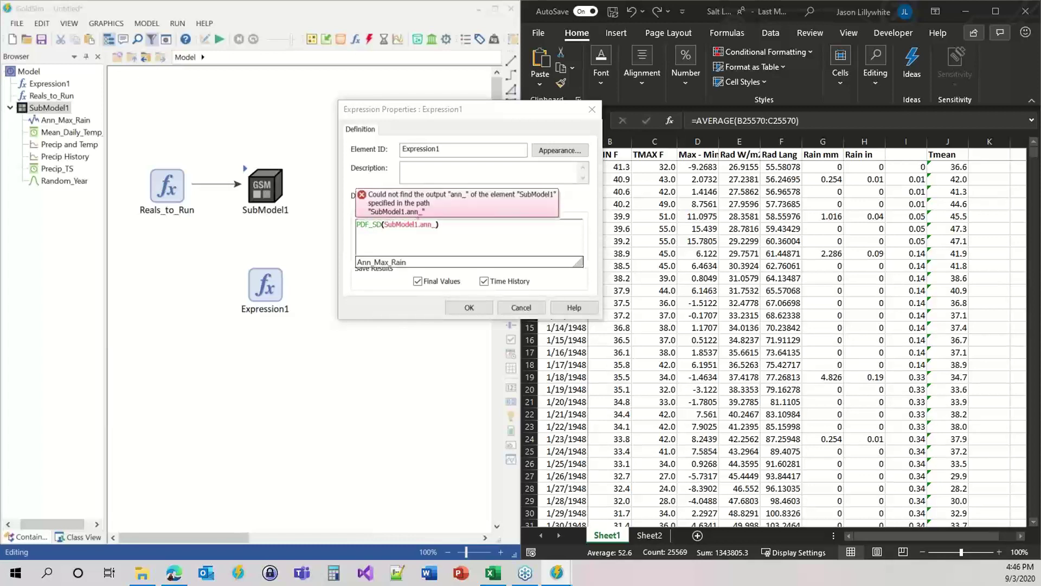
key("Return")
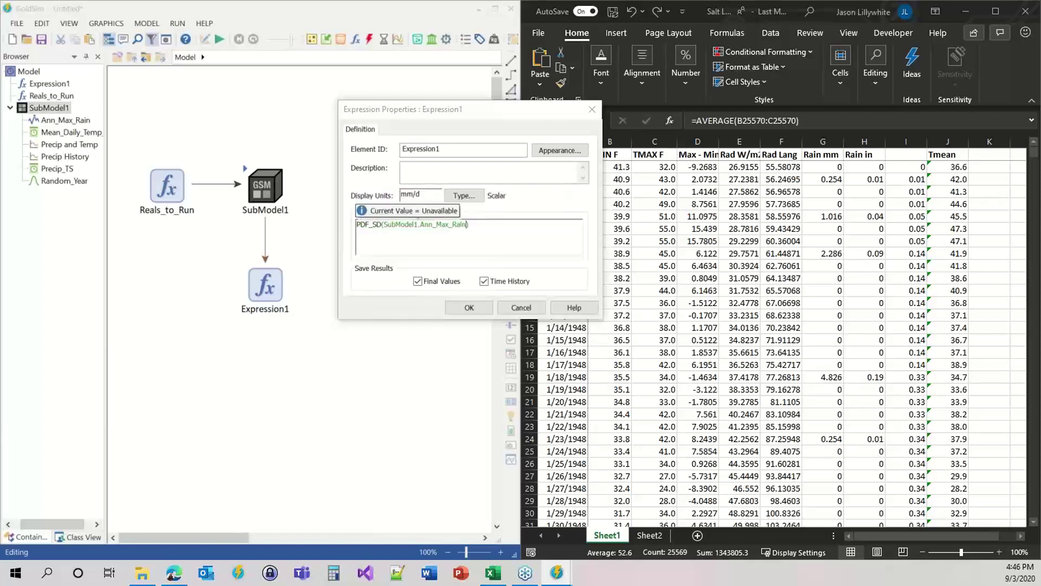
left_click(467, 307)
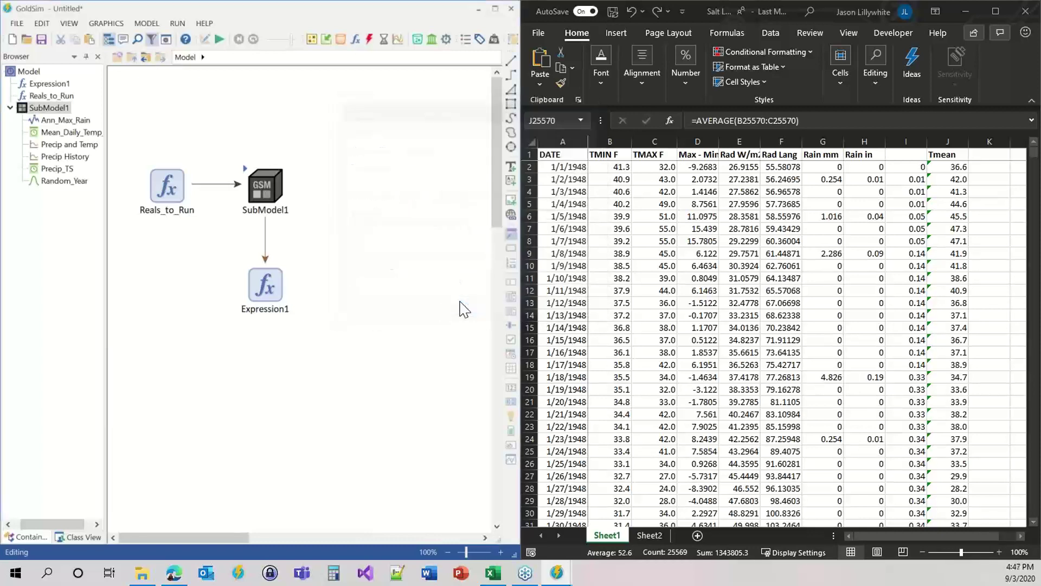
Run the simulation, dismiss the completion message and return the model to editing mode.
left_click(219, 39)
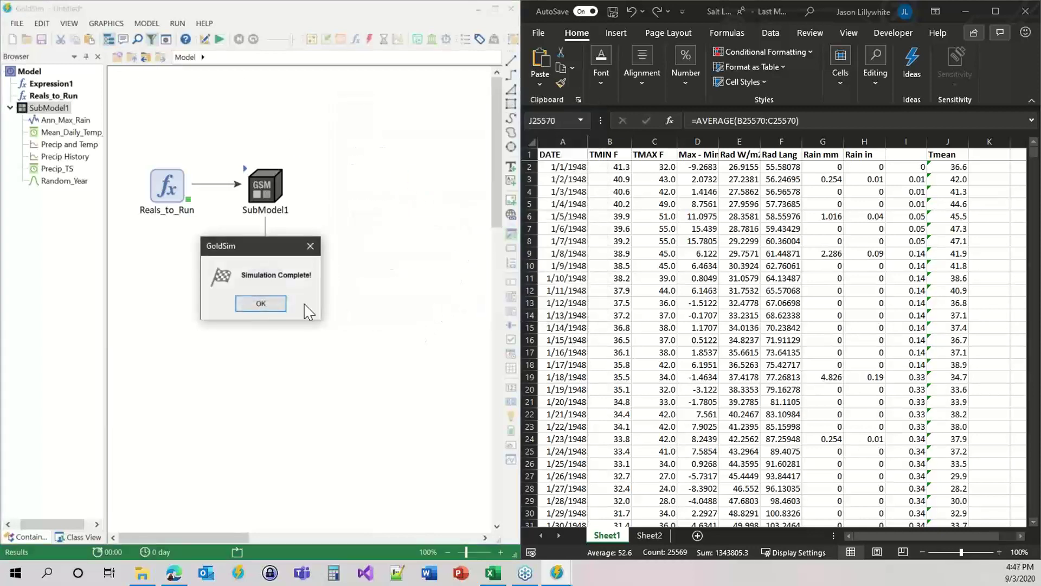
left_click(263, 302)
mouse_move(271, 287)
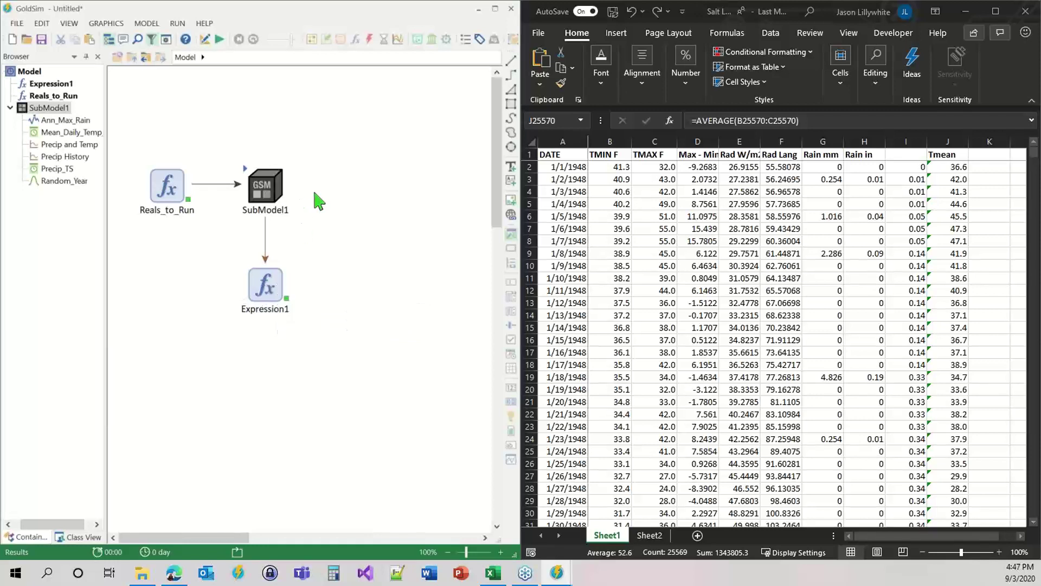
key("F4")
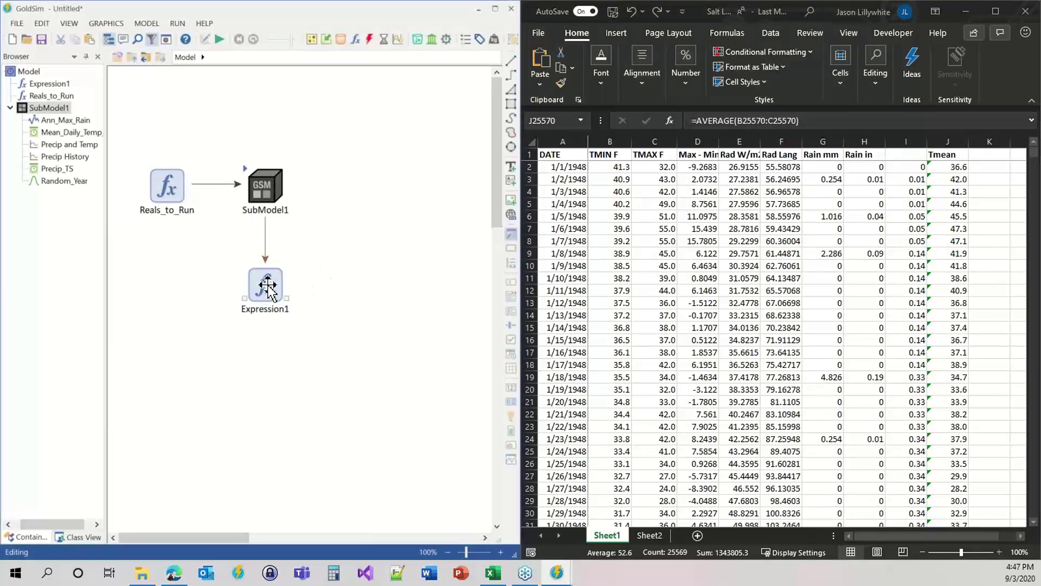
Inspect the value and equation of Expression1 below SubModel1.
left_click(269, 279)
mouse_move(264, 268)
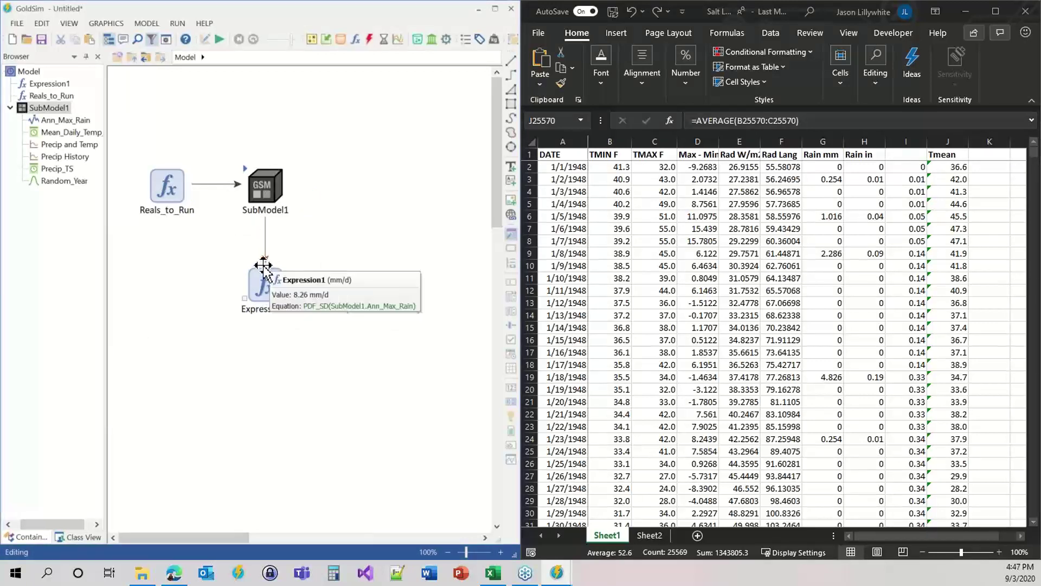
left_click(384, 221)
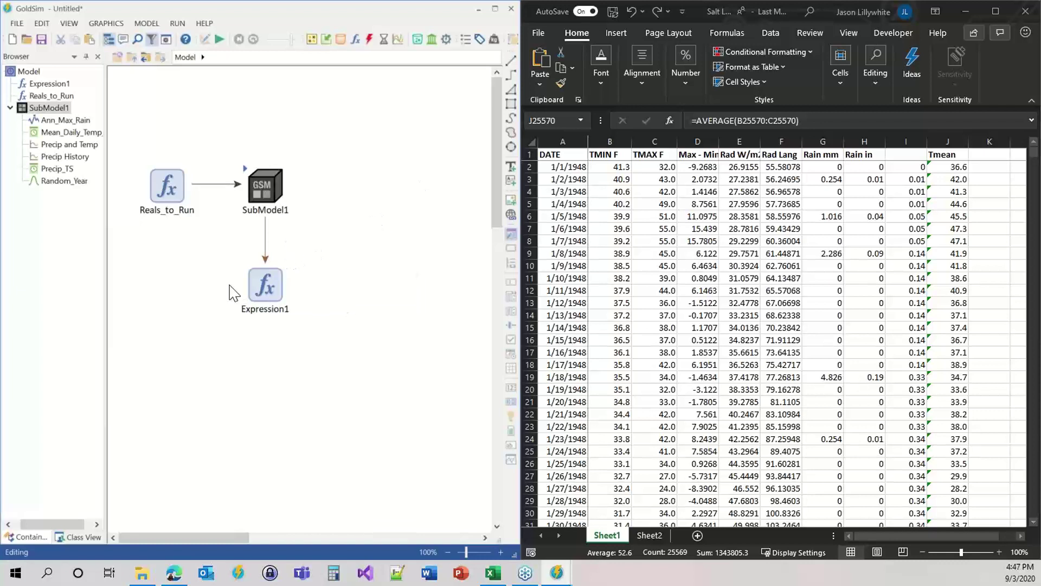
left_click(274, 269)
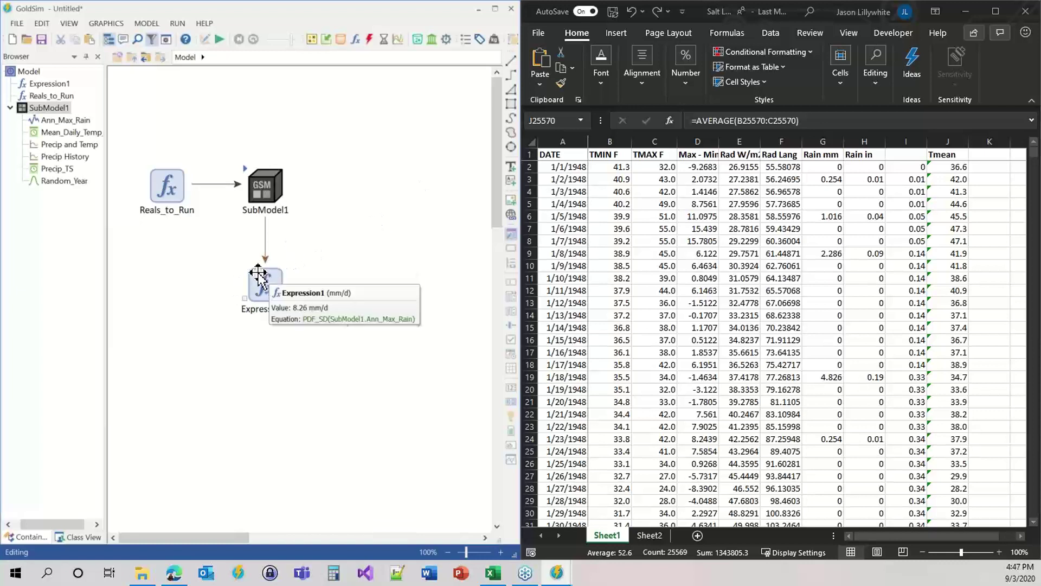
mouse_move(261, 277)
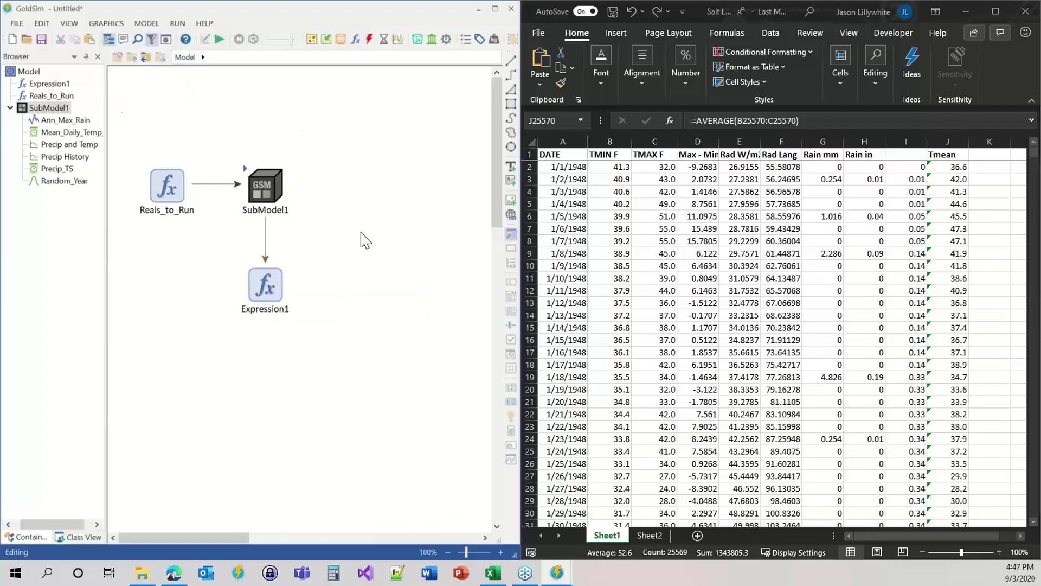
Try SubModel1's option to update (run) the SubModel only when triggered.
left_click(292, 206)
double_click(292, 206)
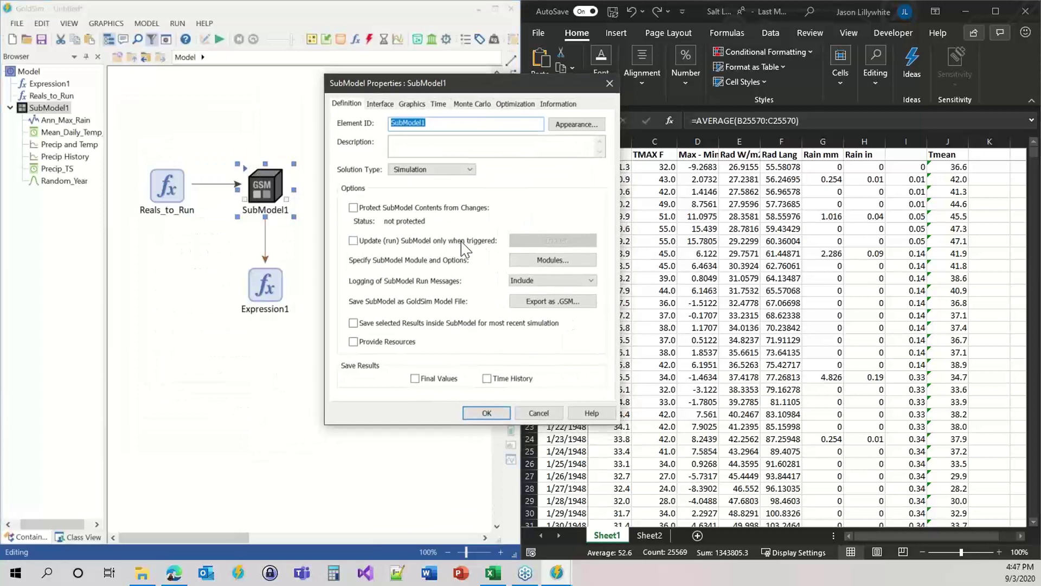
left_click(464, 243)
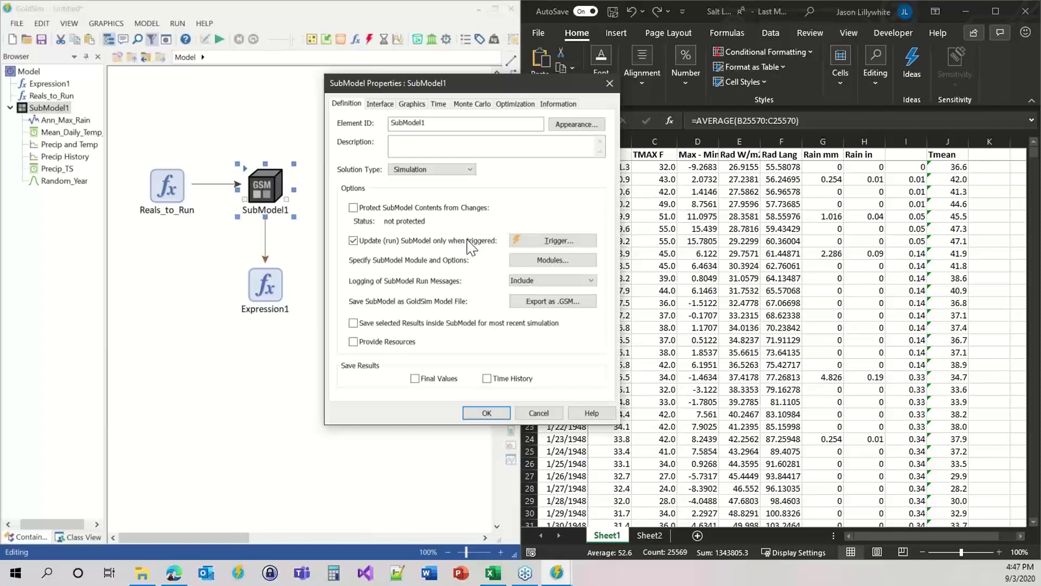
left_click(466, 242)
left_click(486, 413)
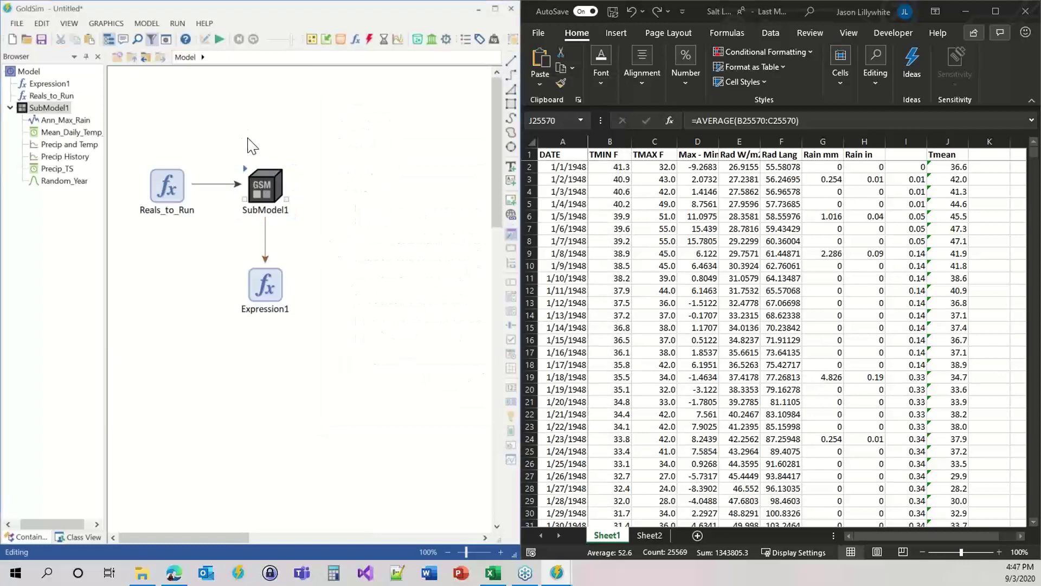
left_click(232, 307)
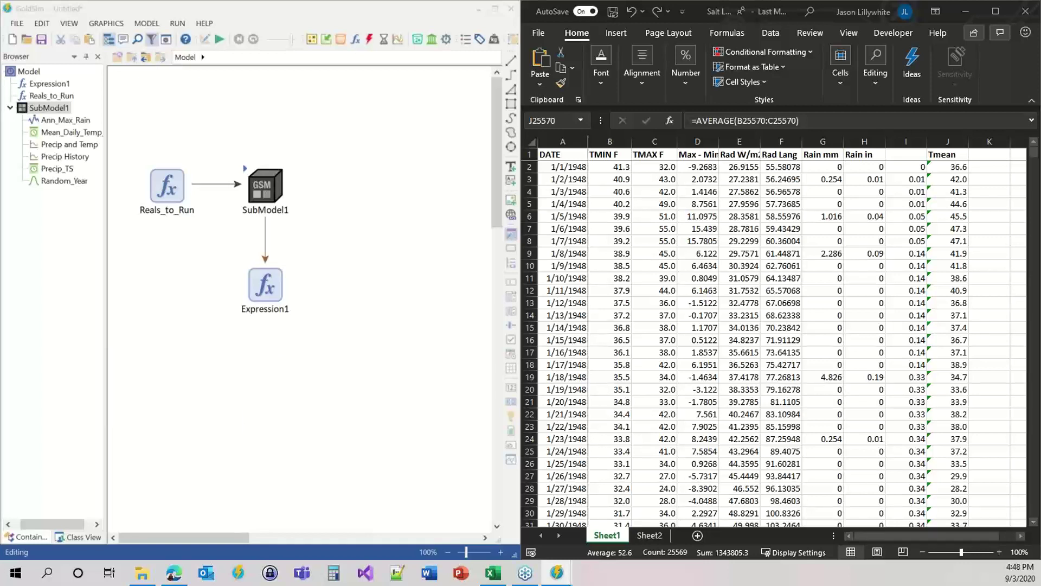
Switch to the MarkovRainfall v2 model window and place it beside the spreadsheet.
key("alt+Tab")
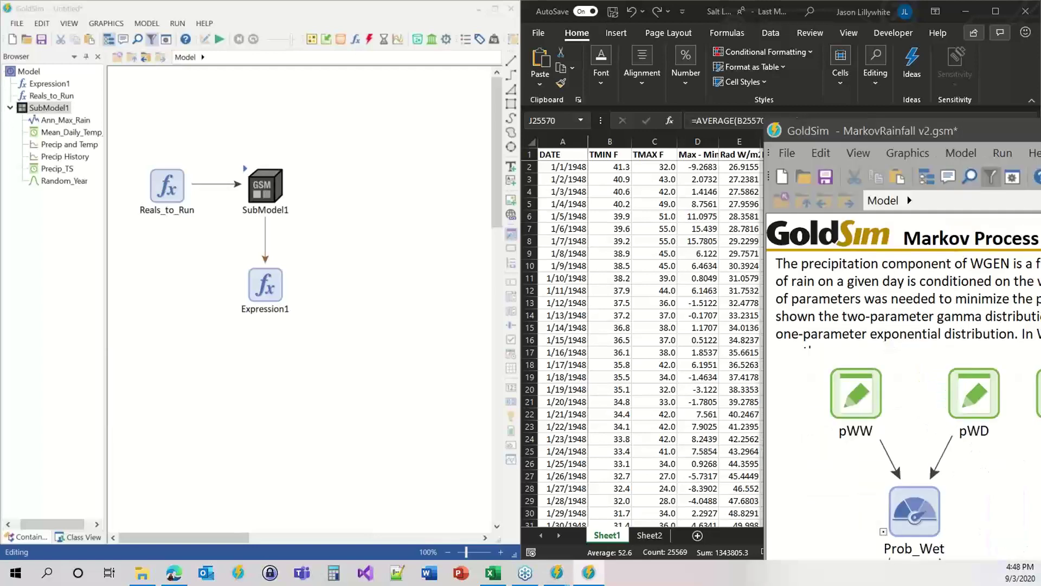
left_click_drag(976, 8, 344, 15)
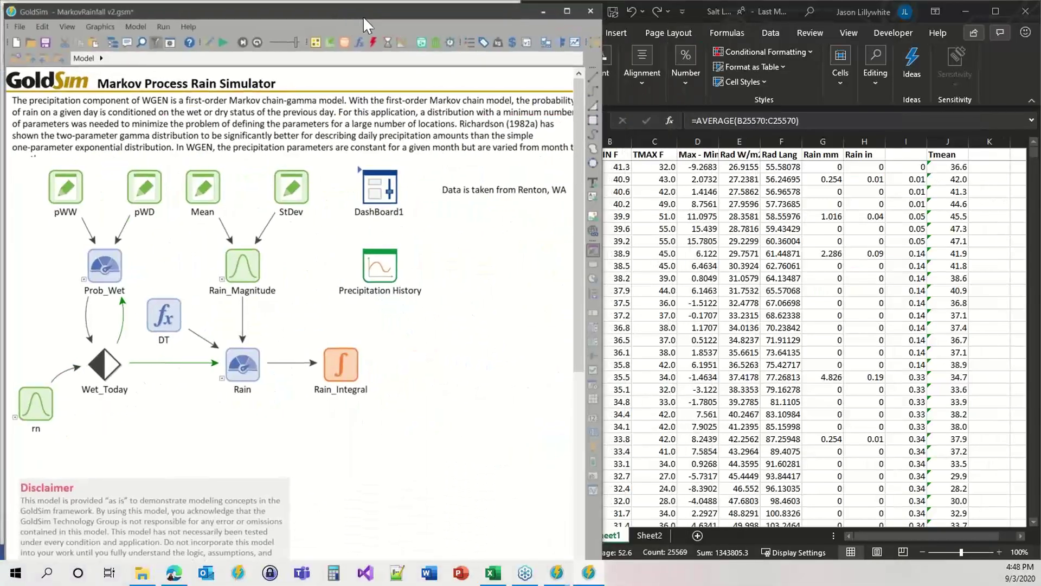
key("super+Left")
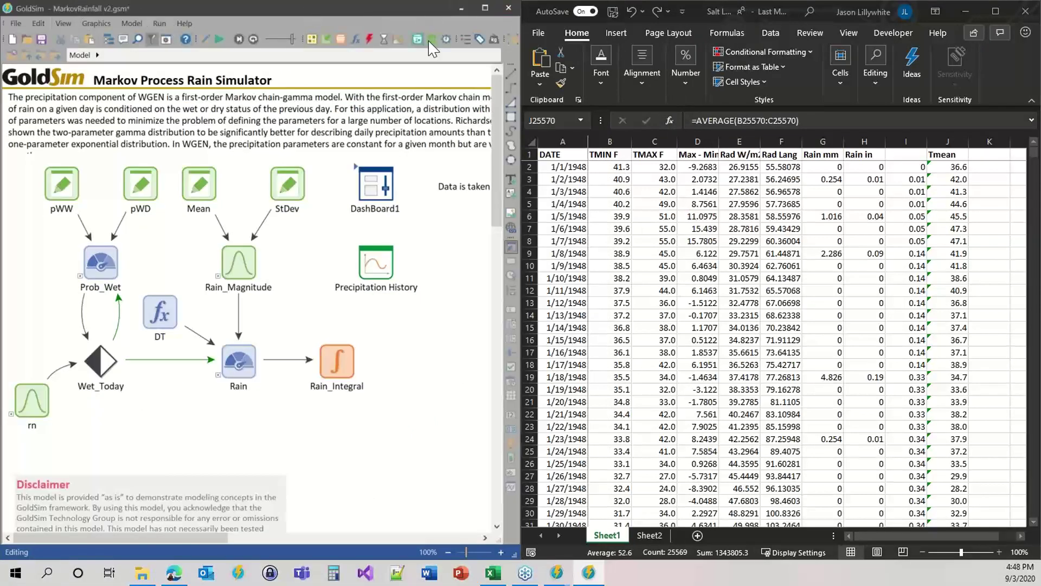
left_click(59, 23)
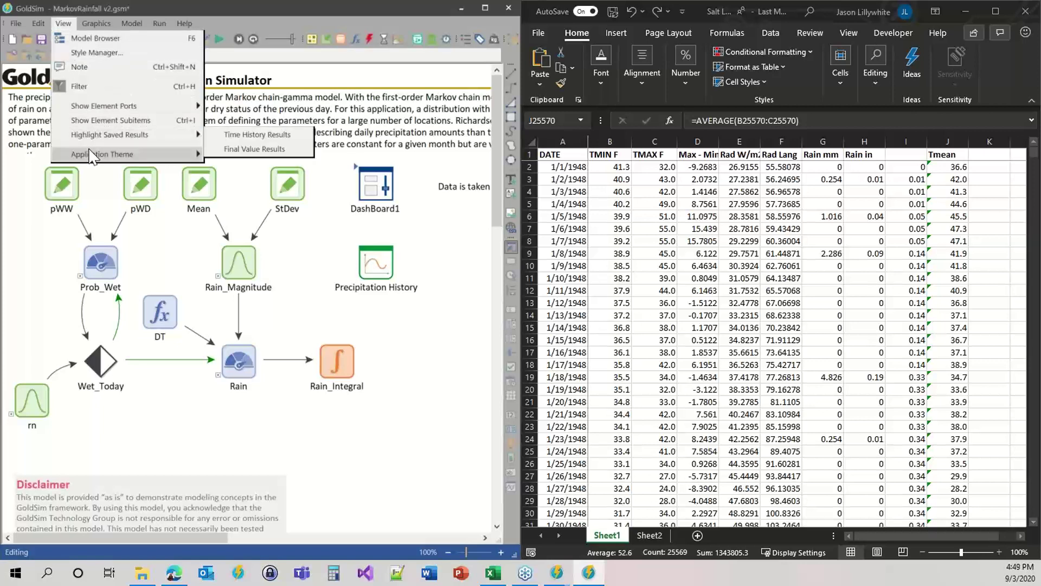
left_click(180, 4)
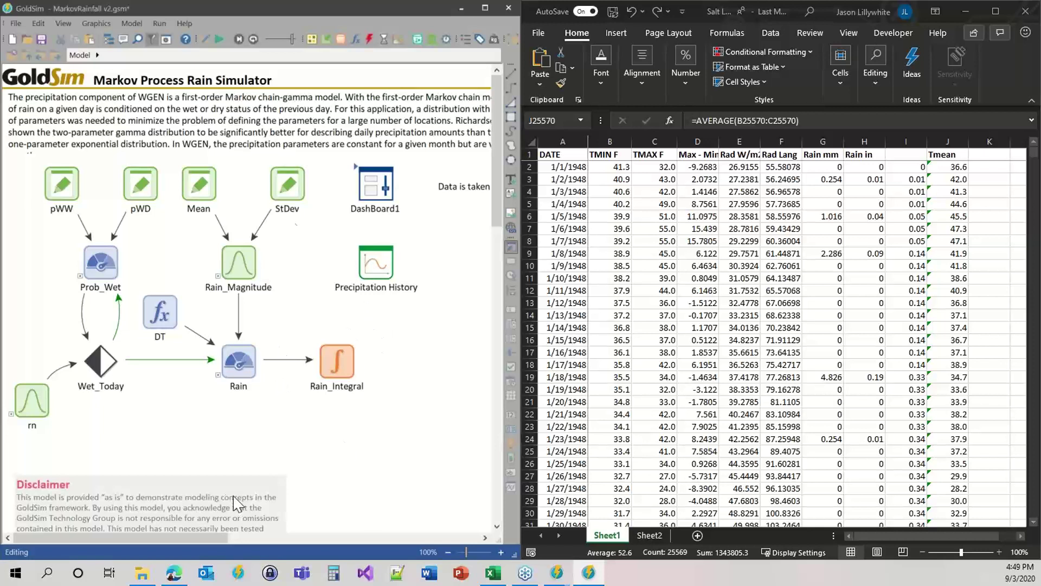
right_click(304, 136)
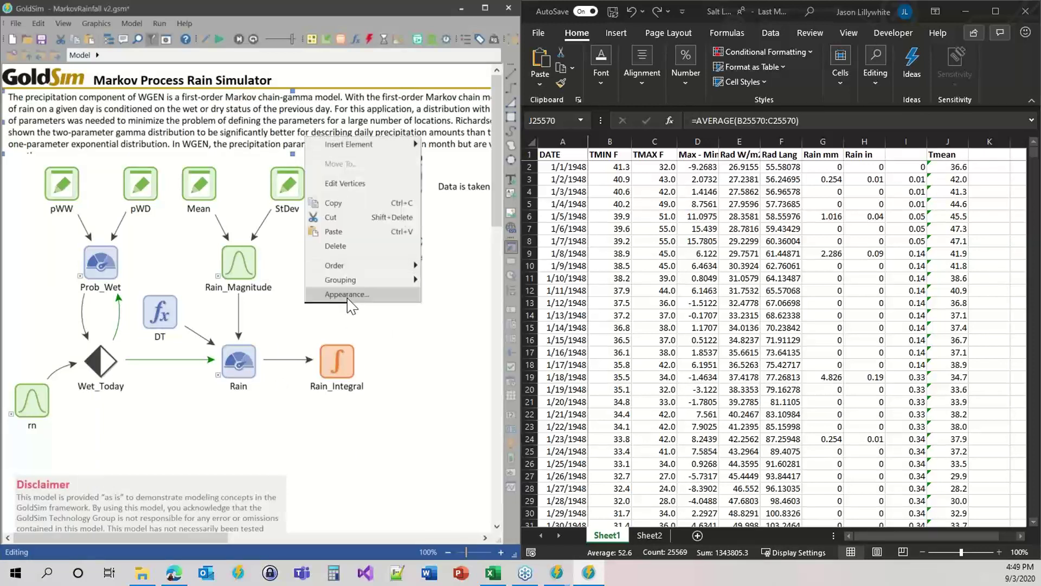
left_click(347, 294)
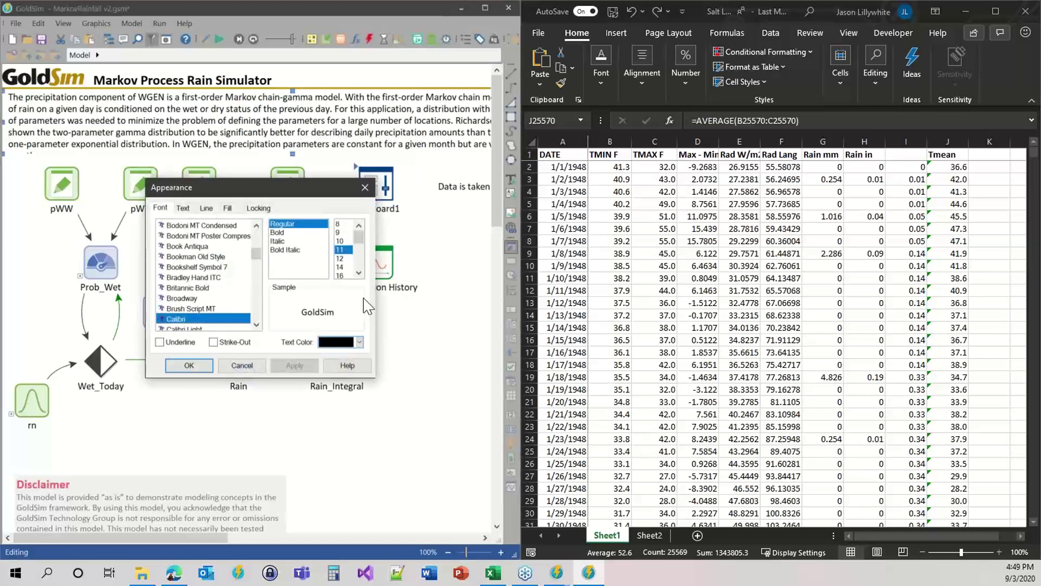
left_click(359, 342)
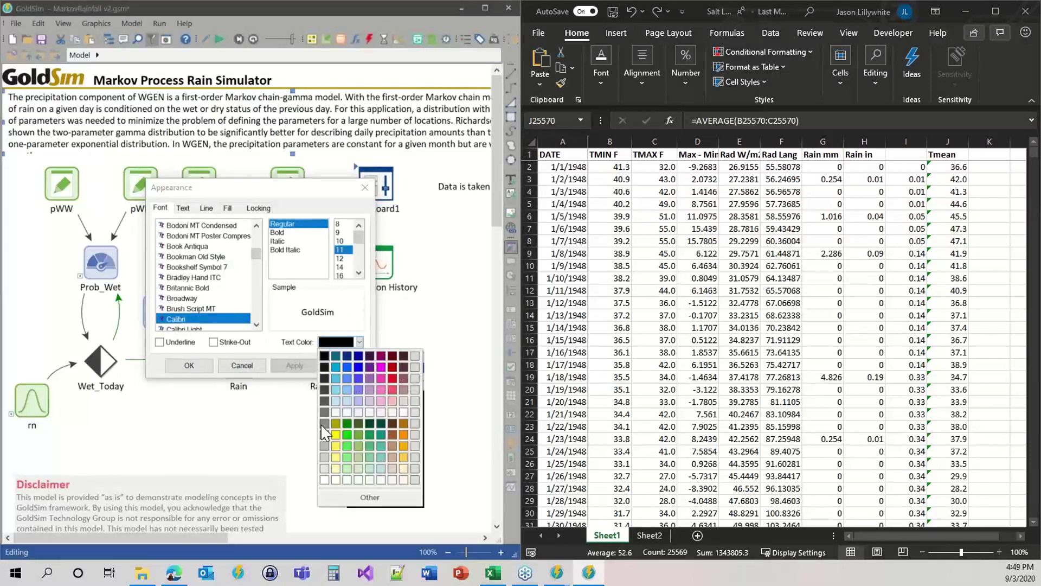
left_click(381, 383)
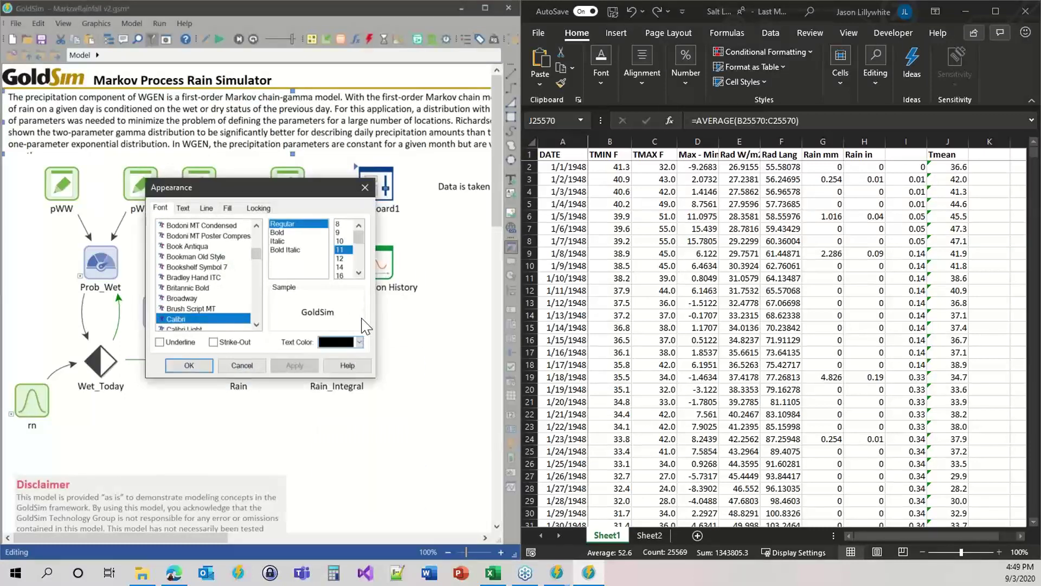
left_click(239, 366)
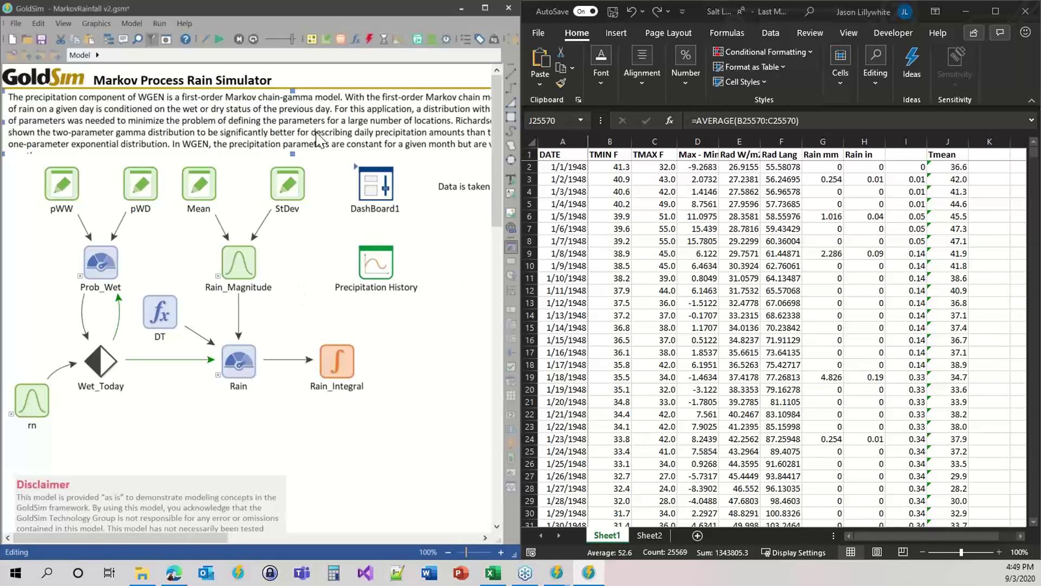
Enlarge the Markov description text box to fit its whole paragraph and examine the Wet_Today and pWD definitions in the diagram.
left_click_drag(291, 156, 292, 165)
mouse_move(98, 382)
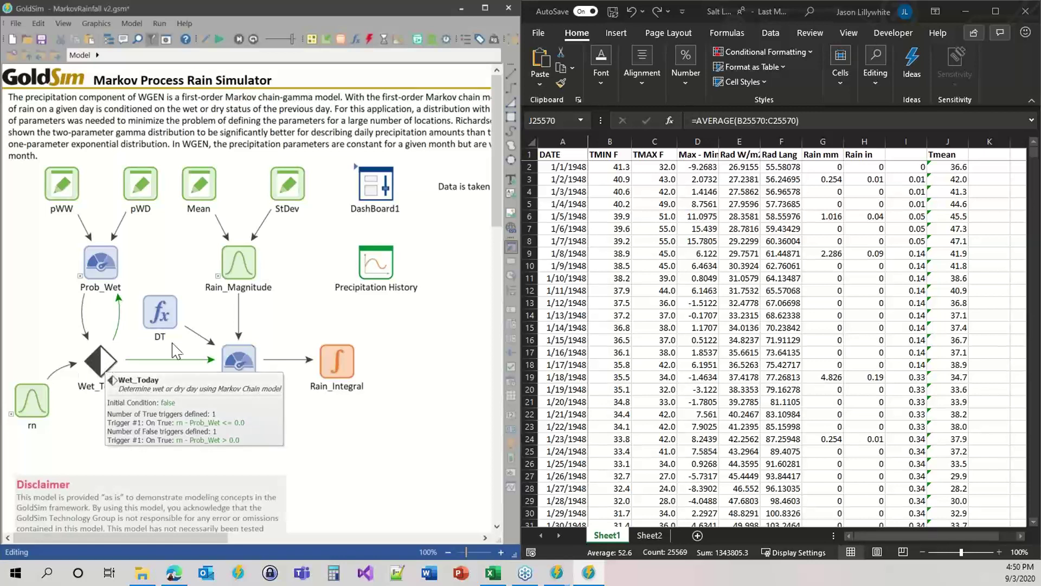
mouse_move(91, 359)
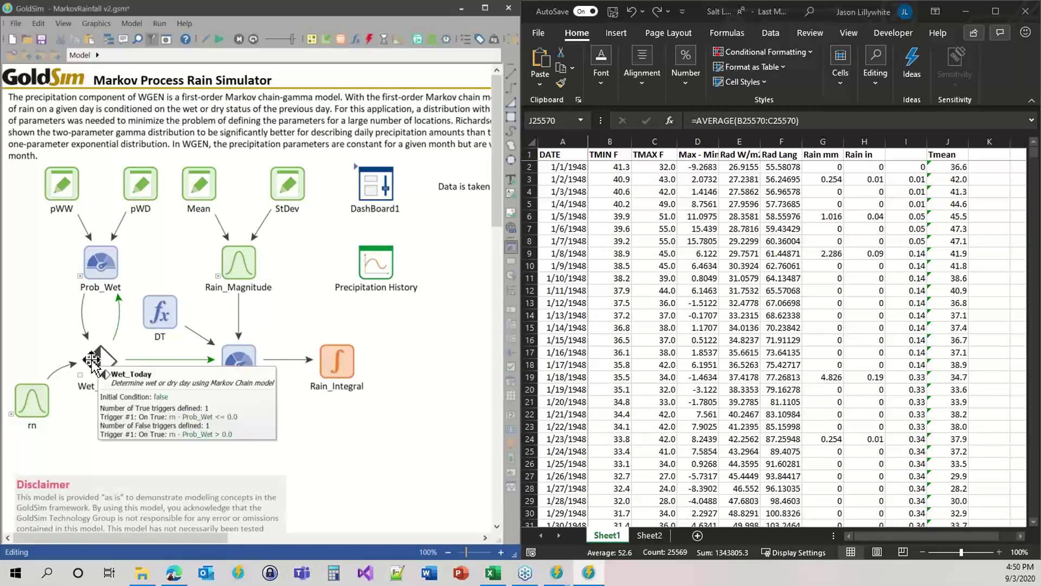
left_click(233, 362)
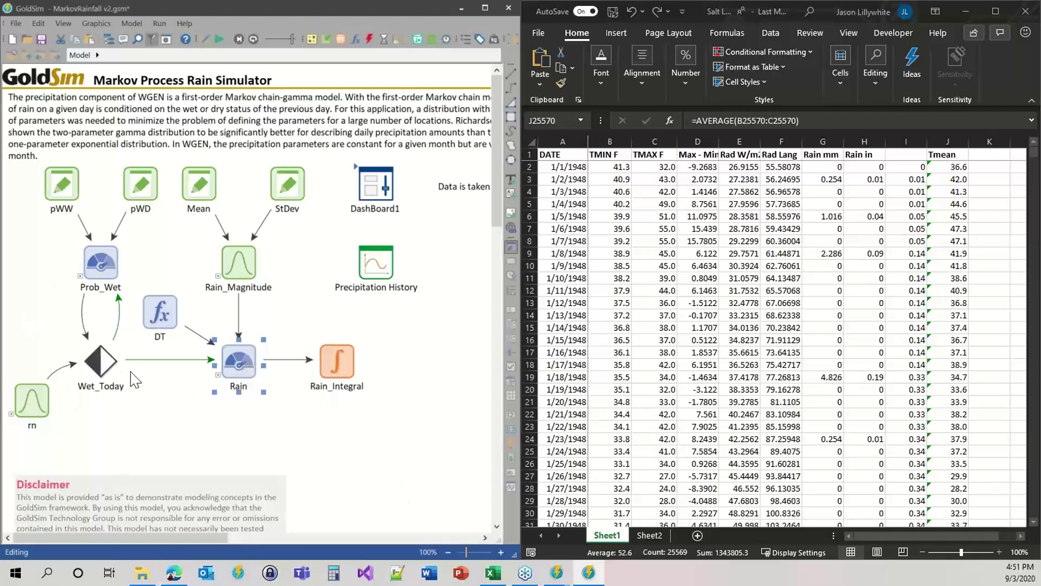
mouse_move(108, 348)
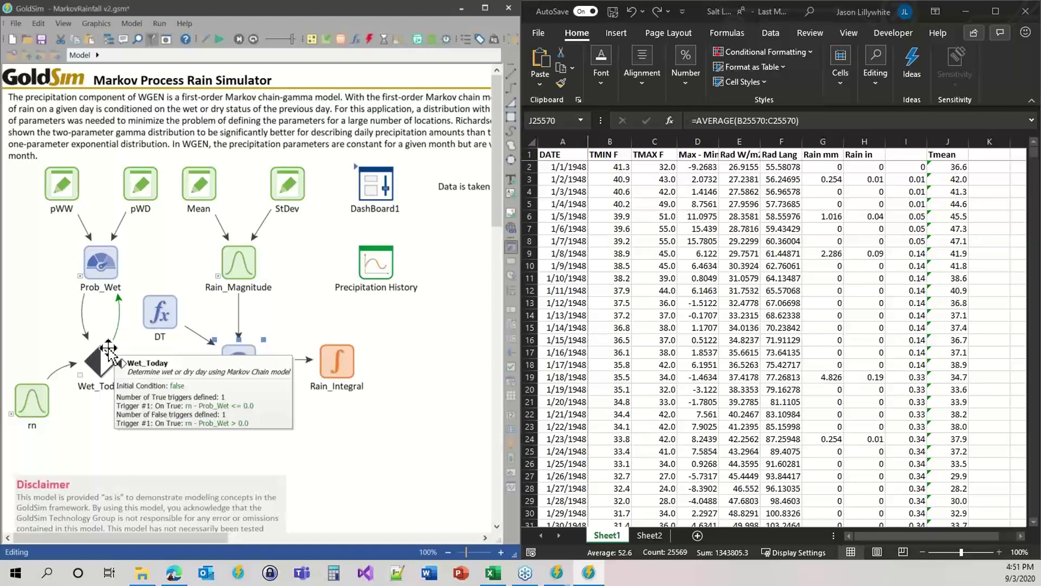
mouse_move(113, 263)
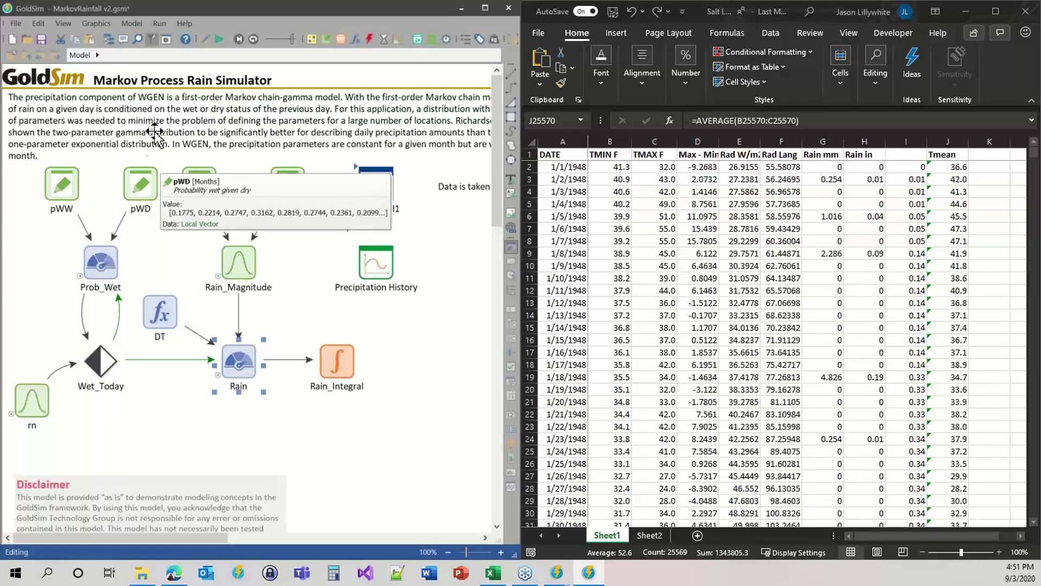
Maximize the model window, display the model browser and view the monthly probabilities in the pWW data element.
left_click(483, 8)
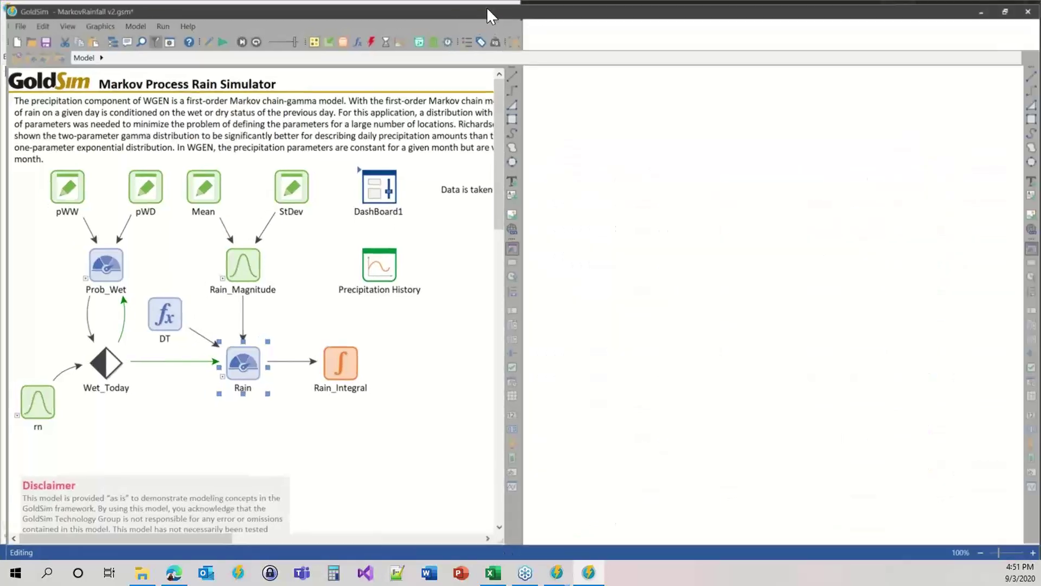
left_click(108, 38)
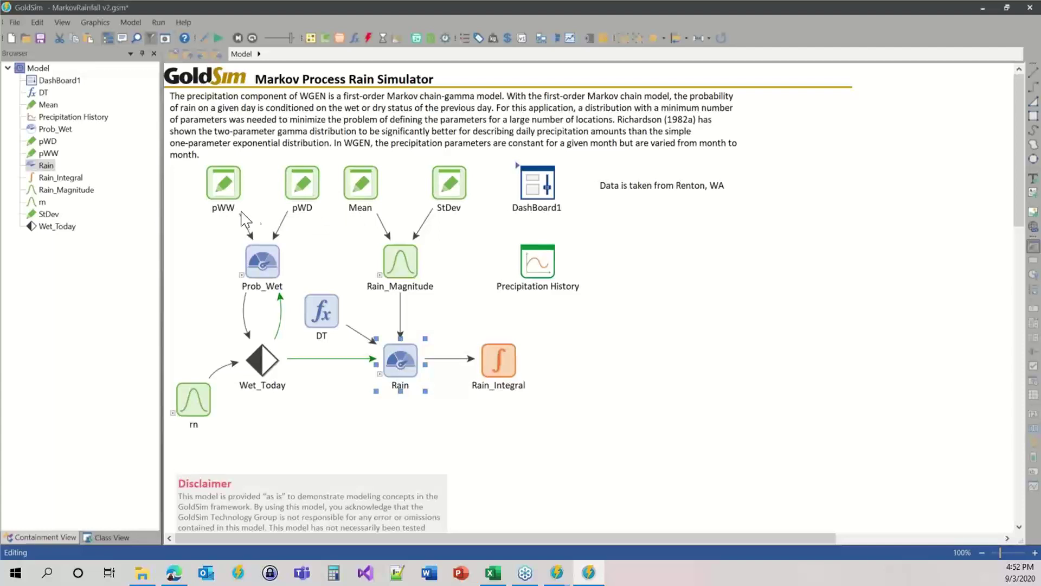
left_click(224, 189)
double_click(224, 189)
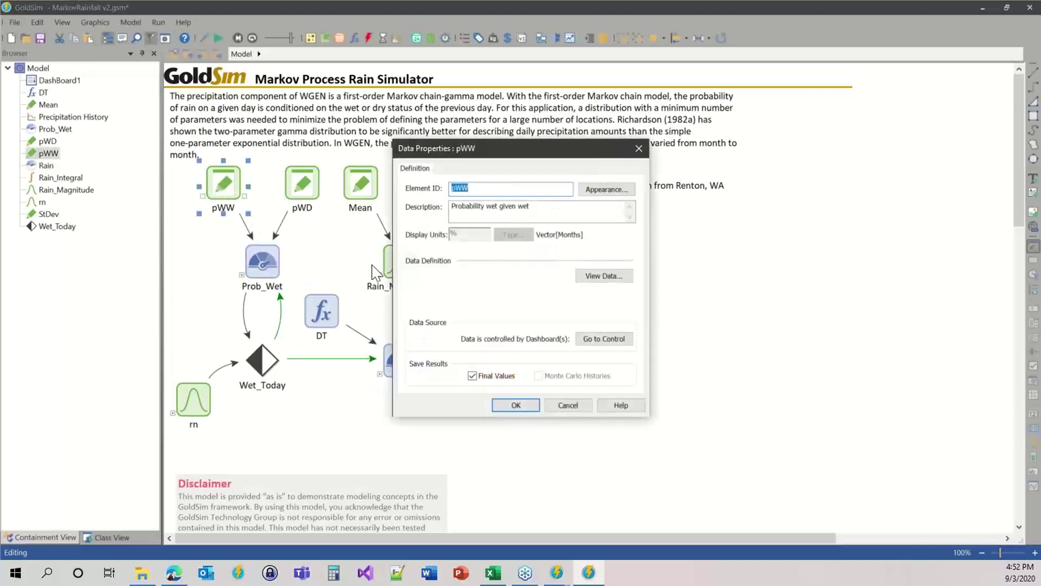
left_click(618, 279)
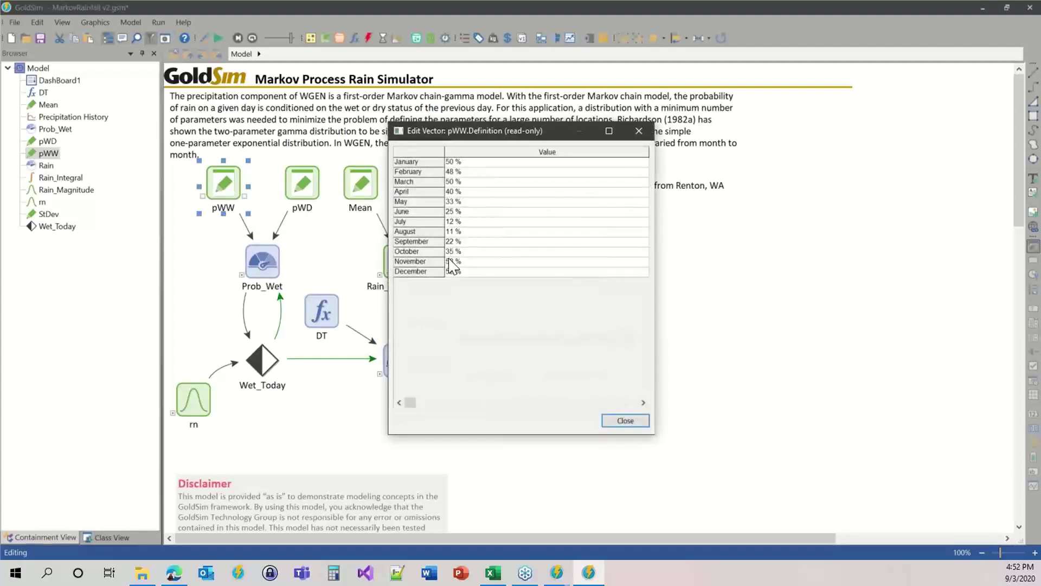
left_click(625, 421)
left_click(516, 405)
View the monthly wet-given-dry probabilities in the pWD data element.
double_click(293, 179)
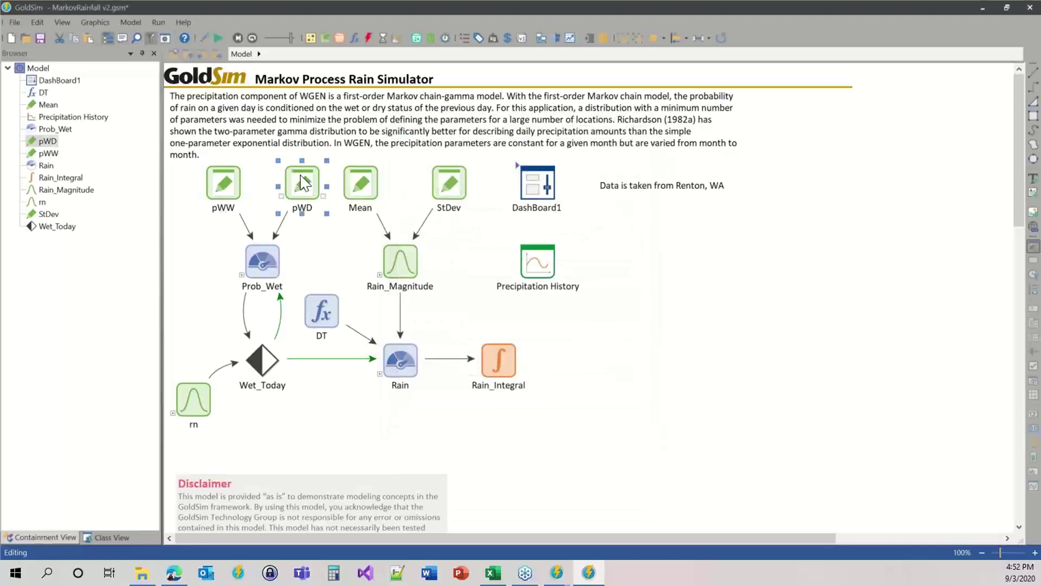
left_click(599, 276)
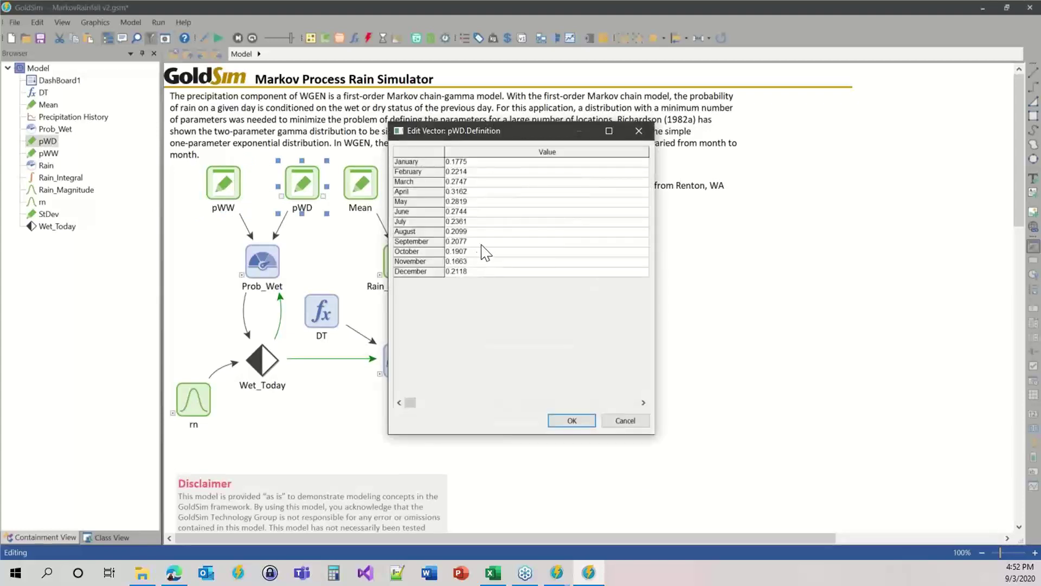
left_click(587, 424)
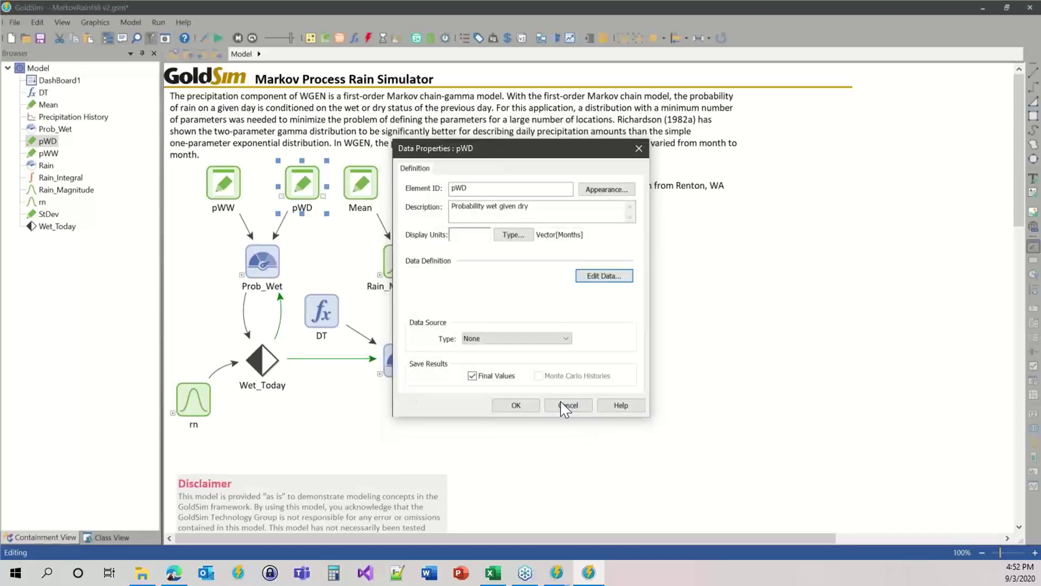
left_click(526, 408)
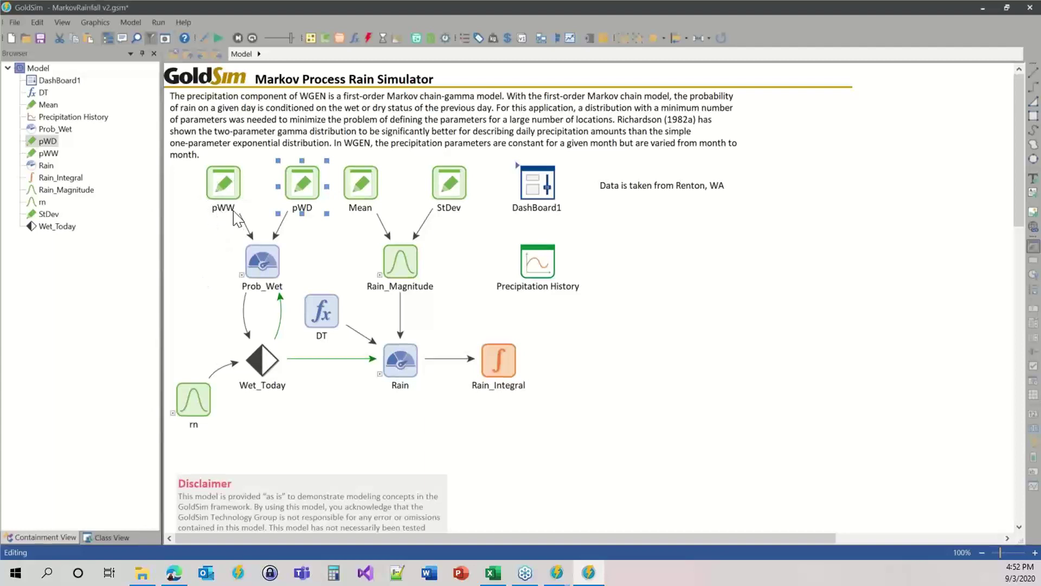
Review the monthly wet-given-wet probabilities in pWW once more.
double_click(222, 186)
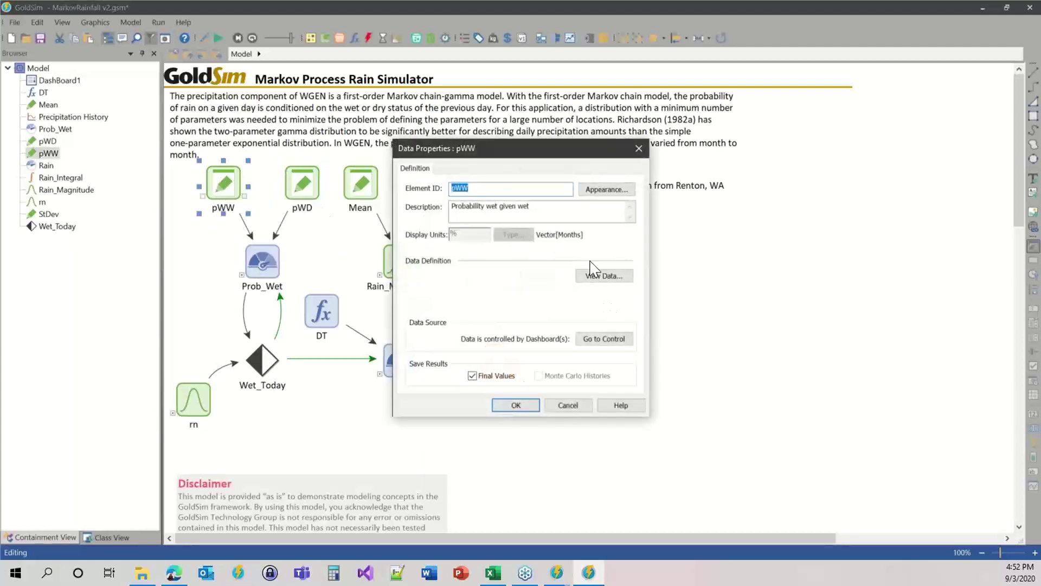
left_click(606, 278)
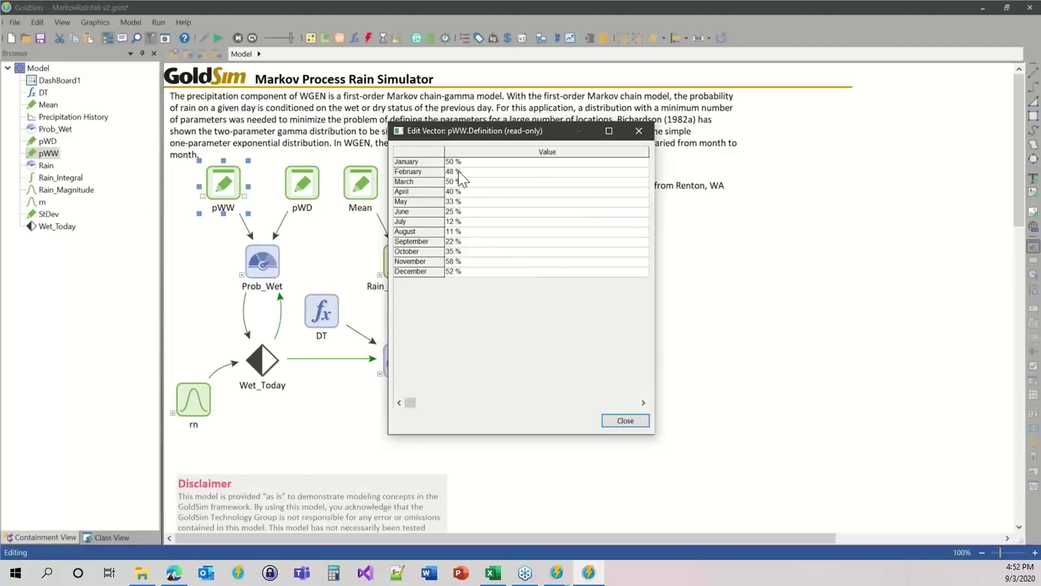
left_click(625, 421)
left_click(567, 404)
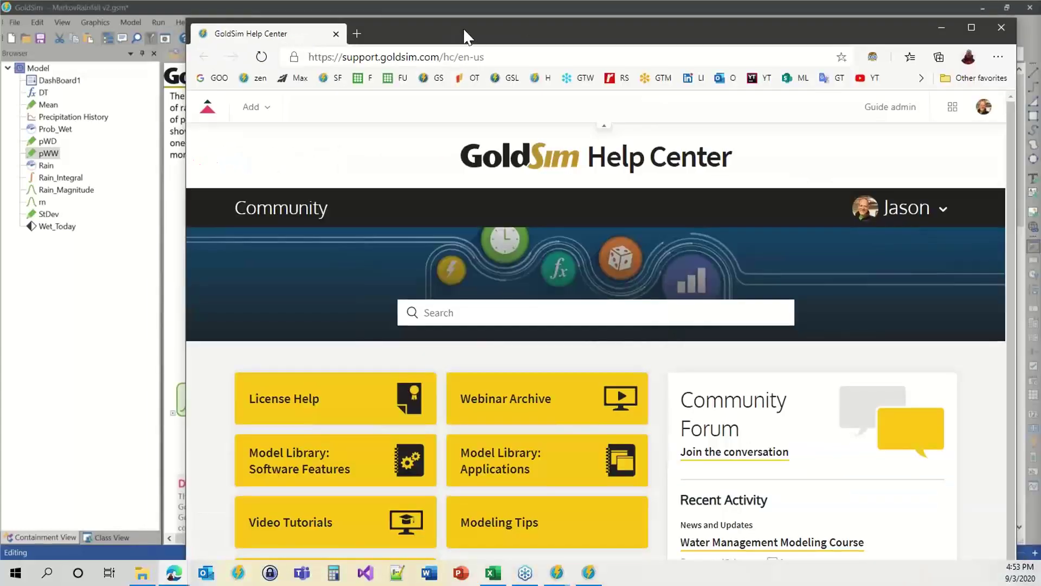
Switch to the GoldSim Help Center in the browser, search it for wgen and open the WGEN Parameter Generator article.
double_click(464, 30)
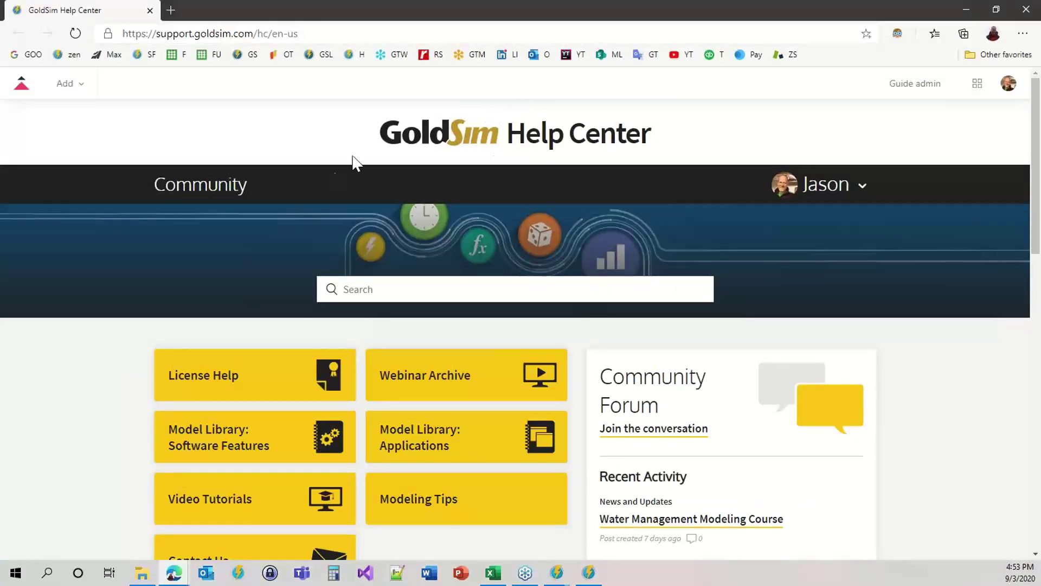
left_click(411, 289)
type("wgen")
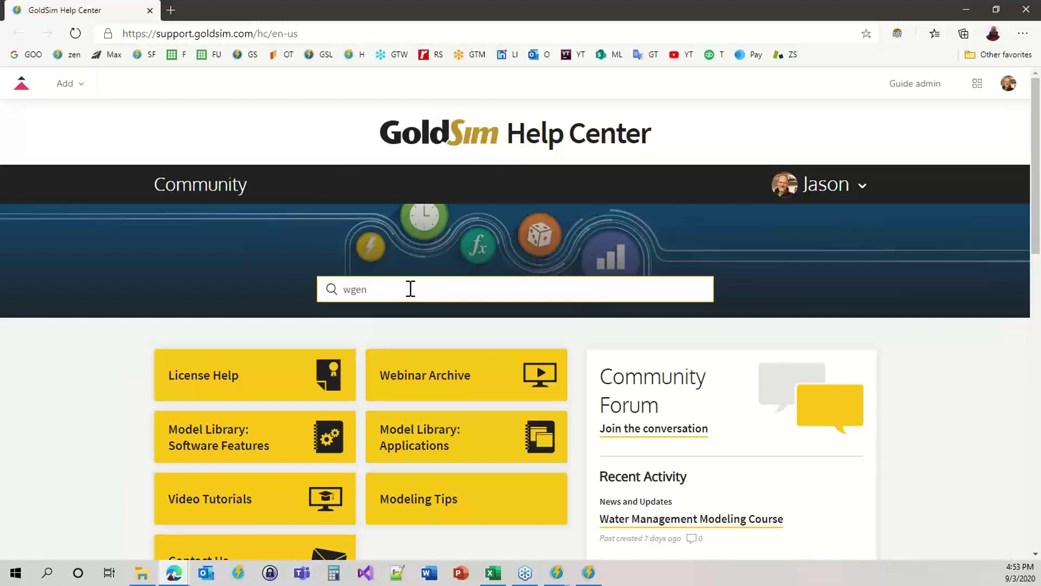
key("Return")
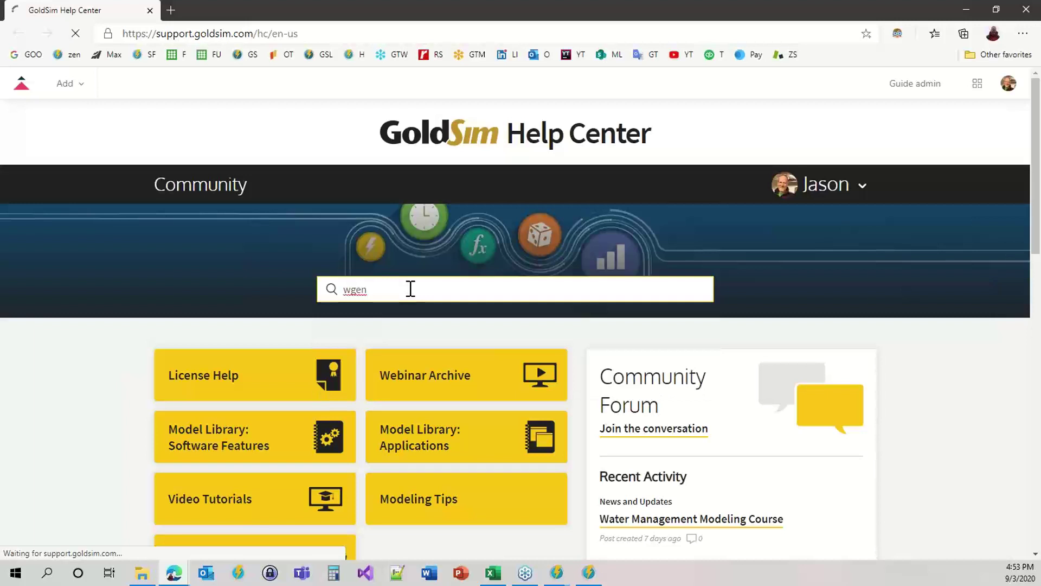
scroll(160, 431, "down", 1)
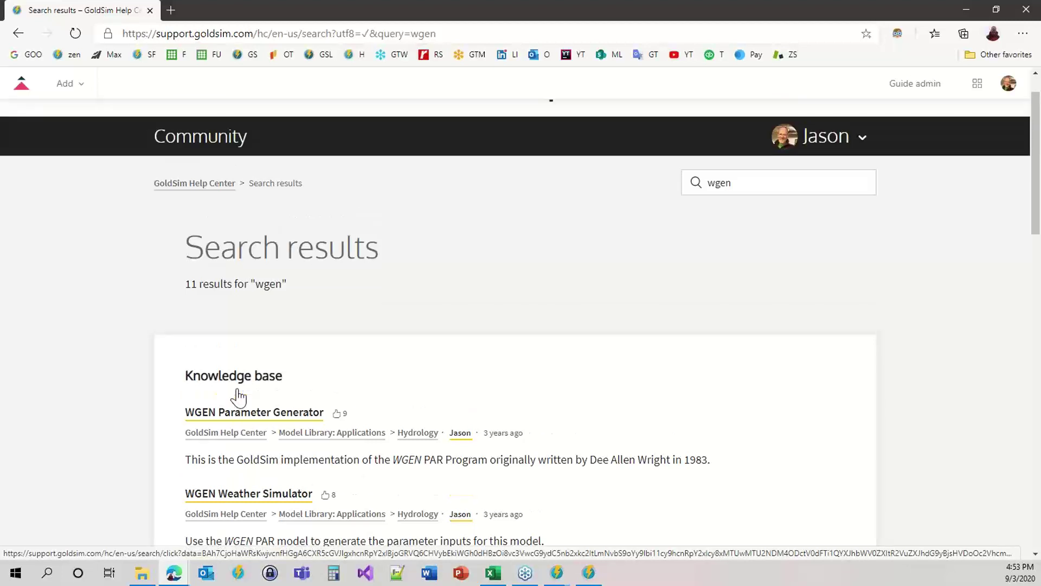
scroll(235, 396, "up", 2)
left_click(237, 463)
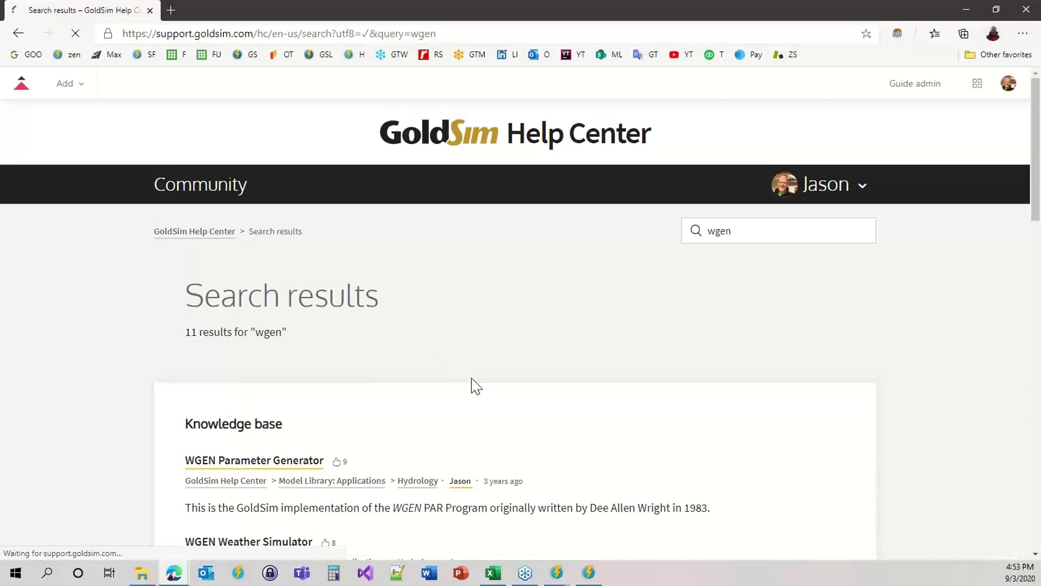
Read through the WGEN Parameter Generator article, including its workflow diagram and the dashboard image with the precipitation parameters.
scroll(472, 342, "down", 3)
scroll(470, 347, "down", 5)
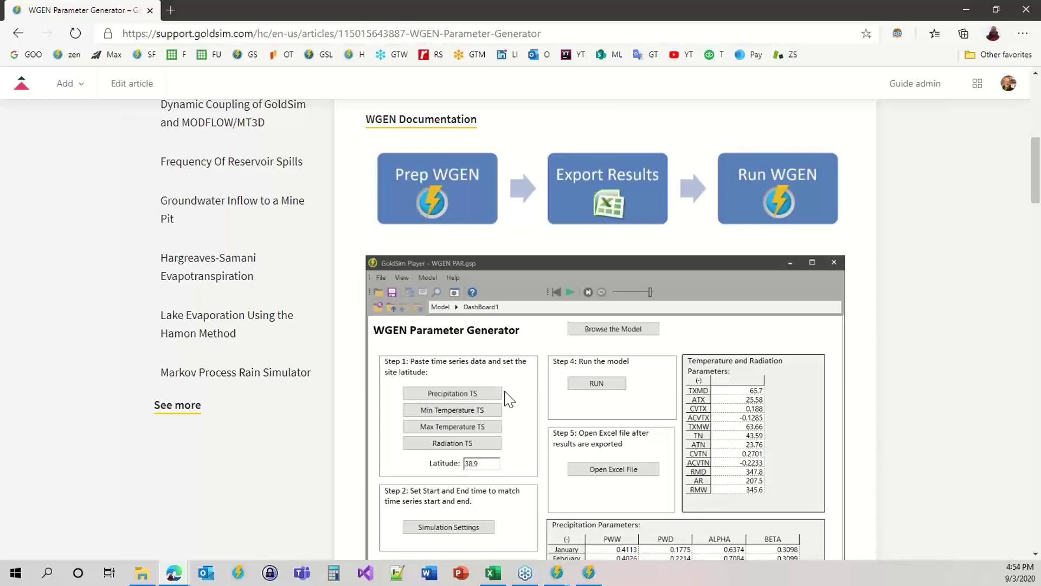
scroll(499, 395, "down", 3)
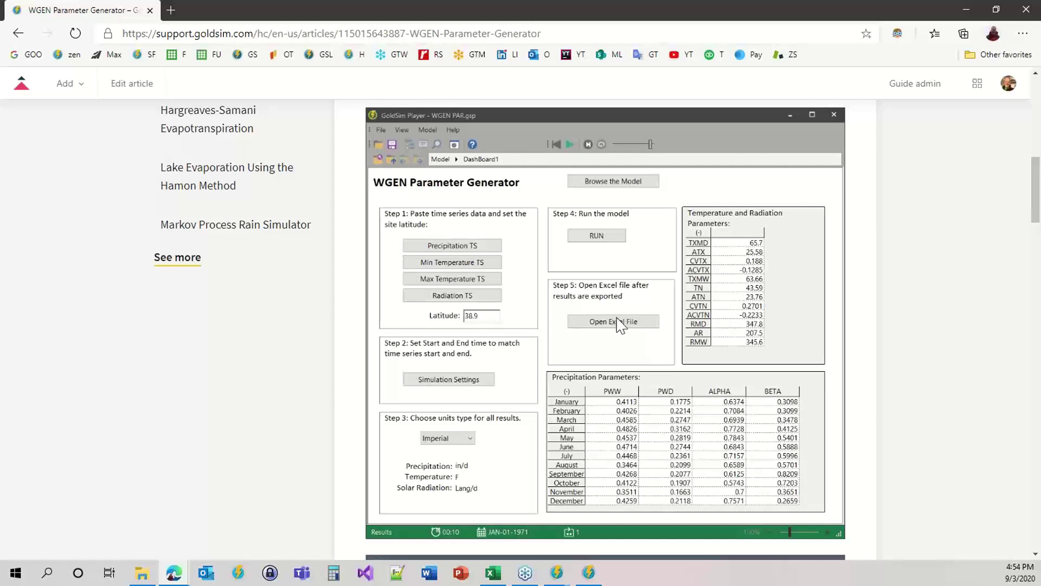
scroll(596, 320, "up", 8)
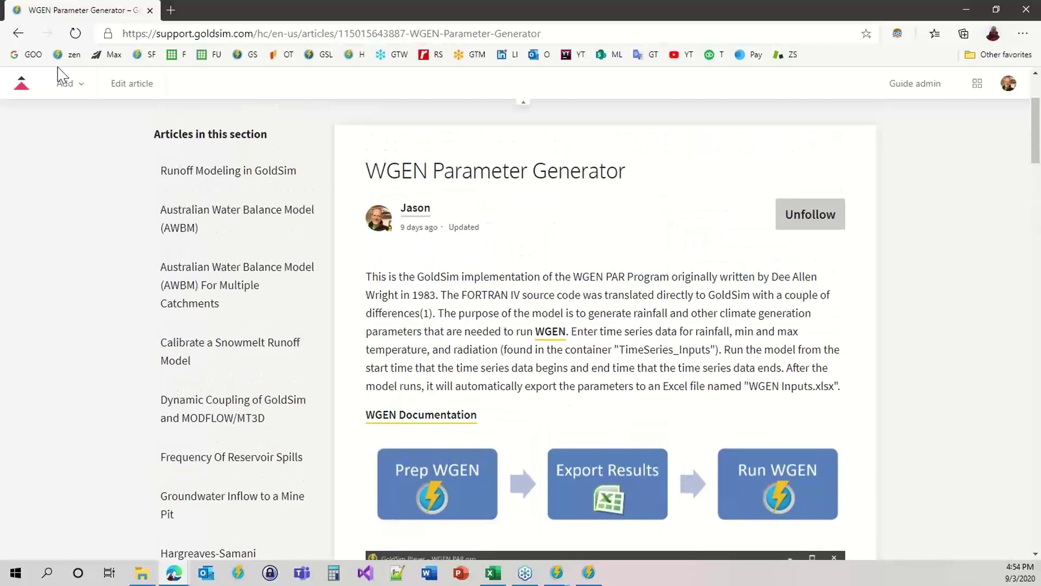
Return to the wgen search results, open the WGEN Weather Simulator article and view its dashboard image.
left_click(18, 33)
scroll(337, 390, "down", 1)
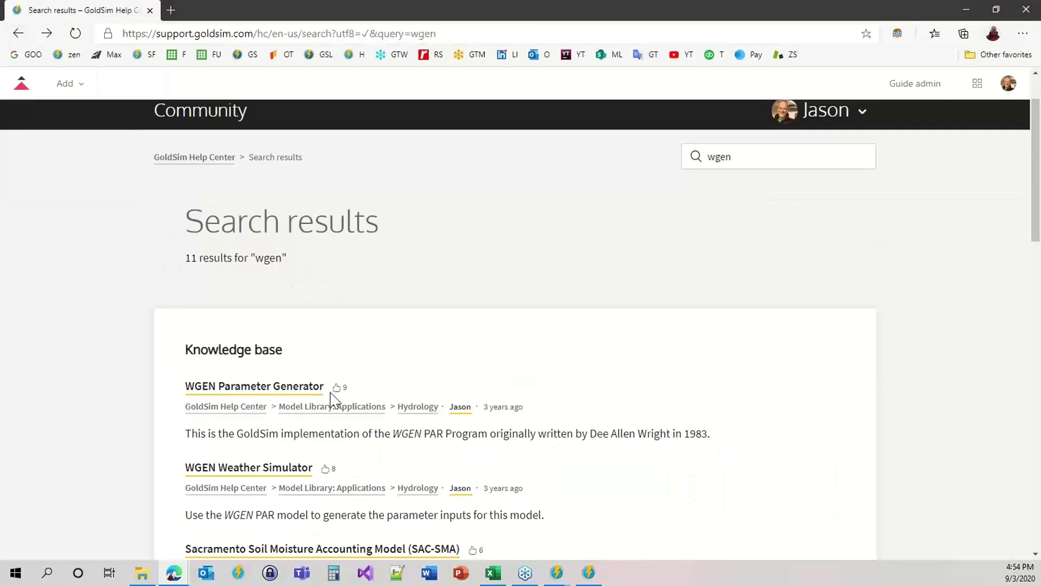
left_click(276, 468)
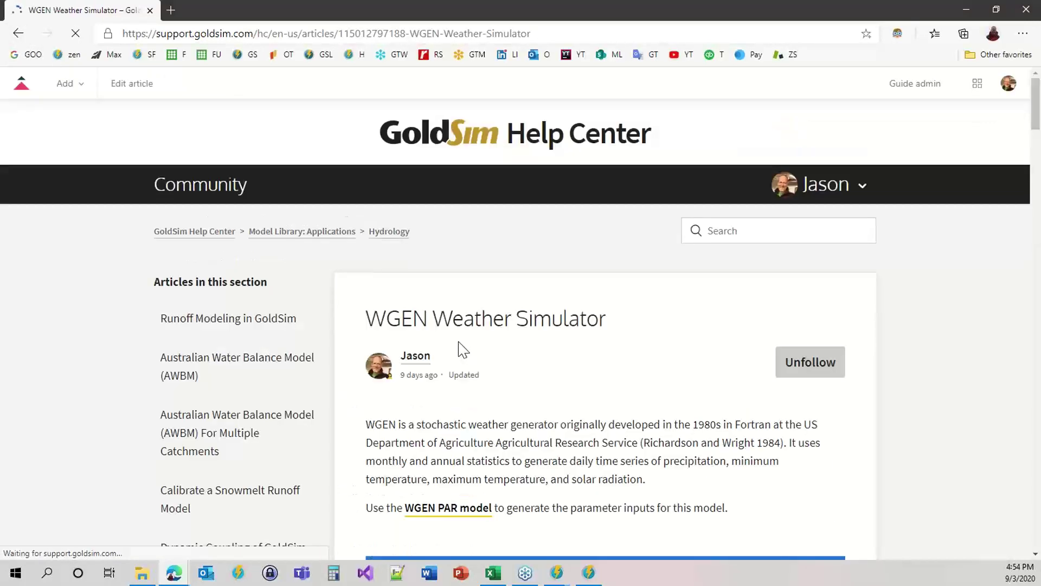
scroll(493, 343, "down", 7)
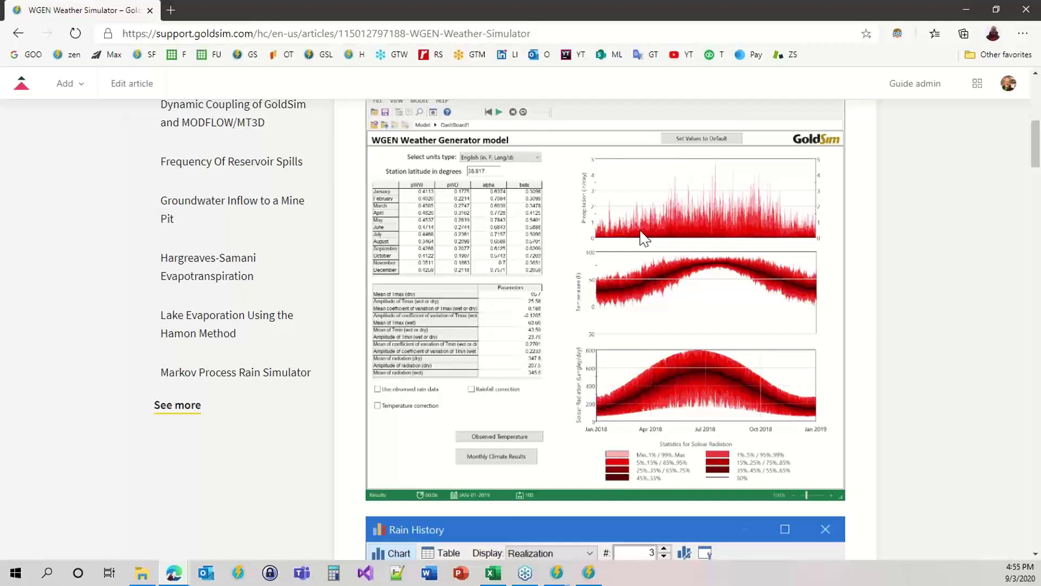
Switch to the untitled GoldSim model containing SubModel1 and close it without saving changes.
mouse_move(555, 577)
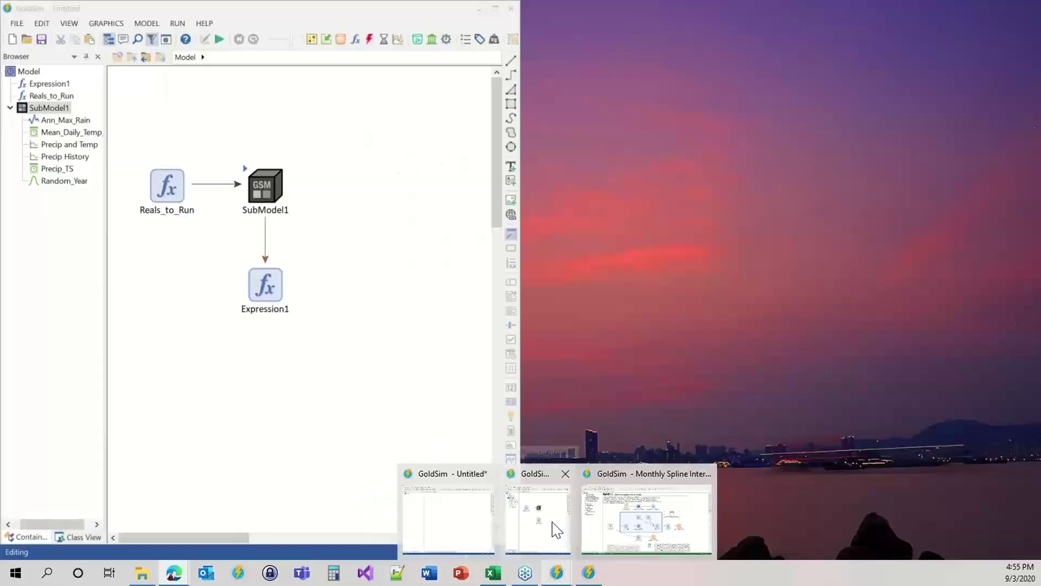
left_click(551, 530)
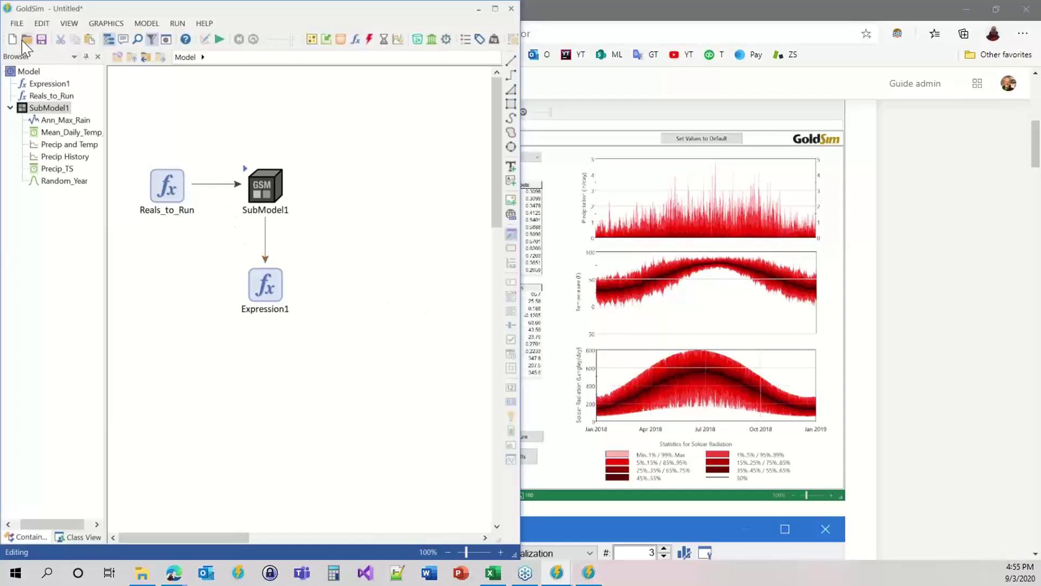
left_click(510, 9)
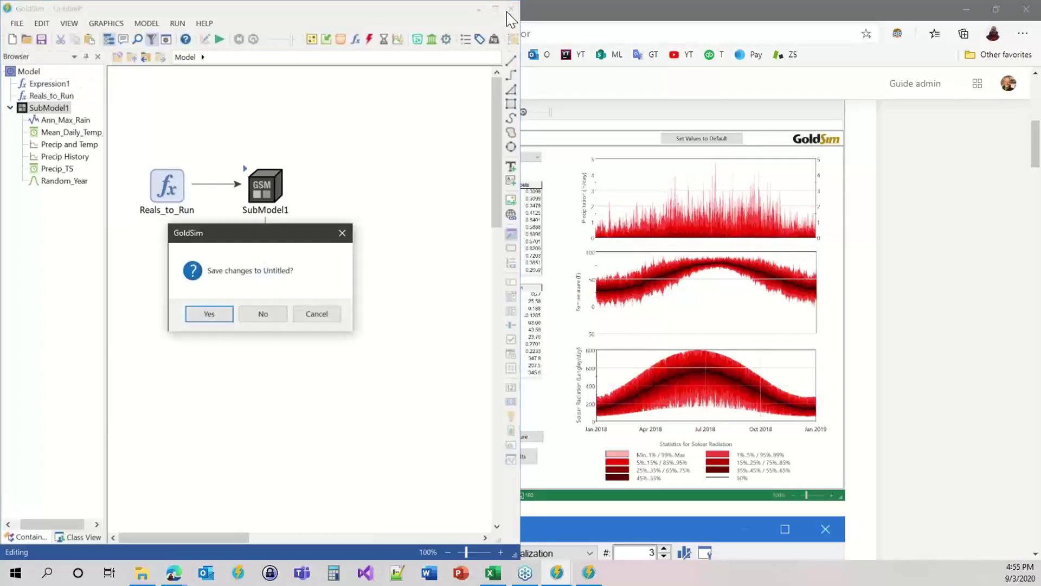
left_click(263, 314)
Switch to the Markov Process Rain Simulator model and inspect the gamma distribution defined in the Rain_Magnitude element.
left_click(584, 576)
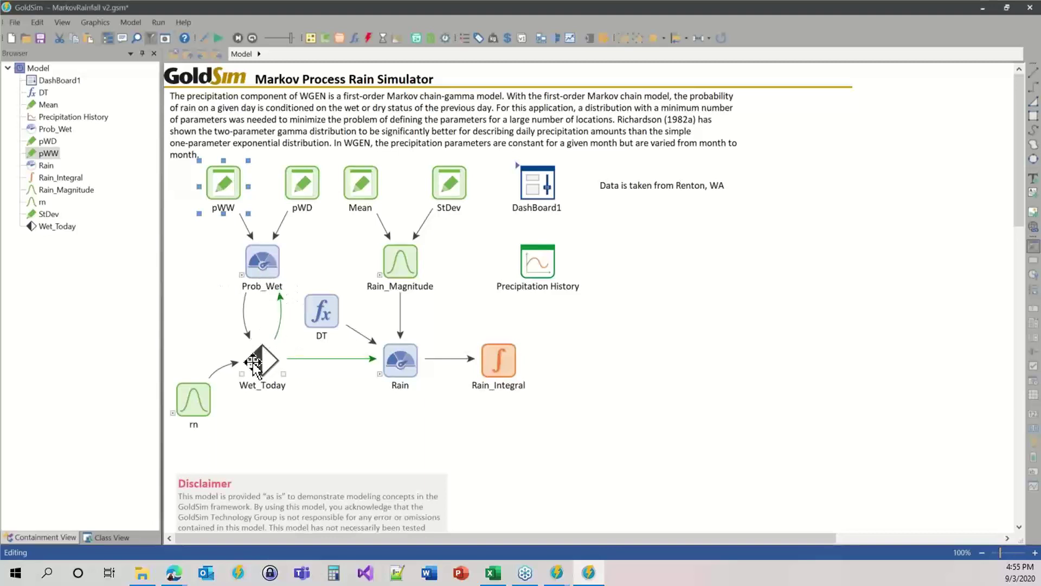
mouse_move(253, 361)
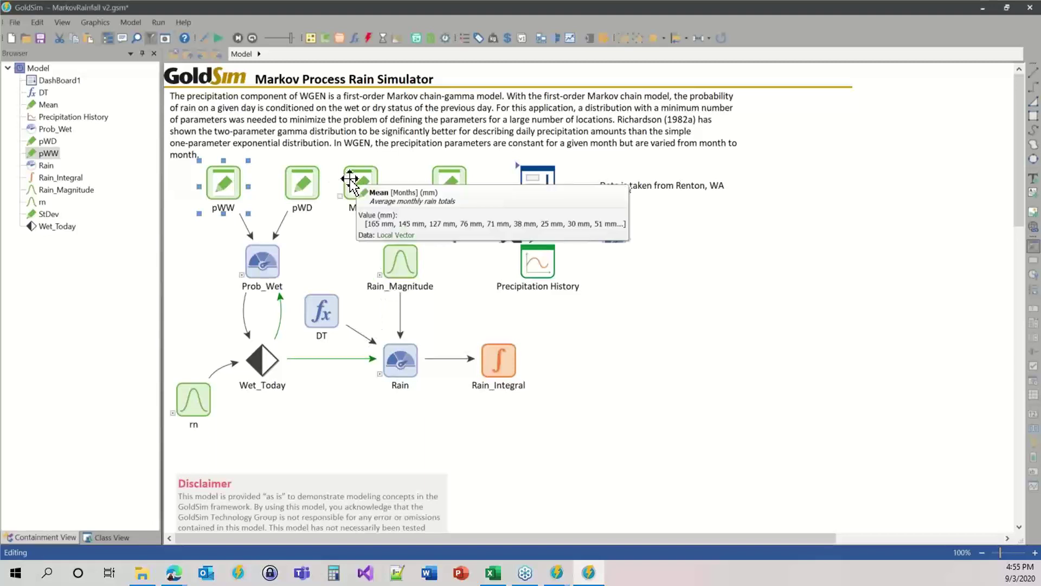
mouse_move(455, 183)
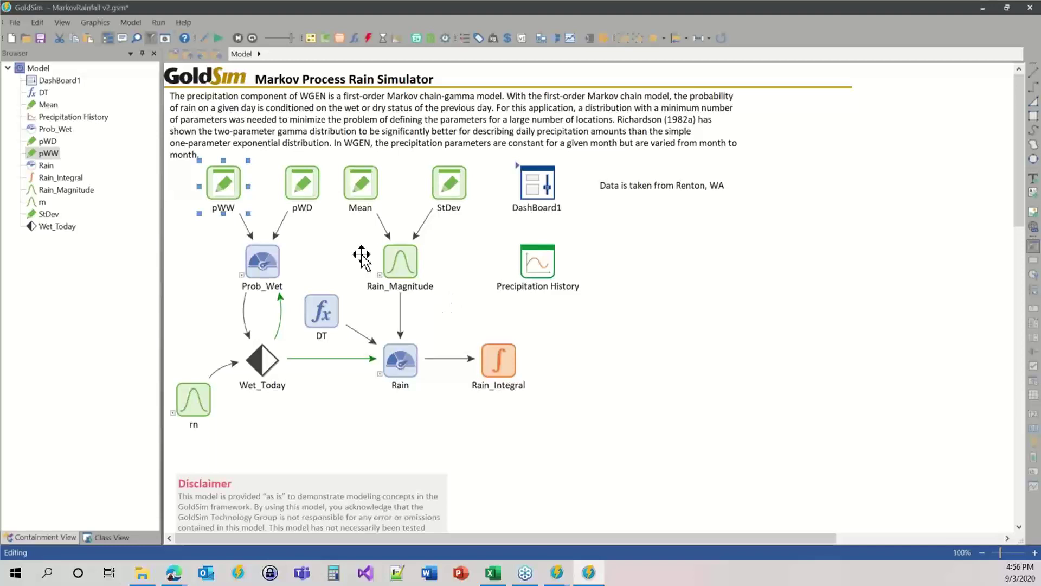
double_click(400, 261)
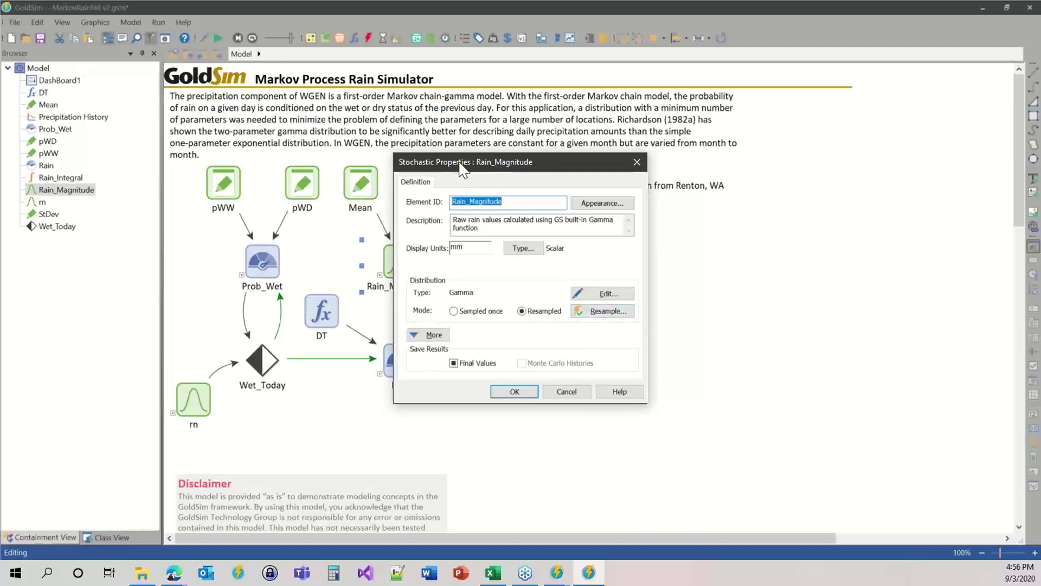
left_click_drag(463, 162, 626, 167)
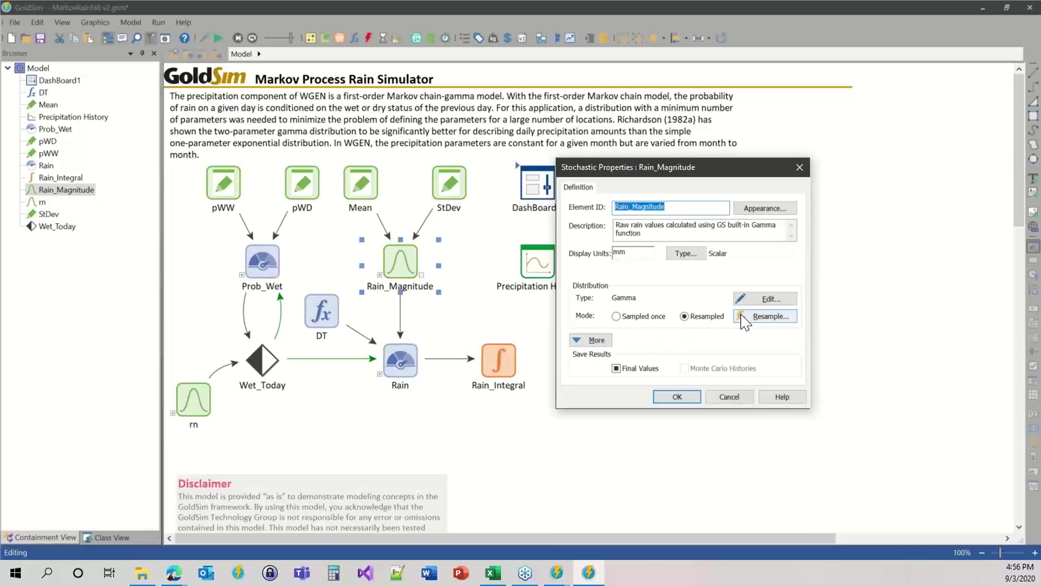
left_click(771, 300)
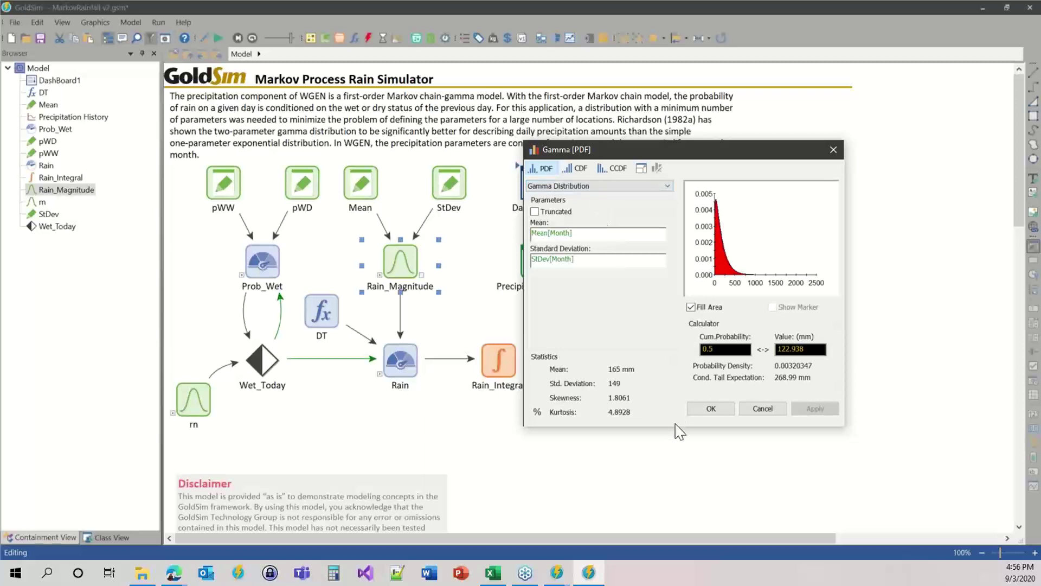
left_click(711, 409)
left_click(681, 395)
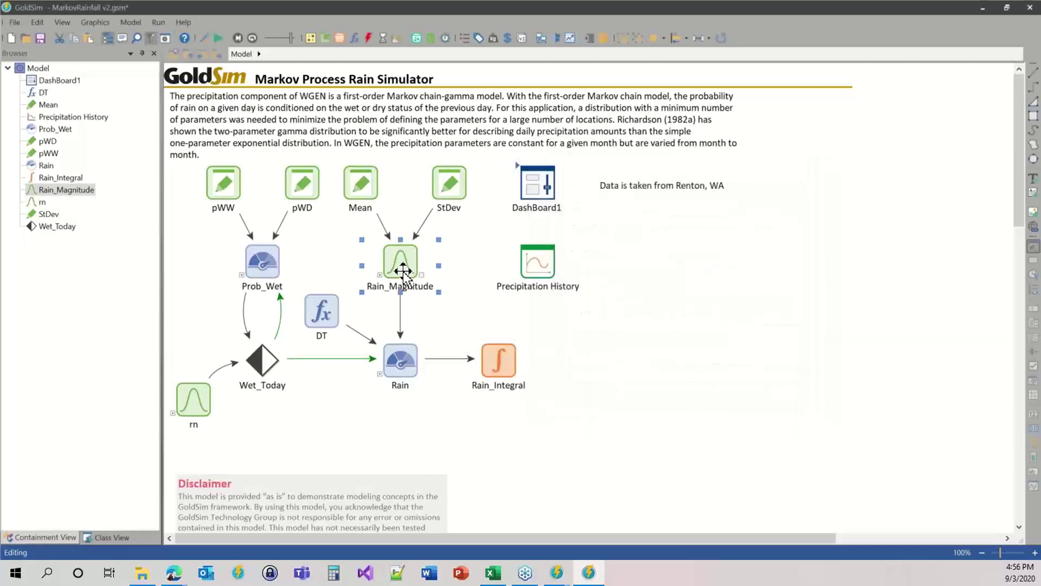
Inspect the Rain selector's if/then definition and the summary of the Rain_Magnitude element feeding it.
double_click(400, 359)
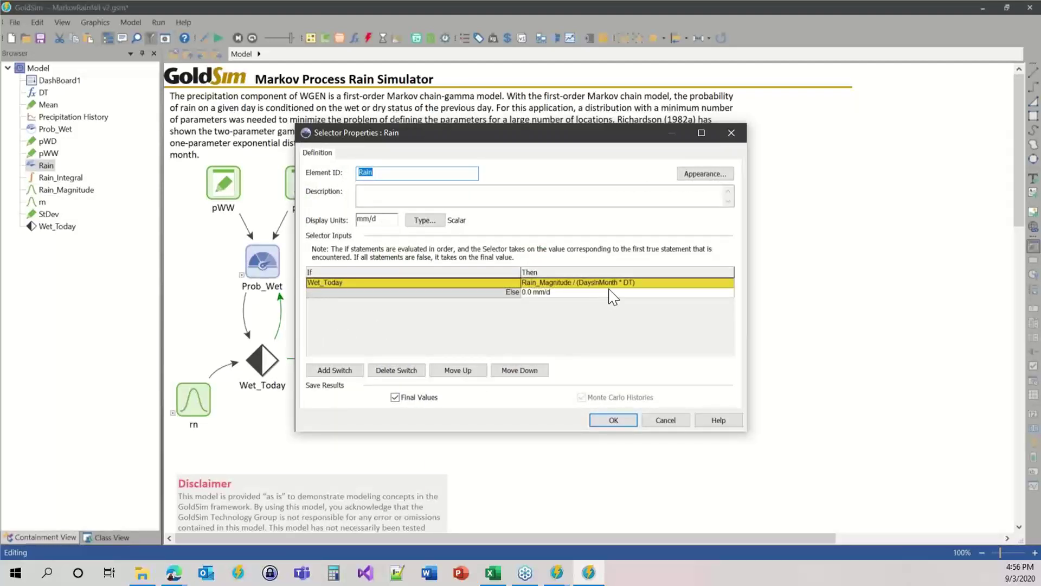
left_click(611, 420)
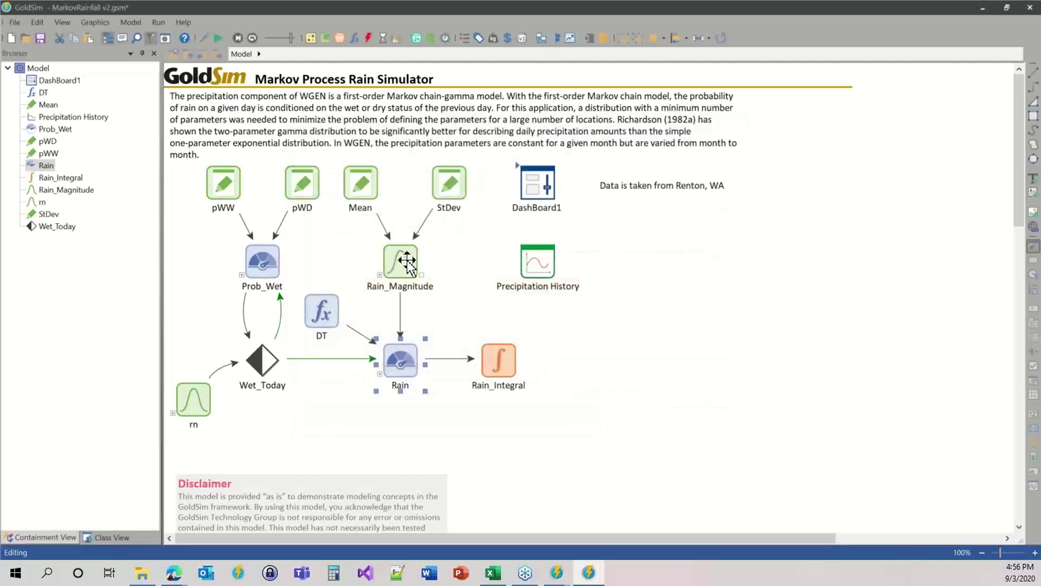
mouse_move(409, 262)
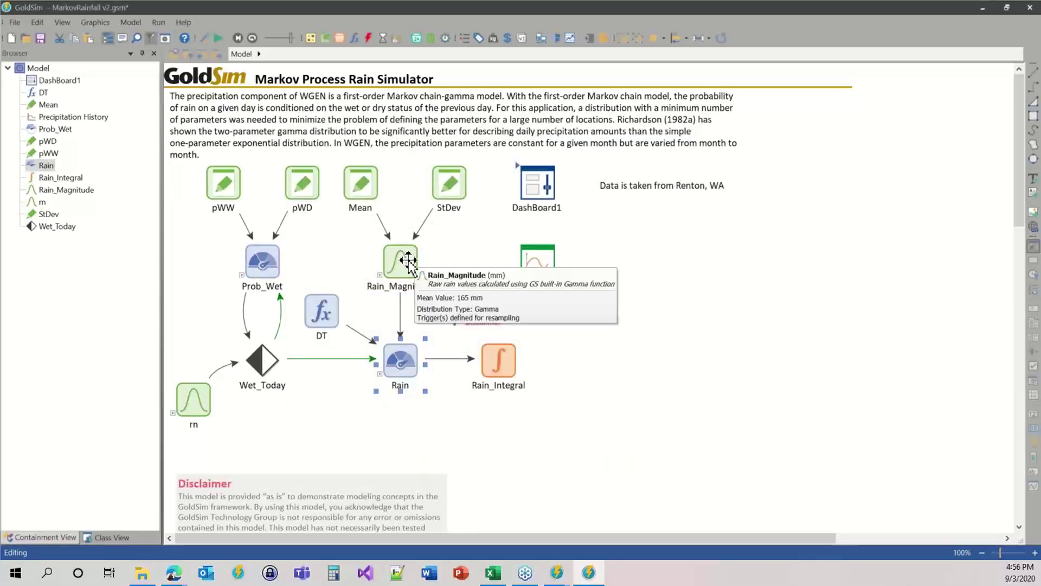
Run the Markov rainfall model and open the Precipitation History result, placing its window beside the model diagram.
left_click(219, 38)
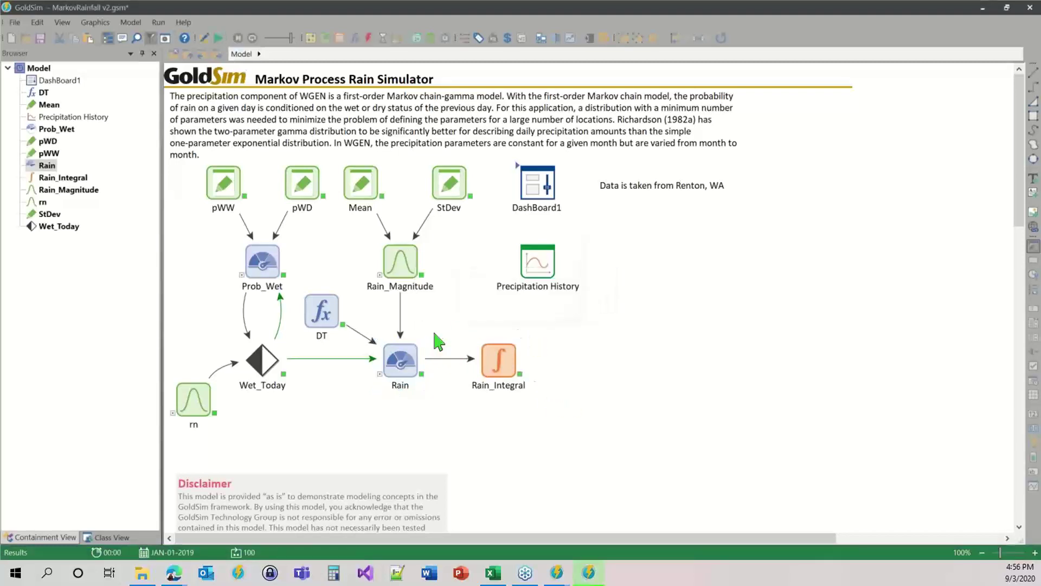
left_click(539, 307)
left_click(542, 260)
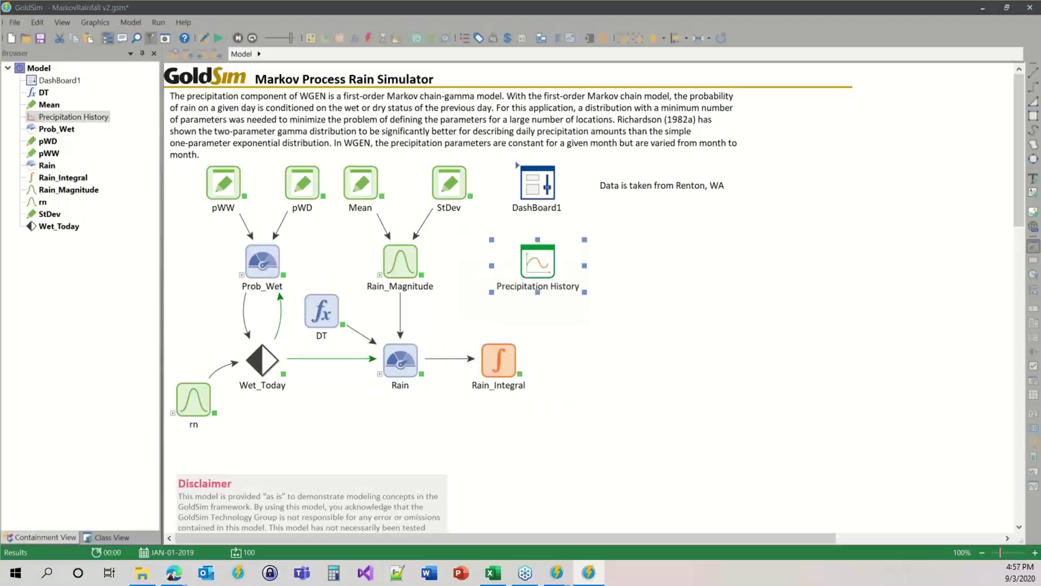
double_click(537, 261)
left_click_drag(767, 213, 677, 90)
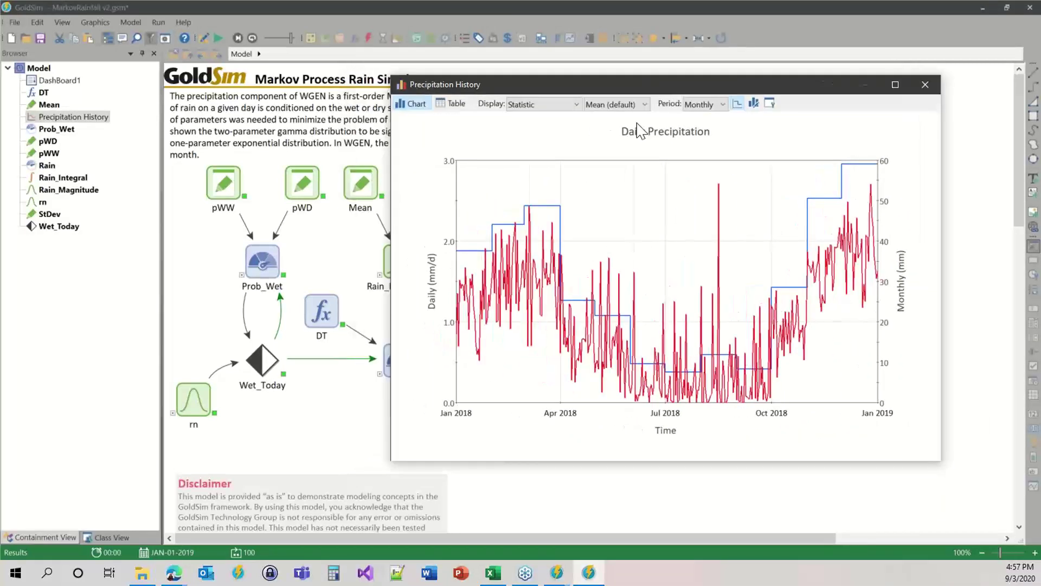
Display the Precipitation History chart by Realization instead of Statistic, and close the chart.
left_click(514, 105)
left_click(524, 127)
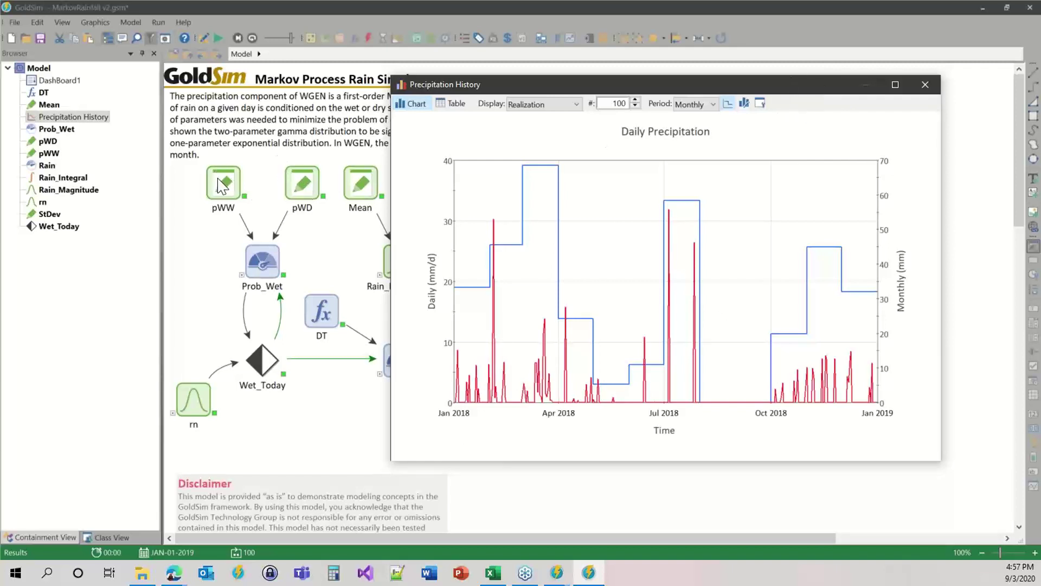
left_click(925, 85)
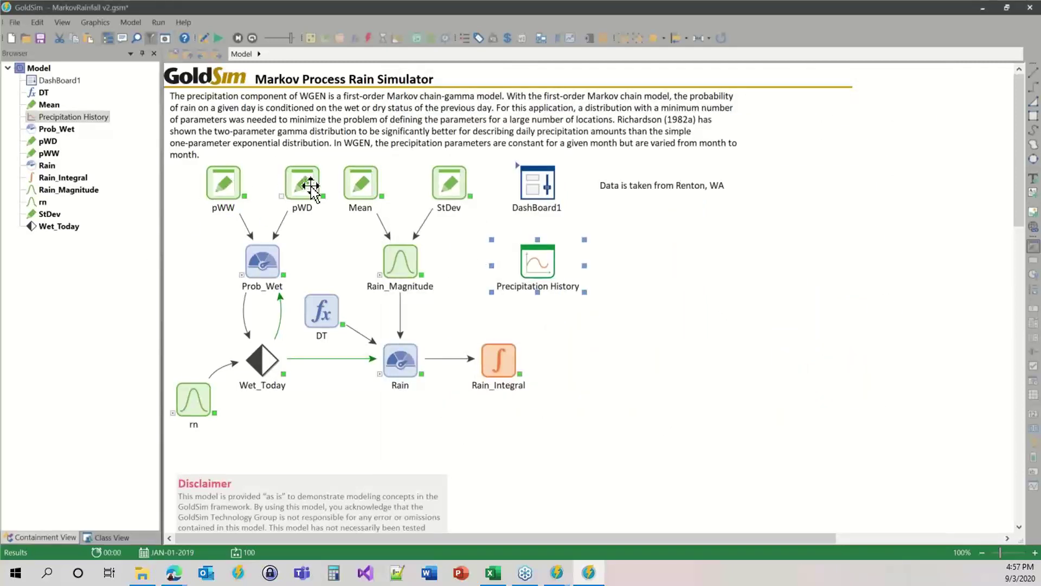
Switch to the WGEN.gsm model, maximize its window and view the overview of the stochastic weather simulator.
left_click(570, 389)
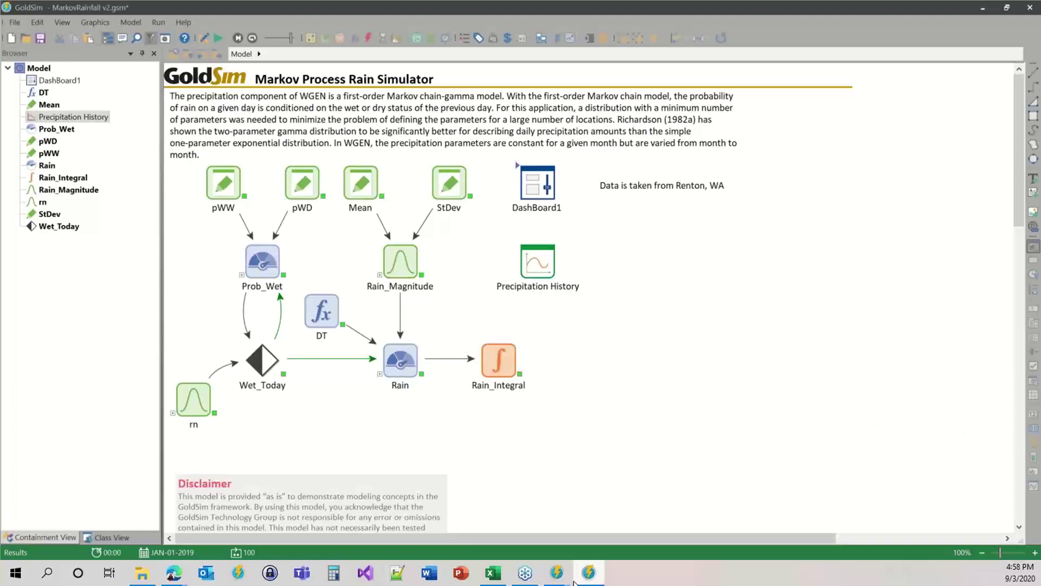
mouse_move(552, 583)
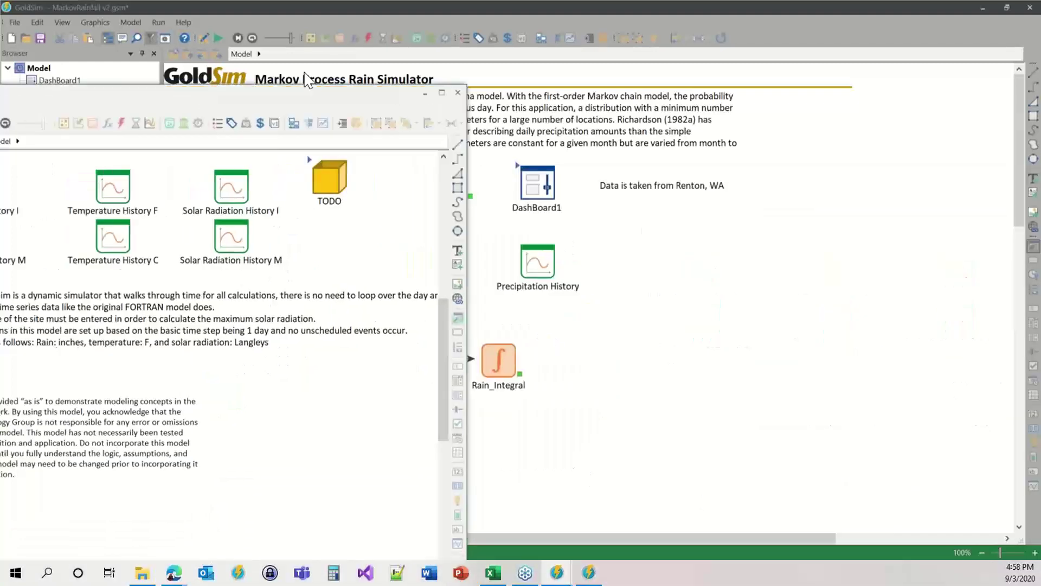
double_click(423, 70)
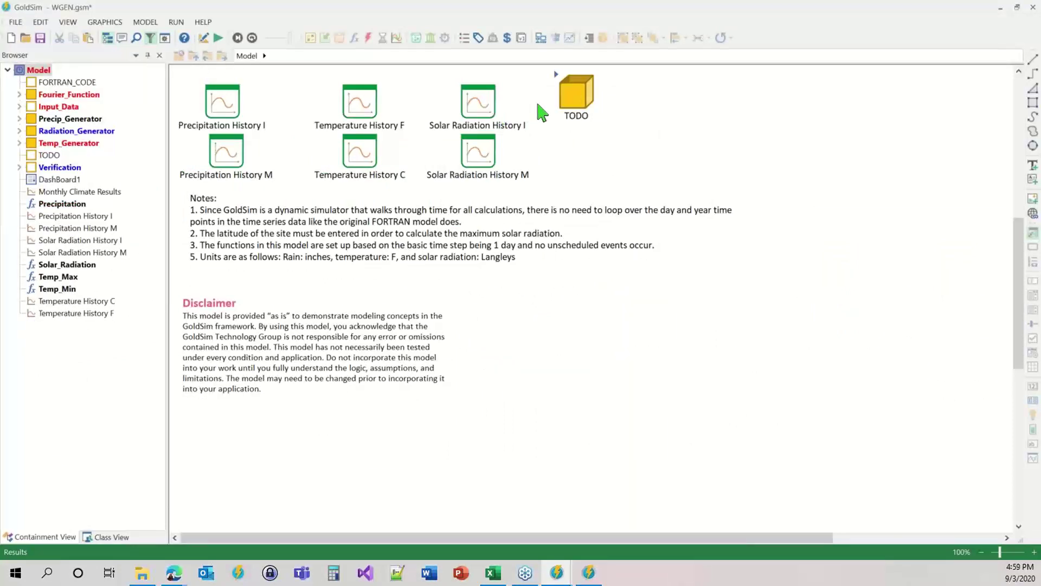
left_click(1020, 97)
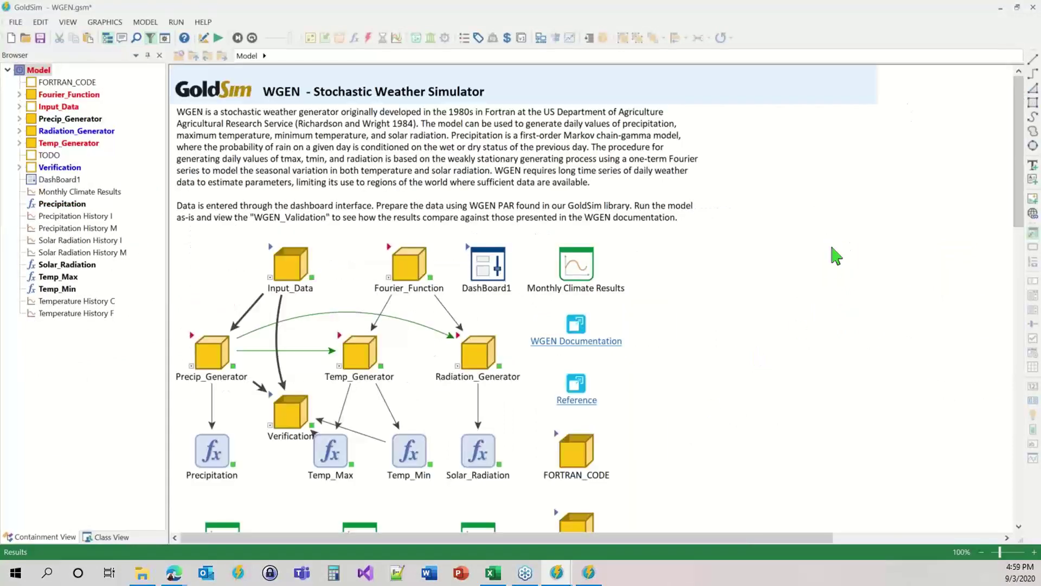
scroll(864, 274, "down", 1)
scroll(866, 279, "up", 1)
scroll(721, 364, "down", 1)
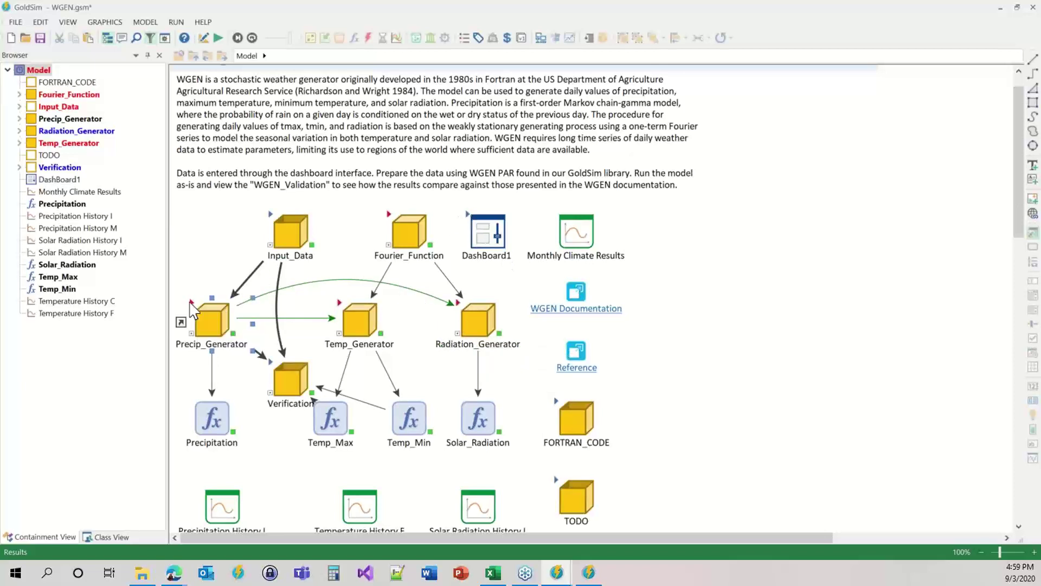
Look through the Precip_Generator container's precipitation logic and return to the model's root level.
double_click(245, 342)
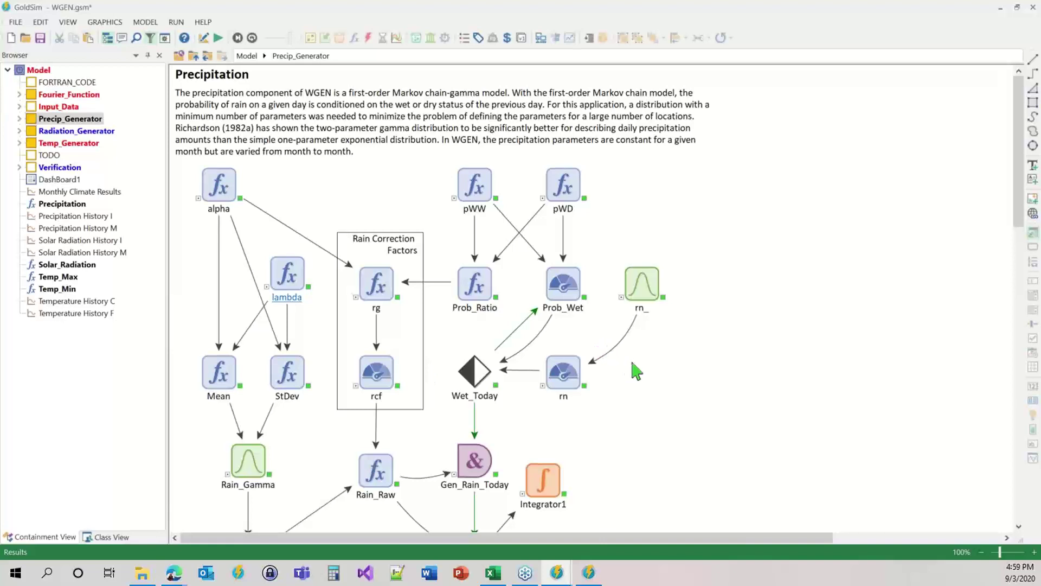
scroll(632, 362, "down", 2)
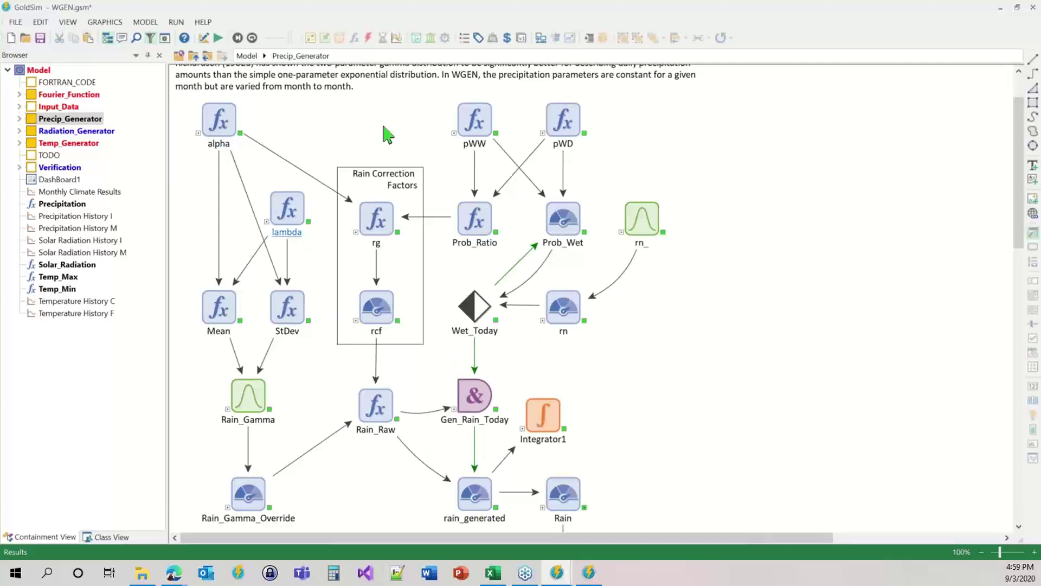
scroll(467, 152, "up", 2)
left_click(247, 56)
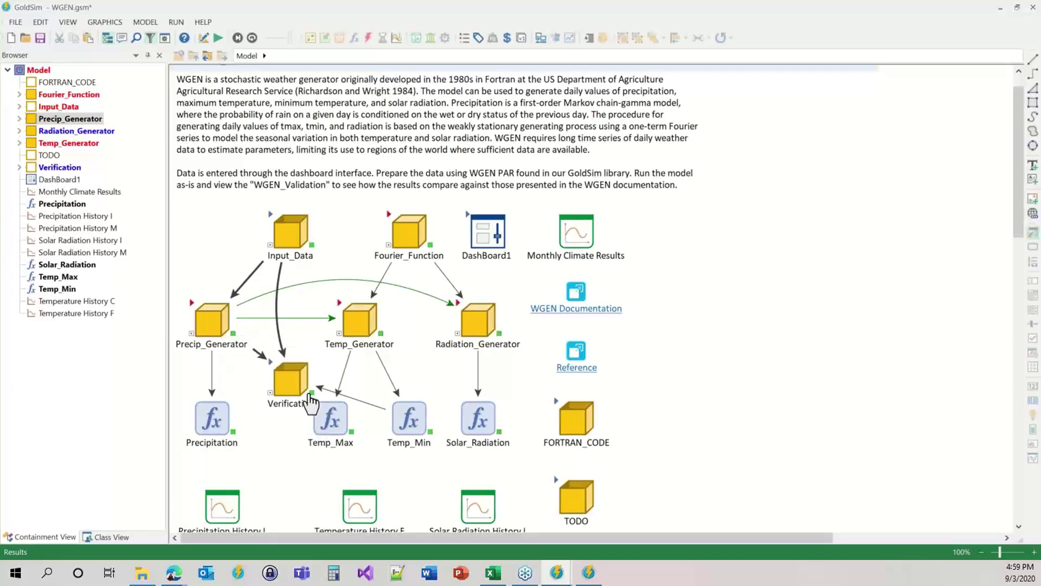
Shift the Verification container slightly away from Temp_Max and open the Temp_Verification container inside it.
left_click_drag(296, 382, 284, 380)
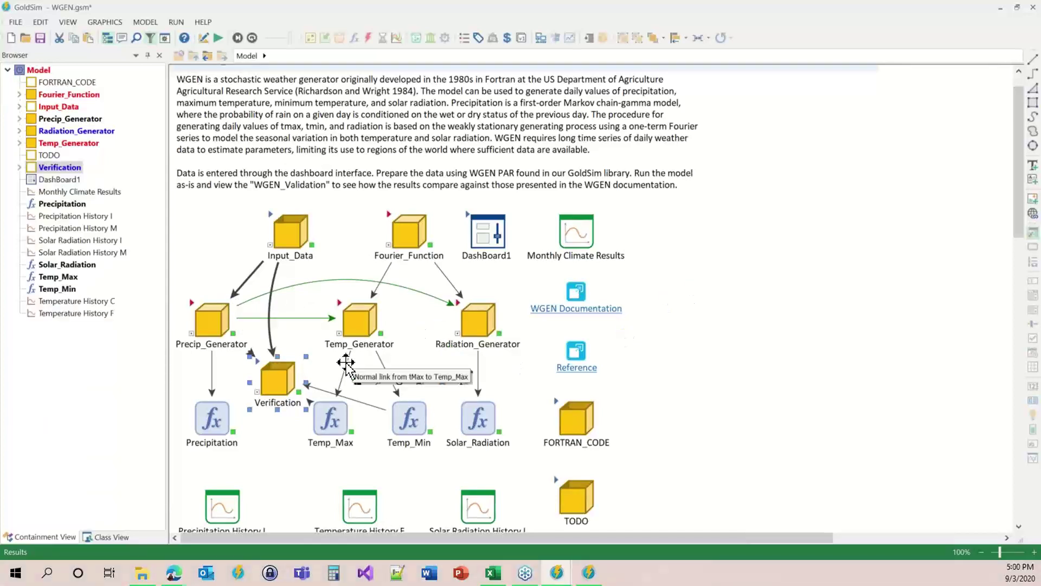
double_click(260, 373)
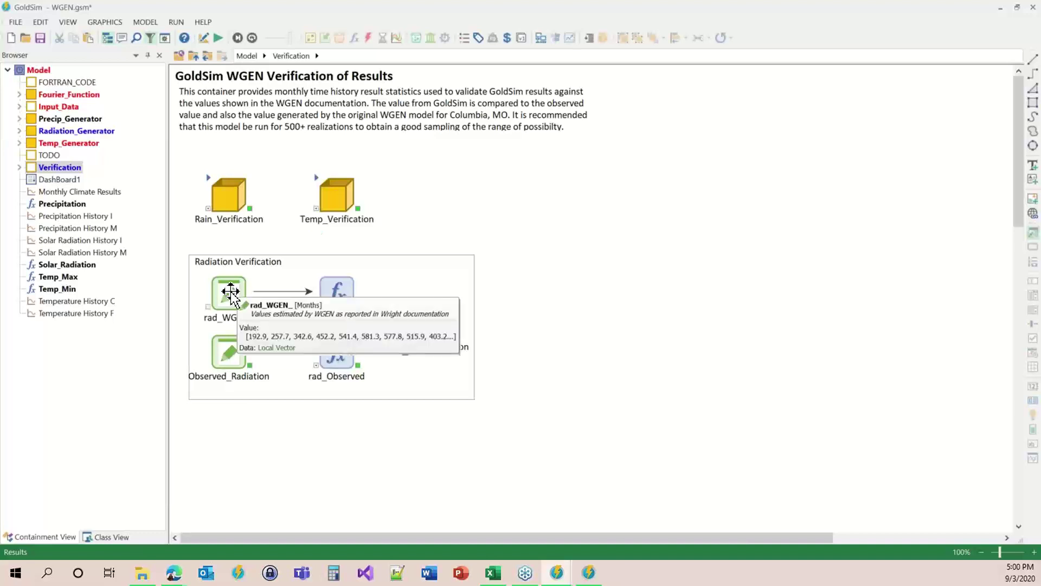
double_click(327, 198)
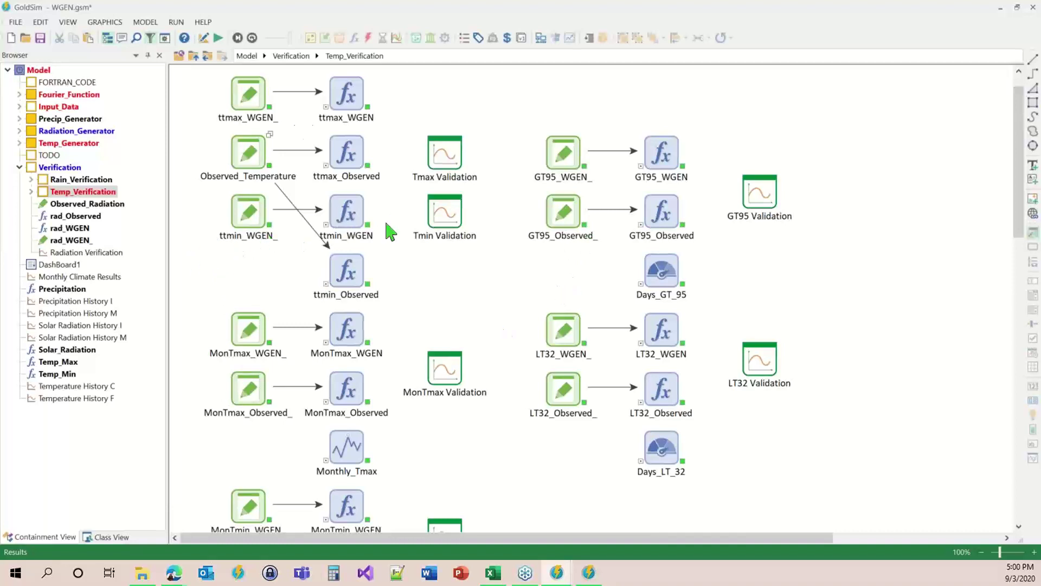
Return to the Verification container, look through the Rain_Verification container's validation elements, and go back to the model's root level.
left_click(282, 59)
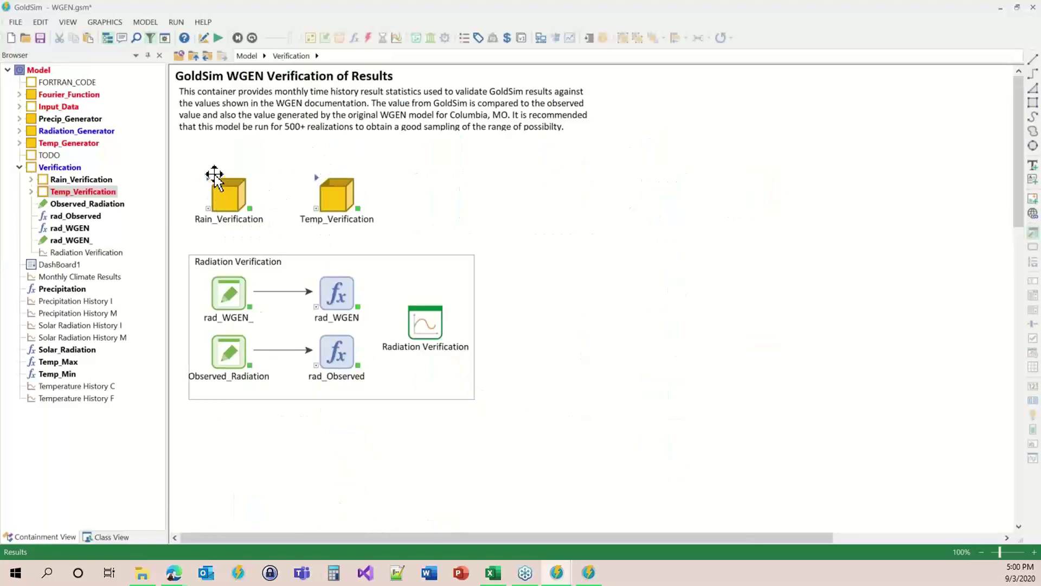
double_click(223, 190)
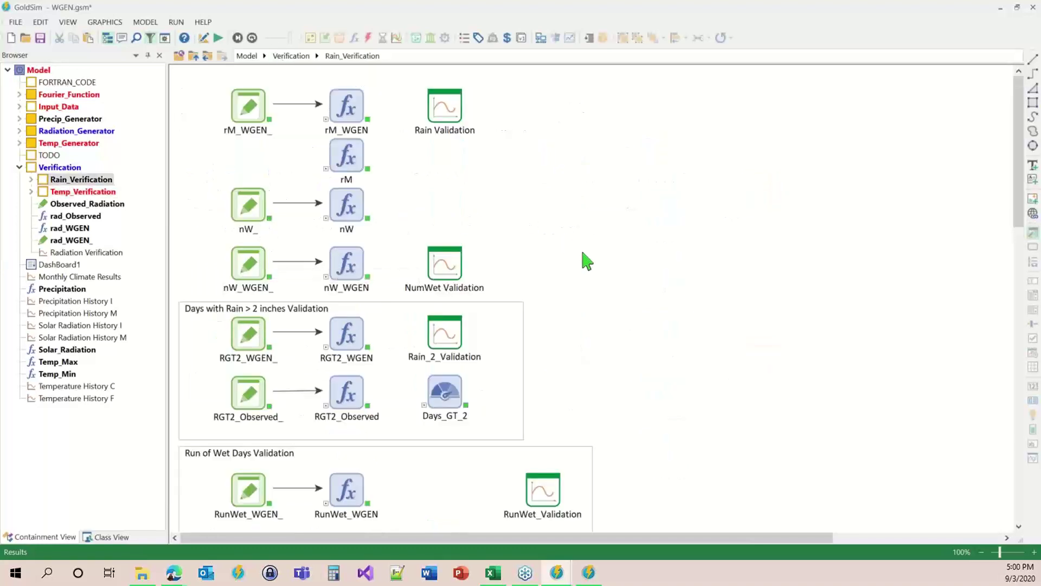
scroll(583, 263, "down", 1)
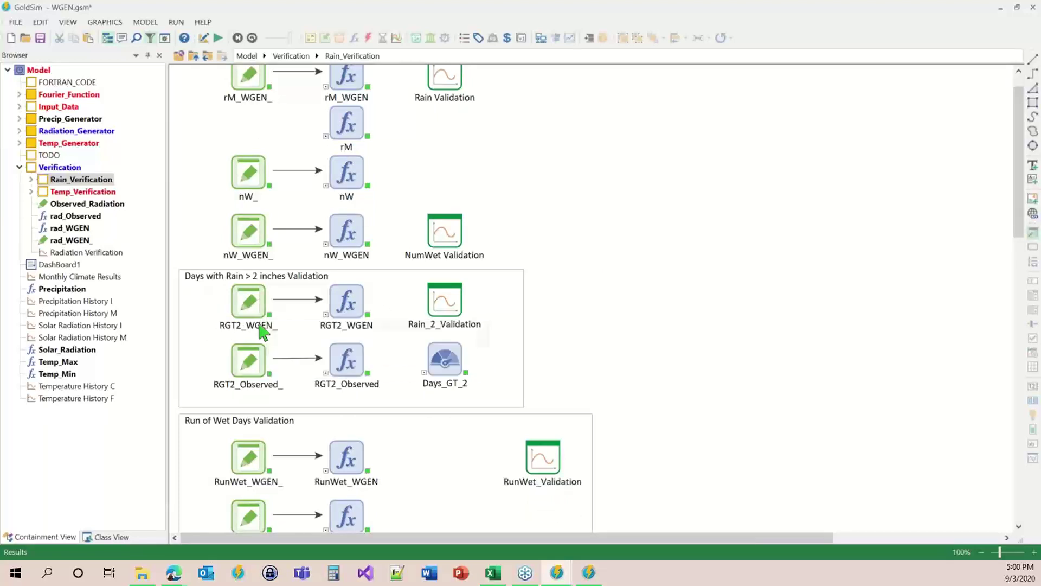
mouse_move(262, 330)
mouse_move(364, 308)
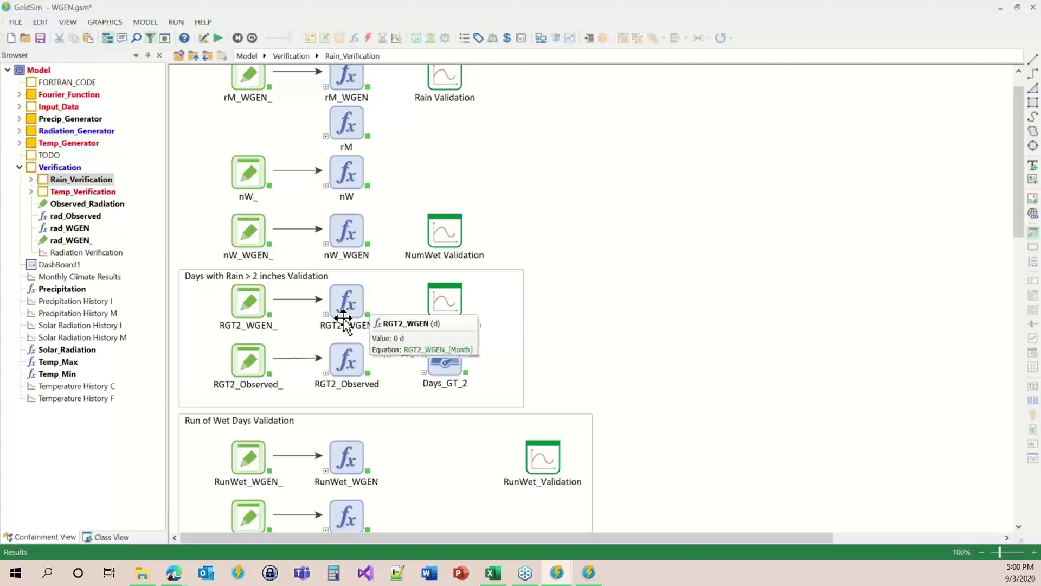
left_click(282, 56)
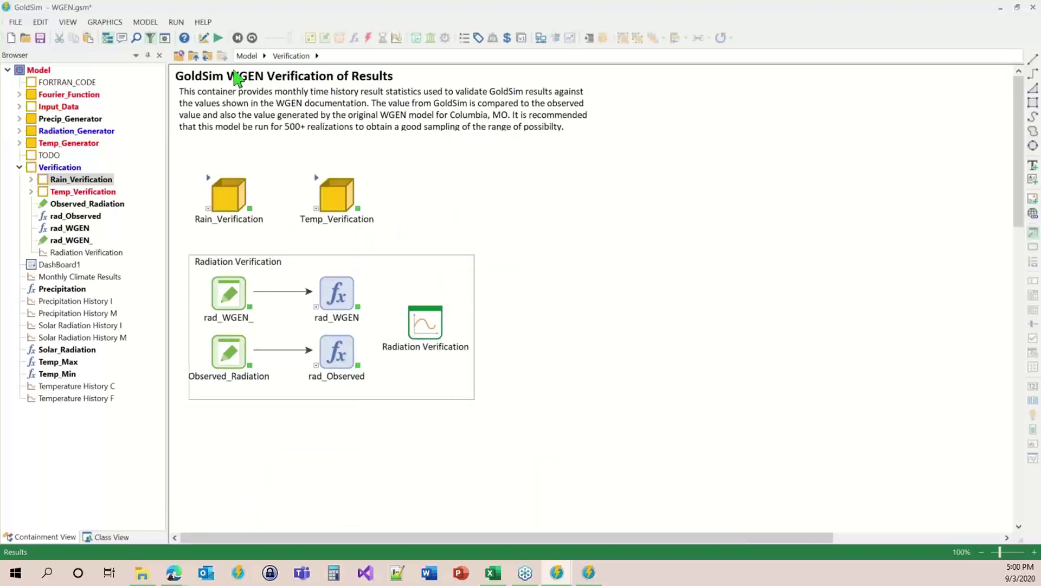
left_click(197, 59)
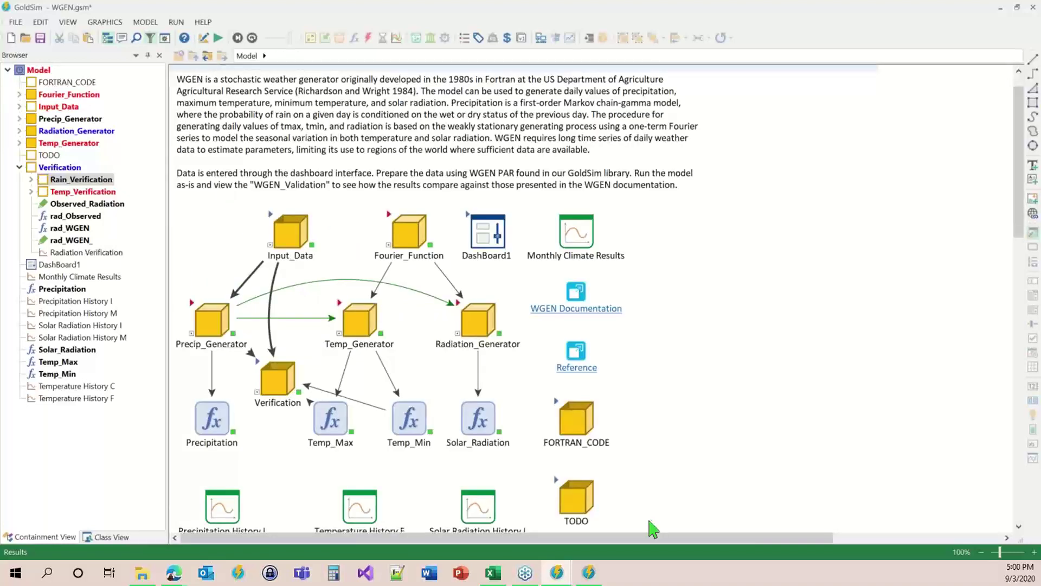
Open the FORTRAN_CODE container to view the code copied from the WGEN documentation, and return to the model's root level.
left_click(554, 401)
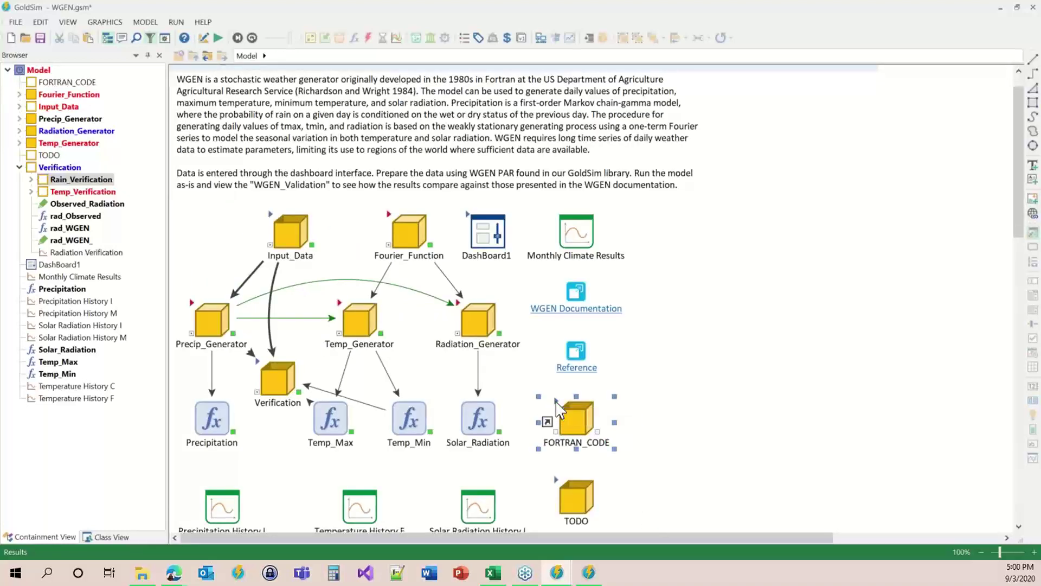
double_click(557, 407)
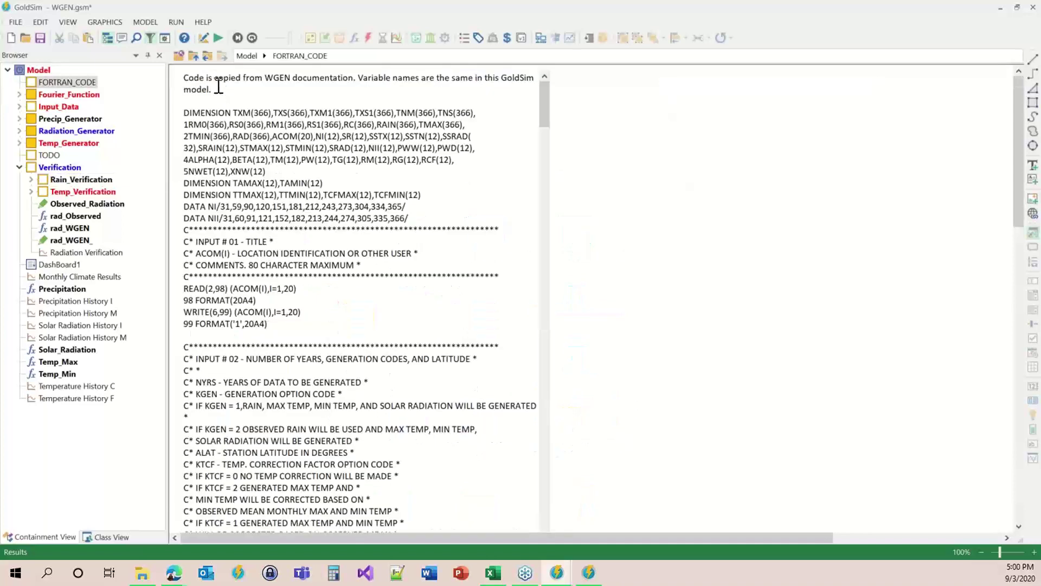
left_click(247, 55)
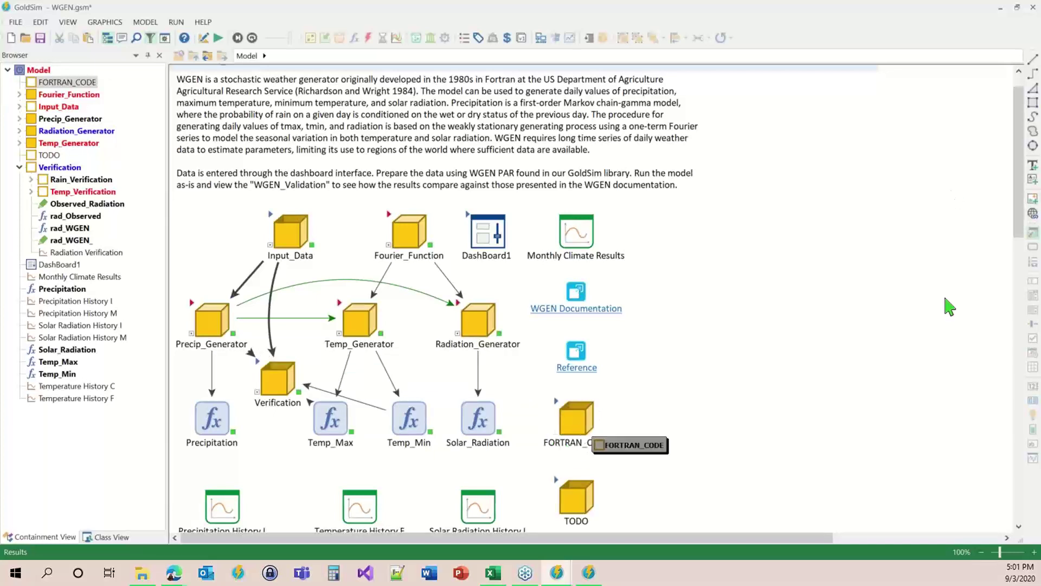
scroll(947, 307, "up", 1)
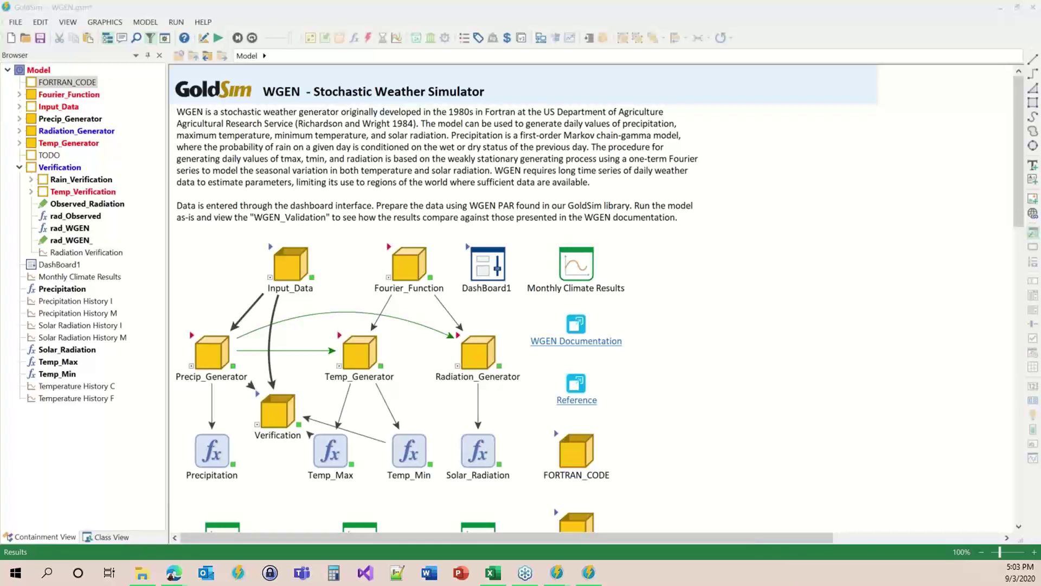
Switch to the GoldSim Help Center page in Edge, search it for "forecast" and look through the results.
mouse_move(180, 576)
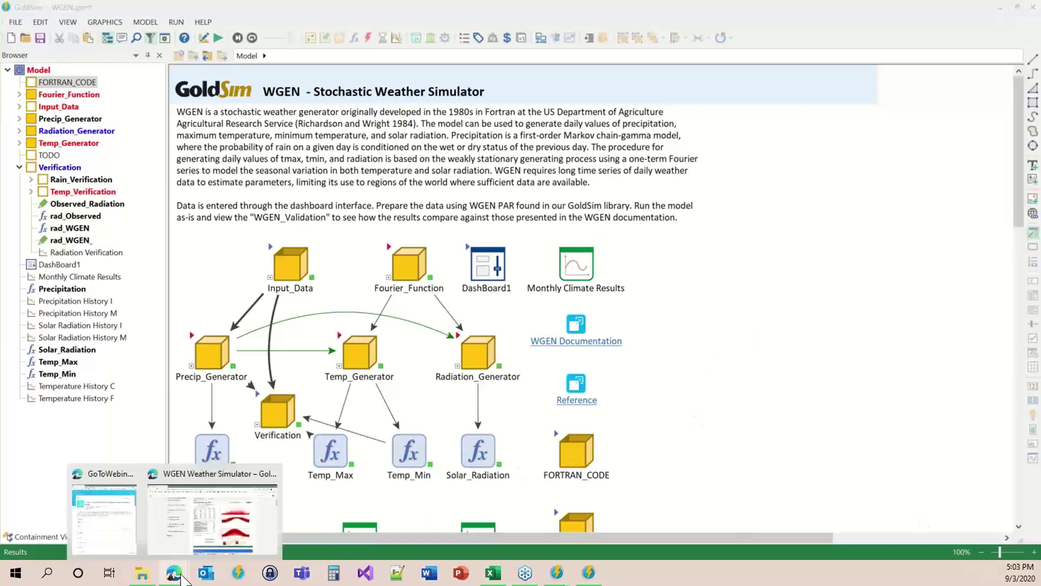
left_click(217, 523)
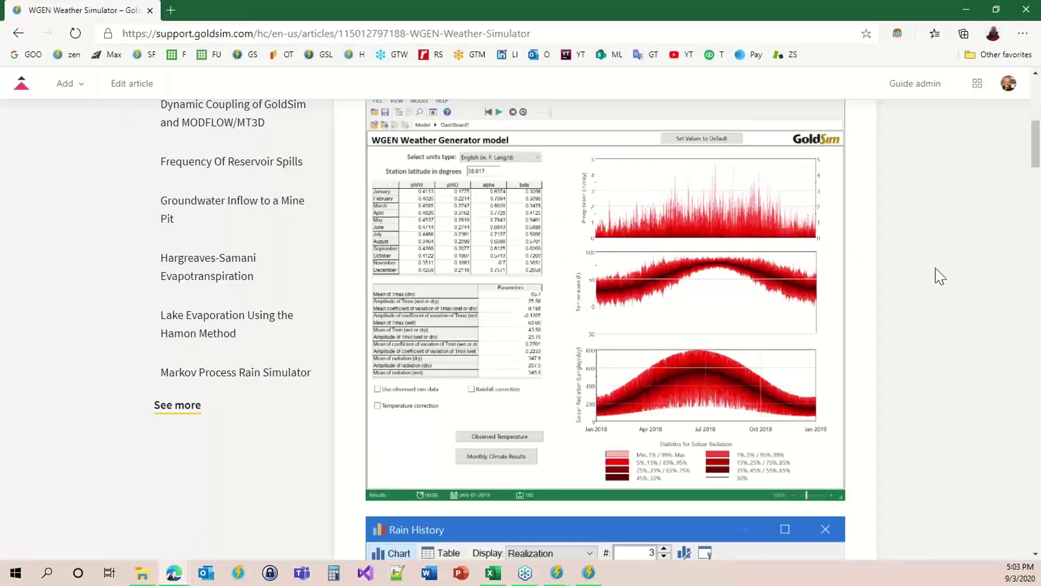
scroll(940, 276, "up", 8)
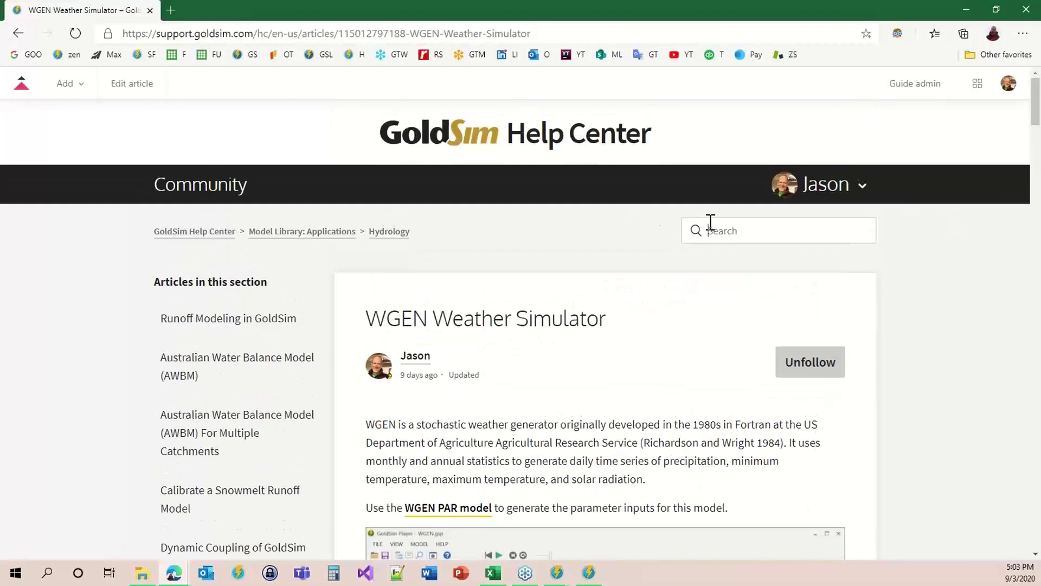
left_click(711, 224)
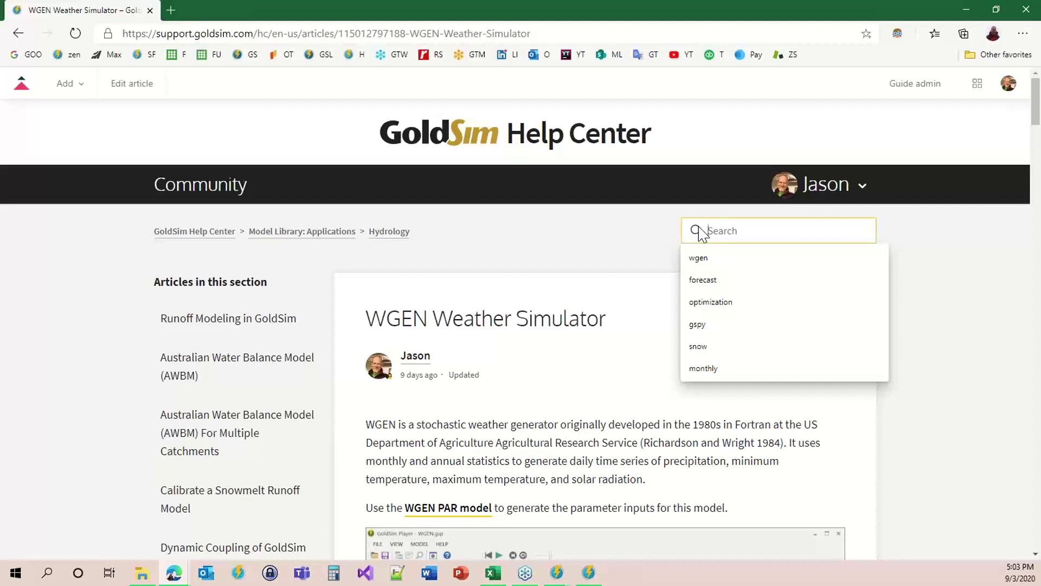
type("forecast")
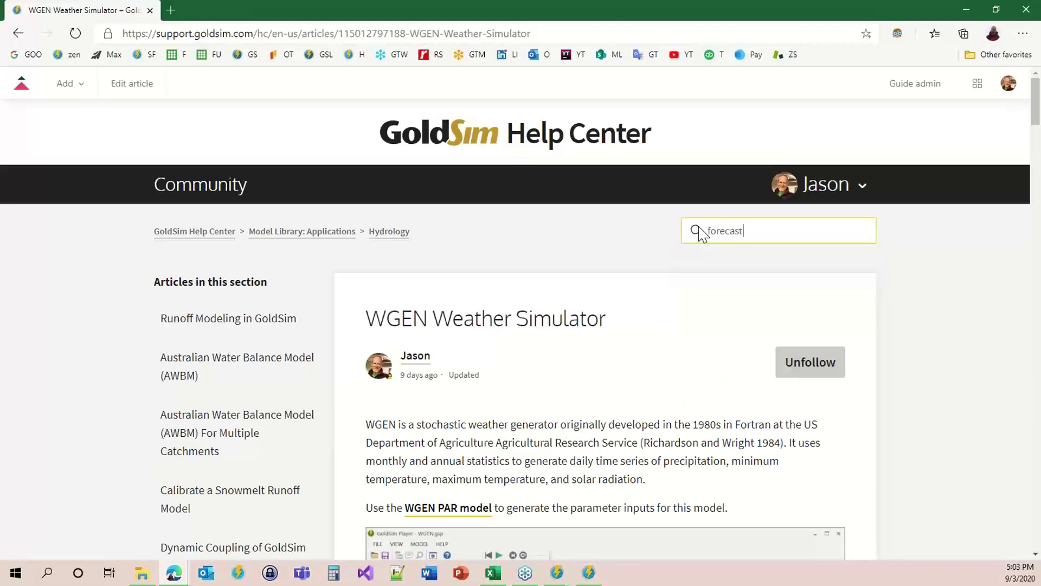
key("Return")
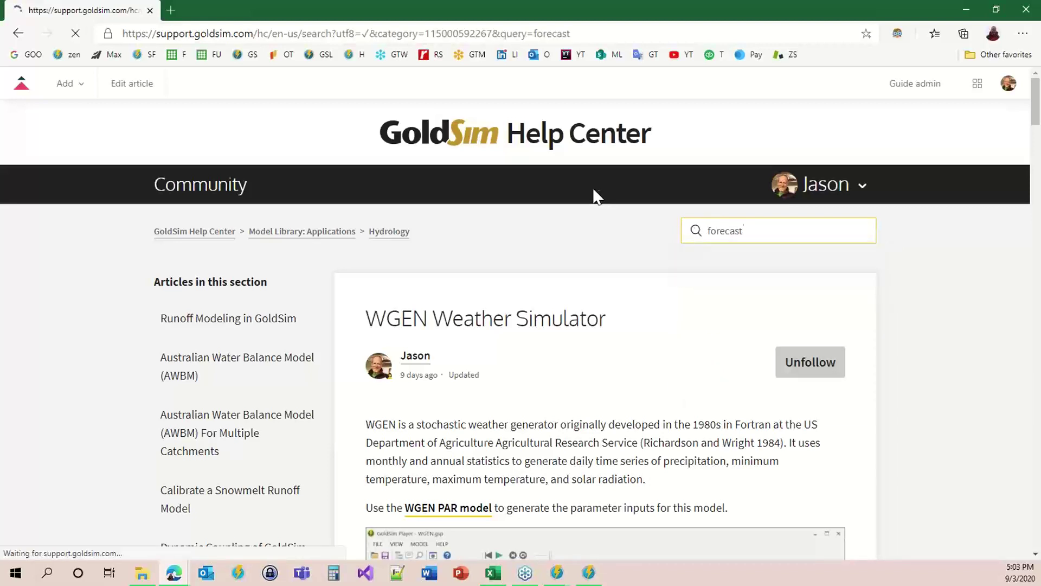
scroll(542, 321, "down", 3)
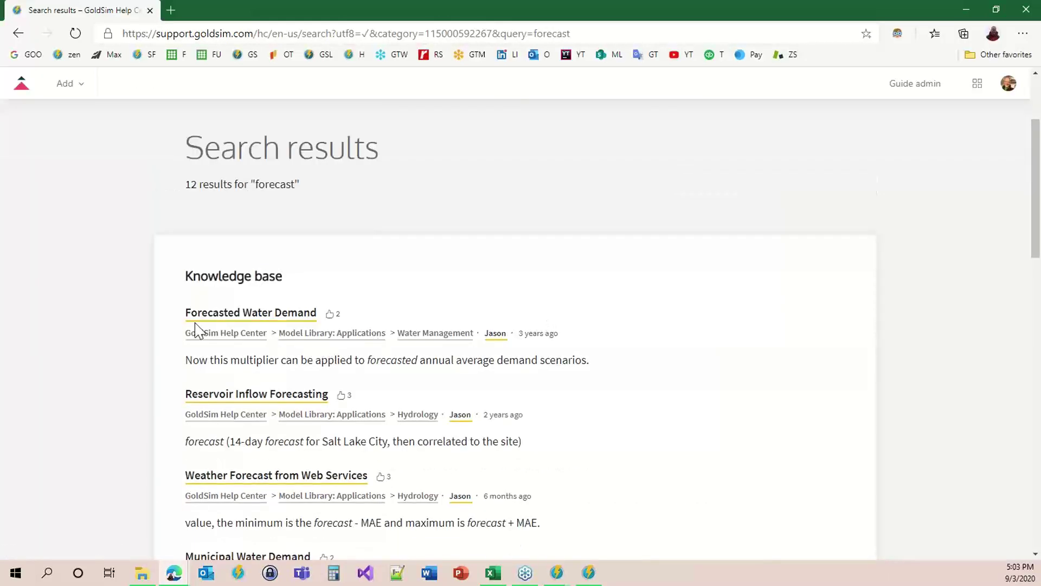
scroll(198, 329, "down", 1)
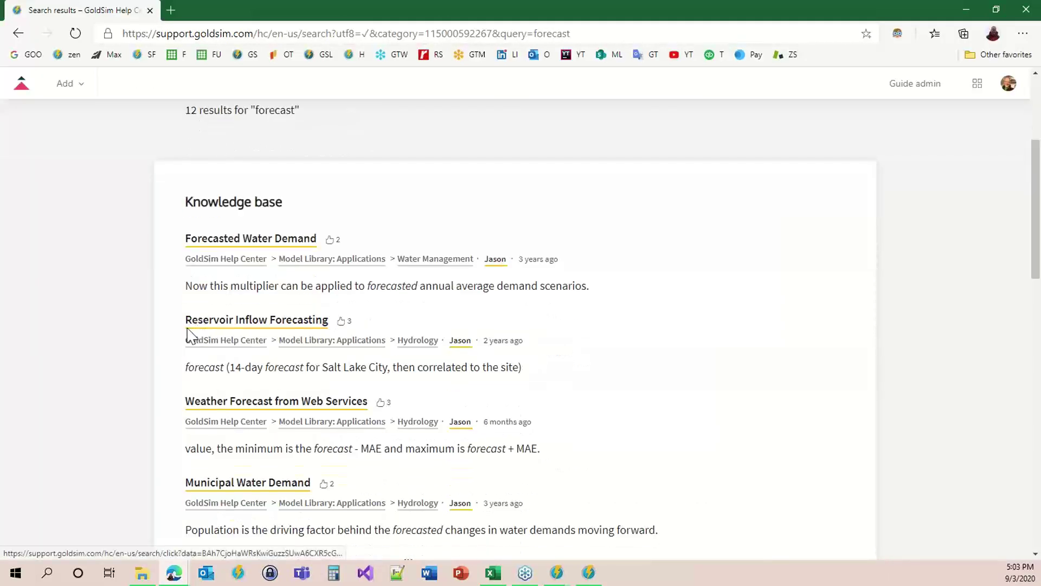
Open the Weather Forecast from Web Services article and review its description and the 7-Day Temperature Forecast dashboard capture.
left_click(219, 408)
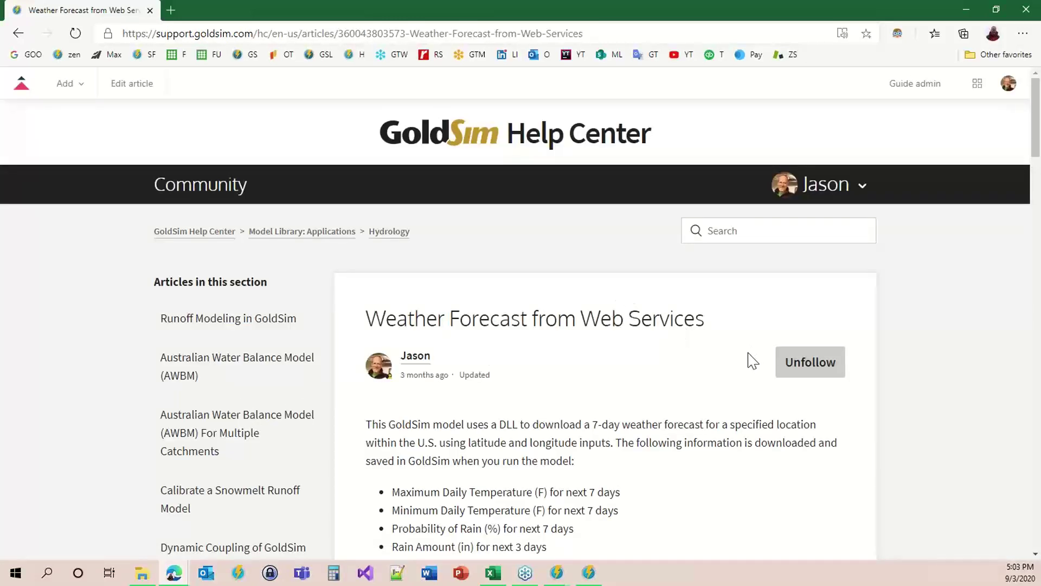
scroll(686, 331, "down", 7)
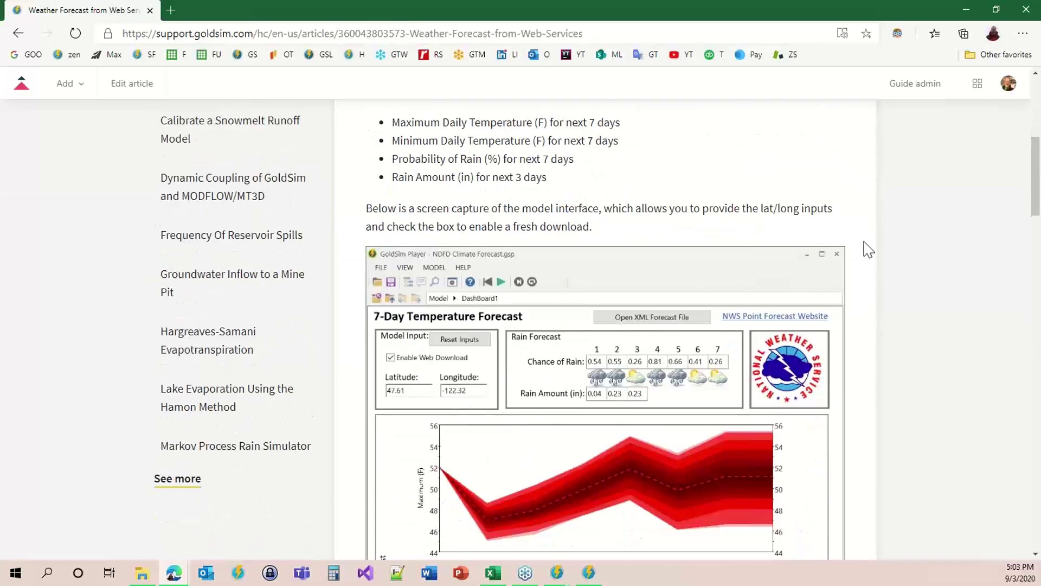
scroll(868, 347, "down", 1)
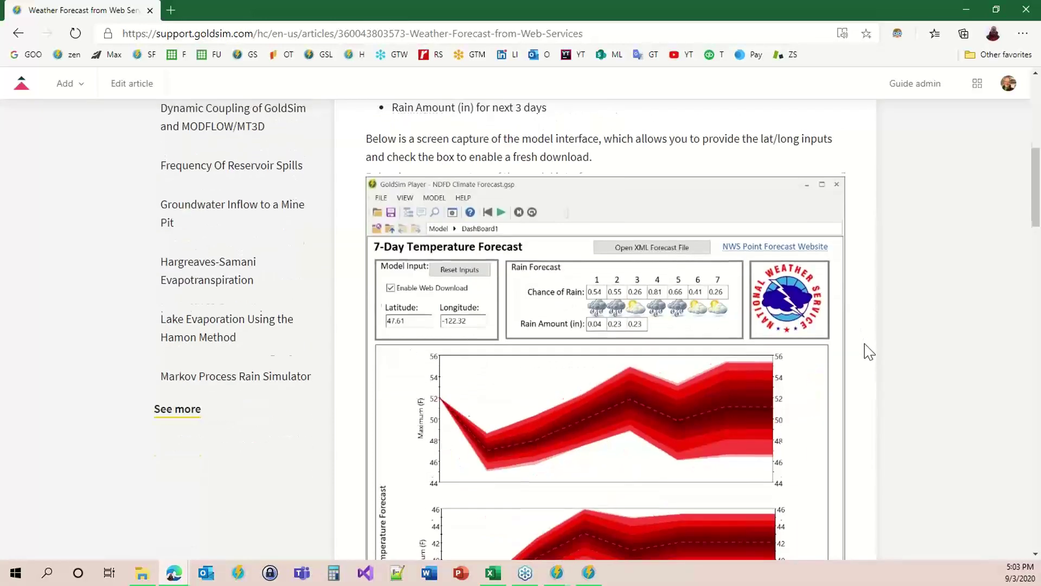
scroll(866, 348, "up", 1)
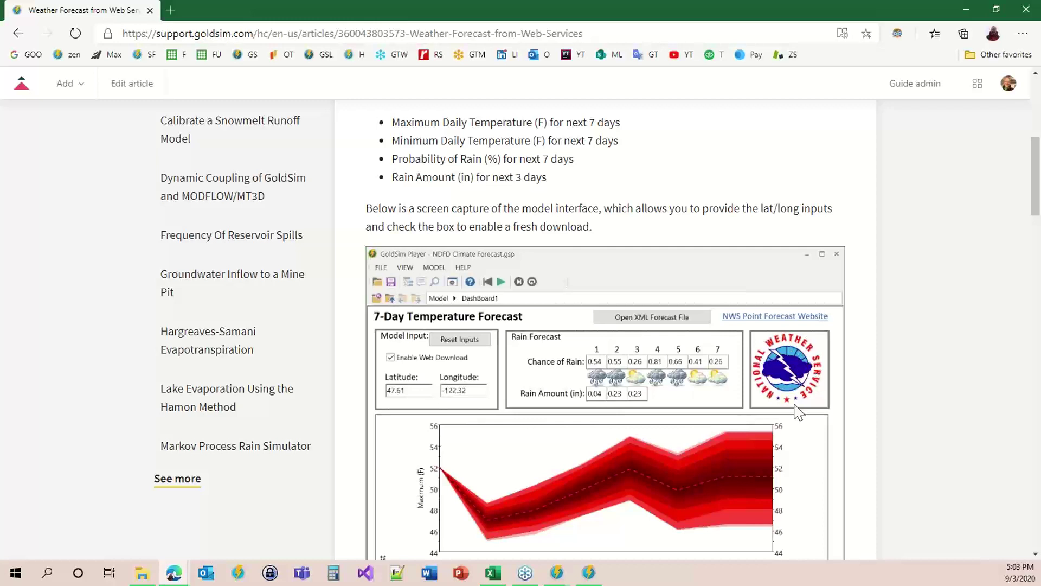
scroll(760, 386, "up", 3)
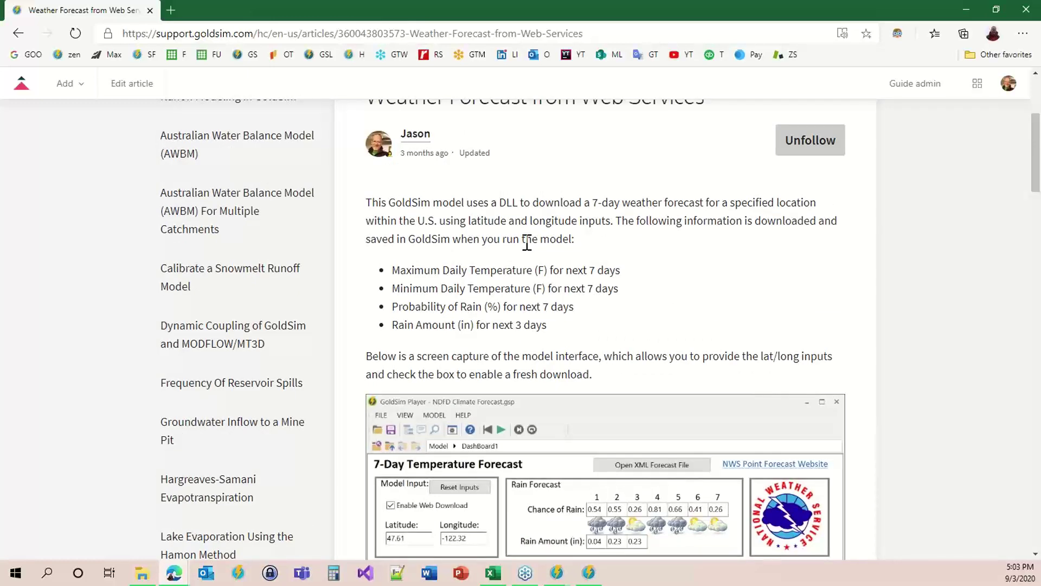
scroll(569, 271, "down", 3)
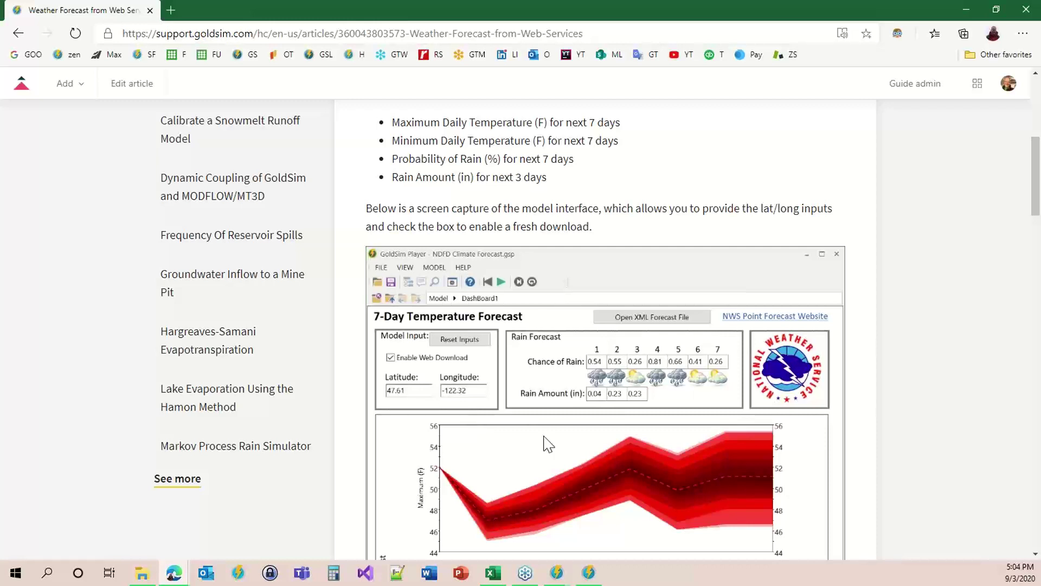
Switch to the MarkovRainfall v2.gsm model in GoldSim to view the Markov Process Rain Simulator.
mouse_move(586, 567)
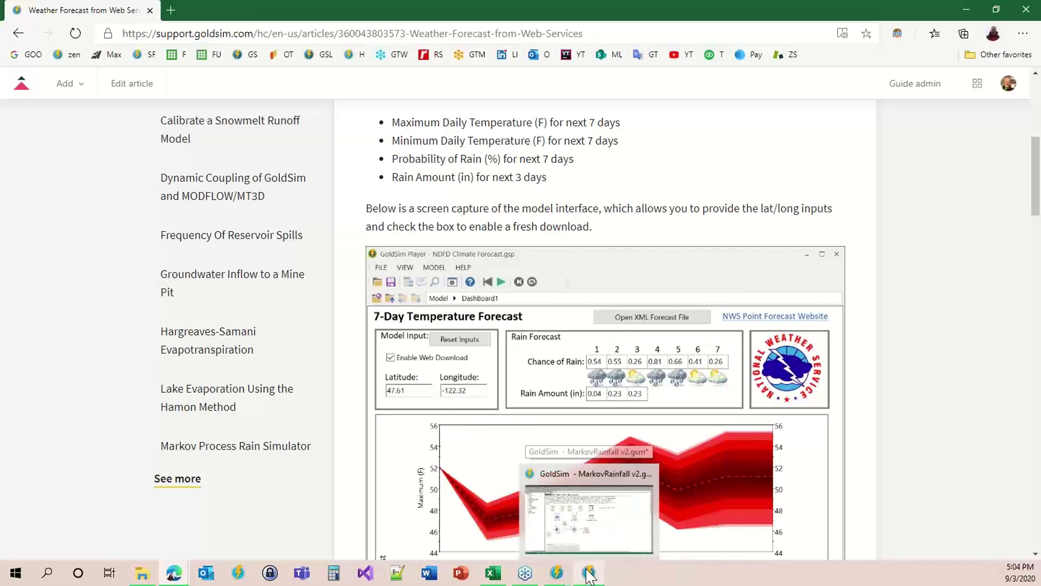
mouse_move(591, 544)
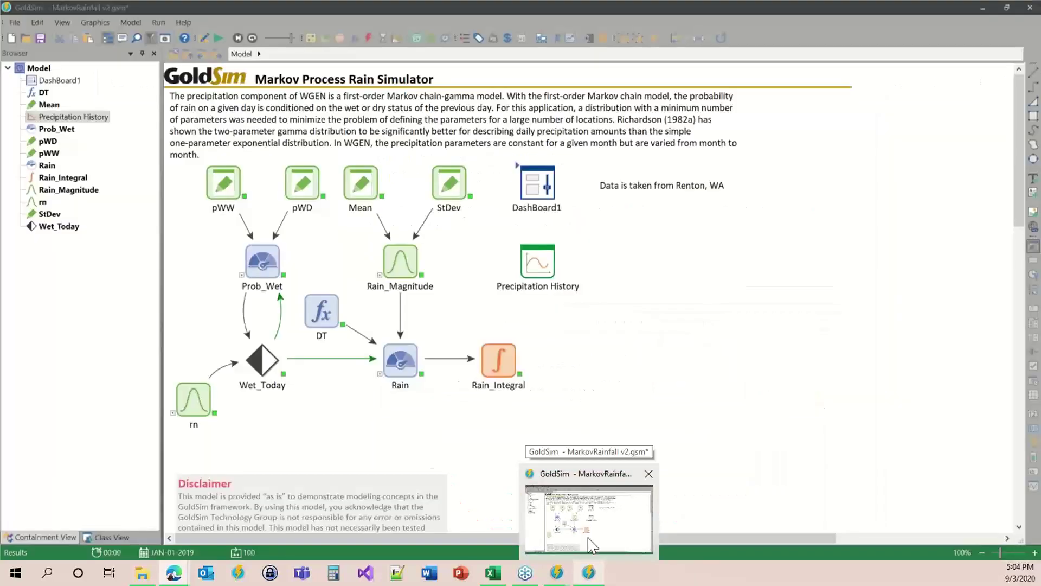
left_click(600, 535)
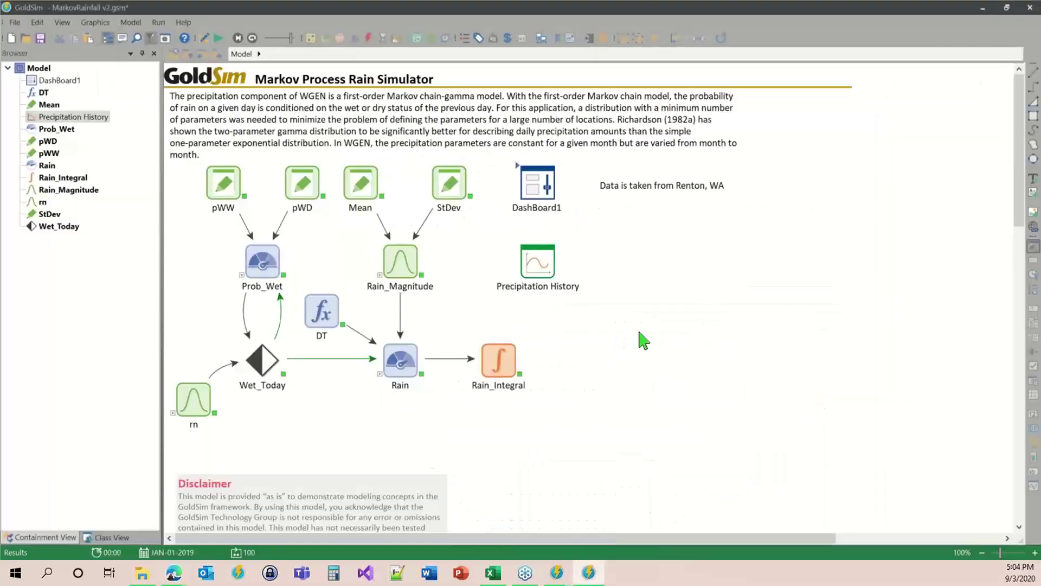
Switch to the WGEN.gsm model, show the time history result of Temp_Max and close the chart.
mouse_move(559, 576)
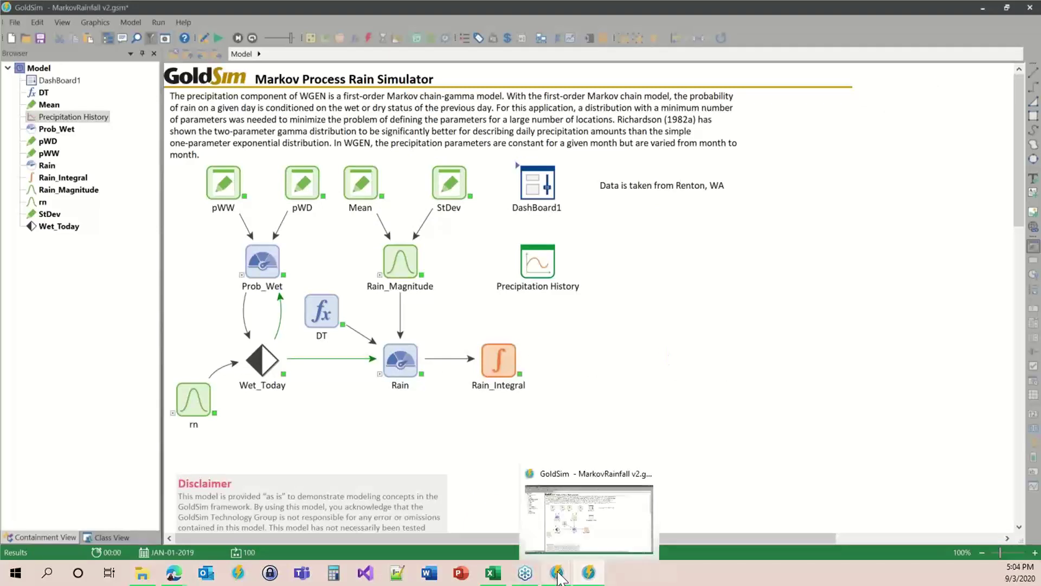
left_click(529, 537)
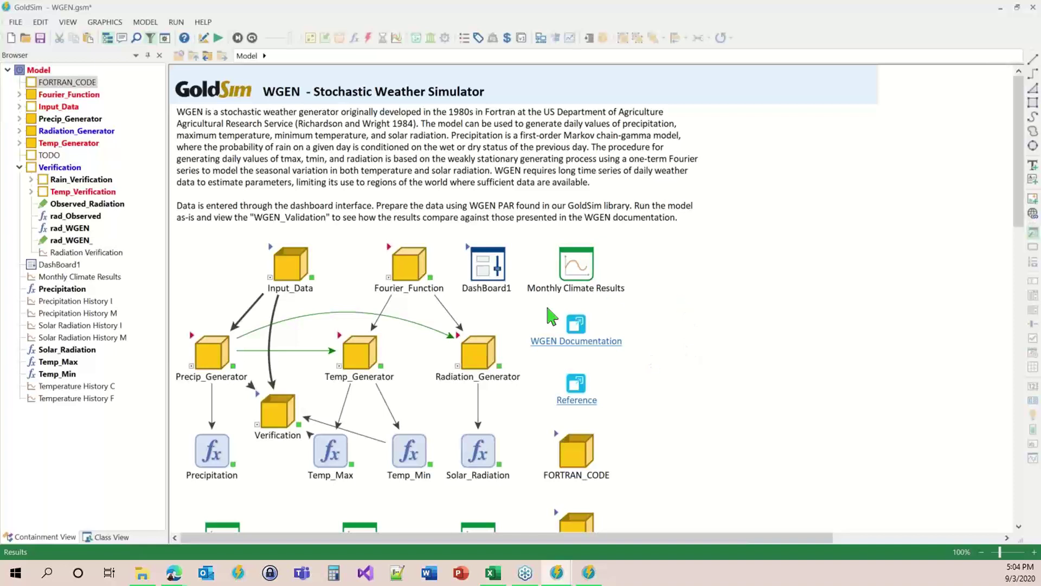
left_click(326, 448)
right_click(325, 448)
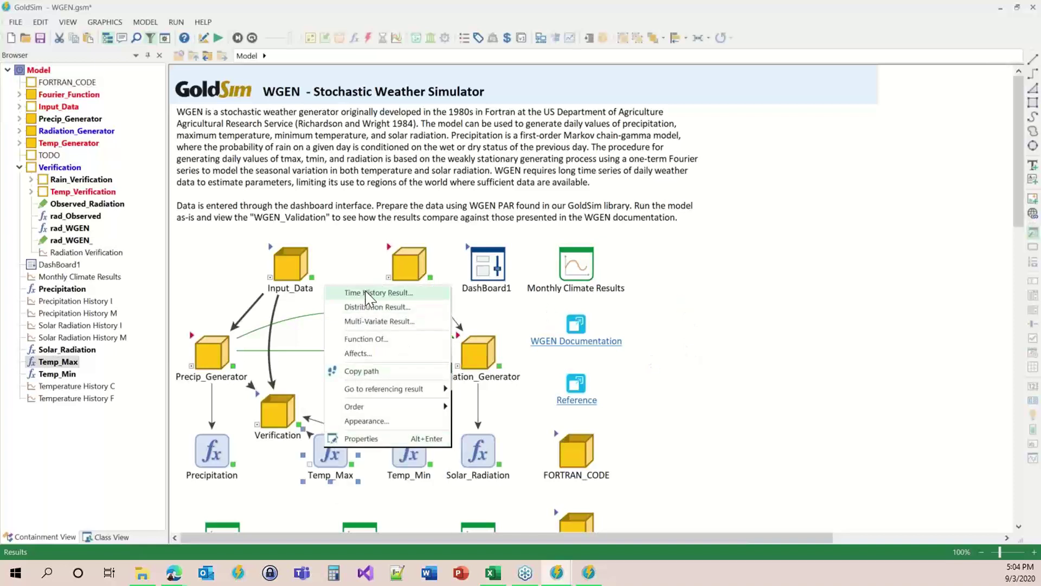
left_click(375, 296)
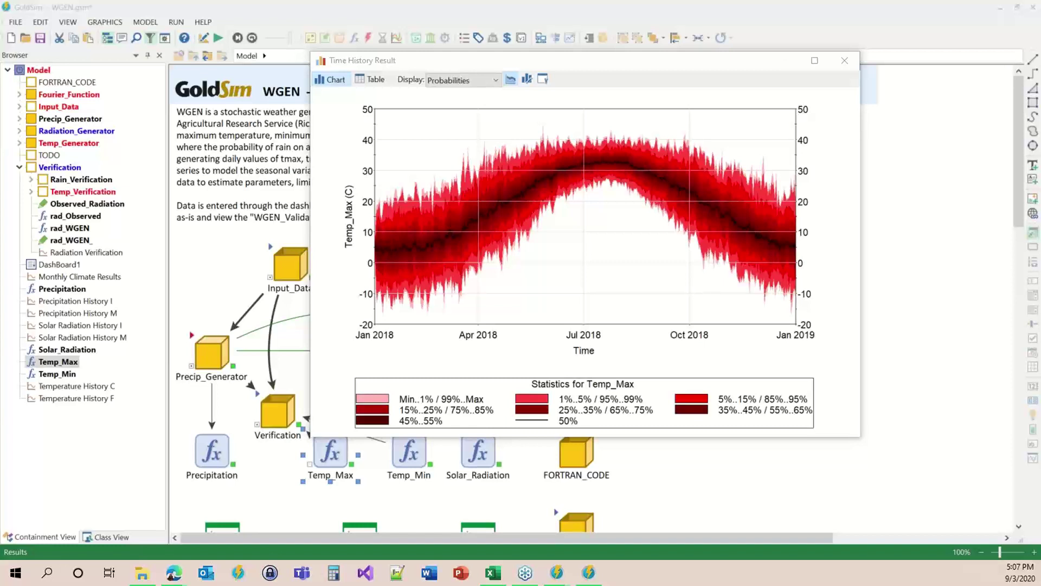
left_click(844, 60)
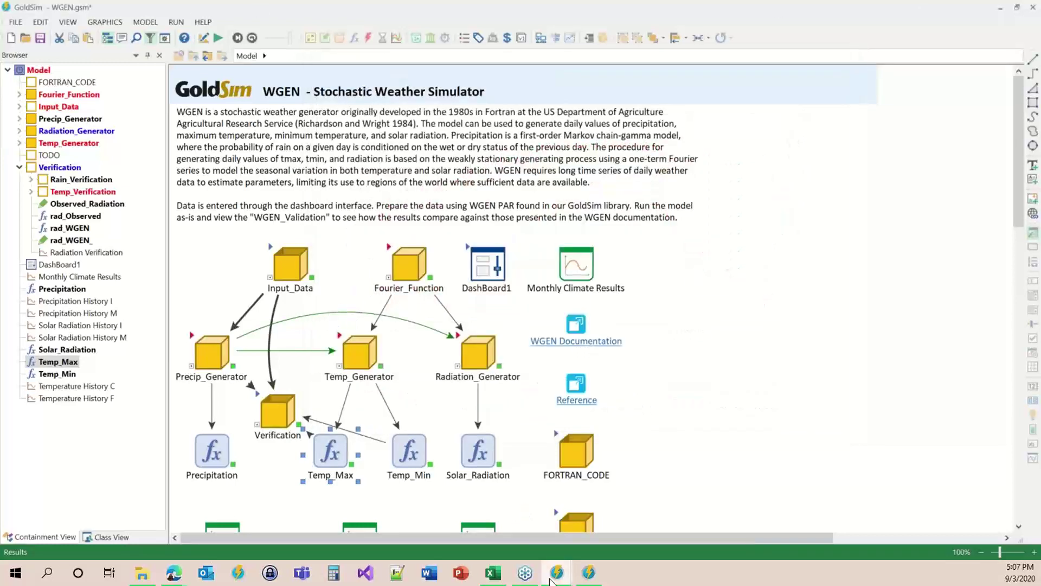
Switch to the MarkovRainfall v2.gsm model and put it back into edit mode.
mouse_move(556, 574)
left_click(589, 572)
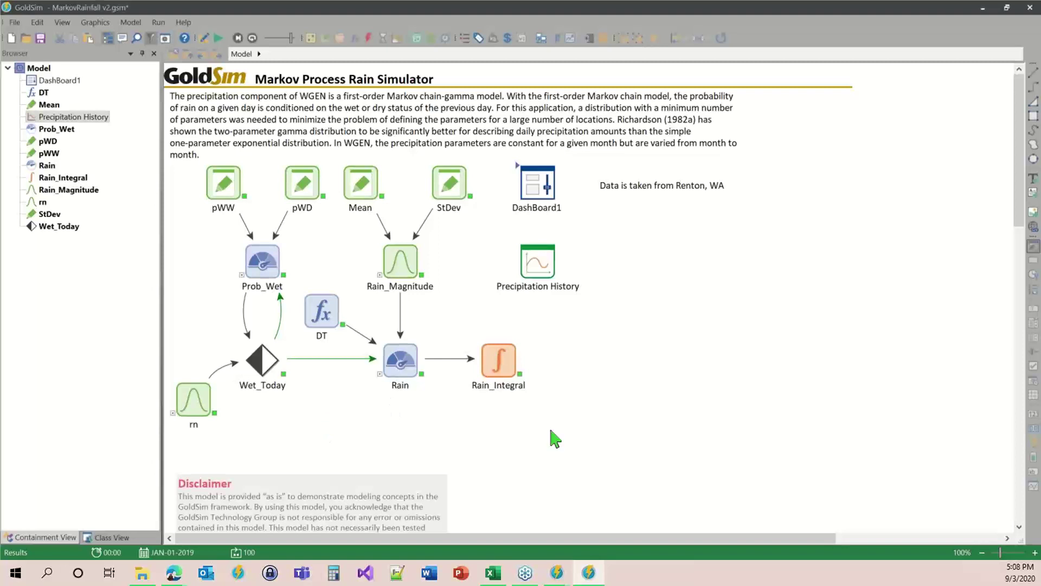
key("F4")
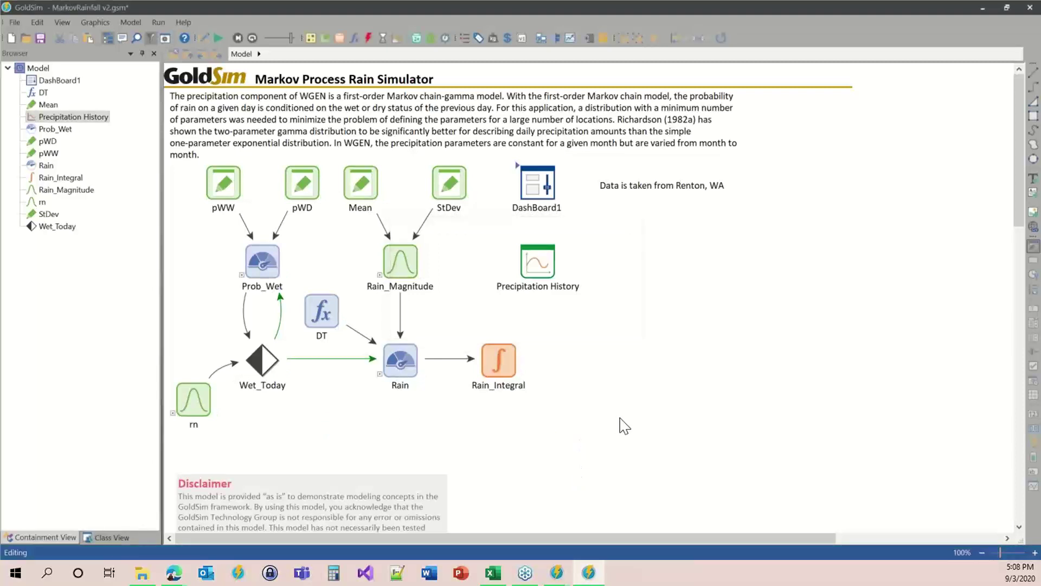
mouse_move(354, 179)
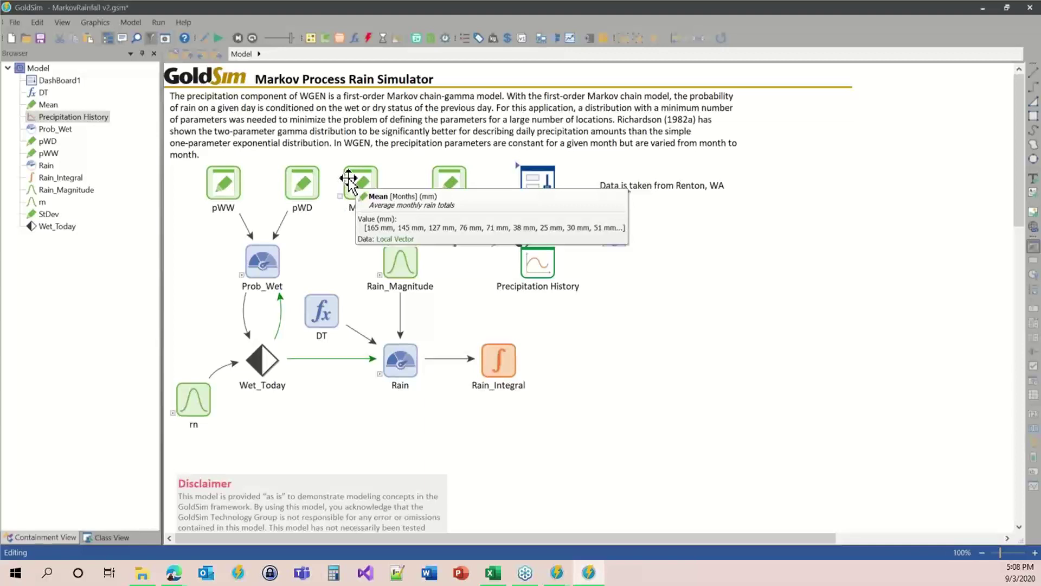
Open the Mean element's vector definition to review the average monthly rain totals, then close its dialogs.
double_click(348, 179)
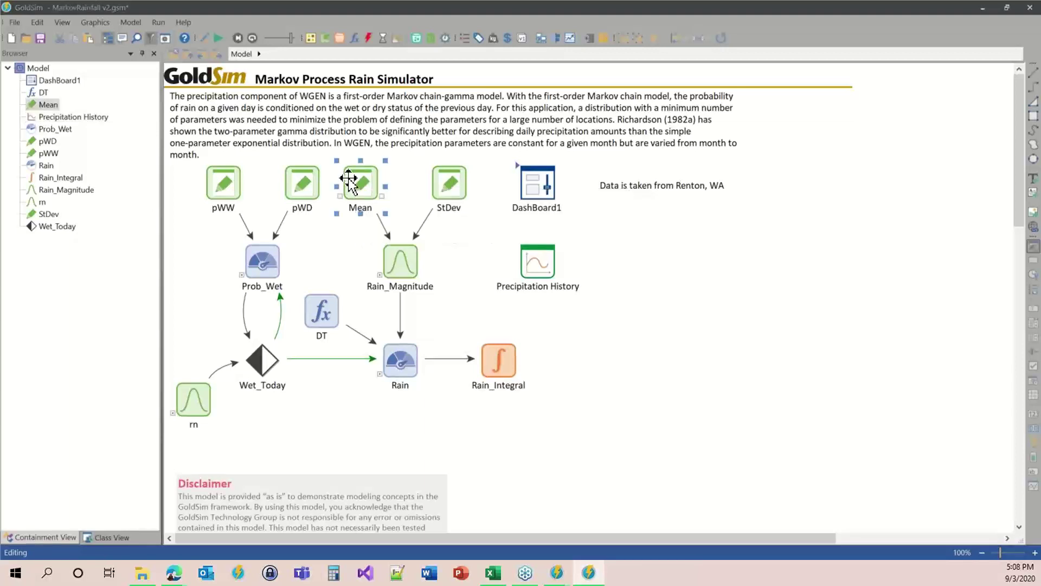
left_click(605, 275)
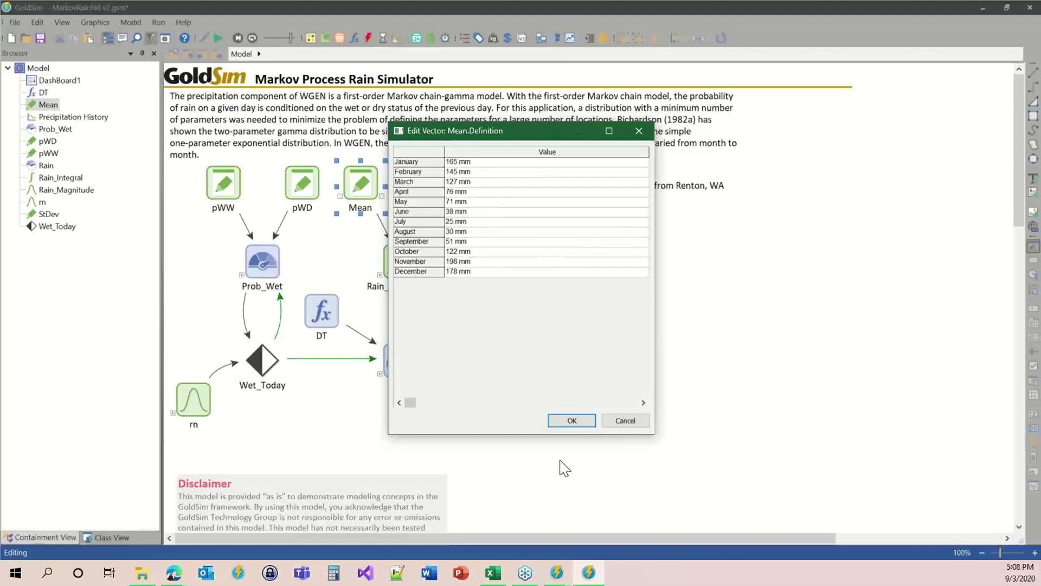
left_click(570, 422)
left_click(516, 406)
Inspect the summaries of Rain_Magnitude and the wet-day probability inputs pWW and pWD, and clear the selection.
mouse_move(401, 277)
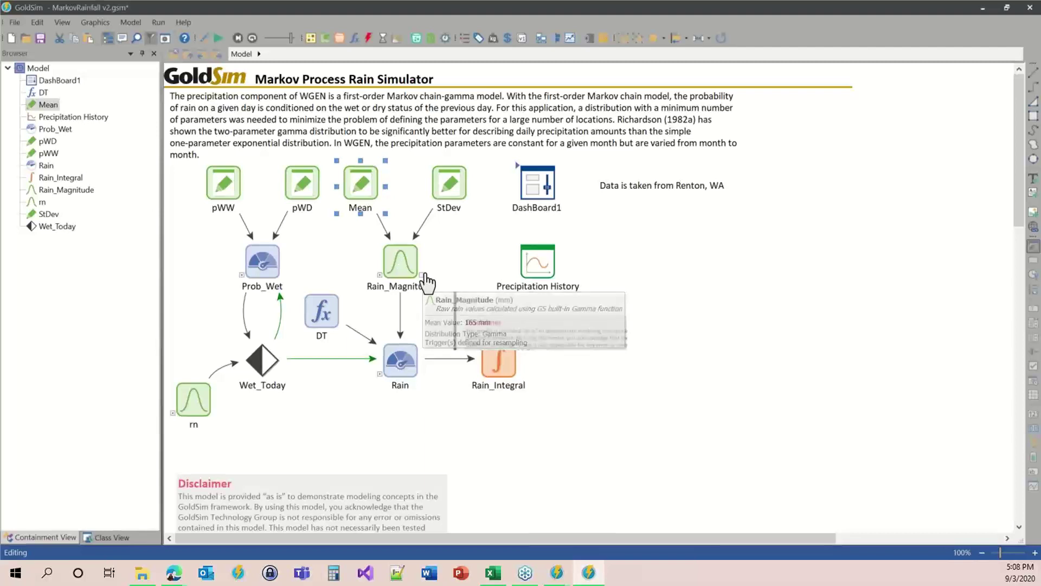
mouse_move(224, 174)
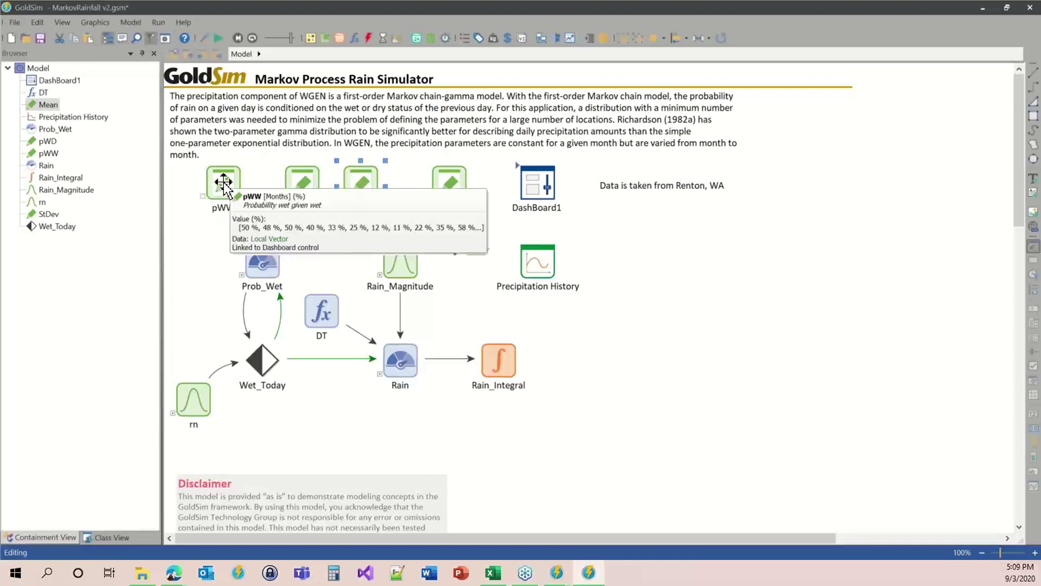
left_click(226, 183)
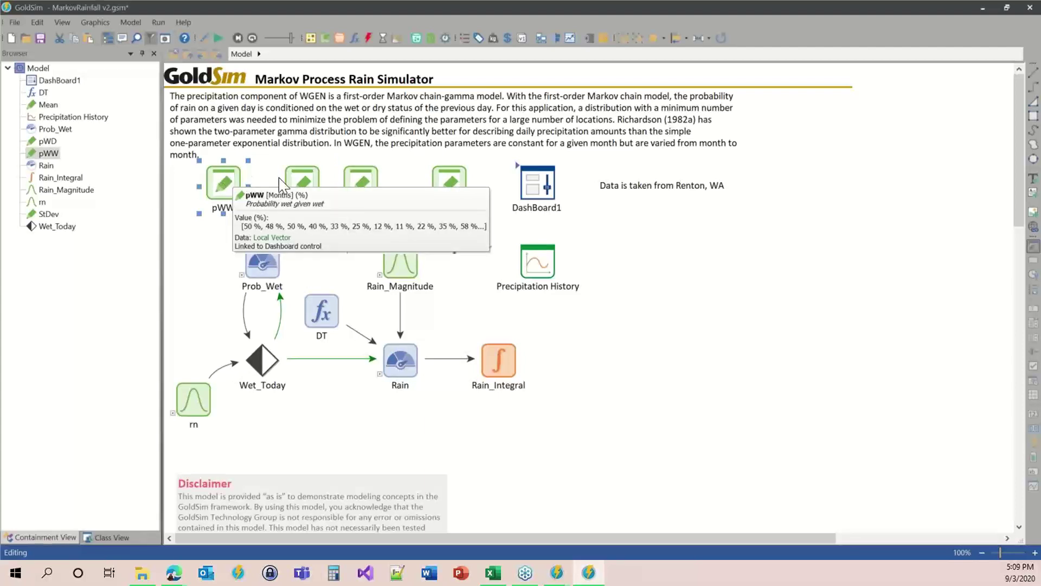
mouse_move(307, 179)
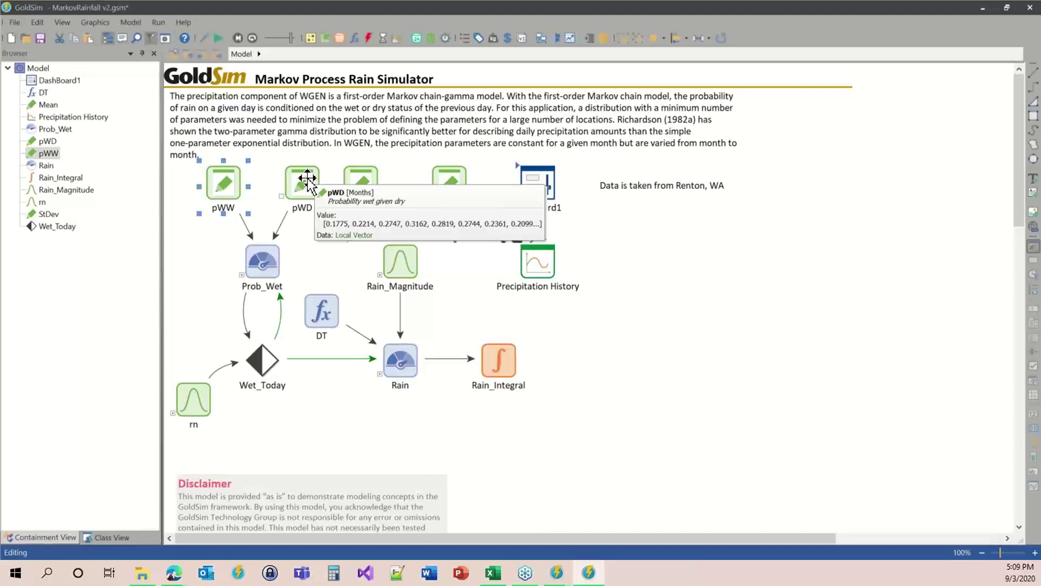
left_click(484, 277)
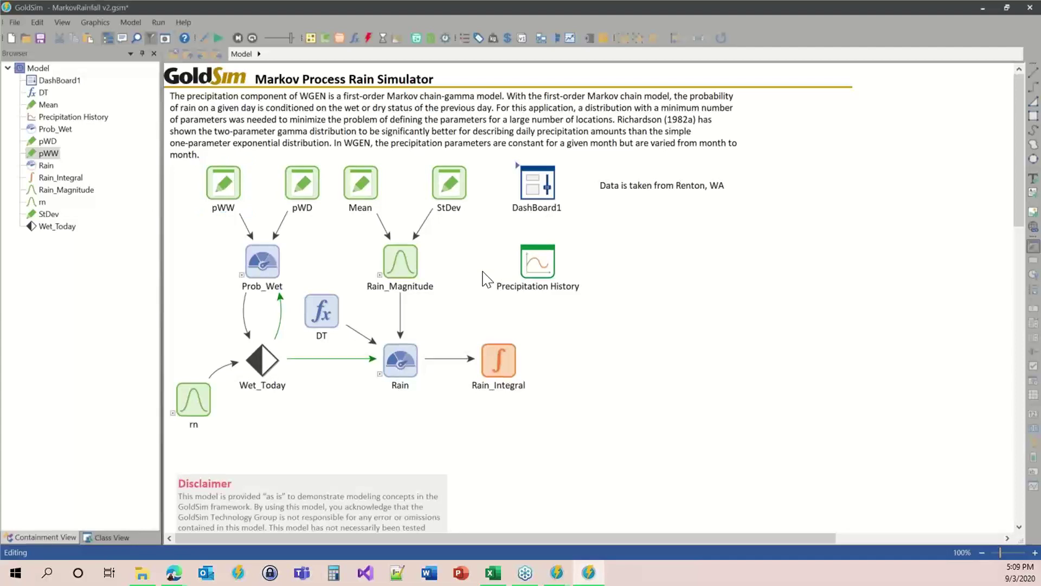
Set the simulation's end year to 2028 in the simulation settings and shift the dialog aside to uncover the model.
left_click(166, 37)
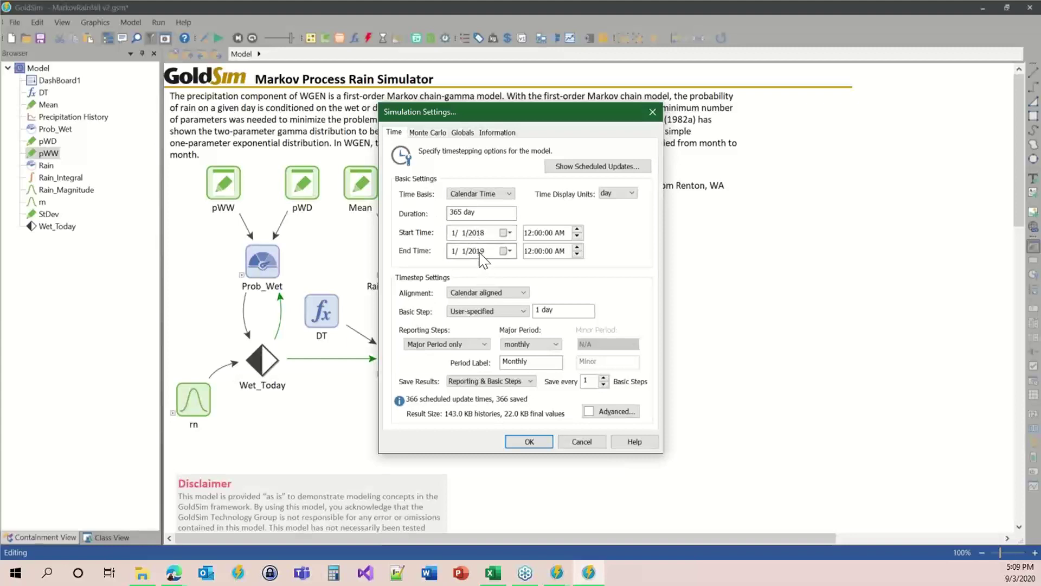
left_click(477, 250)
type("2028")
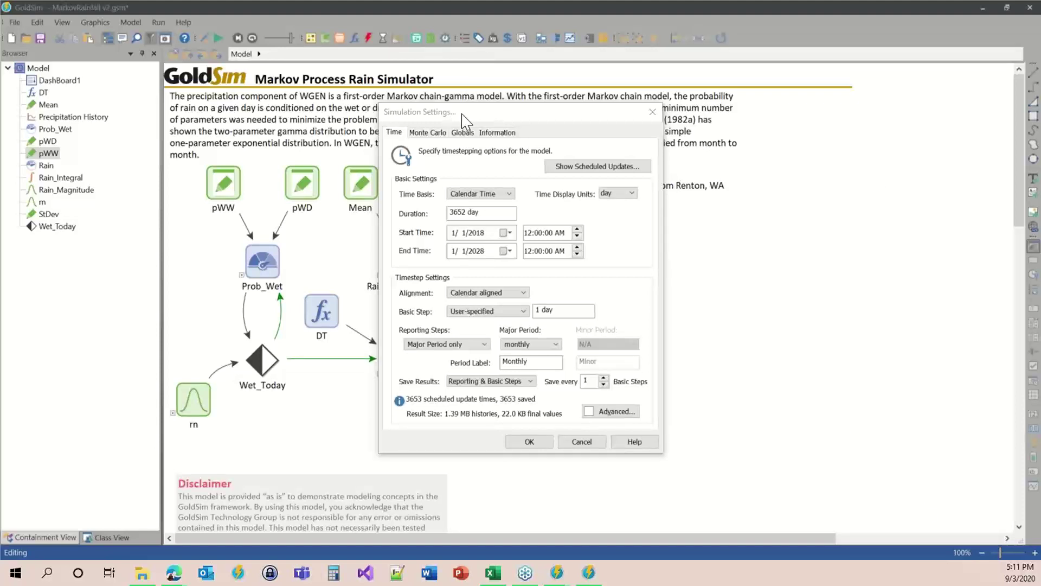
left_click_drag(451, 116, 505, 113)
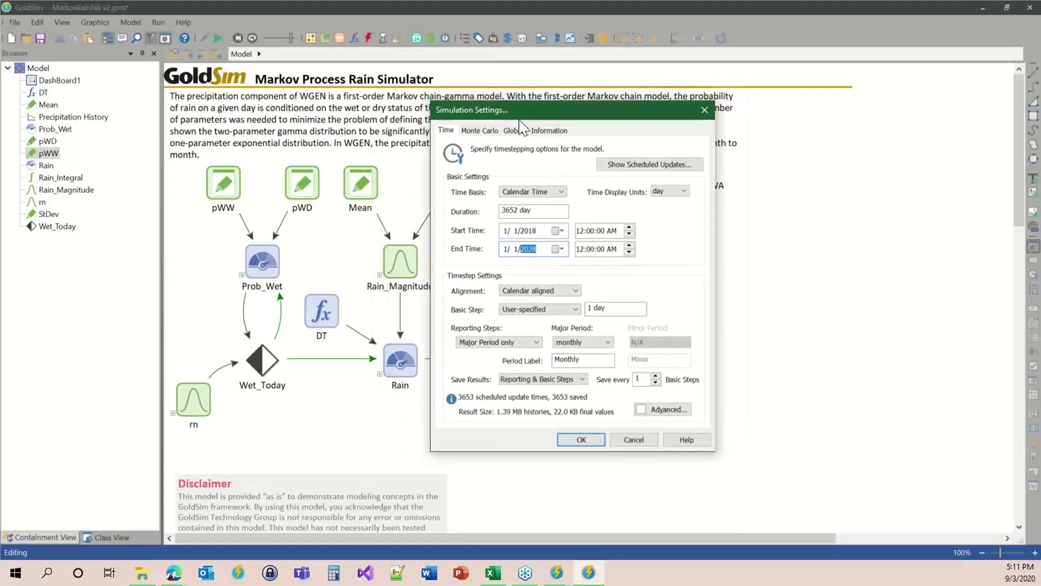